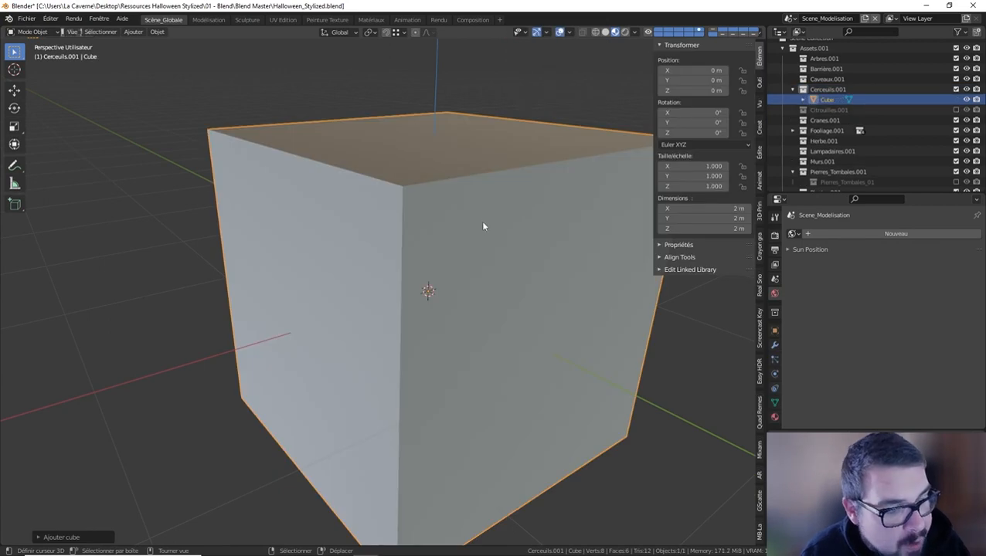
Flatten the cube by scaling it to 0.1 along the Z axis
scroll(484, 221, "down", 2)
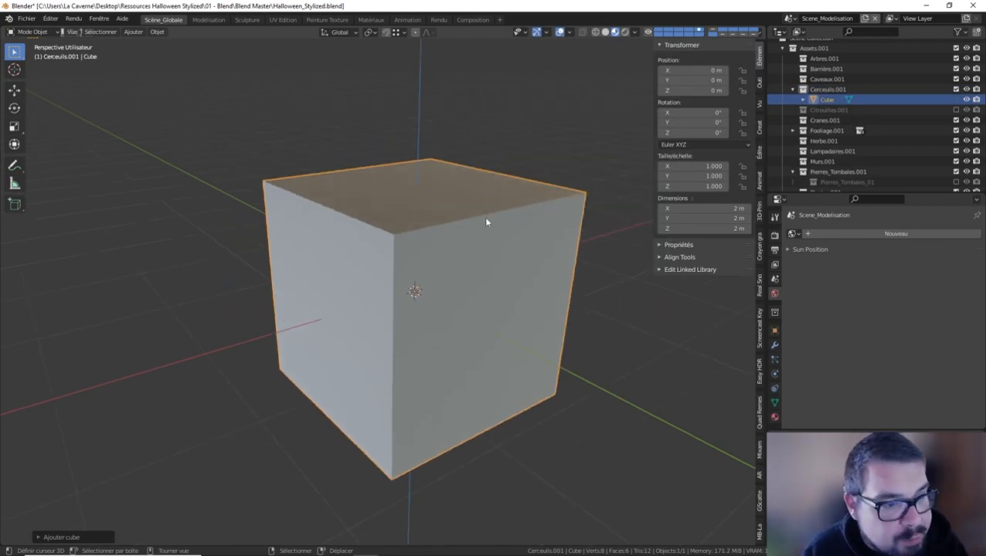
type("s")
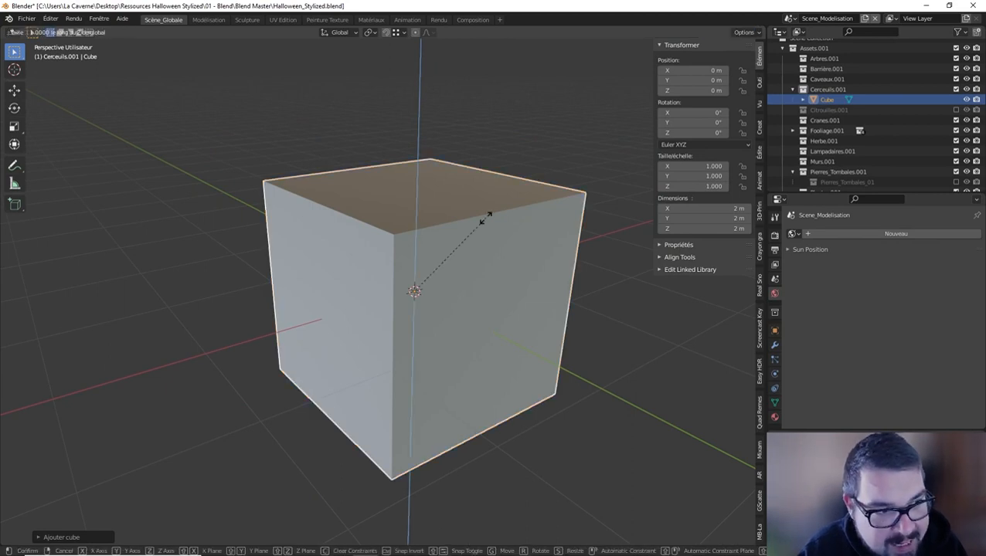
type("0.1")
key("Return")
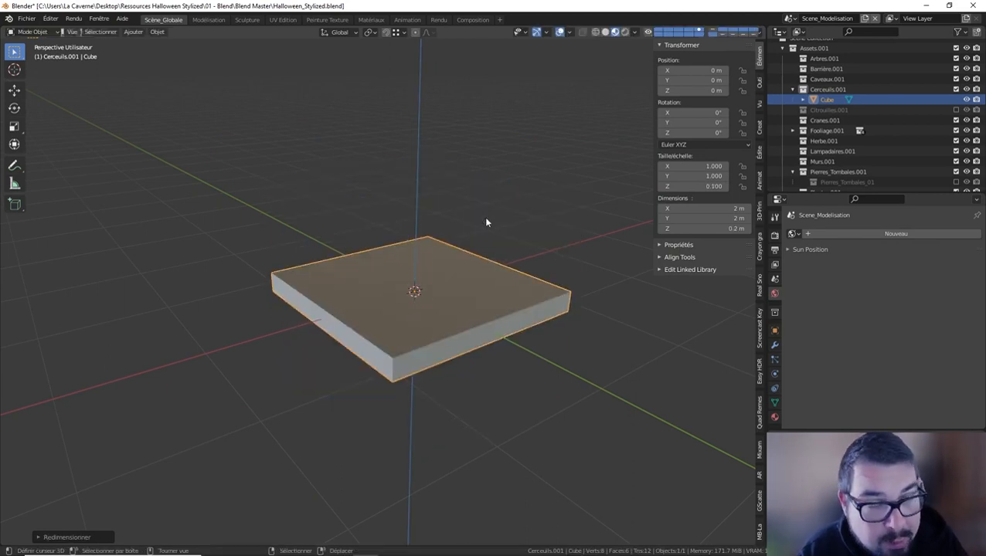
Set the slab's dimensions to 0.75 m in Y and 1.8 m in X
left_click(703, 217)
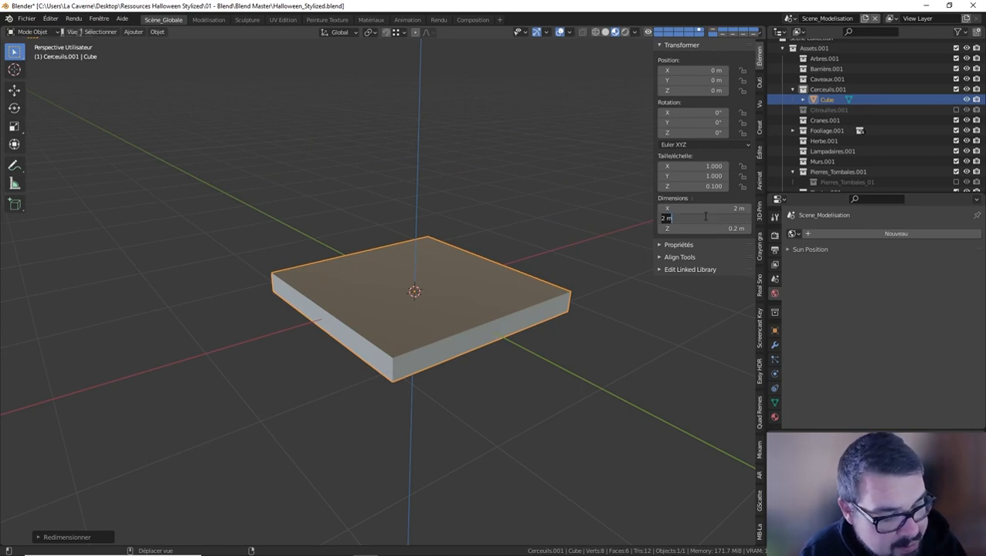
type("1")
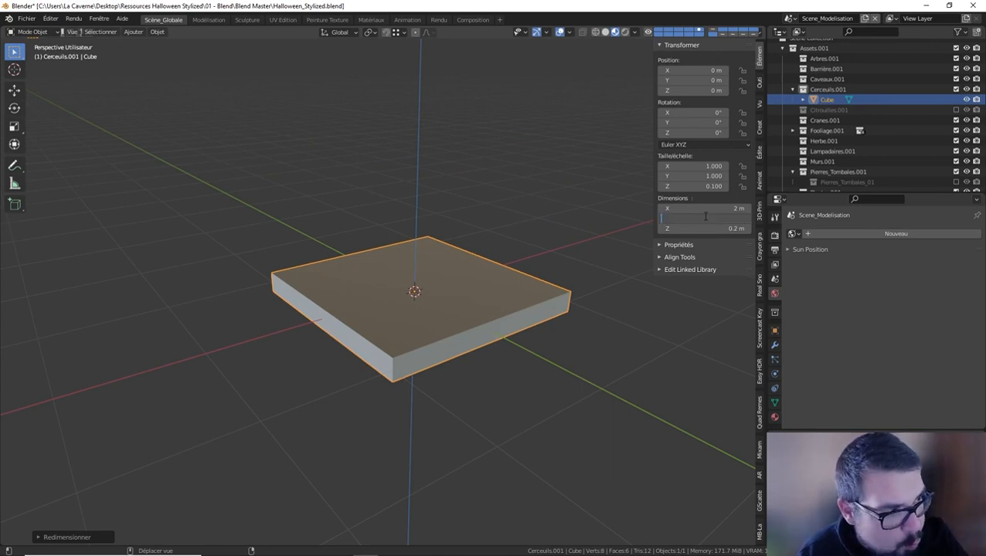
type(".75")
key("Return")
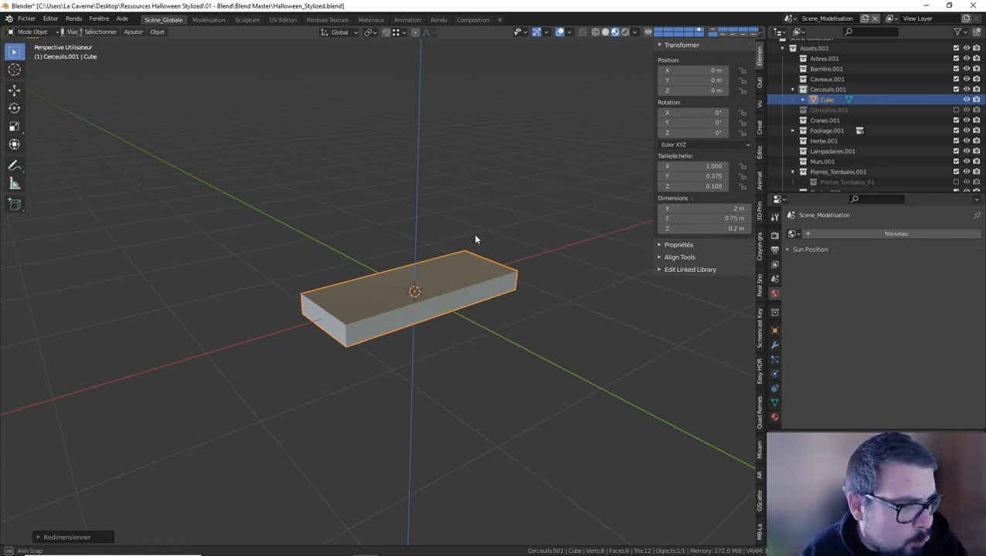
middle_click_drag(473, 233, 544, 302)
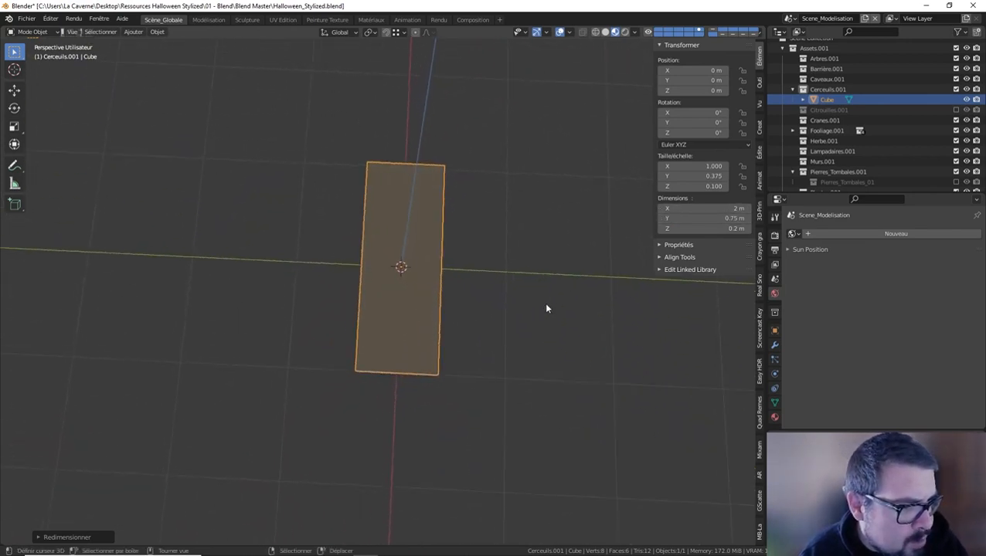
double_click(702, 210)
type("1.8")
key("Return")
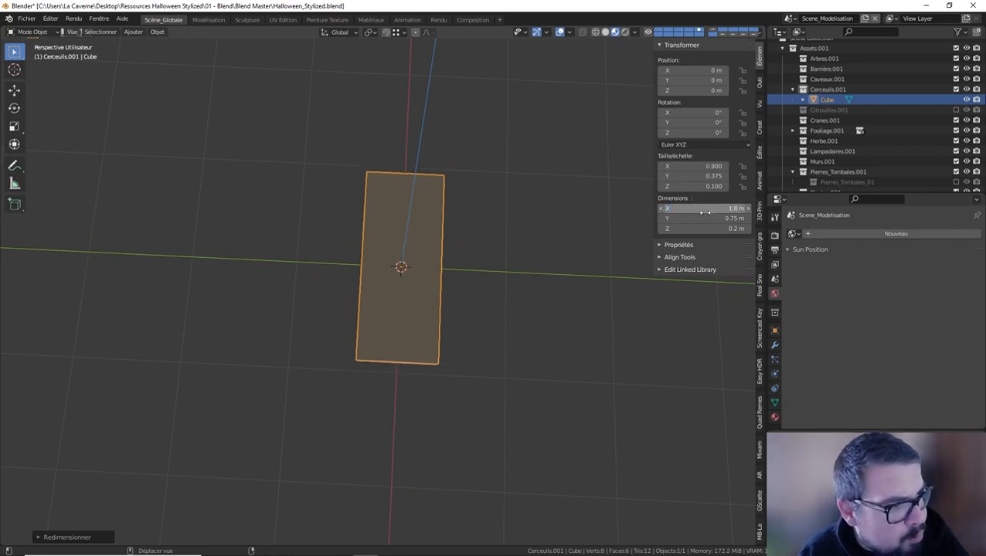
Apply the slab's scale and set its origin
middle_click_drag(612, 247, 374, 297)
key("q")
left_click(459, 171)
key("q")
left_click(426, 184)
key("q")
left_click(418, 193)
key("KP_7")
scroll(367, 306, "up", 3)
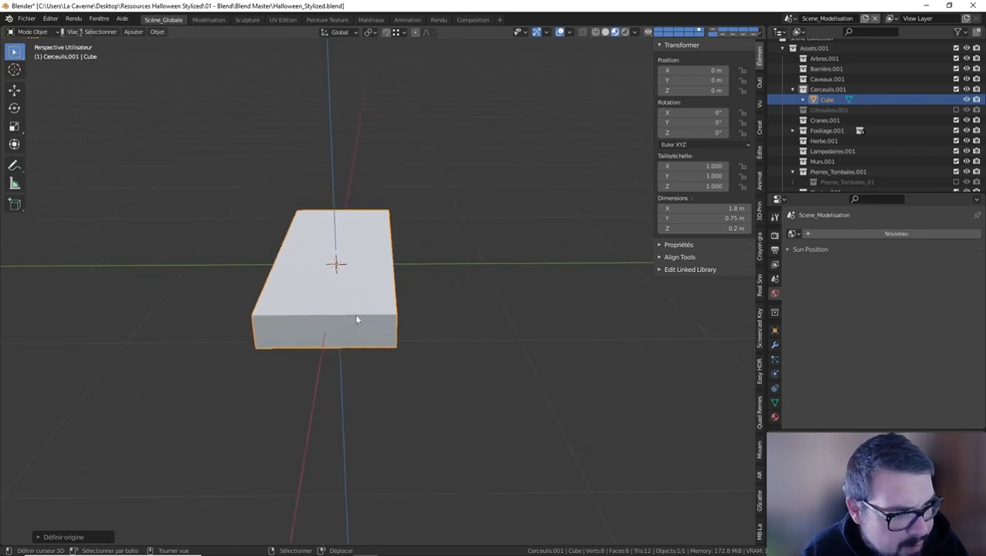
Switch the slab to Edit Mode
middle_click_drag(337, 267, 348, 259)
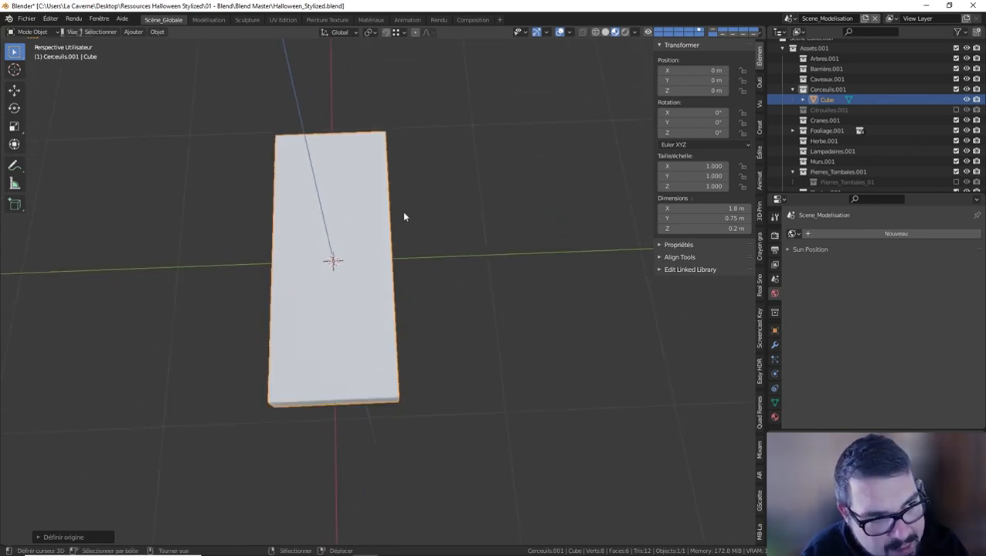
middle_click_drag(380, 285, 386, 259)
key("Tab")
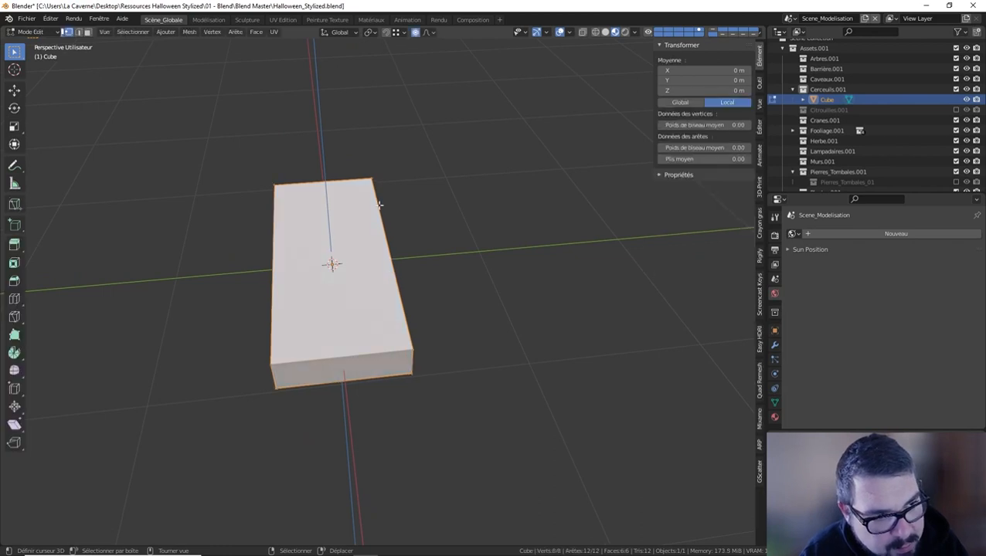
Try one centred loop cut across the slab's width and another along its length
key("ctrl+r")
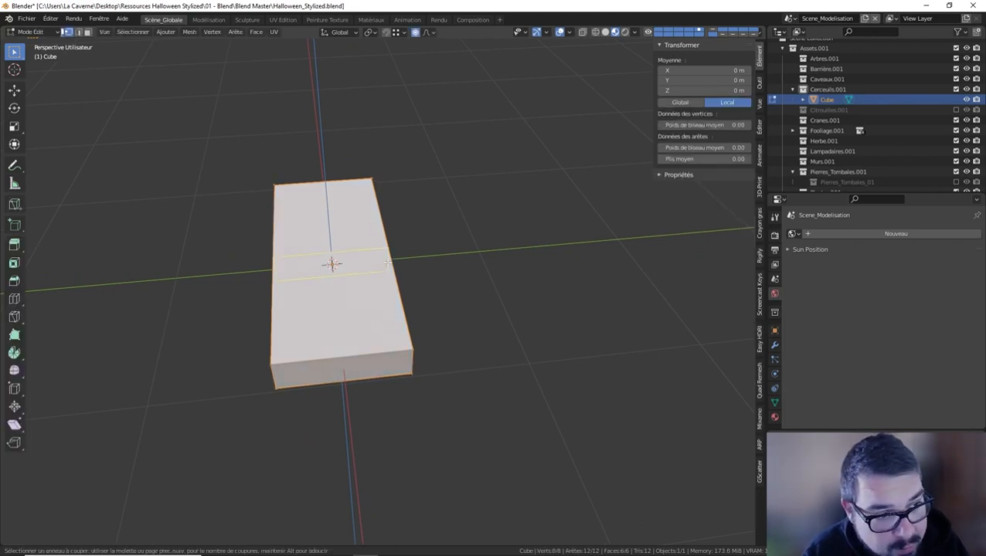
left_click(386, 260)
right_click(386, 260)
key("ctrl+r")
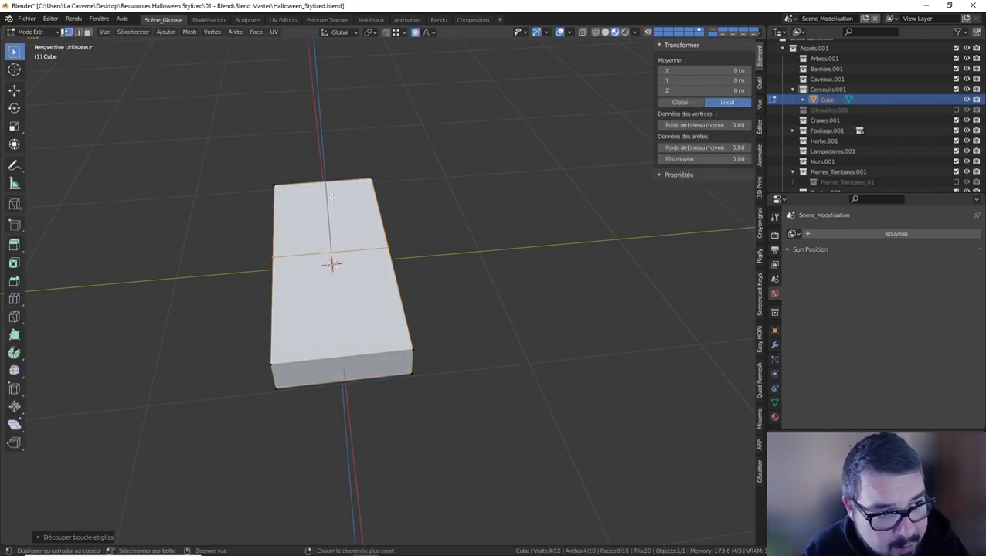
left_click(325, 180)
right_click(326, 180)
middle_click_drag(460, 222, 471, 281)
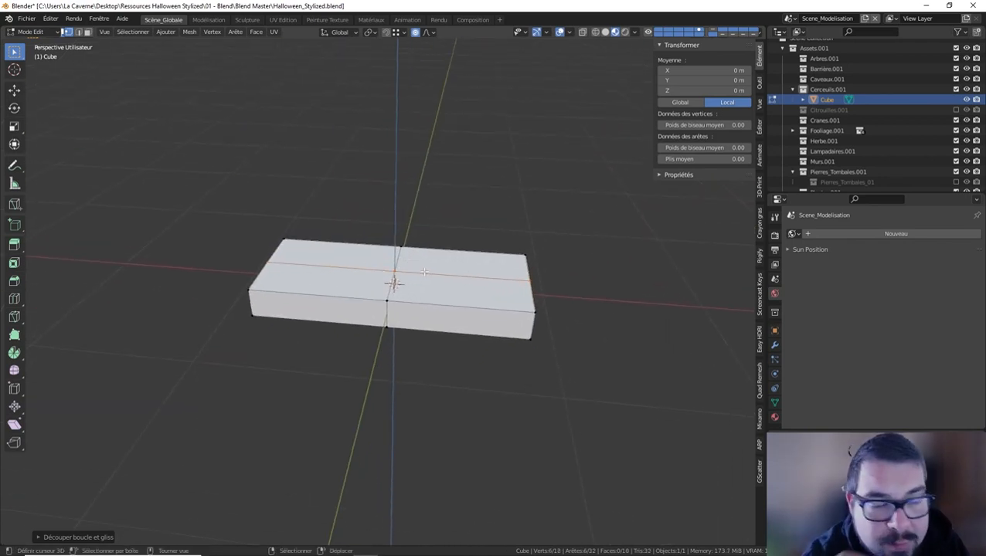
middle_click_drag(417, 285, 475, 308)
key("ctrl+z")
key("ctrl+z")
Try sliding one lengthwise loop cut close to each long edge of the slab
middle_click_drag(407, 299, 454, 293)
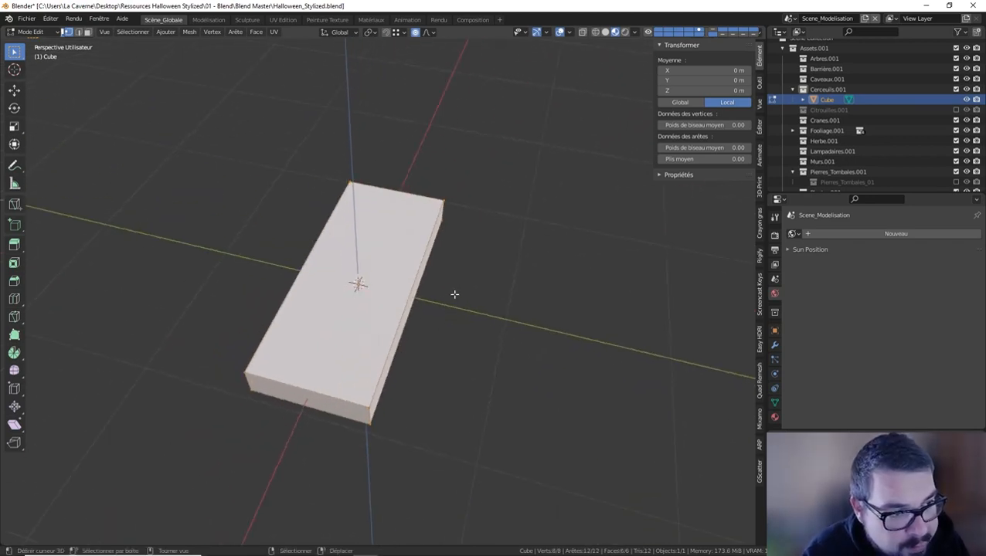
key("ctrl+r")
left_click(403, 183)
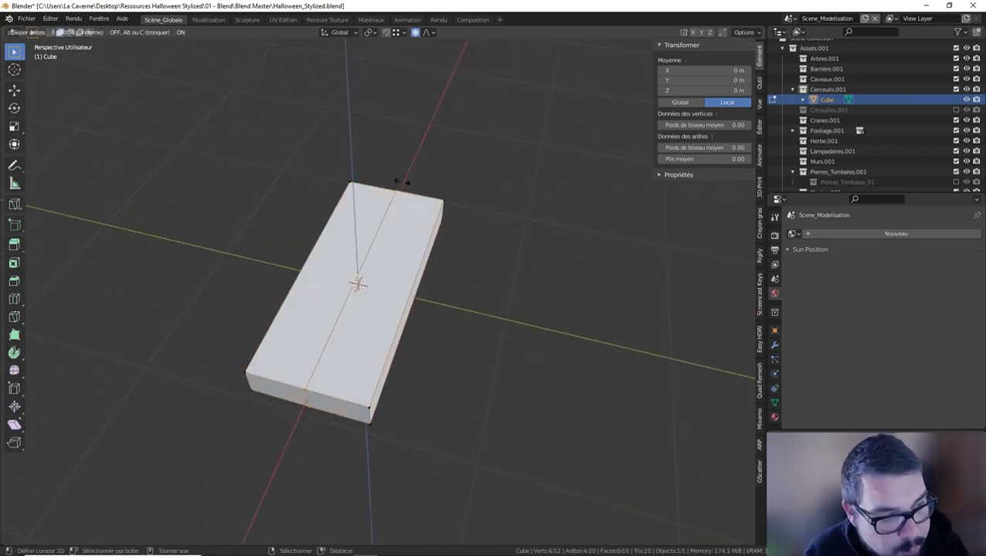
left_click(402, 182)
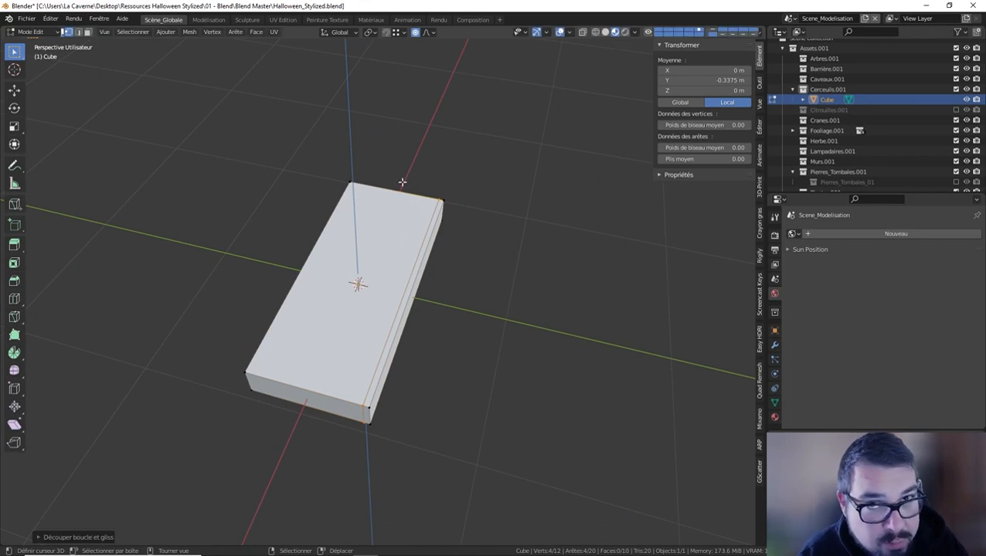
key("ctrl+r")
left_click(393, 194)
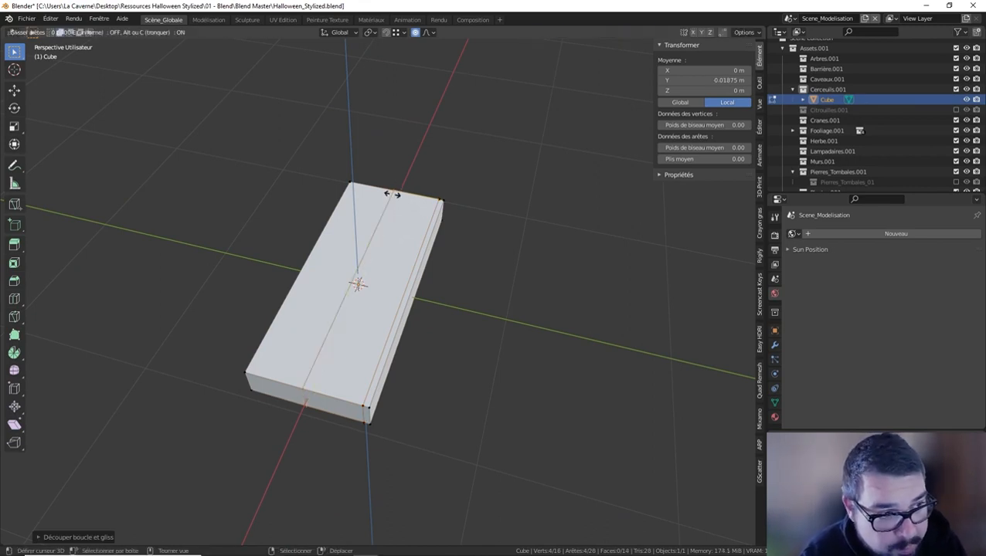
left_click(393, 193)
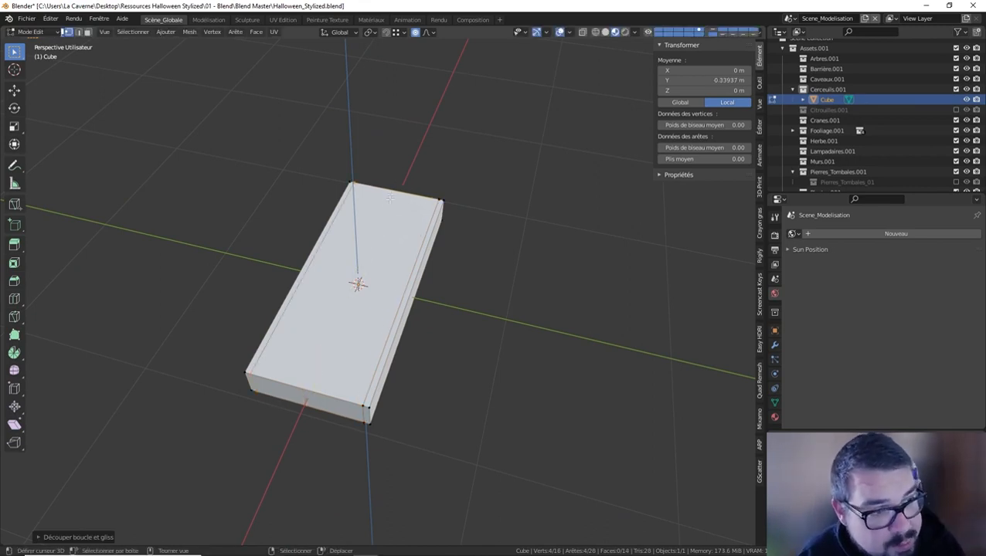
middle_click_drag(391, 199, 341, 226)
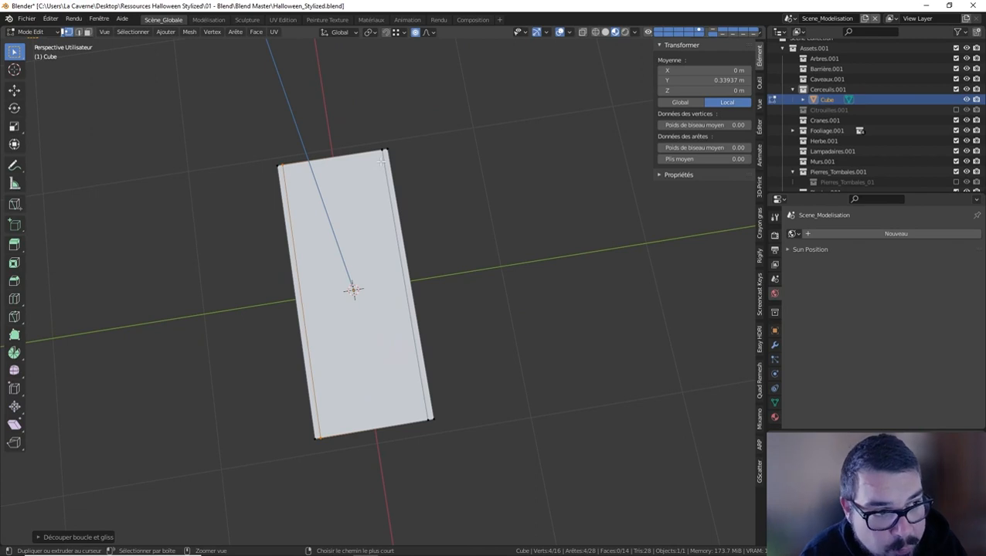
key("ctrl+z")
Add a centred loop cut along the slab's length and another across its width
key("ctrl+r")
left_click(337, 150)
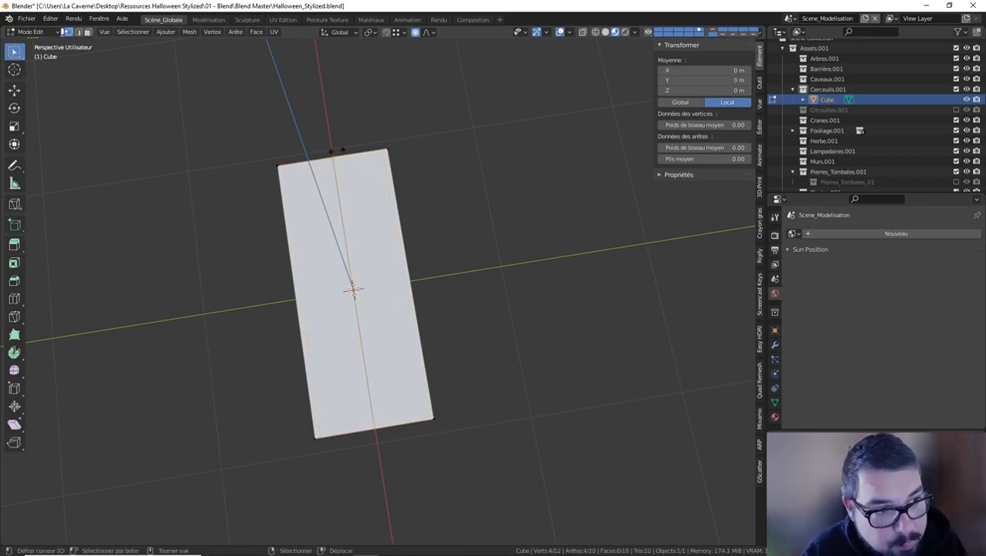
right_click(337, 150)
key("ctrl+r")
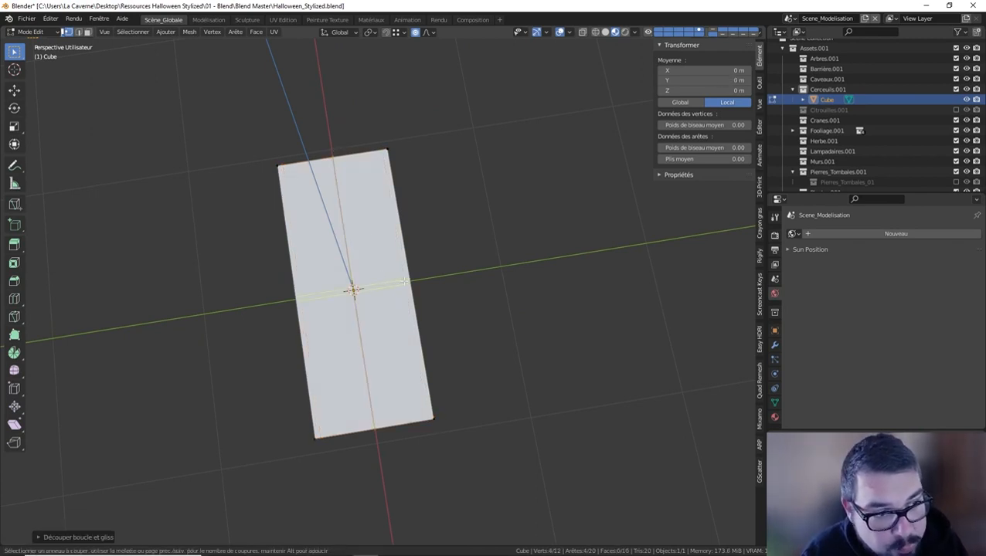
left_click(405, 281)
right_click(405, 281)
Bevel the two vertical corner edges at the slab's positive X end with a width of 0.2 m and a single segment
middle_click_drag(394, 271, 363, 259)
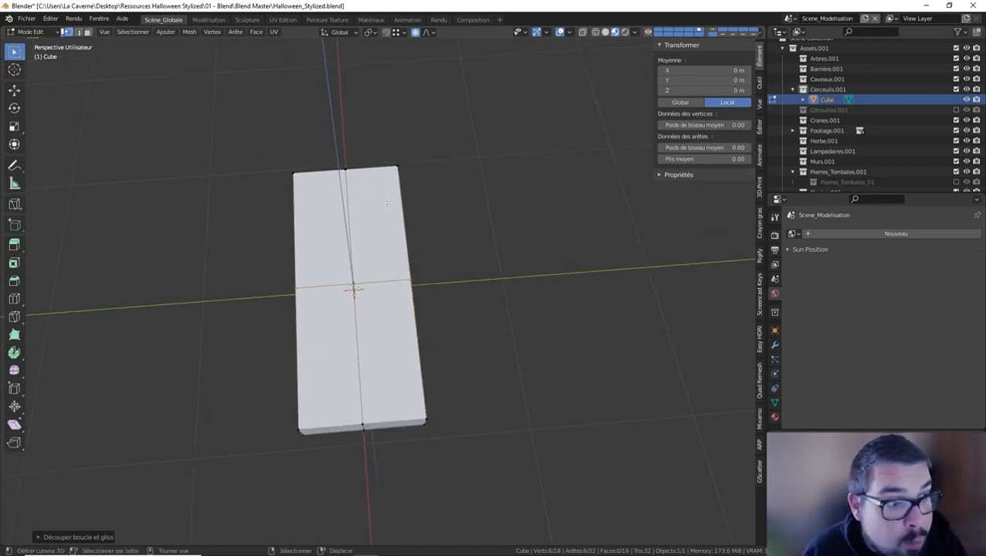
middle_click_drag(390, 224, 403, 279)
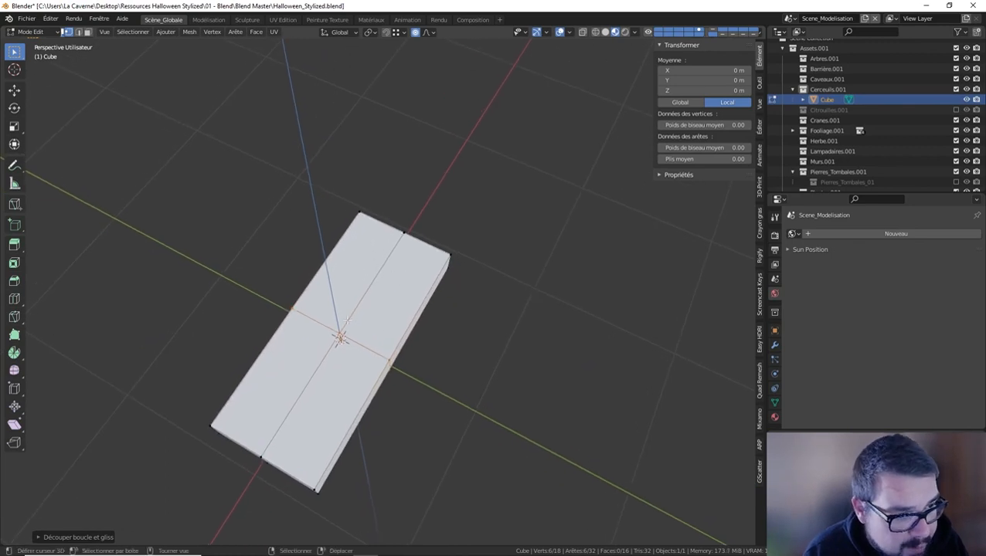
middle_click_drag(347, 319, 220, 211)
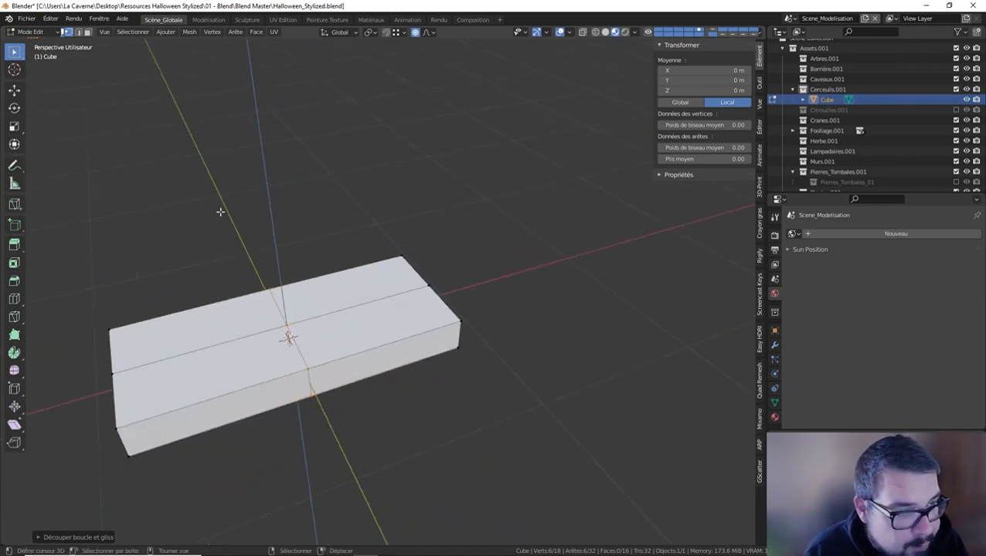
left_click(78, 32)
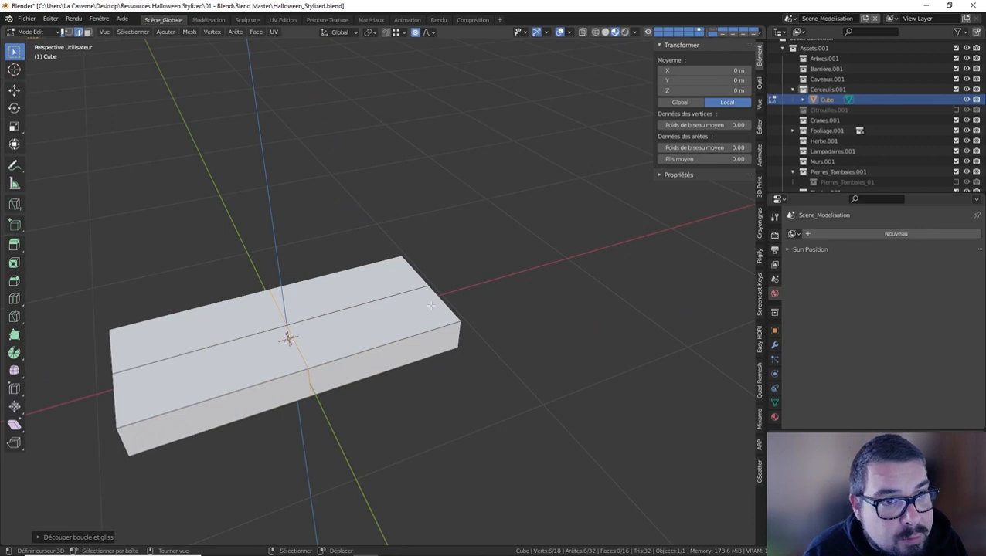
left_click(462, 337)
middle_click_drag(459, 335, 239, 302)
left_click(316, 381, "shift")
middle_click_drag(368, 382, 285, 432)
key("ctrl+b")
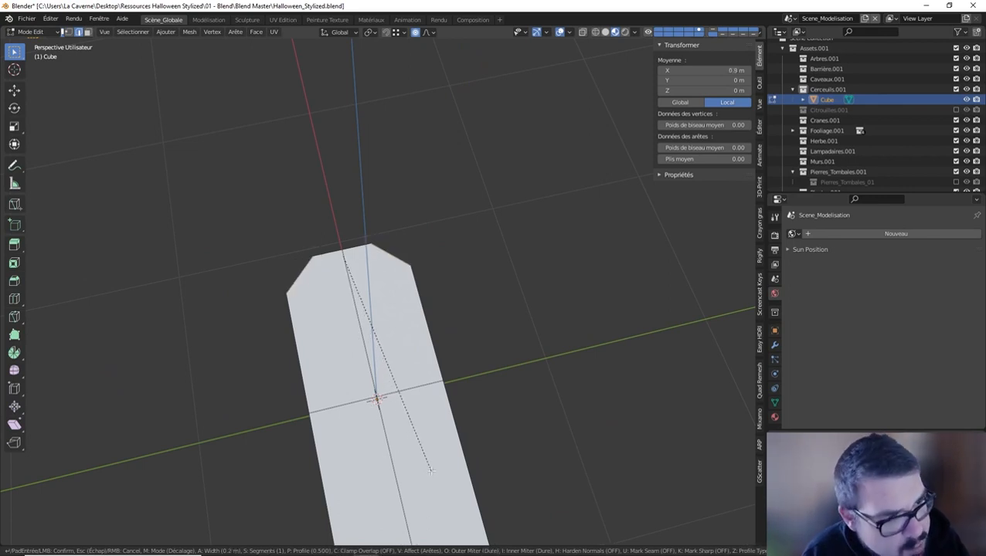
left_click(431, 469)
key("KP_5")
key("KP_7")
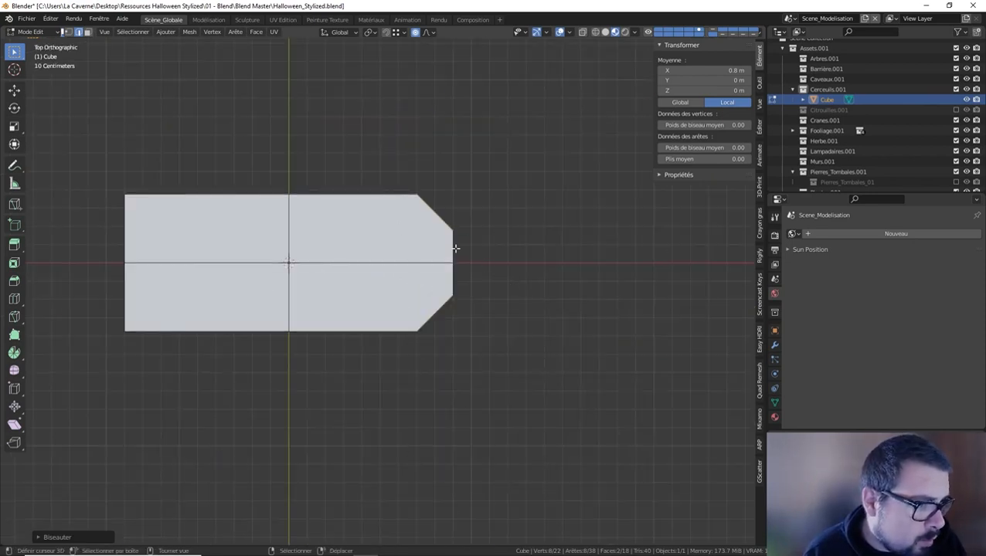
Select both end faces at the slab's unbevelled negative X end in face select mode
middle_click_drag(456, 347, 74, 42)
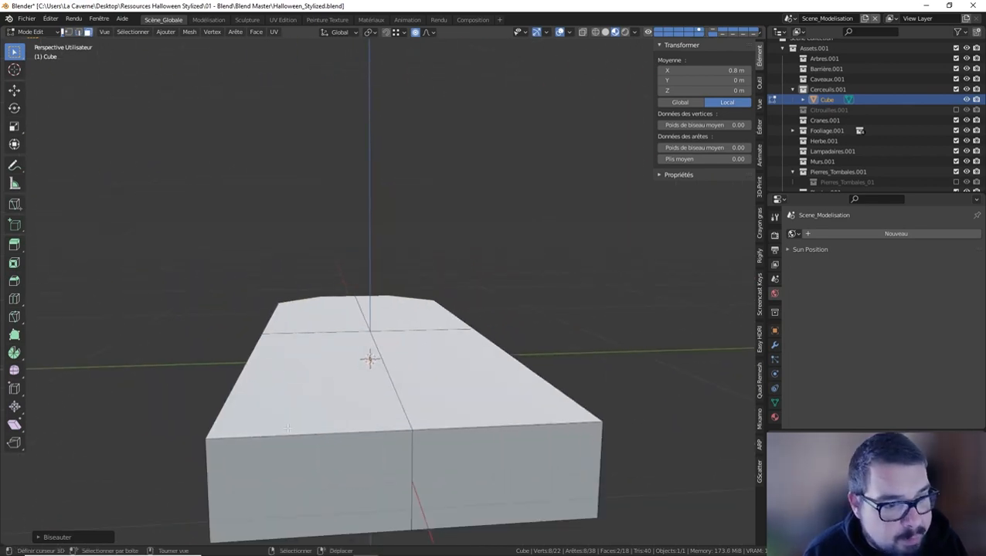
left_click(308, 447)
left_click(480, 482, "shift")
scroll(506, 473, "down", 4)
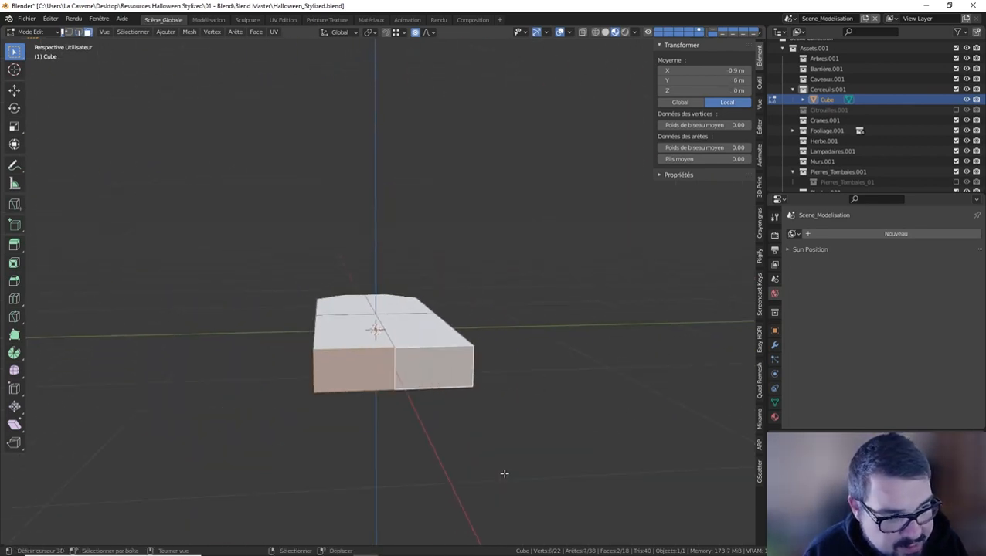
key("g")
key("y")
right_click(504, 473)
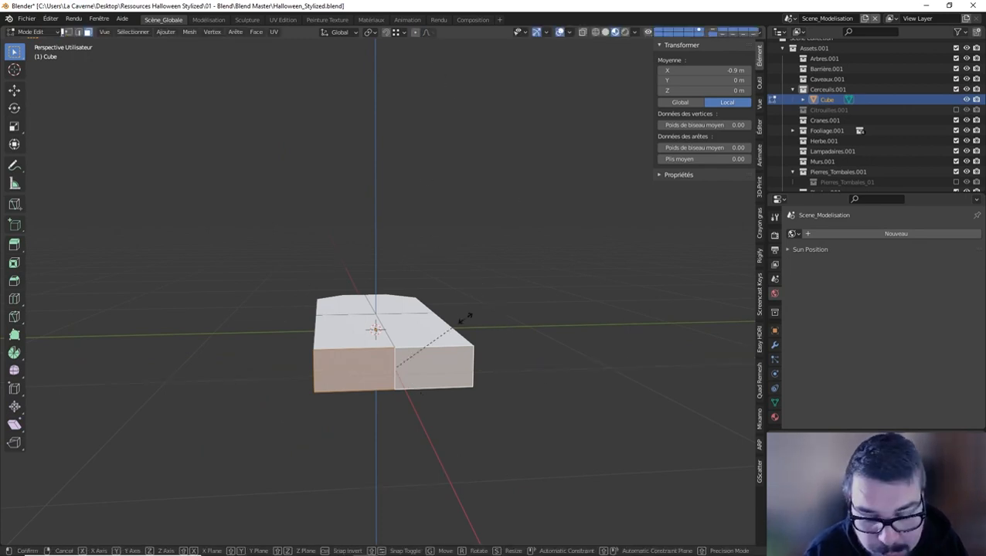
Taper the slab's foot end by scaling the selected end faces to about 0.75 along Y, and check the outline from above
key("s")
key("y")
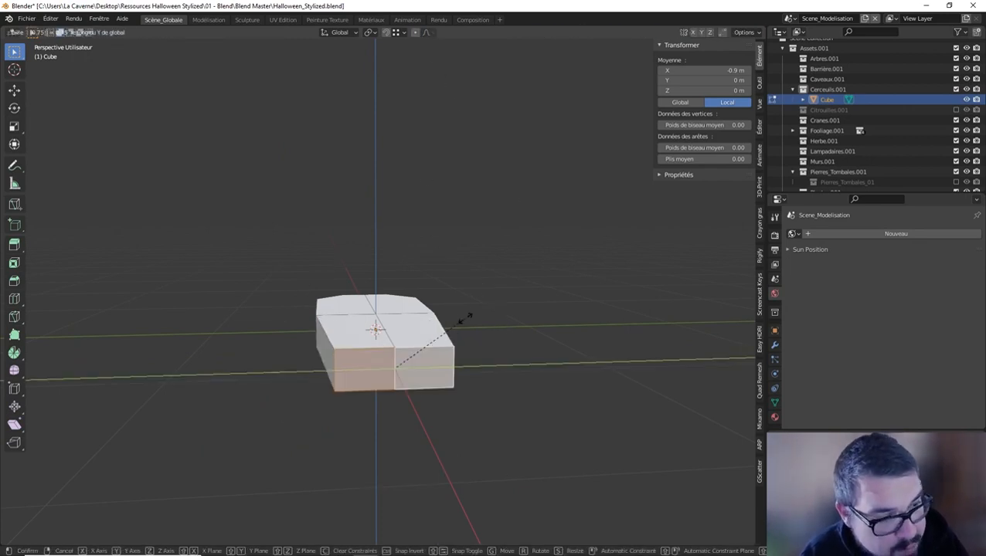
left_click(465, 318)
key("KP_3")
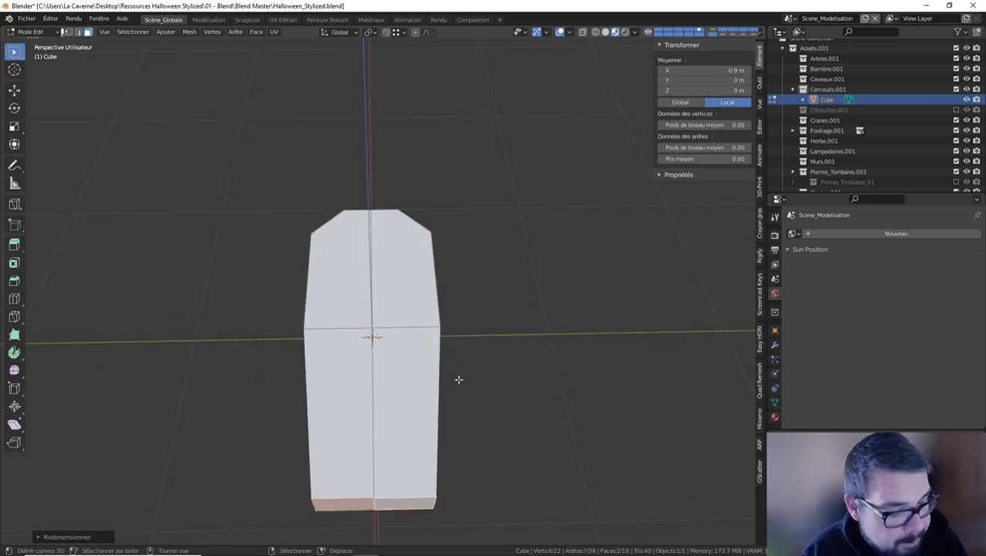
key("KP_7")
scroll(417, 382, "up", 1)
middle_click_drag(394, 380, 442, 407, "shift")
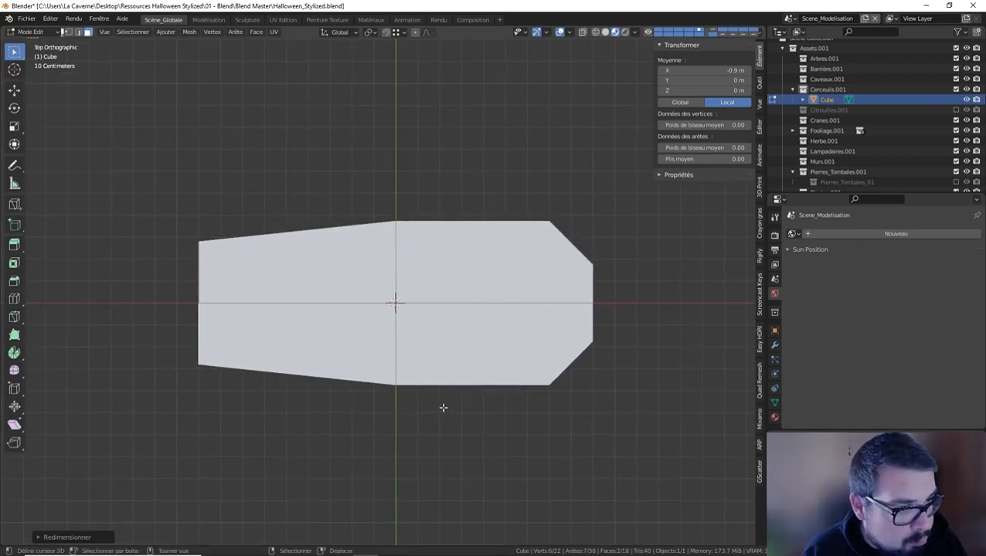
scroll(390, 282, "down", 1)
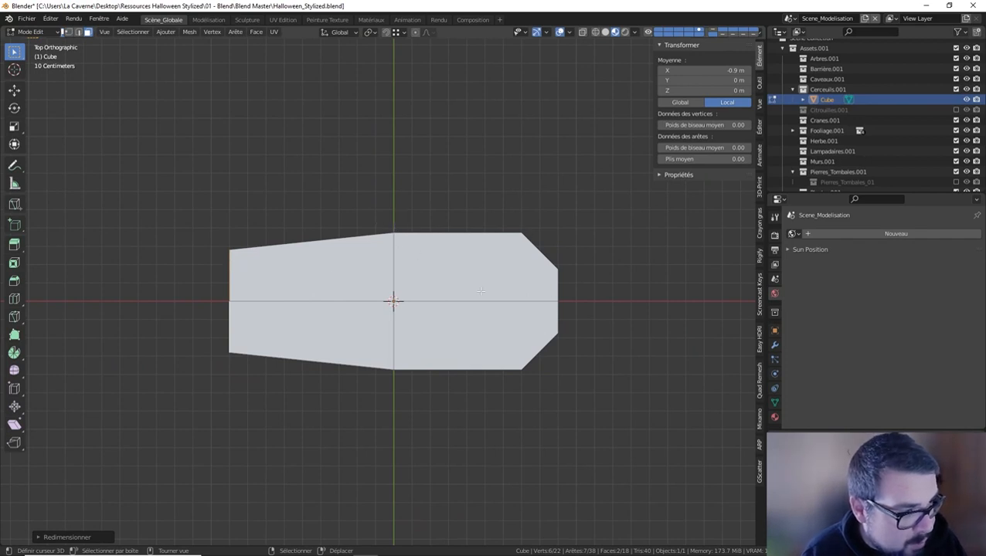
Leave edit mode and set the coffin slab's origin to its geometry
middle_click_drag(376, 404, 541, 335)
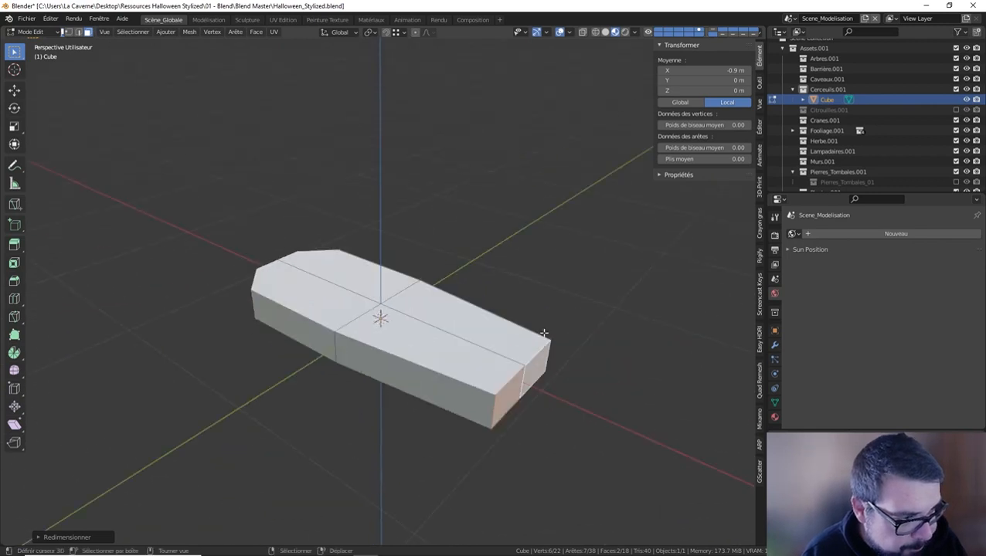
key("Tab")
key("q")
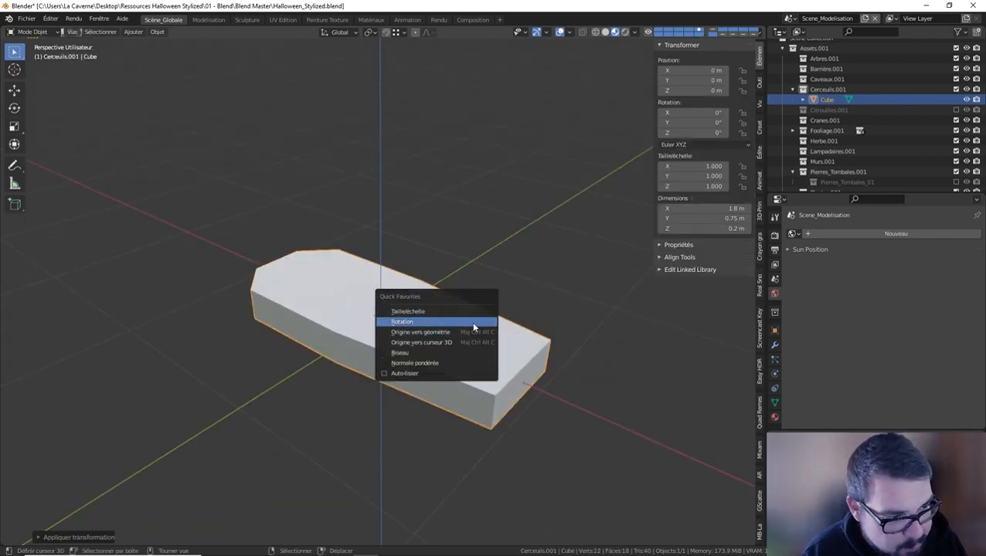
left_click(473, 332)
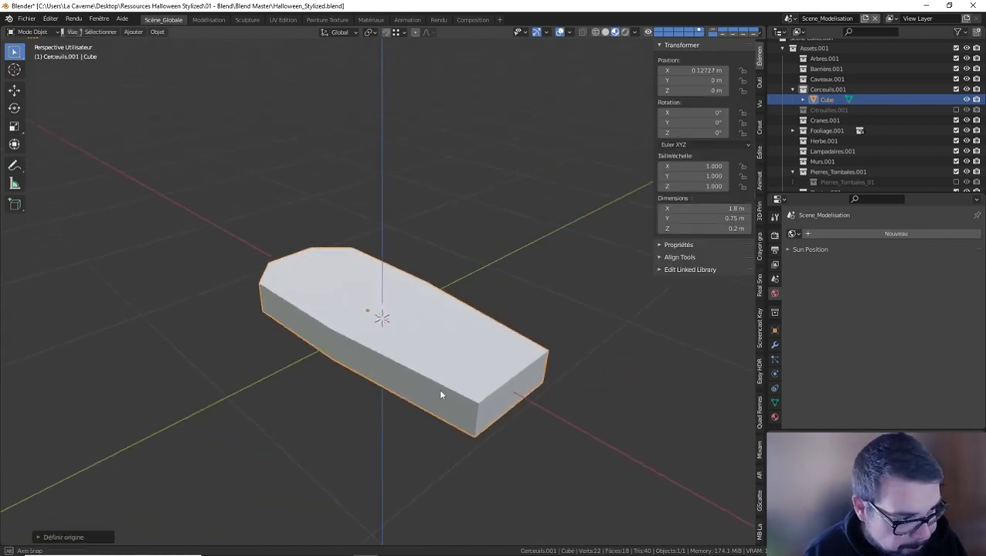
In vertex select mode, select the two opposite top vertices where the head-end bevels meet the long sides
key("Tab")
middle_click_drag(439, 395, 486, 378)
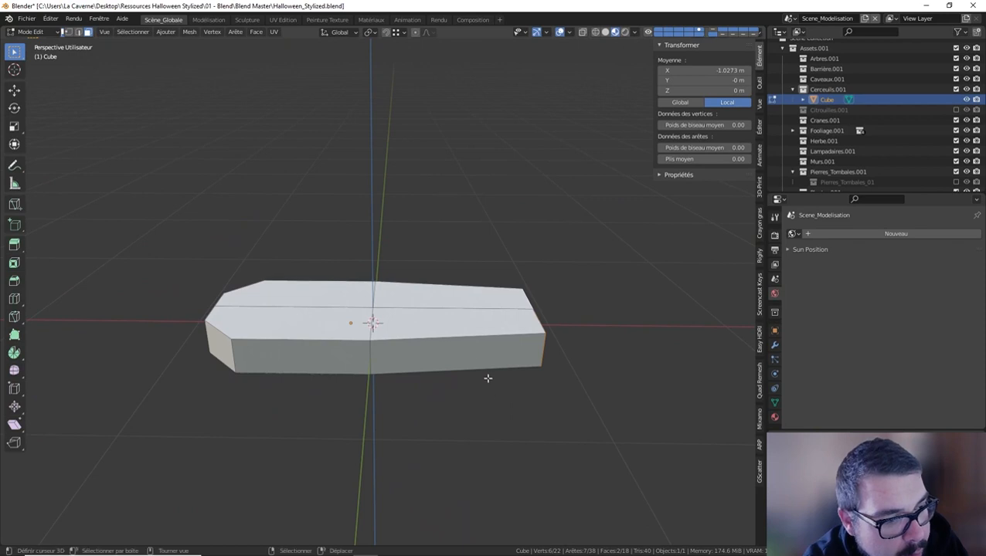
scroll(460, 334, "down", 1)
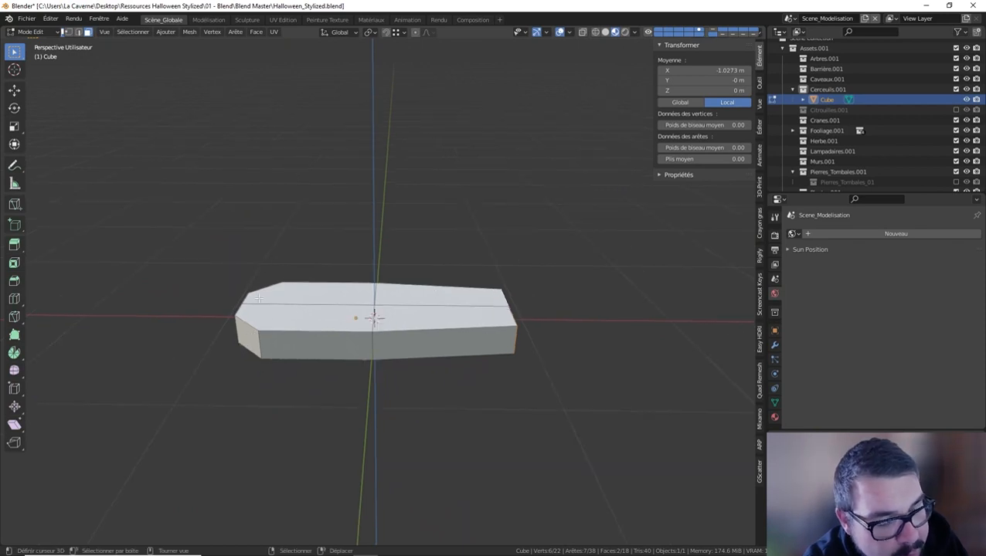
scroll(264, 322, "up", 1)
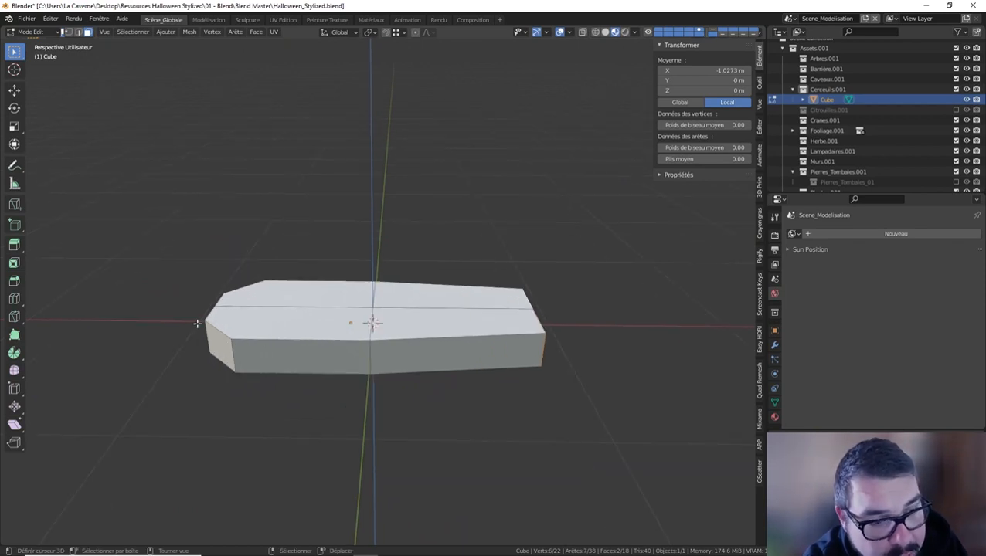
left_click(68, 33)
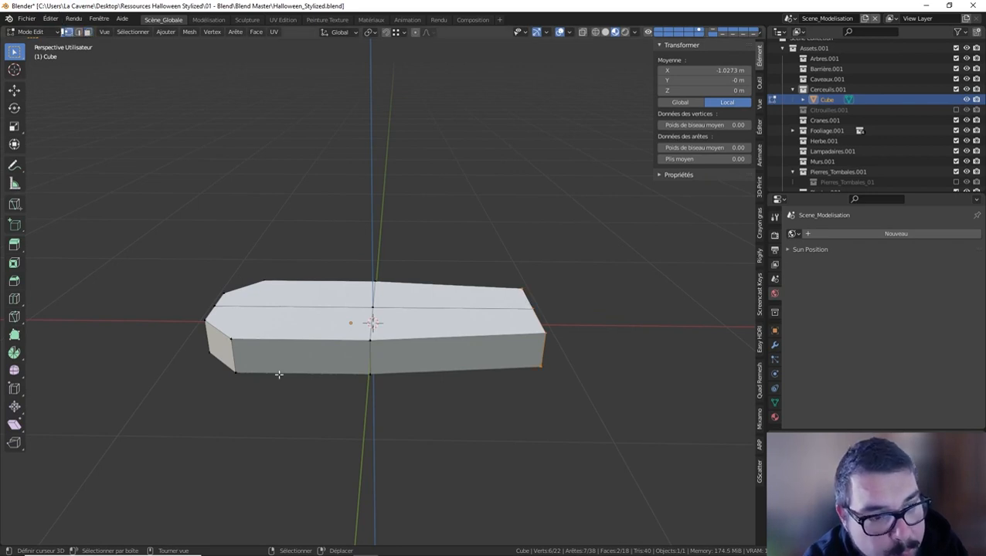
left_click(236, 340)
middle_click_drag(245, 291, 433, 390)
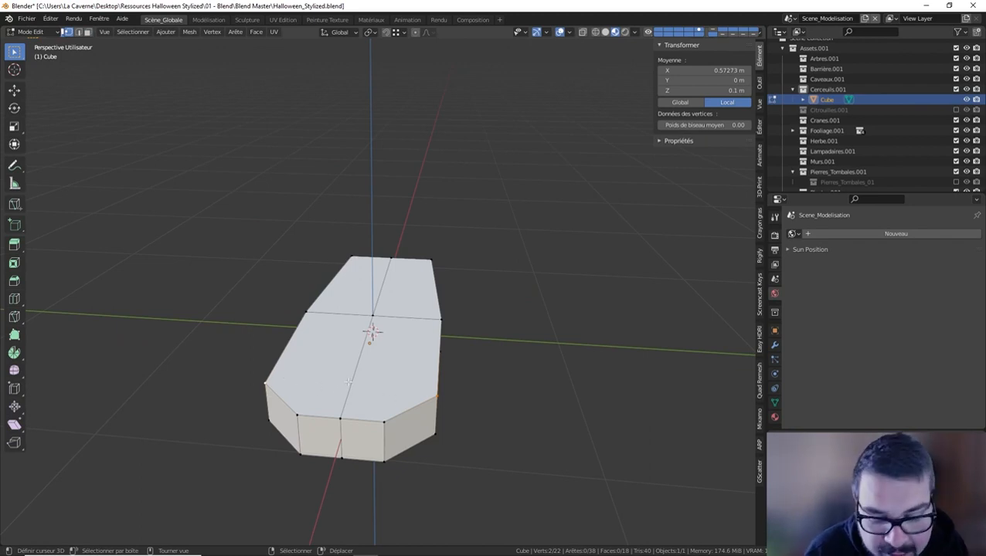
Try to join the two selected top vertices with the Fill command, and remove the resulting edge
key("f")
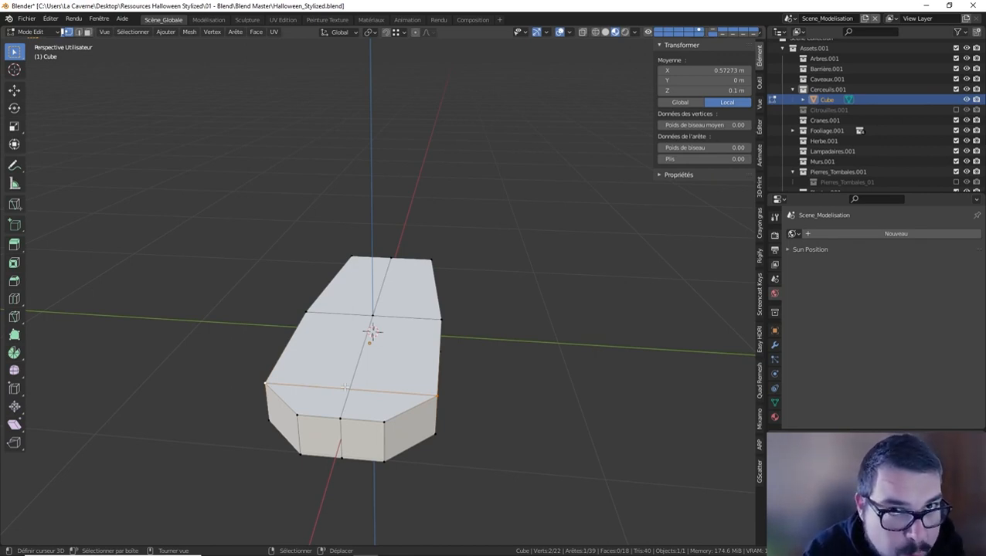
scroll(345, 388, "up", 4)
middle_click_drag(344, 387, 383, 274, "shift")
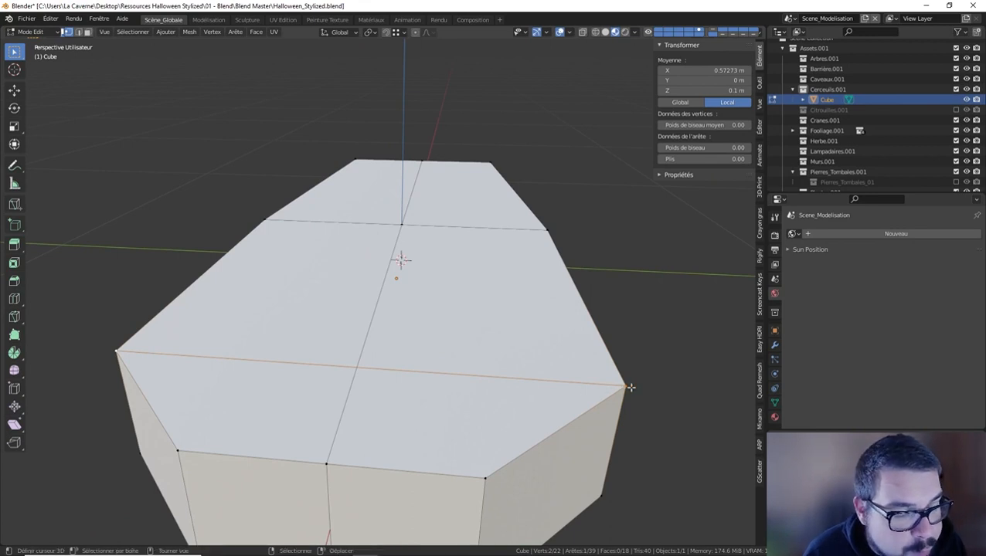
key("ctrl+x")
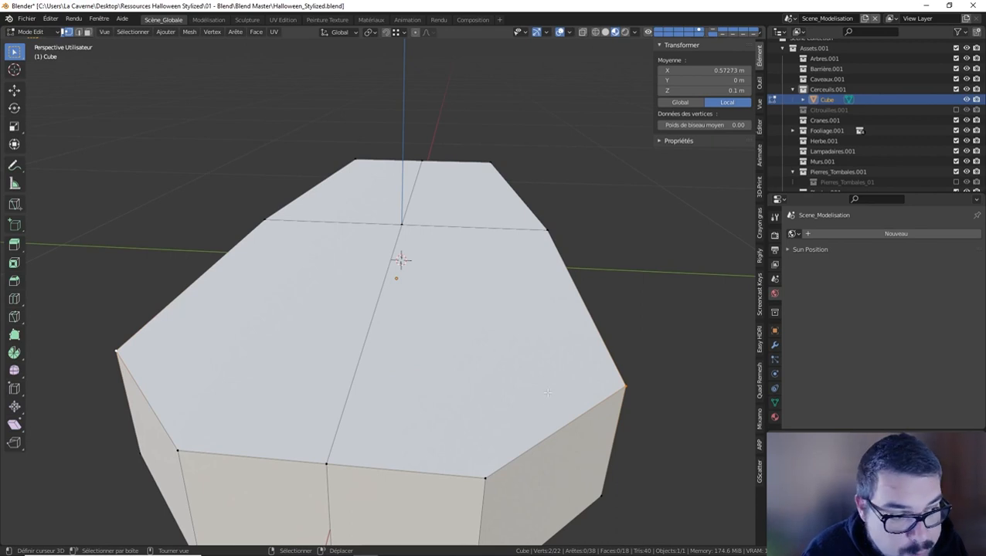
Try connecting the two top vertices with Connect Vertex Path, test-move the centre intersection vertex, and undo the connection
key("j")
left_click(355, 367)
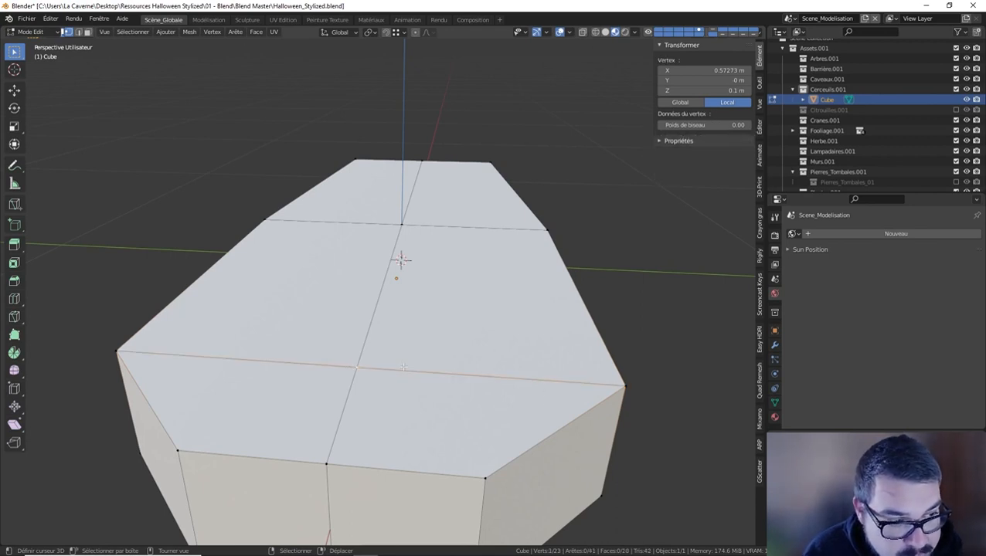
key("g")
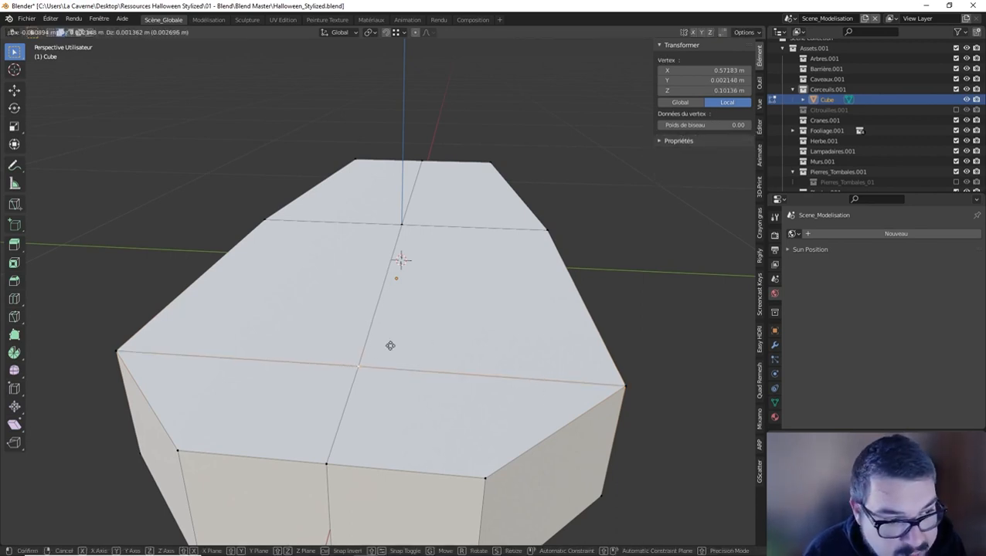
right_click(383, 316)
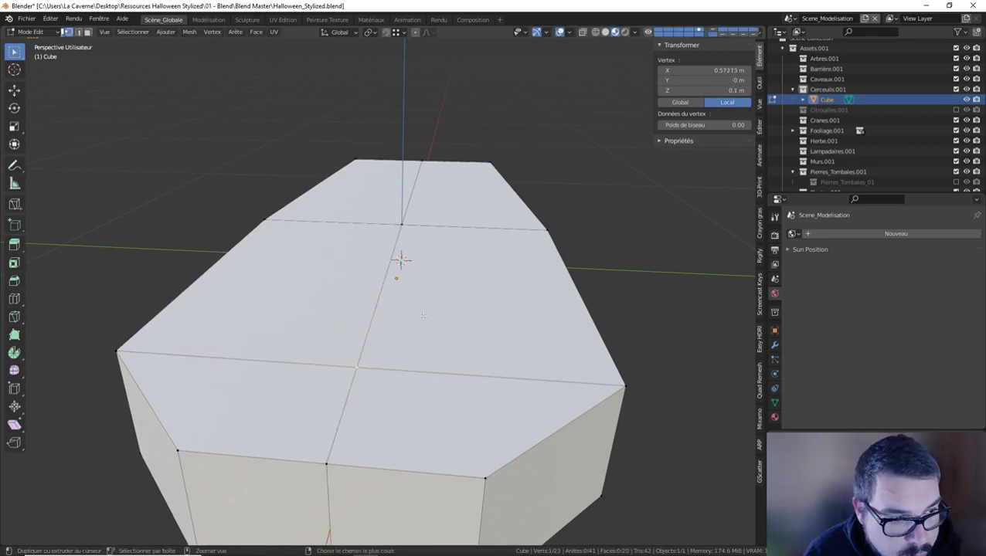
key("ctrl+z")
key("ctrl+z")
Fill an edge between the same two top vertices for comparison, test-move one corner vertex, and undo the edge
key("j")
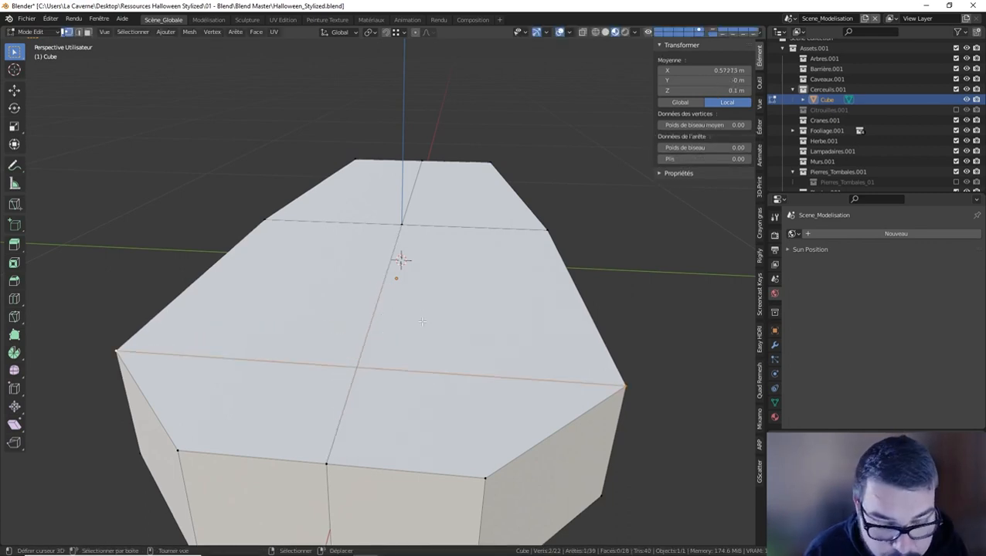
left_click(599, 379)
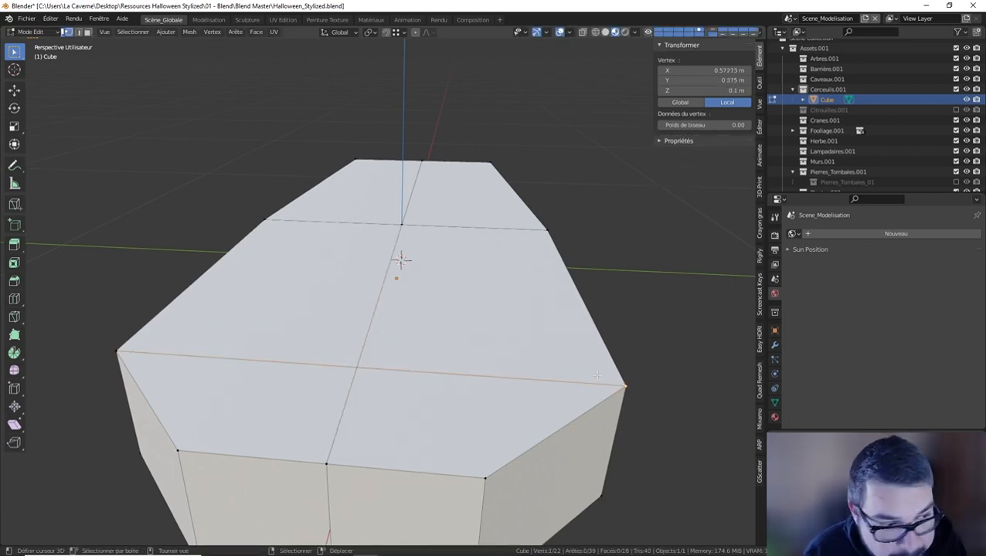
key("g")
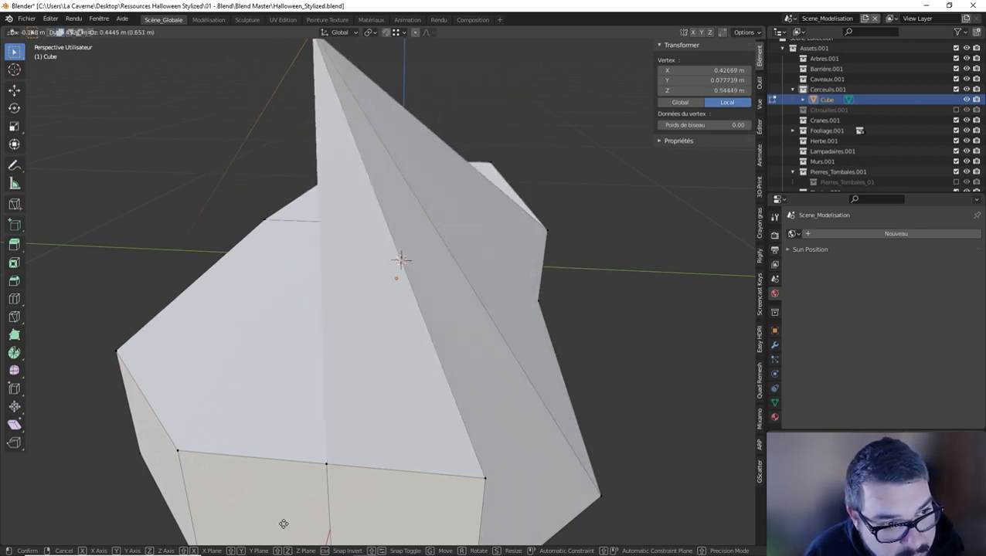
right_click(323, 523)
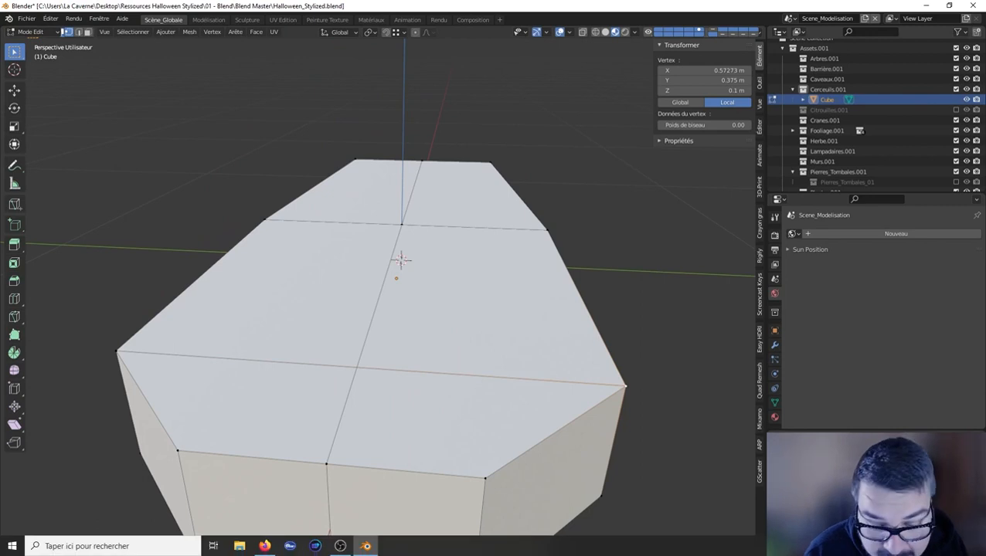
key("ctrl+z")
key("ctrl+z")
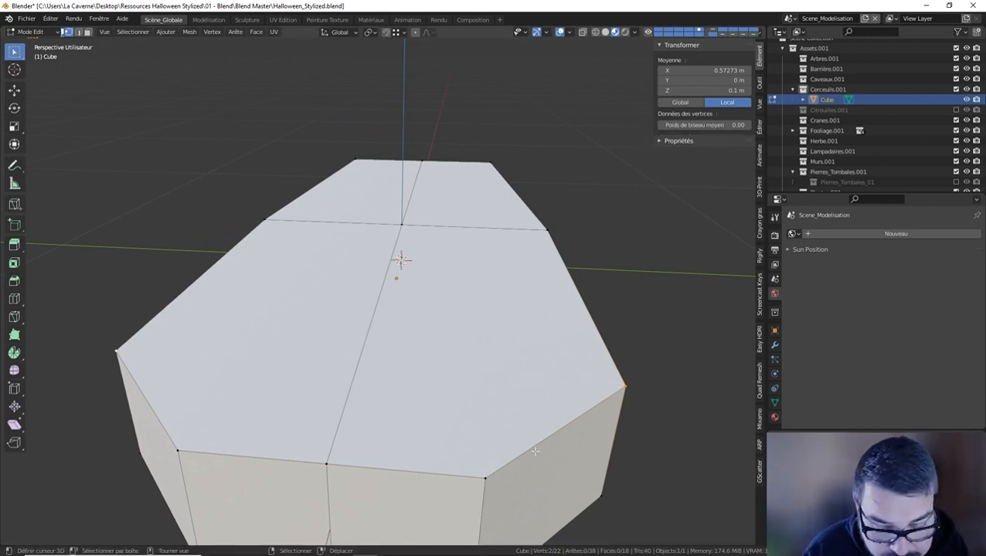
Connect the two opposite head-bevel vertices with a vertex path across the top, and do the same across the underside
key("j")
scroll(456, 485, "down", 1)
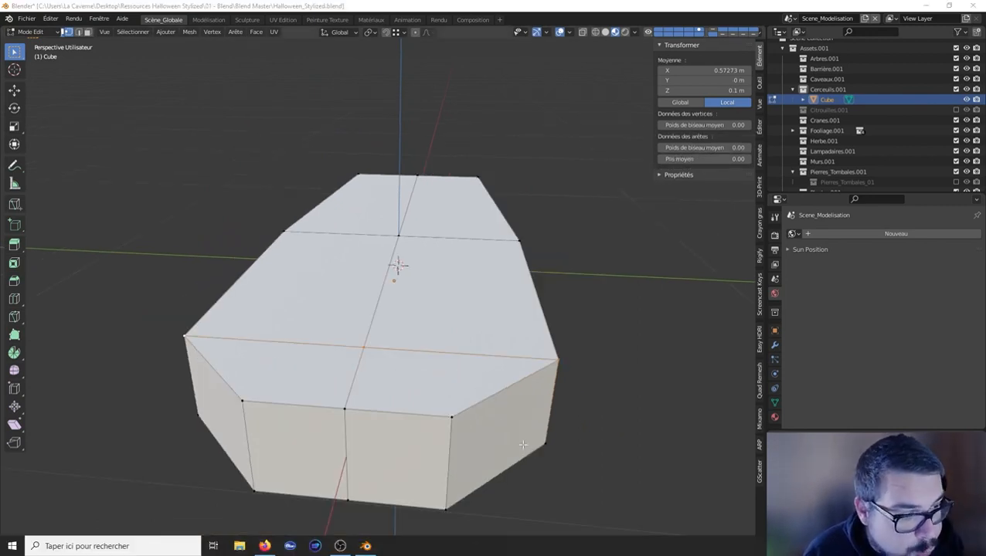
middle_click_drag(522, 445, 386, 246)
left_click(316, 153)
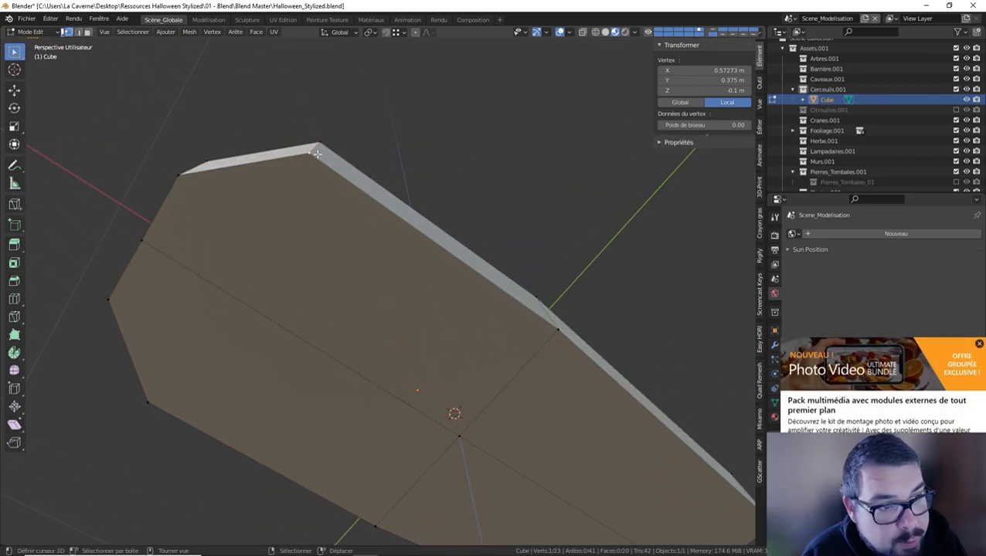
middle_click_drag(316, 153, 306, 261)
left_click(216, 379, "shift")
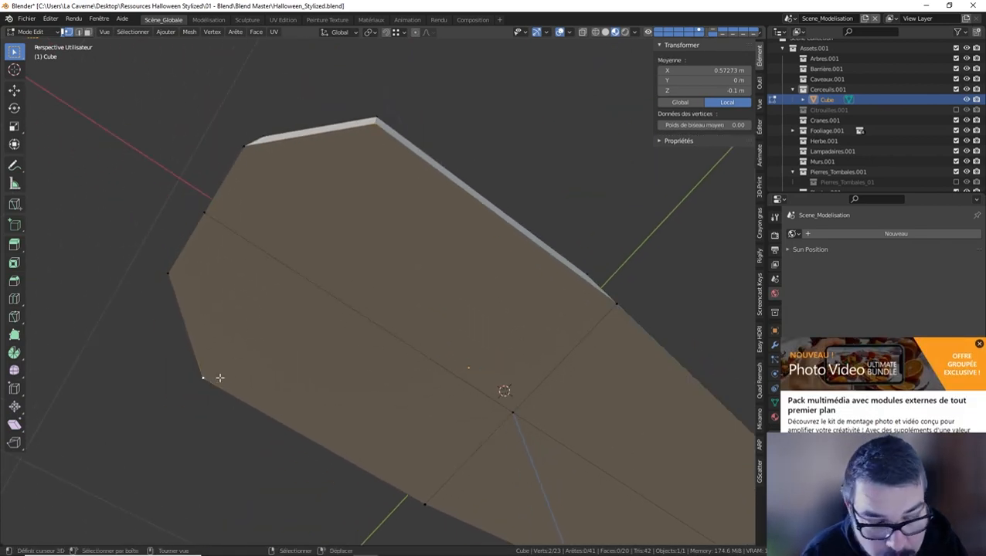
key("j")
right_click(270, 262)
right_click(197, 214)
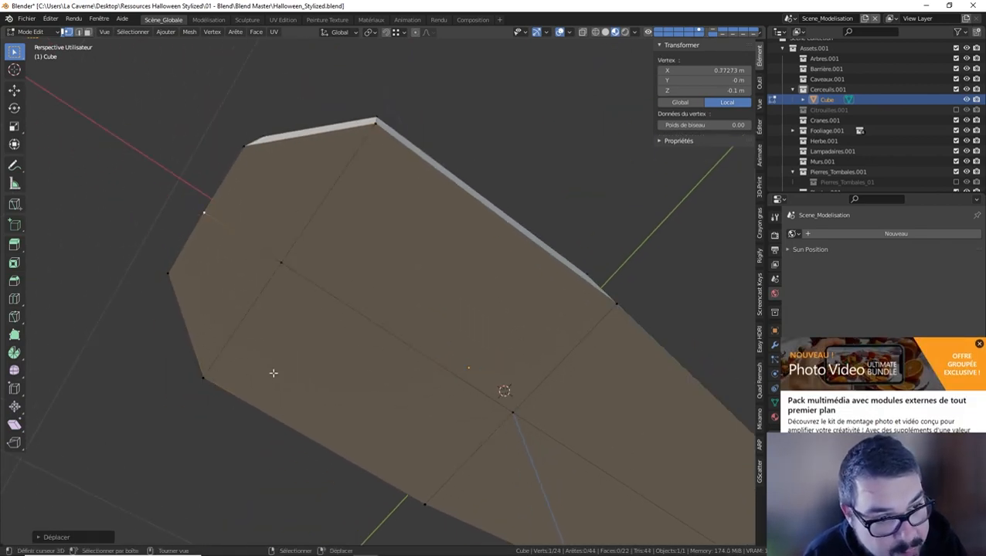
middle_click_drag(273, 373, 328, 485)
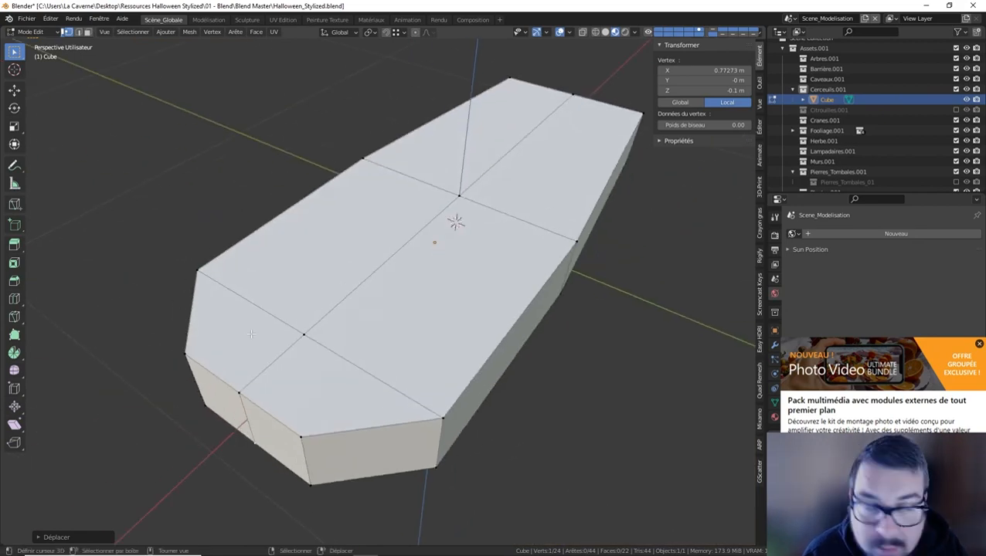
middle_click_drag(428, 340, 312, 361)
scroll(313, 361, "down", 3)
key("Tab")
key("Tab")
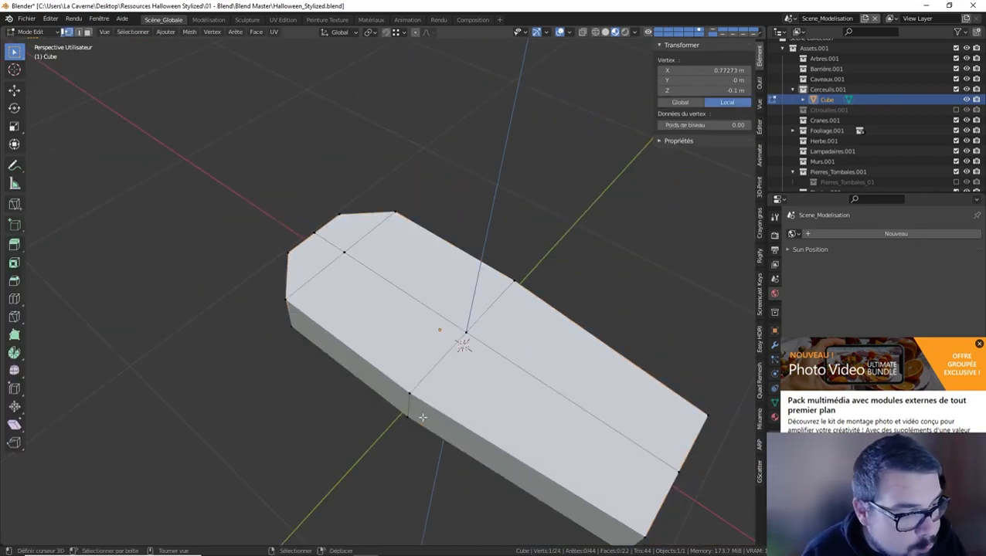
Add a centred crosswise loop cut in the foot half, and another between the middle edge and the head-bevel edge
middle_click_drag(423, 417, 450, 384)
key("a")
left_click(440, 359)
key("ctrl+r")
left_click(502, 308)
right_click(504, 306)
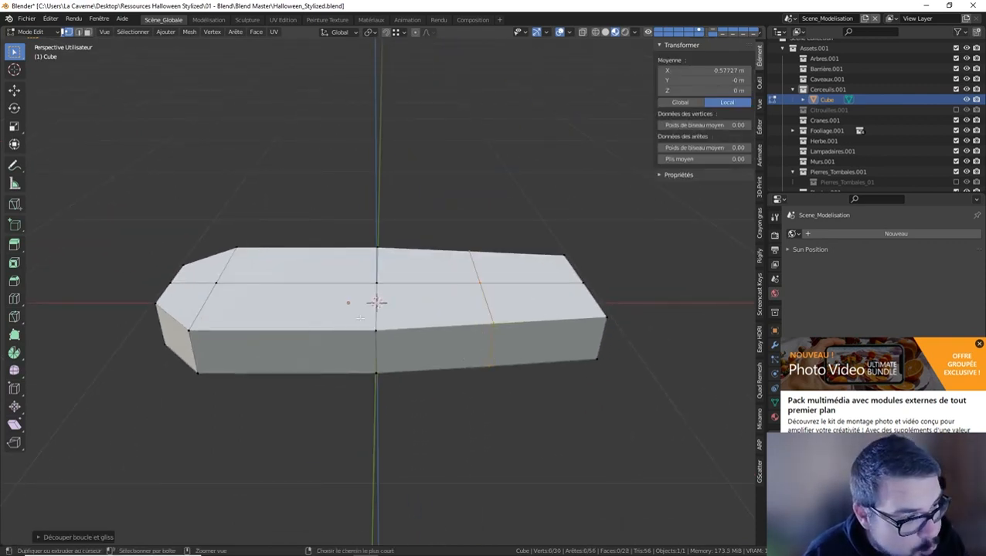
key("ctrl+r")
left_click(272, 290)
right_click(271, 289)
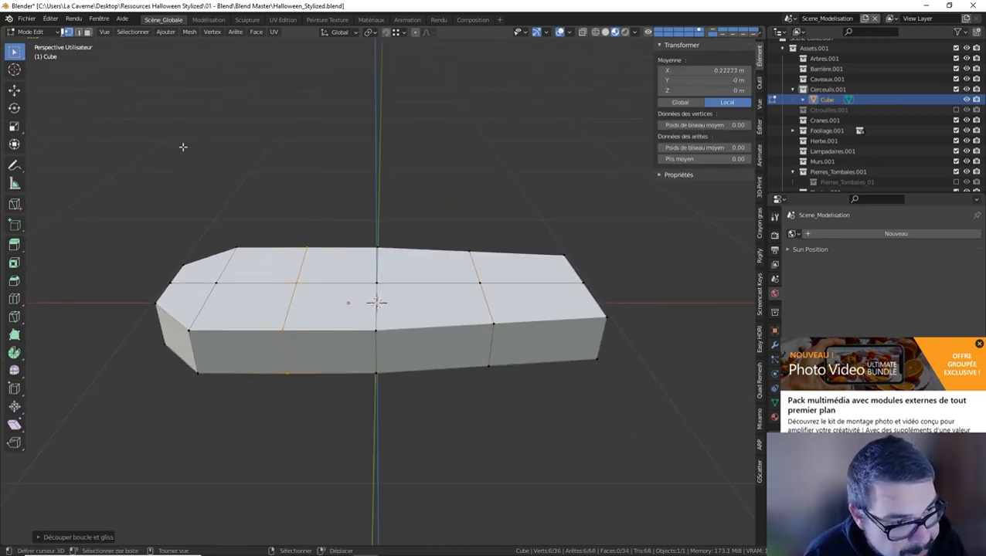
Select both new crosswise edge loops in edge select mode and bevel them into bands with a width of about 0.05 m
key("2")
left_click(487, 343, "alt+shift")
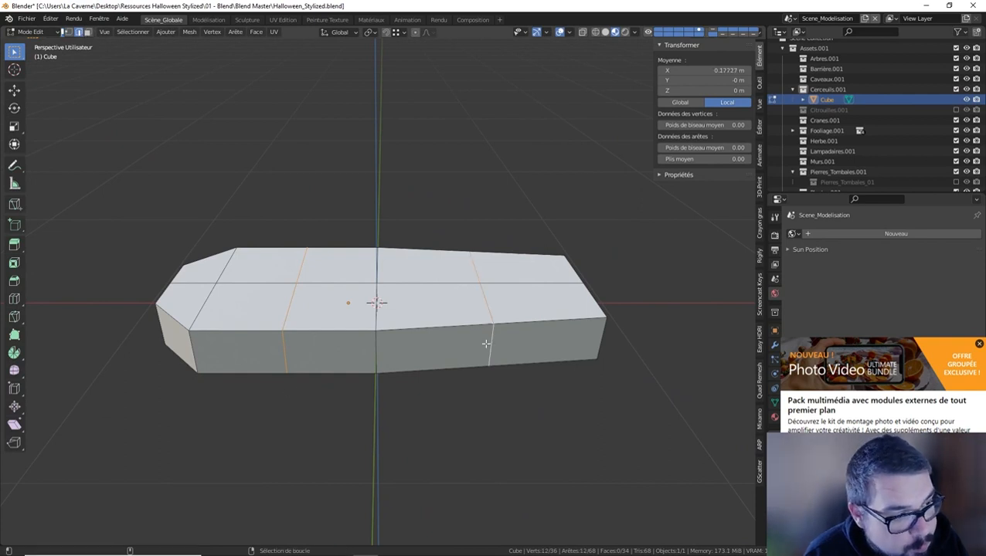
key("ctrl+b")
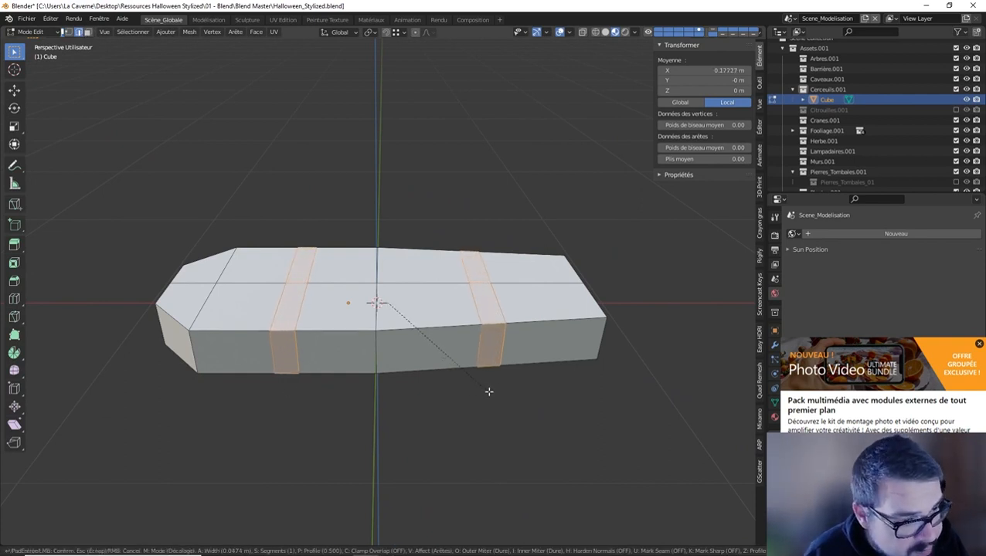
left_click(503, 395)
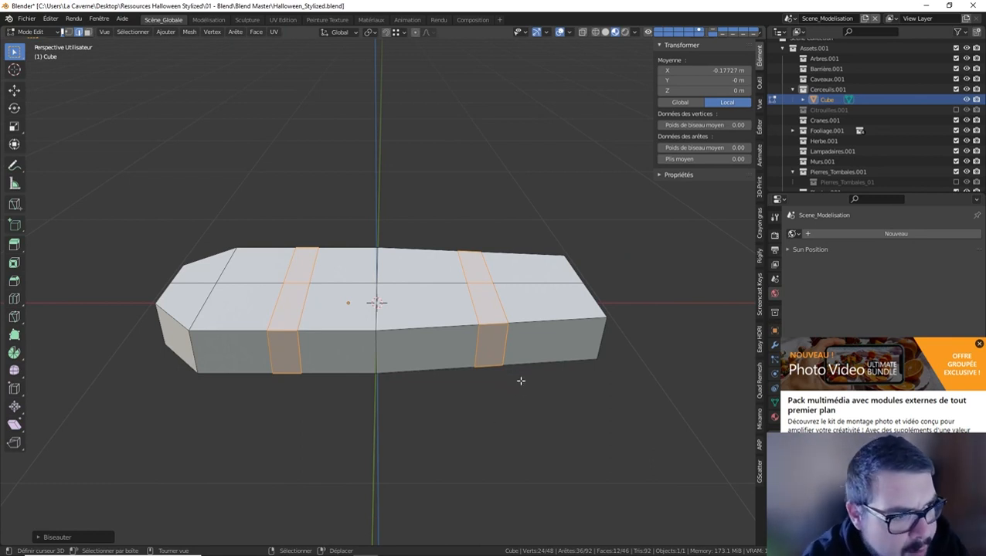
Add a horizontal loop cut around the coffin's sides, slid slightly above mid-height with a factor of -0.2
key("ctrl+r")
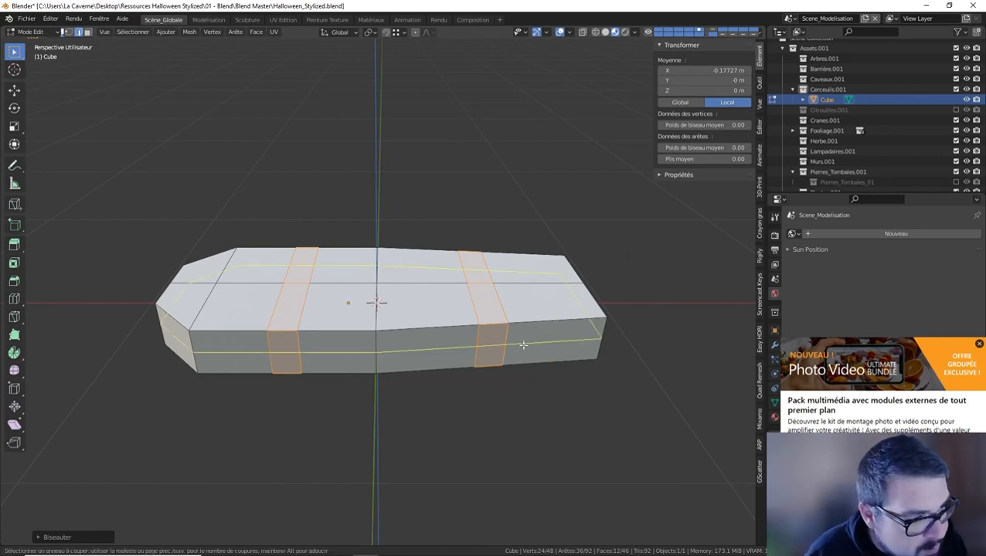
left_click(518, 345)
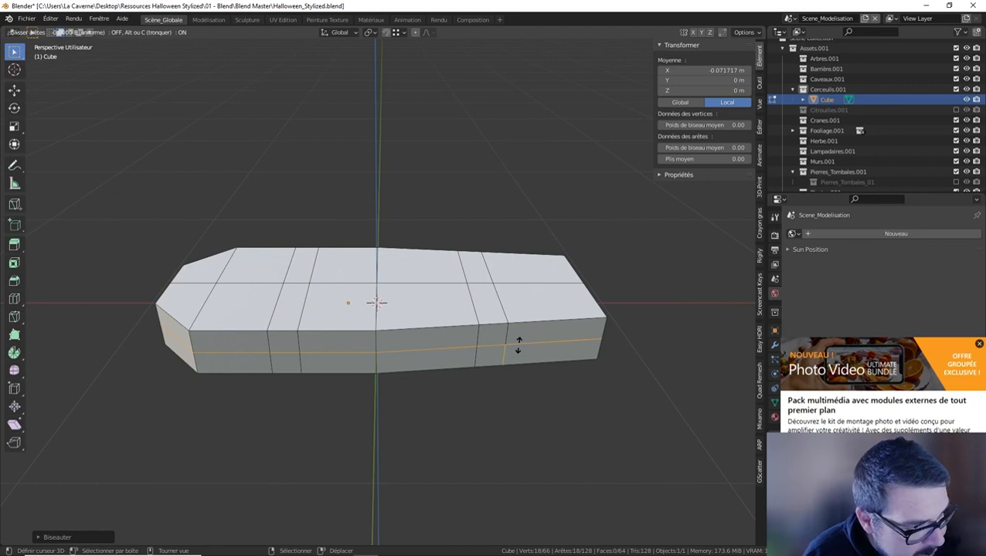
type("0.2")
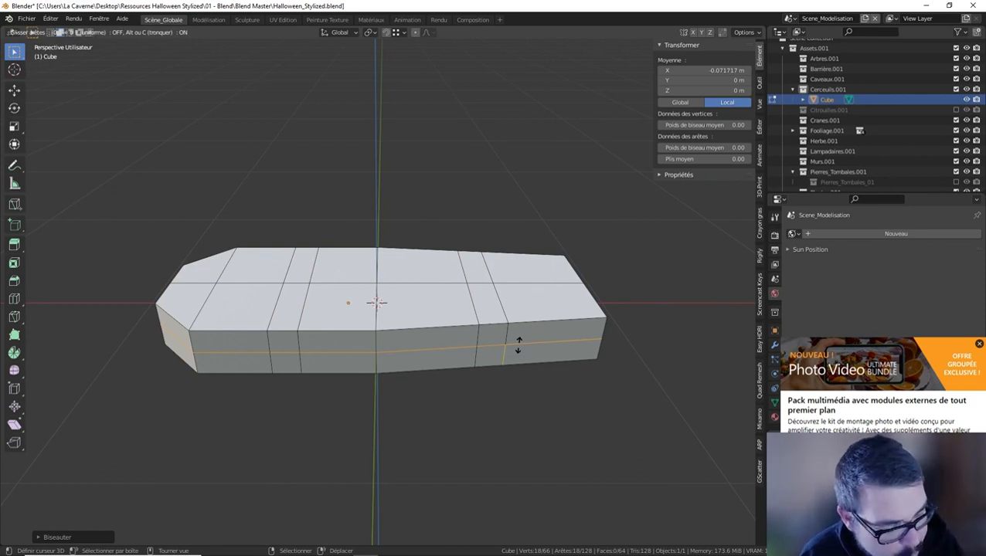
type("-")
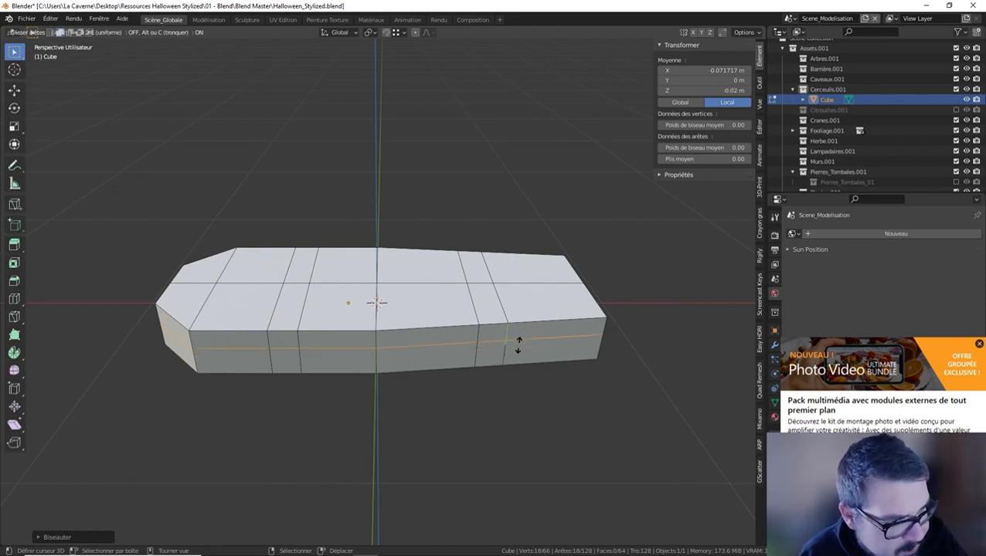
key("Return")
middle_click_drag(517, 346, 405, 305)
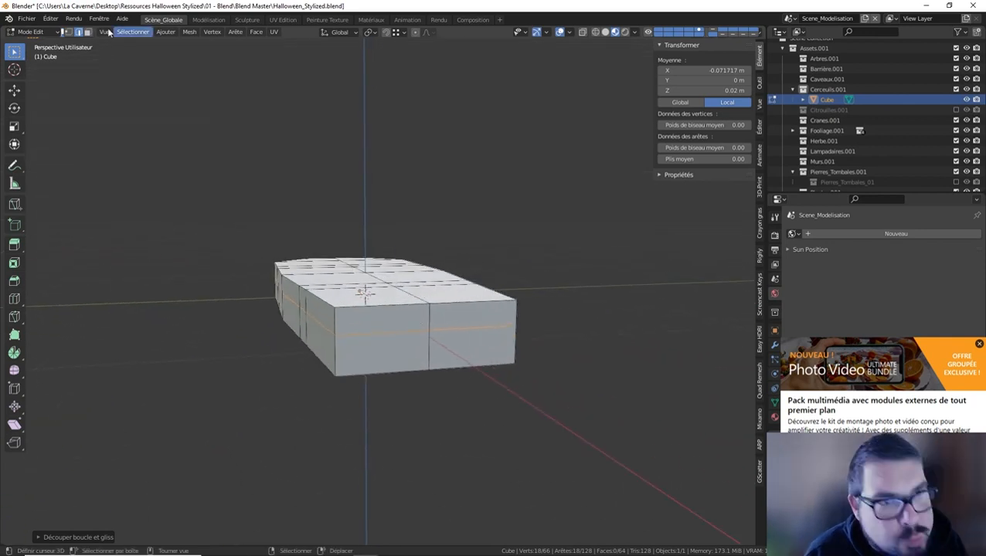
Select all side and top faces above the horizontal cut and separate them into their own lid object
left_click(88, 31)
left_click(335, 324, "alt")
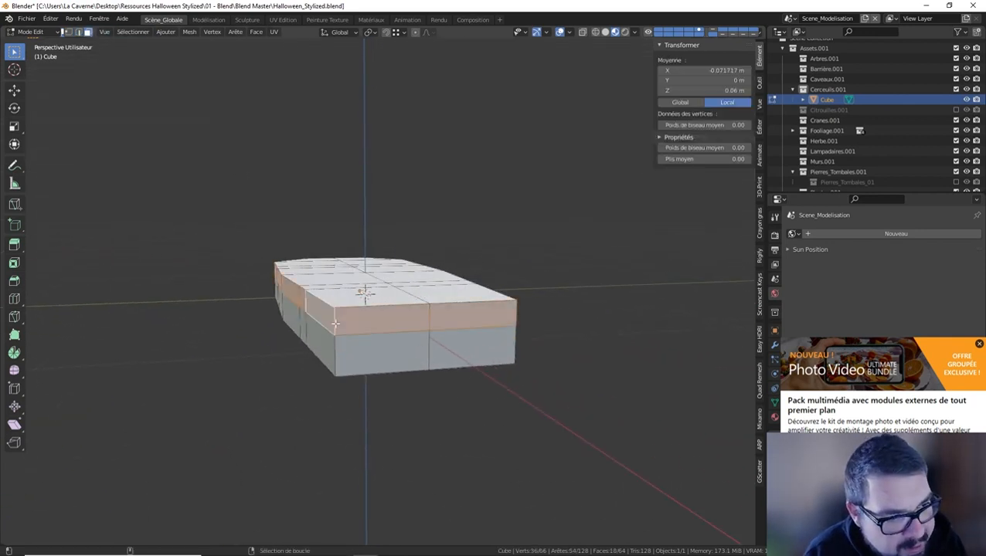
middle_click_drag(335, 325, 473, 231)
left_click(473, 232, "ctrl")
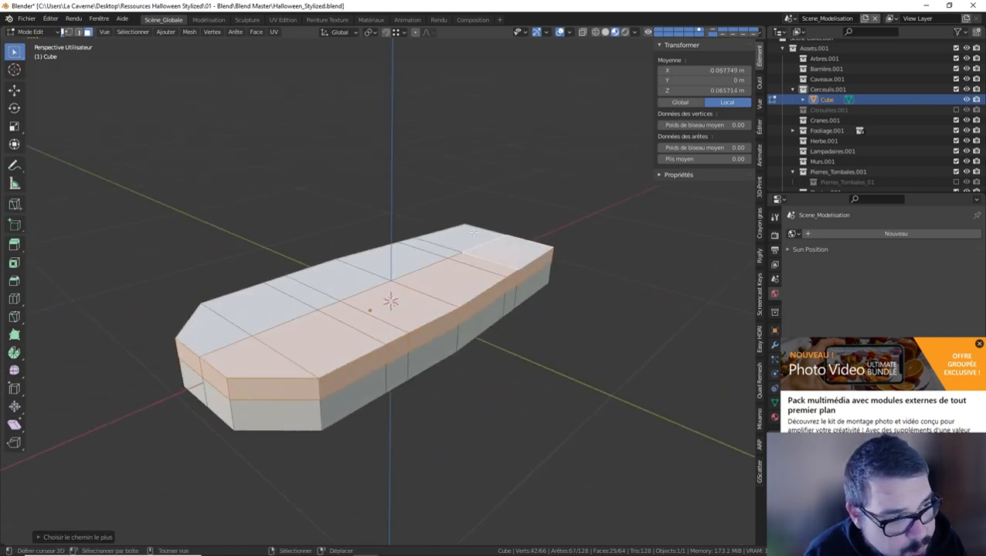
left_click(317, 317, "ctrl")
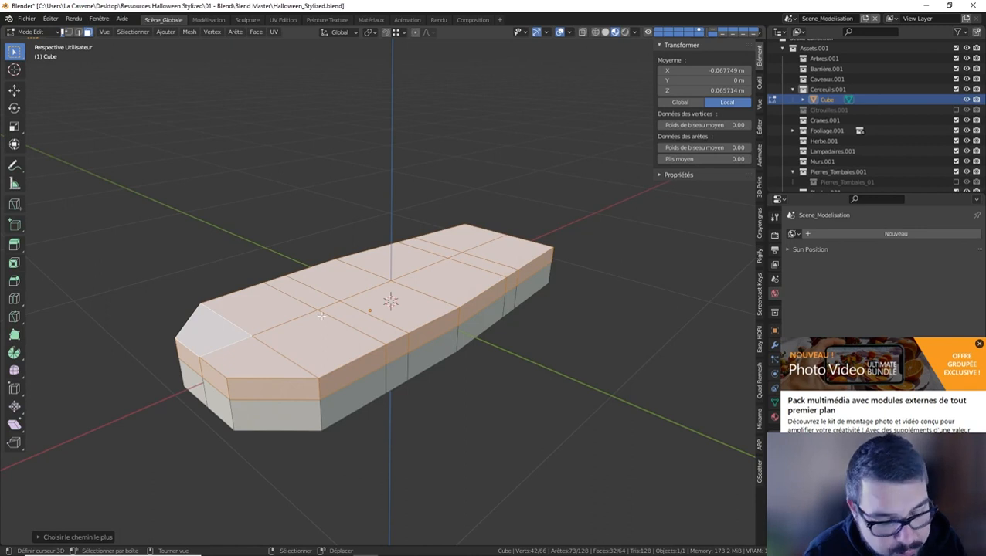
key("p")
left_click(320, 314)
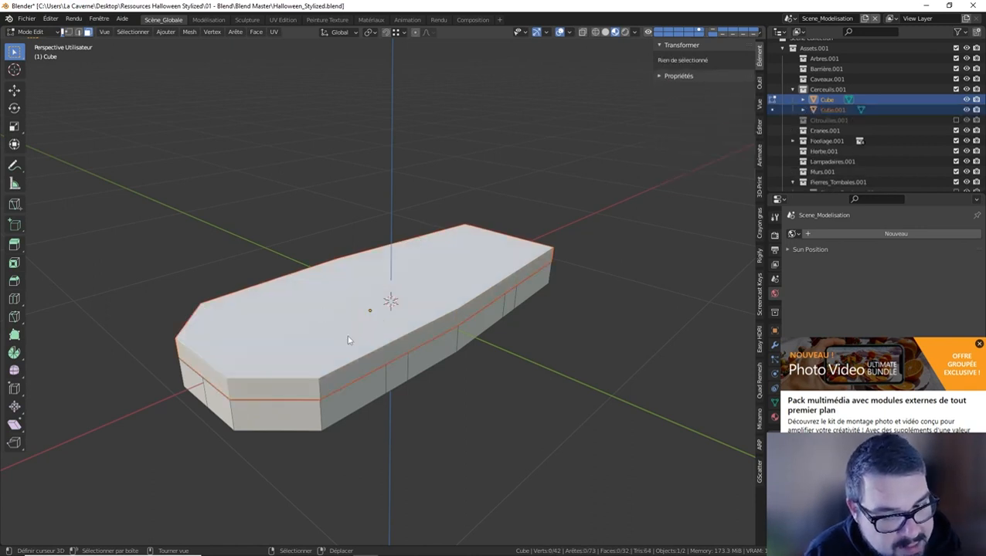
Apply the scale and rotation of the coffin's lower base and set its origin to its geometry
key("Tab")
left_click(360, 401)
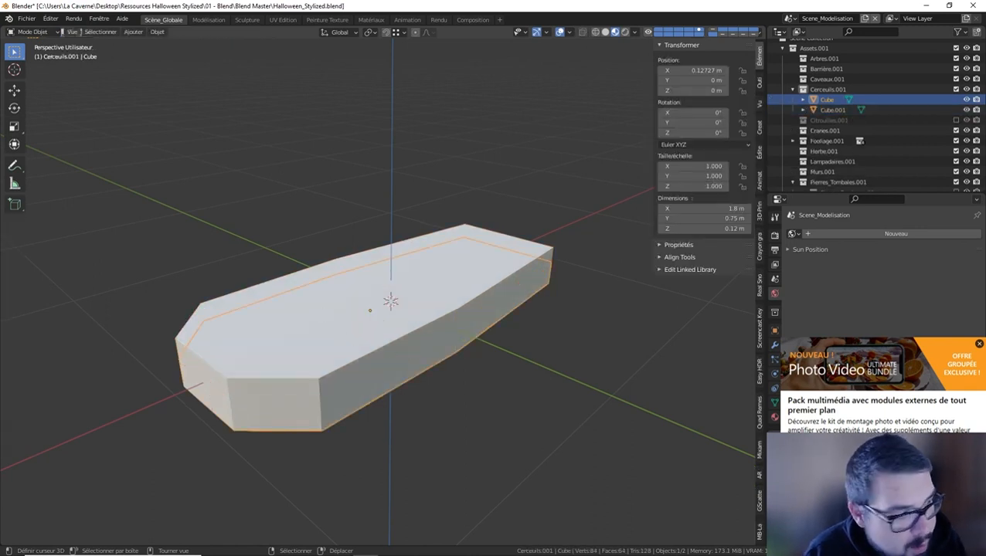
left_click(979, 344)
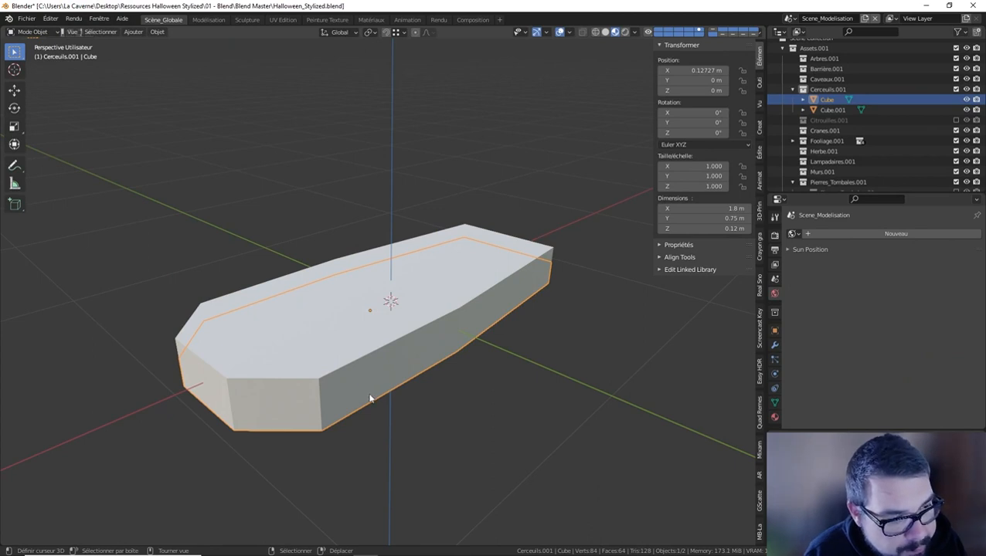
key("Tab")
middle_click_drag(379, 385, 405, 288)
key("Tab")
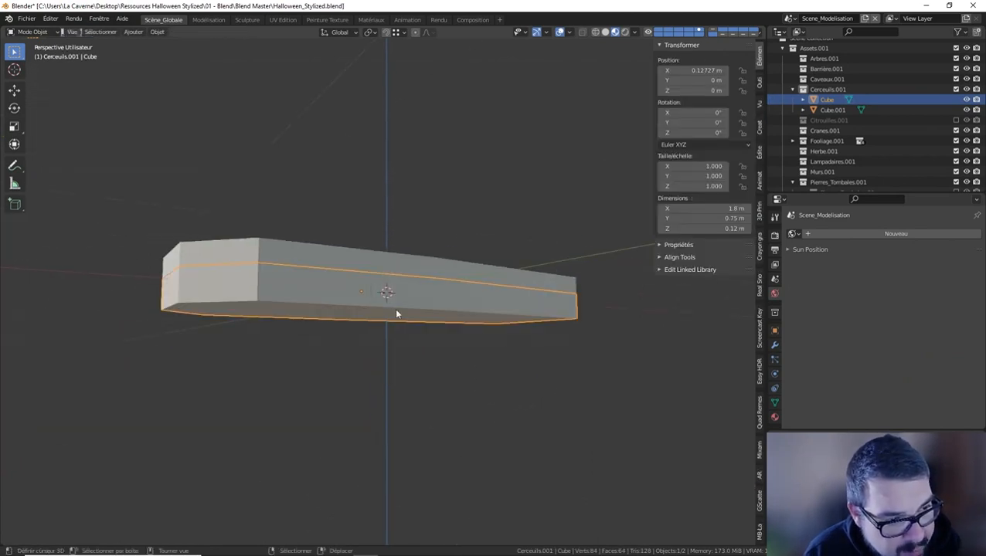
key("q")
left_click(337, 248)
key("q")
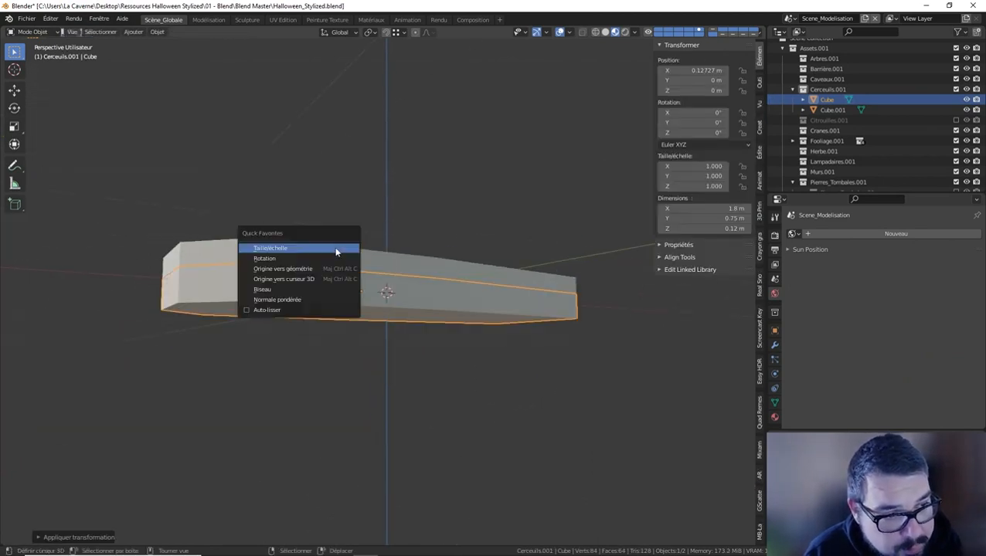
left_click(316, 256)
key("q")
left_click(310, 263)
Apply the lid's scale and rotation and set its origin to its geometry
left_click(332, 255)
key("q")
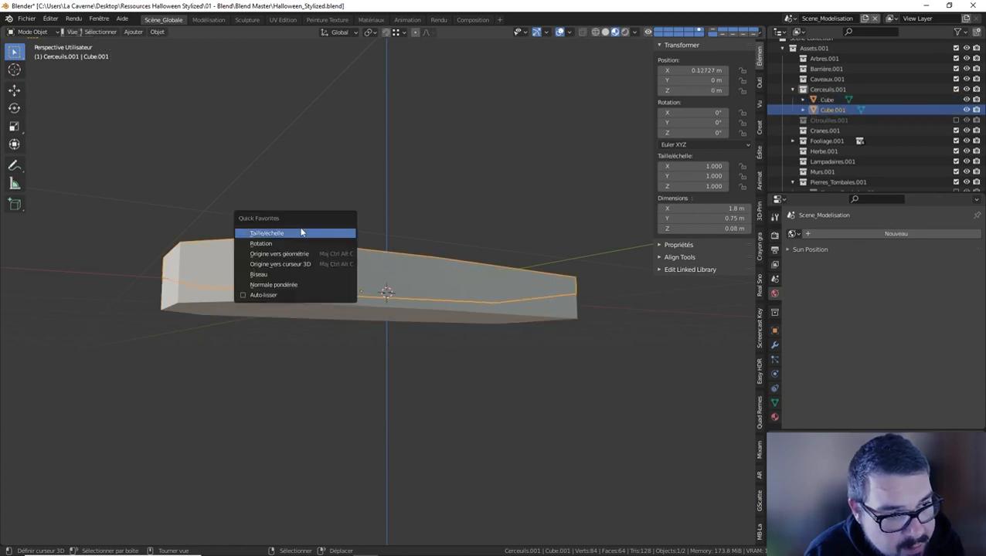
left_click(301, 231)
key("q")
left_click(275, 240)
key("q")
left_click(274, 250)
Edit the lid and base together and add a lengthwise loop cut on the lid, slid close to one long side
middle_click_drag(274, 250, 259, 298)
key("Tab")
key("Tab")
middle_click_drag(362, 296, 431, 311)
left_click(422, 323, "shift")
key("Tab")
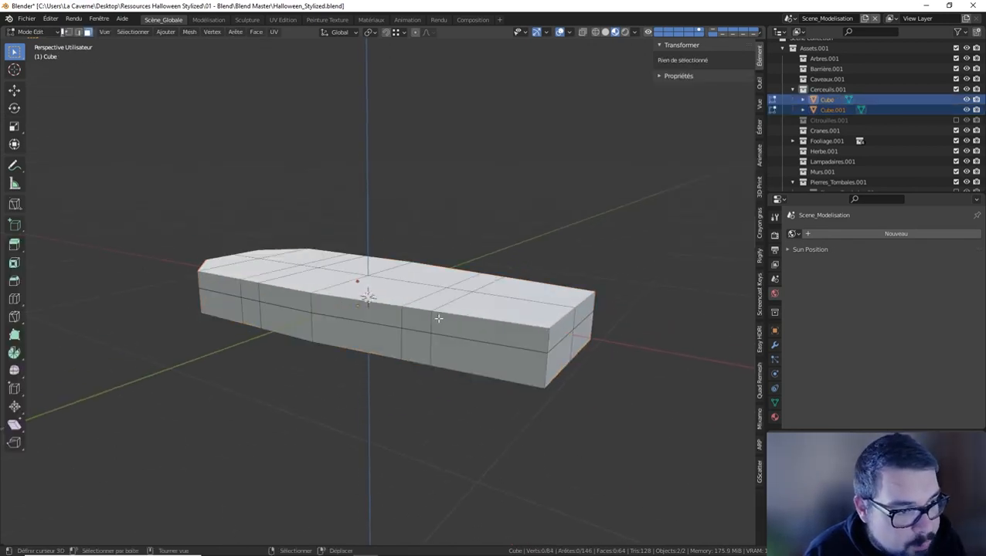
middle_click_drag(418, 314, 342, 332)
key("ctrl+r")
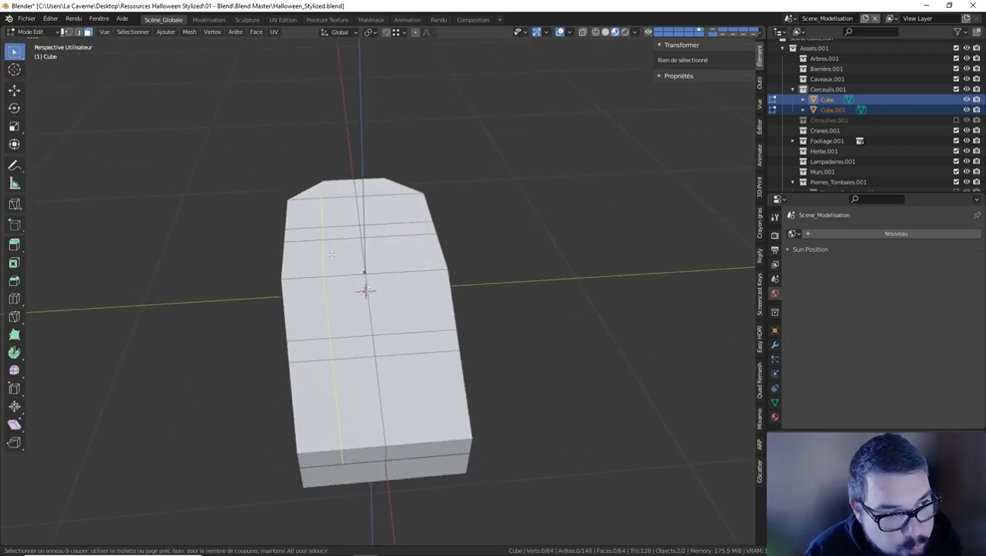
left_click(327, 255)
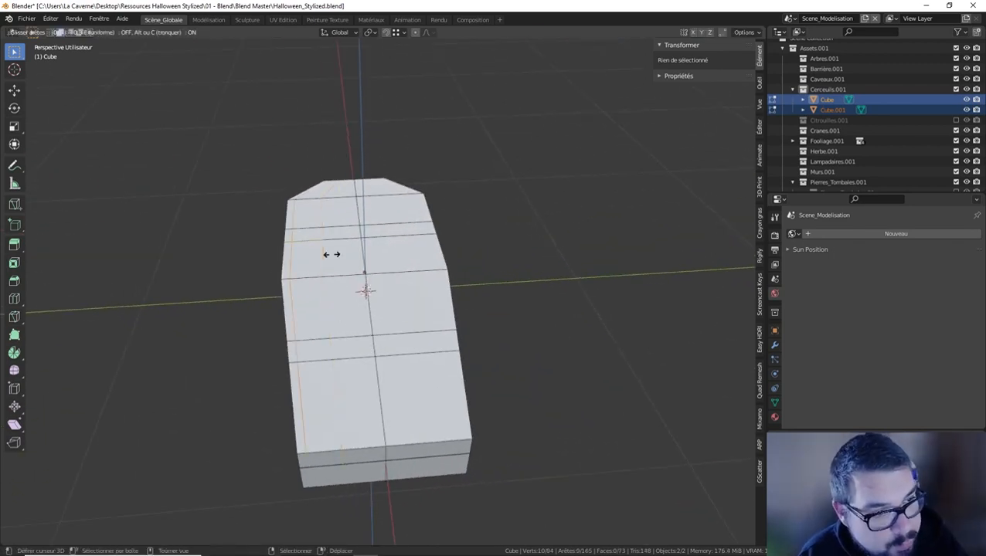
left_click(331, 254)
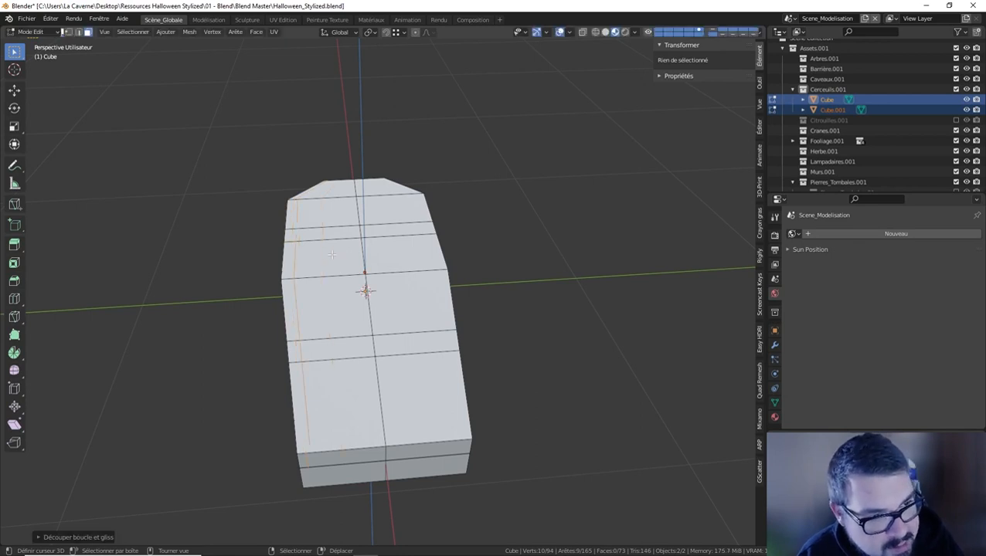
Add a matching lengthwise loop cut on the base, slid close to the same long side as the lid's cut
middle_click_drag(332, 254, 332, 142)
key("ctrl+r")
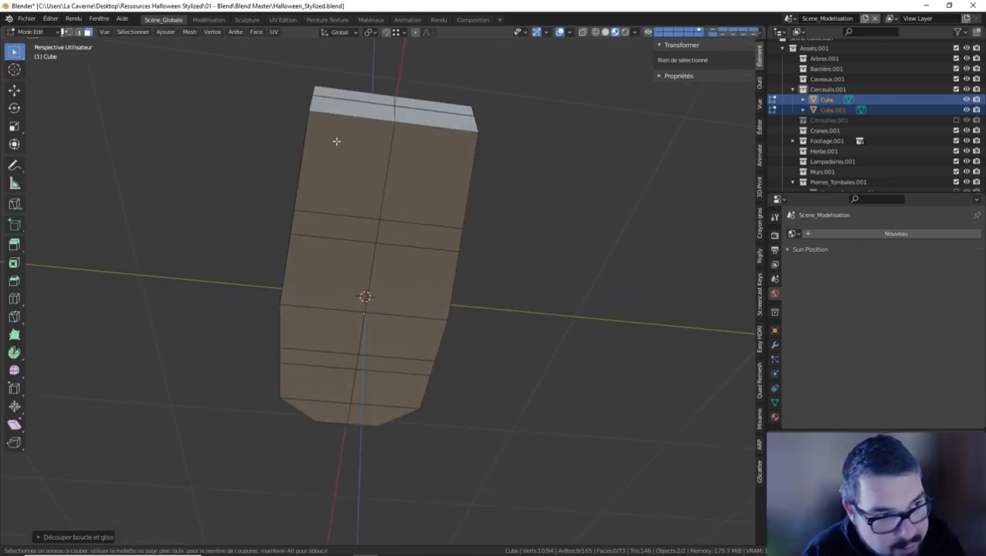
left_click(336, 139)
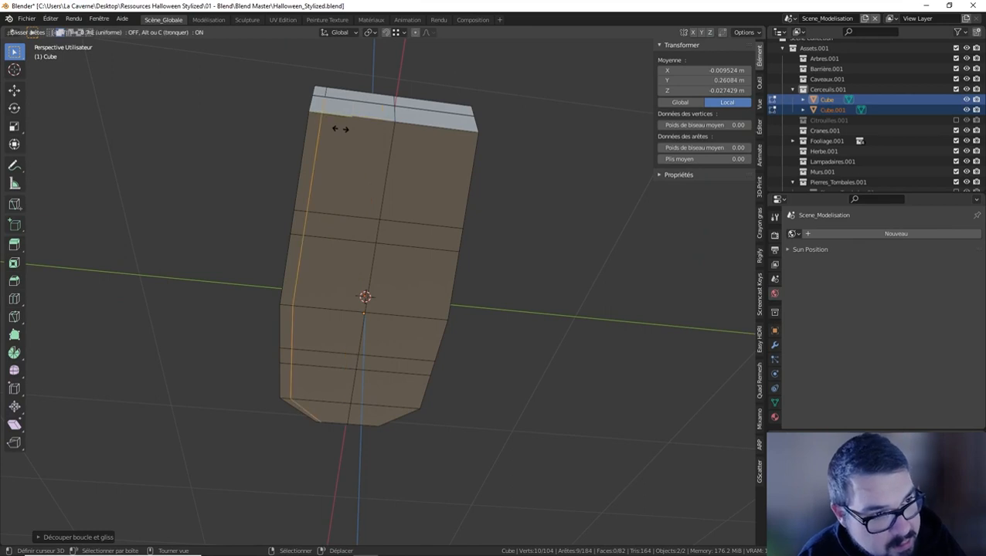
left_click(340, 129)
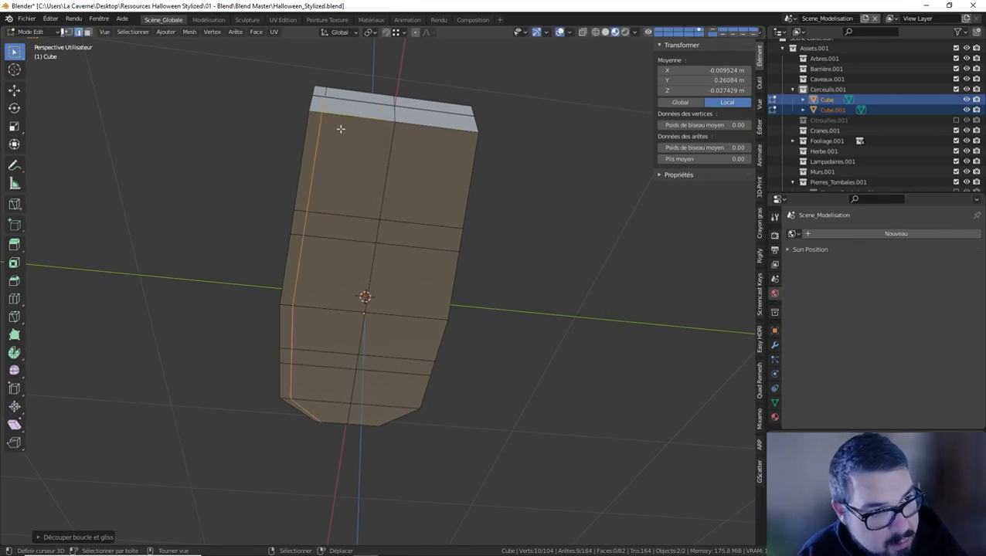
Select both bands' faces on that long side with their narrow top and underside tabs, duplicate them in place and separate the copies from lid and base
left_click(87, 33)
middle_click_drag(284, 234, 353, 269)
left_click(330, 220)
left_click(364, 266, "shift")
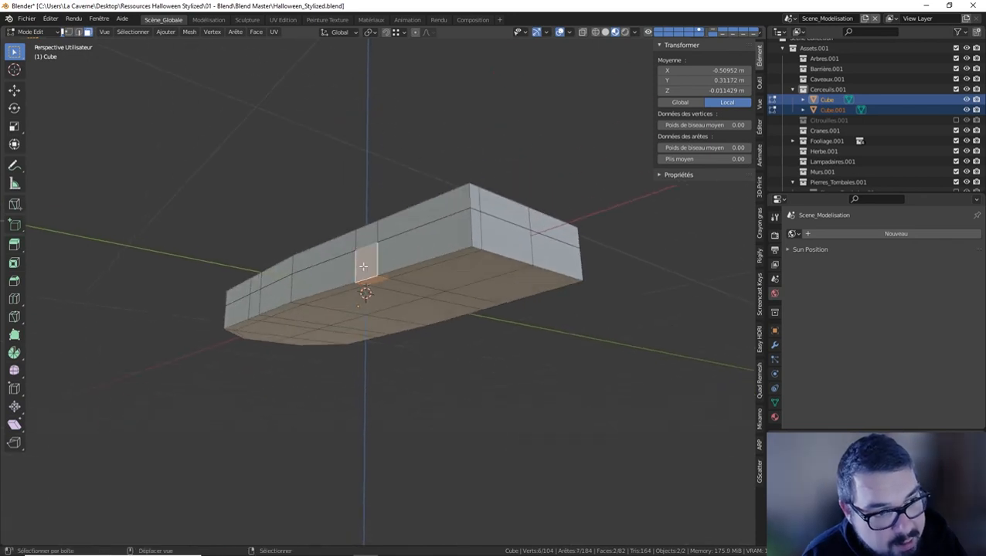
left_click(363, 232, "shift")
middle_click_drag(363, 232, 282, 257)
left_click(275, 328, "shift")
left_click(280, 284, "shift")
left_click(280, 255, "shift")
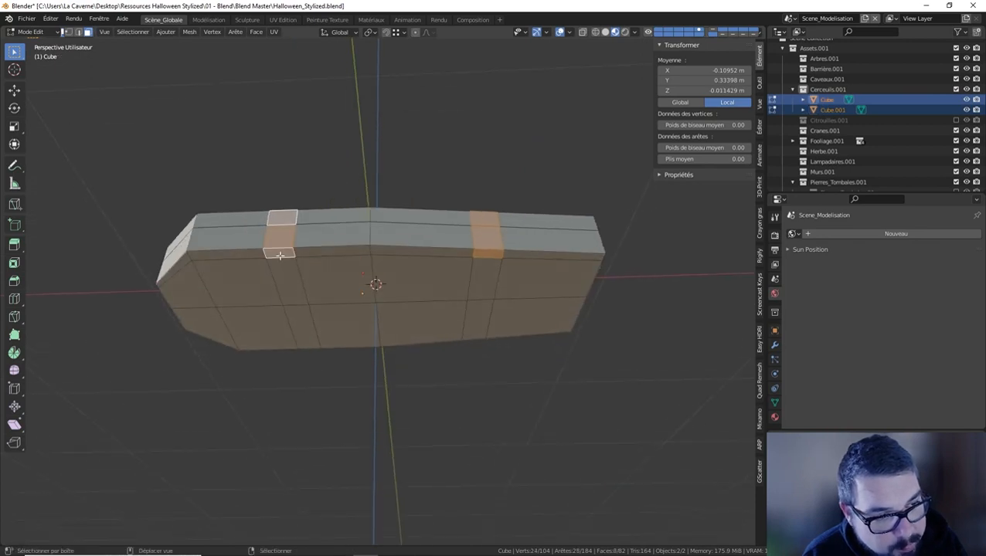
middle_click_drag(422, 237, 403, 258)
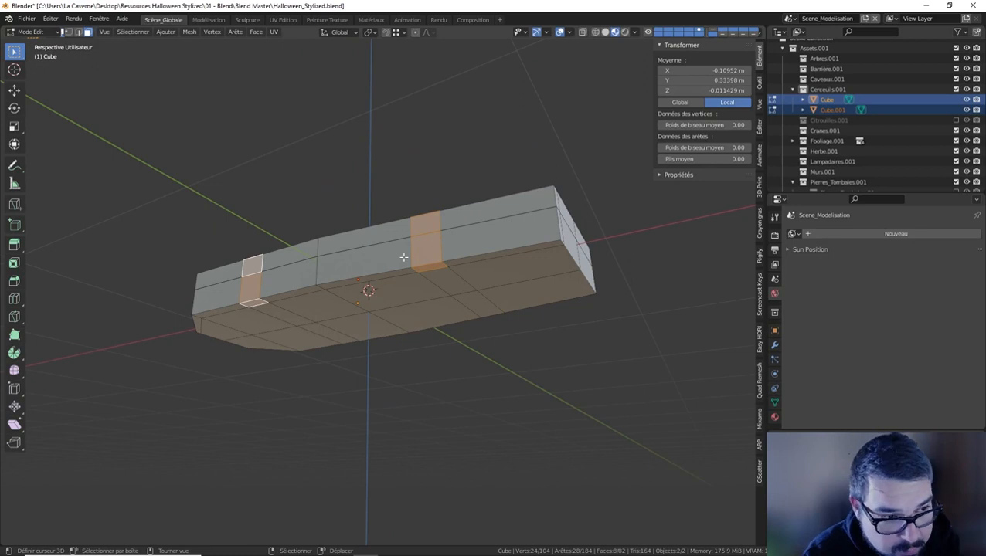
key("shift+d")
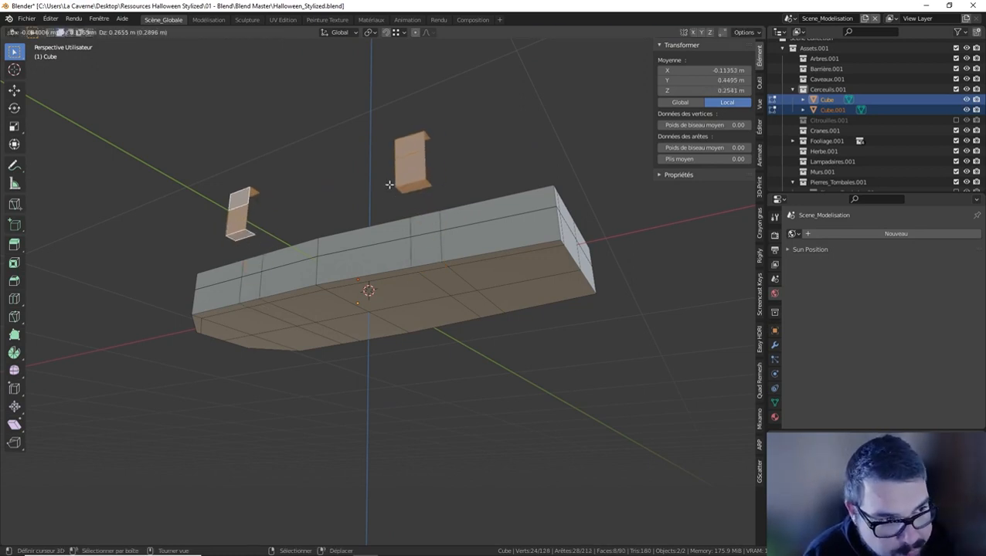
right_click(394, 184)
key("p")
left_click(391, 186)
key("Tab")
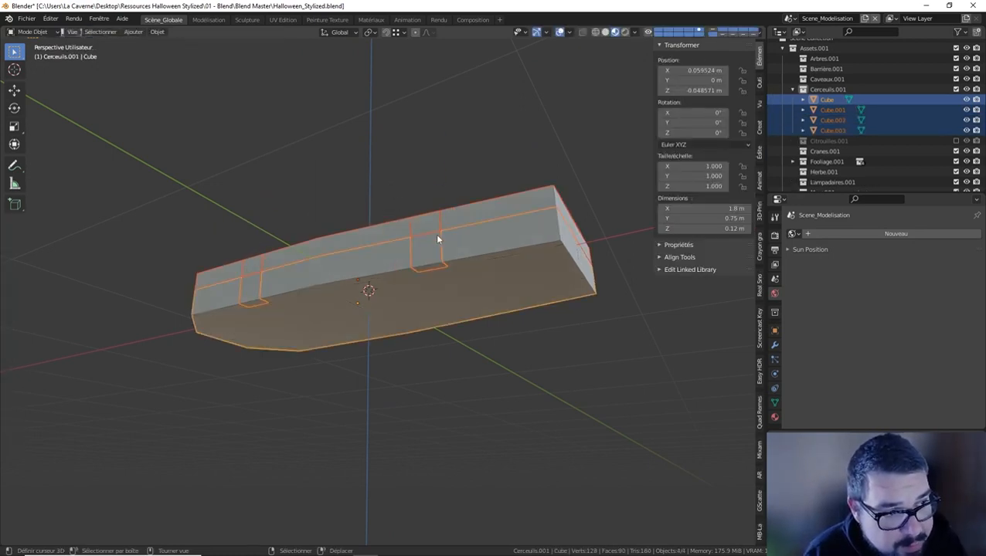
Join the separated upper and lower hinge pieces into one object
left_click(430, 220)
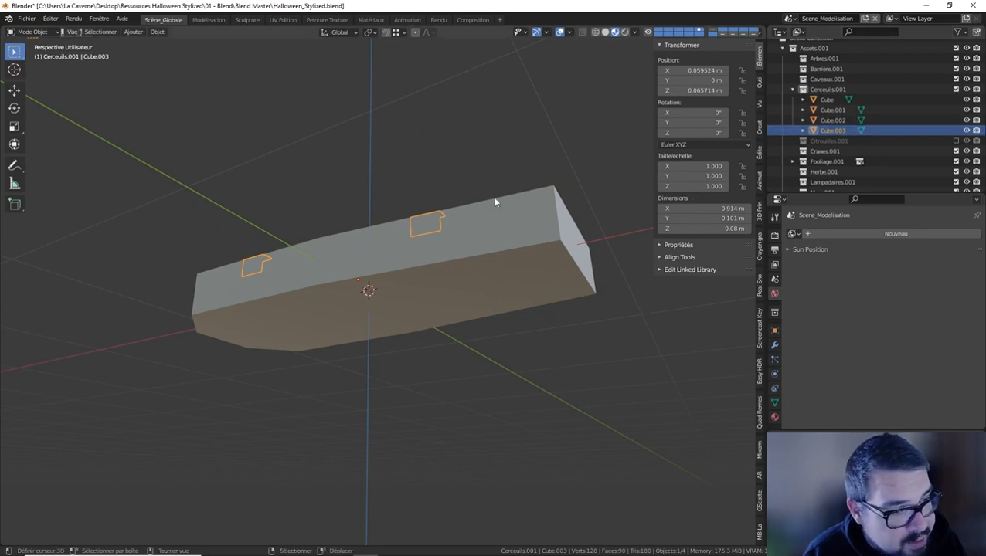
left_click(509, 217)
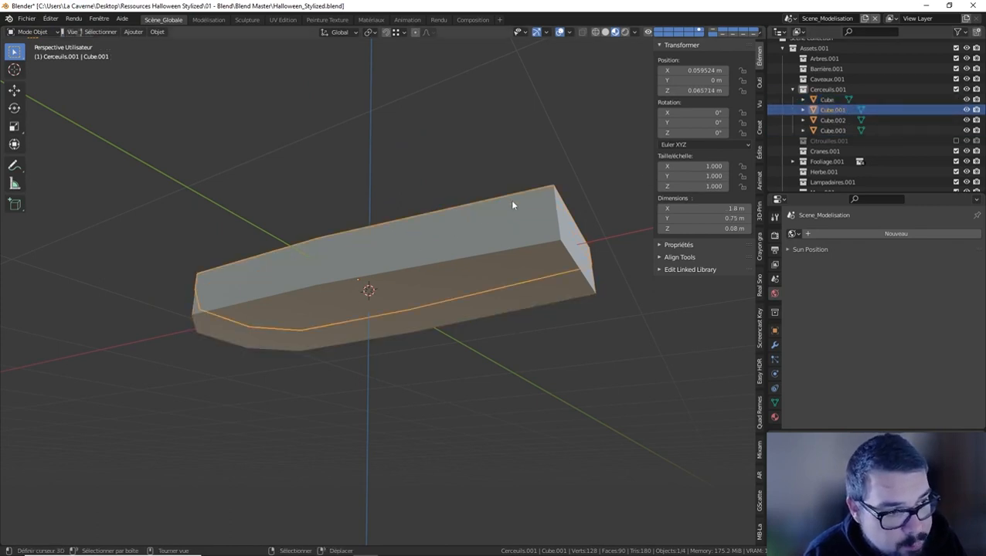
left_click(410, 225)
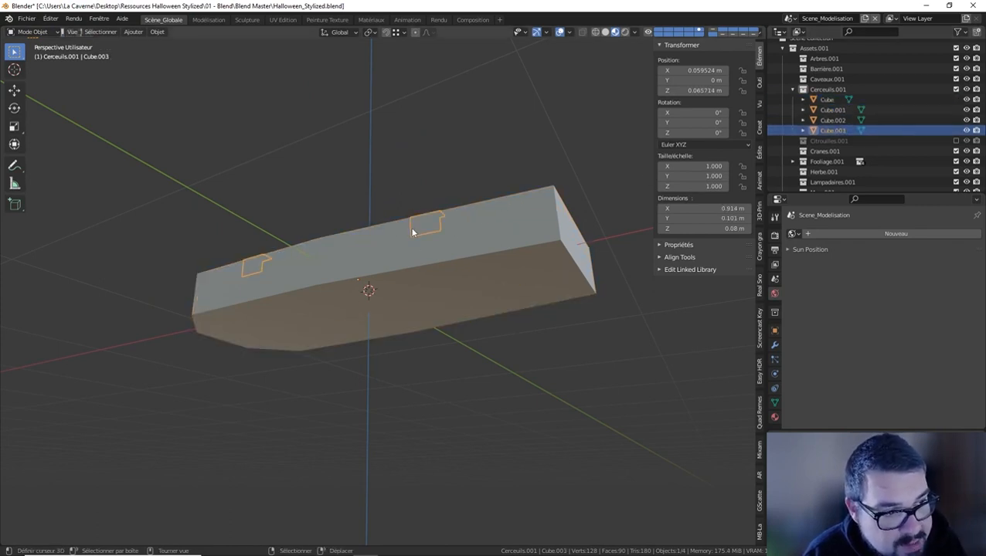
left_click(428, 252, "shift")
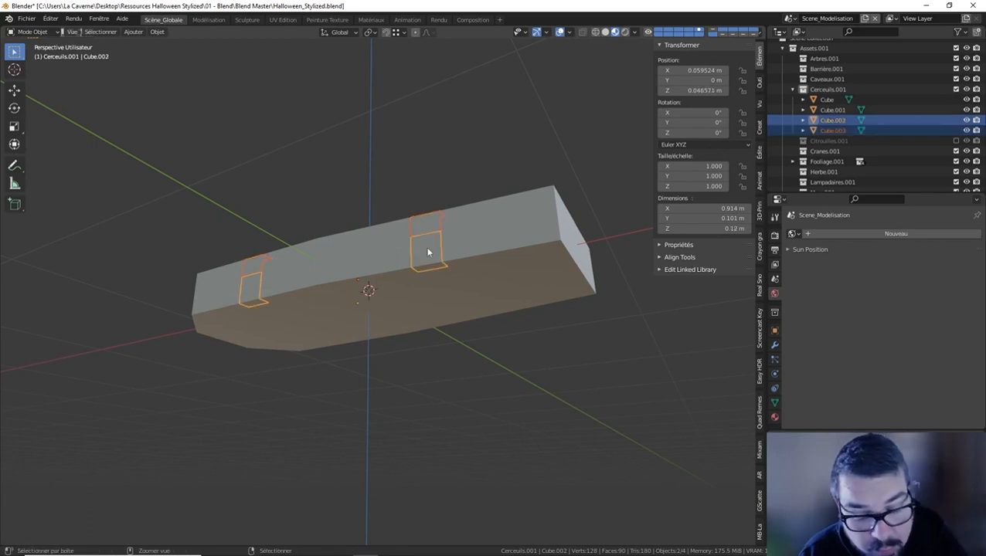
key("ctrl+j")
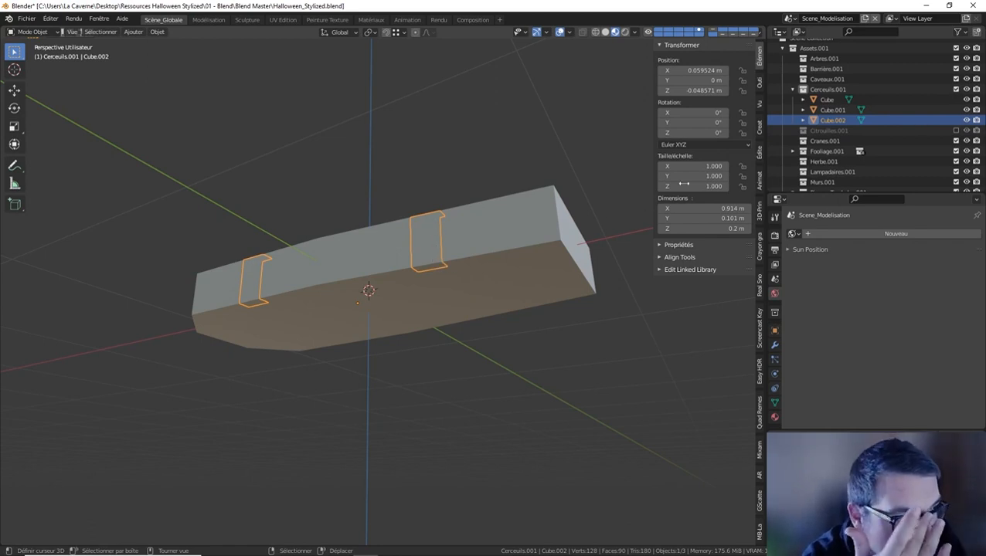
Rename the coffin's base object as SM_SocleCercueil_low
left_click(838, 101)
scroll(838, 101, "up", 1)
double_click(838, 105)
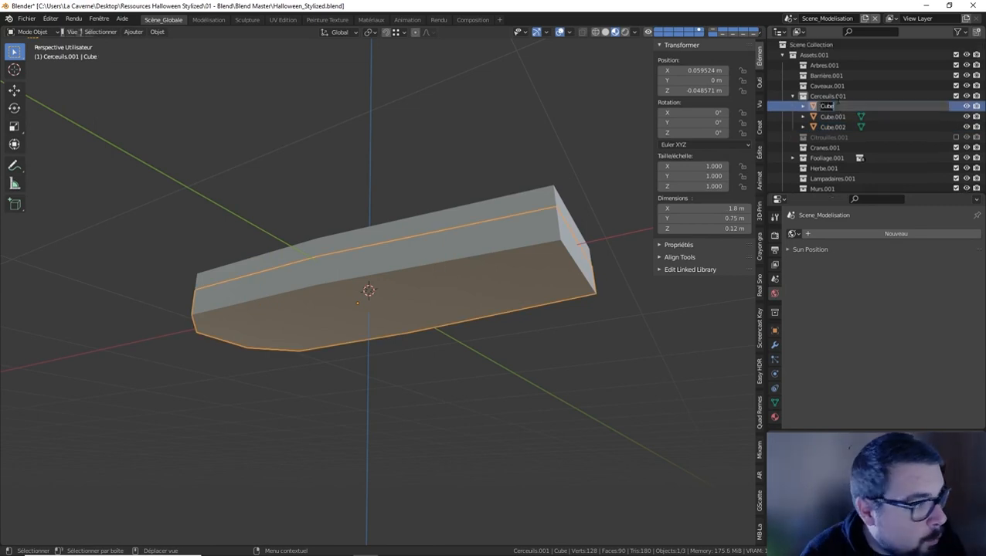
type("SM_SocleCercueil_low")
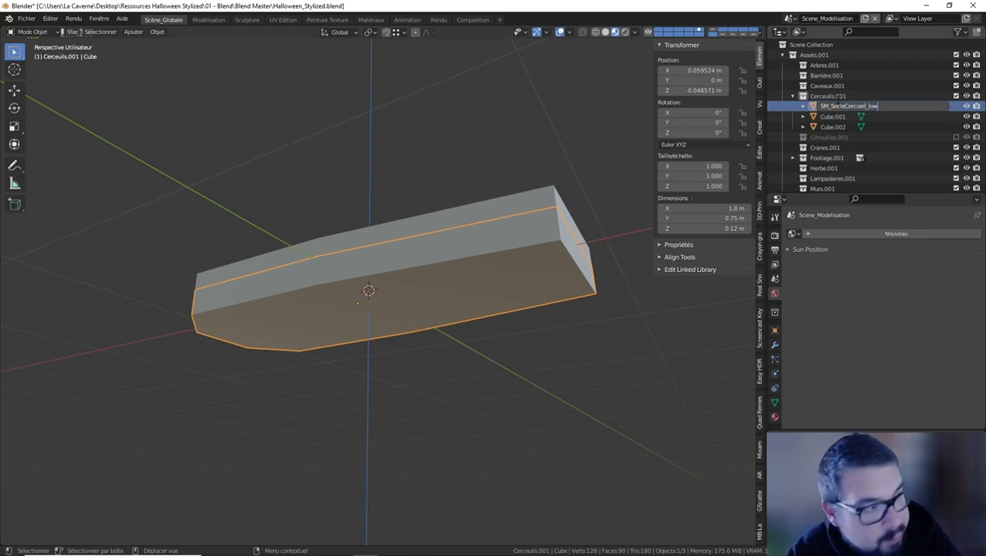
key("Return")
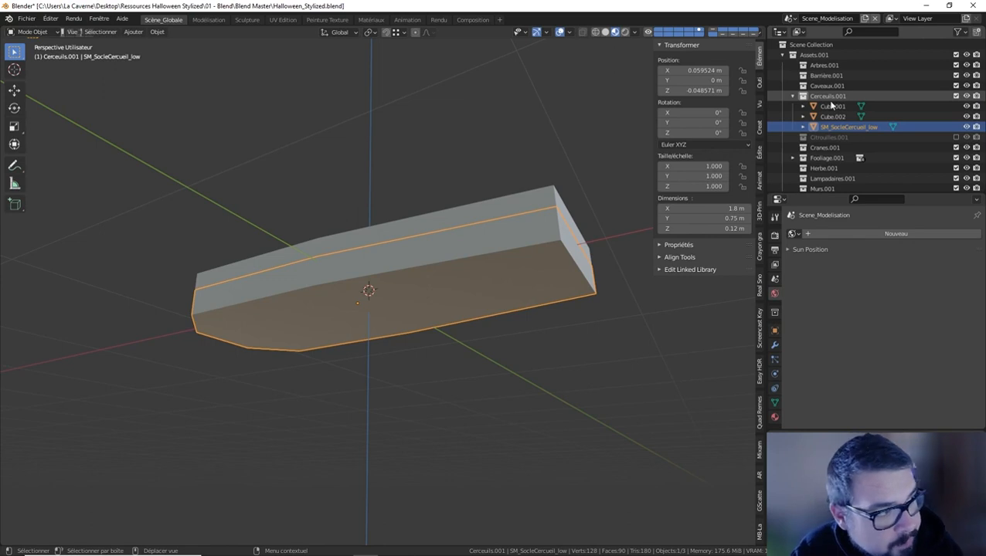
Rename the lid object as SM_CouvercelCerceuil_low
left_click(833, 106)
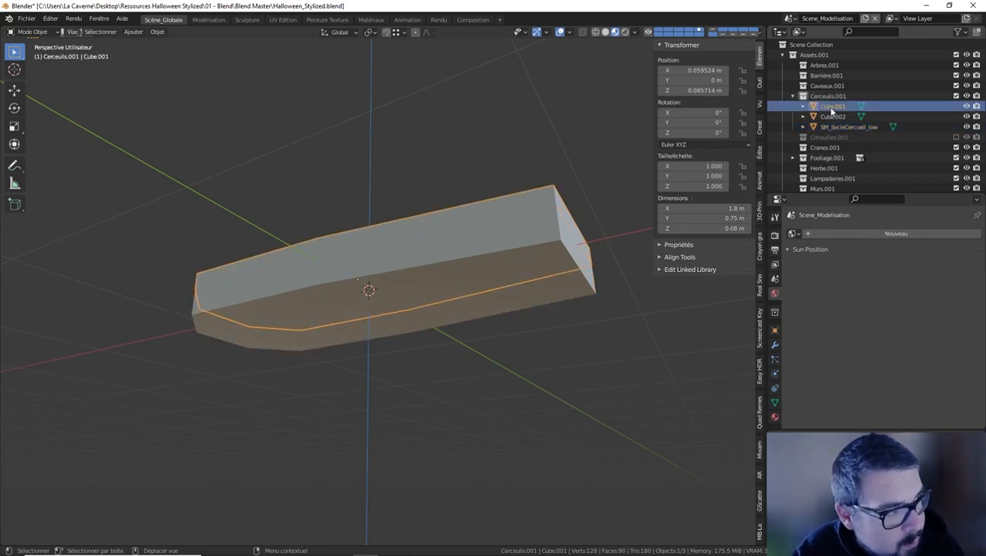
double_click(832, 109)
type("SM_CouvercelCercuei")
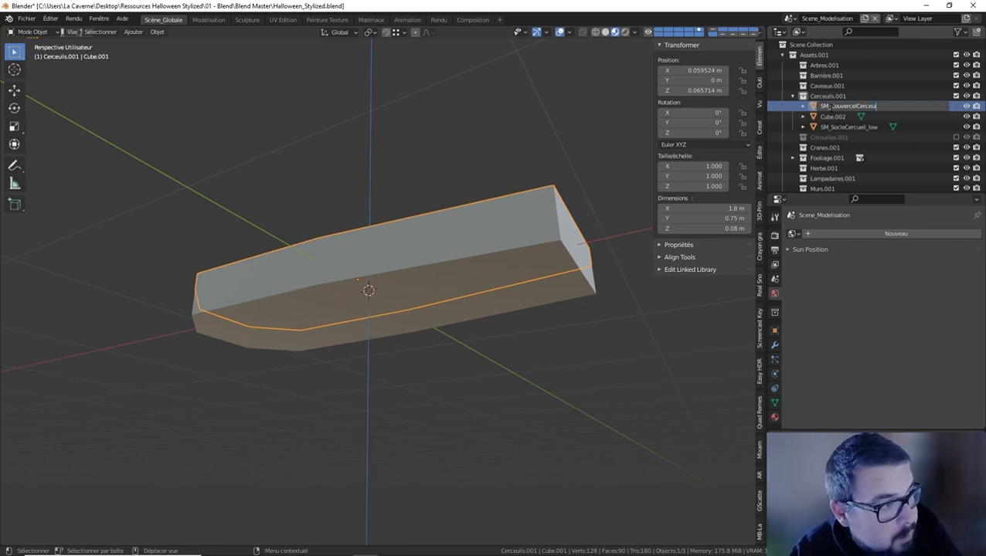
type("low")
key("Return")
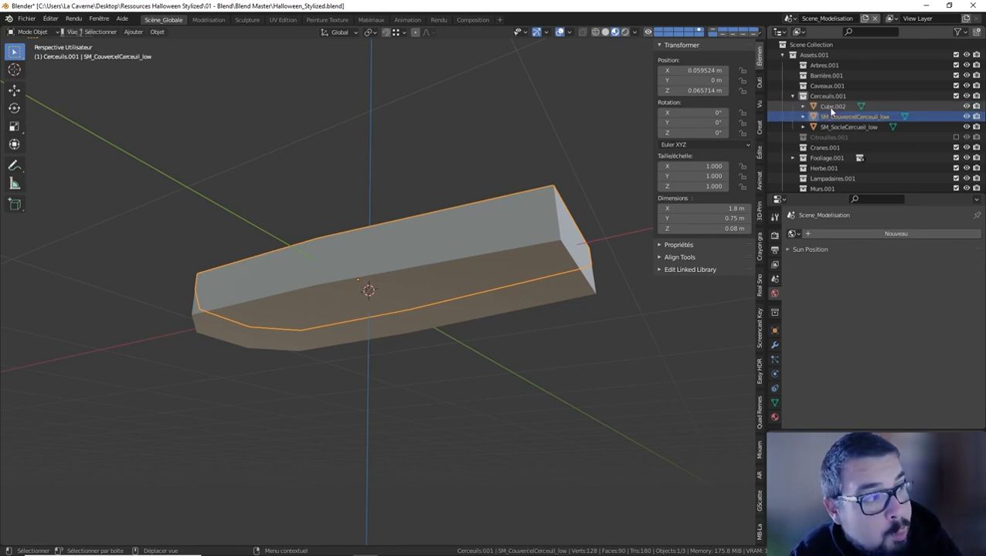
Rename the joined hinge object as SM_Charnières_low
left_click(832, 108)
double_click(834, 107)
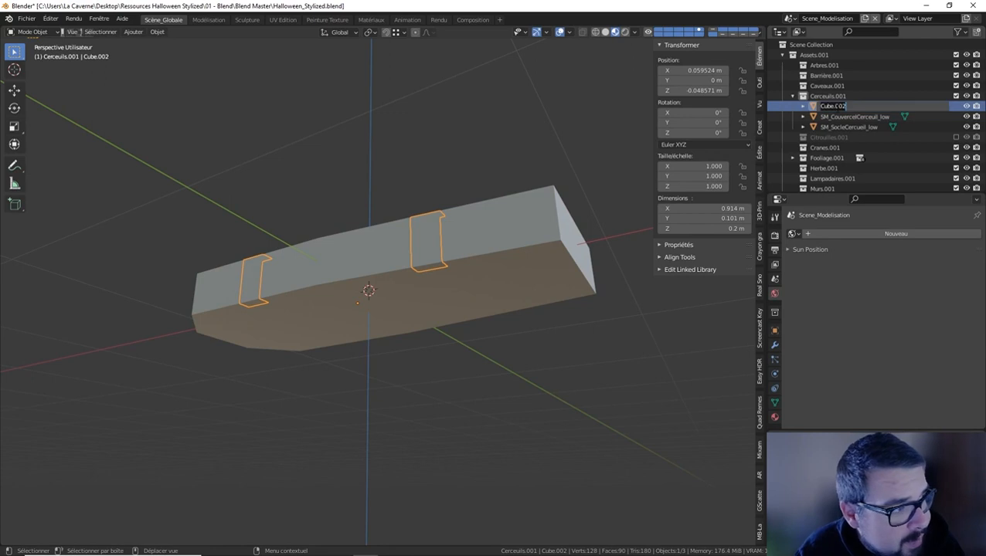
type("SM_Charnieres_low")
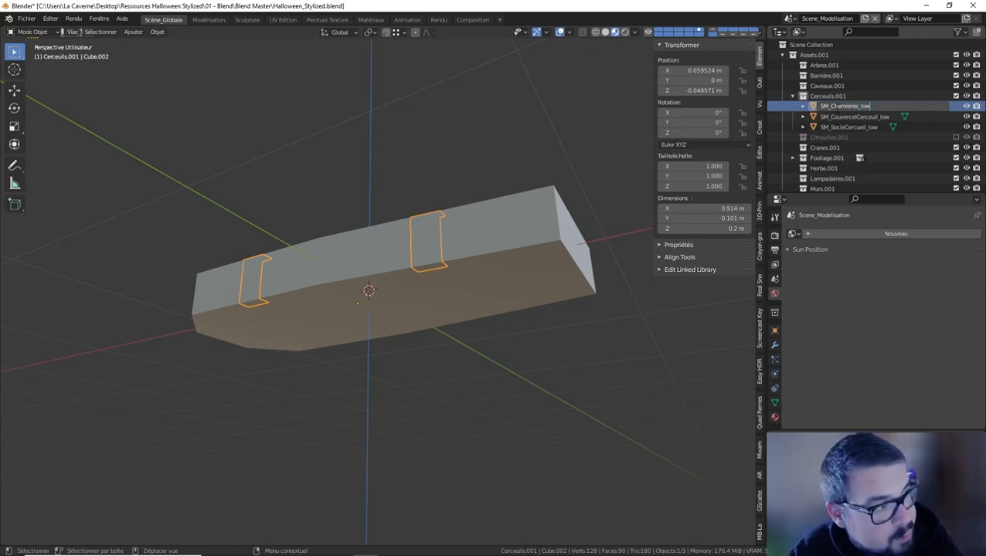
key("Return")
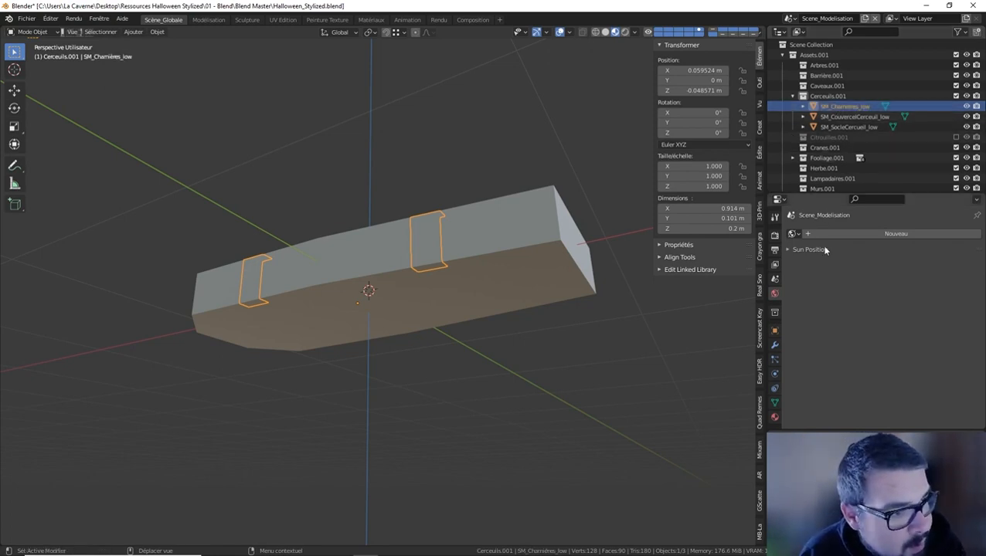
Edit the lid and base together and dissolve their lengthwise loops and crosswise hinge loops, keeping the crosswise edges that join the outline's corners
middle_click_drag(467, 289, 427, 332)
left_click(457, 313)
left_click(461, 341, "shift")
key("Tab")
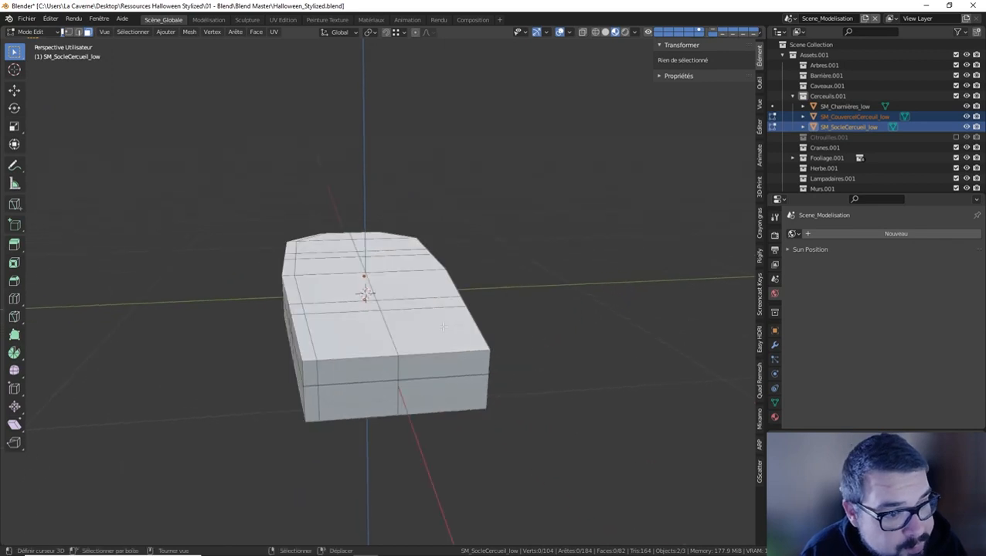
left_click(387, 336, "alt")
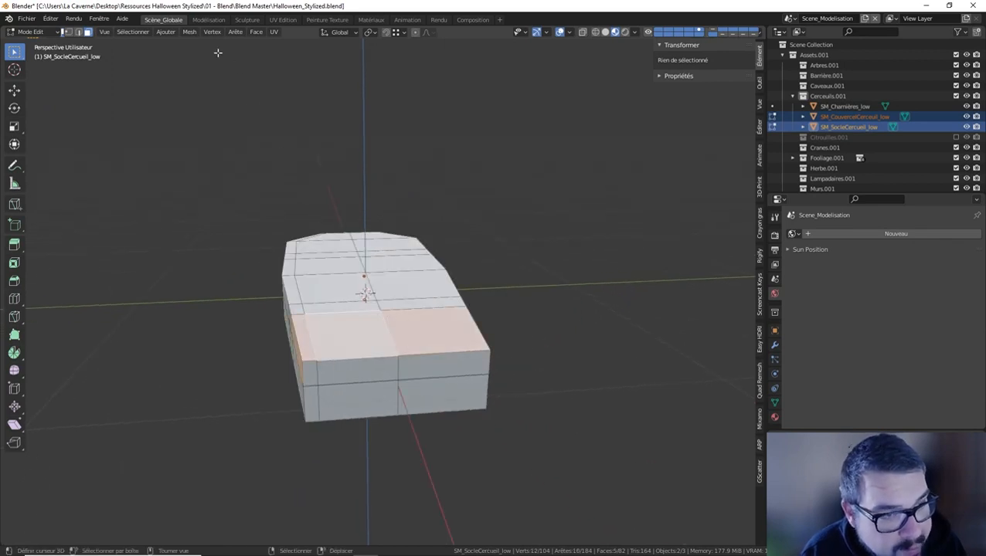
left_click(78, 32)
left_click(390, 337, "alt")
left_click(389, 312, "alt+shift")
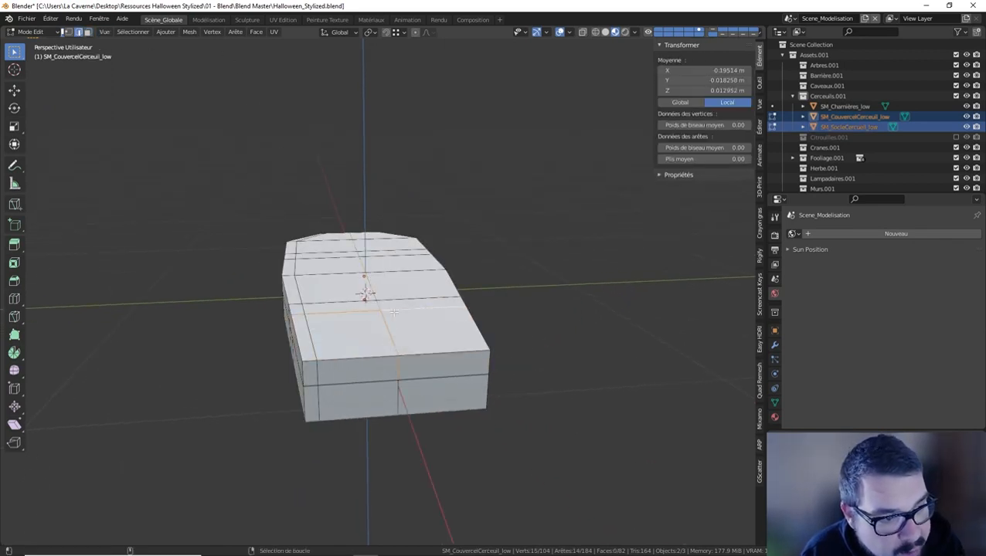
middle_click_drag(391, 313, 372, 361)
left_click(381, 343, "alt+shift")
left_click(385, 272, "alt+shift")
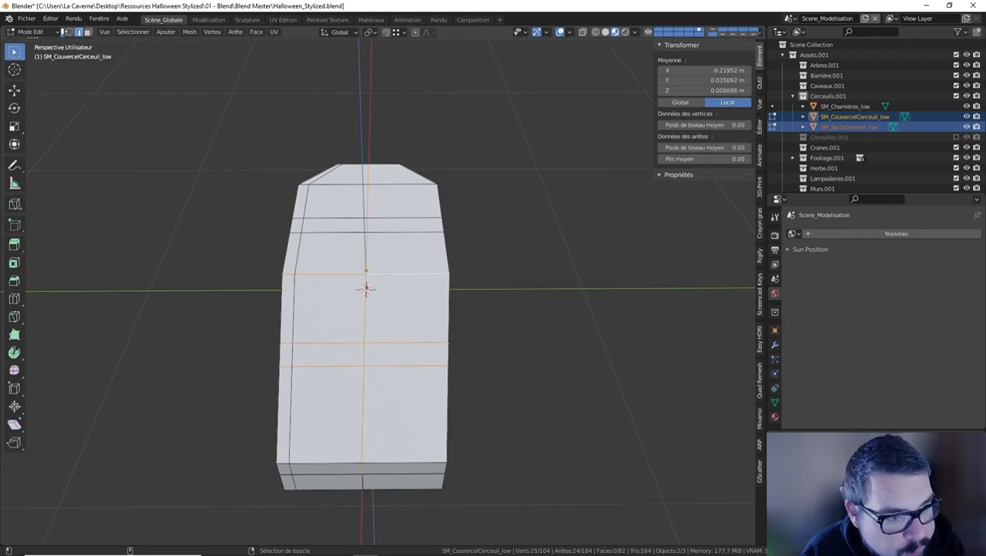
left_click(384, 231, "alt+shift")
left_click(384, 215, "alt+shift")
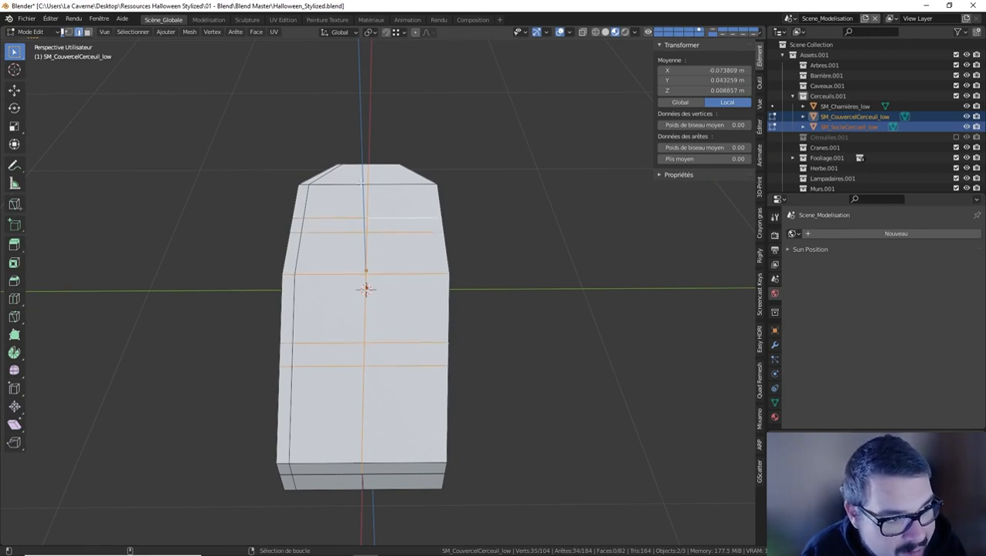
left_click(327, 275, "alt+shift")
left_click(298, 221, "alt+shift")
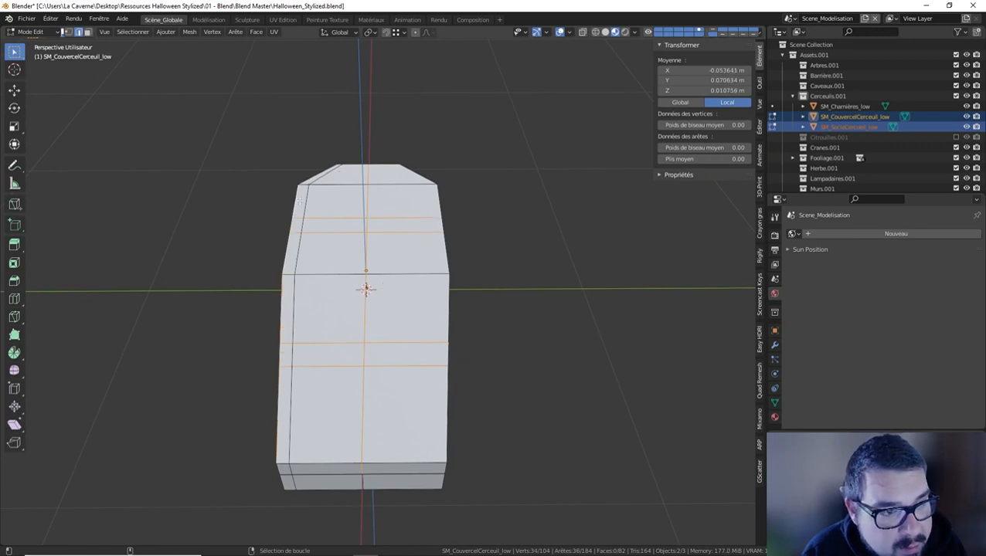
key("ctrl+z")
left_click(302, 226, "alt+shift")
middle_click_drag(343, 294, 347, 192)
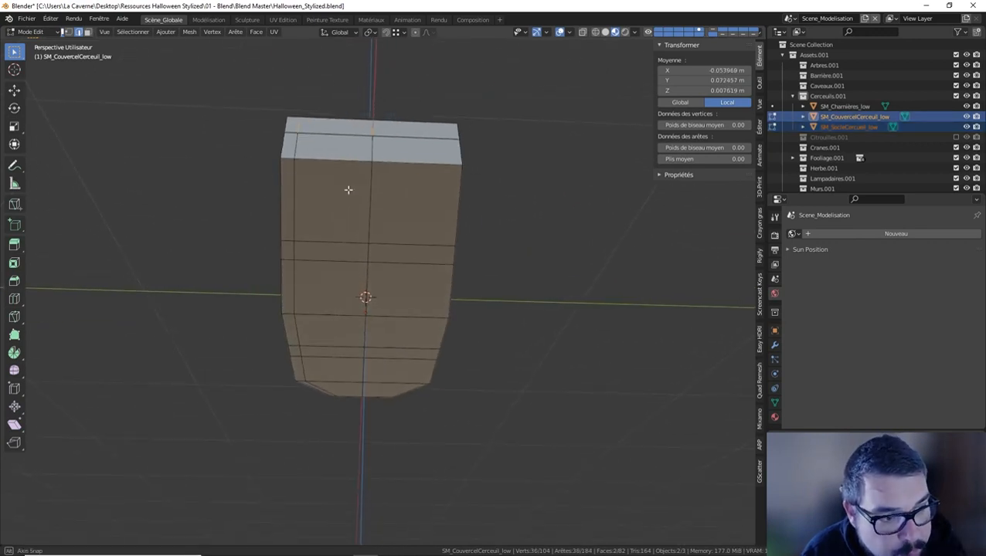
left_click(371, 187, "alt+shift")
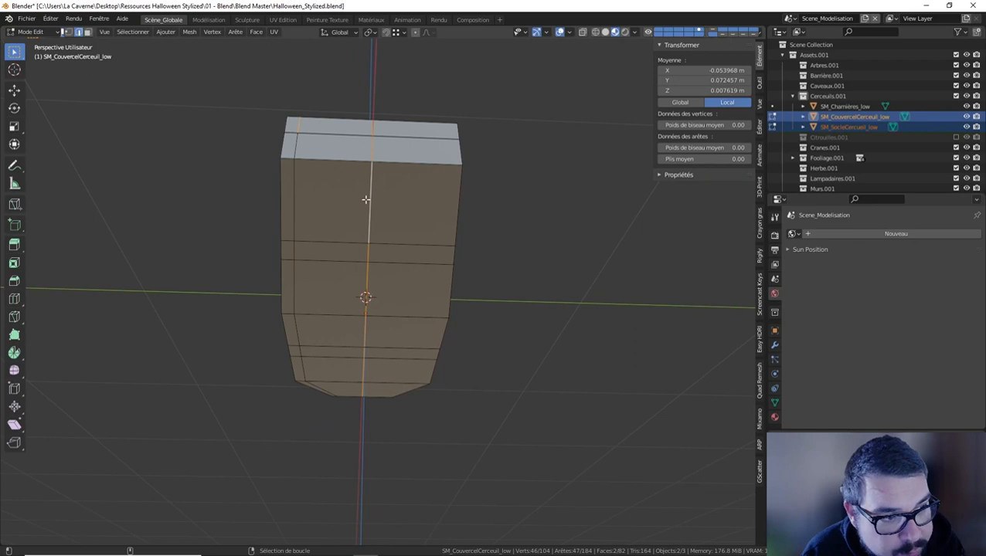
middle_click_drag(330, 236, 333, 241)
left_click(333, 245, "alt+shift")
left_click(335, 263, "alt+shift")
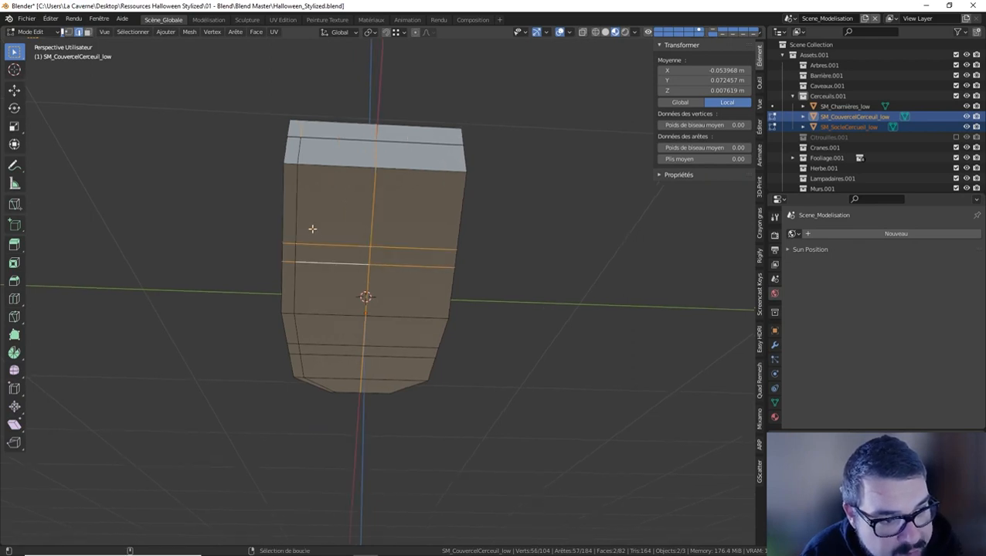
left_click(301, 203, "alt+shift")
middle_click_drag(319, 320, 325, 289)
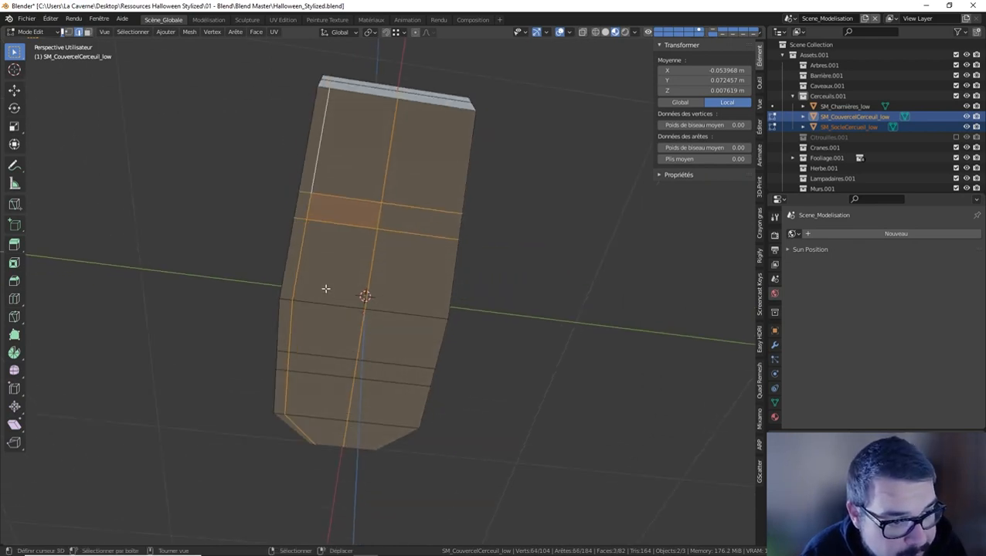
left_click(323, 350, "alt+shift")
left_click(325, 373, "alt+shift")
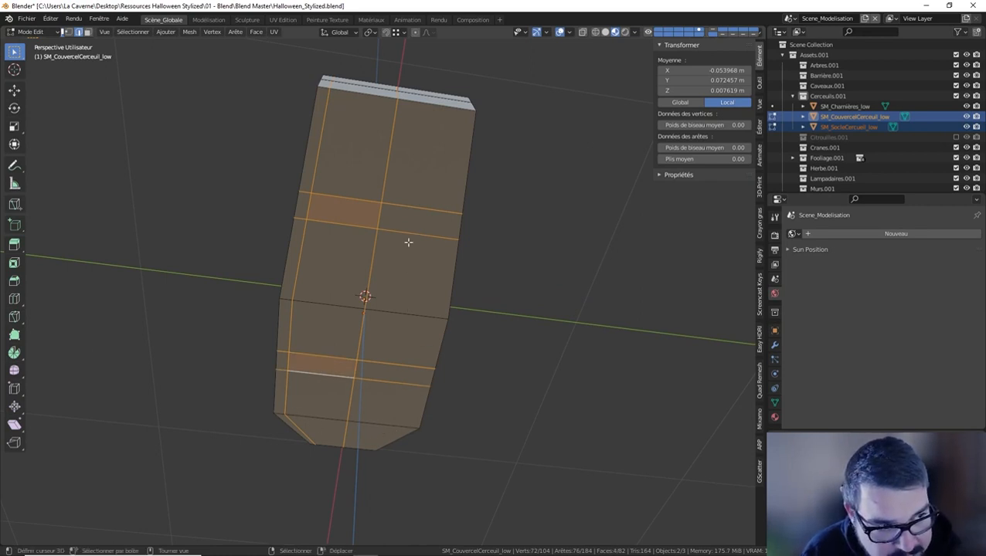
middle_click_drag(408, 242, 382, 321)
key("x")
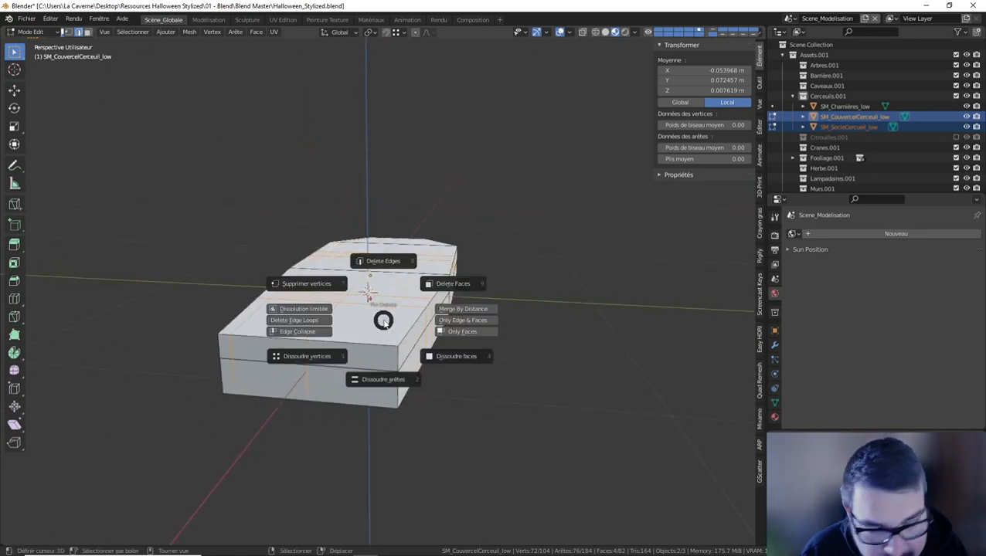
left_click(383, 380)
middle_click_drag(383, 380, 384, 301)
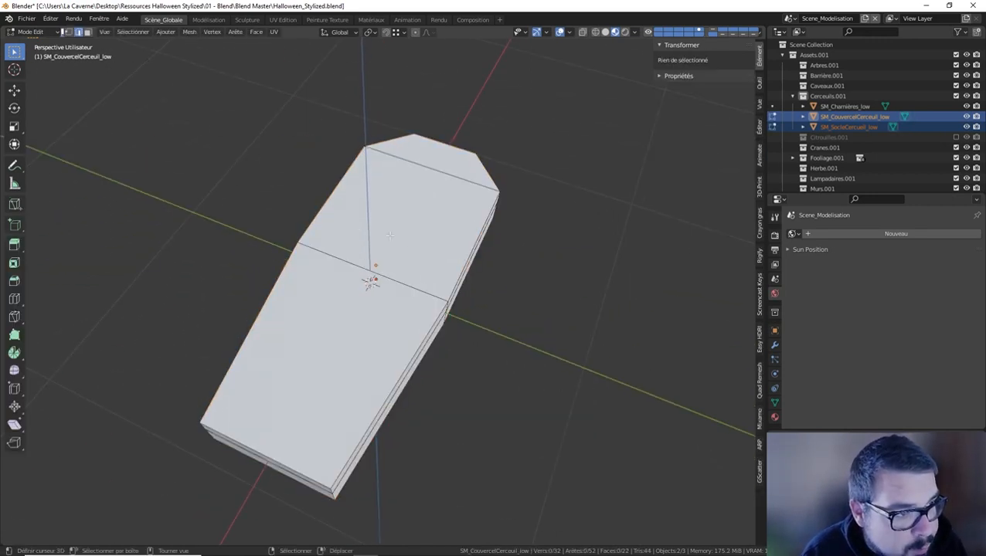
left_click(67, 32)
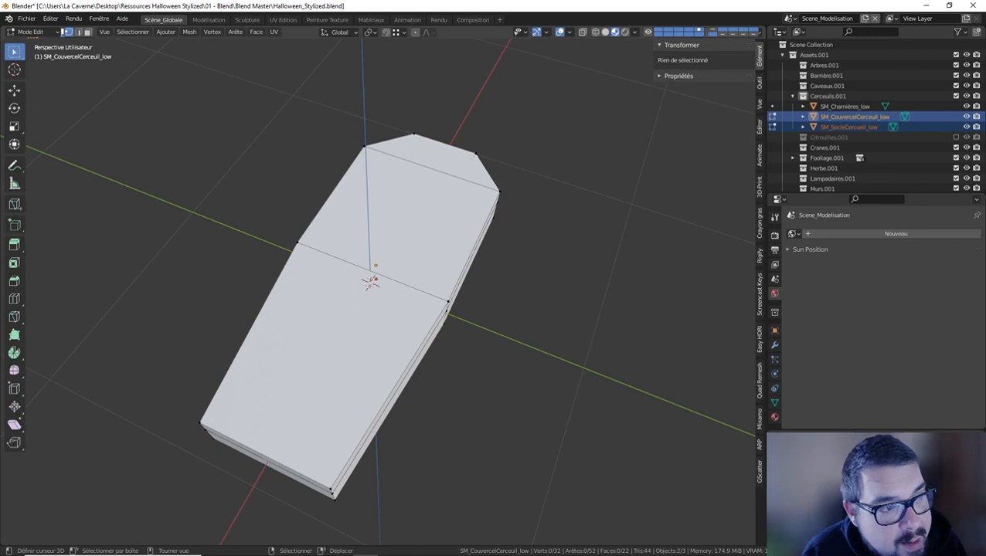
middle_click_drag(374, 382, 378, 269)
key("Tab")
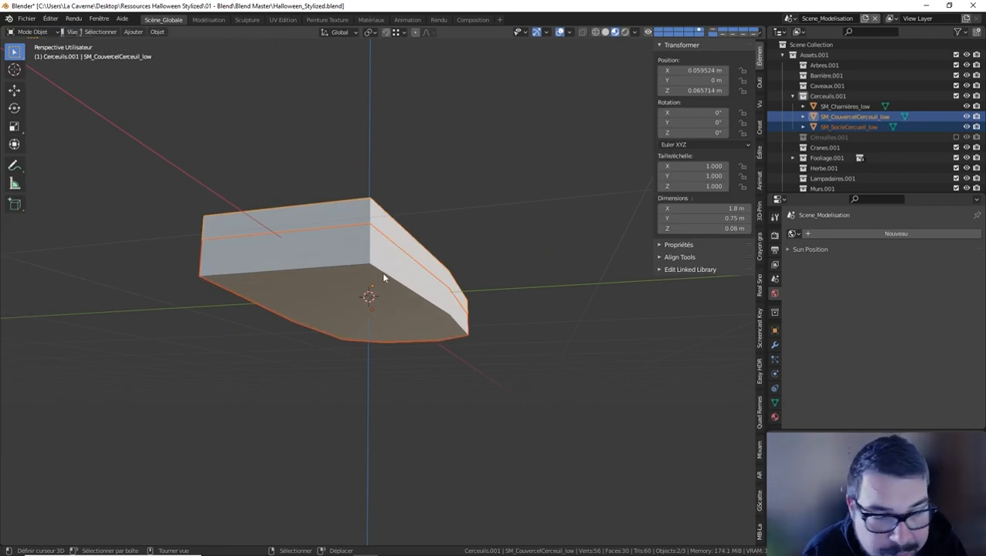
Apply the transformation on the lid and base and set both objects' origins to their geometry
key("ctrl+a")
left_click(334, 258)
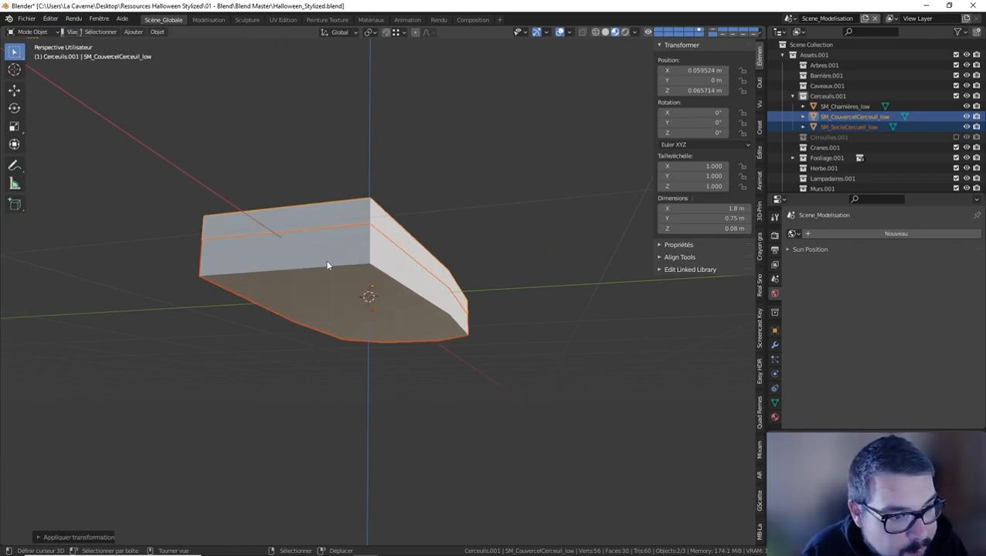
key("q")
key("q")
key("q")
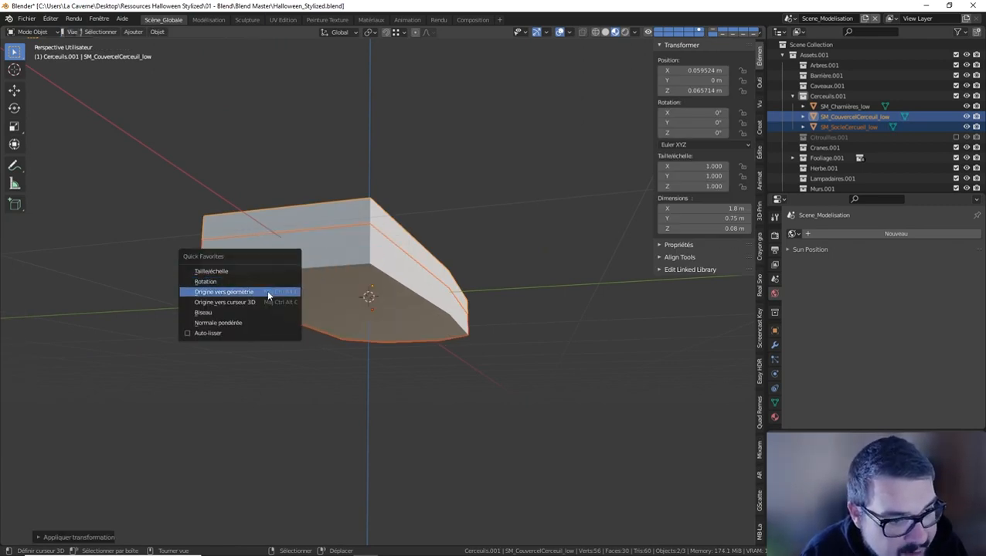
left_click(268, 295)
middle_click_drag(365, 275, 412, 300)
left_click(352, 317)
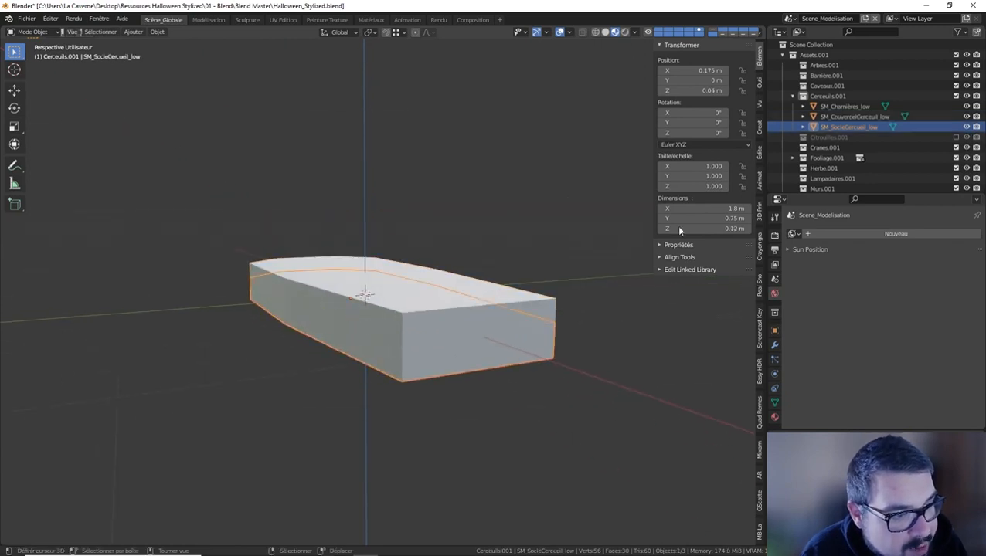
Apply the scale of SM_Charnières_low and set its origin to geometry
left_click(834, 107)
key("q")
left_click(405, 235)
key("q")
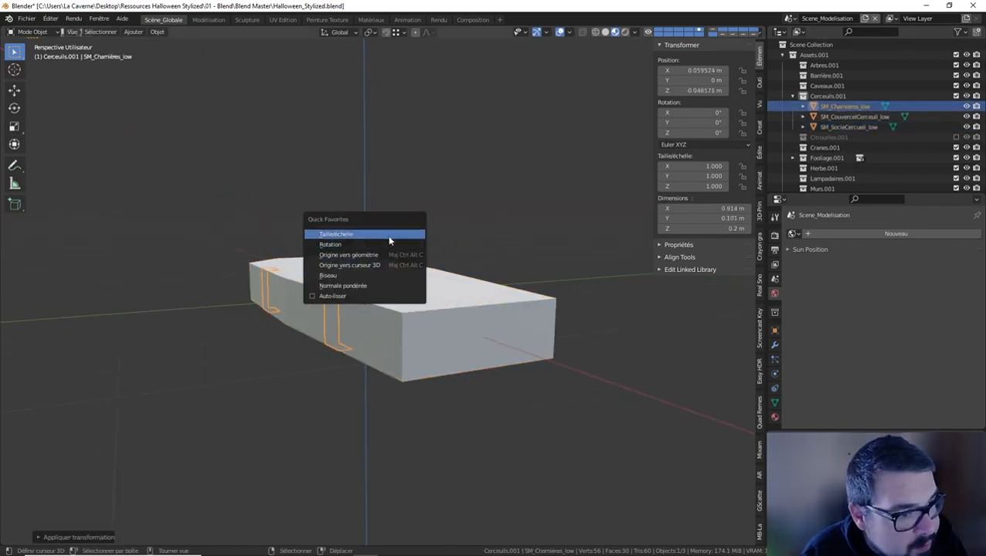
left_click(363, 254)
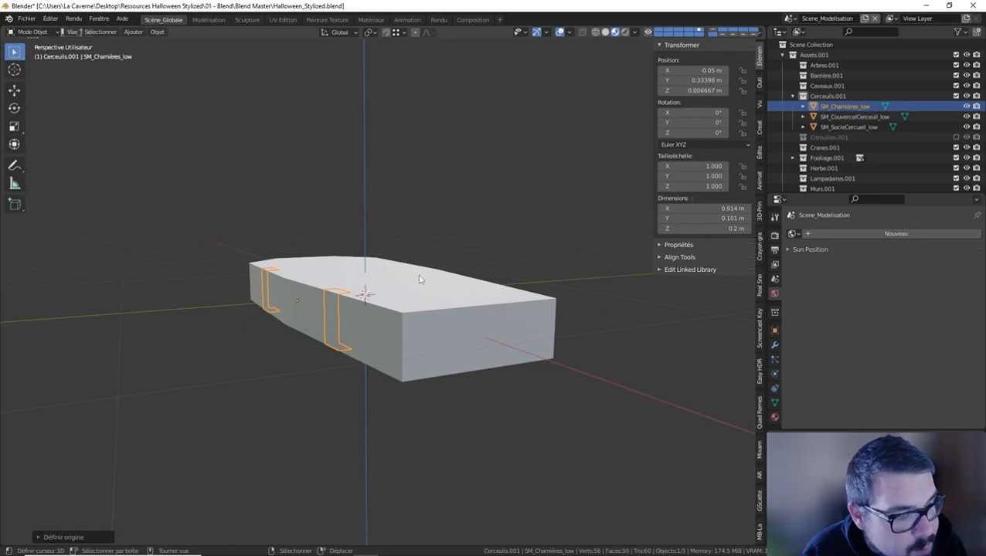
middle_click_drag(422, 280, 405, 292)
key("a")
left_click(406, 227)
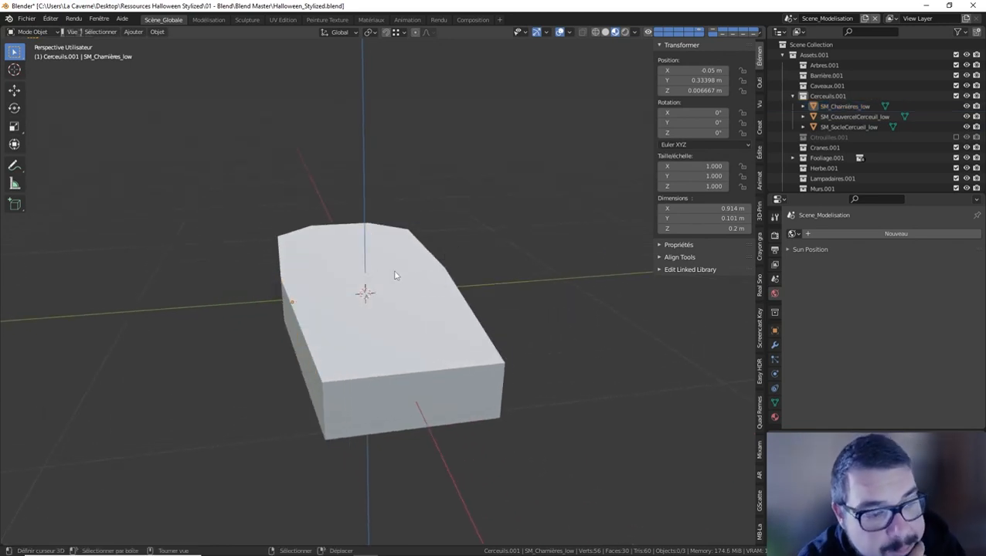
left_click(394, 275)
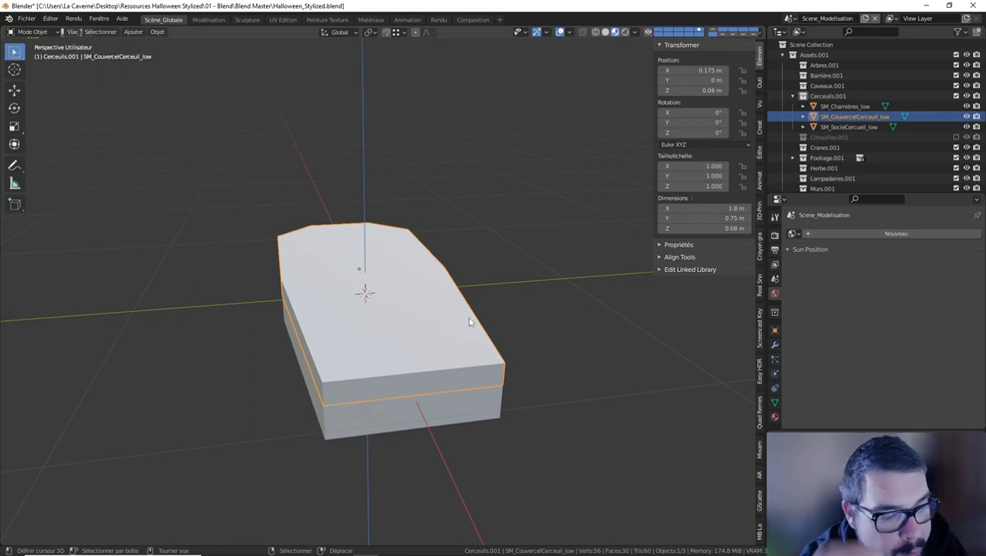
key("Tab")
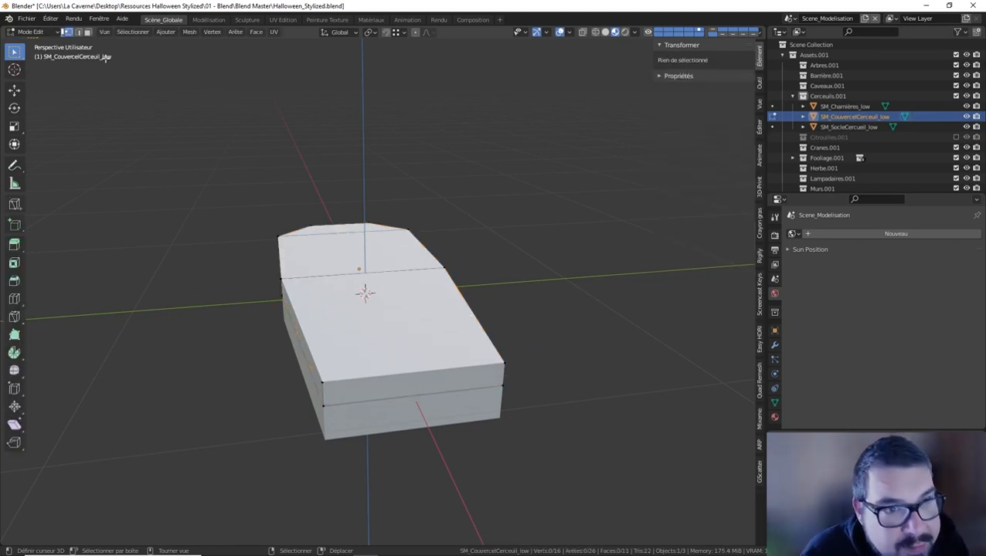
left_click(87, 31)
right_click(351, 228)
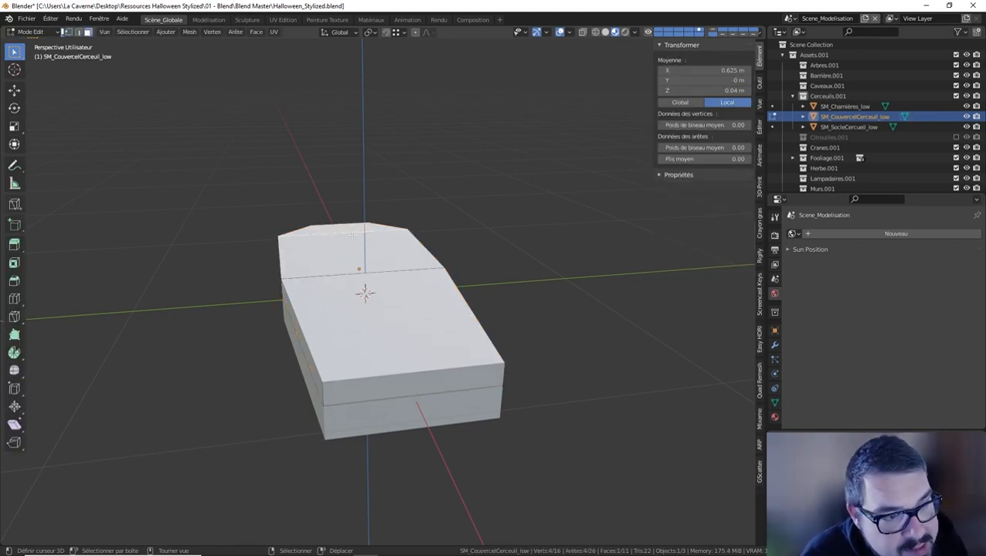
right_click(360, 253, "shift")
right_click(394, 307, "shift")
middle_click_drag(464, 292, 493, 288)
key("i")
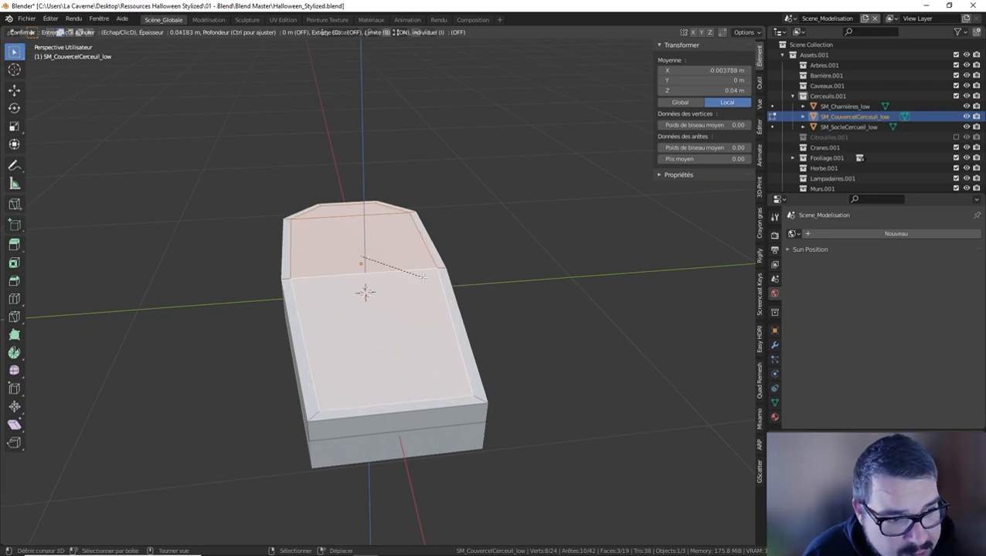
key("Escape")
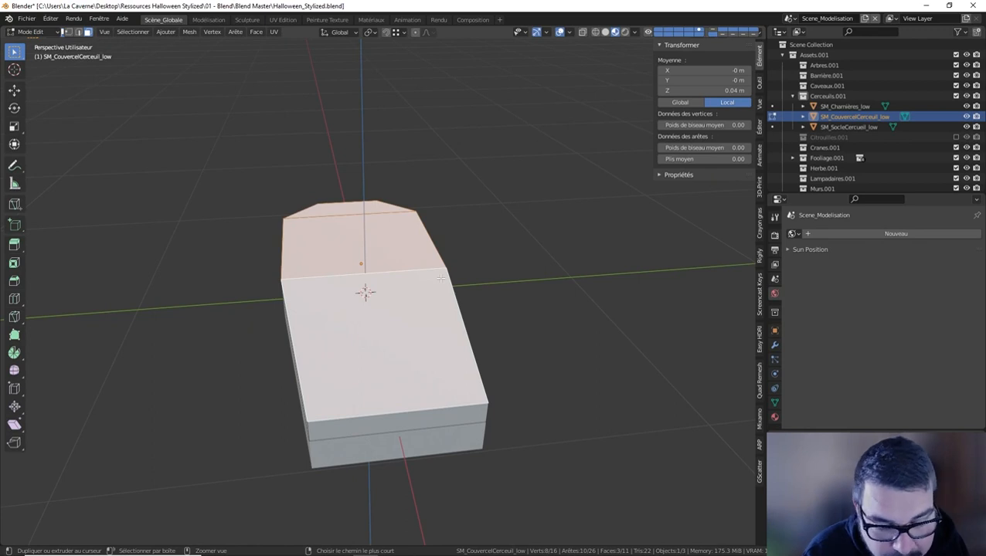
key("Tab")
Add a Solidify modifier to SM_Charnières_low
middle_click_drag(429, 281, 379, 330)
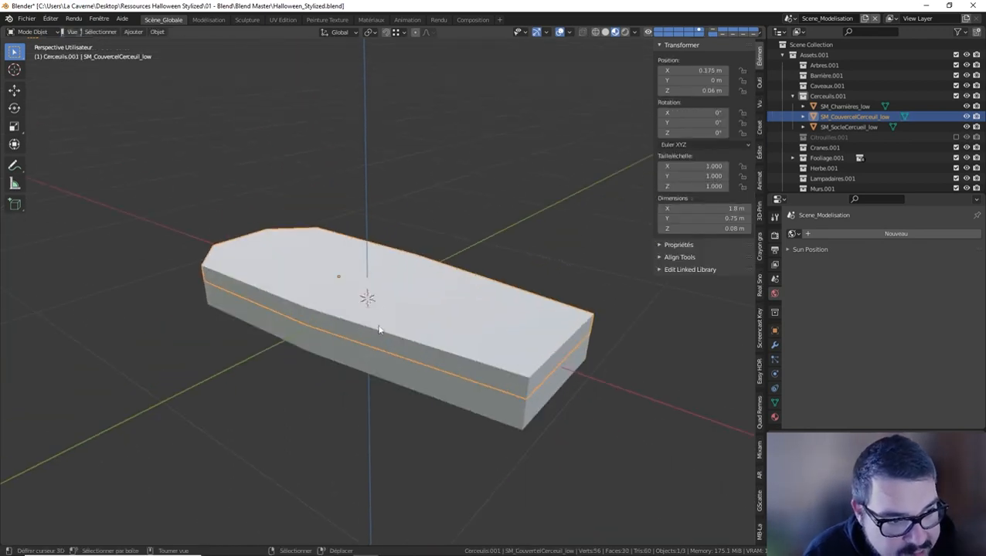
left_click(845, 106)
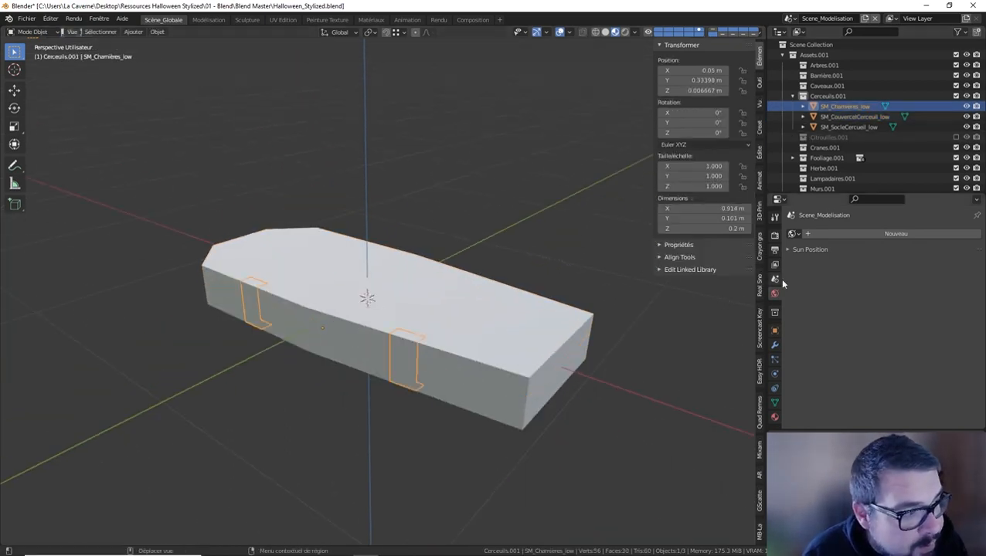
left_click(775, 345)
left_click(817, 232)
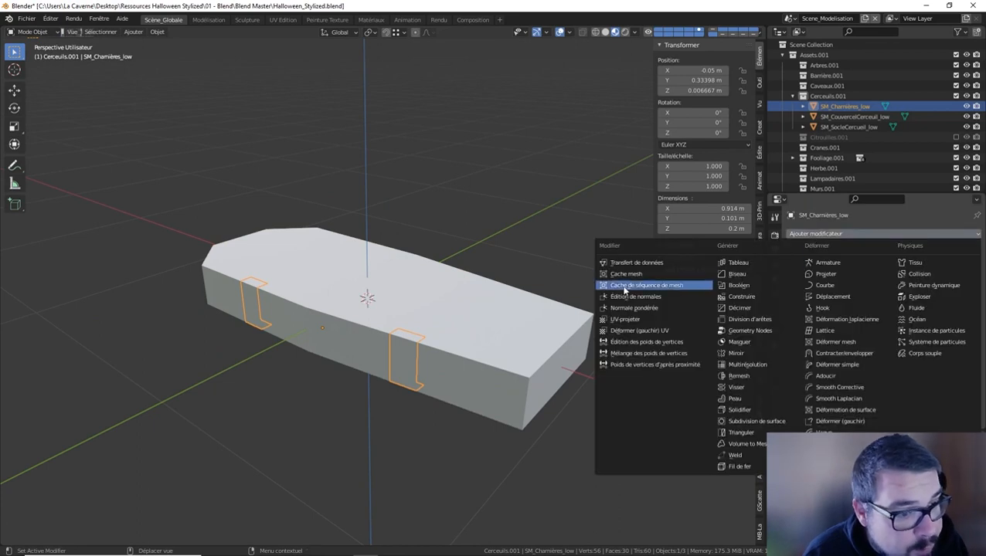
left_click(740, 409)
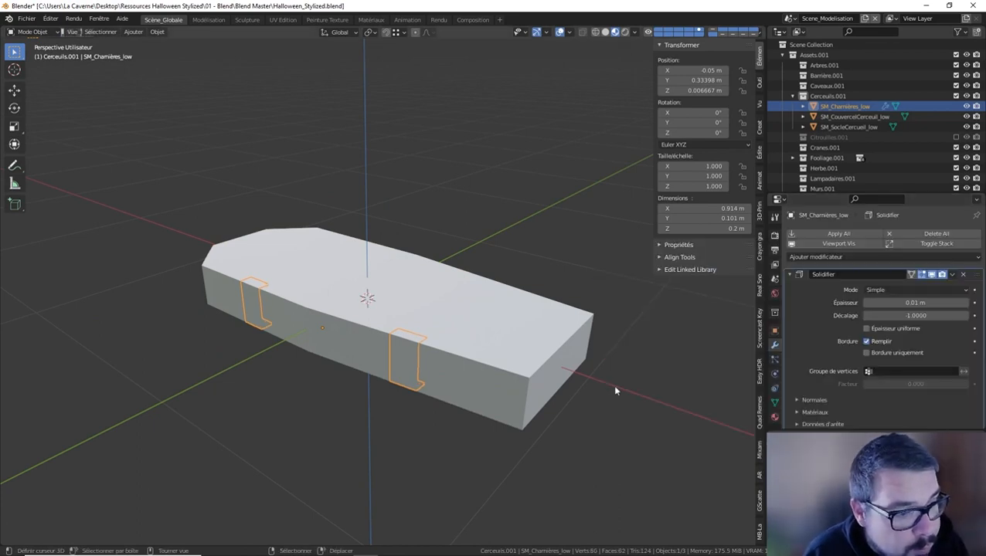
Set the hinges' Solidify thickness to -0.02 m and compare even thickness on and off, leaving it off
middle_click_drag(615, 391, 500, 327)
scroll(502, 332, "up", 2)
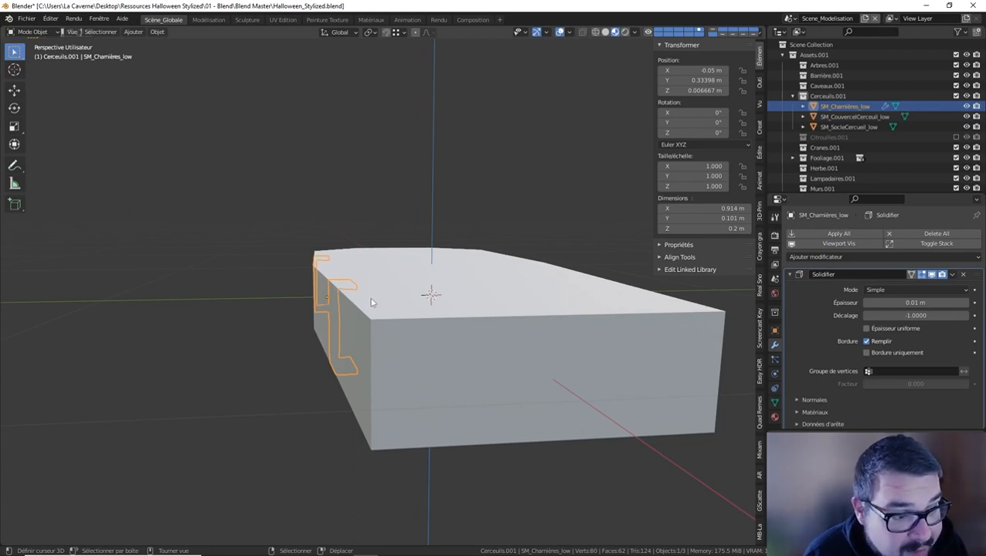
left_click(867, 304)
left_click(866, 304)
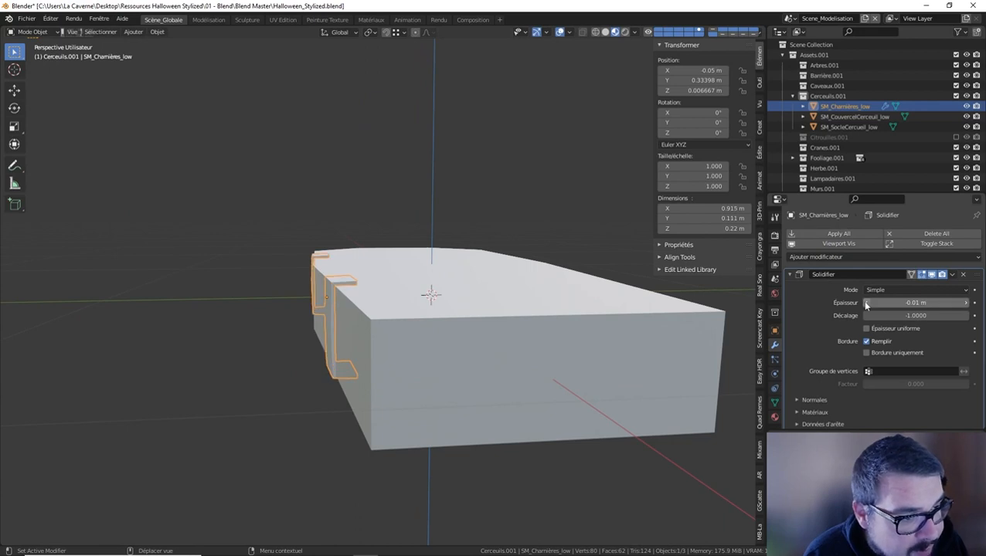
left_click(865, 303)
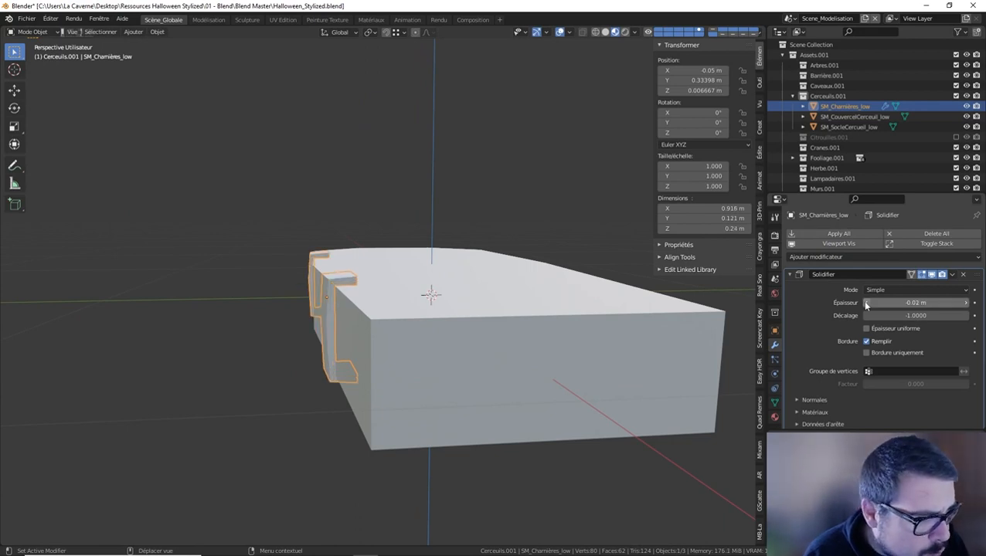
left_click(867, 328)
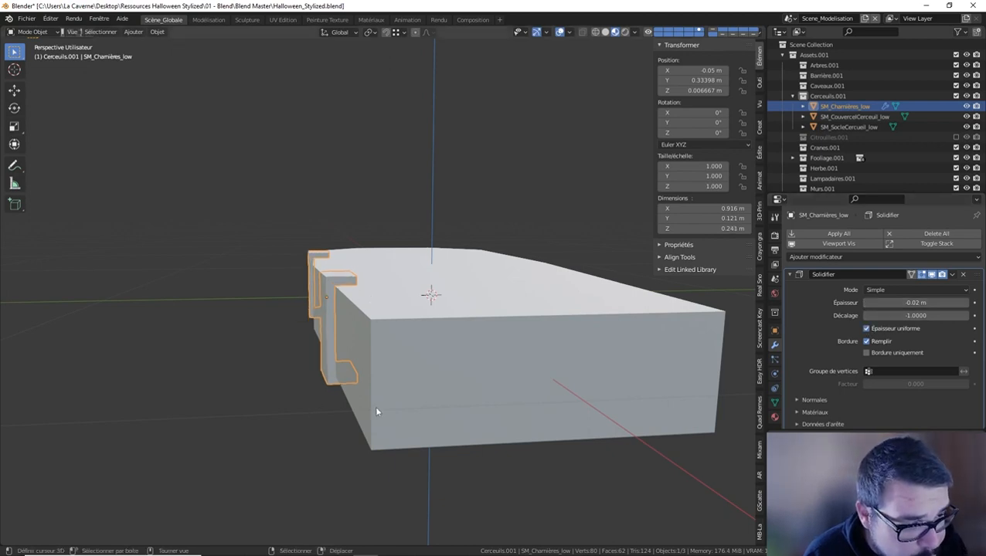
left_click(868, 329)
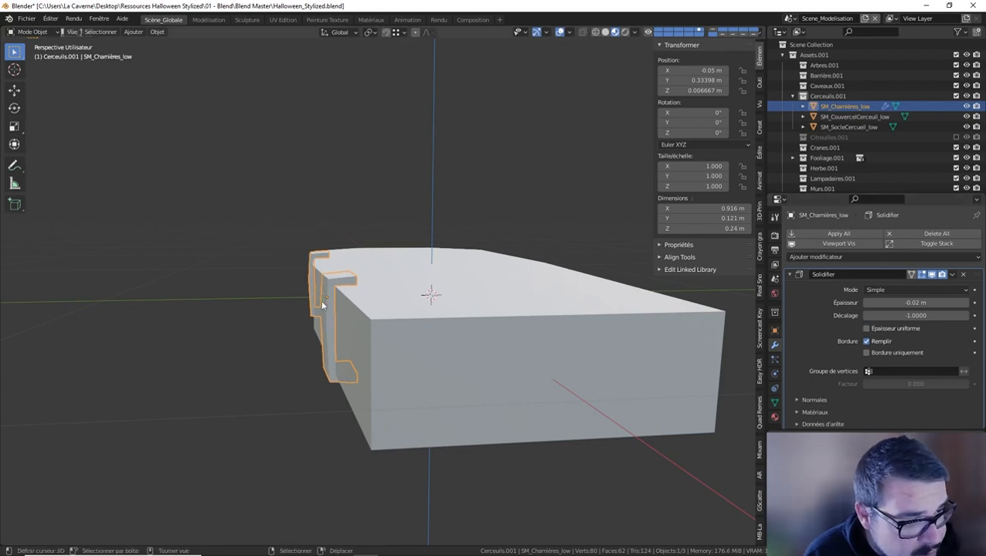
Enable even thickness on the hinges' Solidify modifier and apply the modifier
left_click(867, 328)
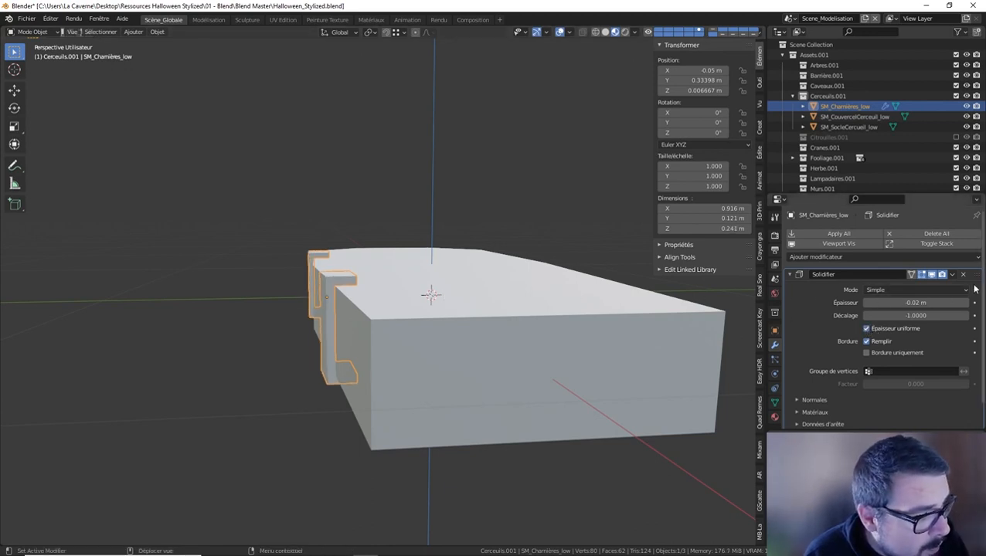
key("ctrl+a")
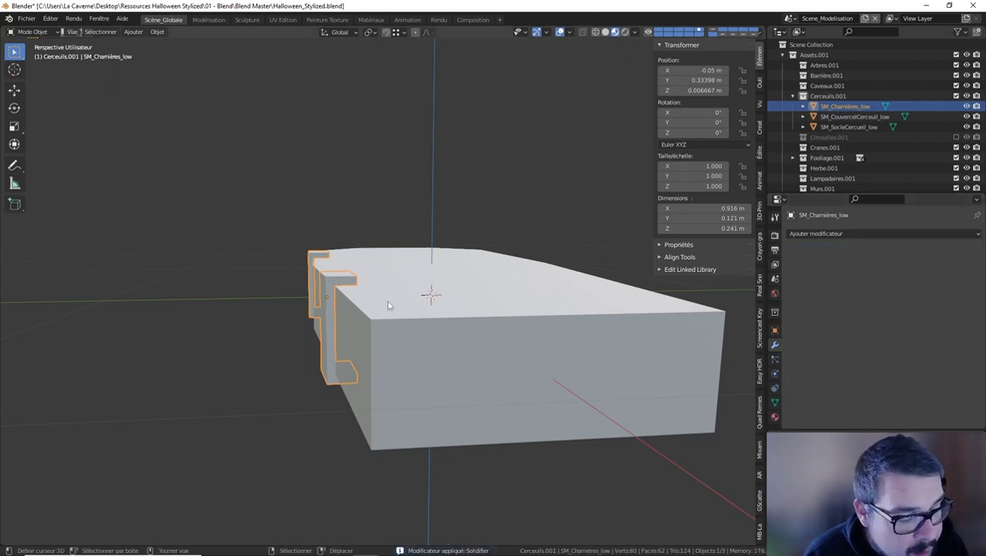
Add a Solidify modifier with 0.01 m thickness and even thickness to SM_SocleCercueil_low and apply it
left_click(403, 410)
left_click(869, 234)
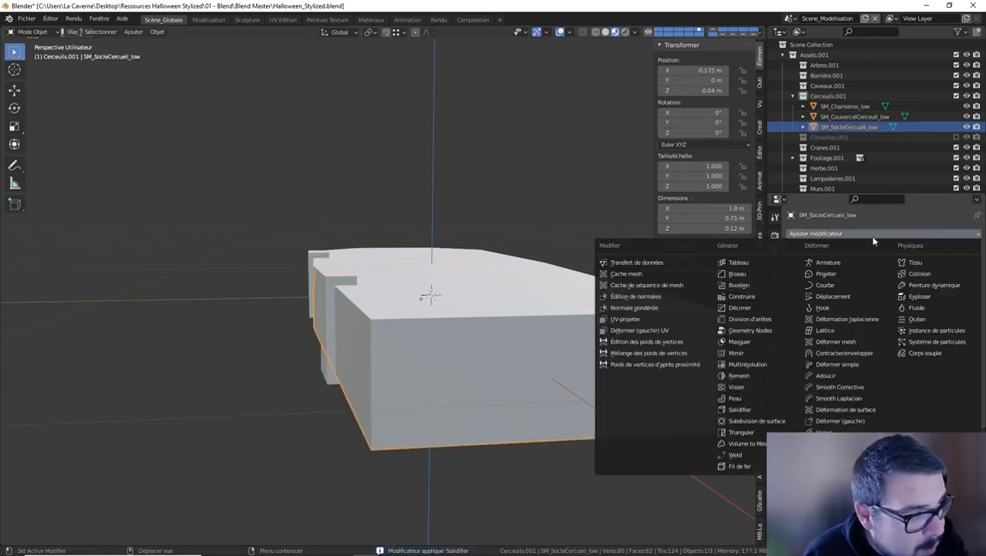
left_click(674, 406)
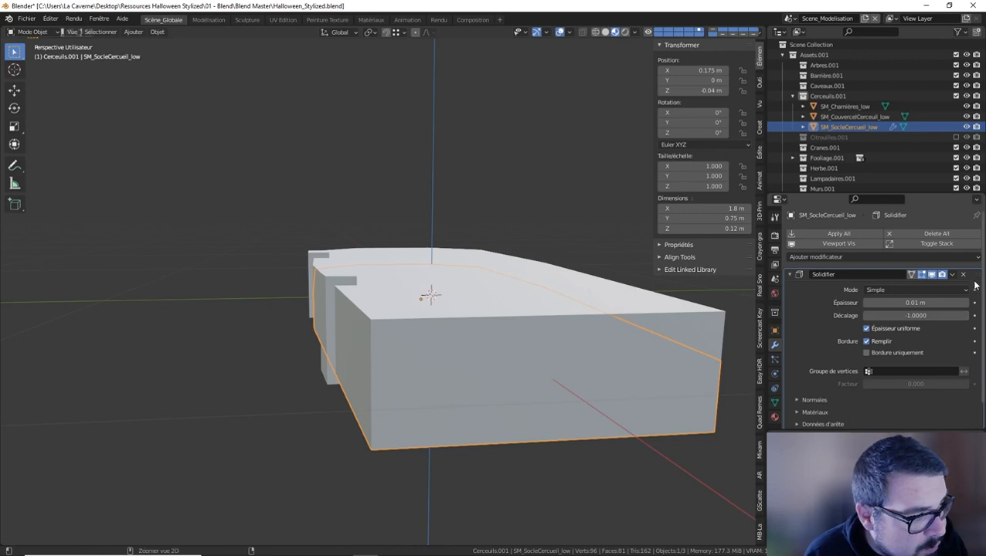
key("ctrl+a")
Add a Solidify modifier with 0.01 m thickness and even thickness to the coffin lid and apply it
left_click(599, 311)
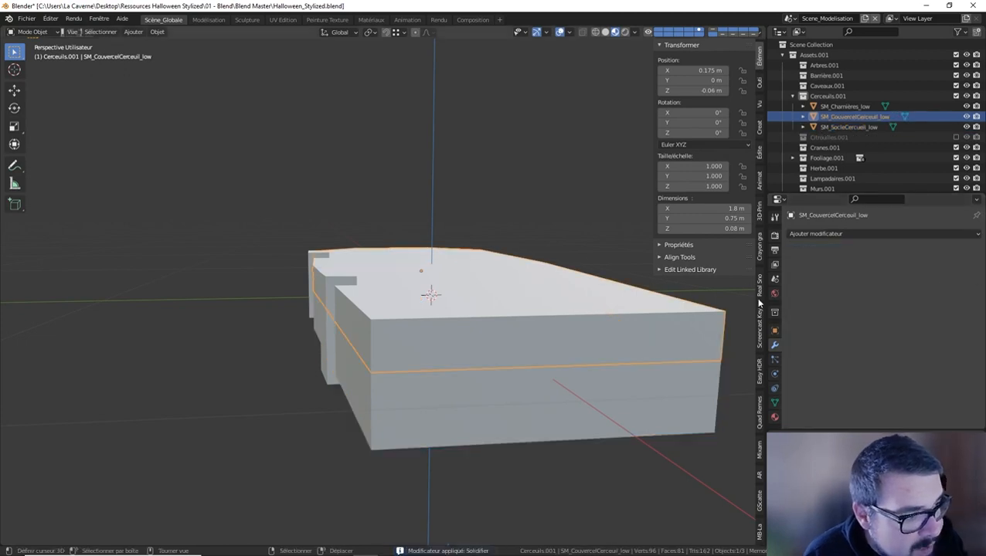
left_click(867, 234)
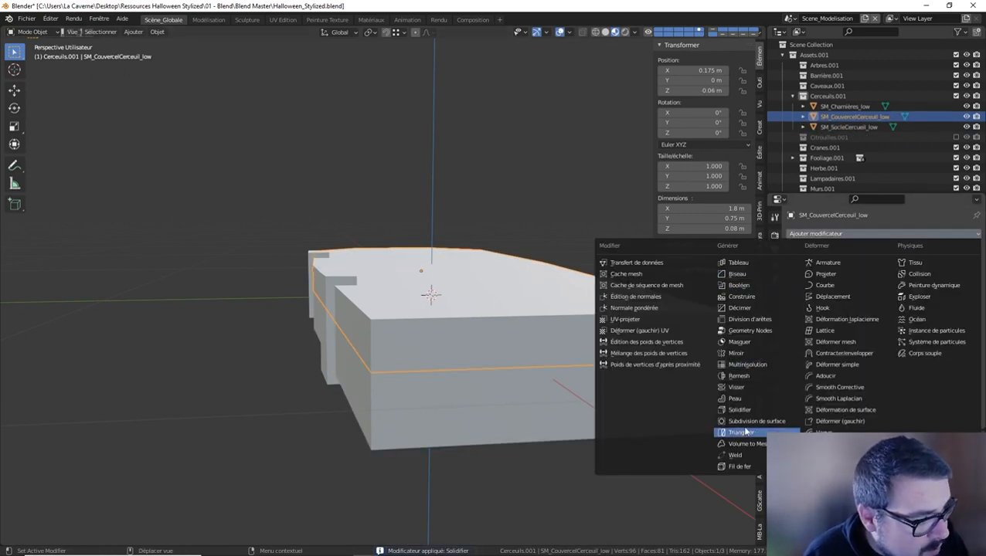
left_click(740, 409)
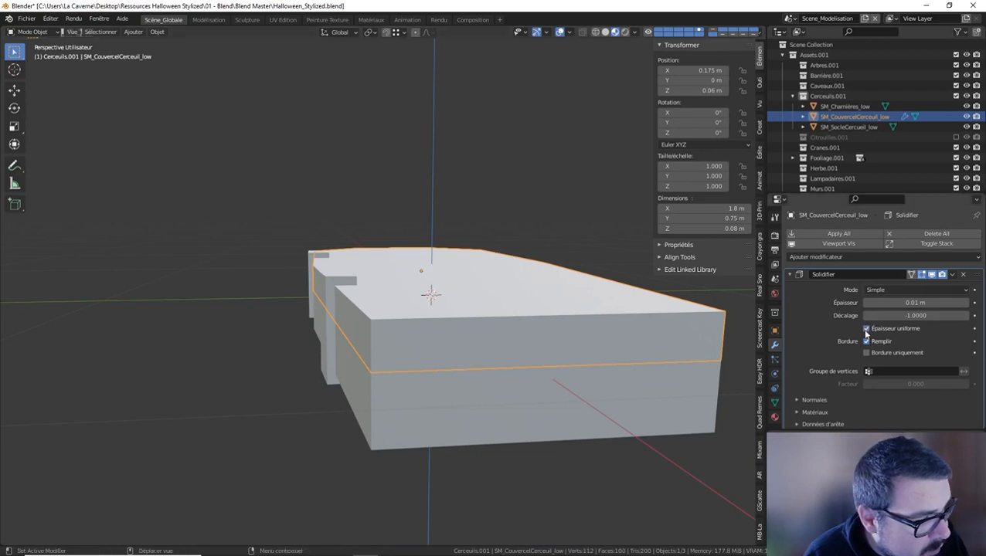
key("ctrl+a")
Add a Bevel modifier to SM_Charnières_low with width type Absolu and an amount of 0.02/4 m
mouse_move(473, 317)
middle_mouse_down()
mouse_move(446, 304)
mouse_move(511, 317)
mouse_move(474, 325)
middle_mouse_up()
left_click(364, 327)
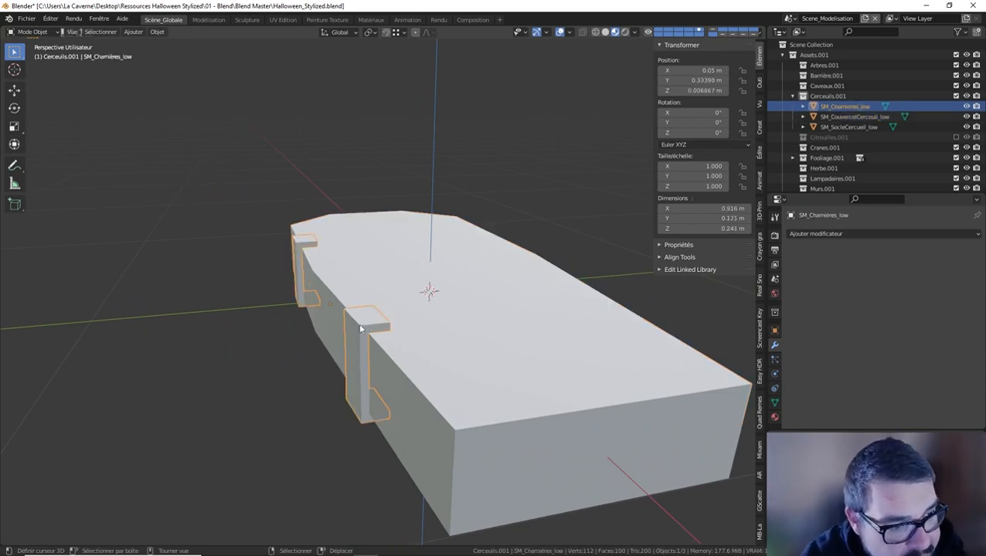
left_click(819, 233)
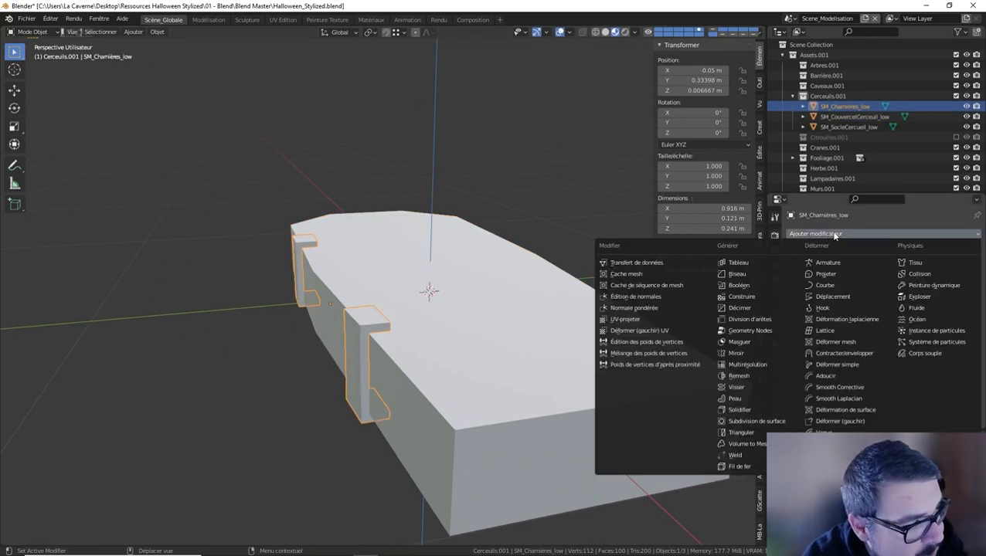
left_click(736, 274)
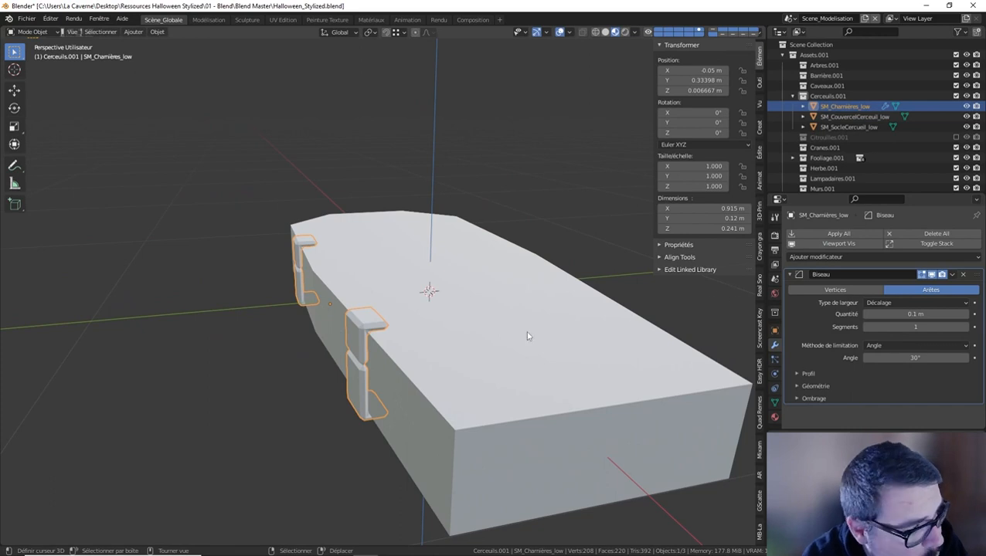
middle_click_drag(527, 337, 541, 335)
left_click(896, 303)
left_click(896, 360)
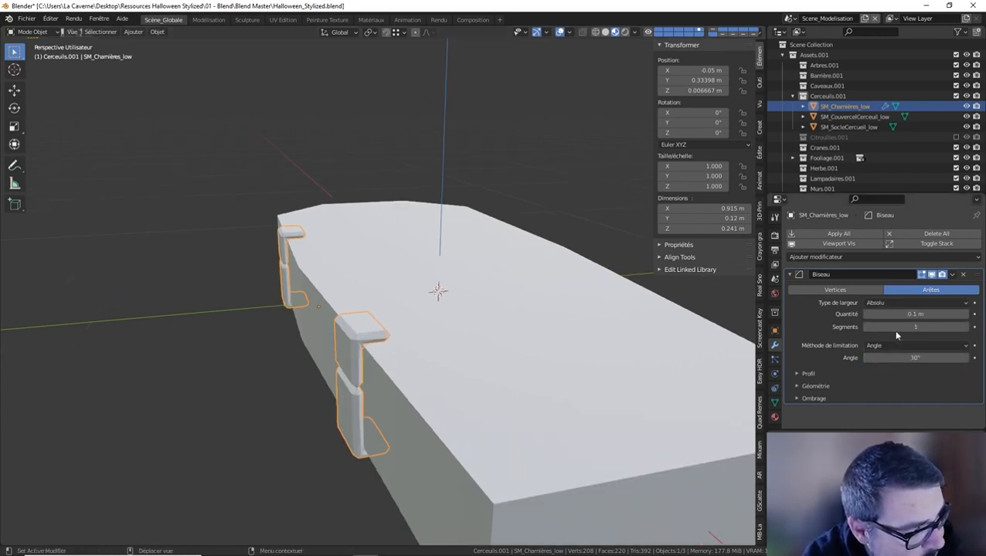
double_click(911, 314)
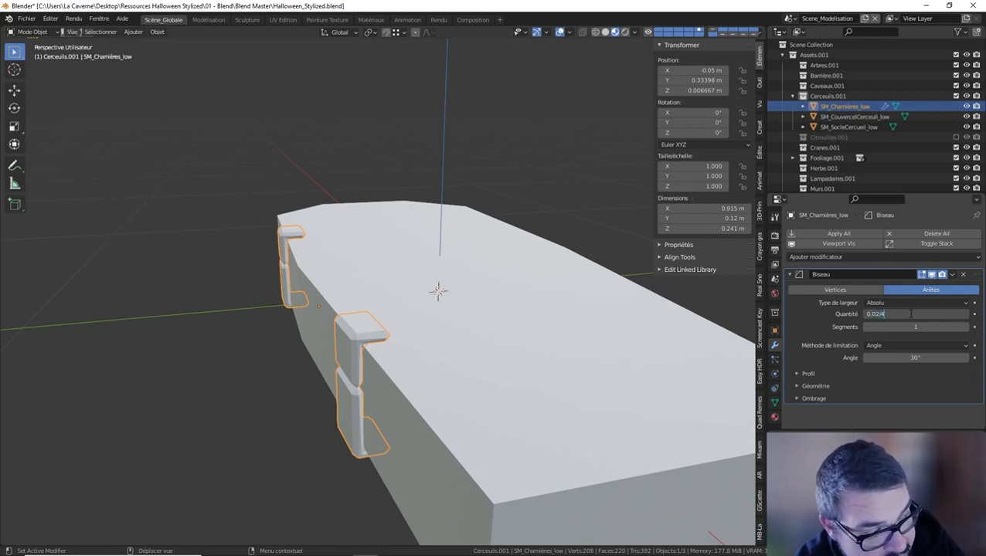
key("Return")
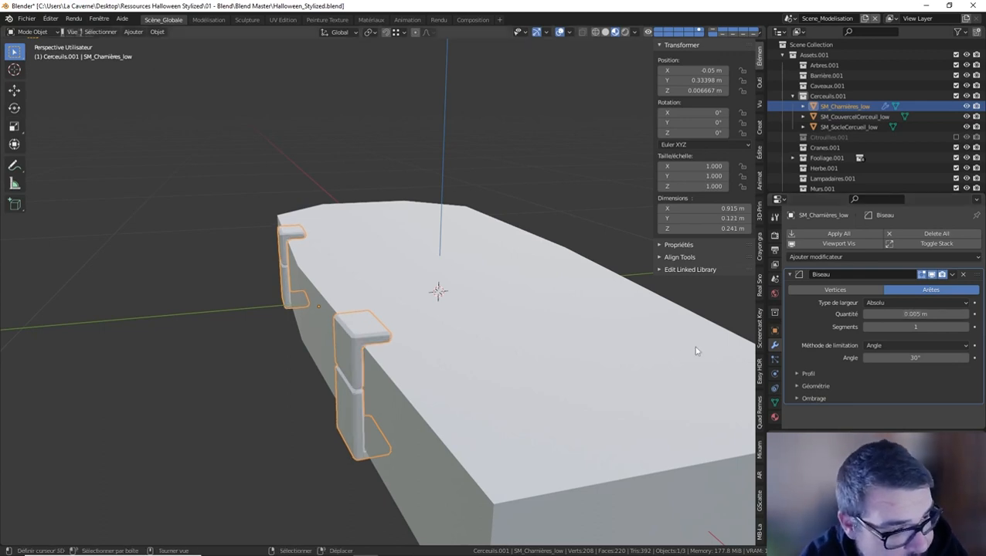
Set the hinges' Bevel to 2 segments and its outer miter to Arc
scroll(402, 354, "up", 2)
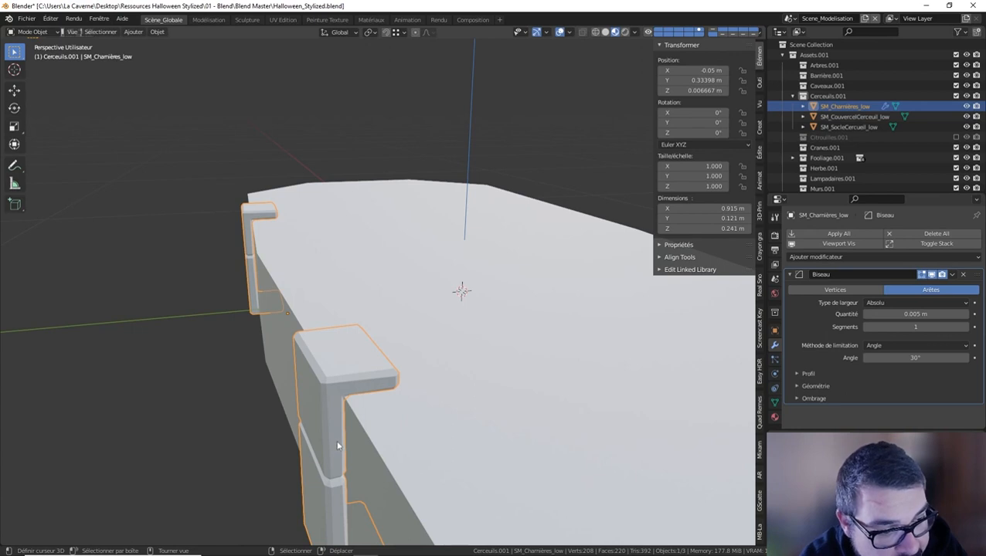
left_click(966, 328)
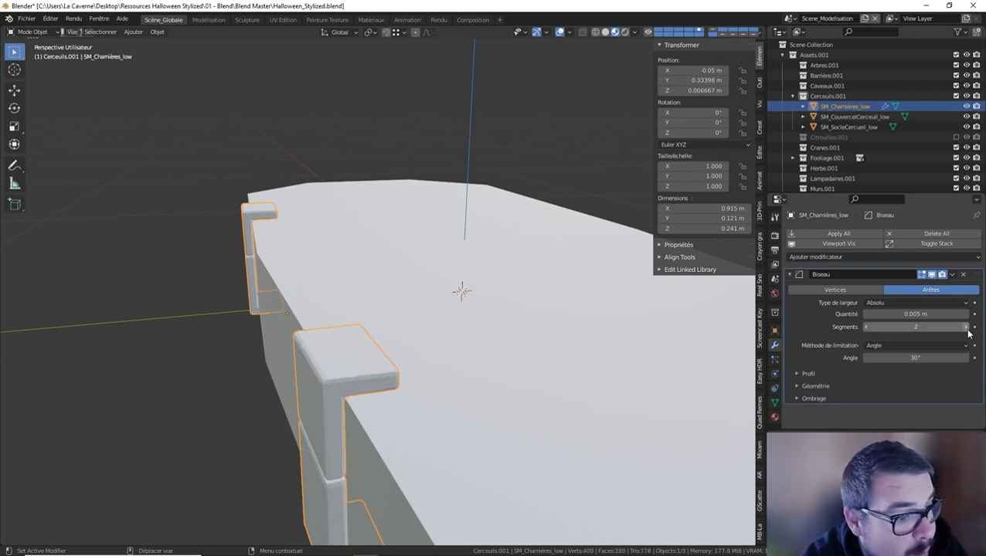
left_click(797, 374)
left_click(816, 417)
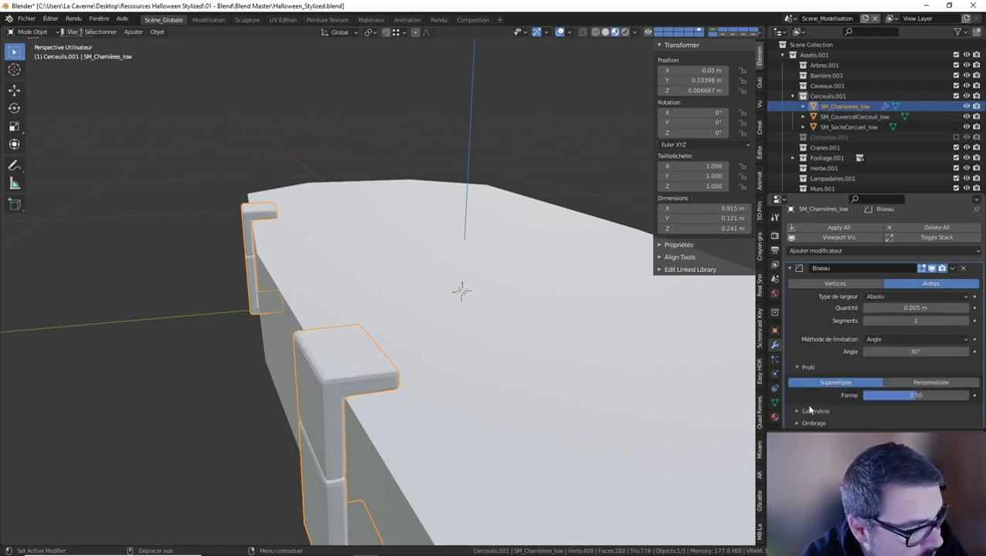
scroll(891, 402, "down", 2)
left_click(894, 407)
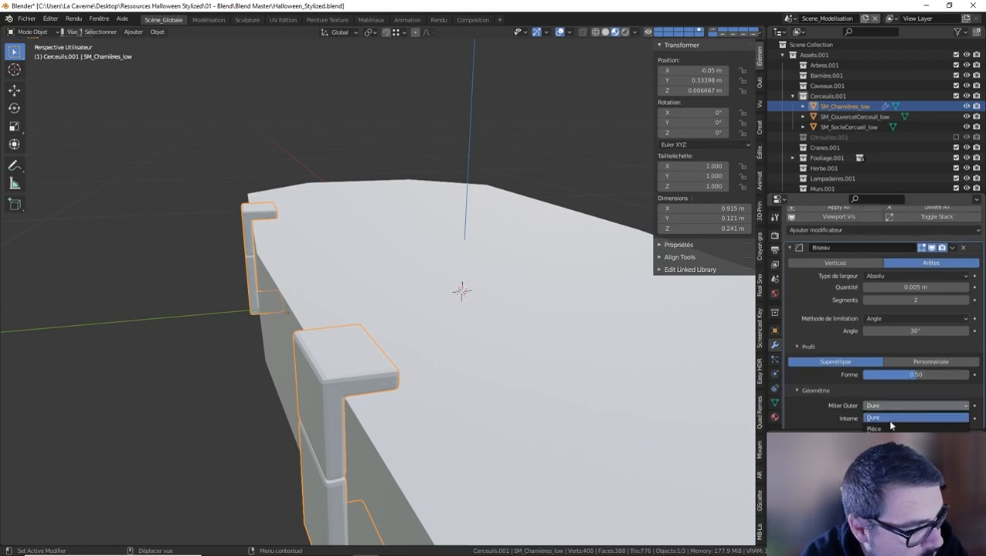
left_click(886, 419)
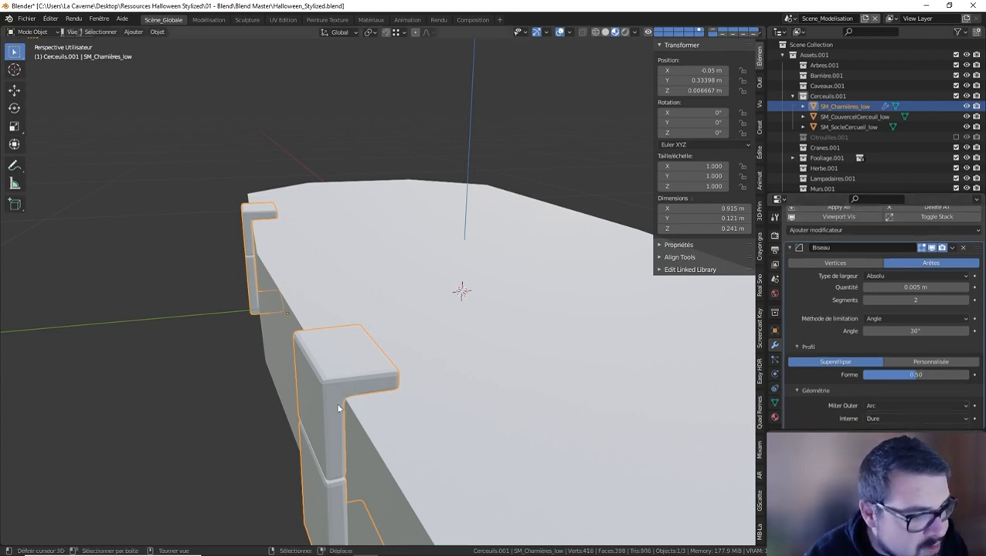
middle_click_drag(353, 391, 274, 303)
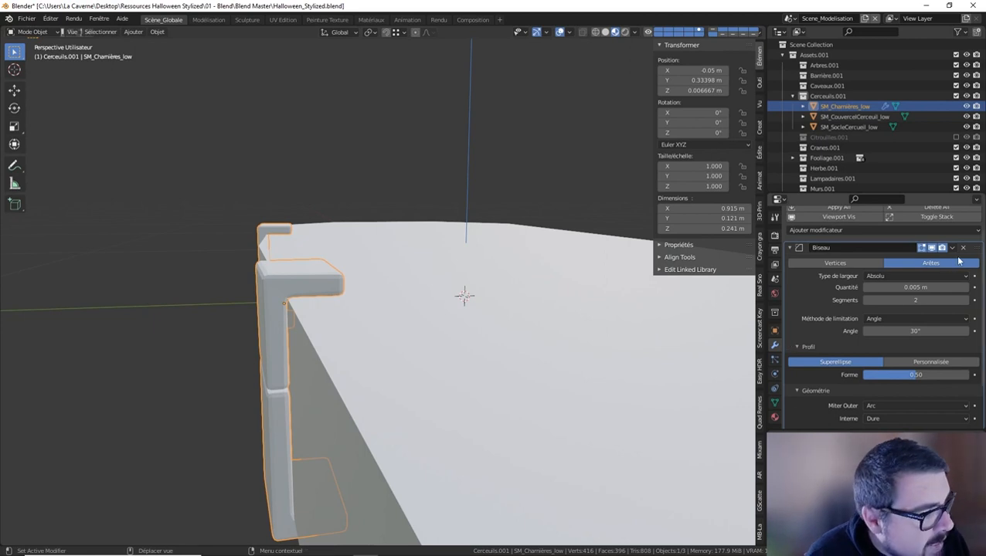
Enable auto smooth on the hinges and add a Weighted Normal modifier with weight 100
left_click(789, 248)
key("q")
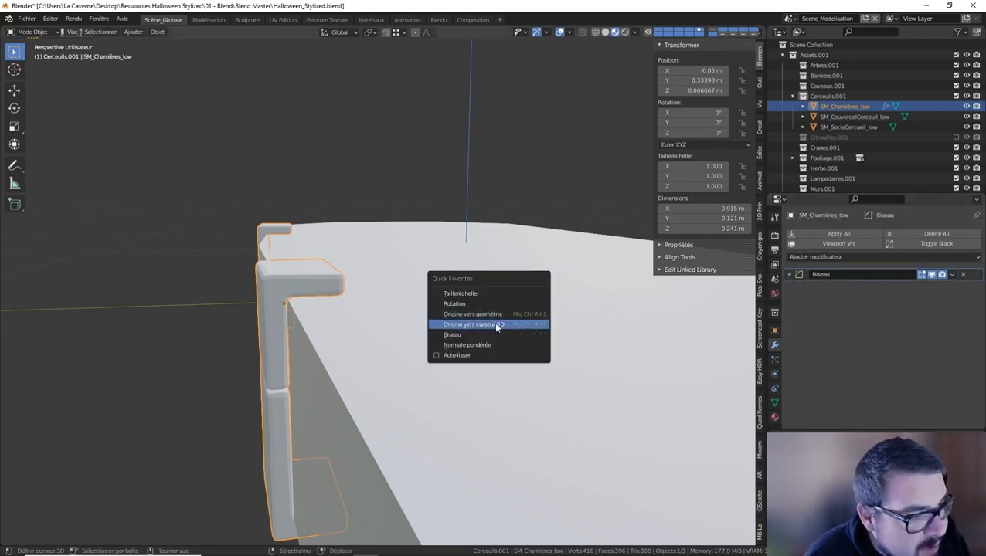
left_click(450, 356)
key("q")
left_click(440, 346)
left_click_drag(913, 317, 966, 318)
key("a")
left_click(467, 269)
middle_click_drag(385, 312, 458, 328)
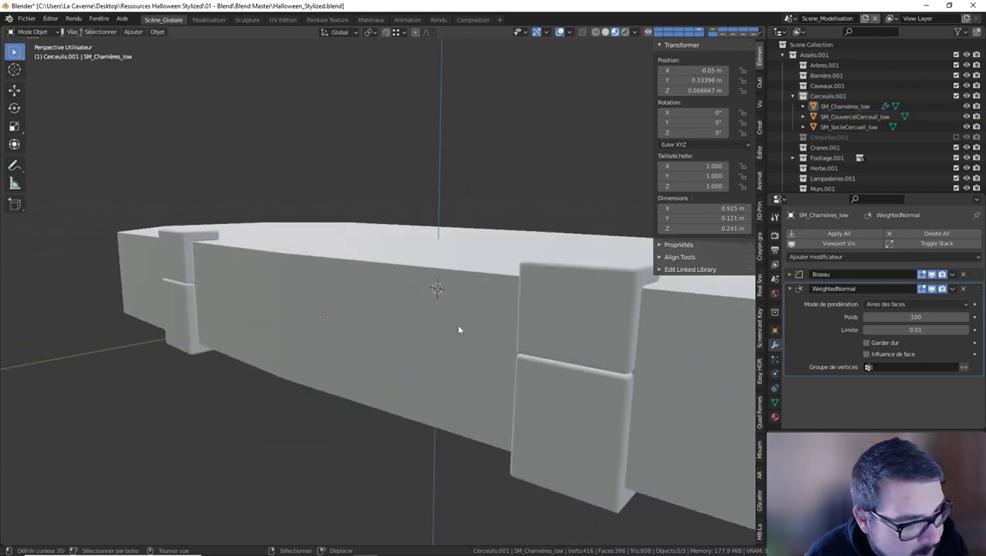
middle_click_drag(566, 341, 465, 339, "shift")
scroll(465, 339, "down", 2)
Add Bevel and Weighted Normal modifiers to the coffin lid, with weight 100, and enable its auto smooth
left_click(572, 313)
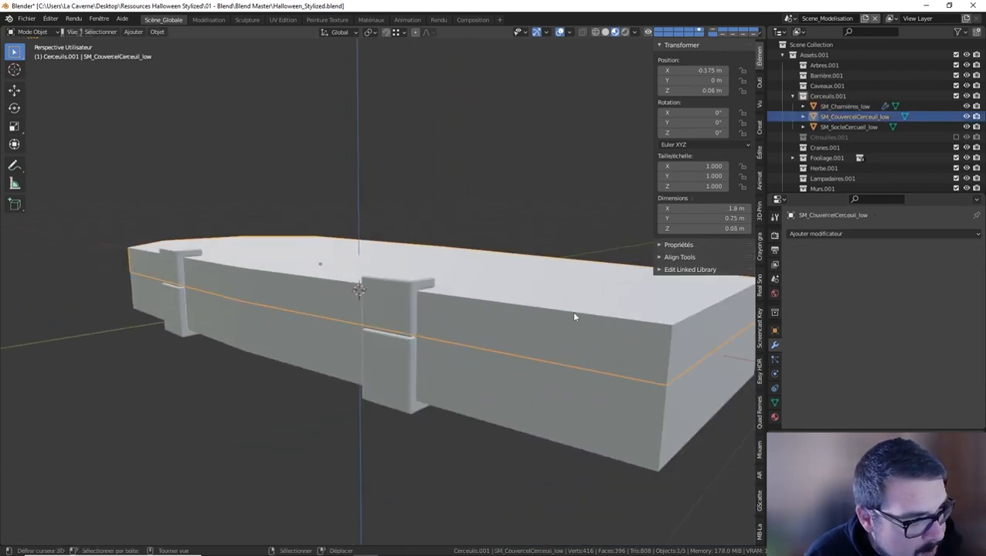
middle_click_drag(572, 313, 468, 325)
key("q")
left_click(424, 319)
key("q")
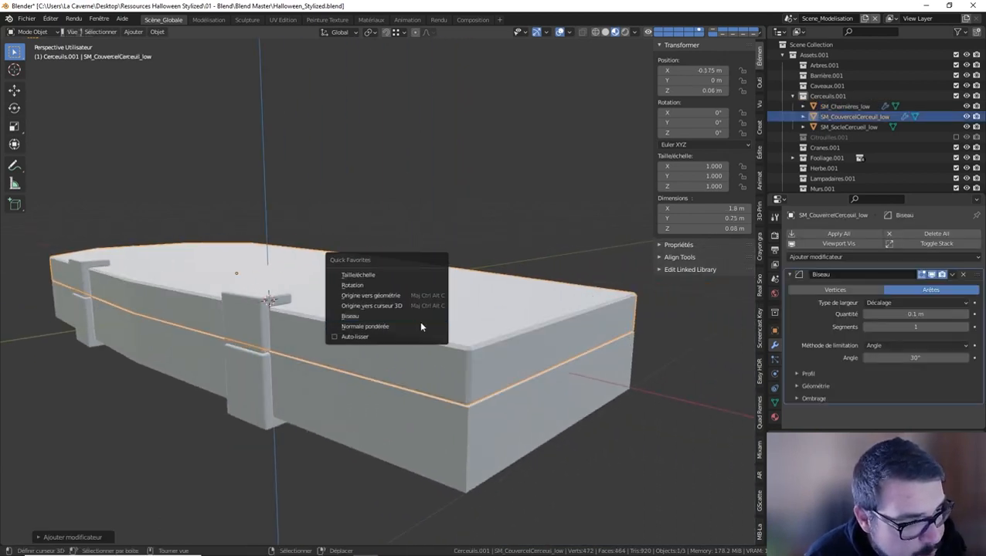
left_click(414, 328)
key("q")
left_click(386, 338)
scroll(881, 415, "down", 2)
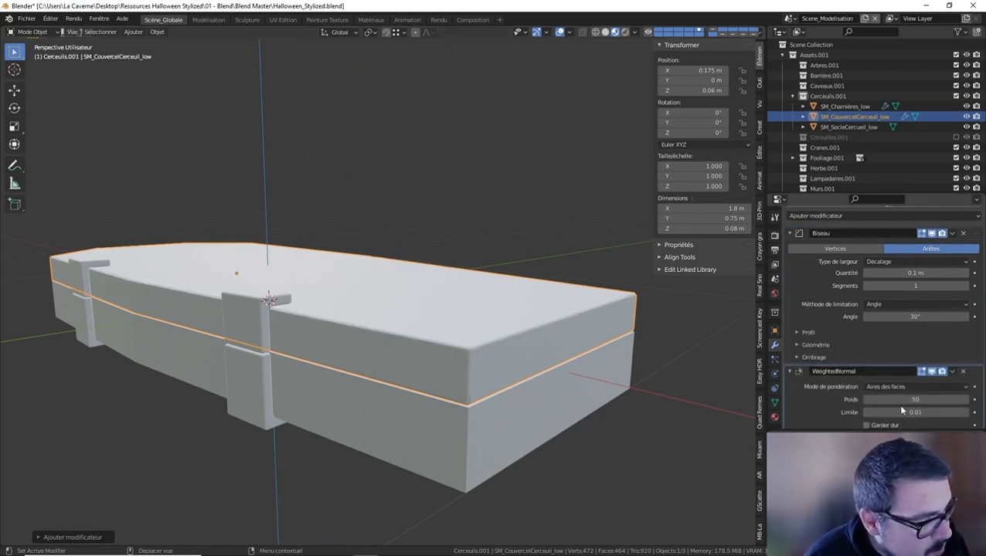
Set the lid's Bevel to width type Absolu, an amount of 0.02 m and 2 segments
left_click(908, 262)
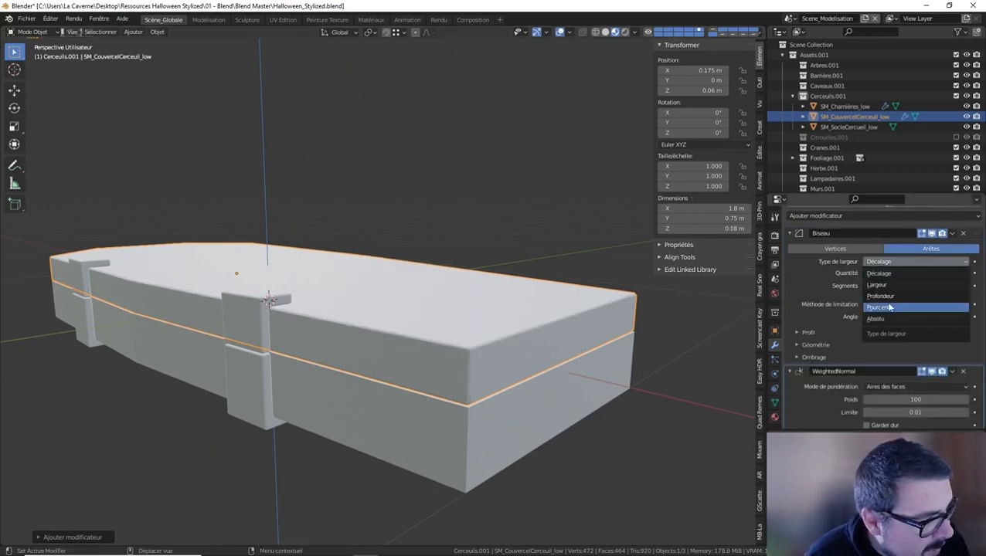
left_click(888, 319)
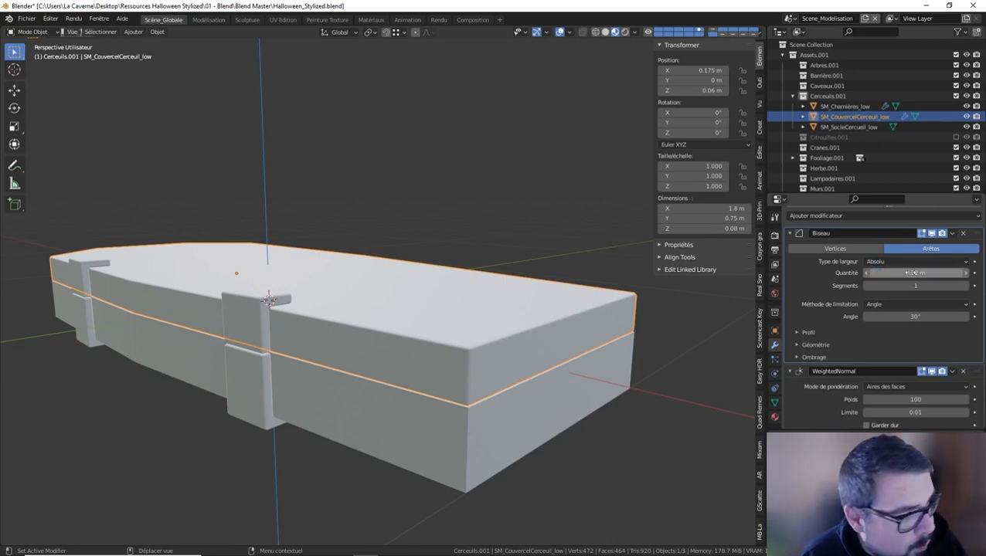
left_click(968, 286)
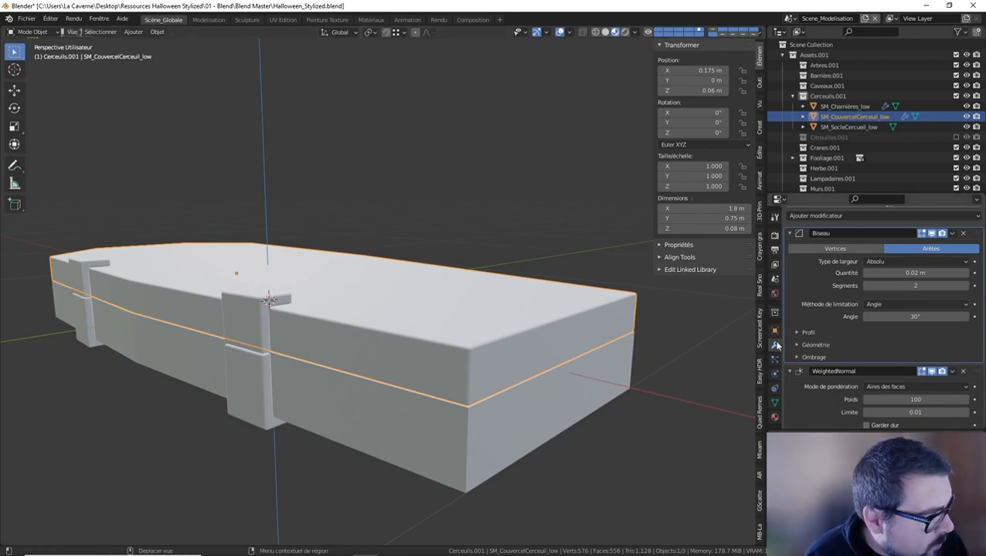
Try Bevel amounts of 0.01/4 m and 0.01 m on the lid and compare its edges
scroll(805, 326, "up", 1)
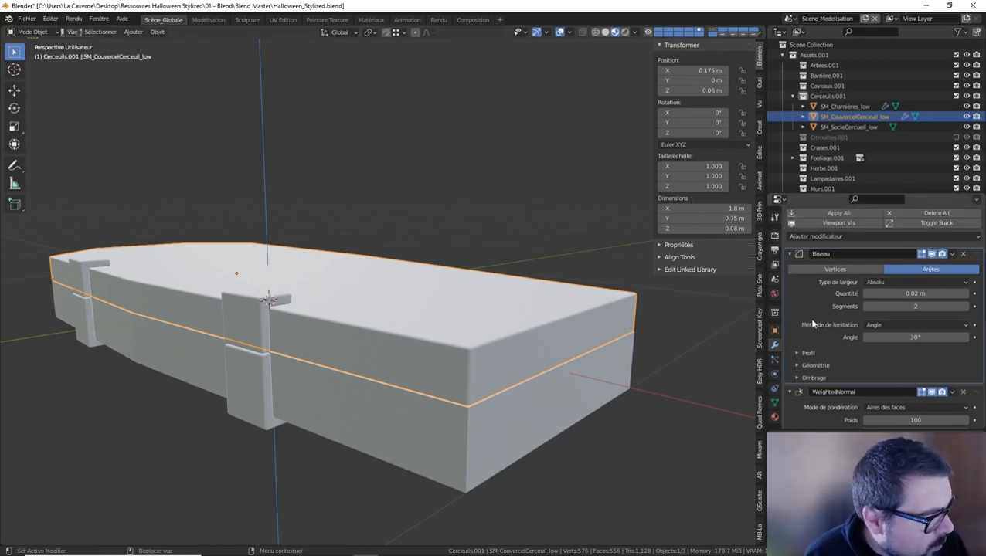
left_click(930, 294)
type("0.01")
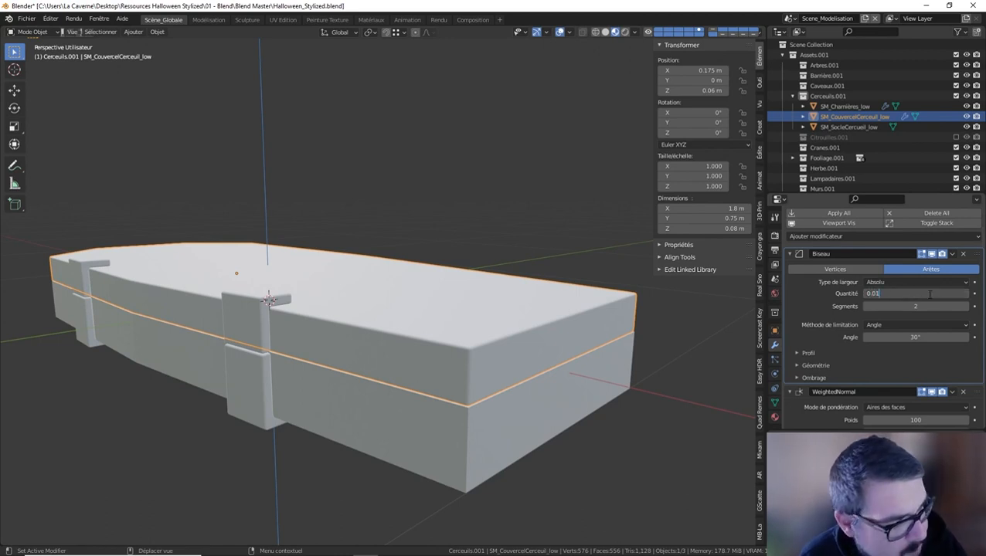
type("/4")
key("Return")
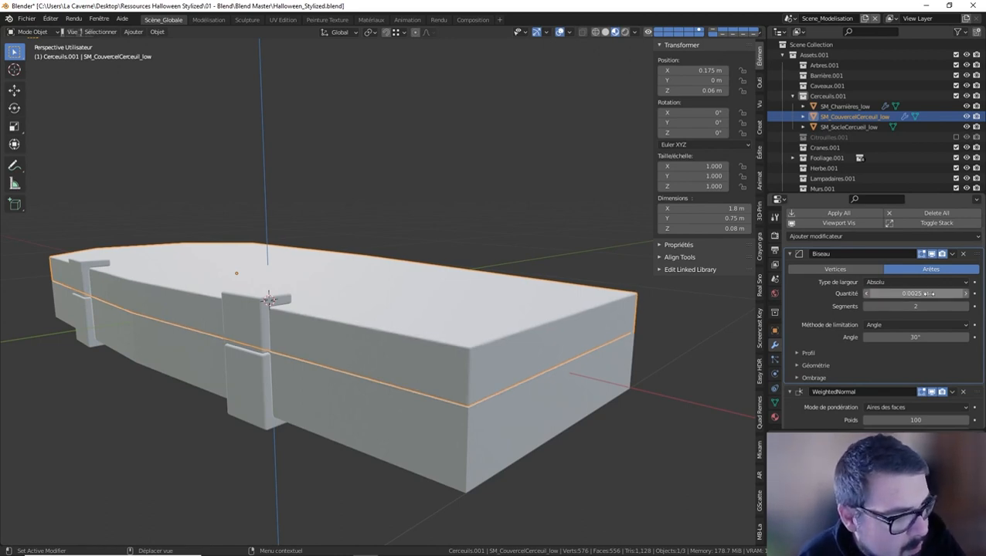
middle_click_drag(604, 401, 504, 385)
middle_click_drag(294, 339, 317, 352)
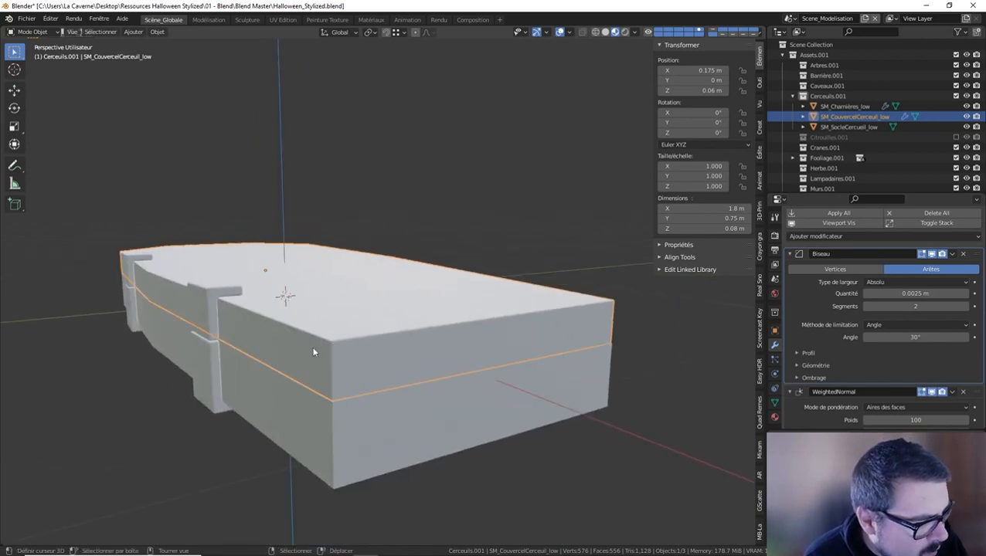
left_click(907, 294)
type("0.0")
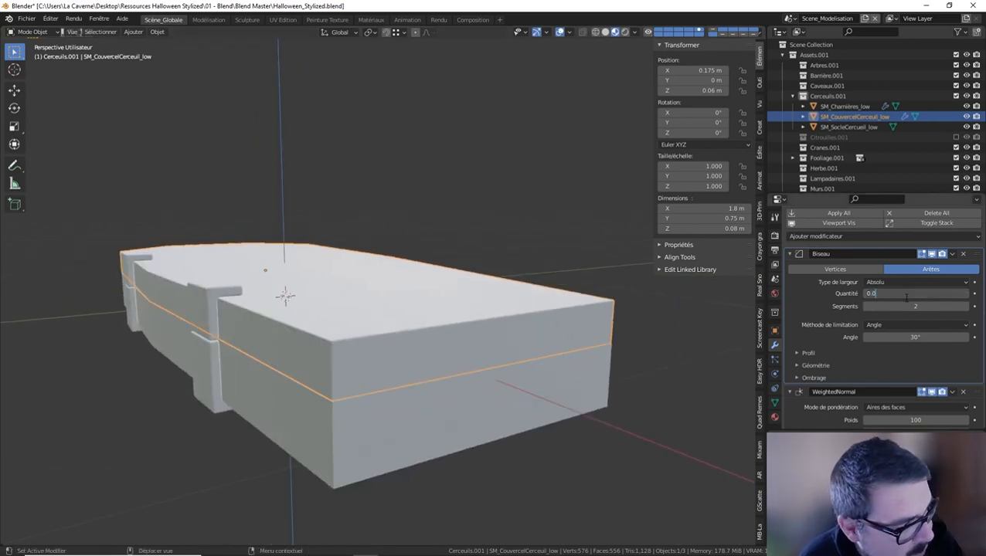
type("1")
key("Return")
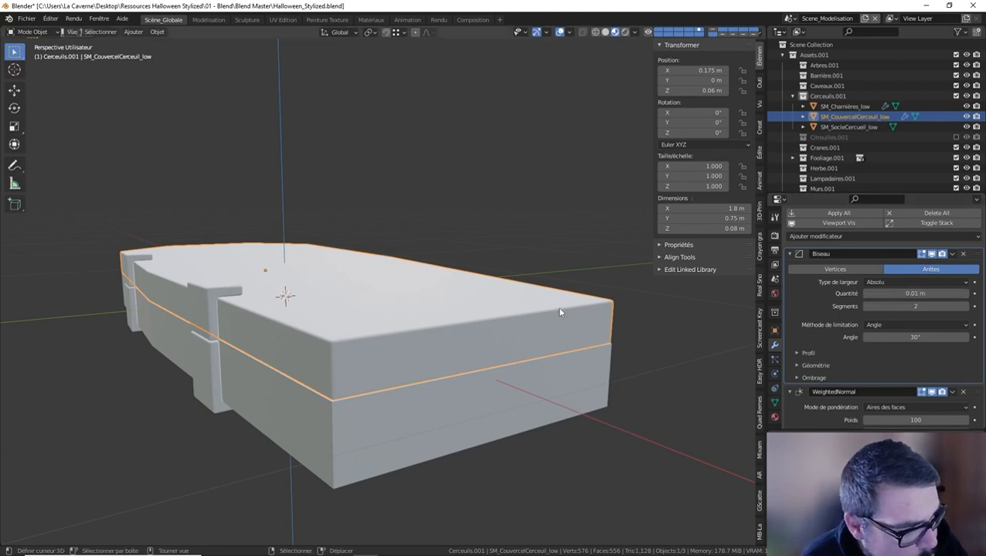
Set the lid's Bevel amount to 0.05 m
left_click(919, 294)
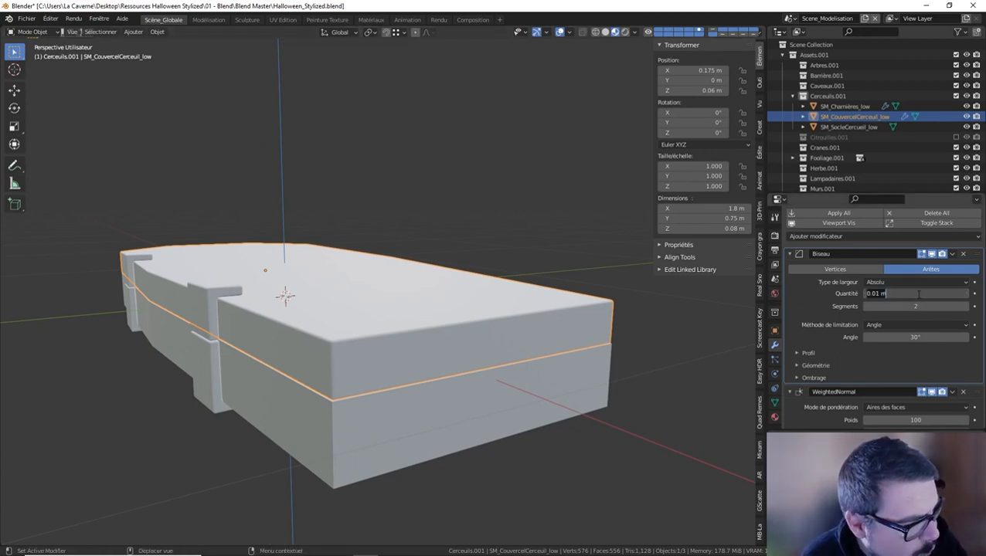
type(".05")
key("Return")
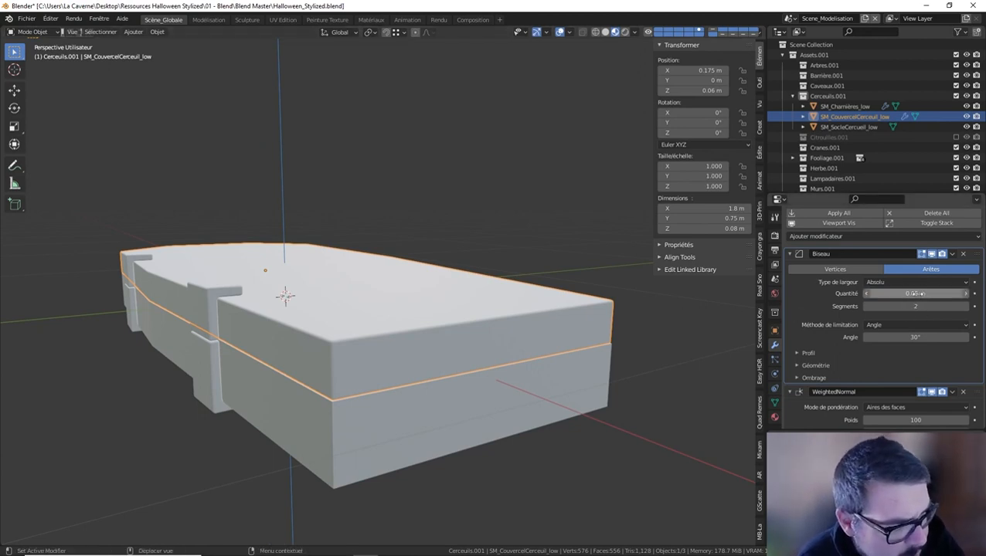
Try a Bevel amount of 0.02 m on the lid and inspect its corner edges
left_click(919, 294)
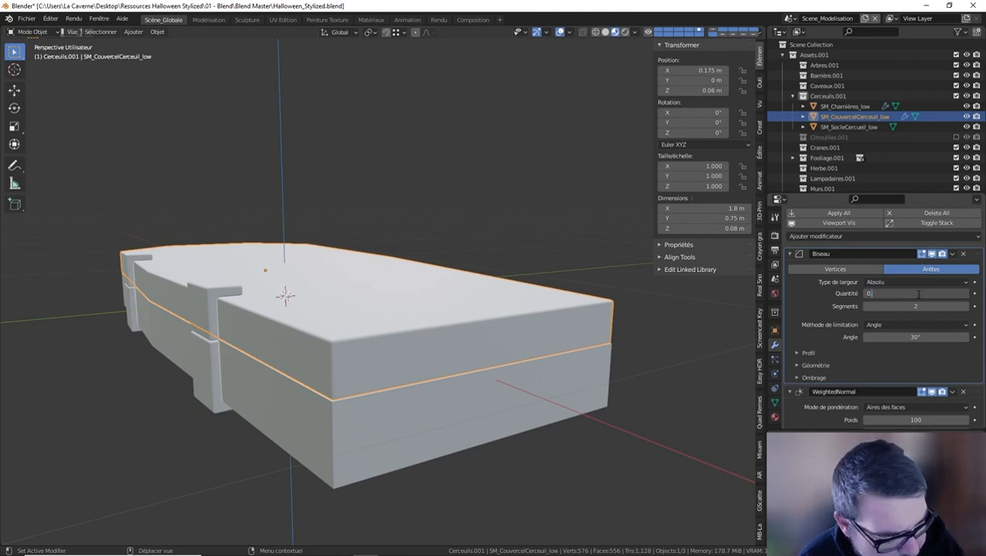
key("Return")
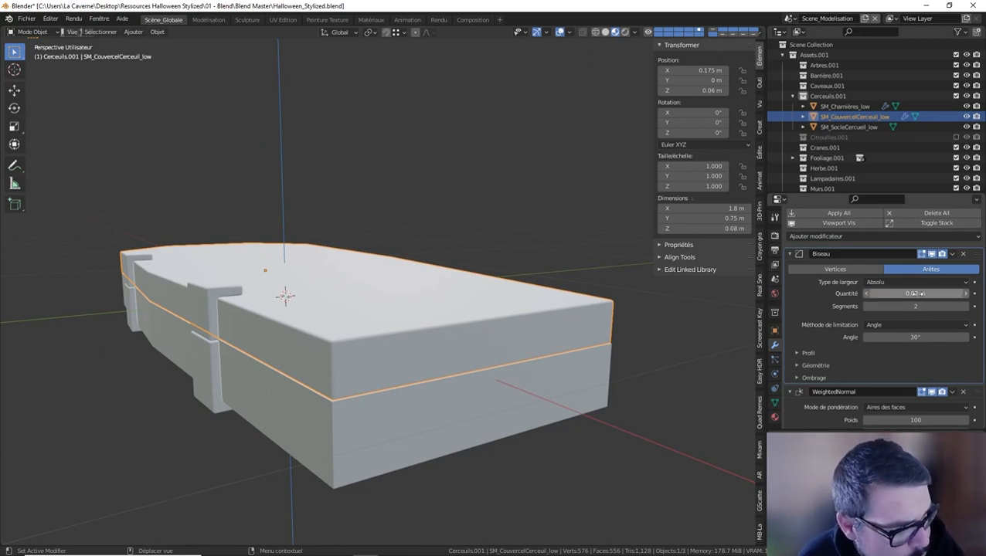
middle_click_drag(488, 403, 449, 389)
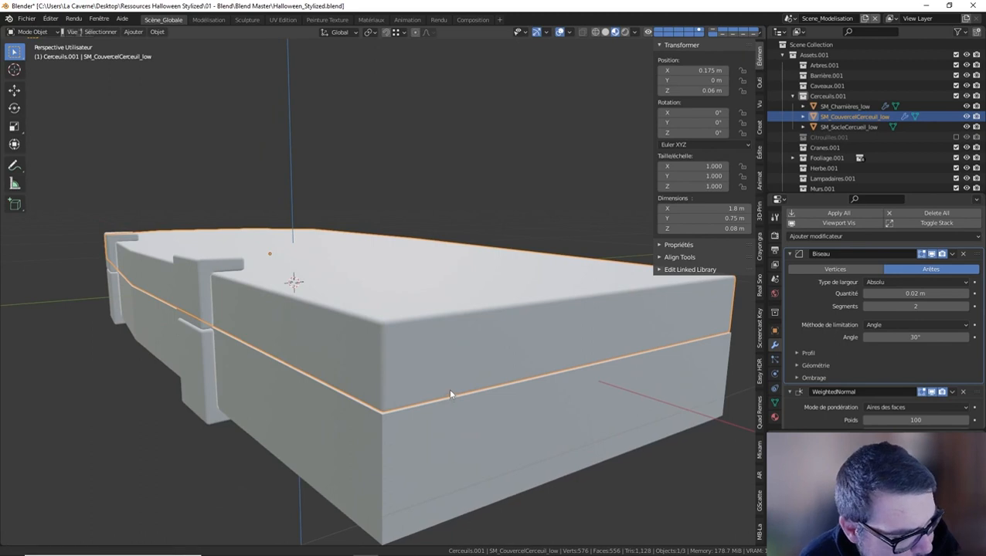
scroll(450, 394, "up", 3)
Set the lid's Bevel amount to 0.01 m
left_click(897, 294)
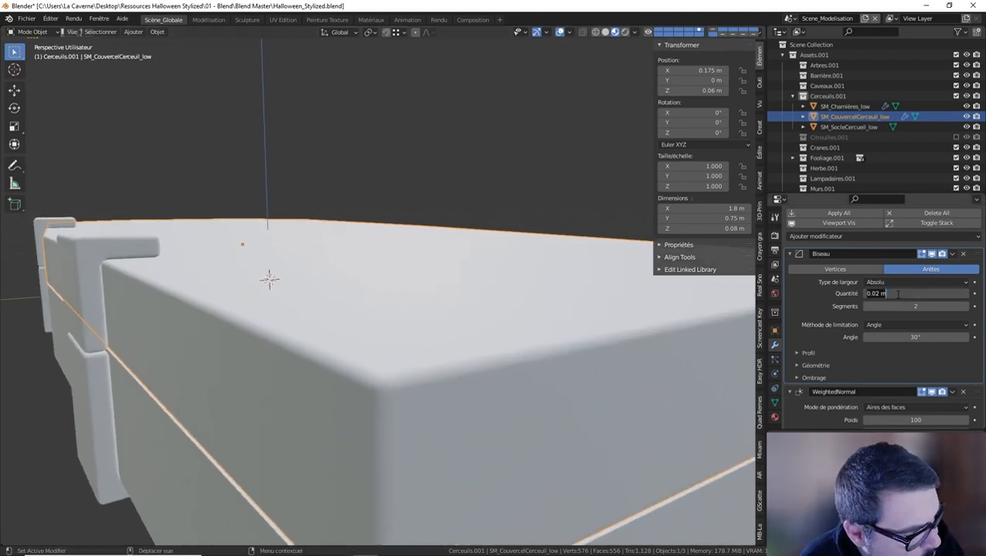
type("0.01")
key("Return")
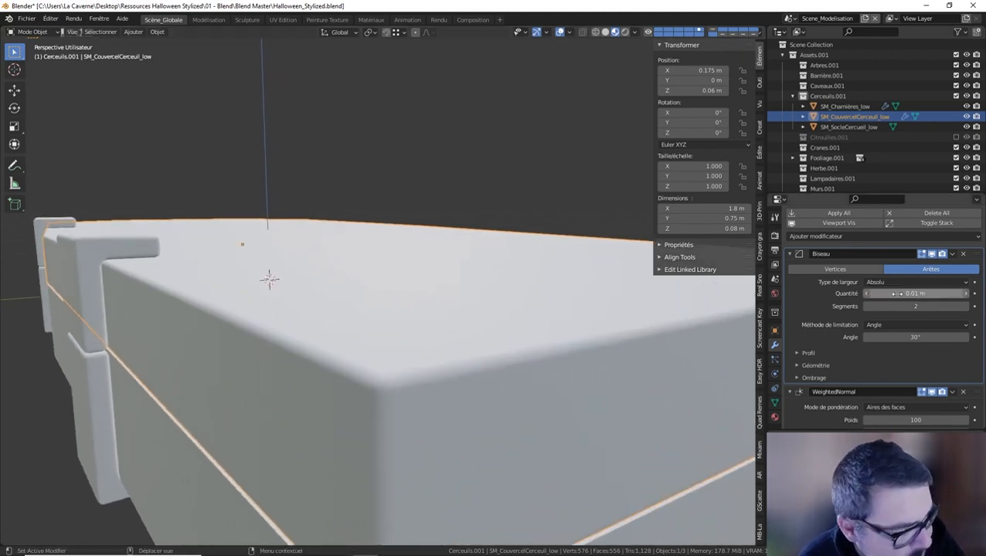
scroll(916, 319, "up", 1)
scroll(889, 337, "down", 1)
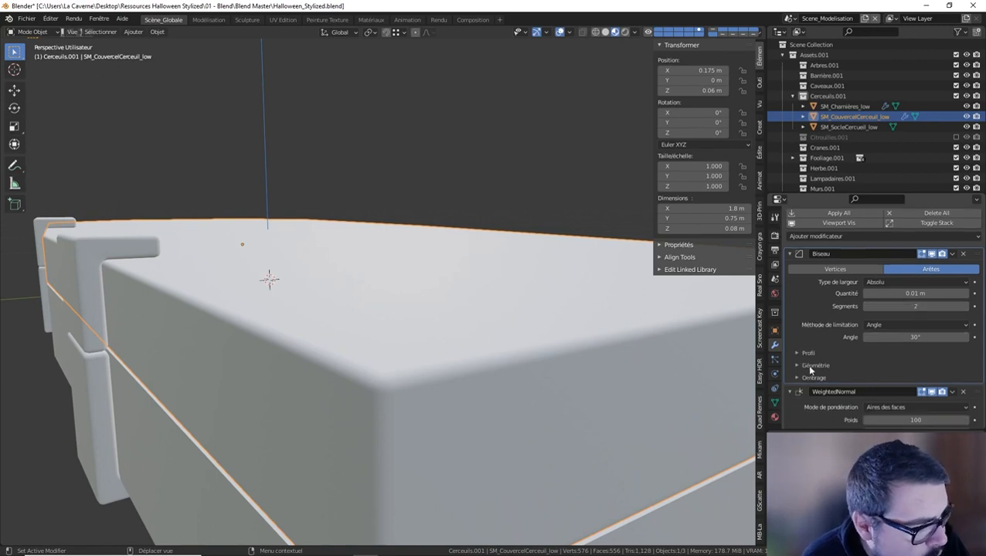
Set the lid Bevel's Miter Outer geometry option to Arc and collapse both of the lid's modifiers
left_click(813, 365)
left_click(887, 381)
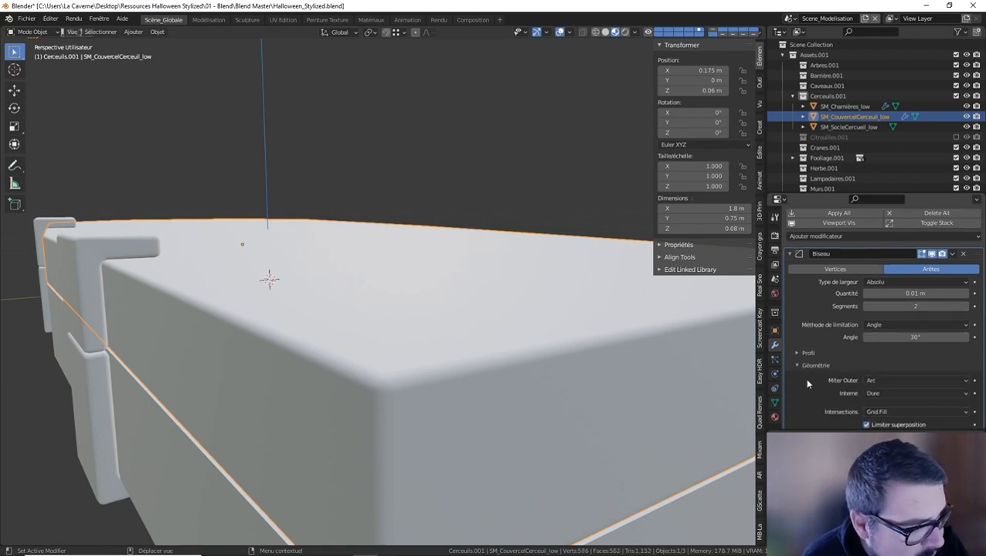
scroll(425, 231, "down", 4)
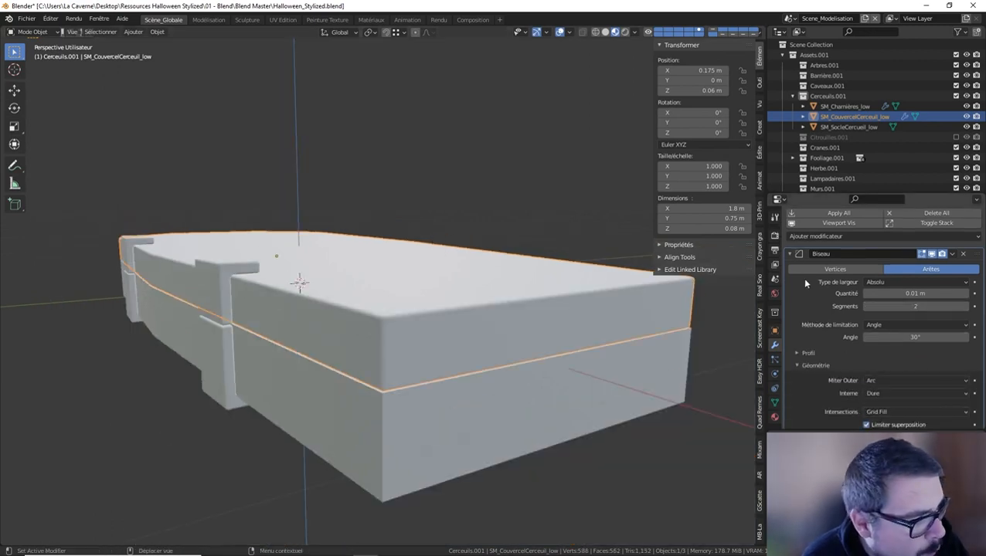
left_click(790, 255)
left_click(792, 288)
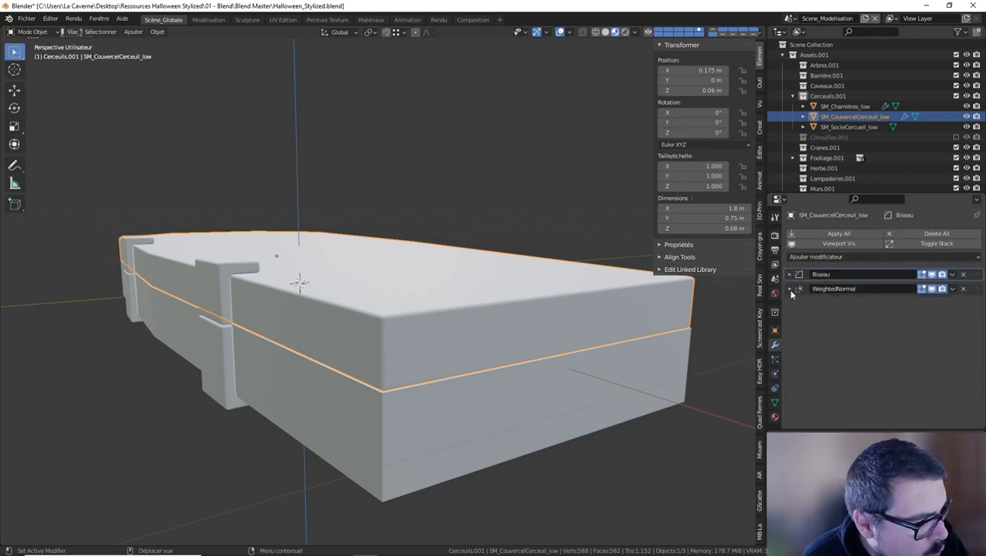
Add Bevel and Weighted Normal modifiers to the coffin base and enable its auto smooth
left_click(581, 376)
key("q")
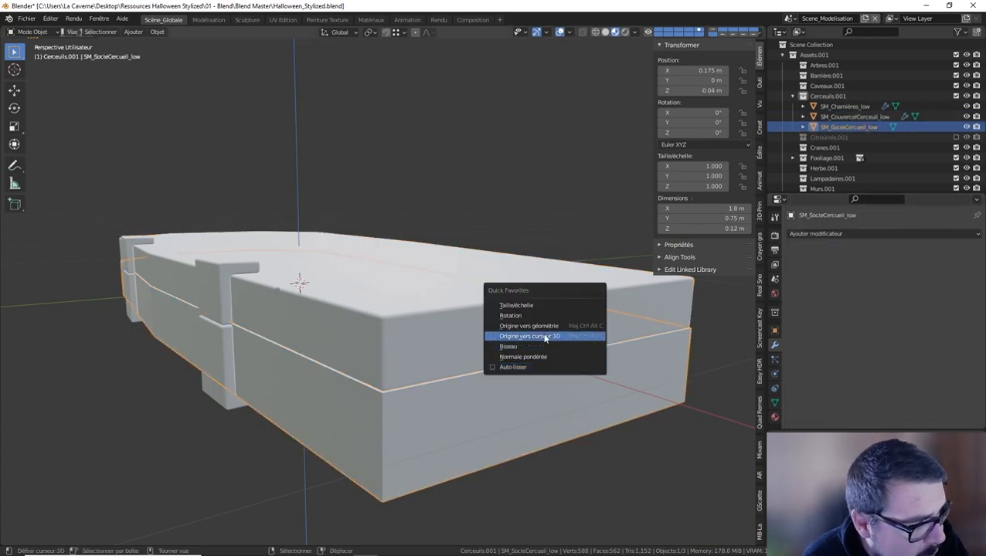
left_click(541, 345)
key("q")
left_click(535, 353)
key("q")
left_click(507, 364)
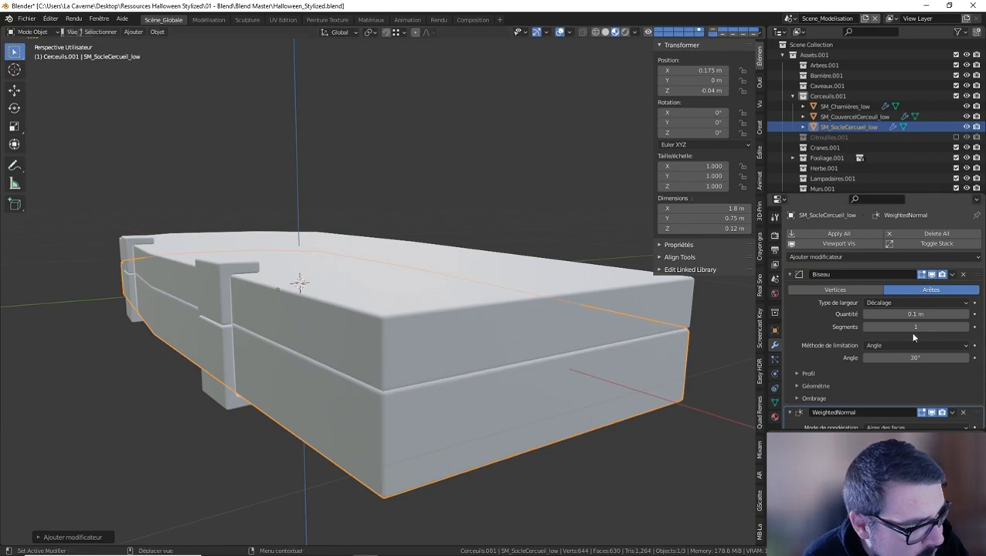
Set the base's Bevel to width type Absolu, an amount of 0.02 m and 2 segments
left_click(916, 302)
left_click(900, 364)
left_click(914, 314)
type("0.02")
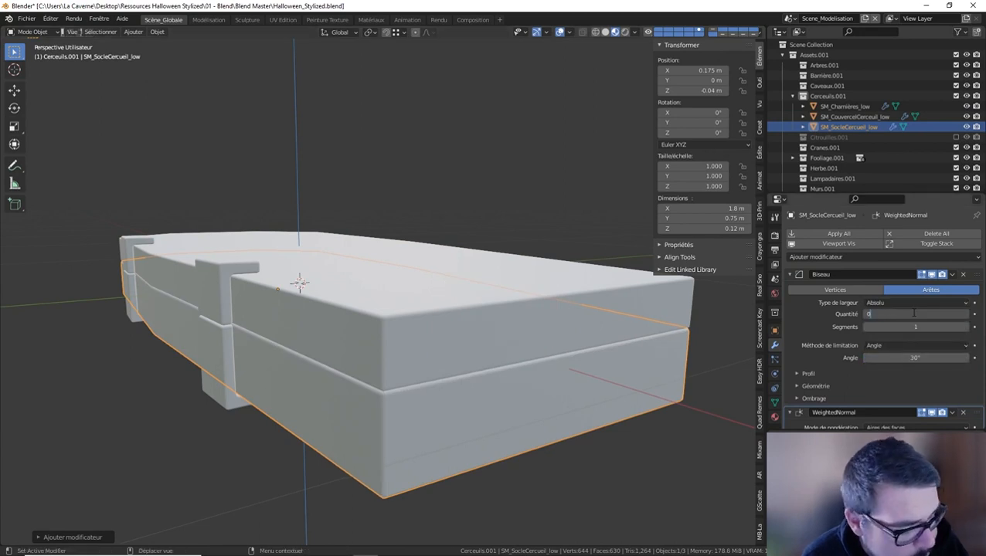
key("Return")
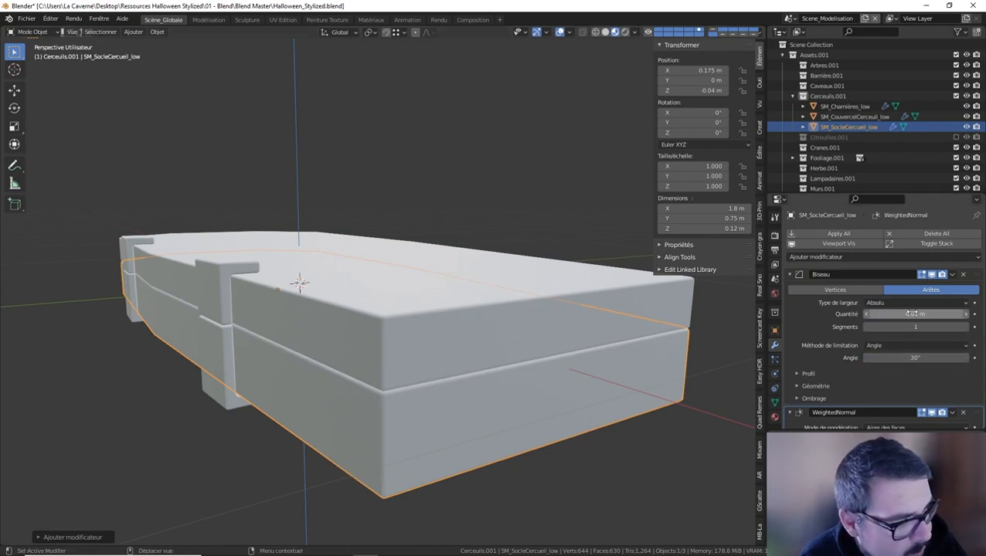
left_click(966, 327)
Collapse the base's Bevel, set its Weighted Normal weight to 100 and deselect everything
left_click(790, 274)
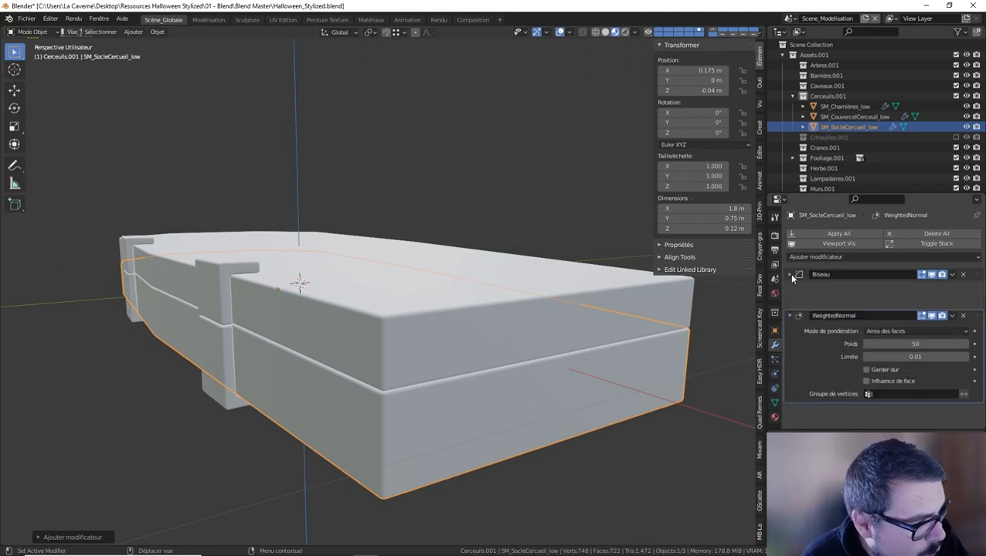
left_click_drag(916, 316, 939, 317)
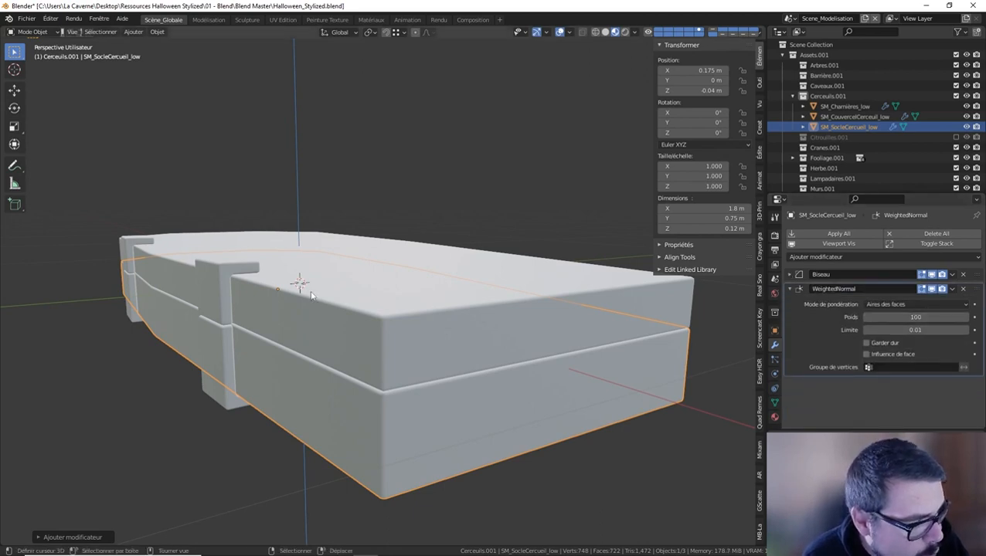
key("a")
left_click(318, 238)
Edit the lid's mesh, select its three top faces and inset them together to leave a border around the edge
middle_click_drag(455, 344, 356, 265)
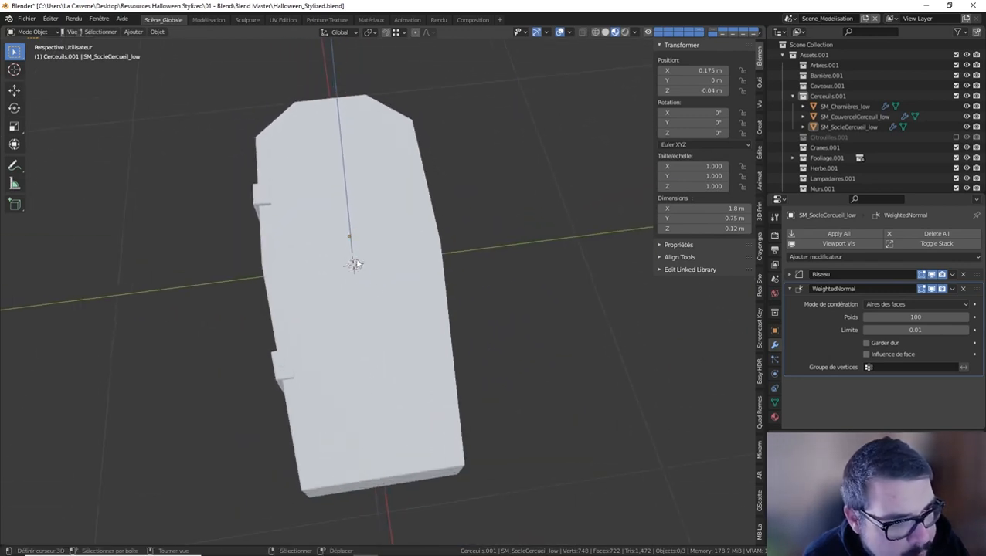
left_click(354, 265)
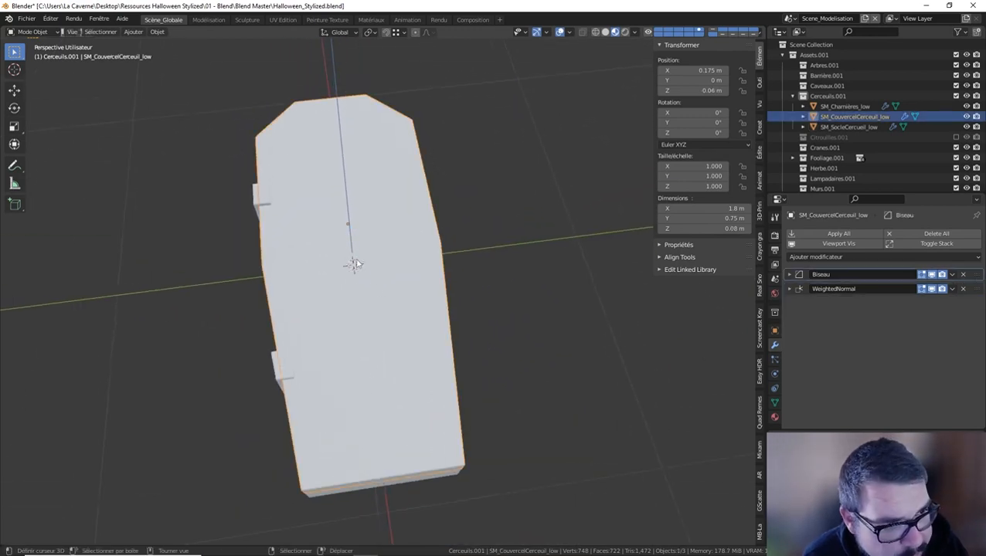
middle_click_drag(415, 267, 473, 219)
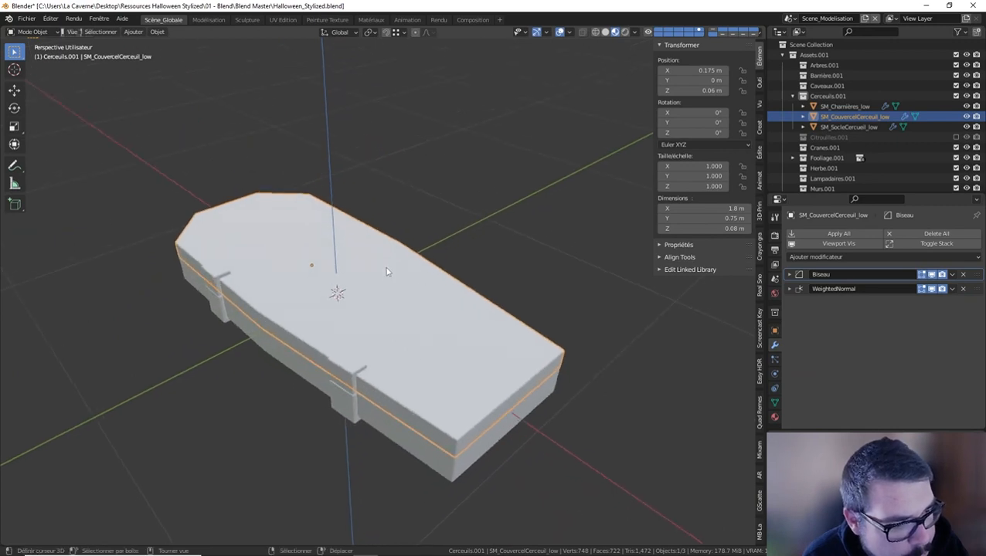
key("Tab")
right_click(373, 313, "shift")
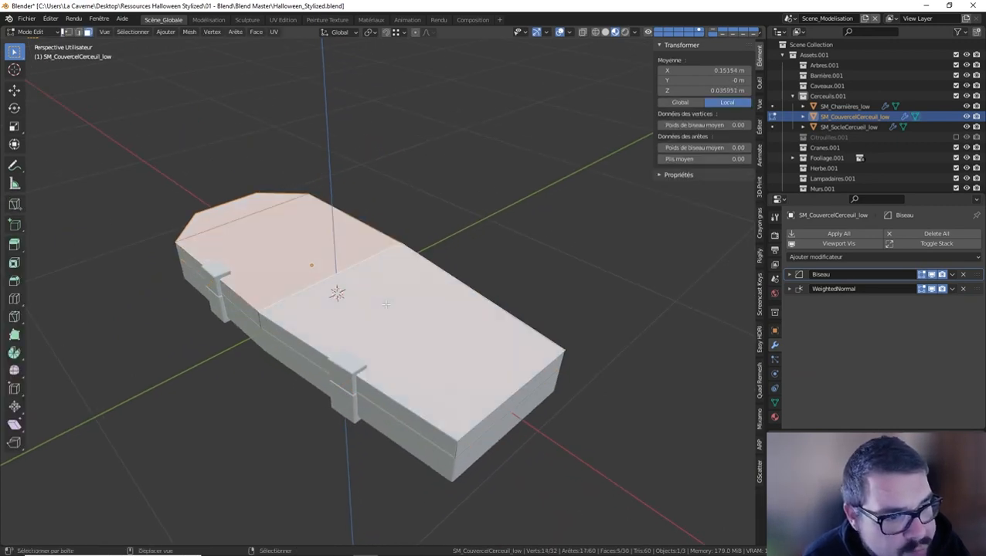
right_click(242, 221)
right_click(258, 248, "shift")
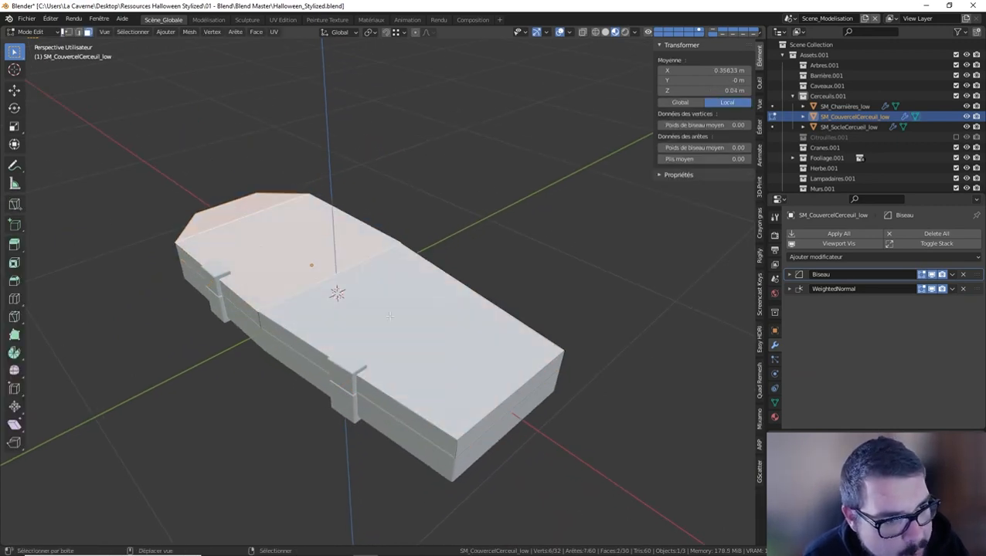
right_click(450, 296, "shift")
middle_click_drag(456, 289, 425, 303)
key("i")
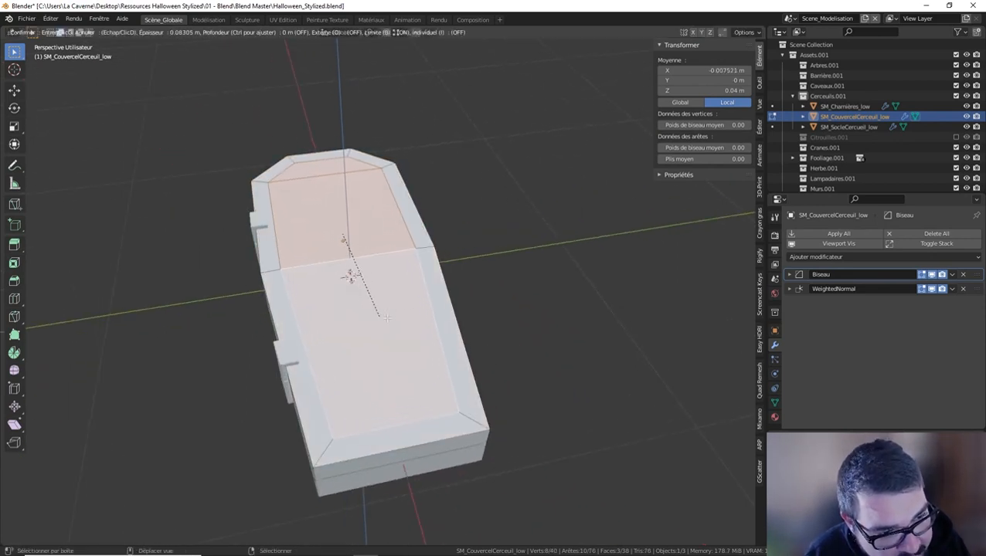
left_click(459, 328)
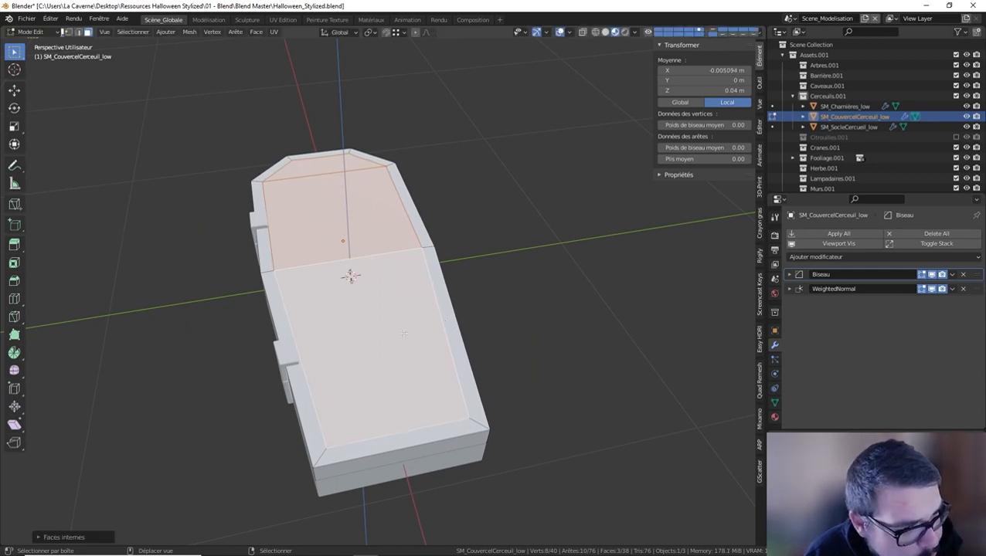
Extrude the inset top faces of the lid upward along Z by about 0.08 m
middle_click_drag(433, 317, 387, 300)
key("e")
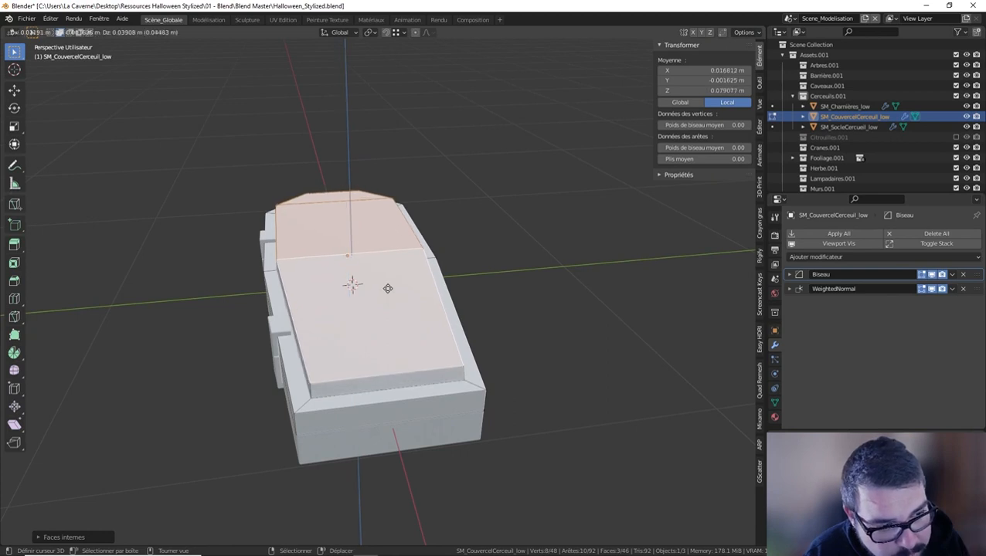
key("z")
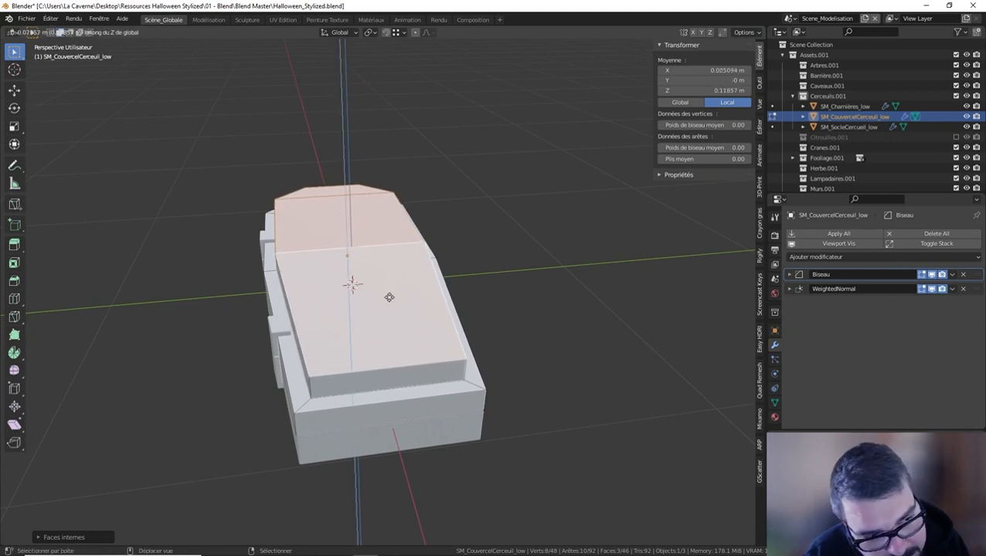
left_click(390, 301)
Narrow the lid's raised top faces along Y and lower them along Z, leaving the lid about 0.11 m high
key("s")
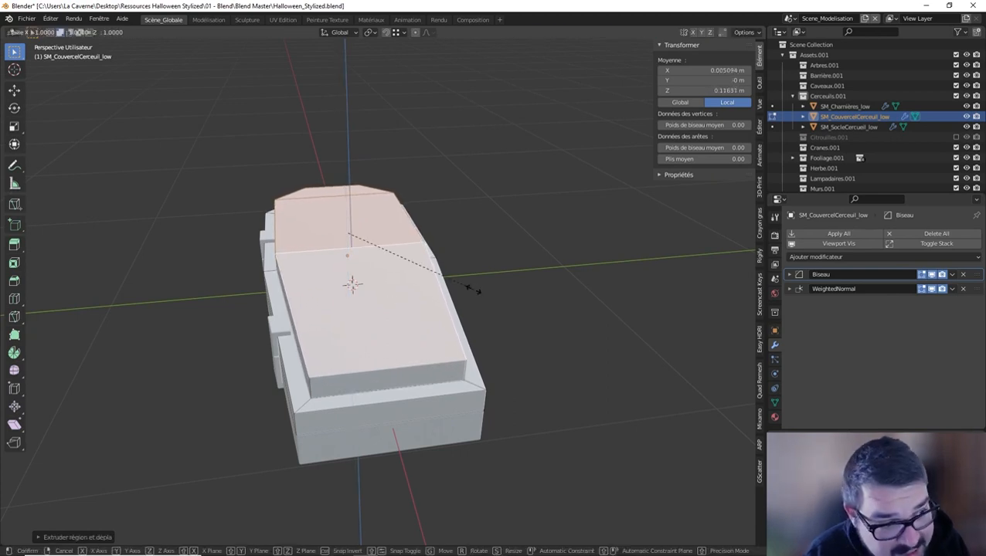
key("y")
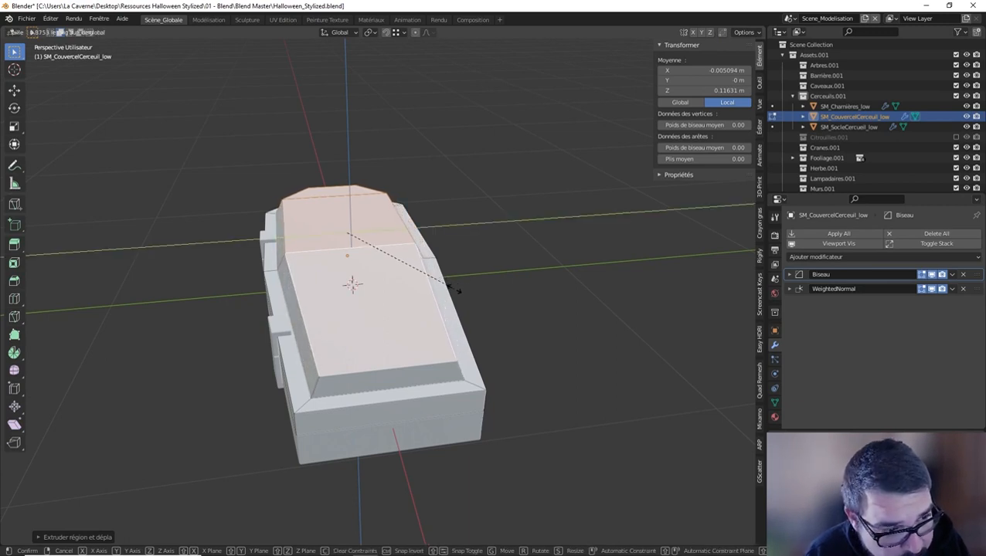
left_click(418, 286)
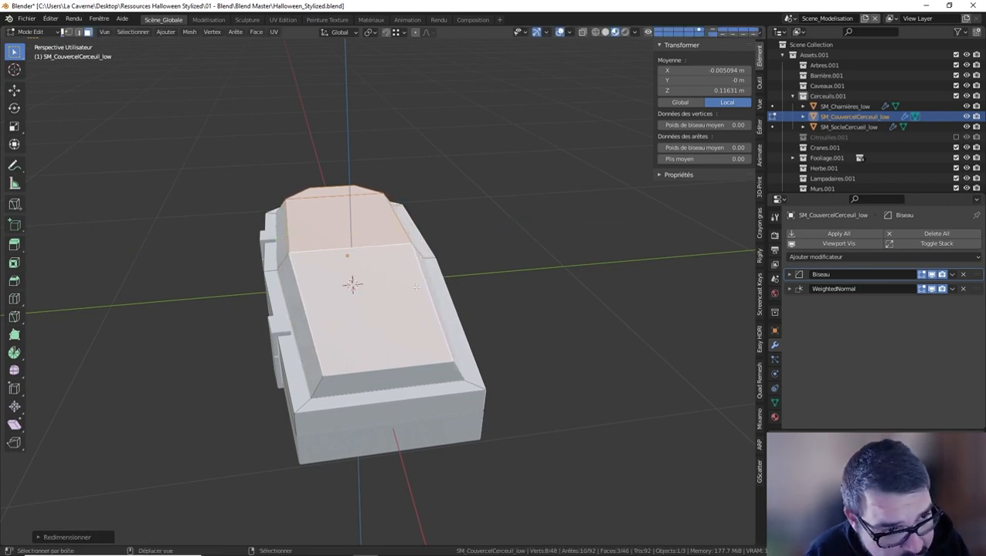
key("g")
key("z")
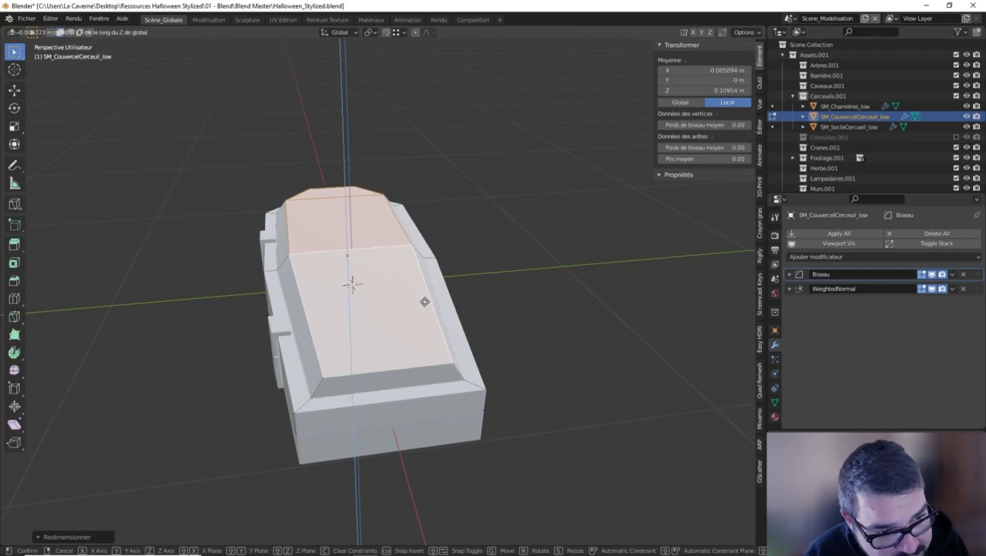
left_click(411, 363)
Return to Object Mode, apply the lid's scale and rotation, and set its origin to geometry
middle_click_drag(411, 363, 398, 275)
key("Tab")
key("q")
left_click(346, 272)
key("q")
left_click(336, 283)
key("q")
left_click(330, 291)
Show the viewport in solid shading and examine the bevels around the lid's raised panel up close
scroll(379, 328, "up", 3)
scroll(398, 275, "up", 3)
middle_click_drag(304, 311, 314, 311, "shift")
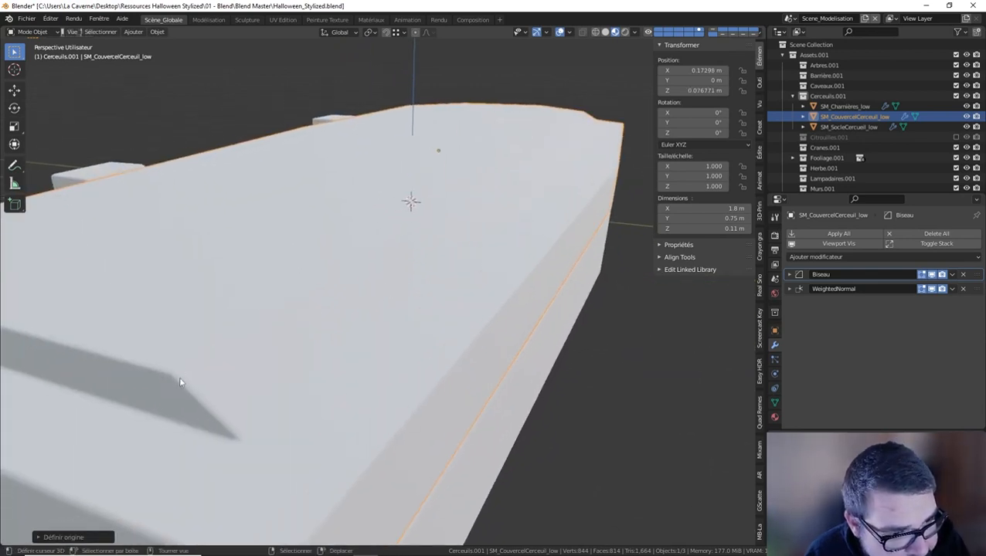
left_click(603, 33)
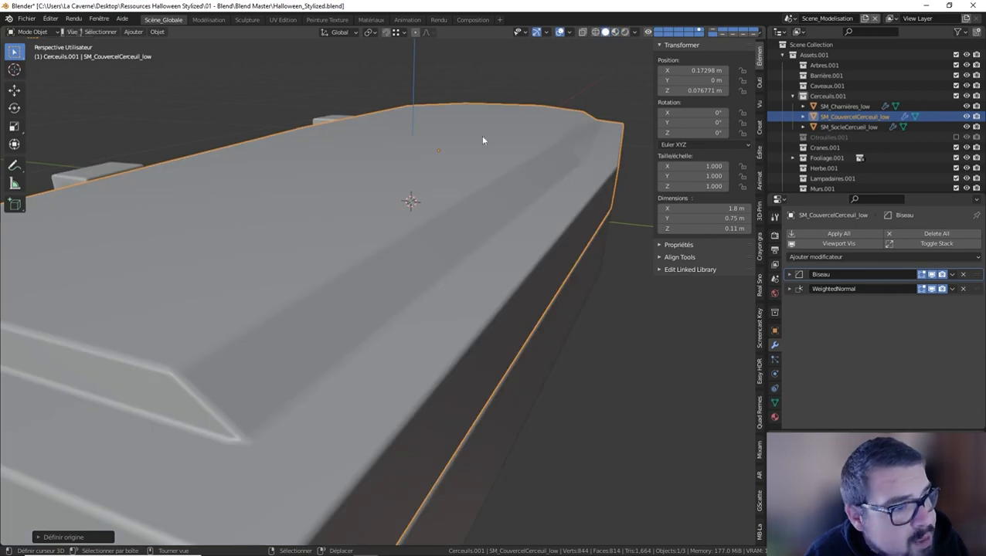
middle_click_drag(360, 210, 392, 197, "shift")
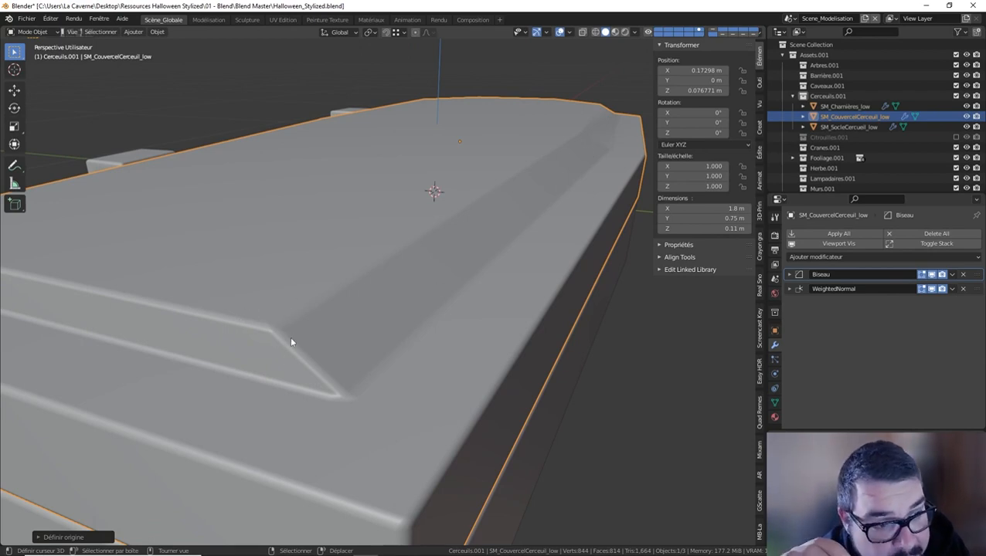
Expand the lid's Bevel modifier settings and try different limit angles, down to 0°
left_click(789, 275)
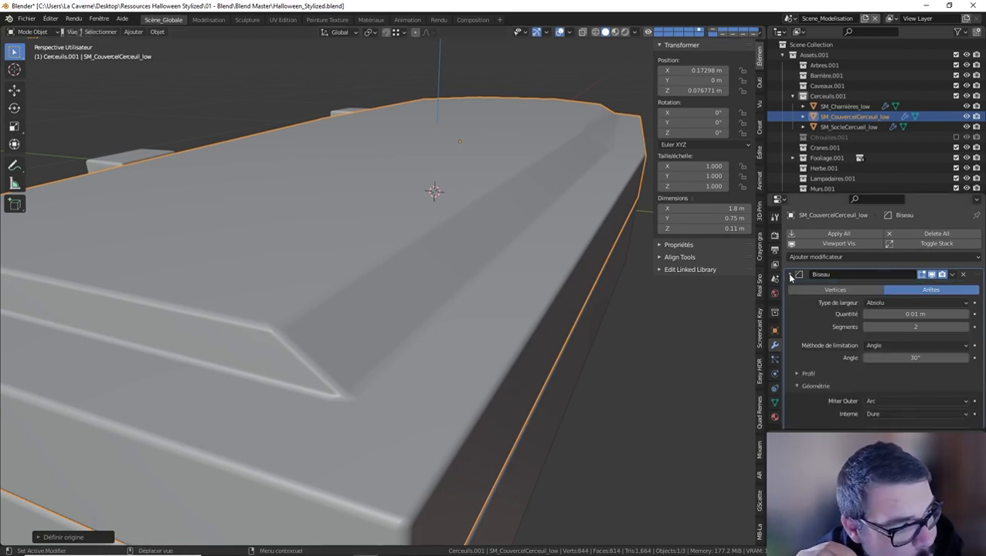
mouse_move(916, 358)
left_mouse_down()
mouse_move(954, 358)
mouse_move(935, 358)
left_mouse_up()
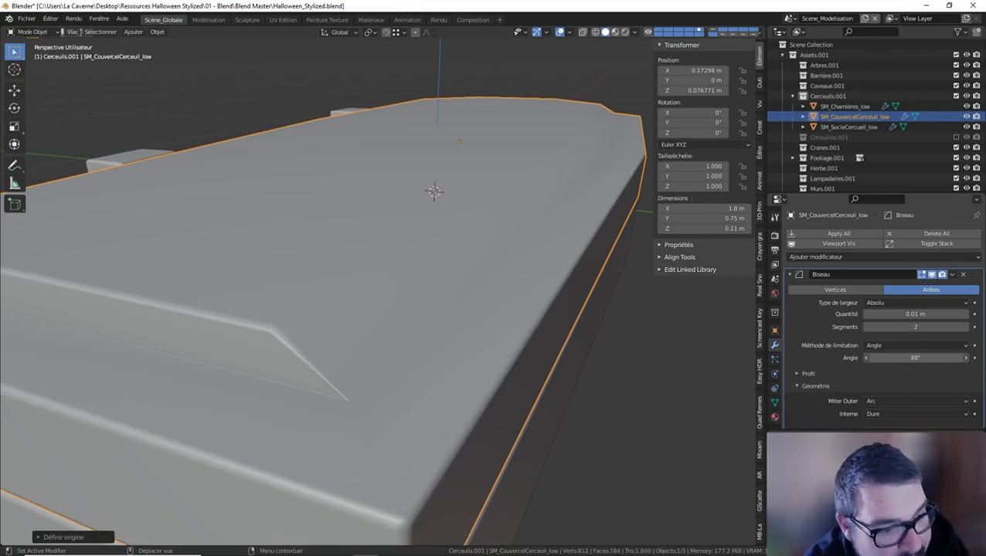
left_click_drag(920, 357, 915, 358)
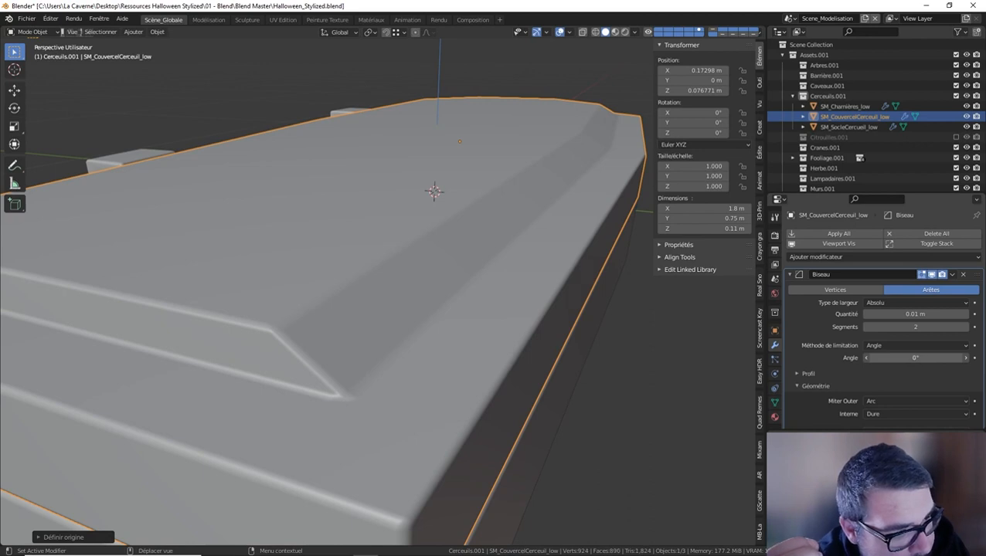
mouse_move(915, 358)
left_mouse_down()
mouse_move(926, 358)
mouse_move(909, 358)
left_mouse_up()
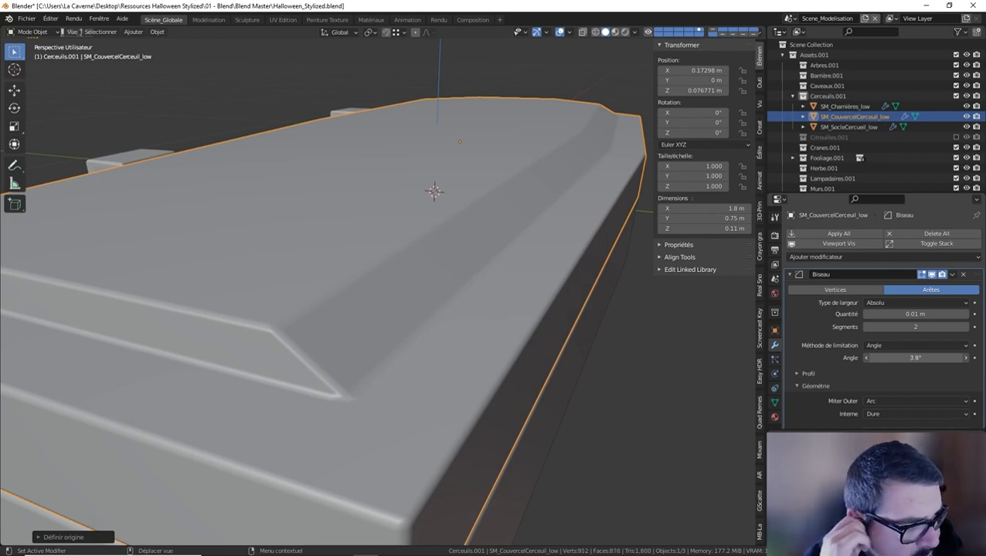
Try the Poids limit method on the lid's bevel, return to Angle and test a higher limit angle
left_click(943, 345)
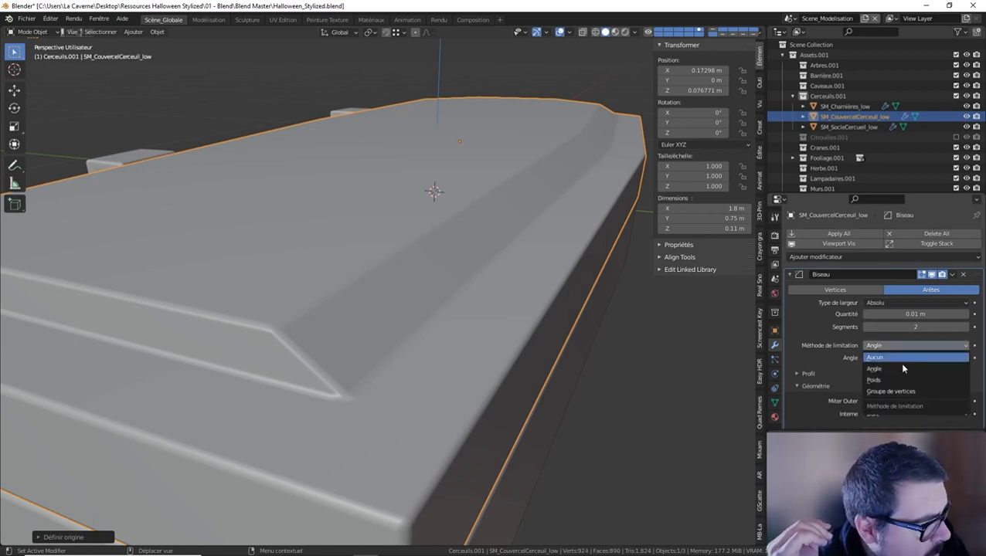
left_click(893, 381)
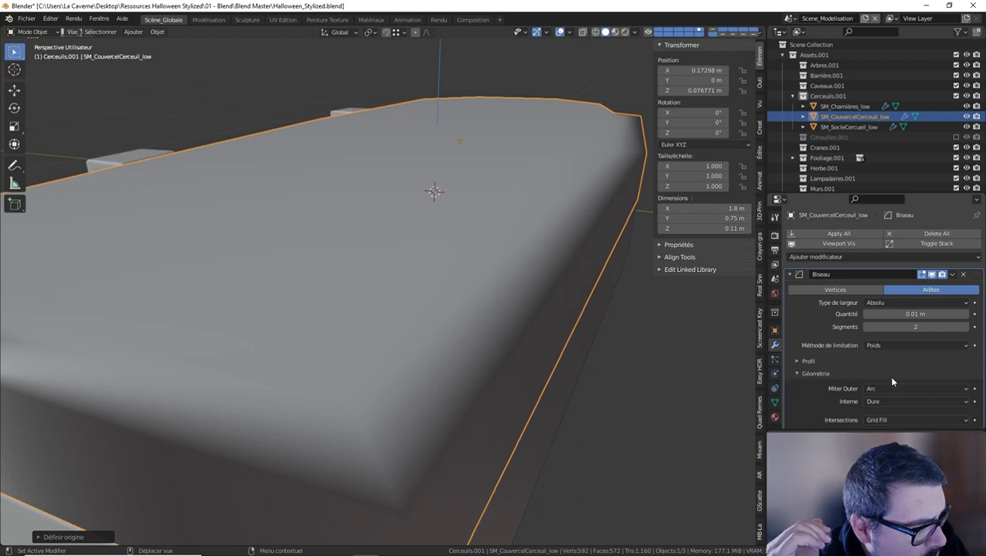
left_click(905, 346)
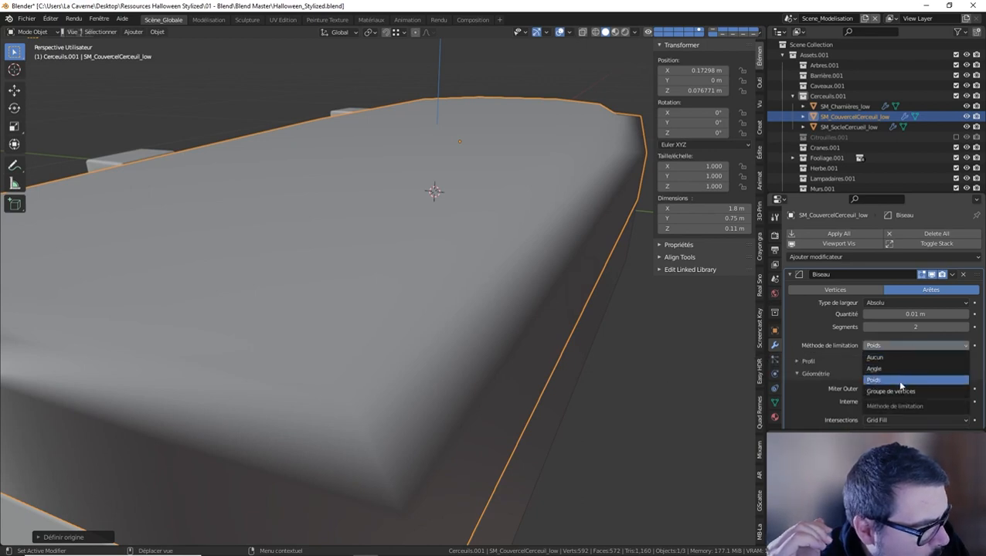
left_click(897, 370)
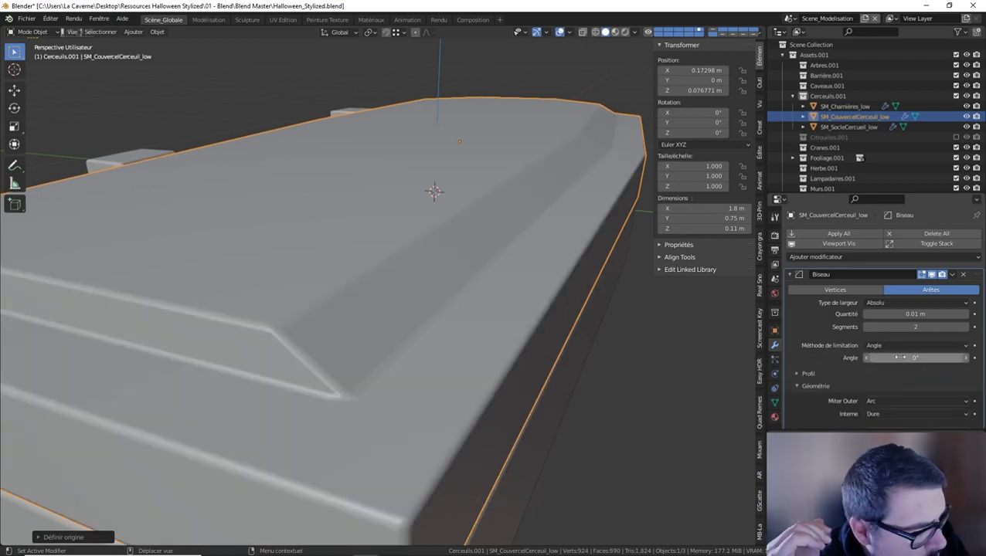
left_click_drag(900, 358, 953, 358)
Set the bevel's limit method to Groupe de vertices and show the lid's vertex group settings in Edit Mode
left_click(896, 345)
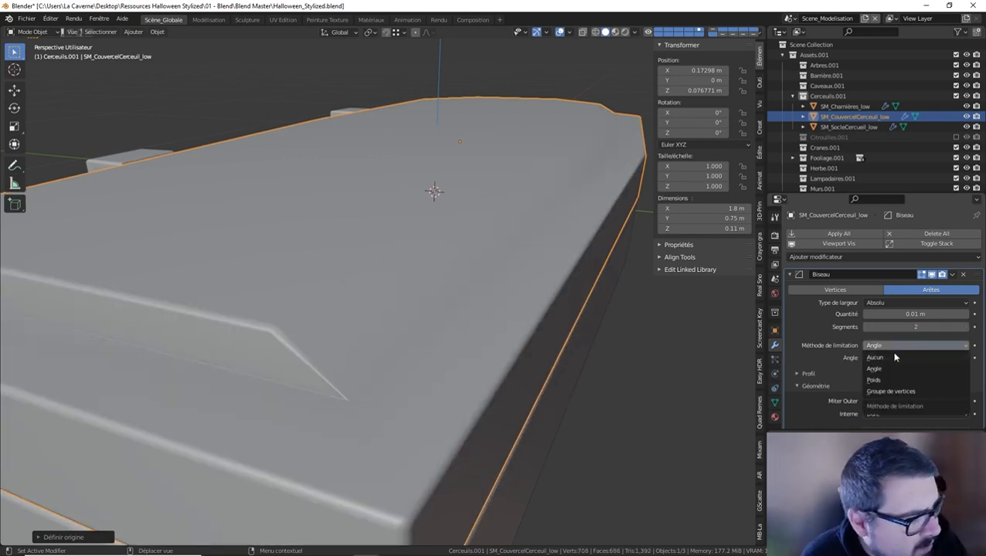
left_click(896, 394)
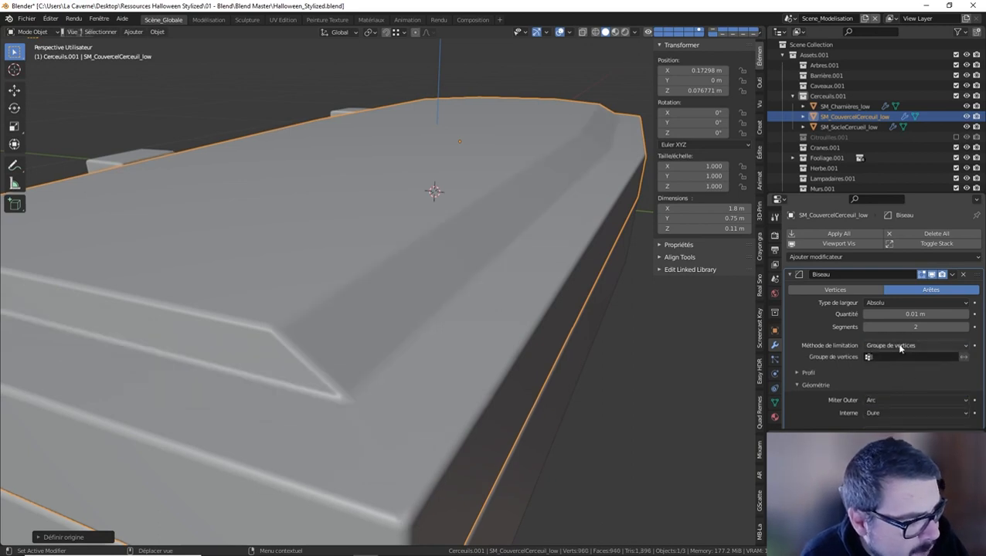
scroll(417, 282, "down", 5)
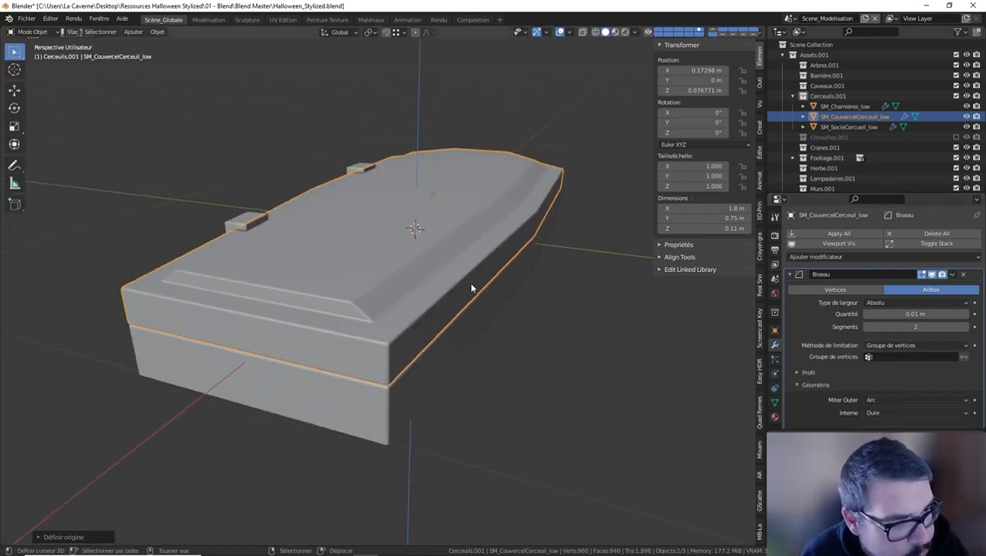
key("Tab")
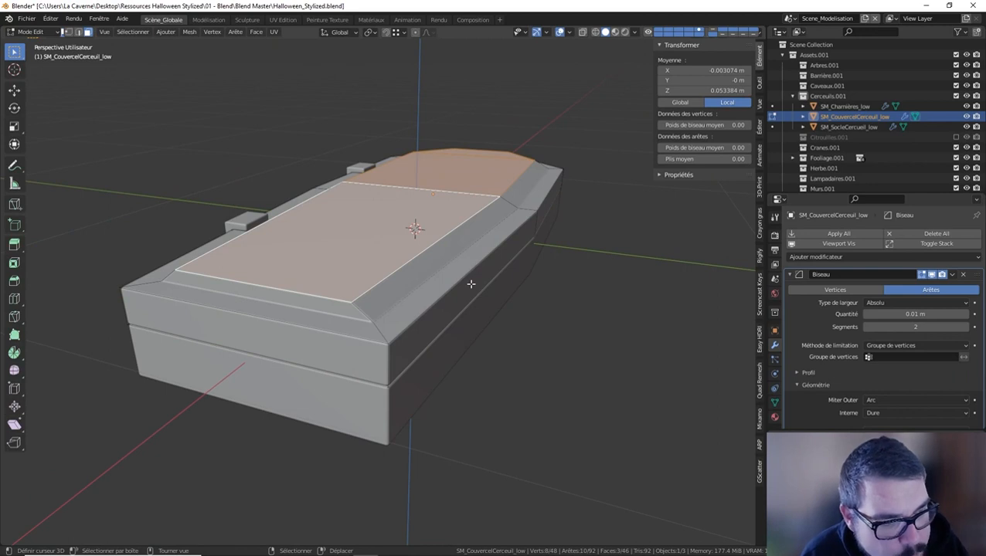
left_click(777, 400)
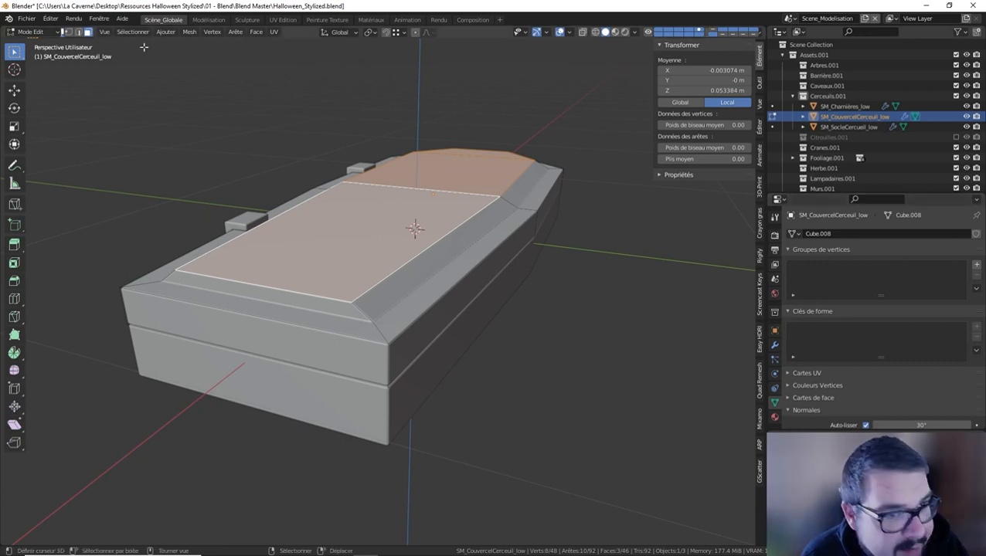
In edge selection mode, clear the selection and select all the edges around the top of the lid's raised panel
left_click(78, 31)
key("a")
left_click(402, 230)
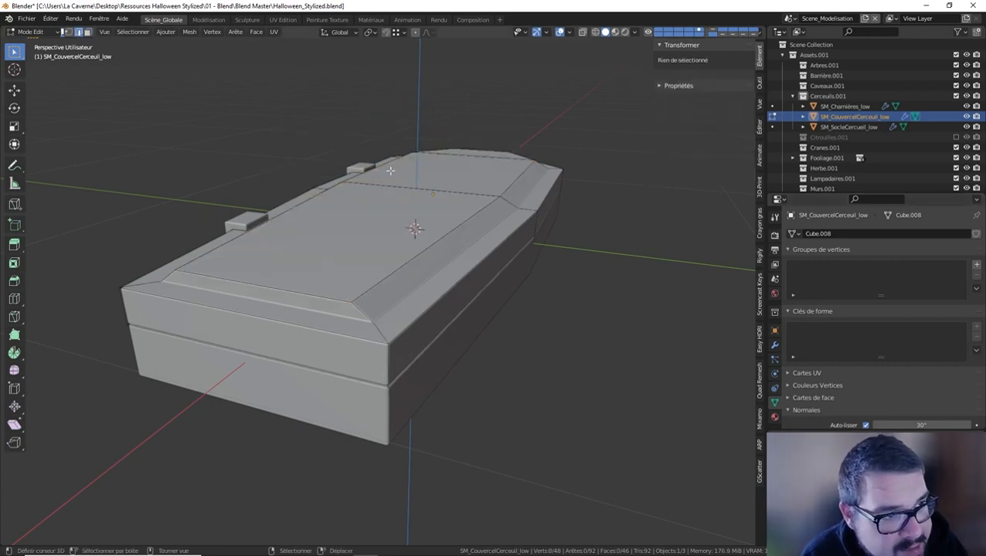
left_click(420, 250, "alt")
left_click(300, 283, "alt+shift")
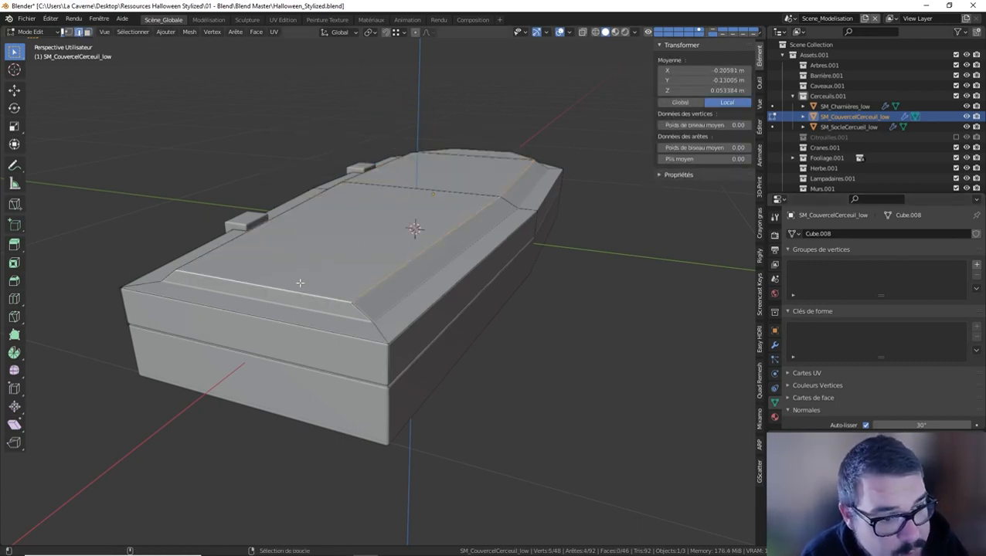
left_click(260, 247, "alt+shift")
middle_click_drag(507, 150, 449, 182)
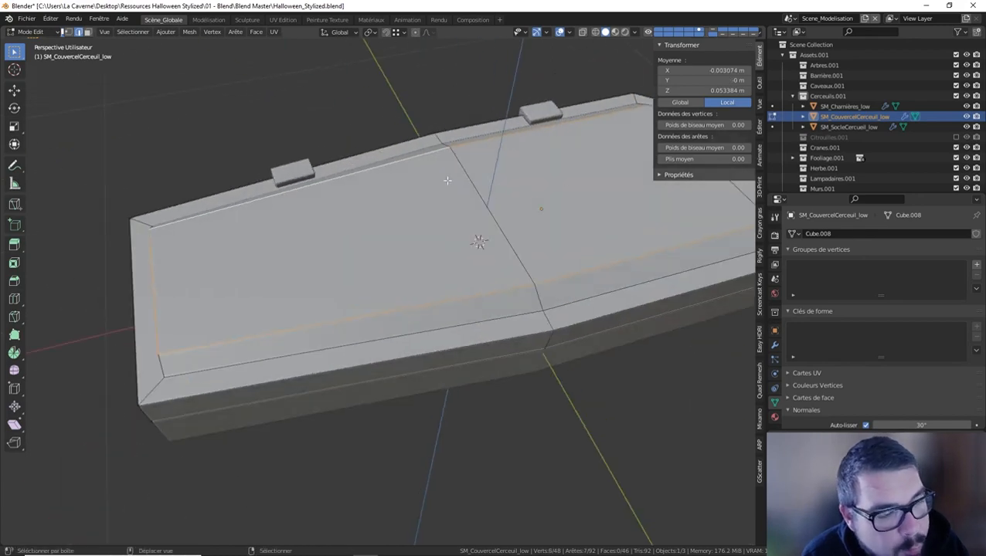
middle_click_drag(653, 173, 424, 192, "shift")
middle_click_drag(510, 165, 606, 266)
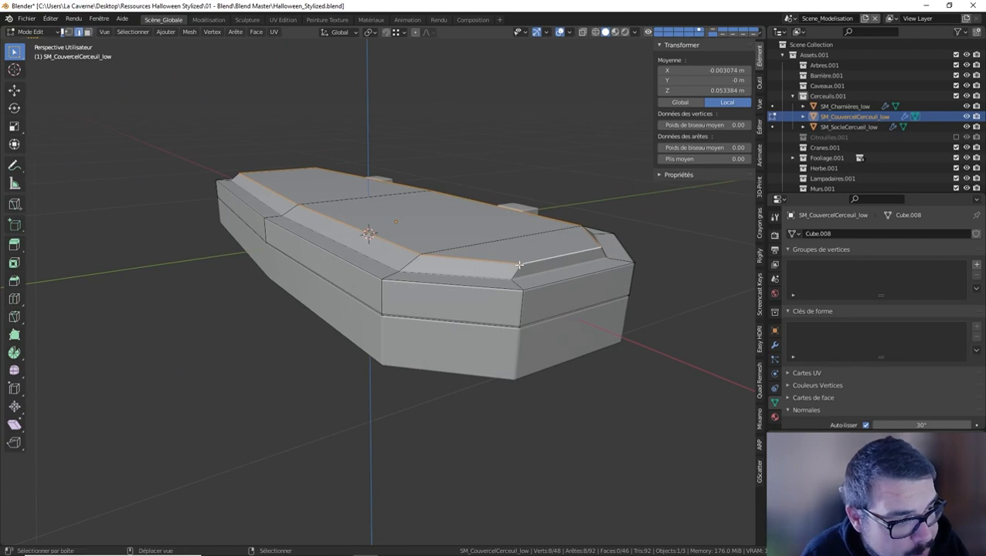
Add the raised panel's lower edge loop and its slanted corner edges to the selection
left_click(606, 267, "shift")
left_click(600, 255, "shift")
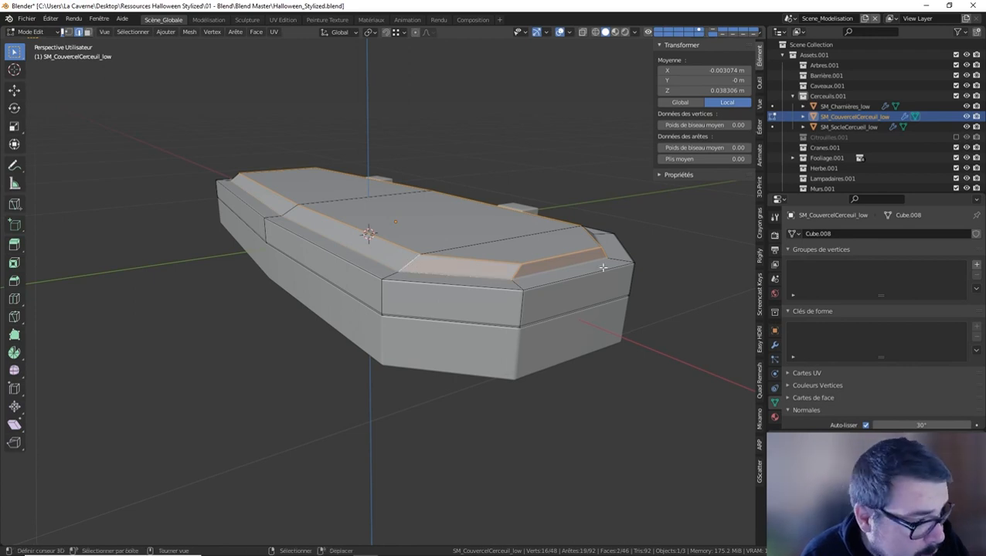
middle_click_drag(409, 261, 466, 286)
middle_click_drag(528, 284, 468, 286)
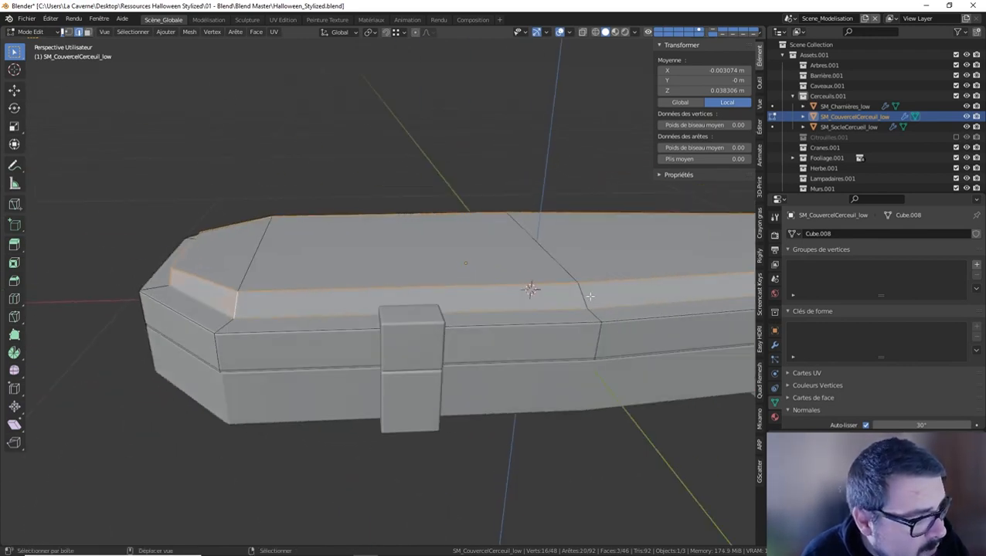
left_click(584, 297, "shift")
middle_click_drag(583, 297, 267, 298, "shift")
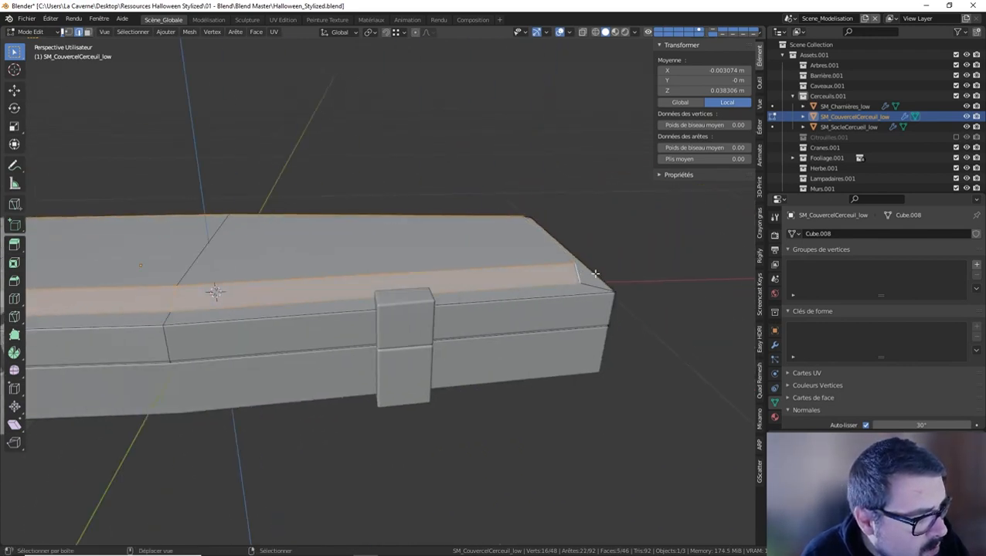
middle_click_drag(595, 273, 359, 326)
Isolate the lid in local view and add its outer upper edge loop and first vertical side edges to the selection
left_click(489, 308, "alt+shift")
key("KP_Divide")
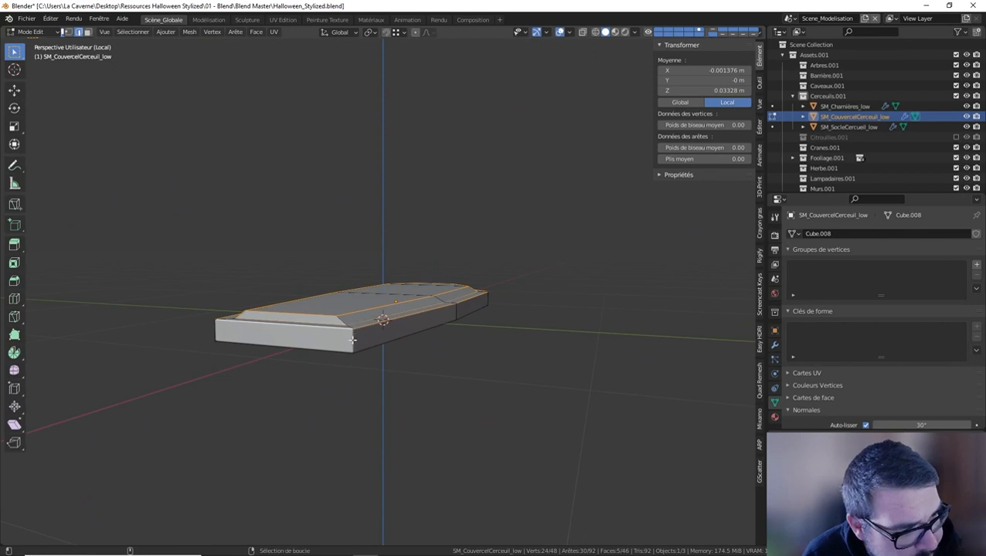
left_click(330, 349, "shift")
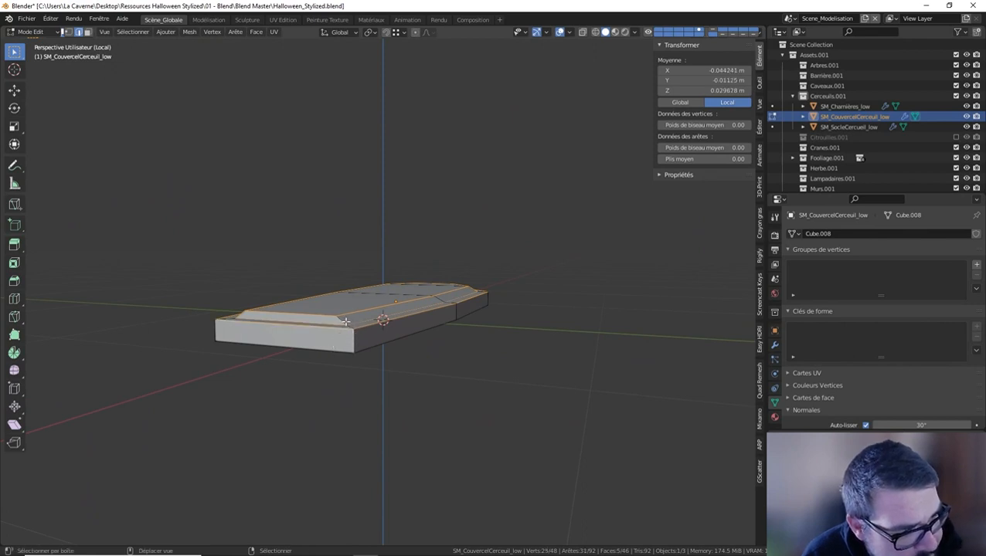
left_click(346, 321, "shift")
middle_click_drag(345, 320, 425, 318)
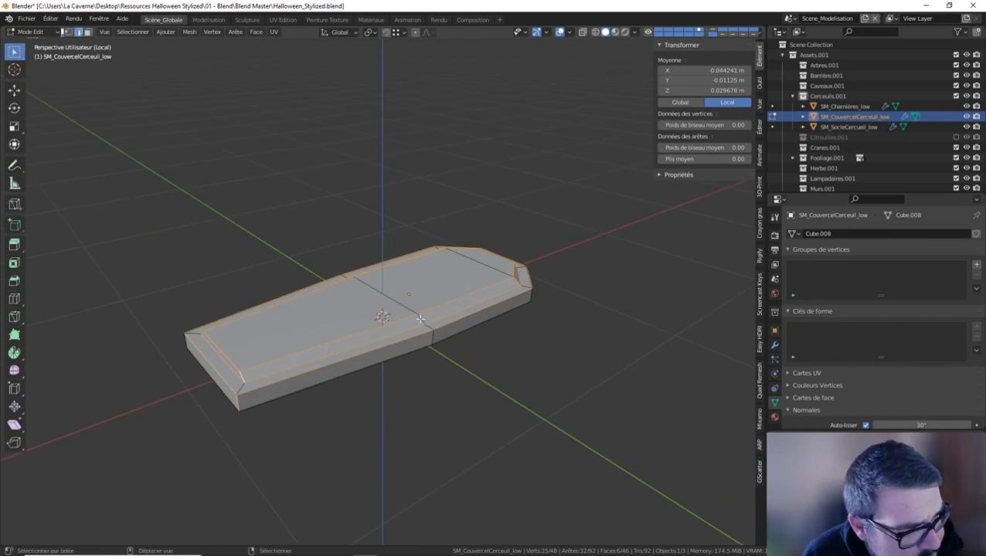
middle_click_drag(349, 285, 464, 286)
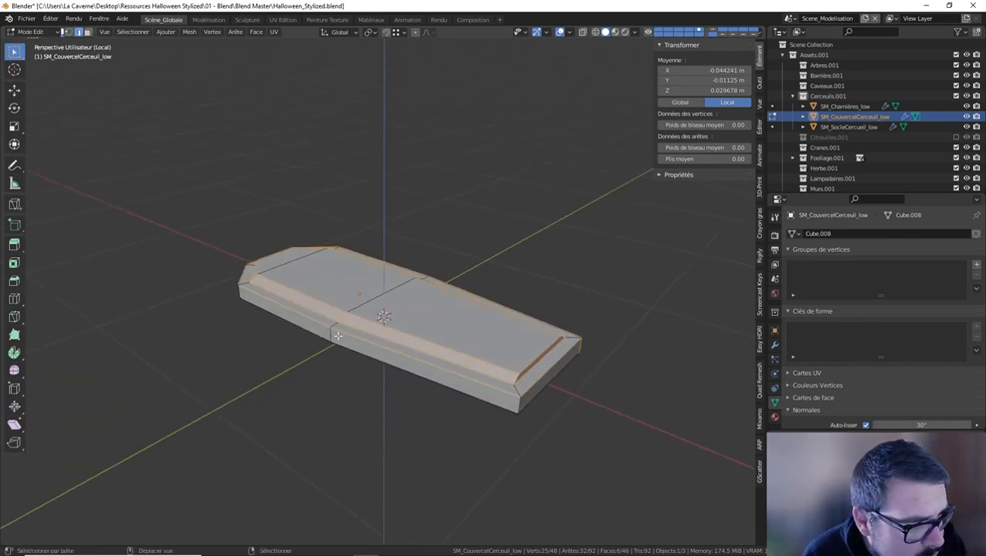
middle_click_drag(384, 319, 370, 340)
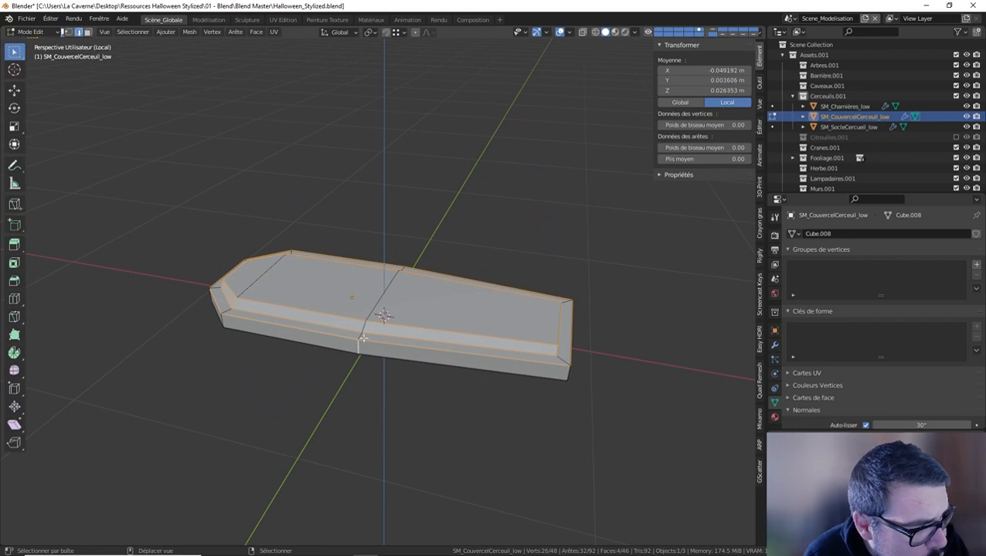
middle_click_drag(369, 327, 446, 329)
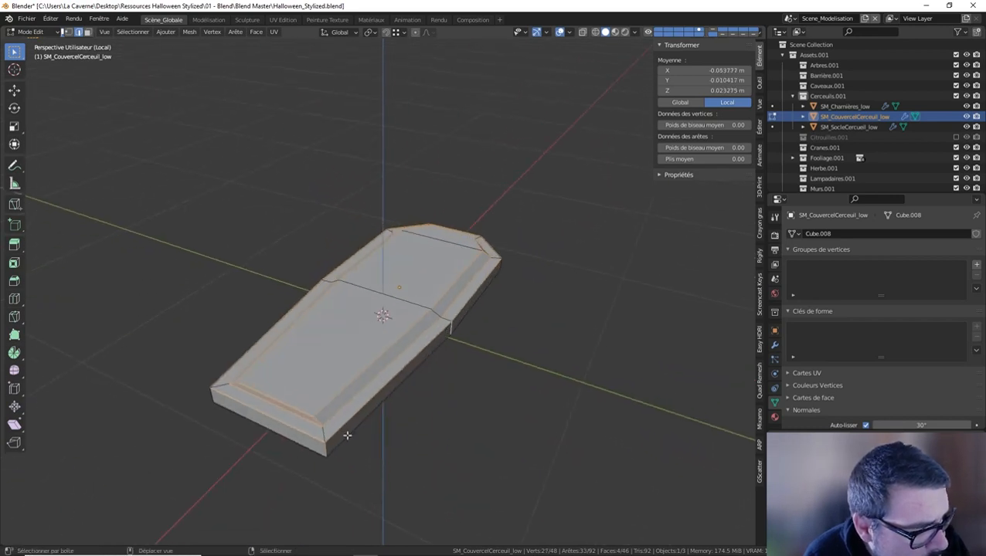
Add the lid's outer bottom edges and remaining vertical side edges to the selection, all around the coffin outline
left_click(348, 435, "shift")
left_click(289, 437, "shift")
middle_click_drag(499, 381, 414, 337)
left_click(471, 348, "shift")
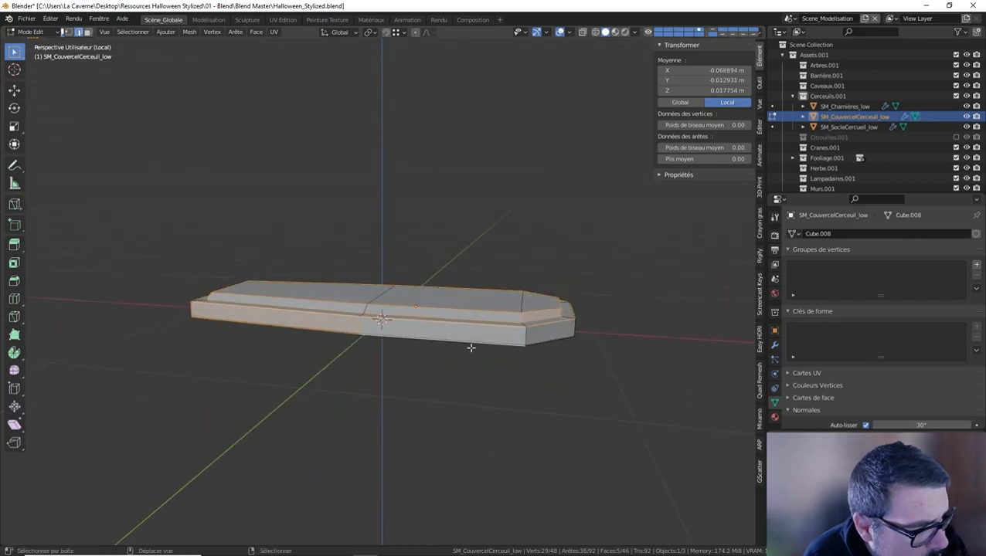
left_click(541, 342, "shift")
middle_click_drag(572, 334, 469, 379)
left_click(487, 365, "shift")
left_click(499, 357, "shift")
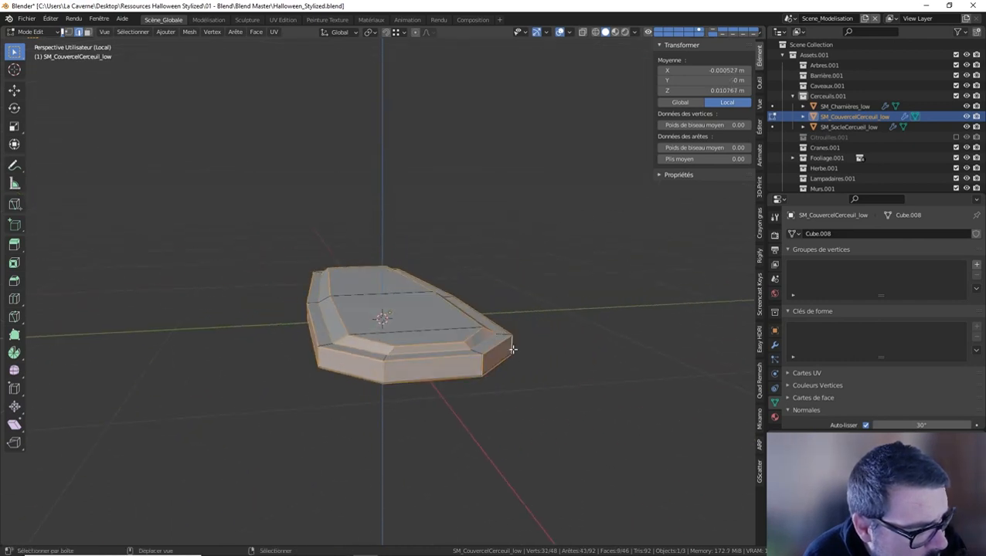
middle_click_drag(514, 352, 370, 358)
left_click(370, 358, "shift")
left_click(490, 328, "shift")
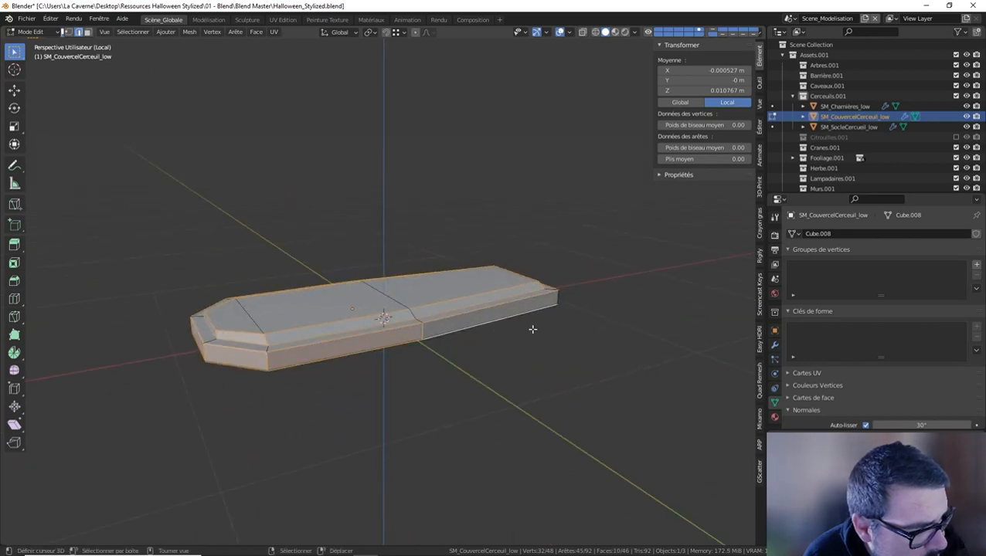
middle_click_drag(532, 330, 473, 330)
left_click(576, 357, "shift")
middle_click_drag(576, 356, 526, 310)
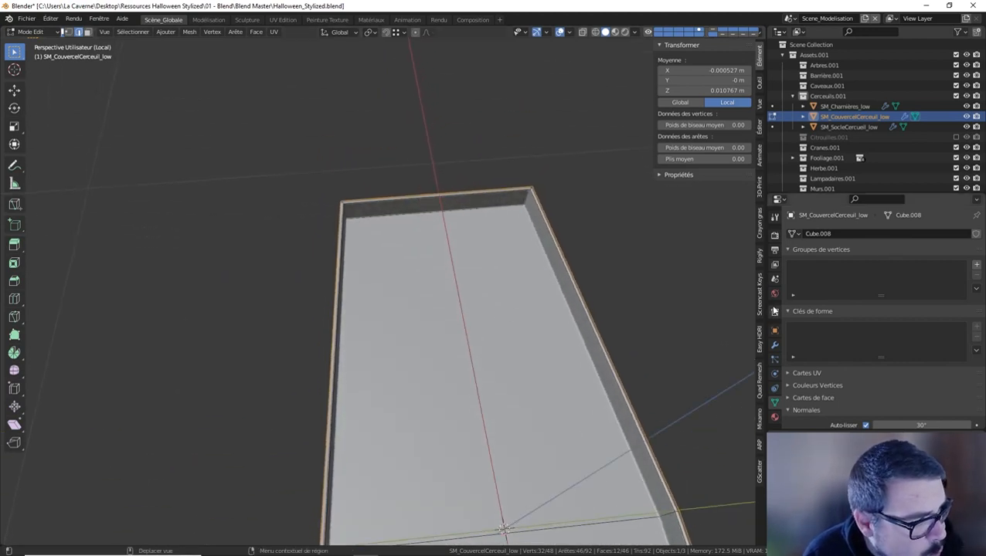
Turn off the bevel's viewport display and add the edges around the recessed floor of the lid's underside to the selection
left_click(776, 345)
left_click(922, 276)
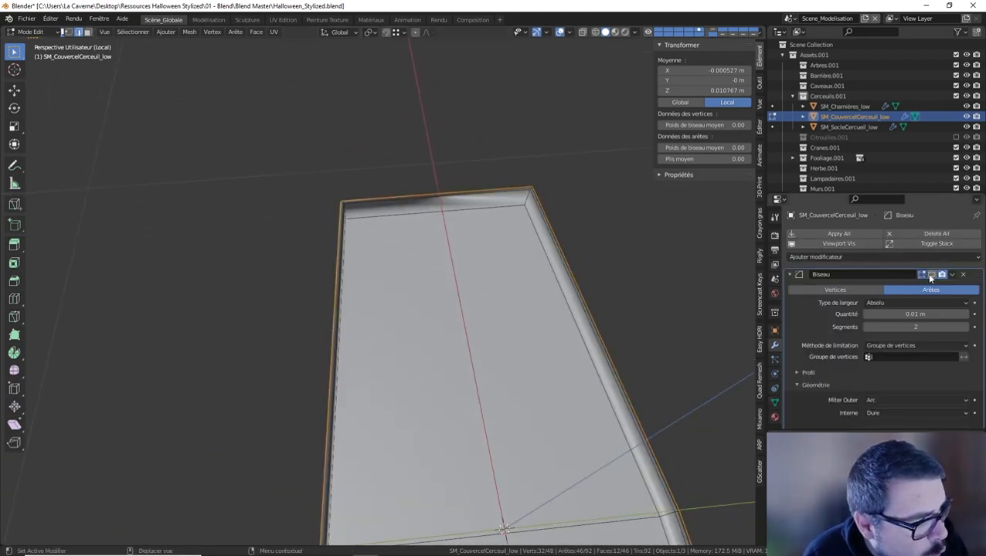
left_click(503, 210, "alt+shift")
left_click(533, 229, "alt+shift")
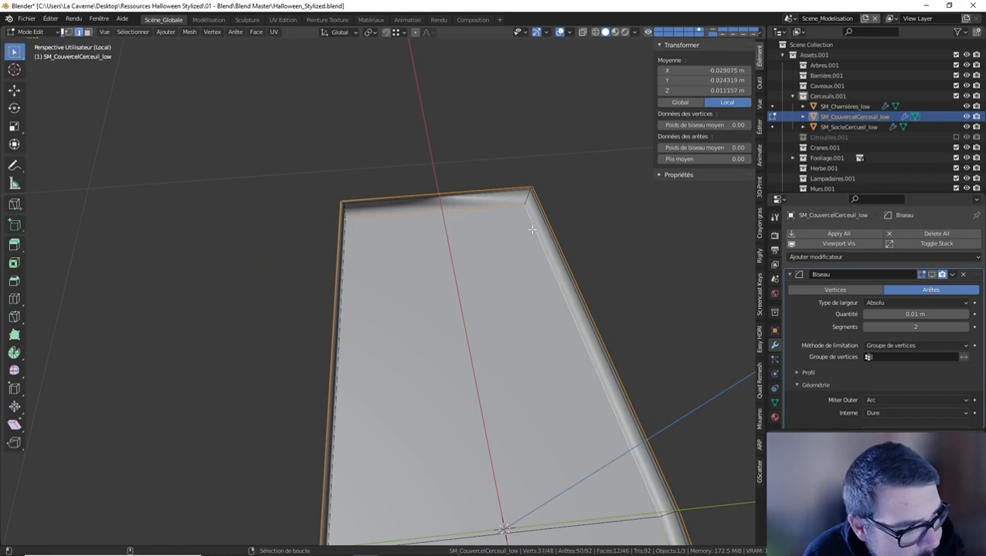
middle_click_drag(506, 295, 377, 271)
right_click(330, 214, "alt+shift")
middle_click_drag(330, 216, 486, 222, "shift")
Add the vertical corner edges of the underside recess and its inner rim edge loop to the selection
left_click(428, 207, "shift")
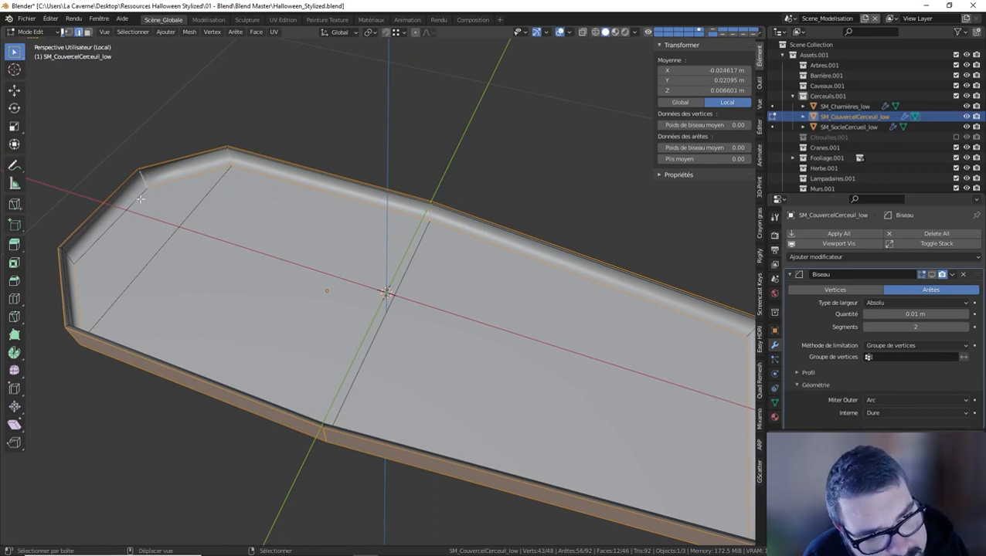
left_click(66, 242, "shift")
middle_click_drag(66, 243, 232, 260)
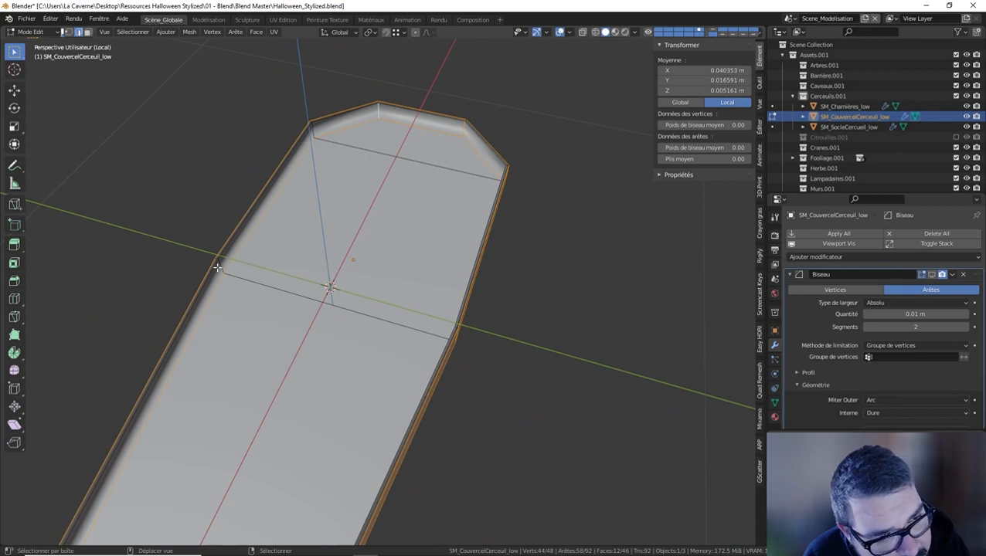
middle_click_drag(317, 145, 240, 255)
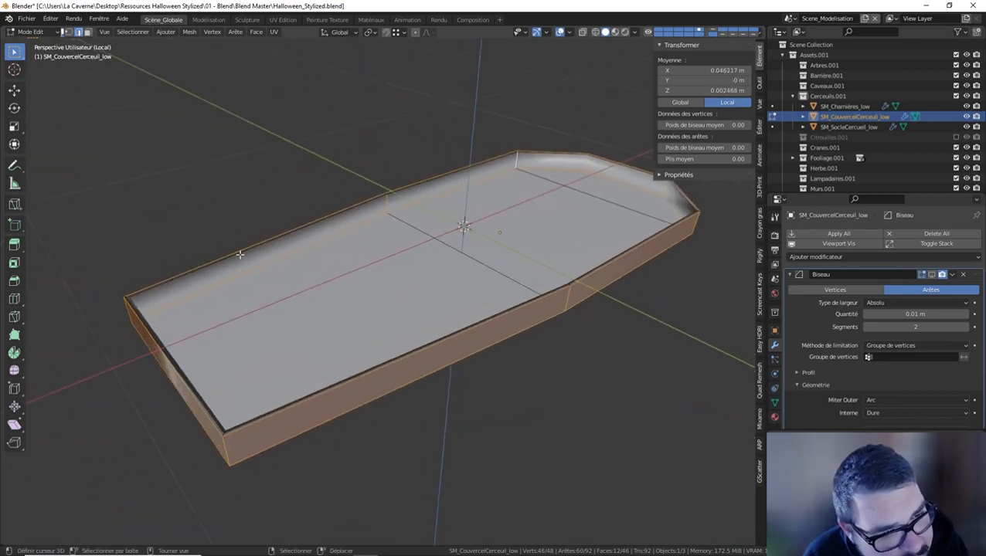
left_click(197, 272, "alt+shift")
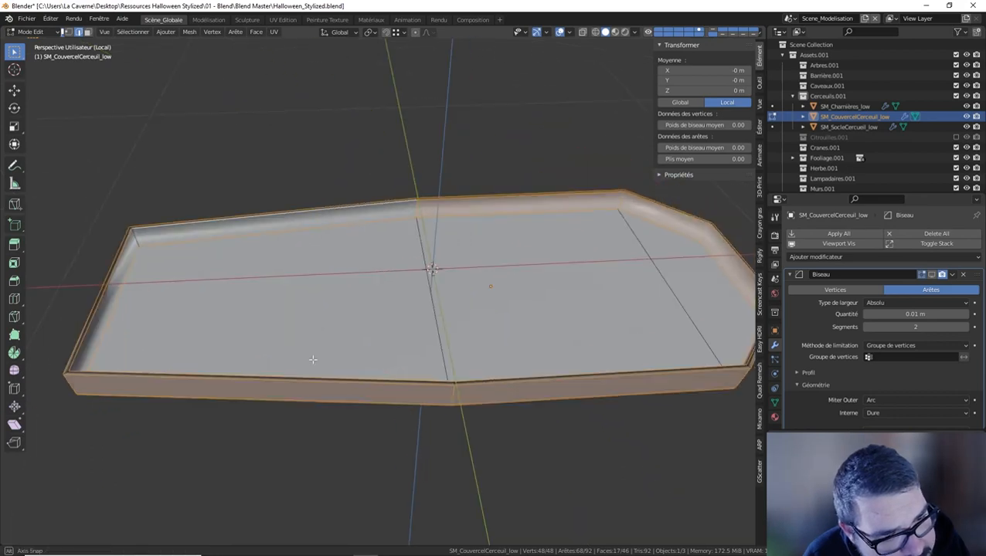
middle_click_drag(313, 359, 303, 359)
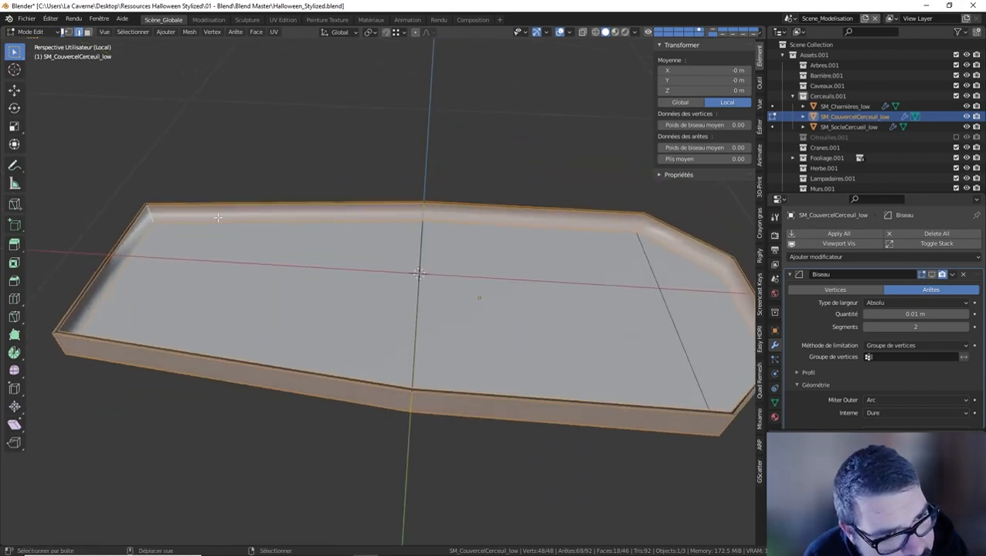
middle_click_drag(154, 220, 282, 143)
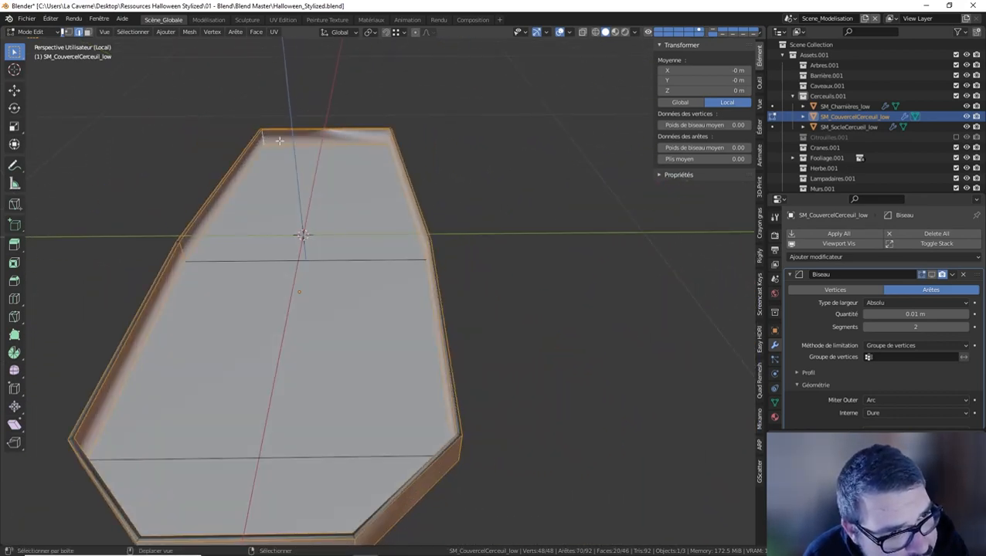
mouse_move(302, 177)
middle_mouse_down()
mouse_move(255, 176)
mouse_move(282, 179)
middle_mouse_up()
middle_click_drag(264, 247, 355, 230)
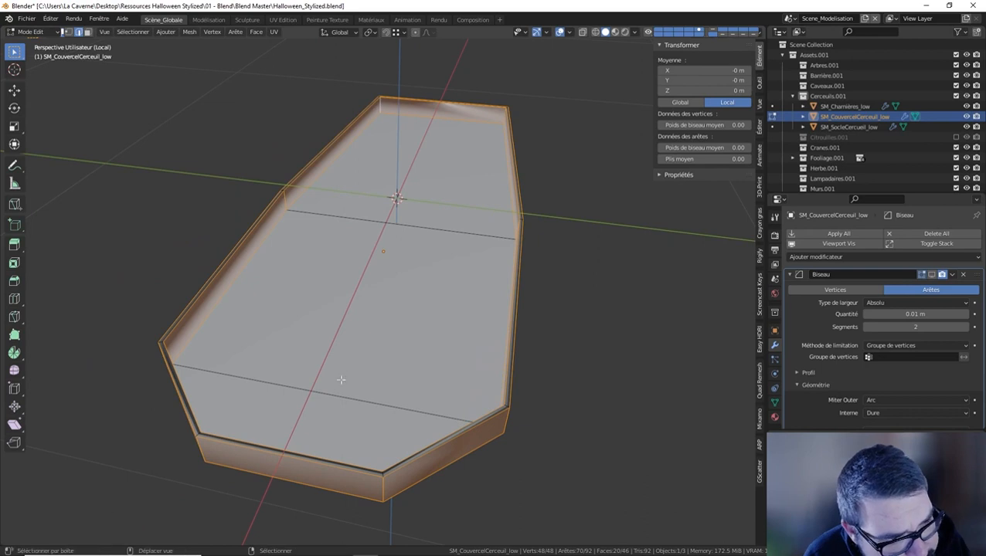
Add the short edges crossing the lid's rim at the wide-end corners and at one mid-length corner to the selection
middle_click_drag(340, 378, 386, 333)
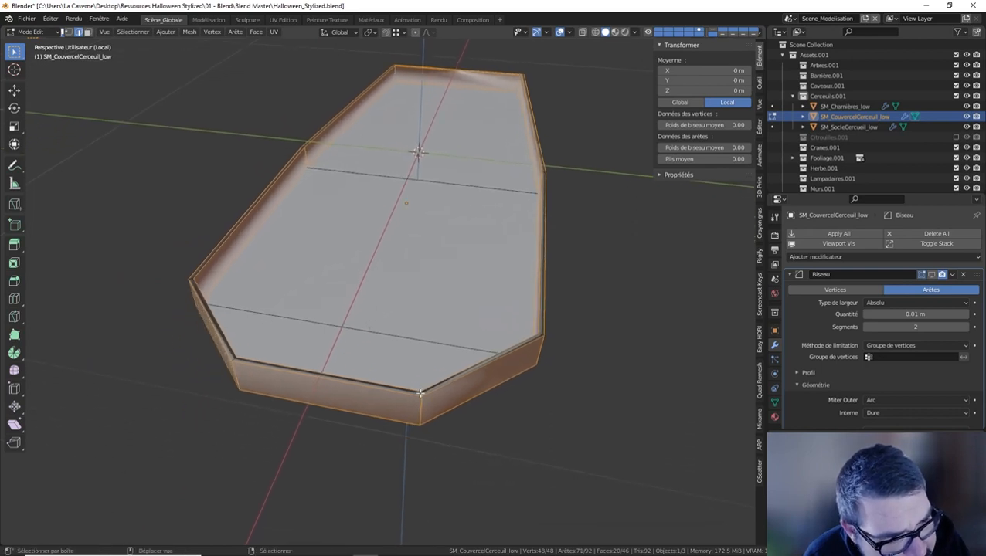
left_click(235, 358, "shift")
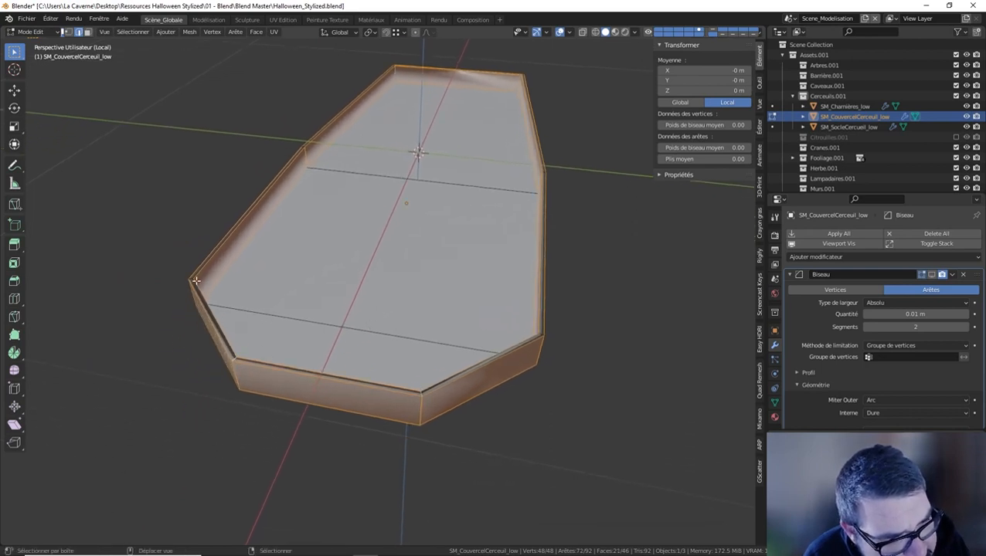
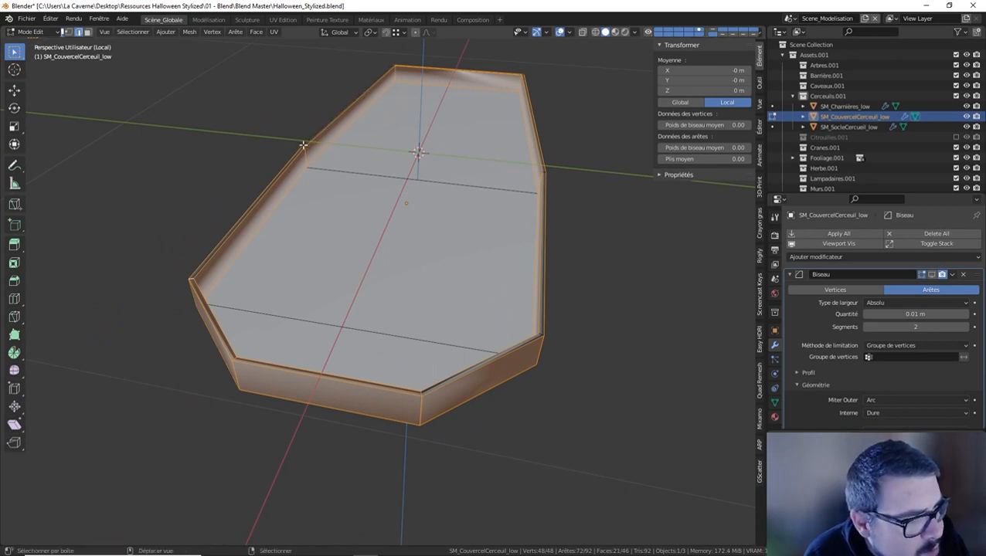
middle_click_drag(328, 138, 371, 248, "shift")
middle_click_drag(371, 248, 385, 289)
scroll(385, 289, "up", 4)
left_click(314, 280, "shift")
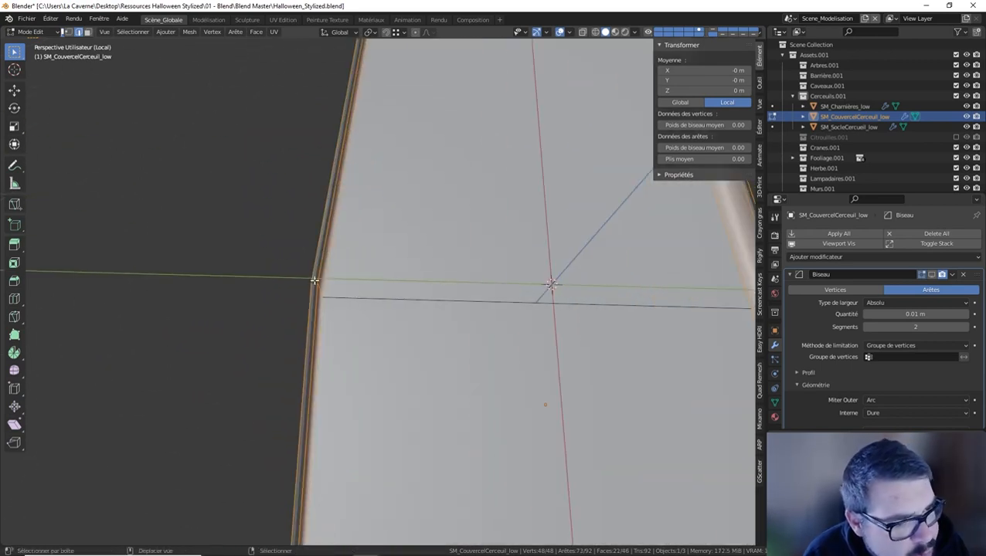
left_click(317, 278, "shift")
left_click(316, 279, "shift")
left_click(314, 297, "shift")
Add the short rim edges at the opposite mid-length corner and at both narrow-end corners to the selection
middle_click_drag(661, 311, 320, 295, "shift")
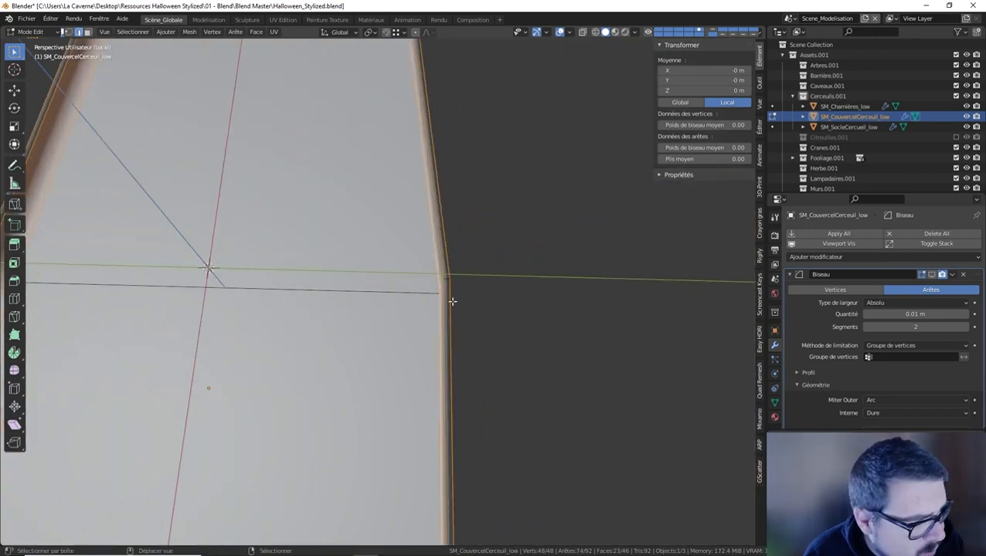
middle_click_drag(428, 139, 461, 405, "shift")
middle_click_drag(462, 160, 470, 241, "shift")
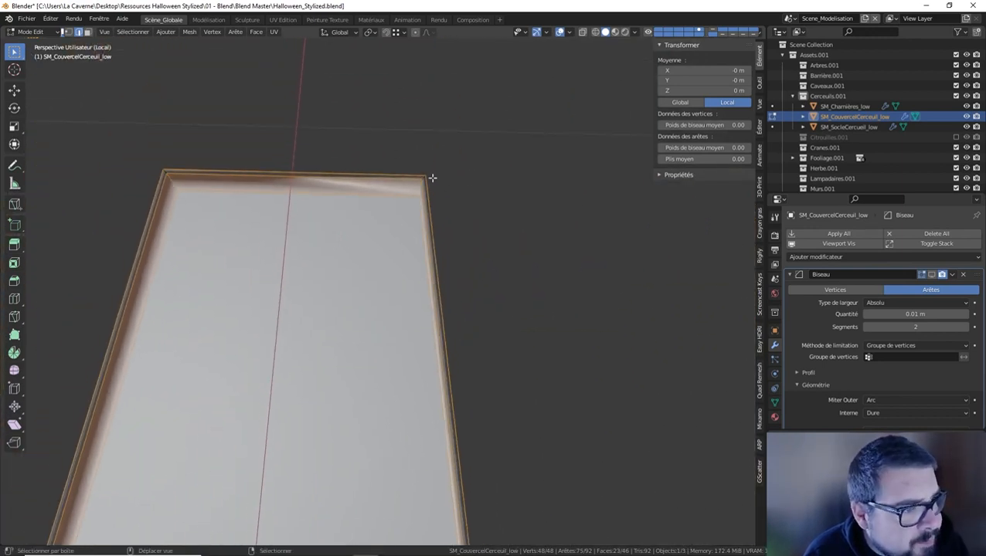
right_click(165, 171, "shift")
key("ctrl+z")
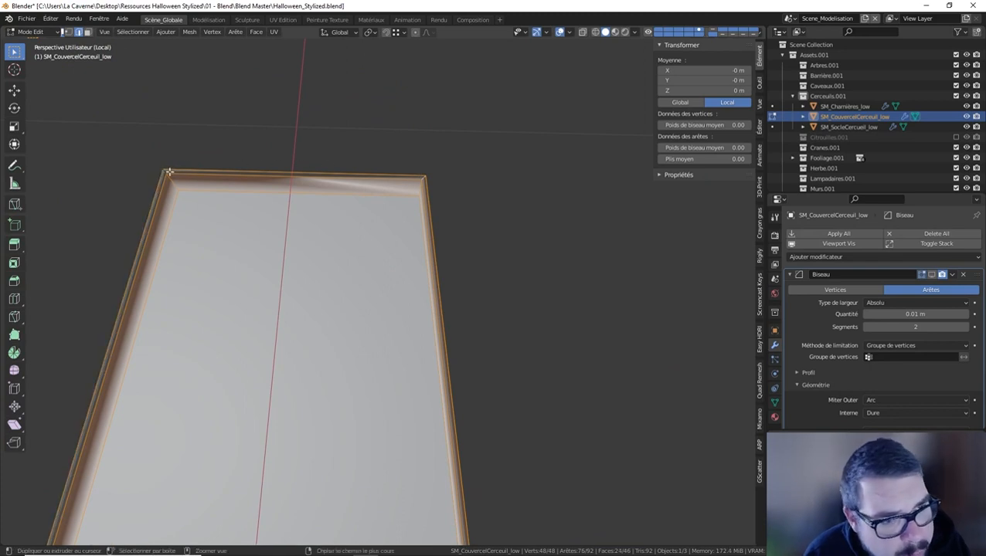
right_click(283, 174, "shift")
middle_click_drag(284, 176, 398, 198)
scroll(288, 294, "down", 5)
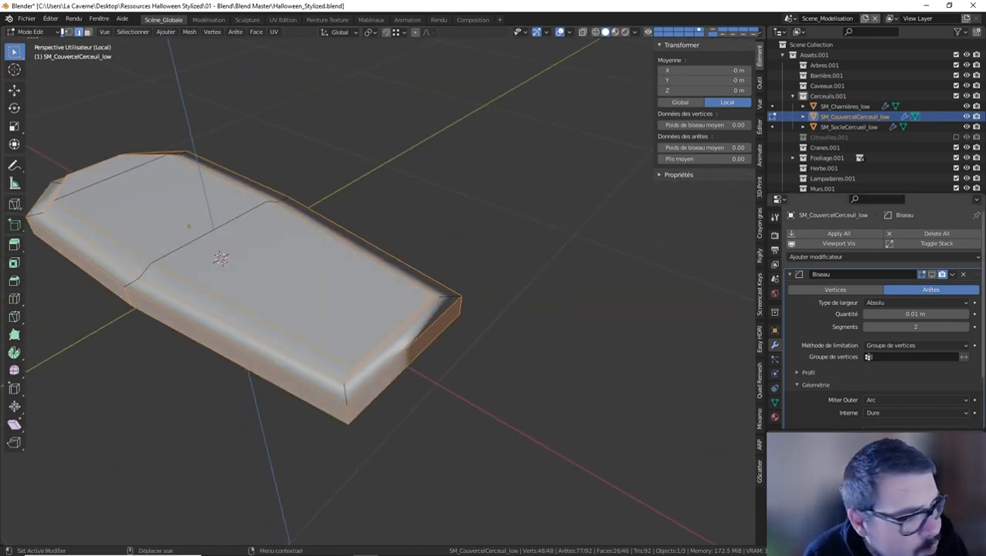
Create a vertex group named Biseau, assign the selected edges to it, and leave edit mode
left_click(775, 403)
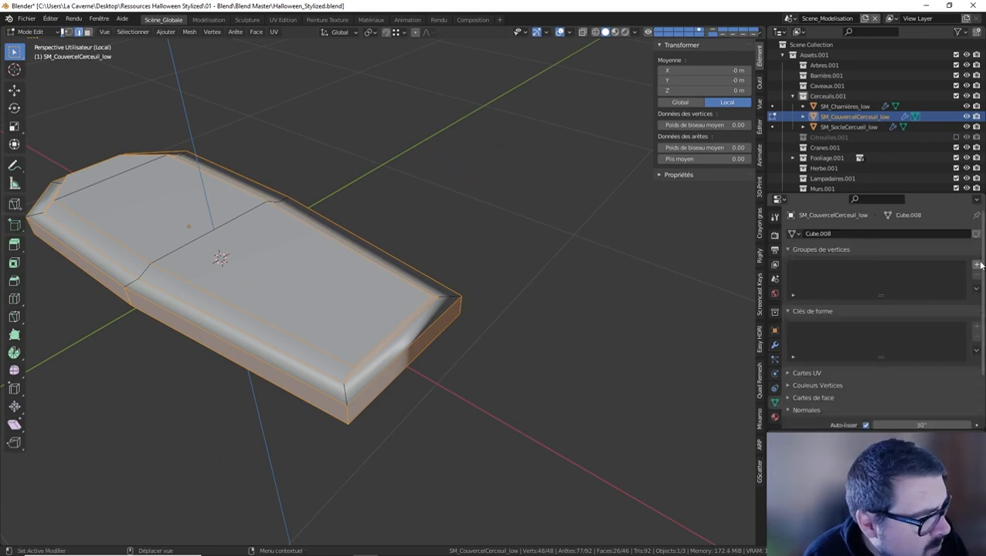
type("B")
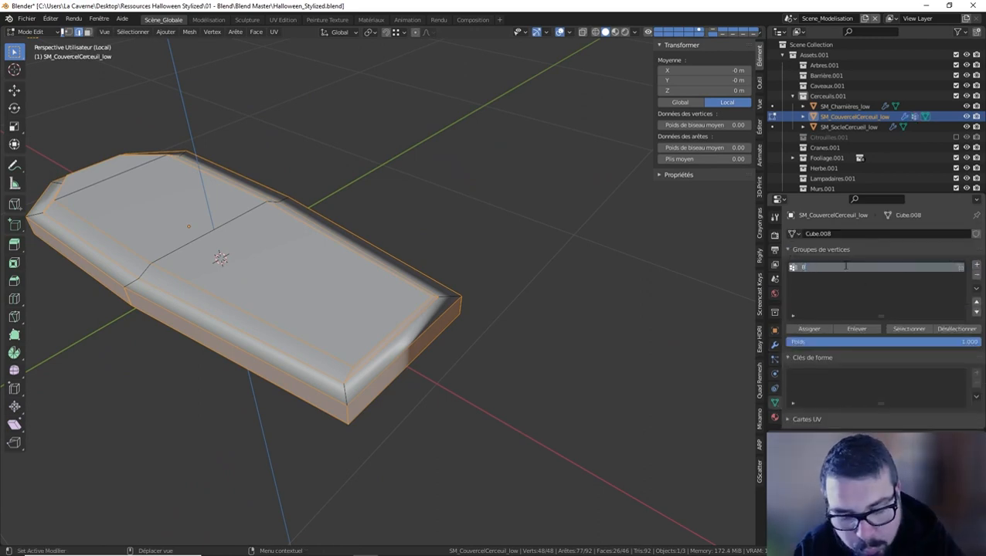
type("iseau")
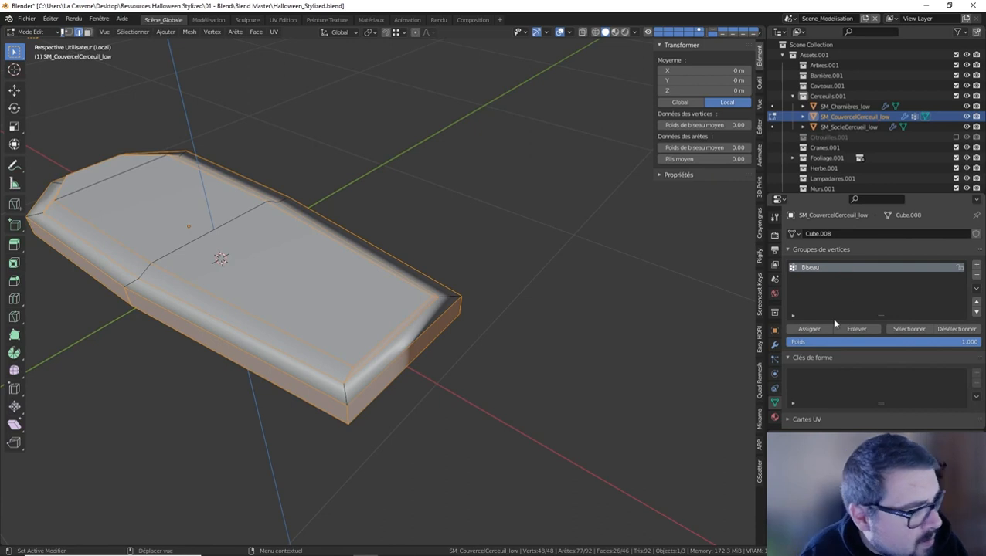
left_click(811, 329)
key("Tab")
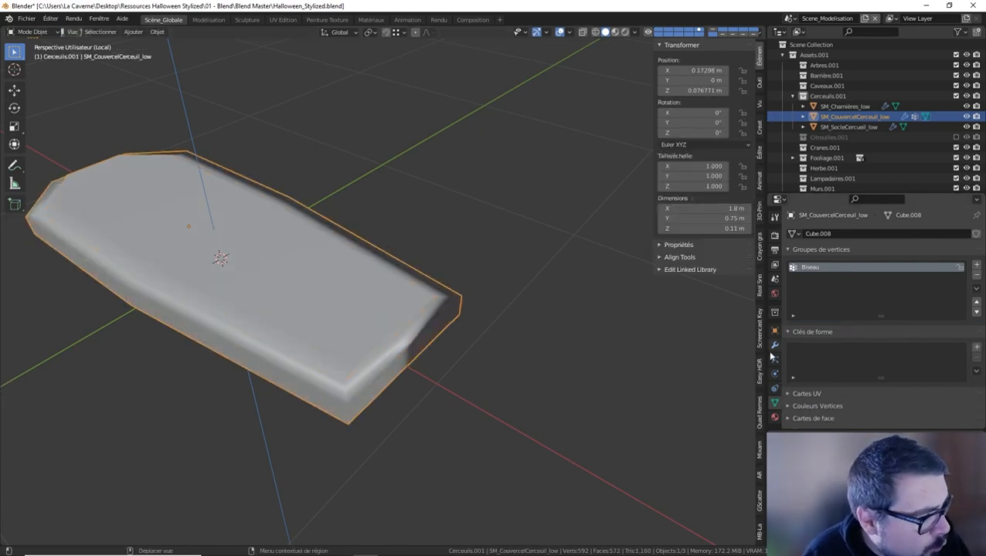
Limit the lid's bevel modifier to the Biseau vertex group and turn its viewport display back on
left_click(774, 346)
left_click(906, 356)
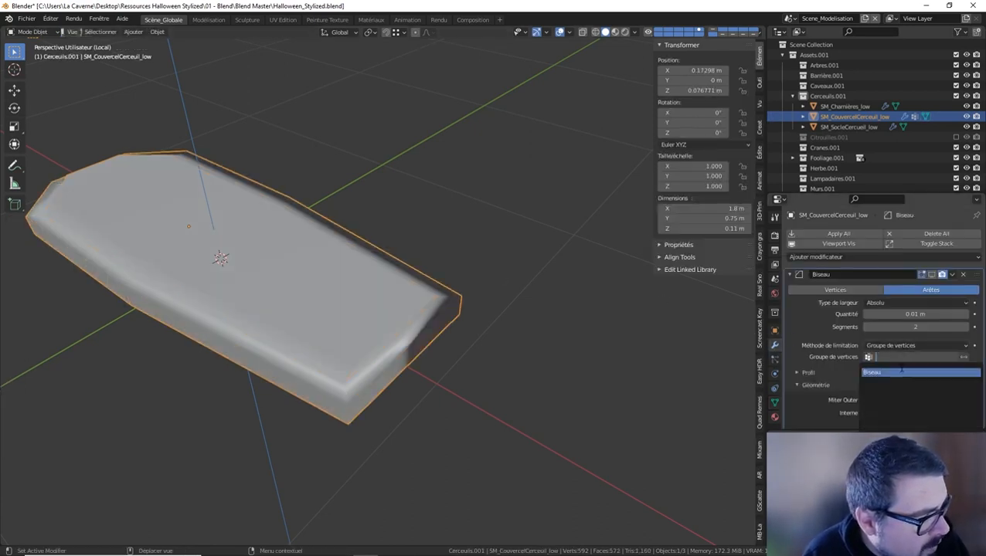
left_click(898, 372)
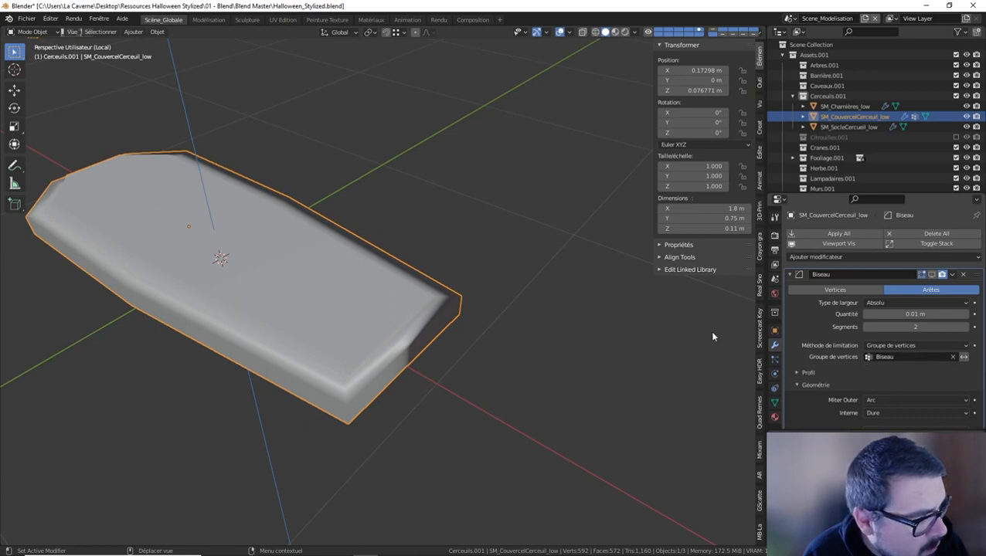
middle_click_drag(494, 309, 440, 294)
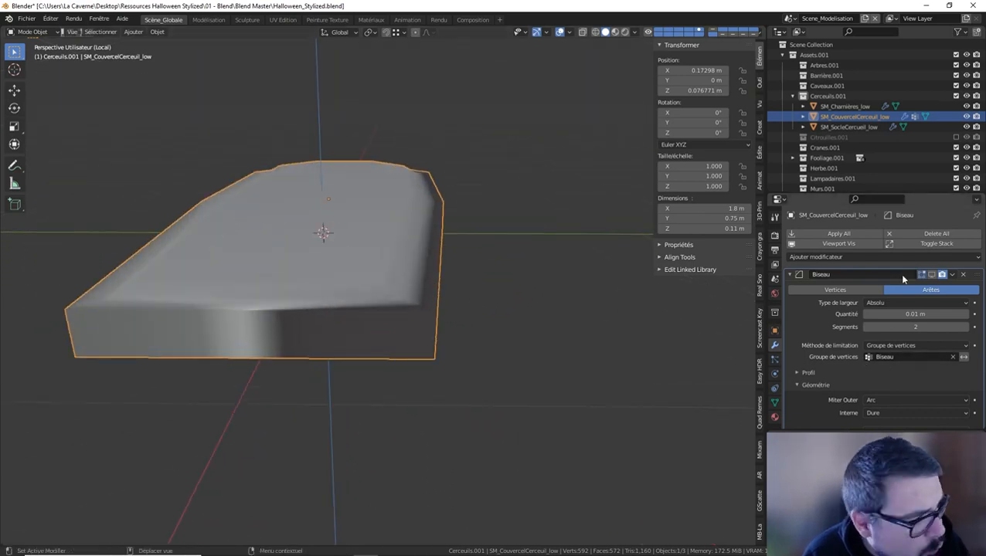
left_click(932, 274)
middle_click_drag(606, 277, 463, 328)
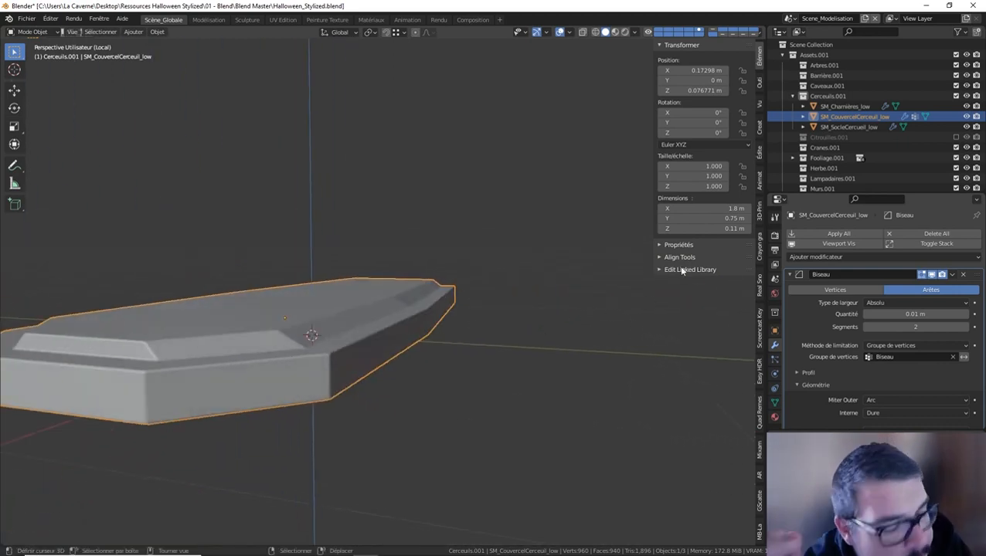
Collapse the lid's bevel and WeightedNormal modifier settings, exit local view, and select the coffin base
left_click(790, 278)
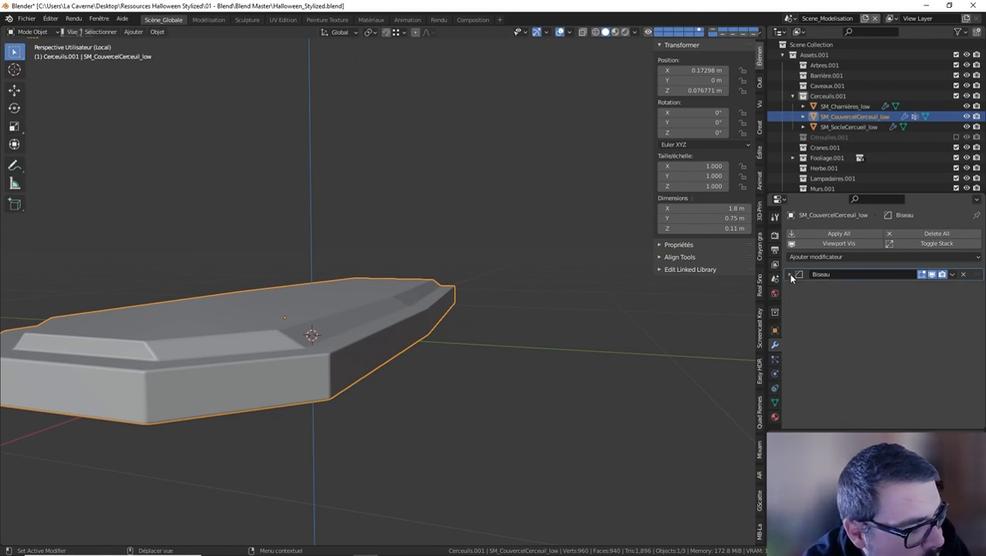
left_click(792, 289)
left_click(792, 289)
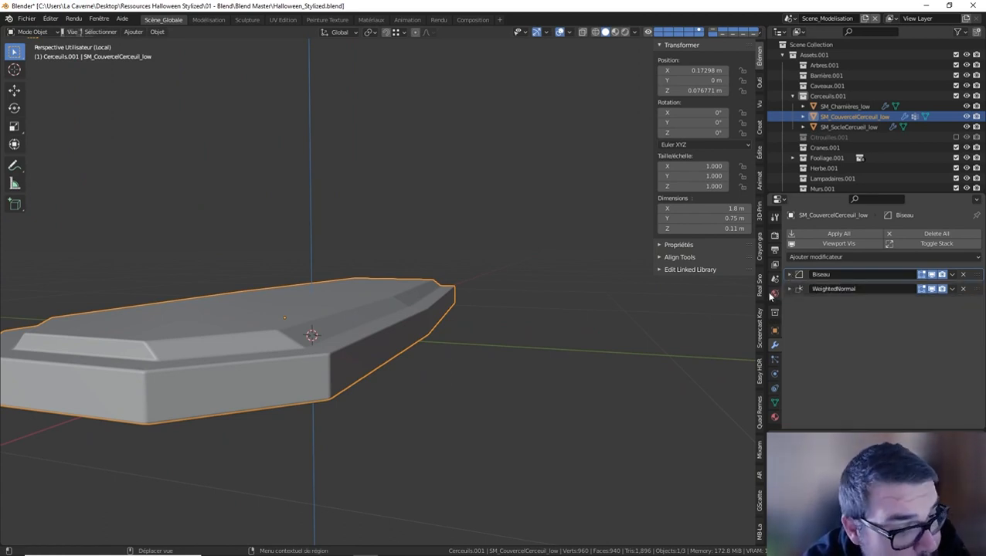
key("KP_Divide")
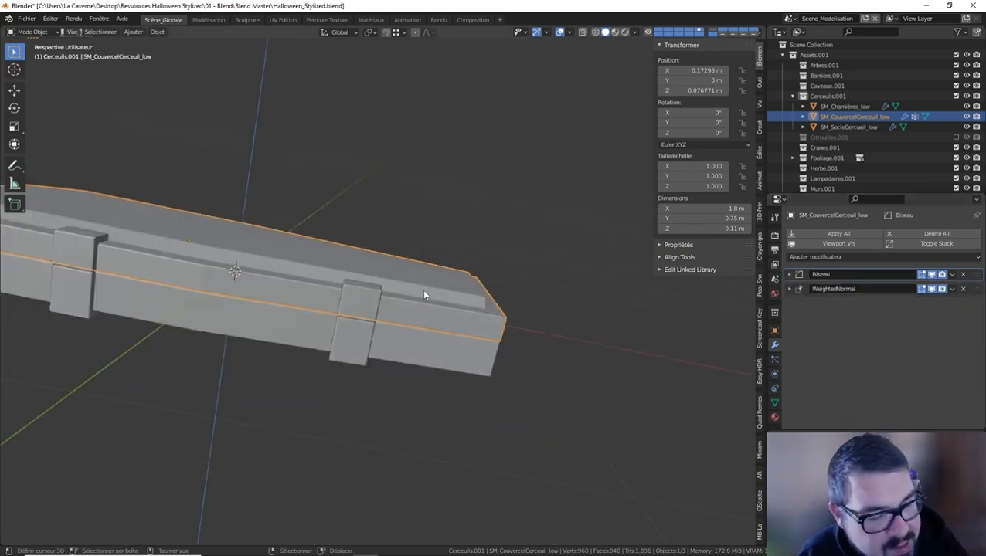
middle_click_drag(358, 366, 437, 337)
left_click(378, 325)
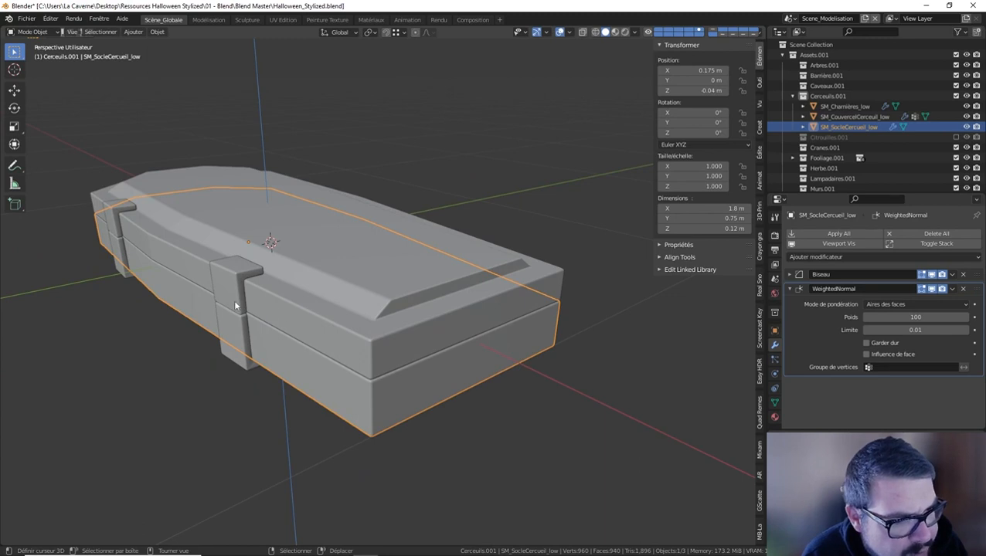
middle_click_drag(235, 306, 263, 305)
Open the hinges object in edit mode and clear its mesh selection
left_click(314, 298)
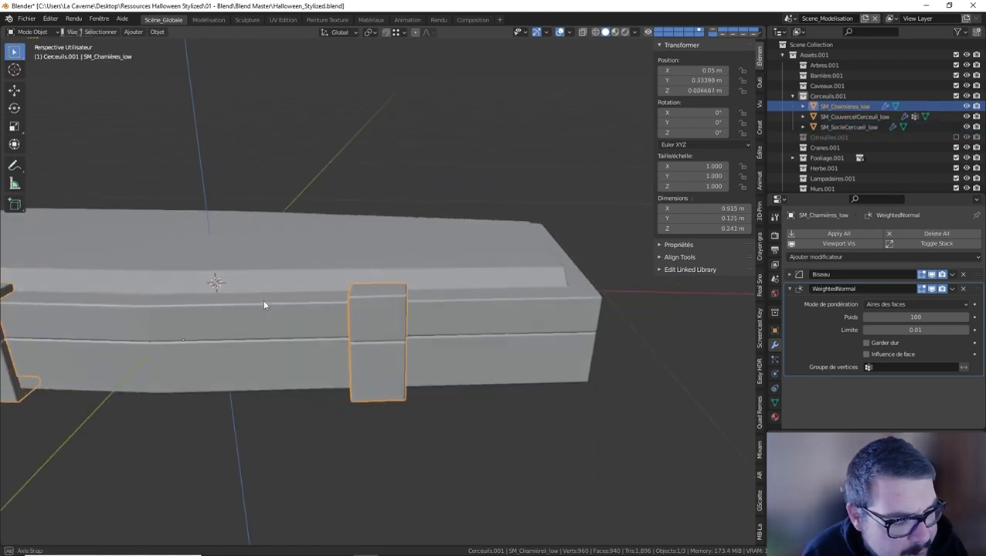
key("Tab")
key("a")
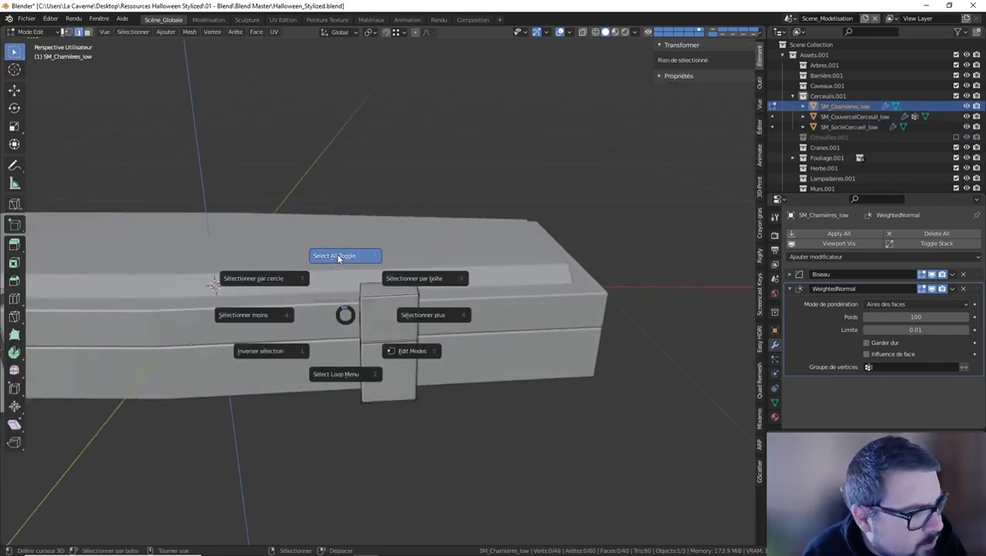
left_click(337, 256)
middle_click_drag(340, 263, 467, 302)
key("a")
left_click(410, 252)
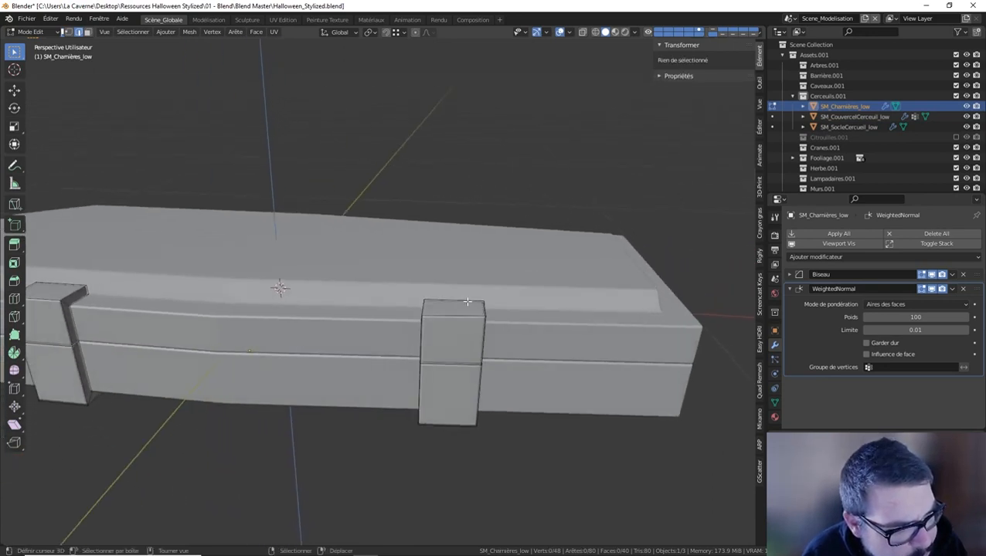
Add two evenly spaced vertical loop cuts to the upper part of the hinge near the coffin's narrow end
key("ctrl+r")
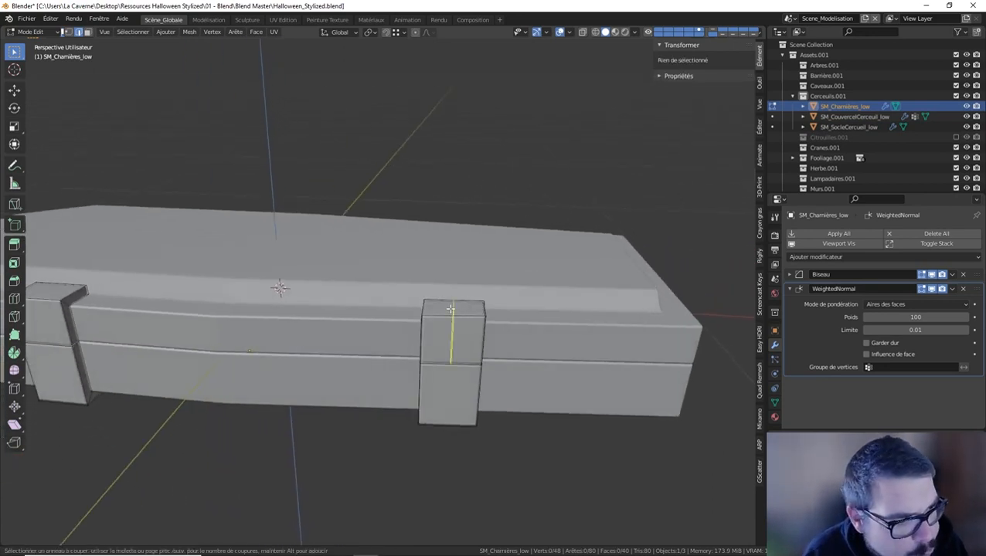
scroll(451, 309, "up", 1)
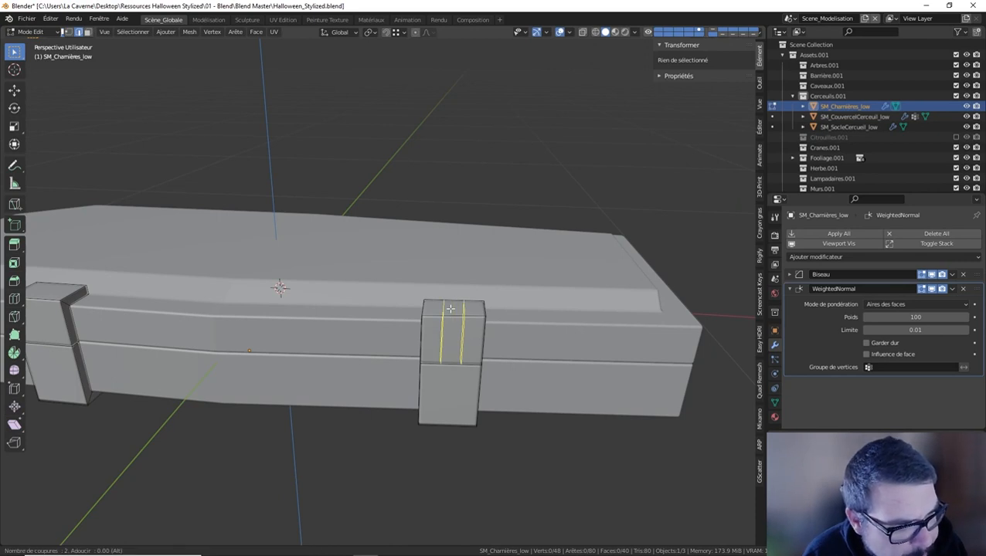
left_click(451, 309)
right_click(450, 309)
Add two evenly spaced vertical loop cuts to the lower part of the hinge near the coffin's narrow end
key("ctrl+r")
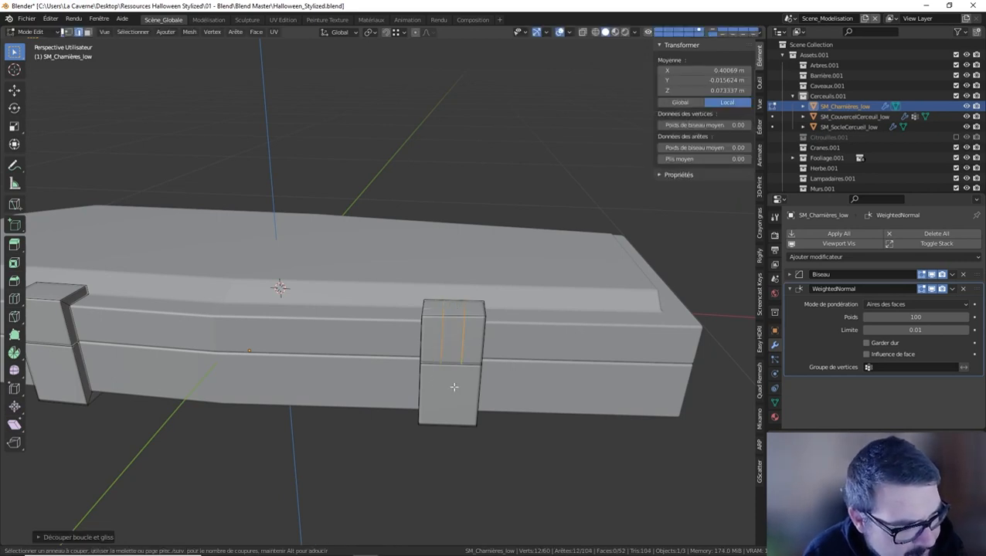
scroll(443, 417, "up", 1)
left_click(442, 418)
right_click(443, 417)
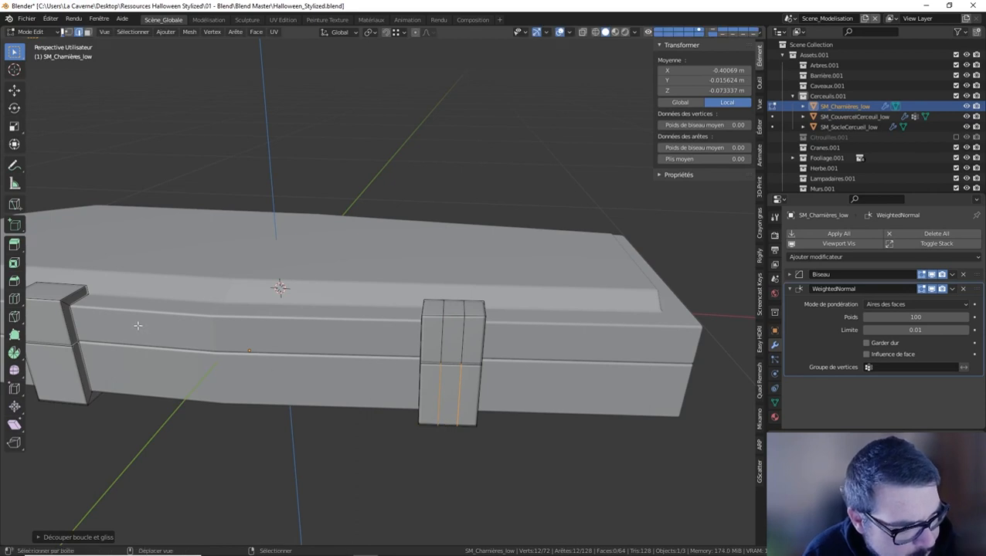
Add two evenly spaced vertical loop cuts to both the upper and lower parts of the other hinge
middle_click_drag(442, 418, 285, 322)
key("ctrl+r")
scroll(333, 325, "up", 1)
left_click(333, 325)
right_click(332, 325)
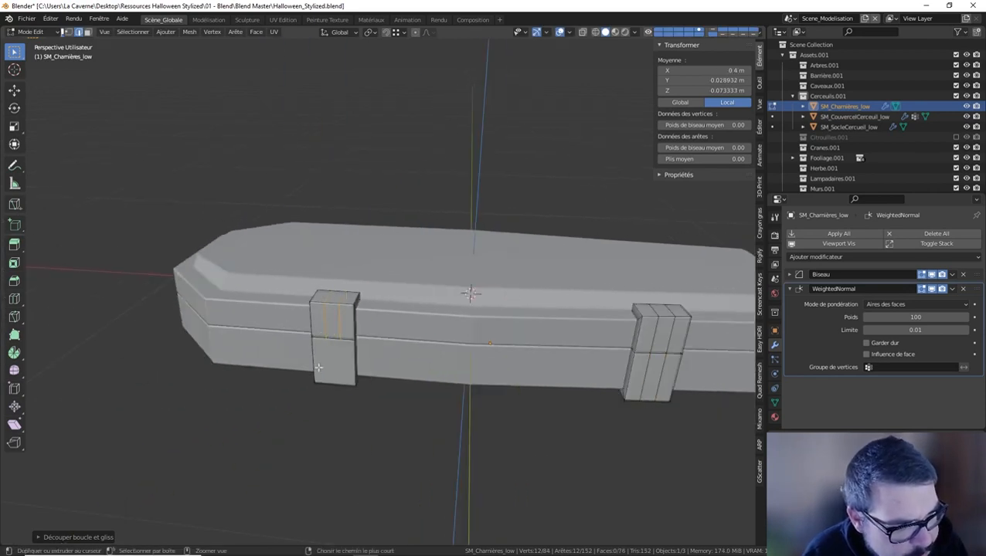
key("ctrl+r")
left_click(340, 330)
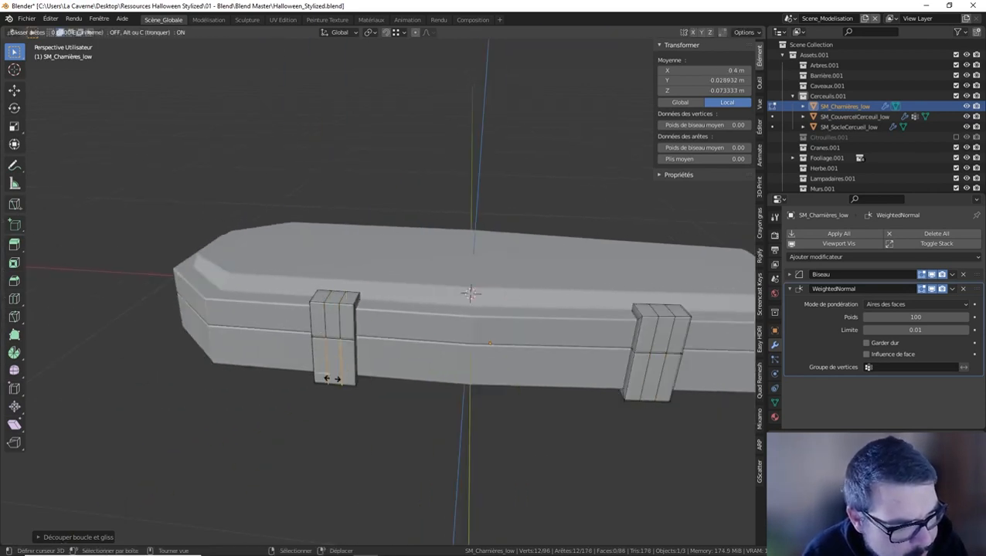
right_click(340, 330)
Bevel all the vertical loop cuts on both hinges into narrow strips with a width of about 0.005 m
left_click(332, 320, "alt+shift")
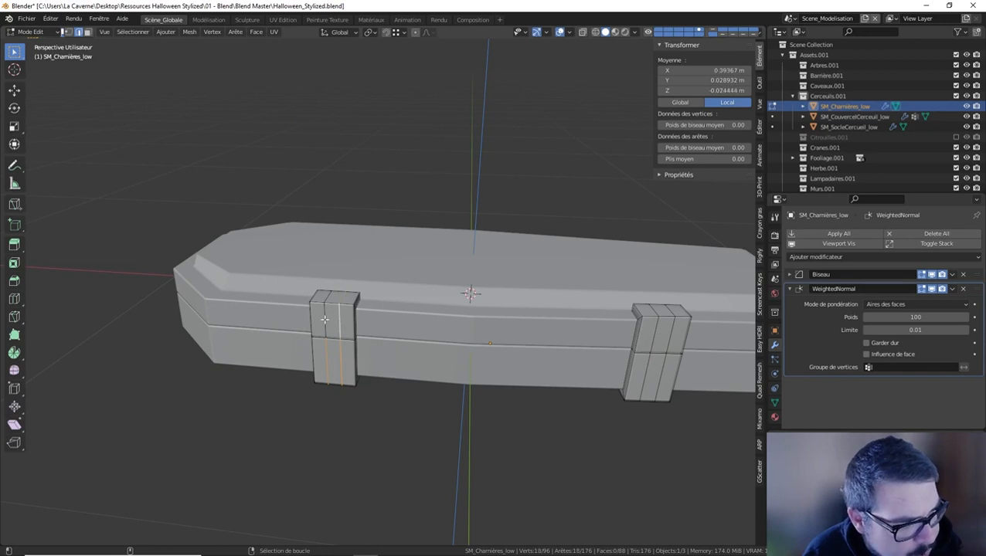
left_click(659, 334, "alt+shift")
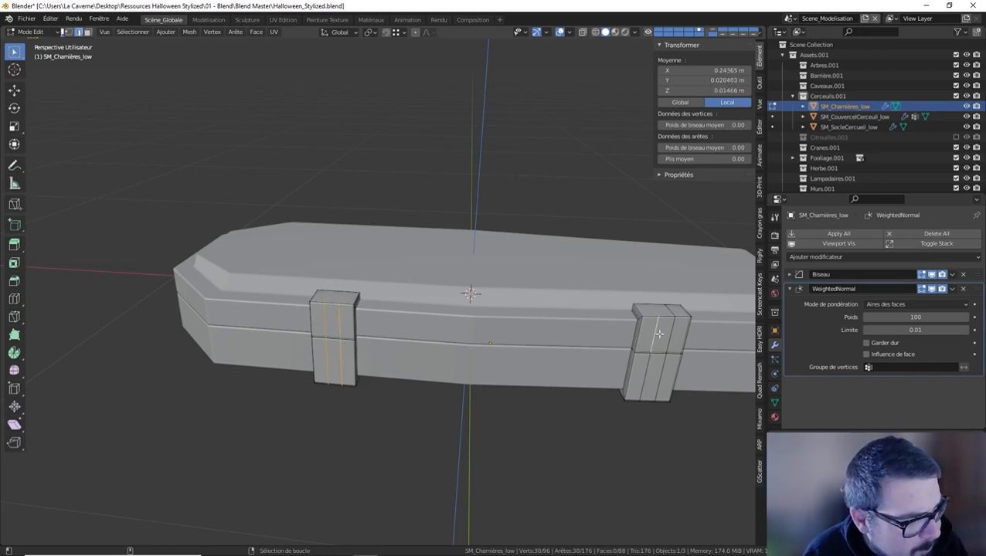
key("ctrl+z")
left_click(664, 374, "alt+shift")
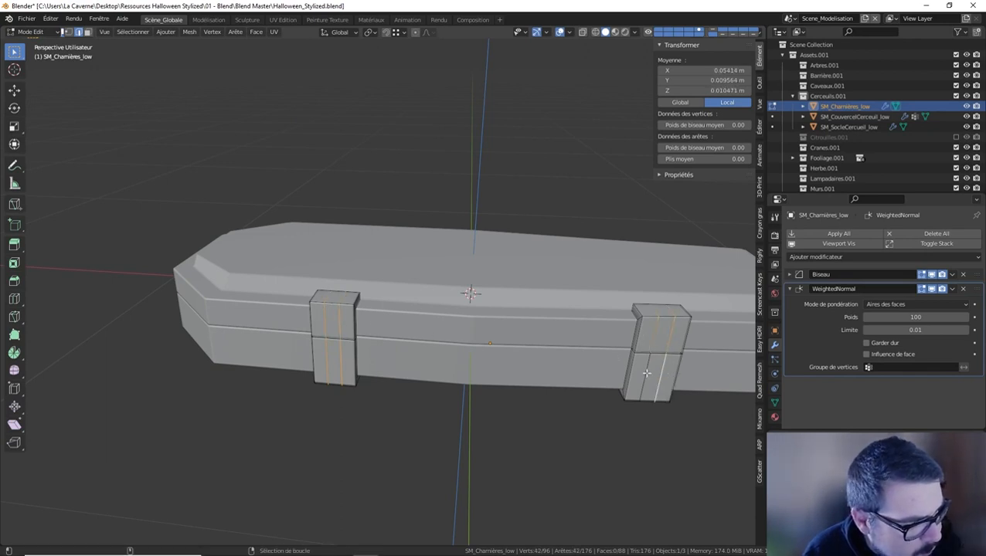
left_click(647, 372, "alt+shift")
key("ctrl+b")
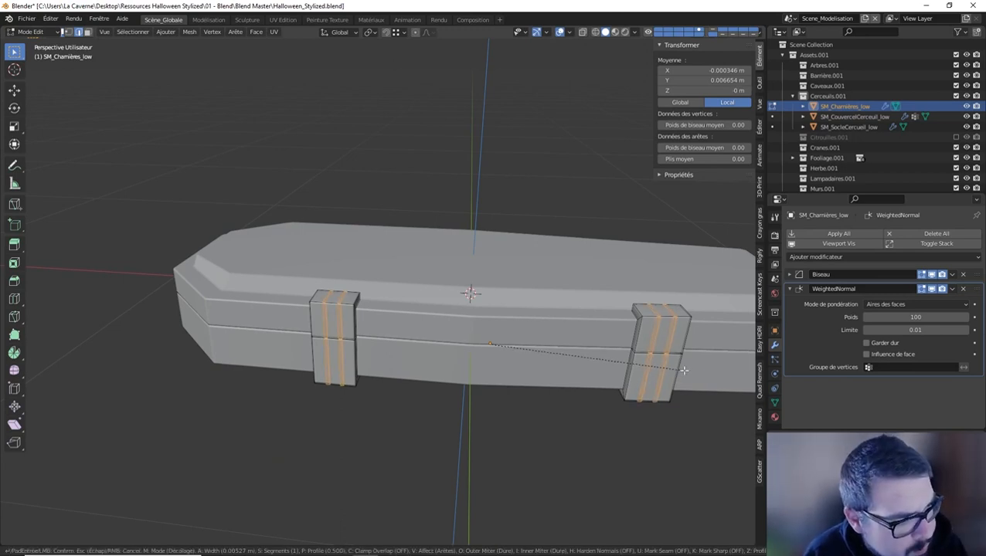
left_click(689, 369)
middle_click_drag(689, 369, 380, 224)
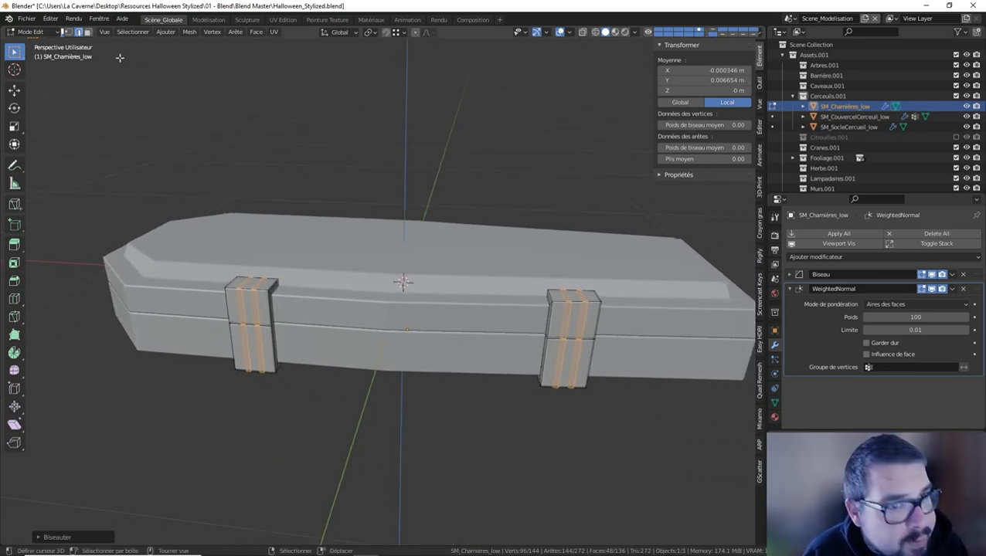
Extrude the eight narrow strip faces on the front of both hinges outward about 0.02 m along the global Y axis
left_click(582, 315, "alt")
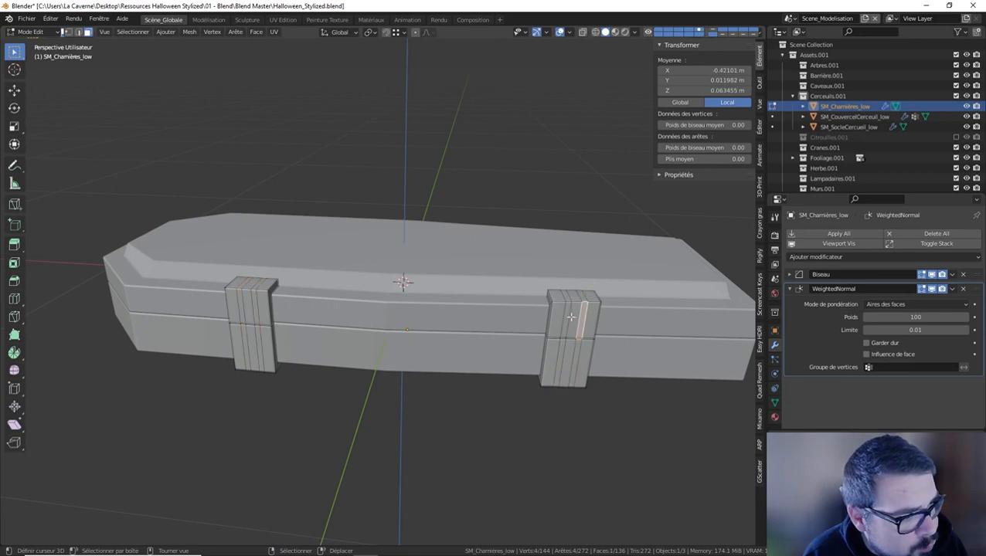
left_click(571, 328, "shift")
left_click(562, 352, "shift")
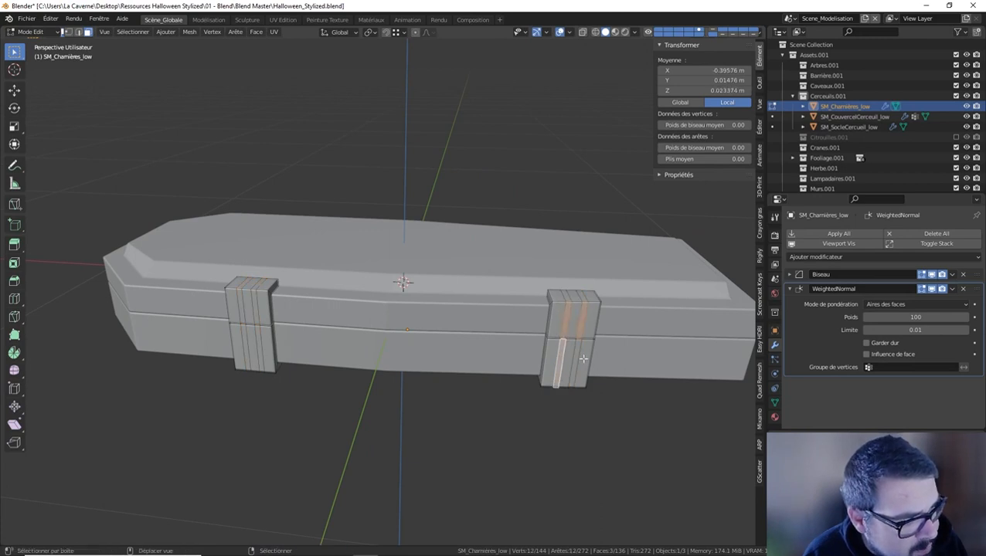
left_click(577, 357, "shift")
left_click(255, 302, "shift")
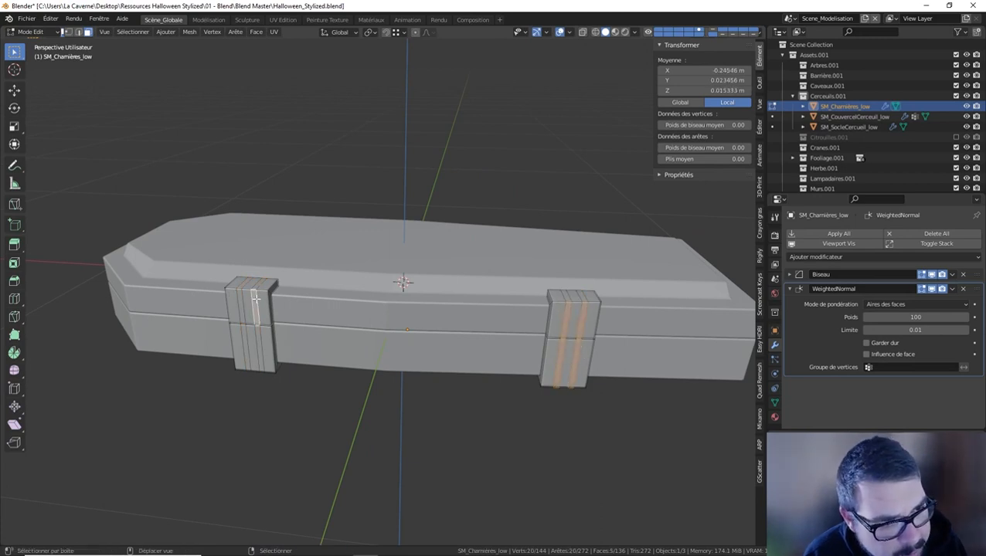
left_click(240, 302, "shift")
left_click(247, 352, "shift")
left_click(259, 349, "shift")
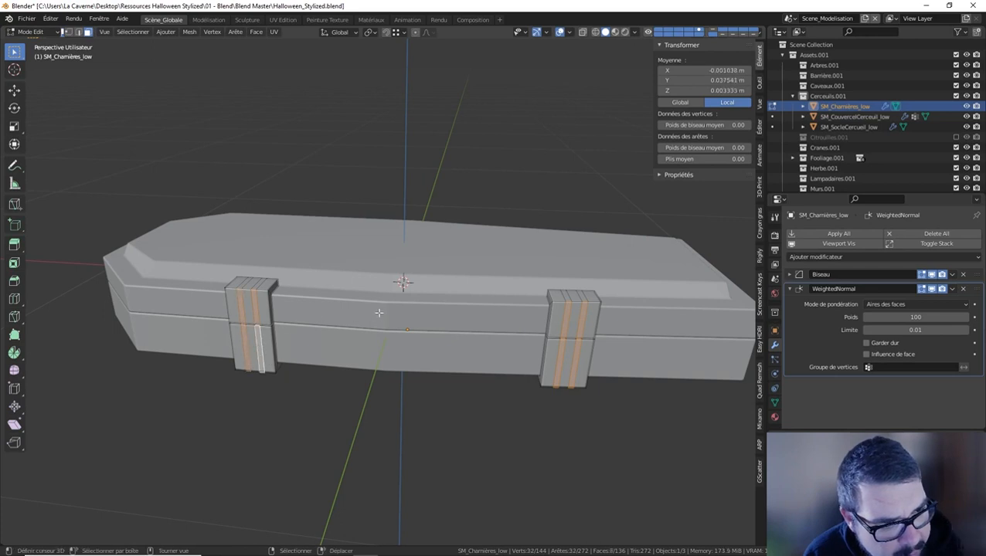
key("e")
key("y")
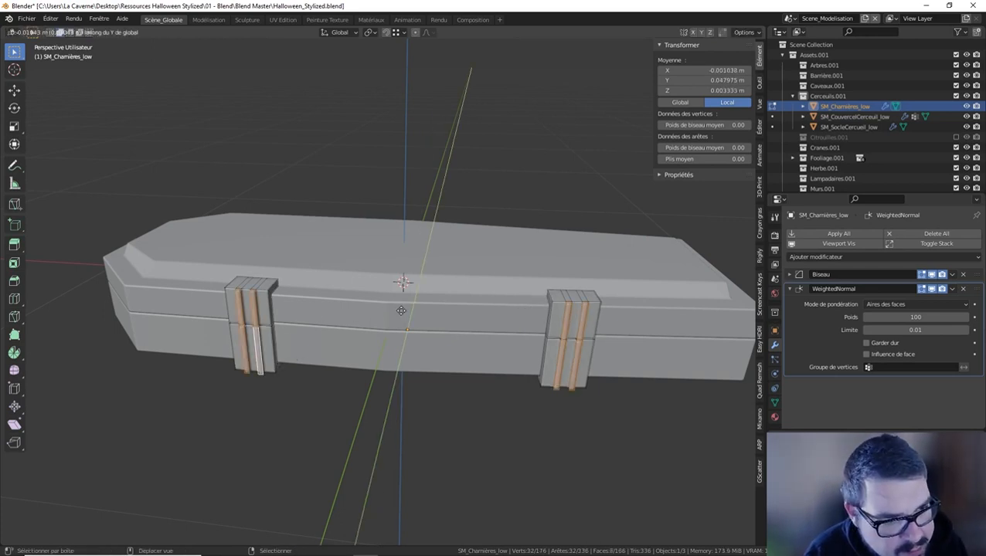
left_click(397, 324)
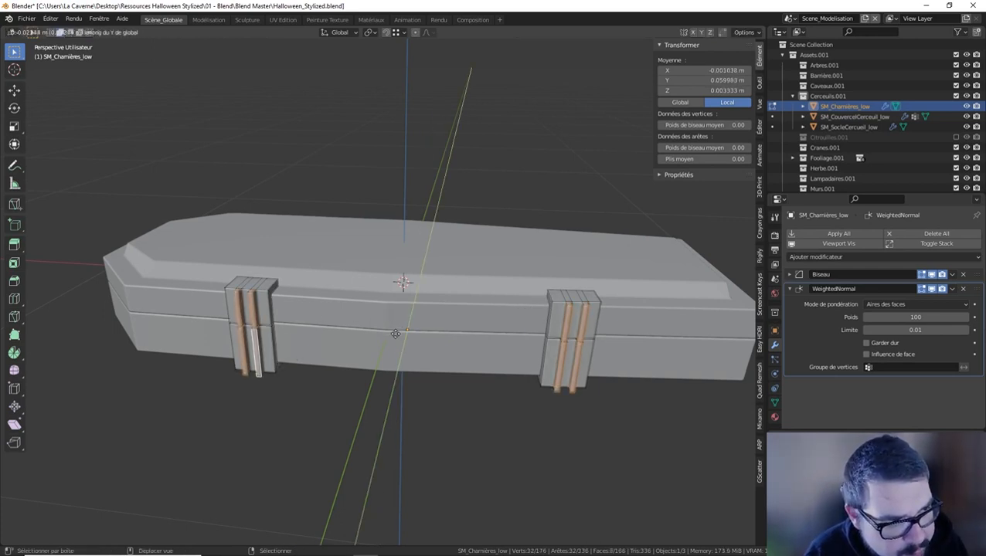
Return to object mode, set the hinges' origin to their geometry, and clear the selection
key("Tab")
middle_click_drag(402, 326, 358, 323)
key("q")
key("q")
key("q")
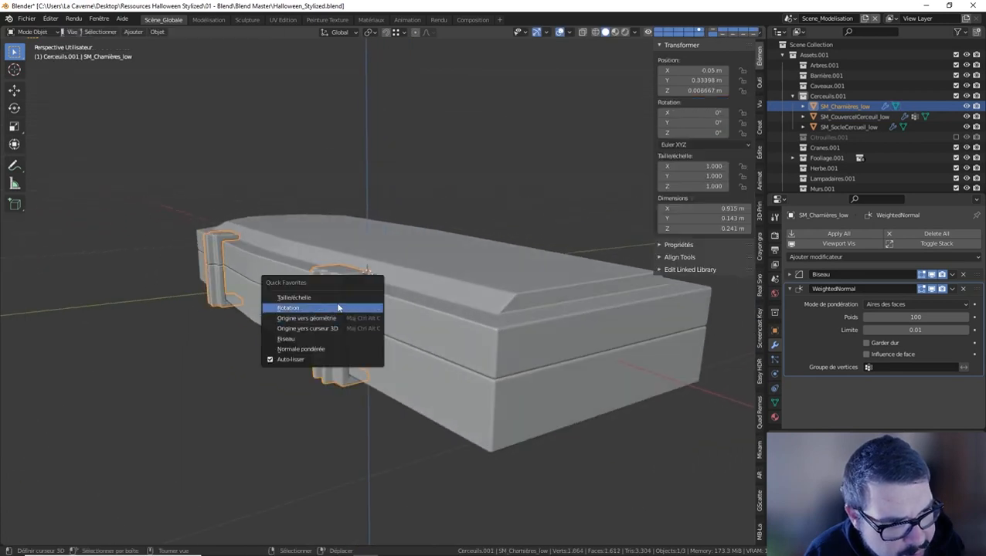
left_click(295, 317)
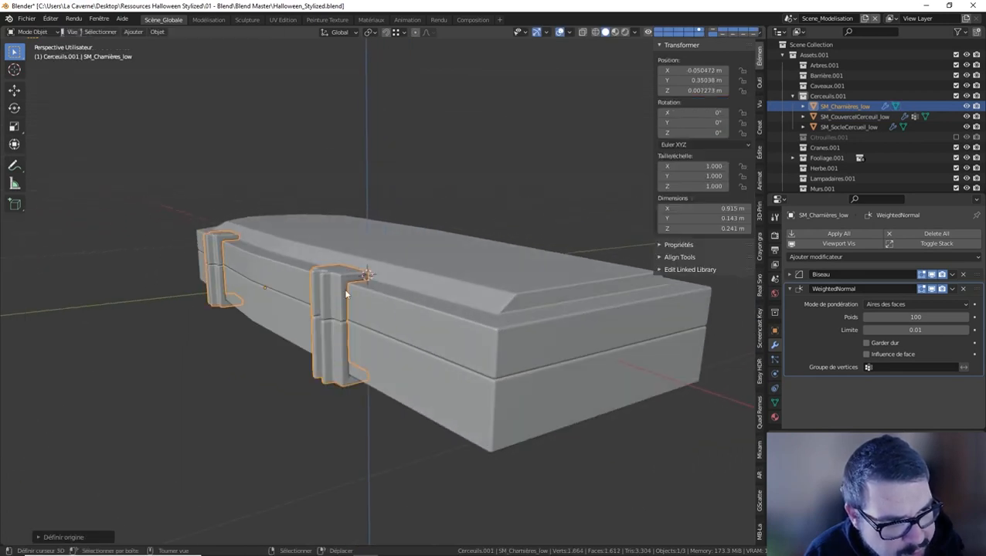
key("a")
left_click(345, 251)
Move the hinges' extruded front strips back toward the coffin about 0.011 m along Y and return to object mode
middle_click_drag(344, 252, 339, 306)
key("Tab")
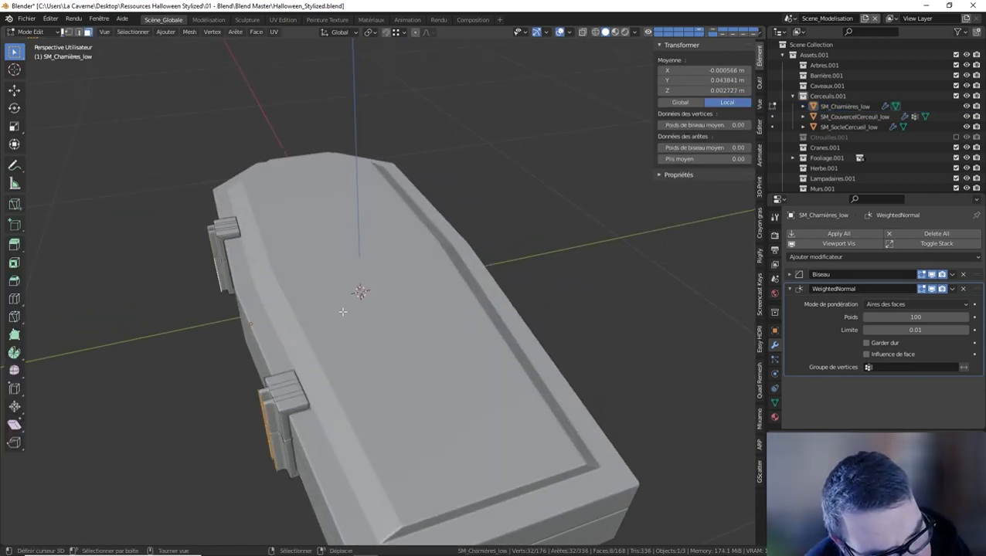
key("g")
key("y")
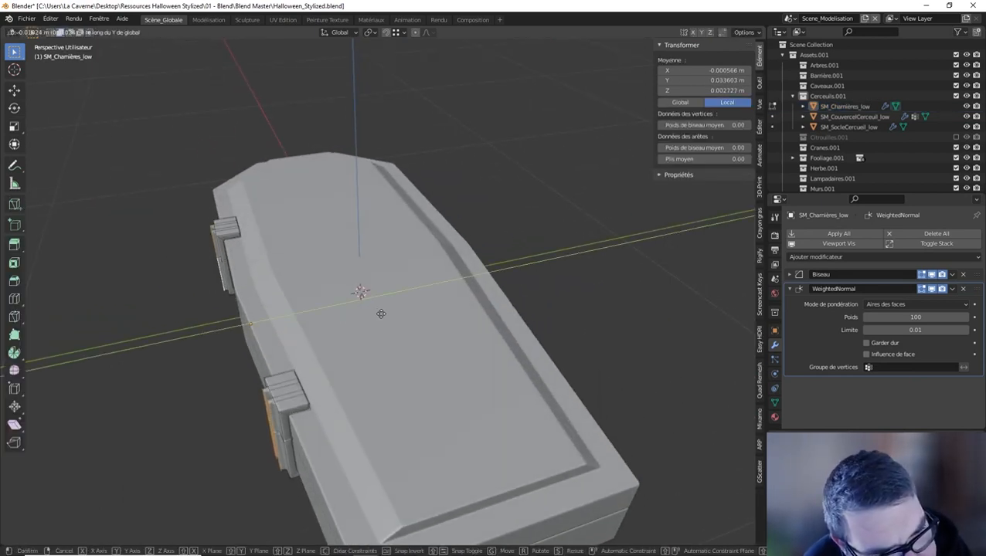
left_click(384, 314)
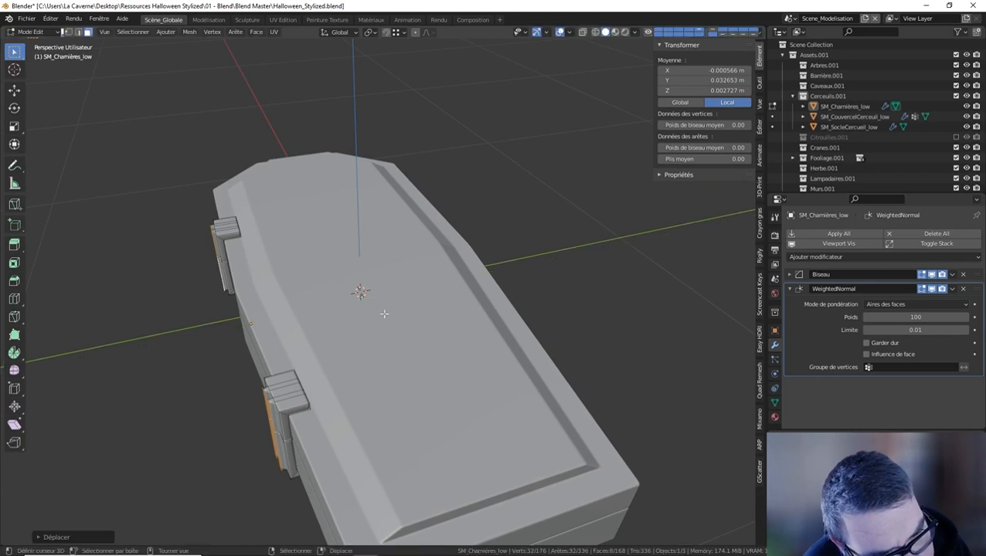
key("Tab")
key("q")
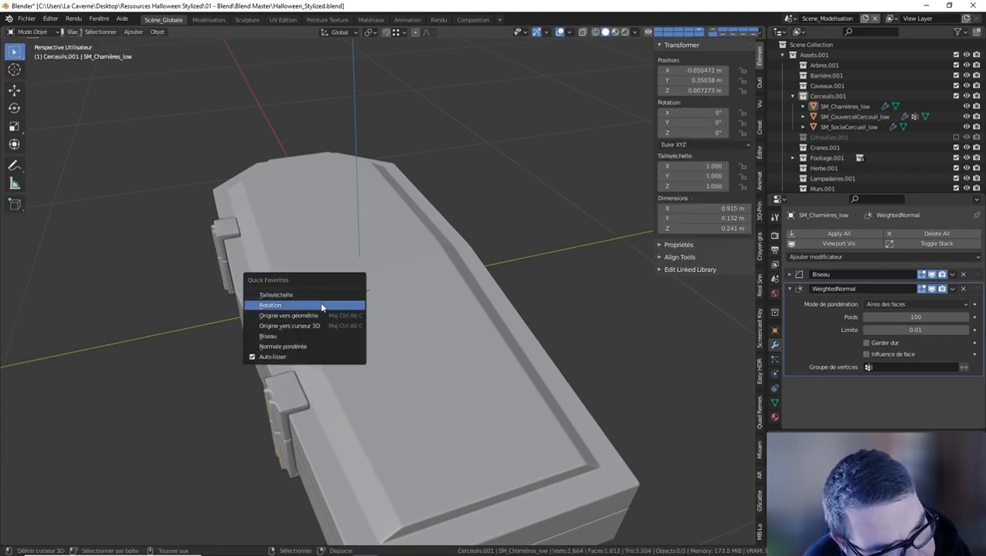
left_click(321, 314)
middle_click_drag(337, 346, 358, 335)
Select the narrow strip faces on the top and underside of both hinges in edit mode
key("Tab")
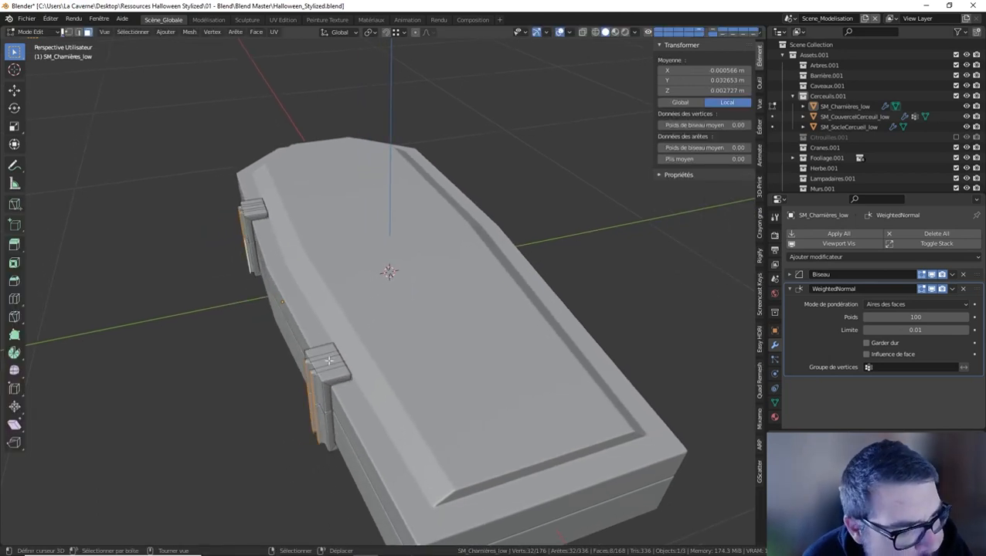
left_click(329, 355)
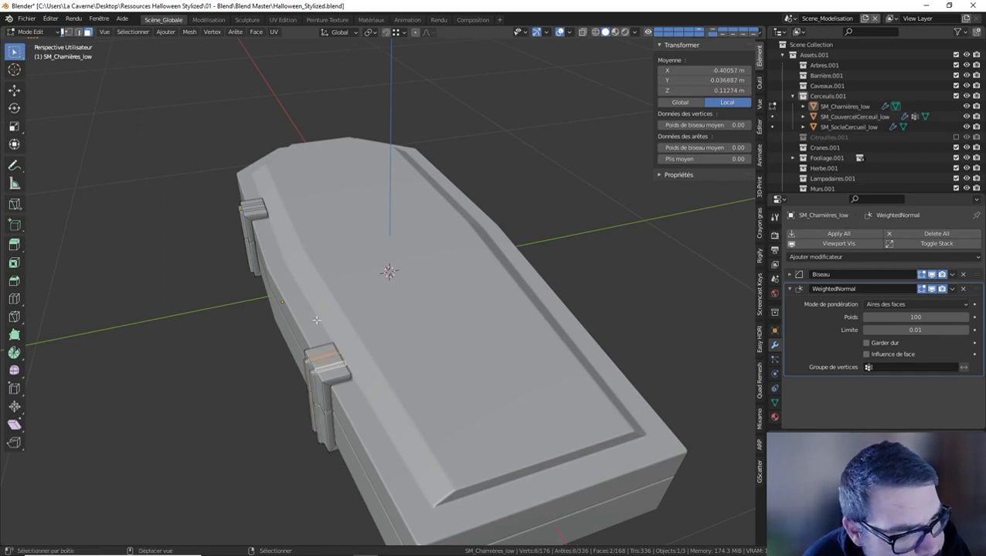
left_click(253, 206, "shift")
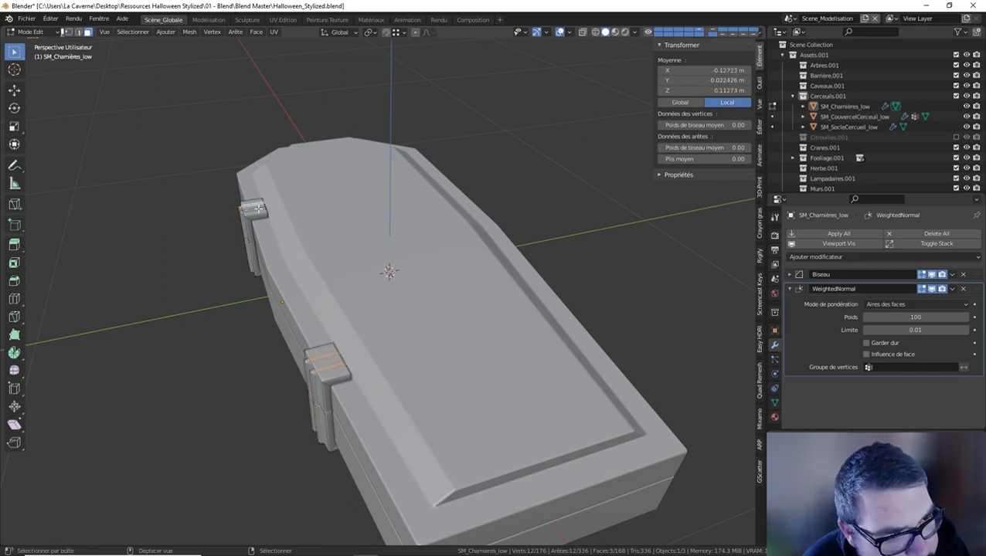
middle_click_drag(358, 365, 364, 321)
left_click(407, 339, "shift")
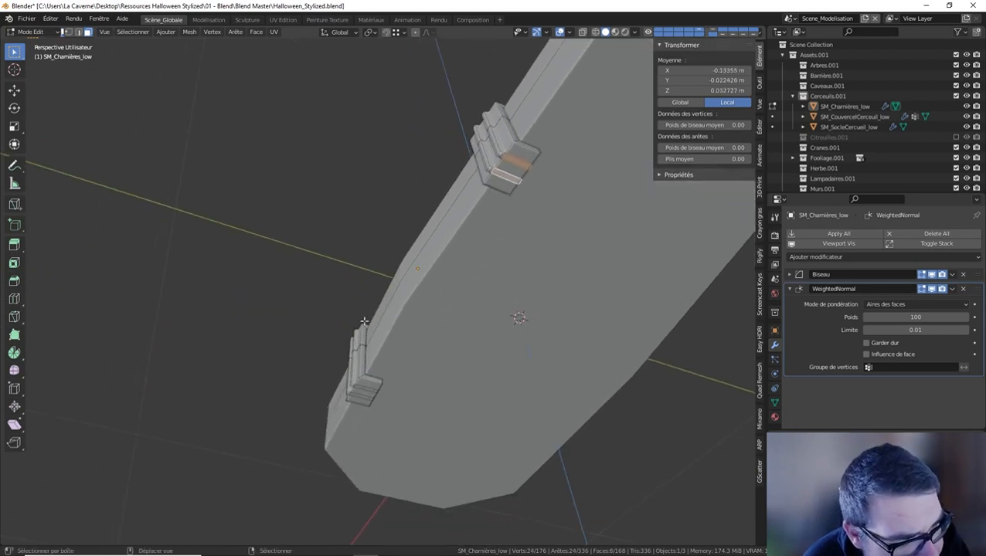
left_click(365, 393, "shift")
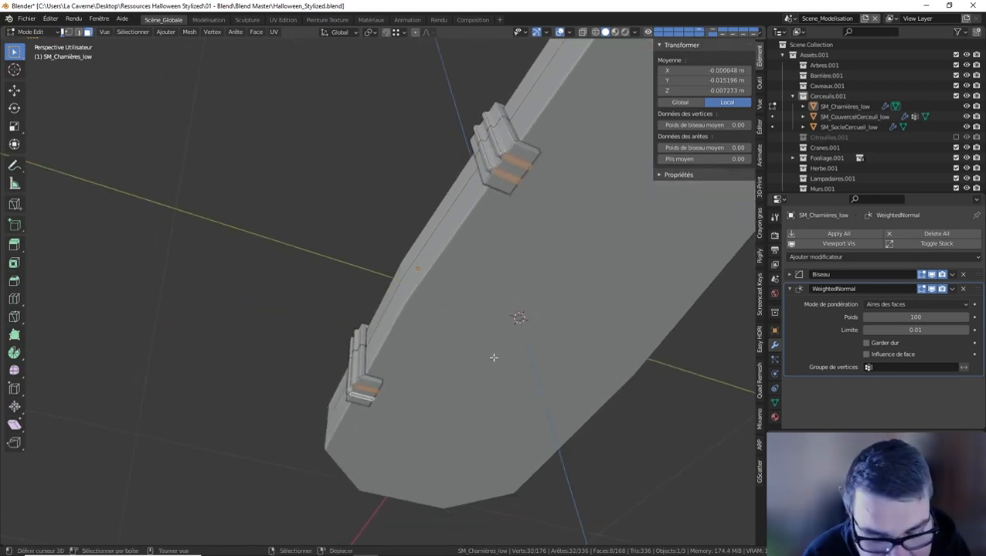
Try to inset the selected strip faces, extrude them, and scale them apart along the global Z axis
key("i")
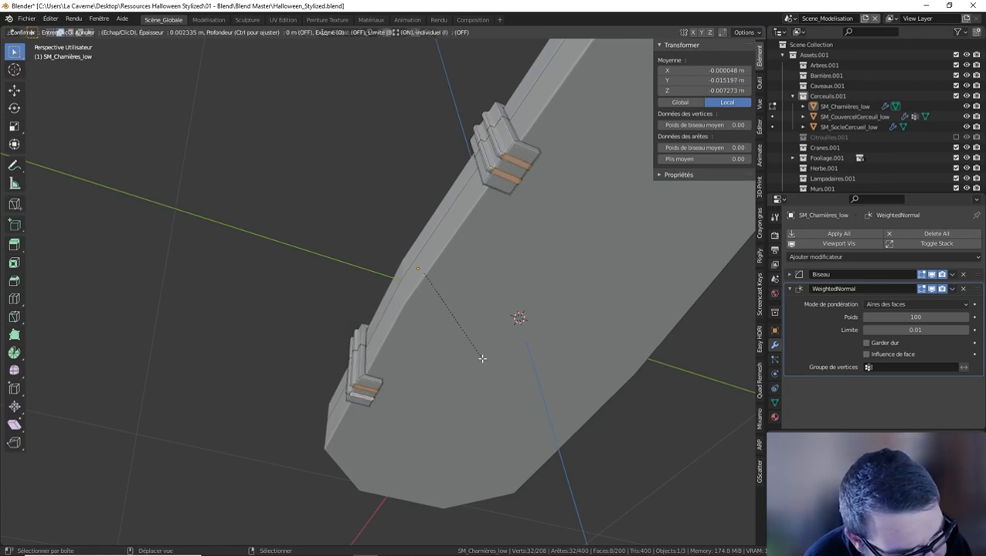
left_click(467, 354)
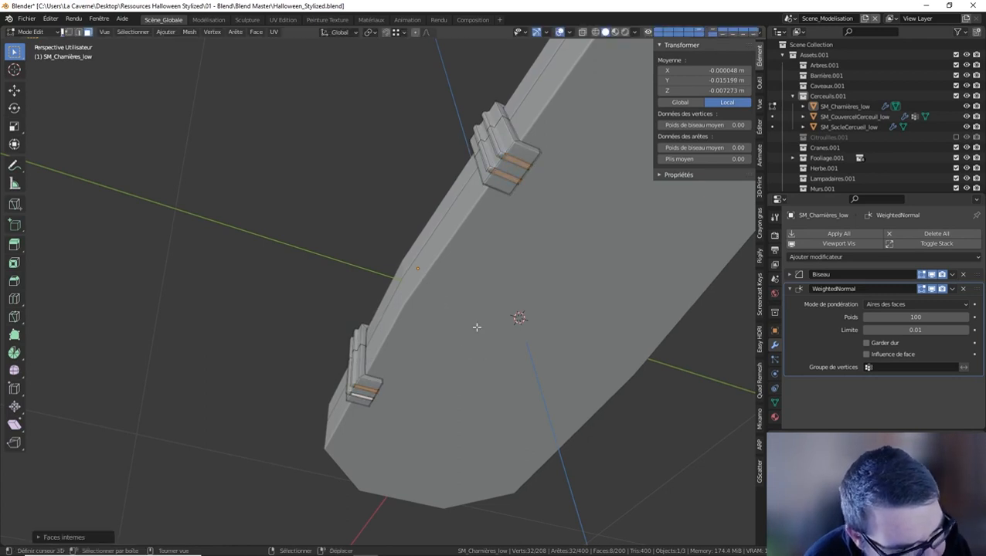
middle_click_drag(472, 340, 478, 359)
key("s")
key("z")
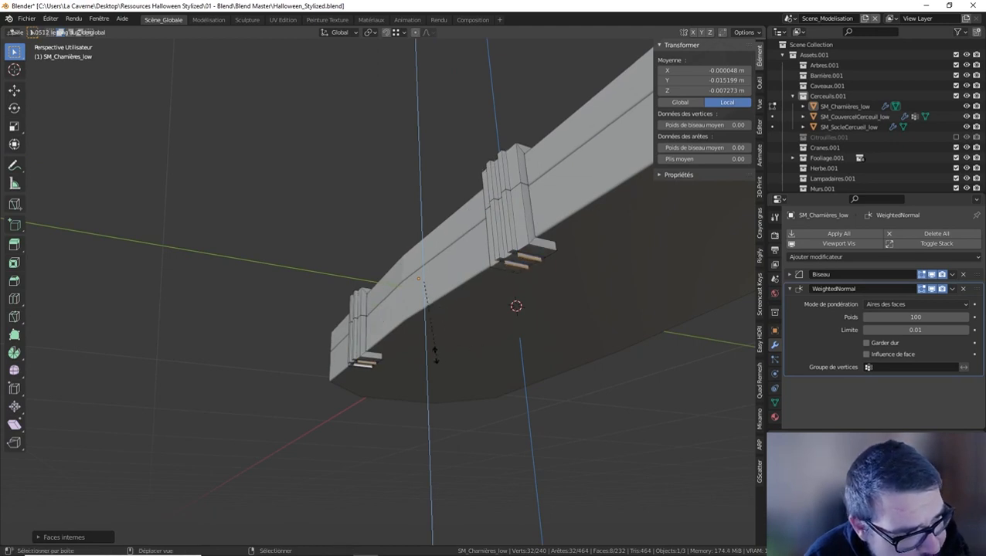
left_click(406, 353)
middle_click_drag(466, 319, 453, 331)
Return to object mode and examine the raised strips on the underside of the hinges up close
key("Tab")
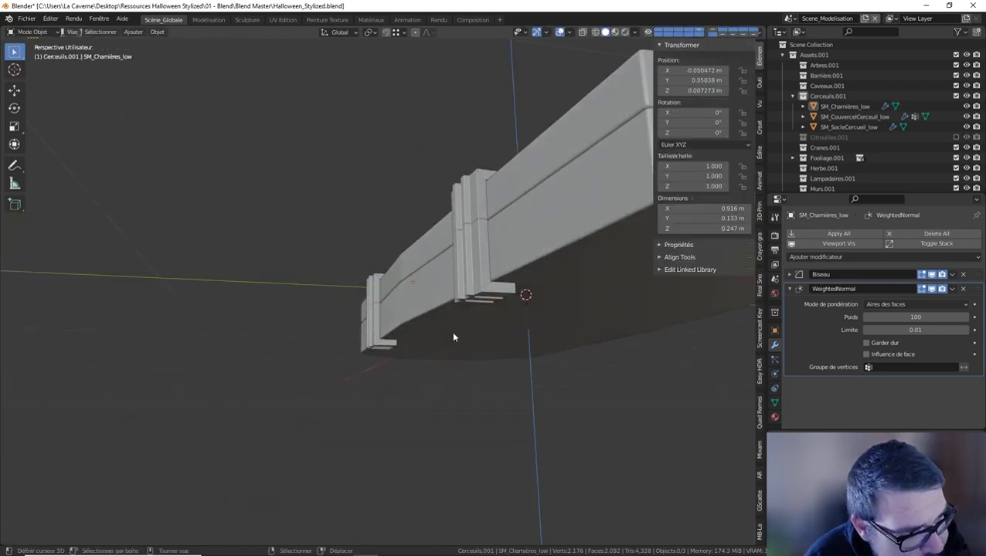
key("q")
left_click(425, 310)
key("q")
left_click(403, 319)
key("q")
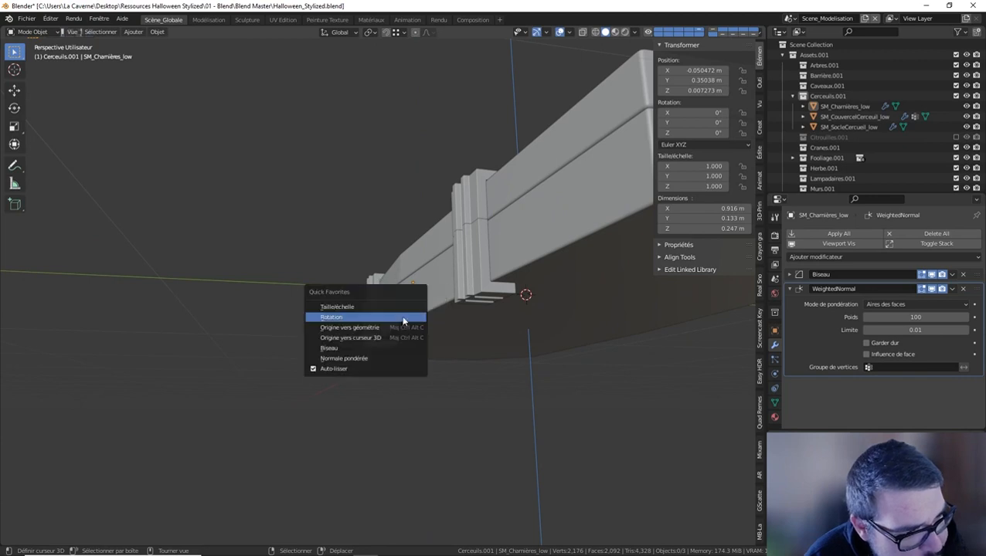
left_click(408, 326)
middle_click_drag(501, 346, 464, 313, "shift")
scroll(458, 333, "up", 4)
middle_click_drag(463, 313, 434, 356, "shift")
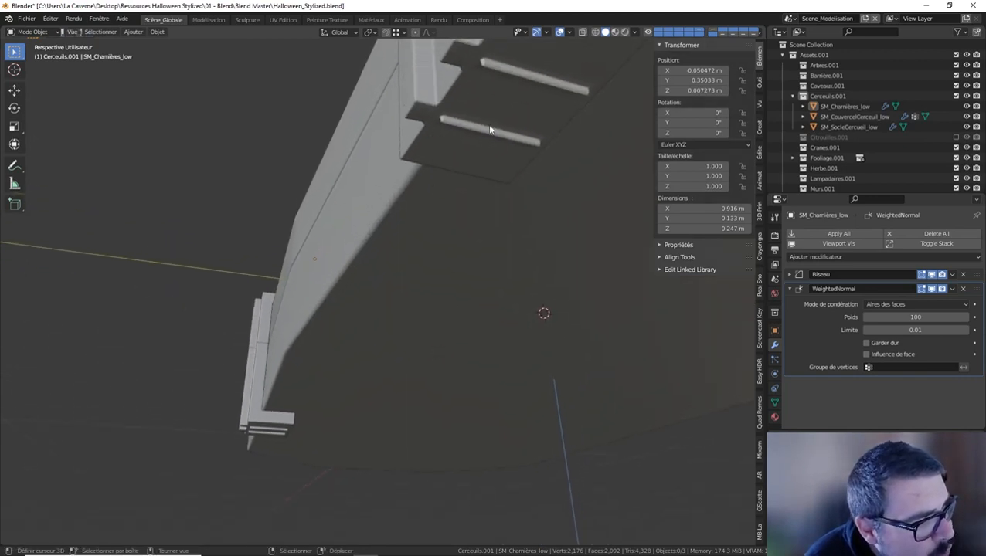
middle_click_drag(489, 129, 451, 203)
scroll(464, 189, "up", 1)
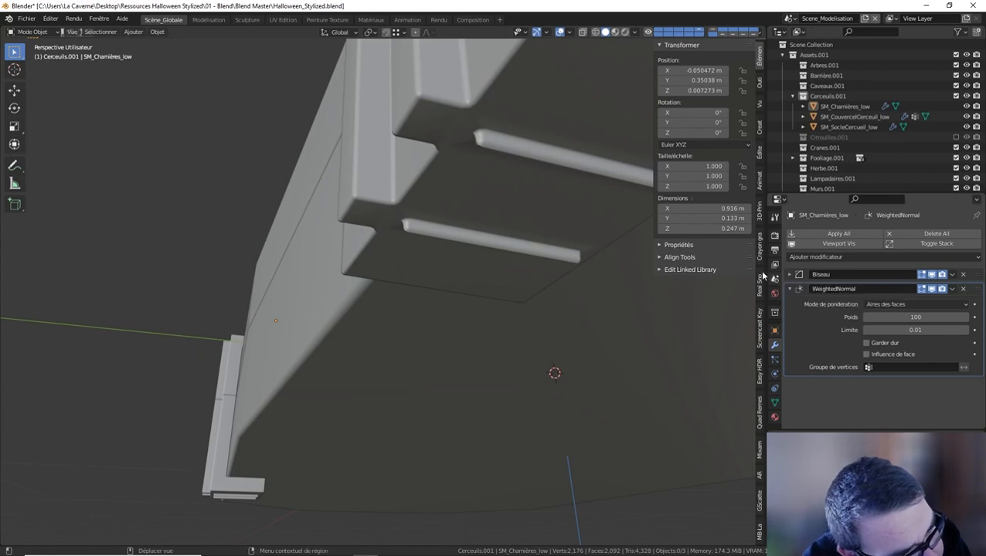
Redo the inset on the hinges' selected strip faces with a thickness of about 0.0015 m
key("Tab")
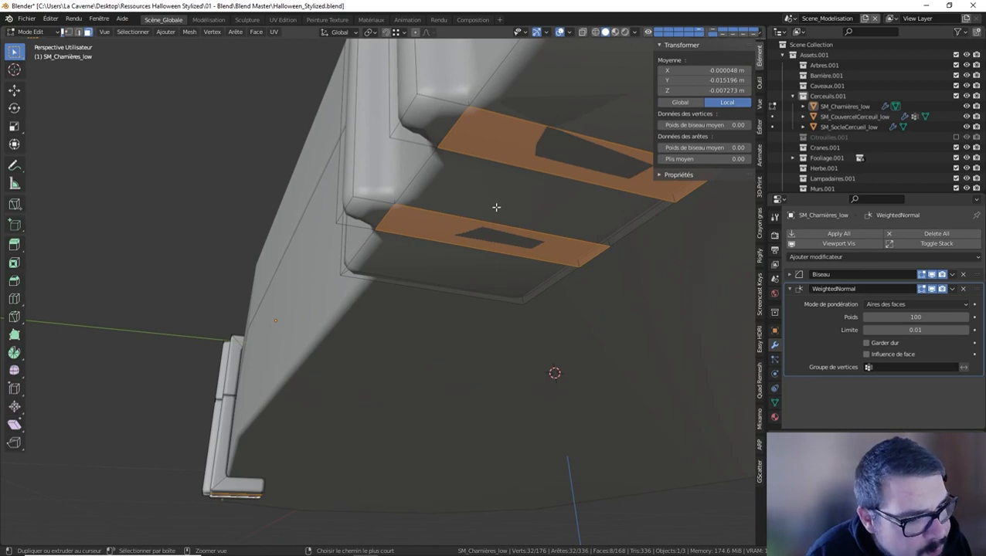
middle_click_drag(496, 207, 501, 208)
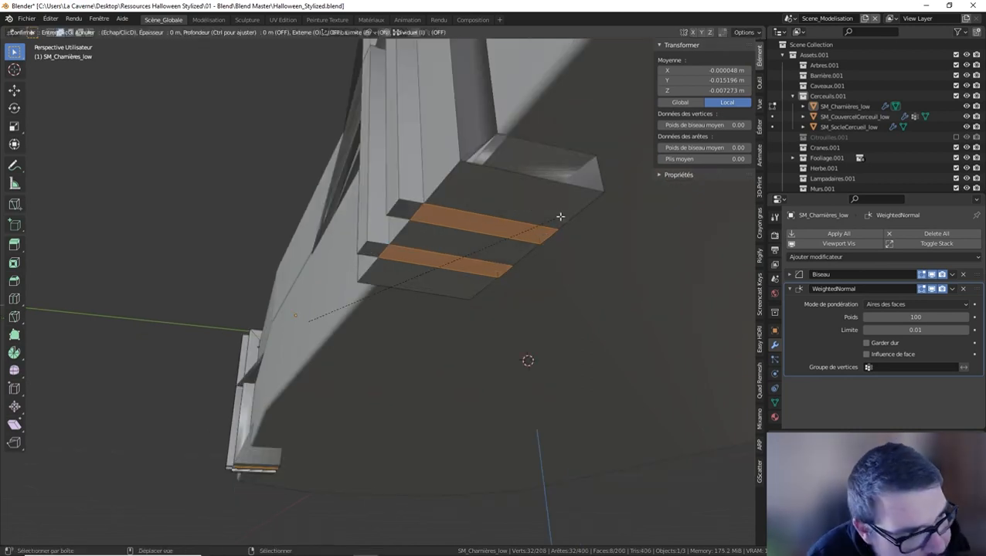
key("i")
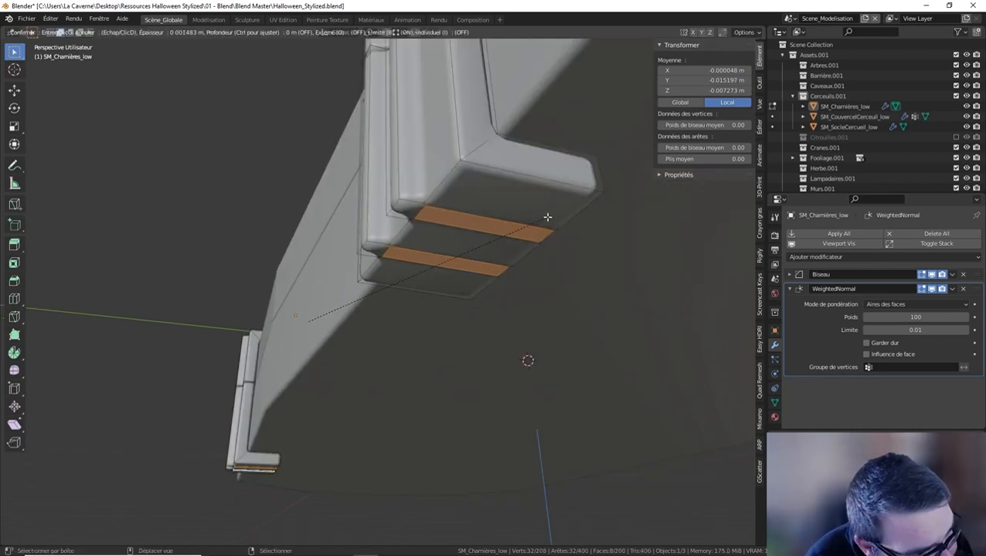
left_click(547, 217)
Extrude the inset strip faces, scale them apart along the global Z axis, and return to object mode
key("s")
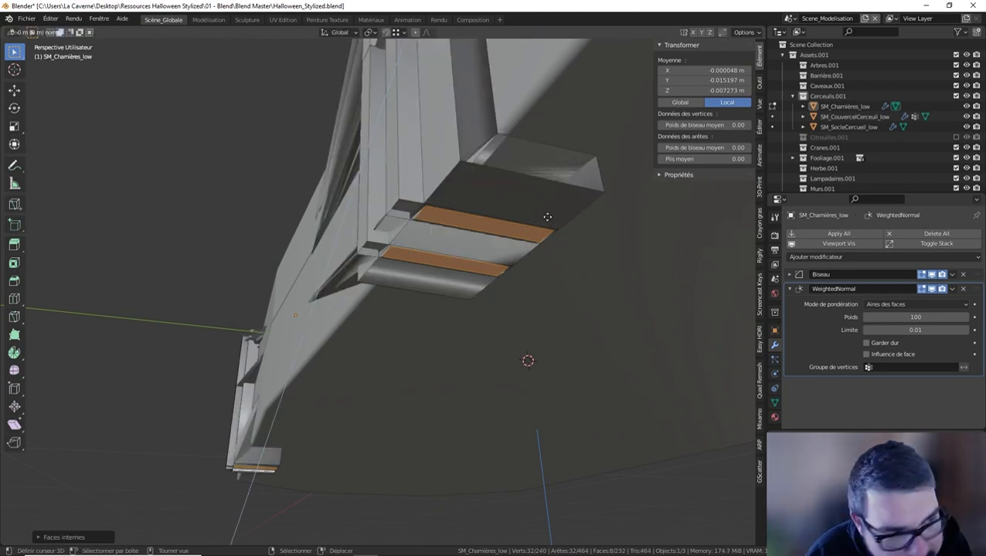
key("shift+z")
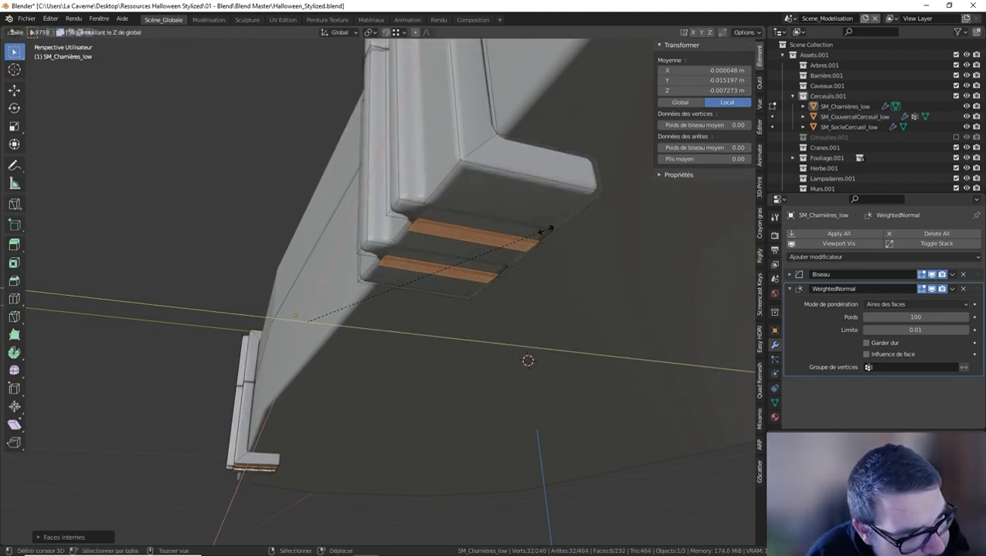
key("z")
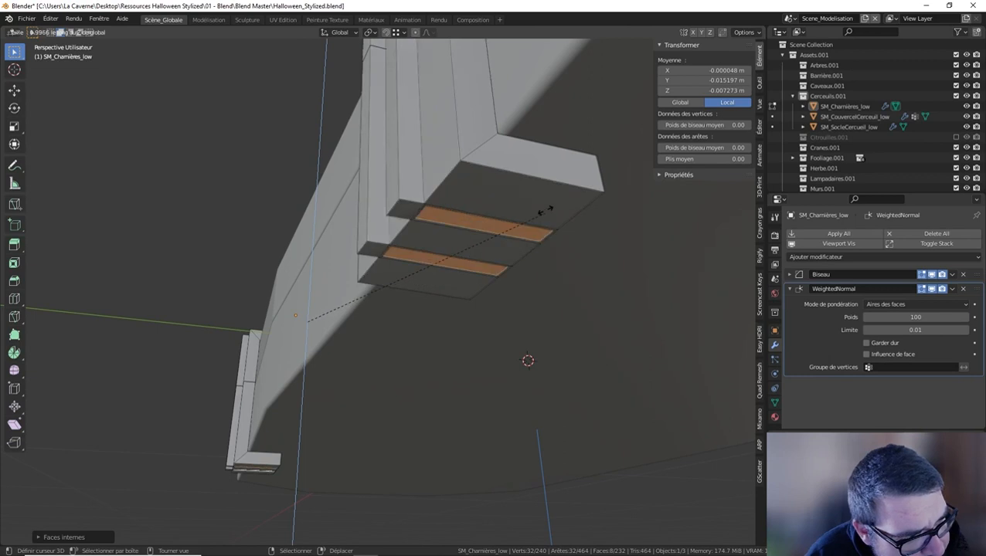
left_click(546, 193)
key("Tab")
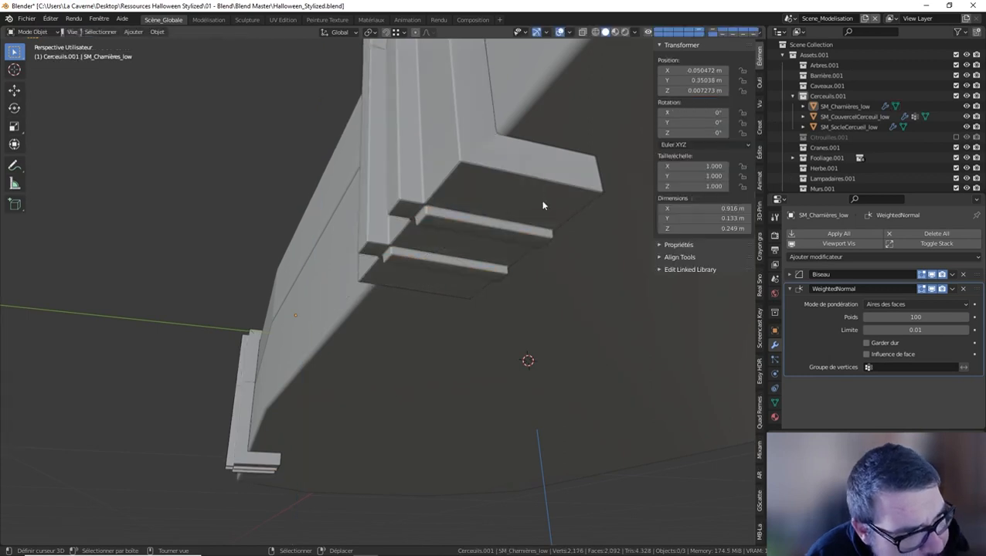
Apply the hinges' scale and rotation, and set their origin to geometry
key("q")
left_click(526, 186)
key("q")
left_click(514, 196)
key("q")
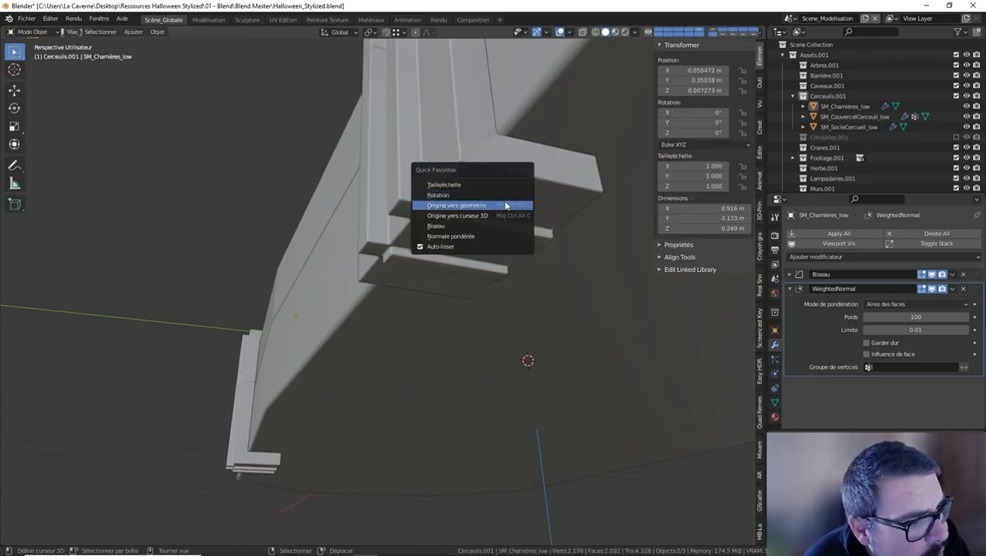
left_click(506, 205)
Examine the finished hinges and the coffin lid from several angles
middle_click_drag(517, 195, 478, 254)
scroll(509, 209, "down", 5)
key("a")
left_click(483, 211)
middle_click_drag(484, 211, 465, 240)
key("a")
left_click(465, 202)
middle_click_drag(465, 201, 463, 244)
Snap the 3D cursor to the coffin lid and add a cube there
left_click(507, 229)
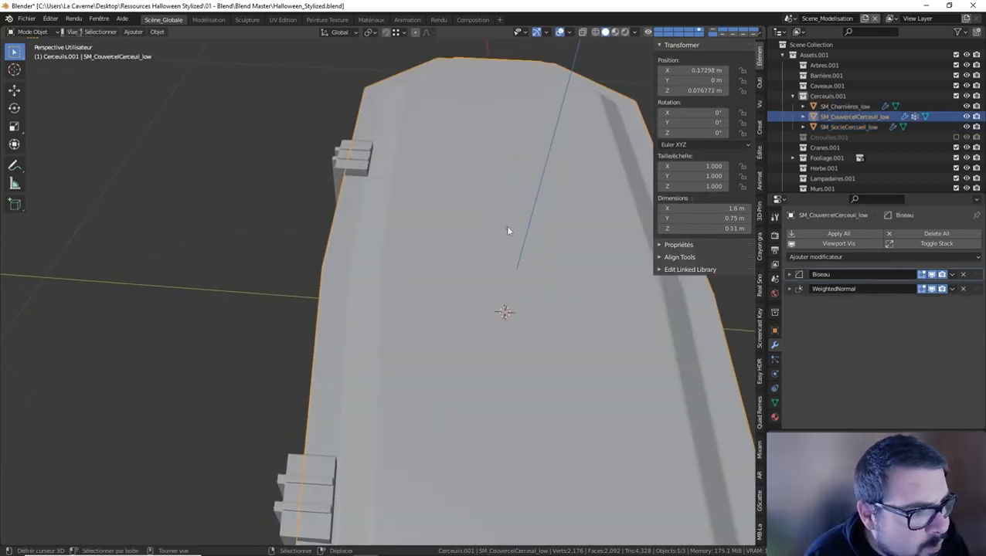
middle_click_drag(517, 204, 560, 170)
key("shift+s")
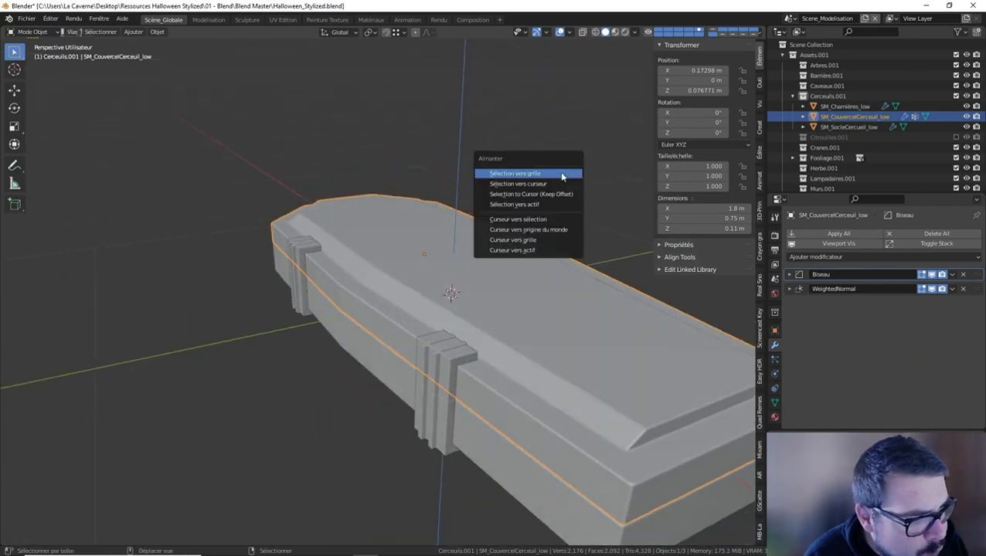
left_click(521, 223)
key("KP_7")
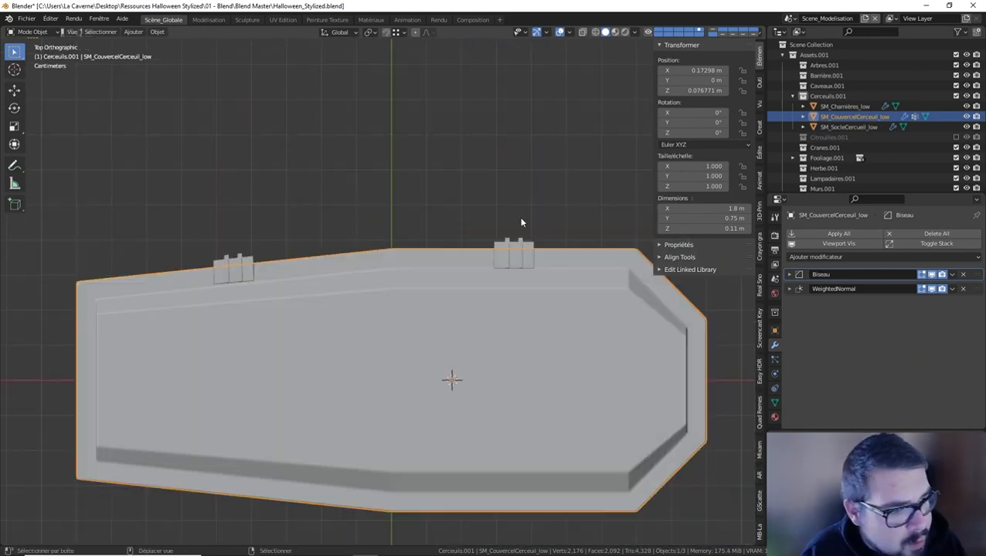
key("shift+a")
mouse_move(522, 218)
left_click(561, 228)
Scale the cube by 0.1 and again by 0.25 to make it 0.05 m wide
middle_click_drag(517, 328, 574, 275)
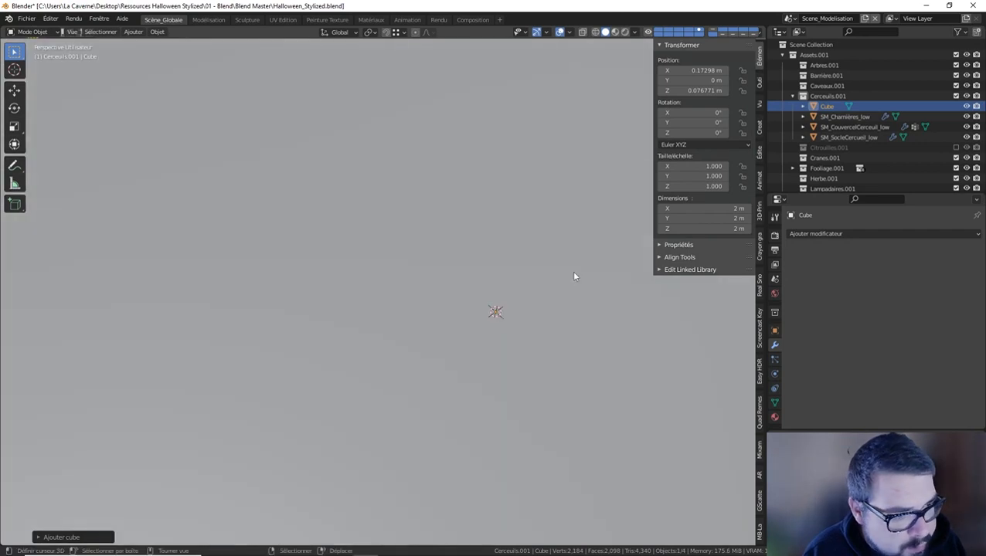
type("s0.1")
key("Return")
type("s.")
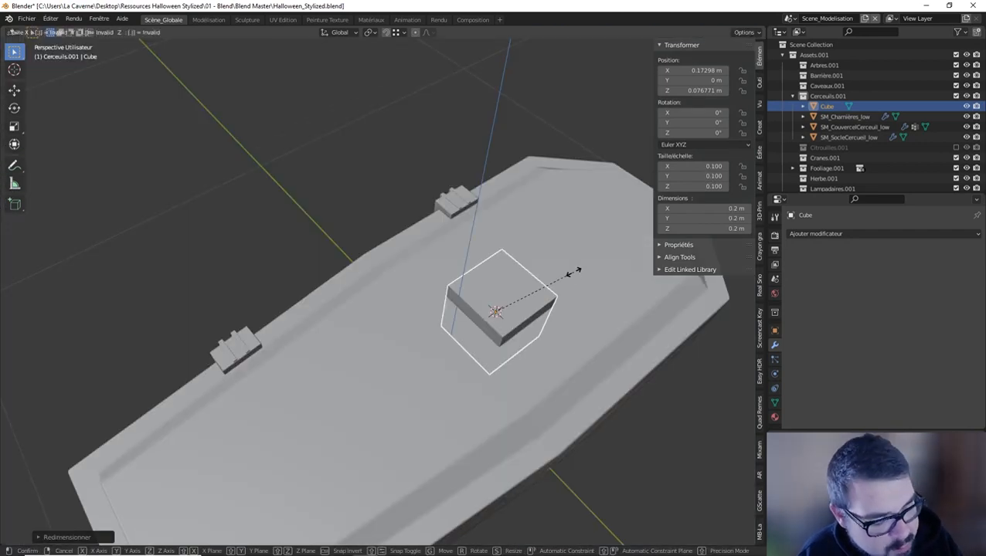
type("25")
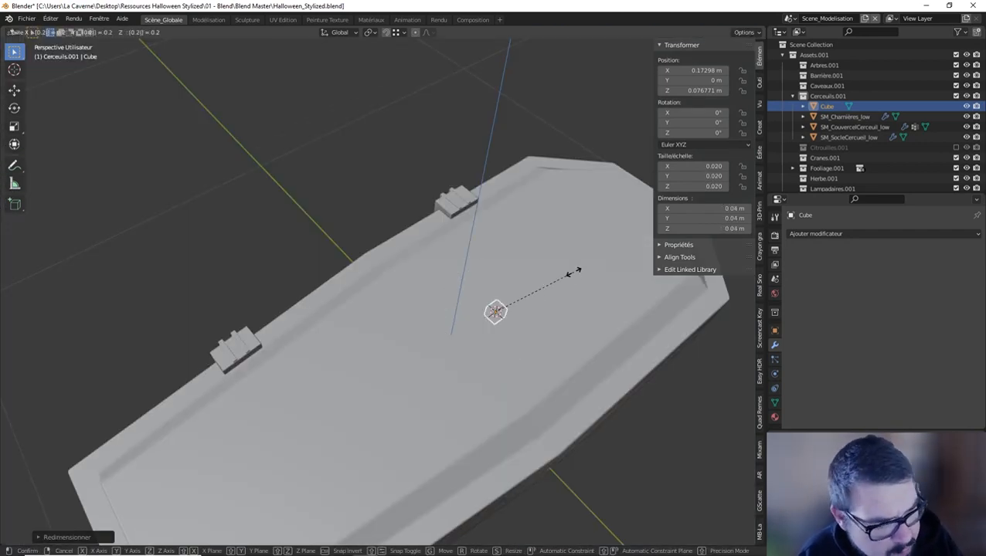
key("Return")
Move the cube about 0.416 m along X toward the wider head end of the lid
key("KP_1")
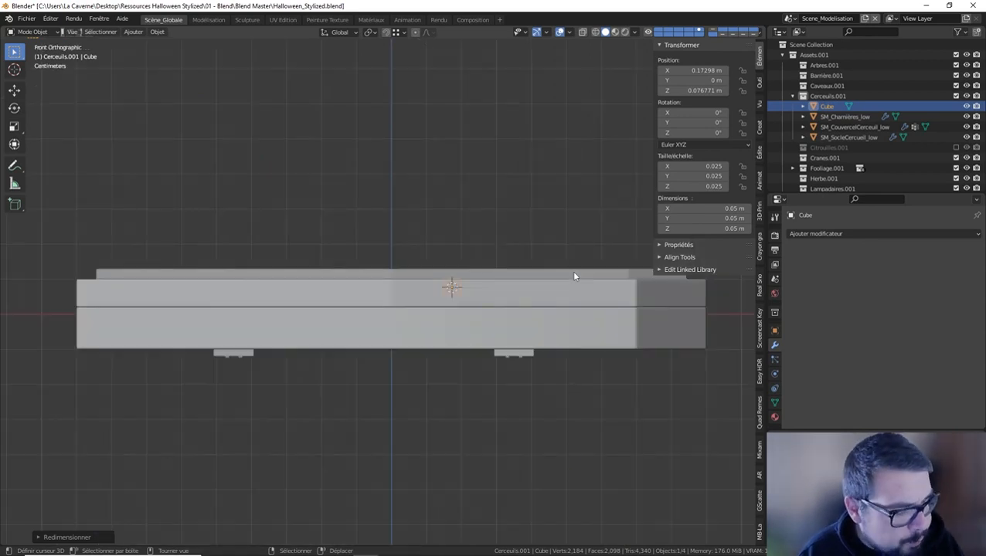
key("KP_7")
middle_click_drag(557, 308, 450, 204, "shift")
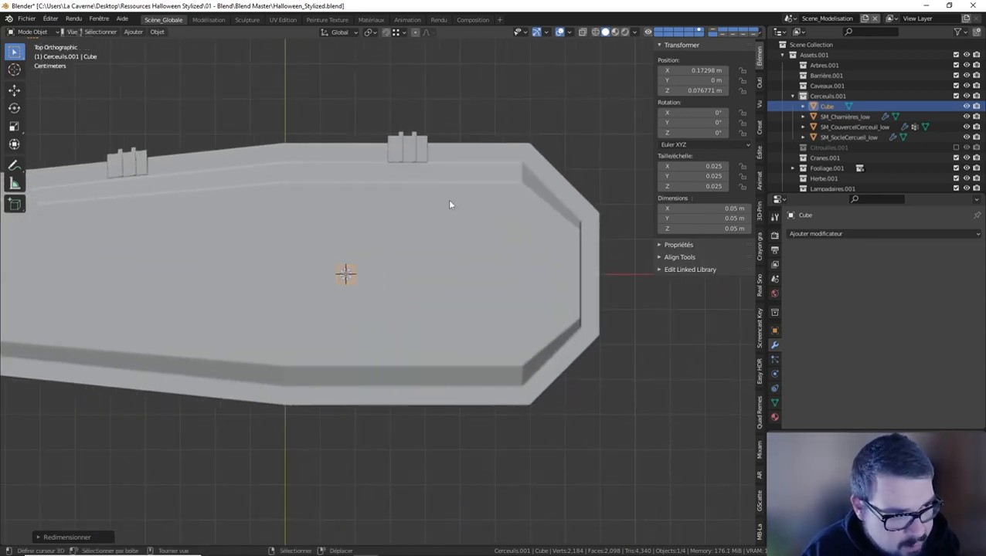
key("g")
key("x")
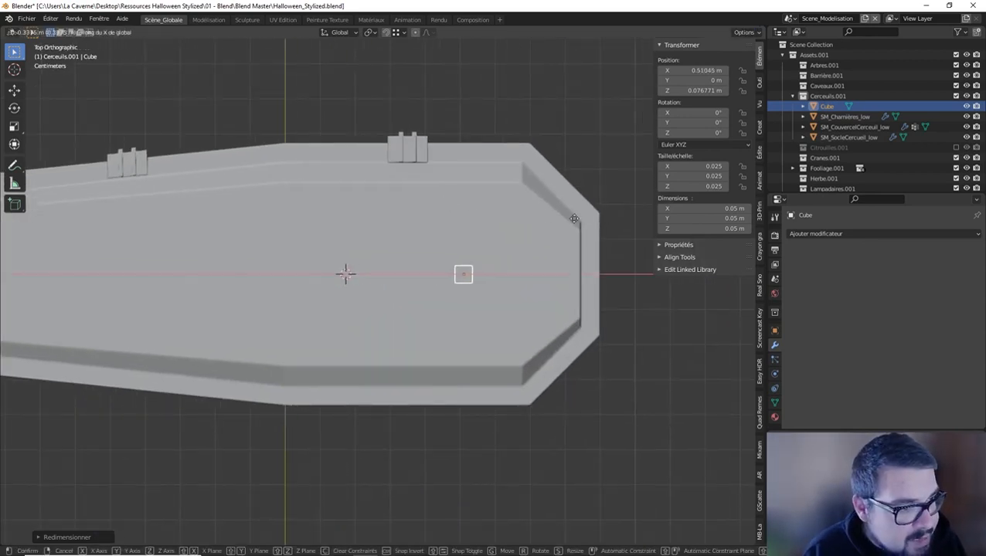
left_click(493, 221)
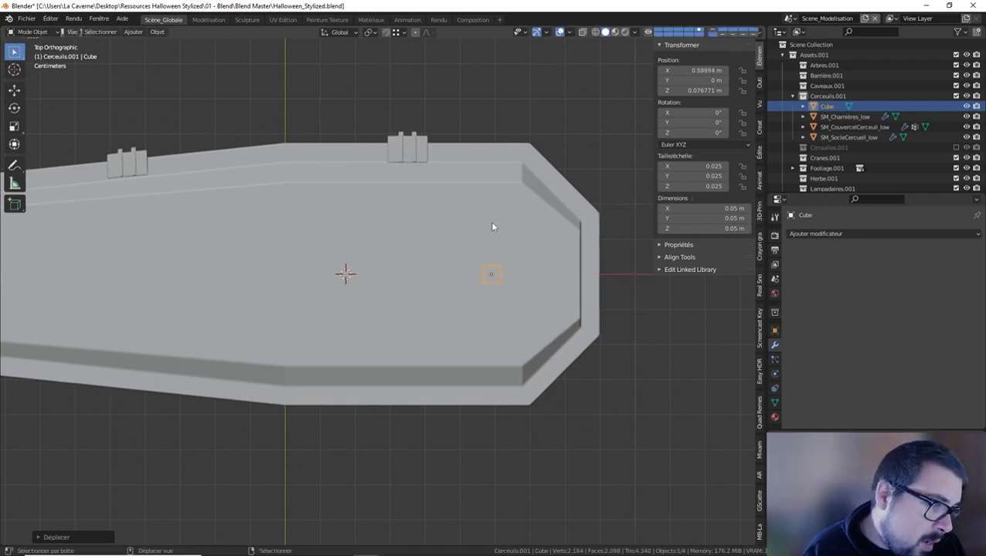
Raise the cube about 0.072 m along Z above the lid and scale its height by 0.5
middle_click_drag(490, 221, 551, 164)
key("g")
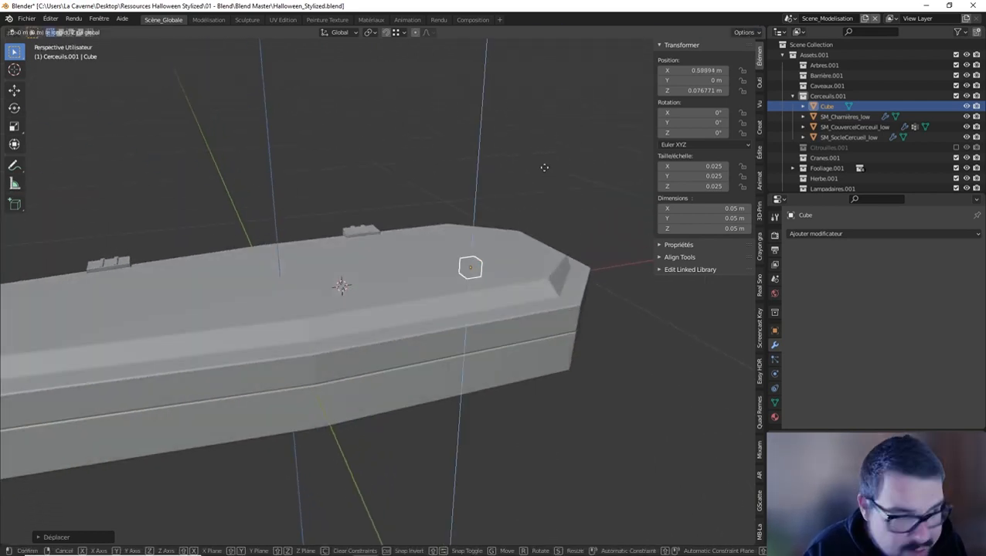
key("z")
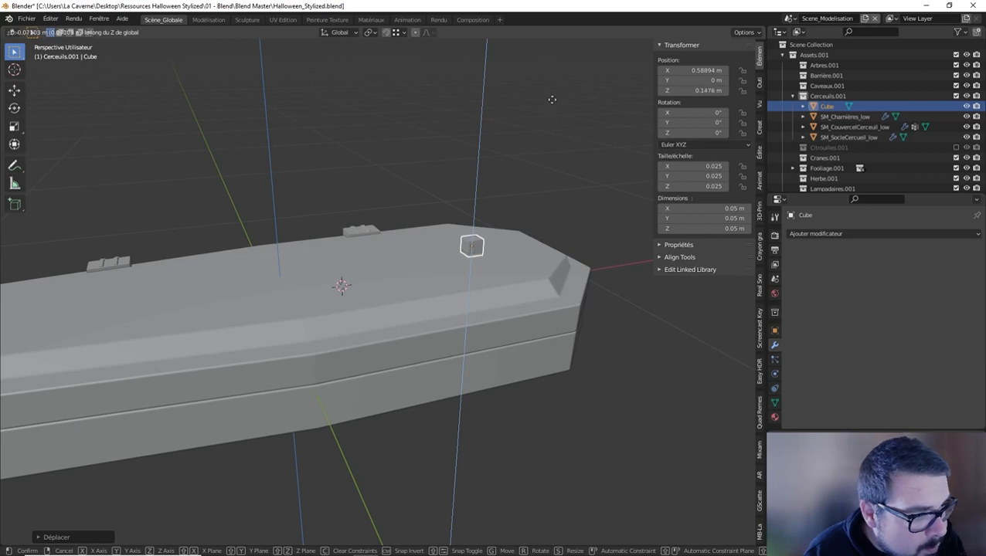
left_click(552, 96)
scroll(440, 247, "up", 5)
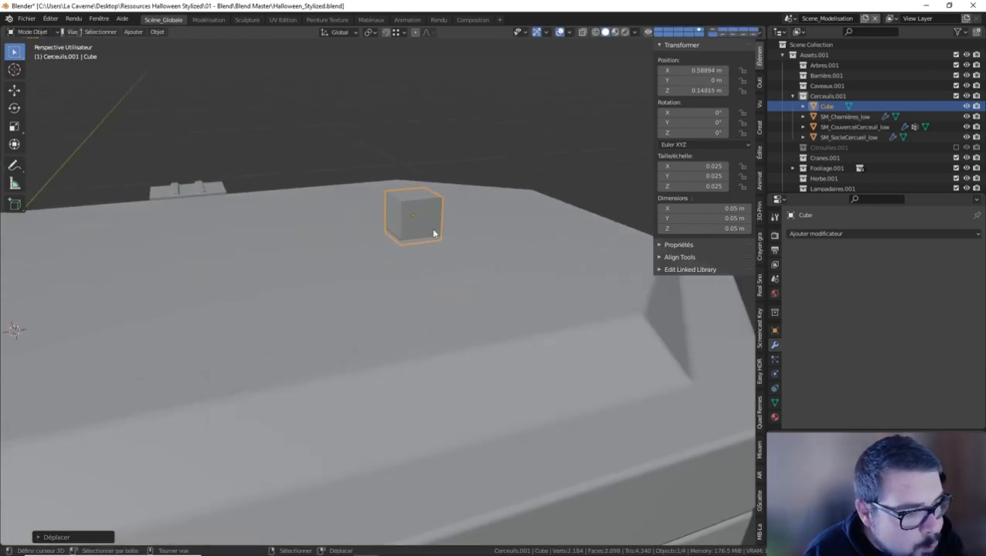
middle_click_drag(433, 233, 416, 238, "shift")
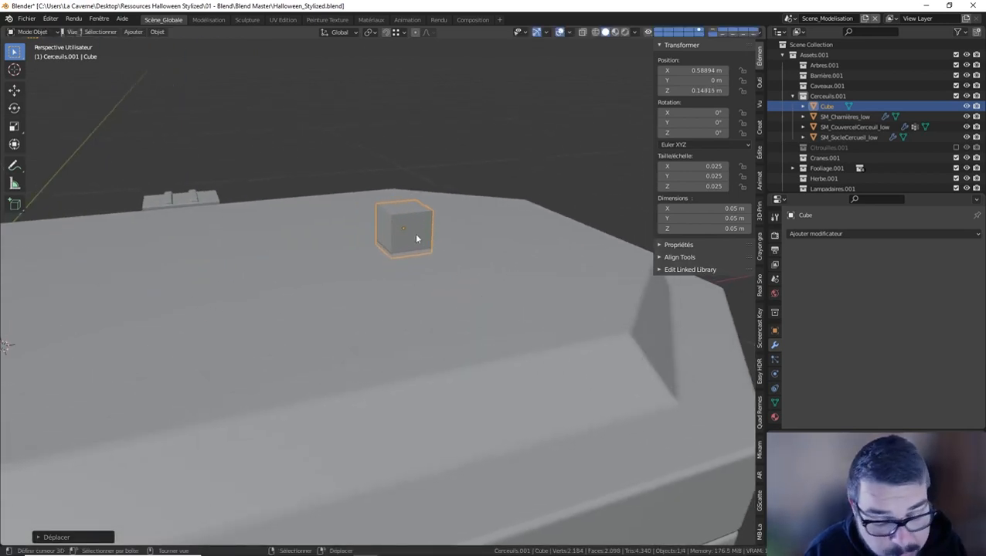
type("sz0.5")
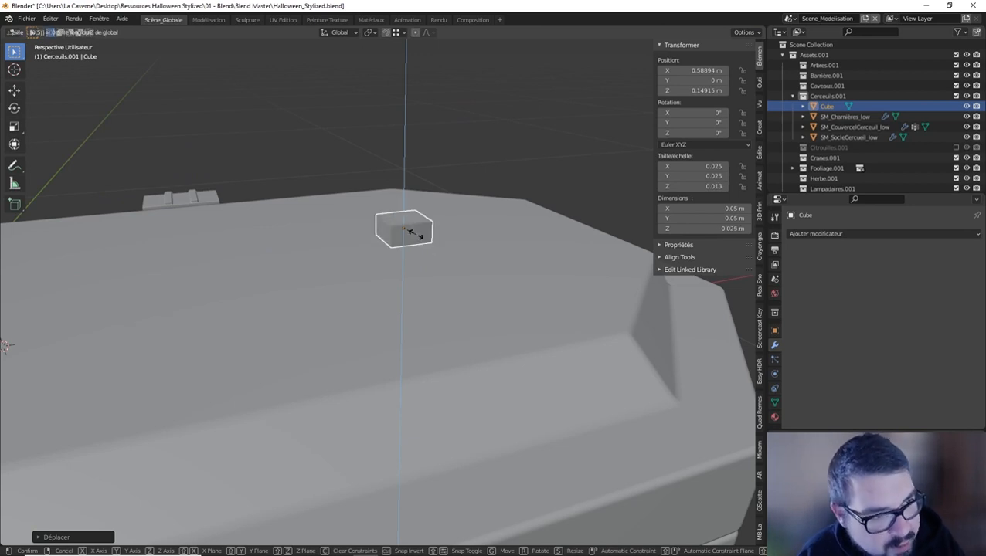
key("Return")
Apply the flattened cube's scale and rotation, and set its origin to geometry
key("Tab")
key("q")
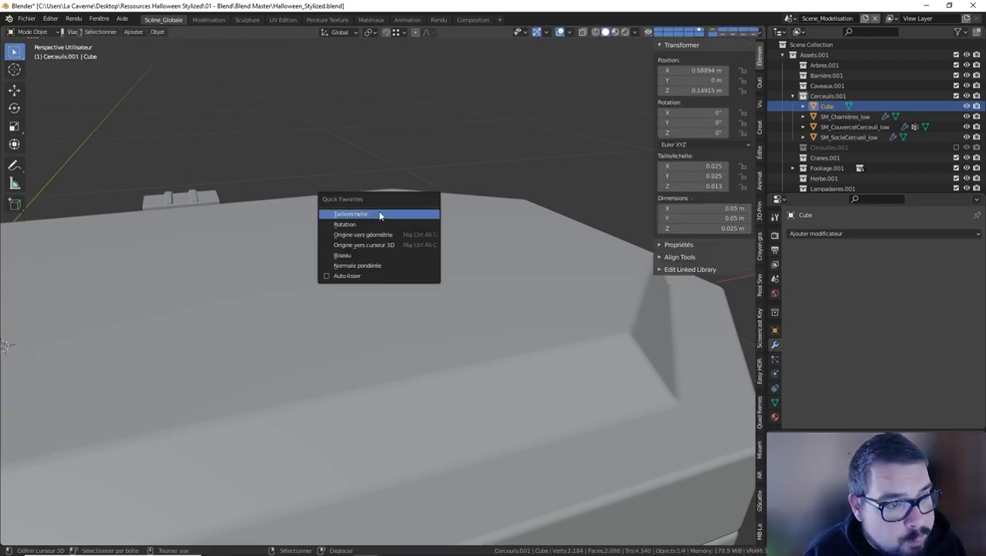
left_click(378, 215)
key("q")
left_click(350, 227)
key("q")
left_click(339, 235)
Extrude the cube's two opposite Y-facing side faces in place in edit mode
key("Tab")
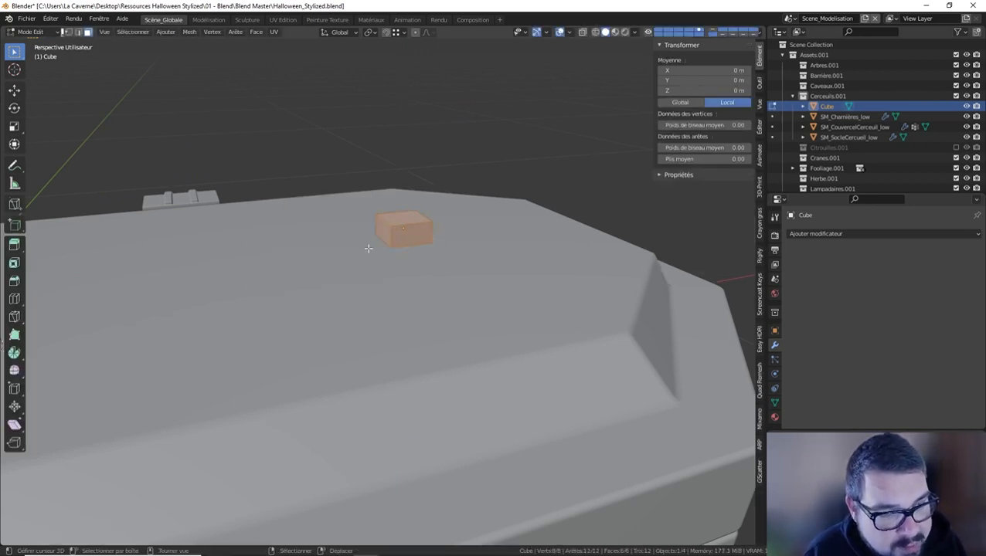
left_click(406, 234)
middle_click_drag(407, 234, 318, 247)
left_click(218, 309, "shift")
key("e")
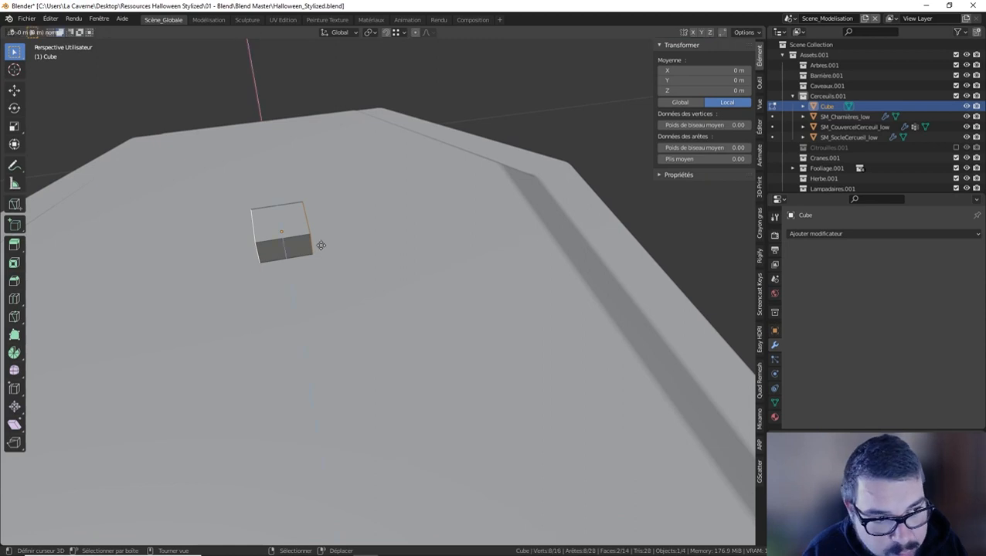
left_click(333, 234)
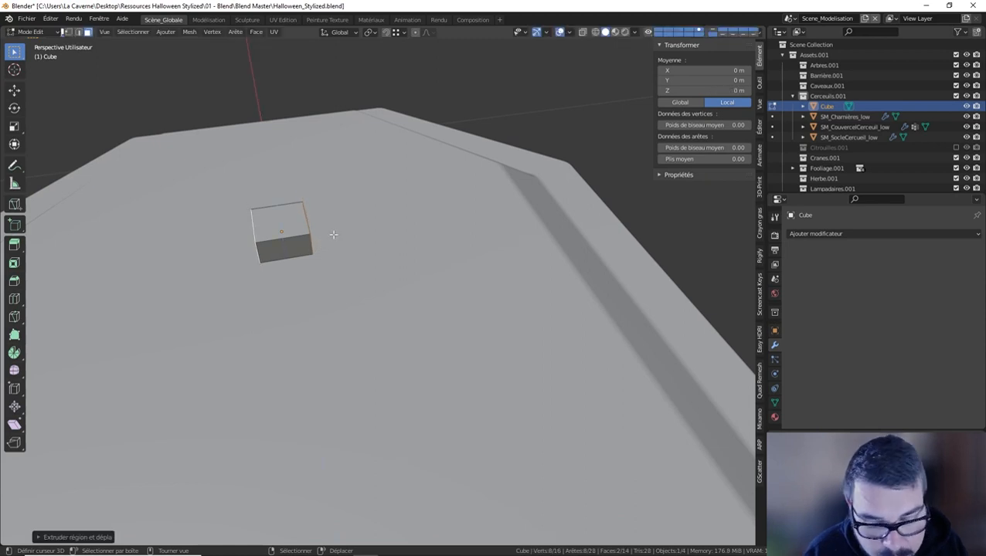
Try to scale the extruded side faces apart along the global Y axis by a factor of 5
key("s")
key("y")
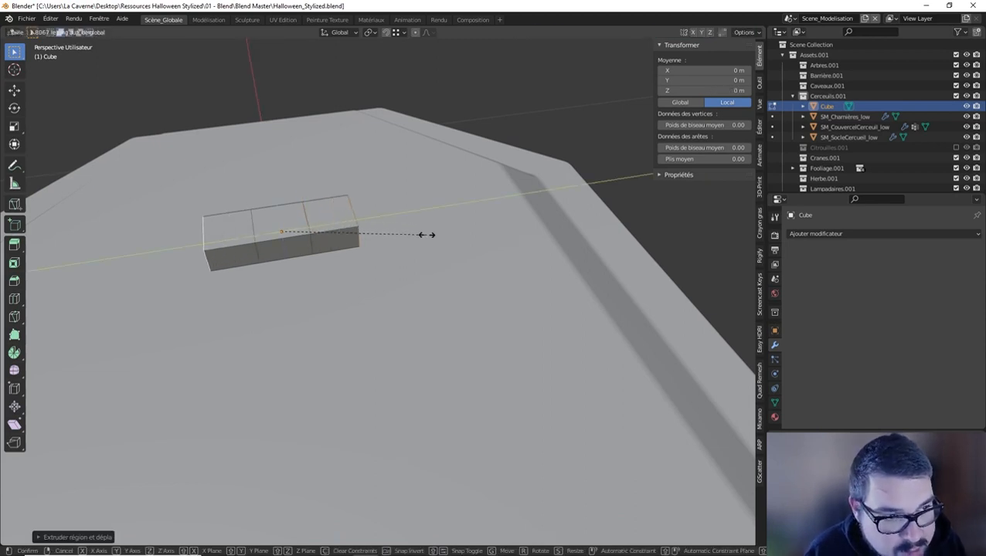
type("0.1")
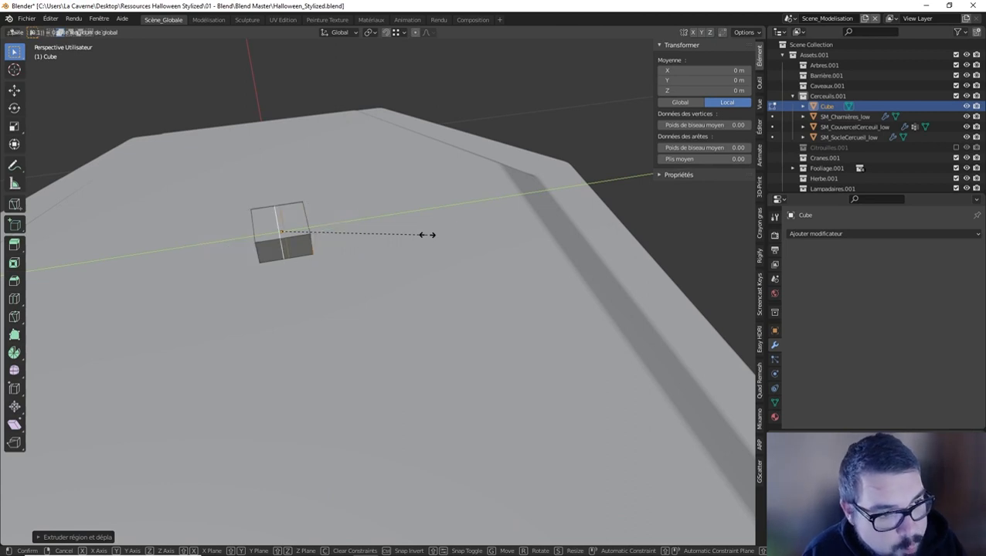
key("BackSpace")
key("BackSpace")
key("BackSpace")
type("1")
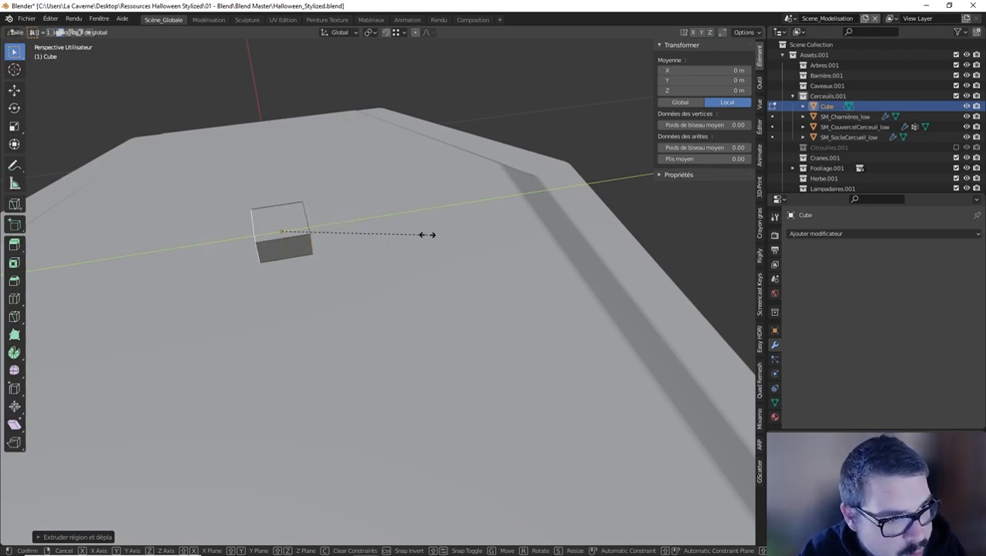
type("-")
key("BackSpace")
type("2")
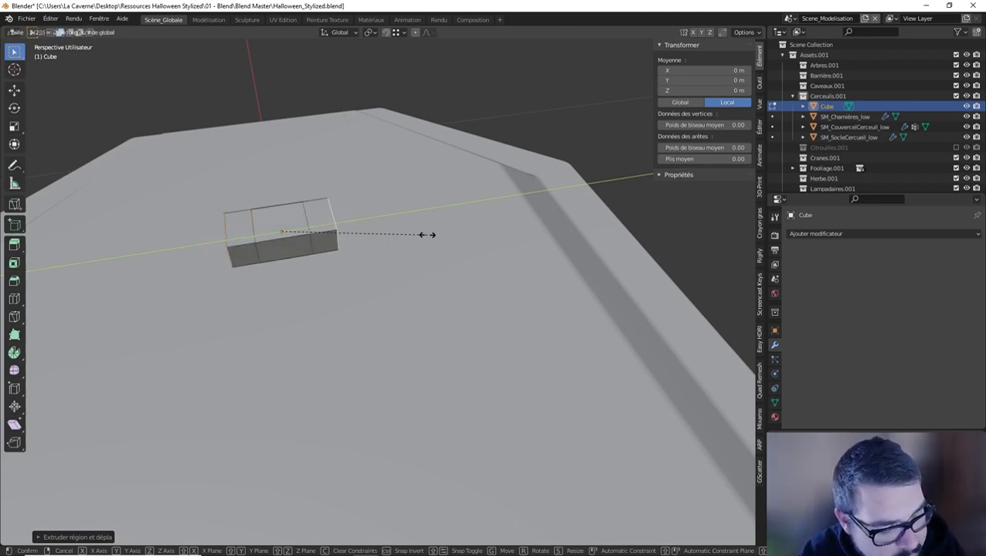
key("BackSpace")
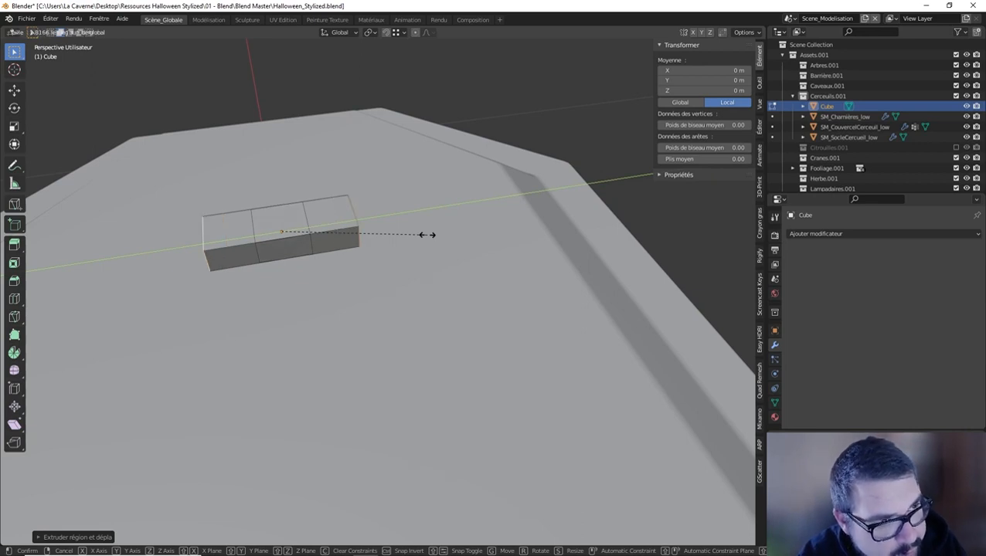
type("7")
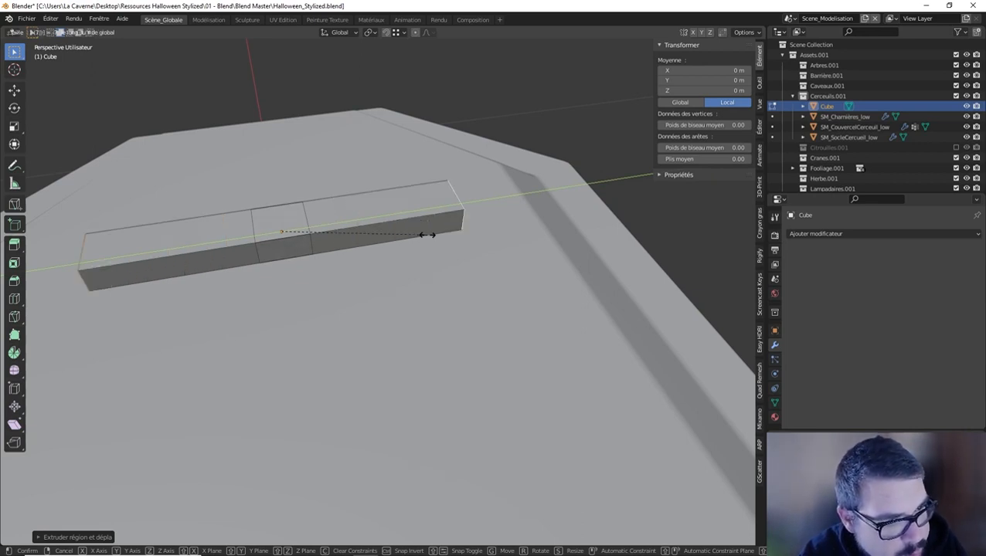
key("BackSpace")
type("5")
key("Return")
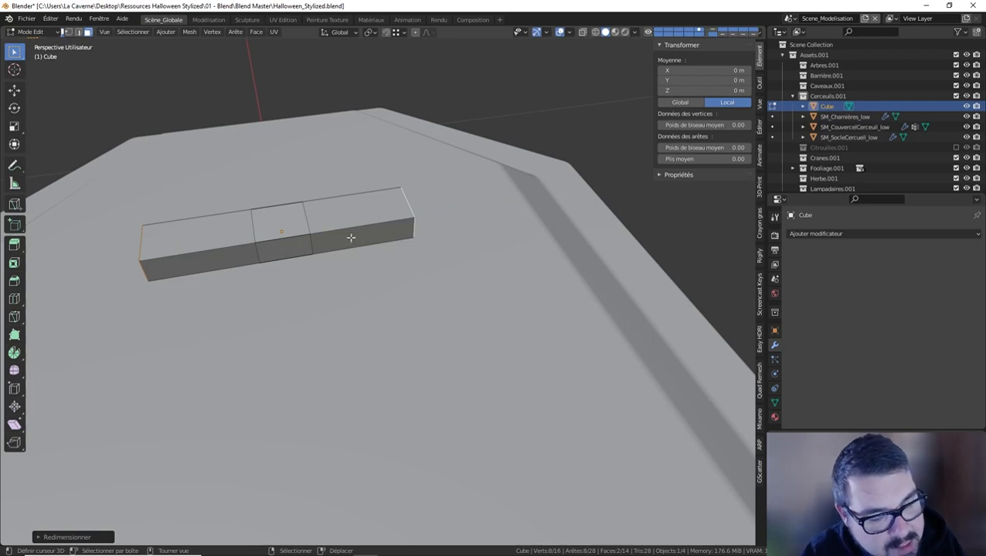
middle_click_drag(351, 239, 314, 247)
key("ctrl+z")
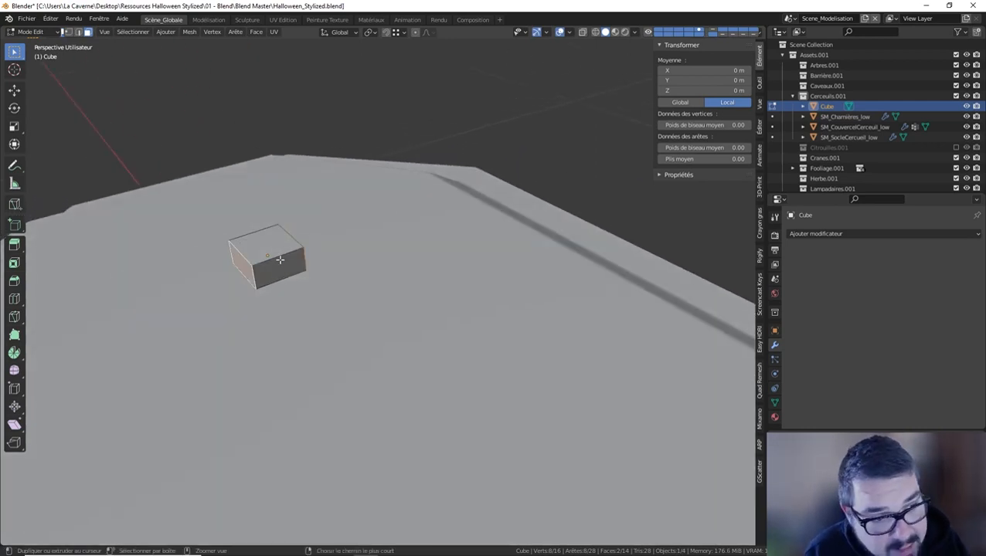
type("sy")
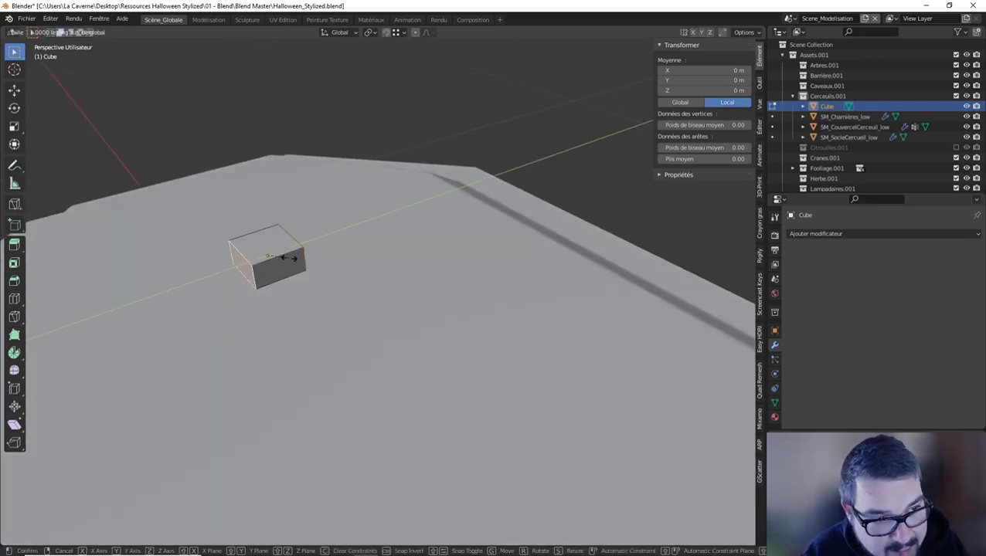
type("5")
key("Return")
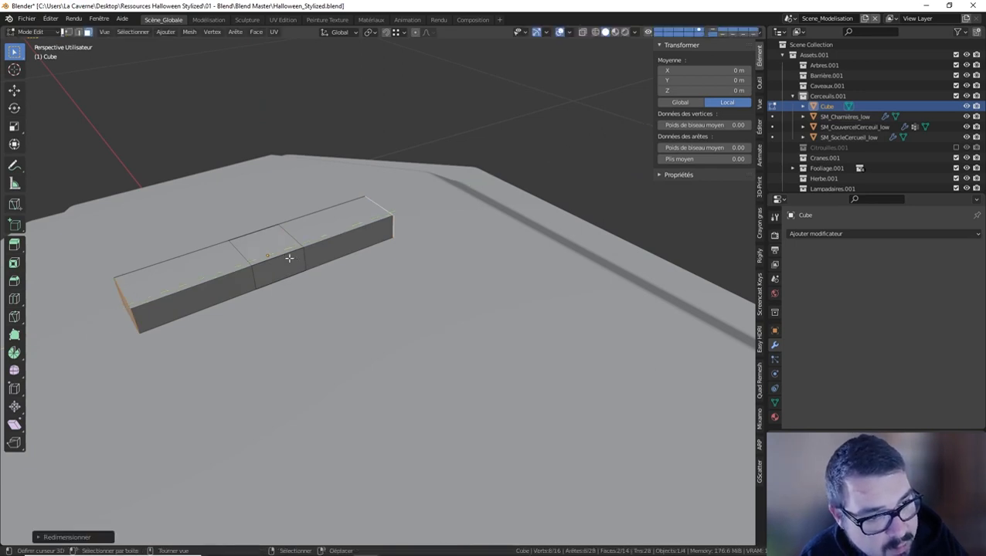
middle_click_drag(291, 259, 330, 242)
scroll(260, 245, "up", 2)
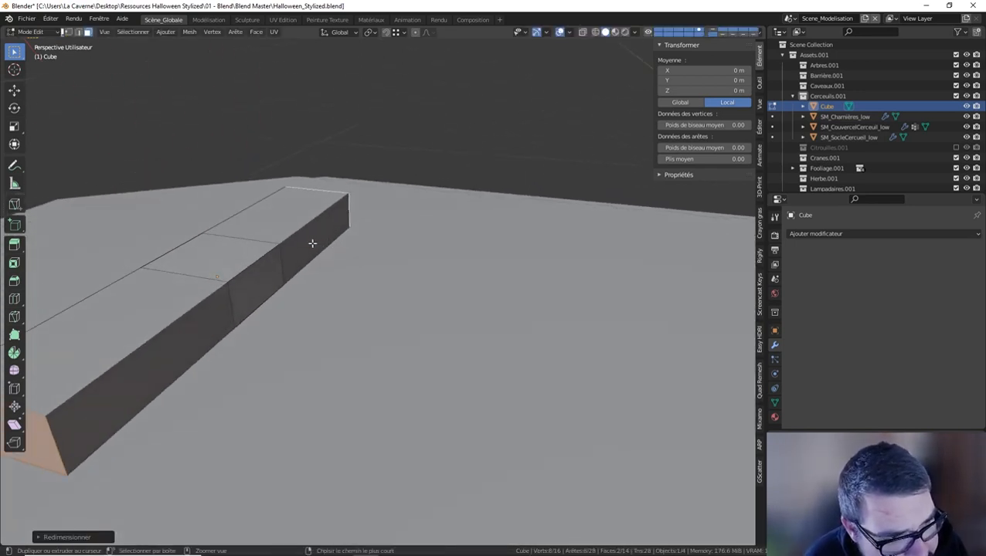
key("ctrl+z")
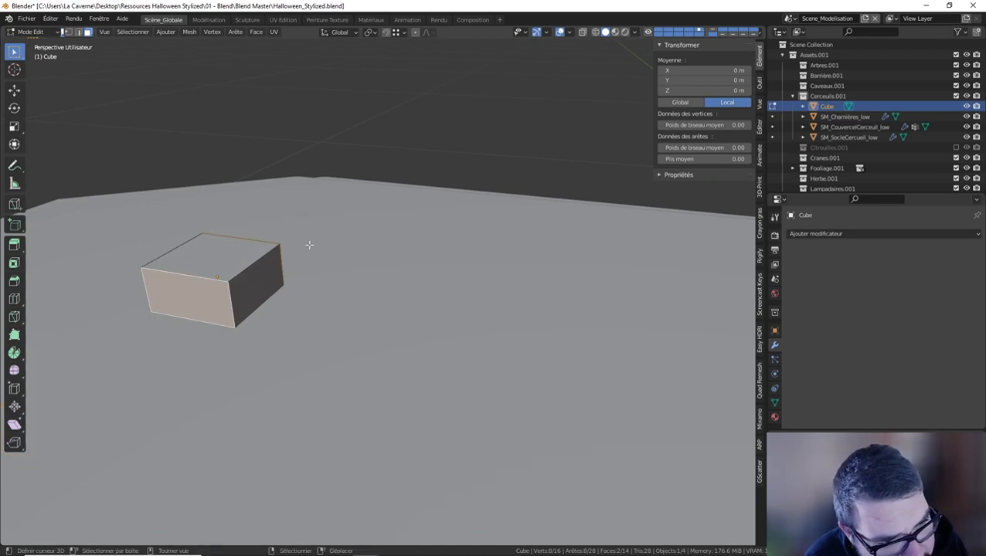
Scale the block's two extruded end faces apart along the global Y axis by a factor of 5
type("sy")
type("5")
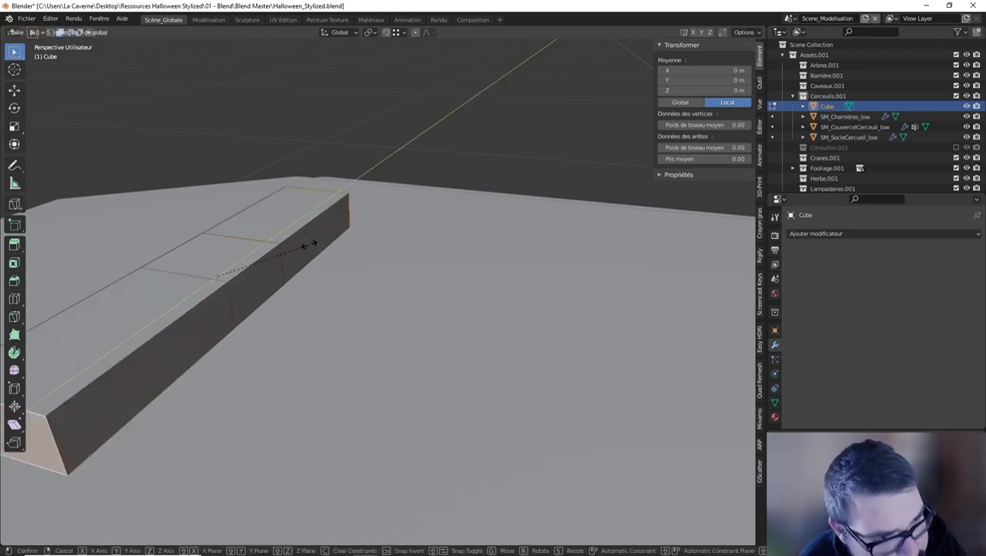
key("Return")
middle_click_drag(308, 244, 353, 319)
middle_click_drag(221, 238, 272, 231)
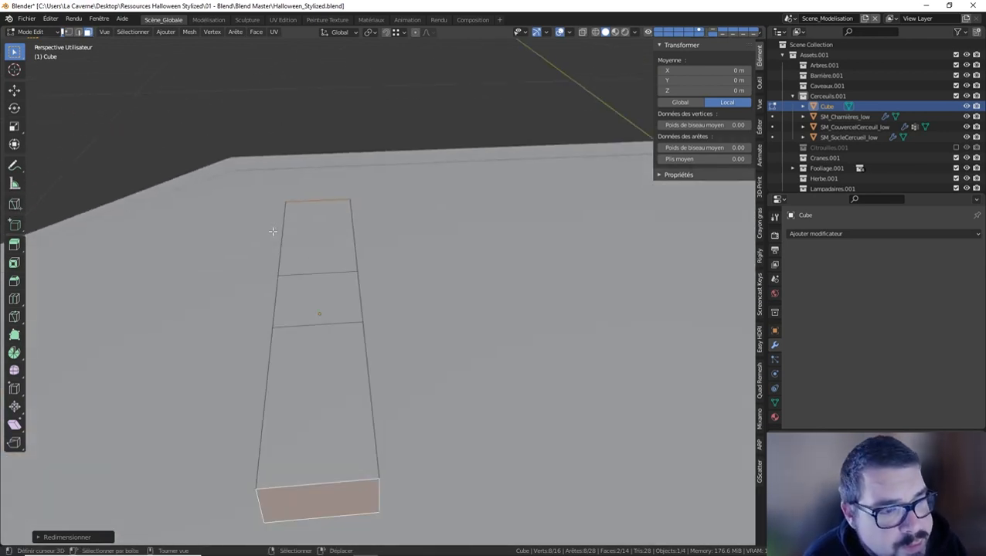
Extrude the centre segment's side face that points toward the coffin's foot in place, constrained to the X axis
middle_click_drag(326, 261, 275, 251)
left_click(330, 291)
scroll(357, 308, "down", 4)
key("e")
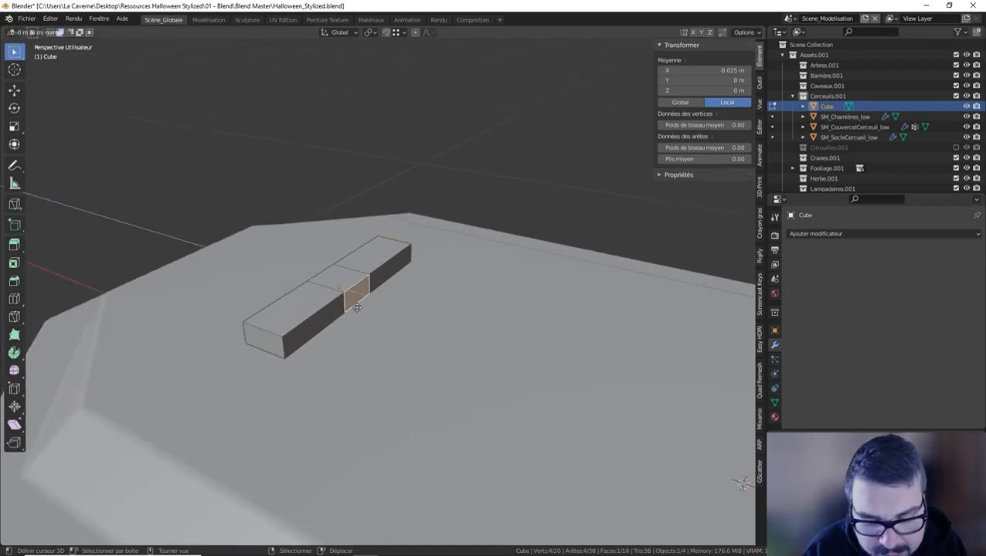
key("x")
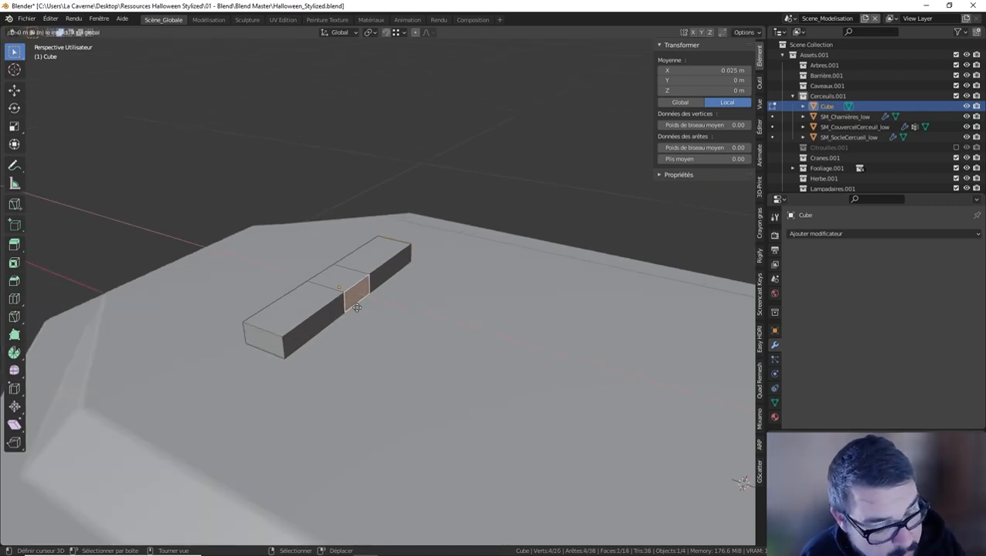
type("8")
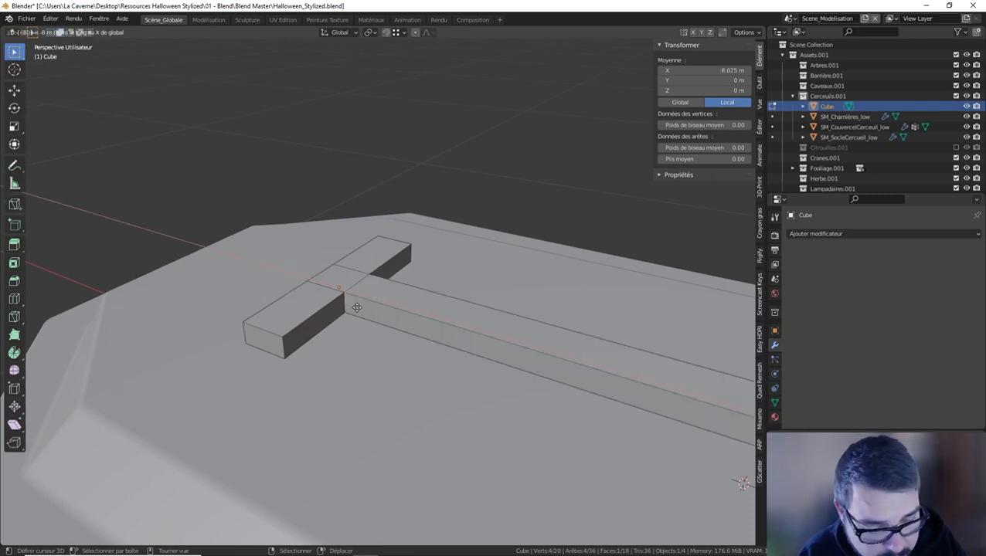
key("BackSpace")
type("5")
key("BackSpace")
type("1")
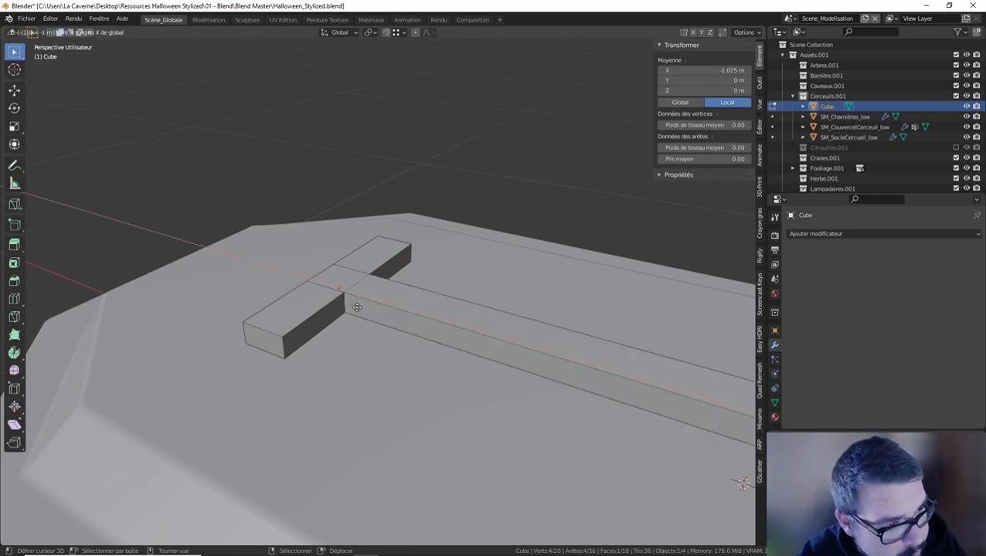
key("Return")
Move the extruded face -0.2 m along global X to form the cross's long lower arm
middle_click_drag(357, 308, 319, 345)
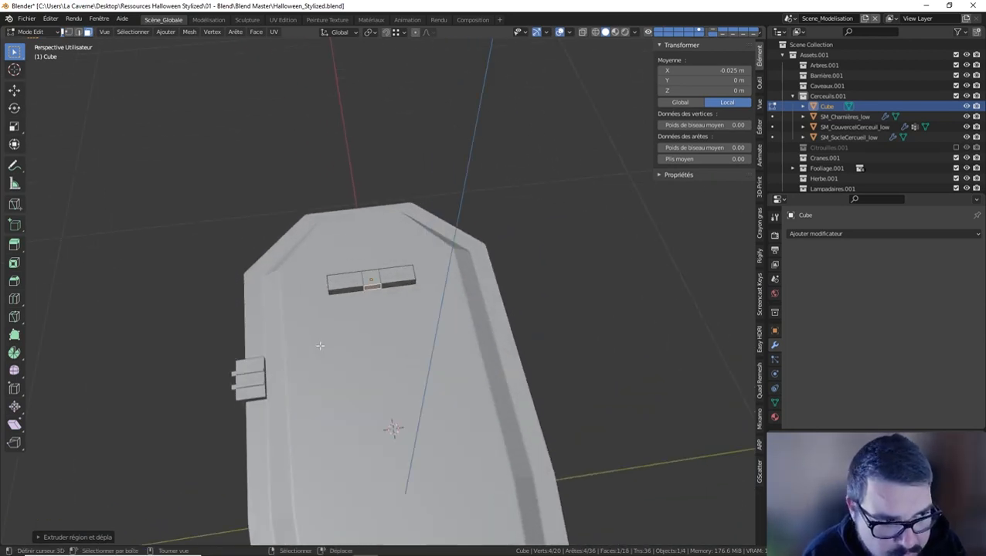
type("gx")
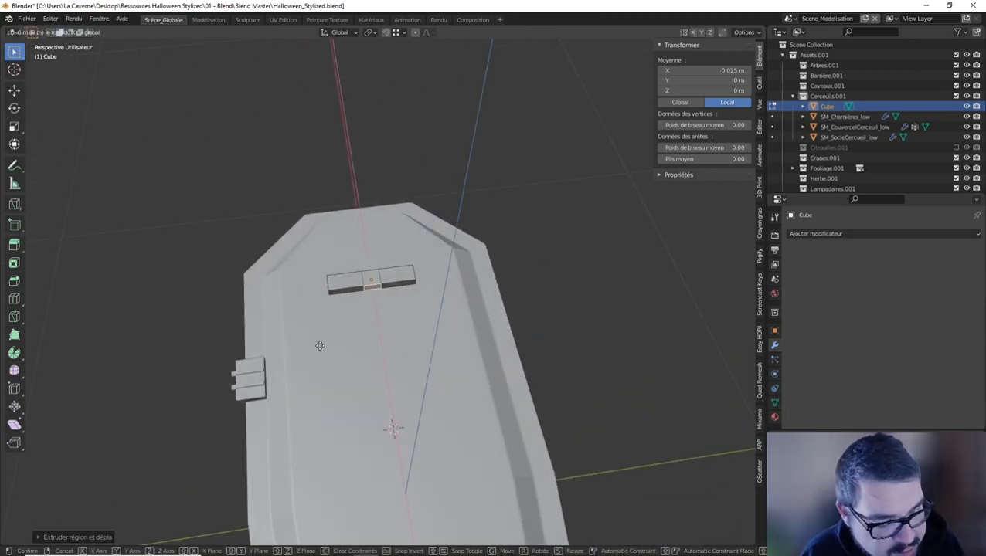
type("0.5-")
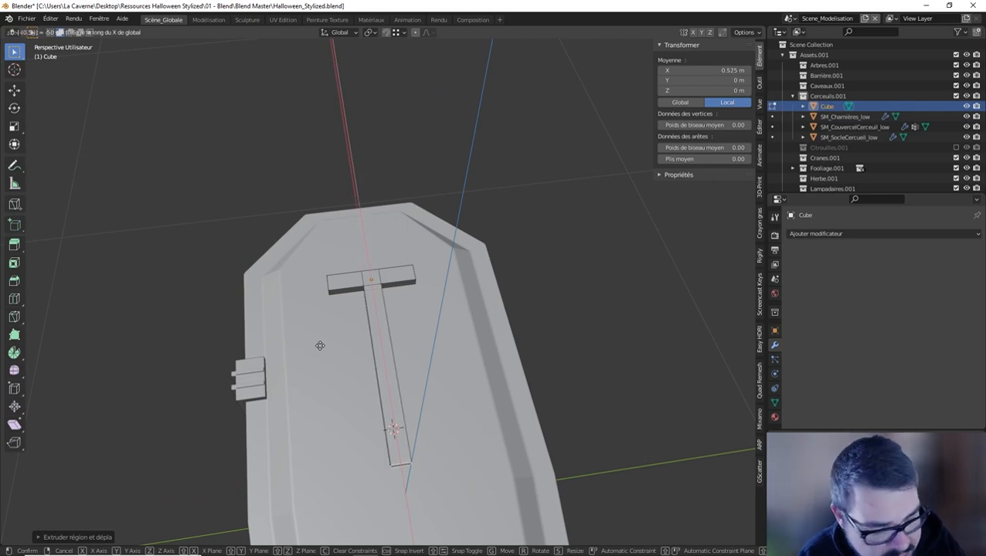
key("BackSpace")
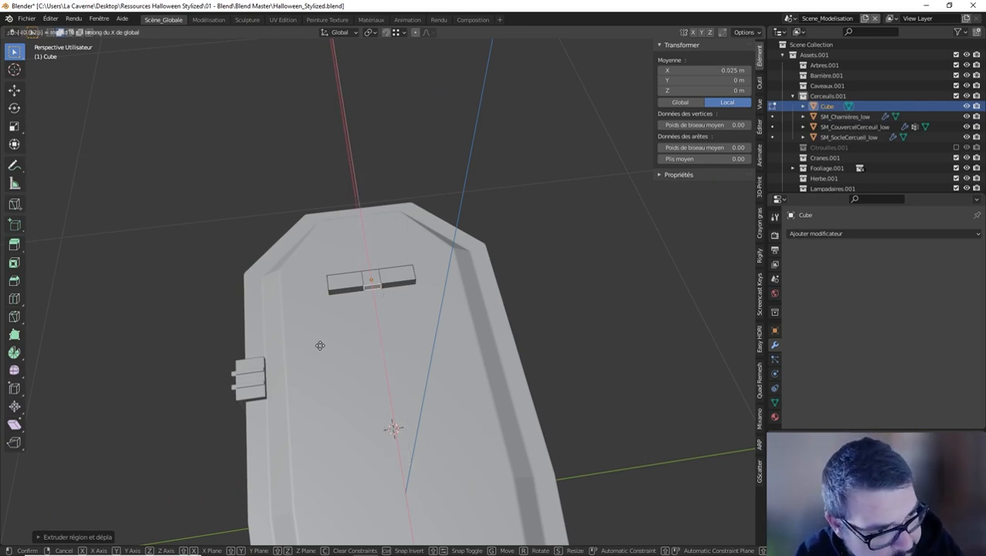
type("2")
key("Return")
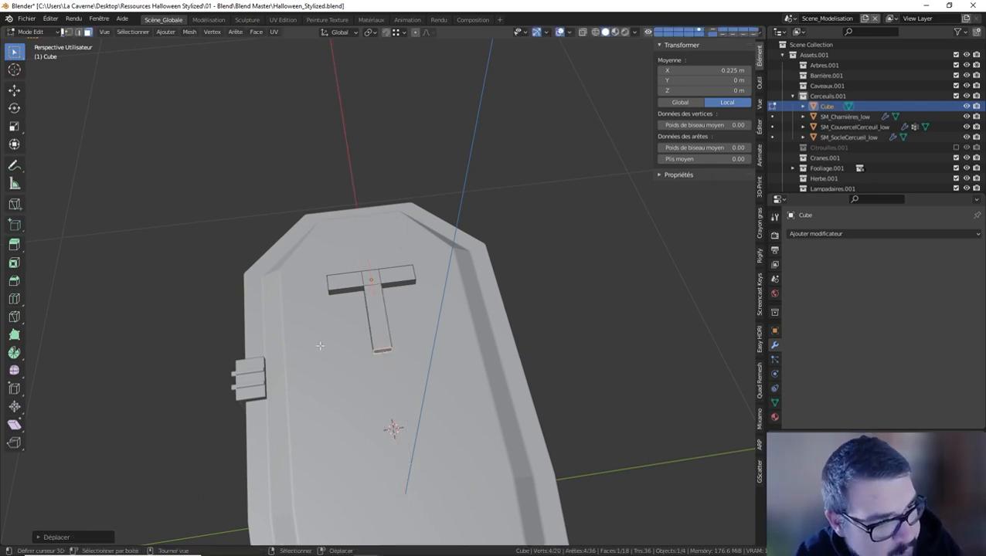
Extrude the centre segment's opposite side face 0.1 m along X as the cross's short upper arm, and return to object mode
middle_click_drag(355, 277, 388, 313)
left_click(390, 311)
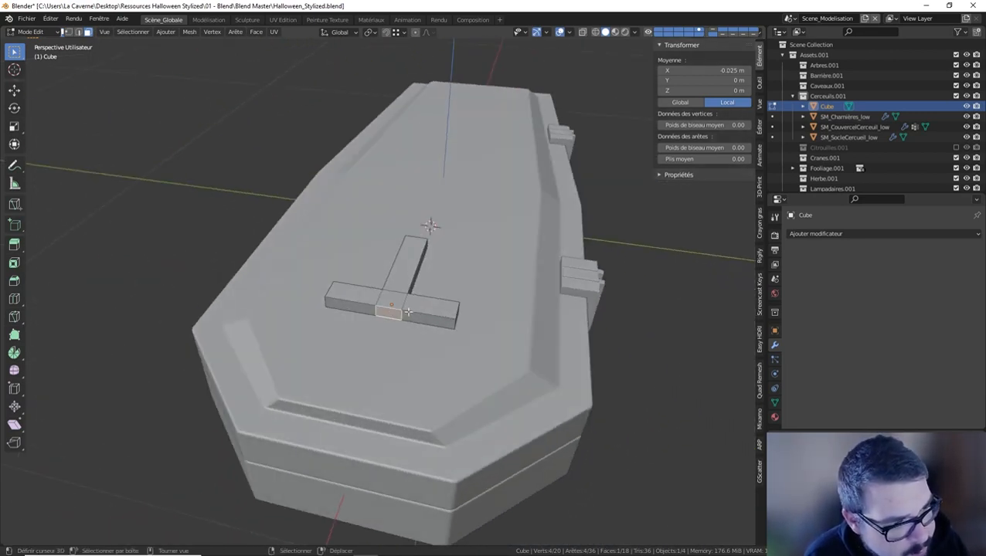
key("e")
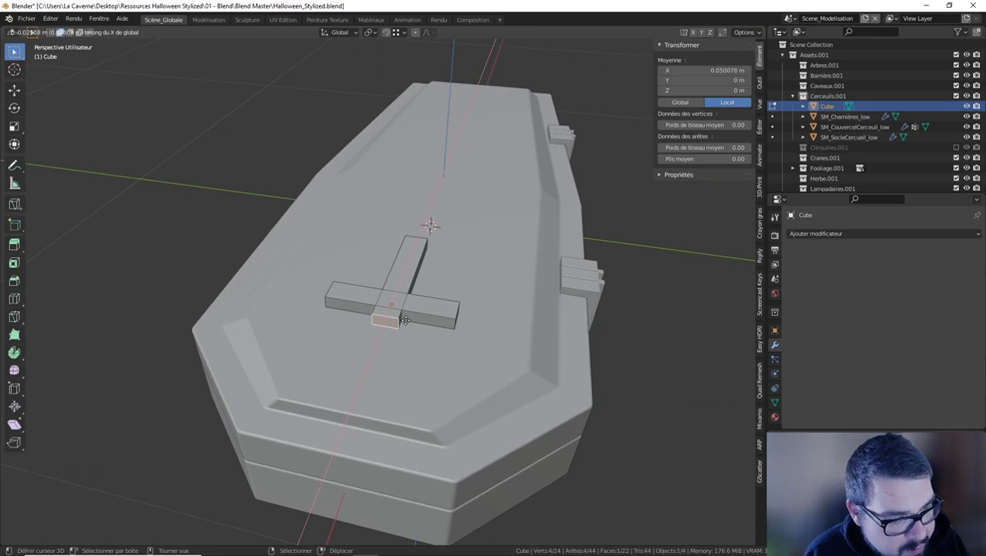
type("-0.1| 1")
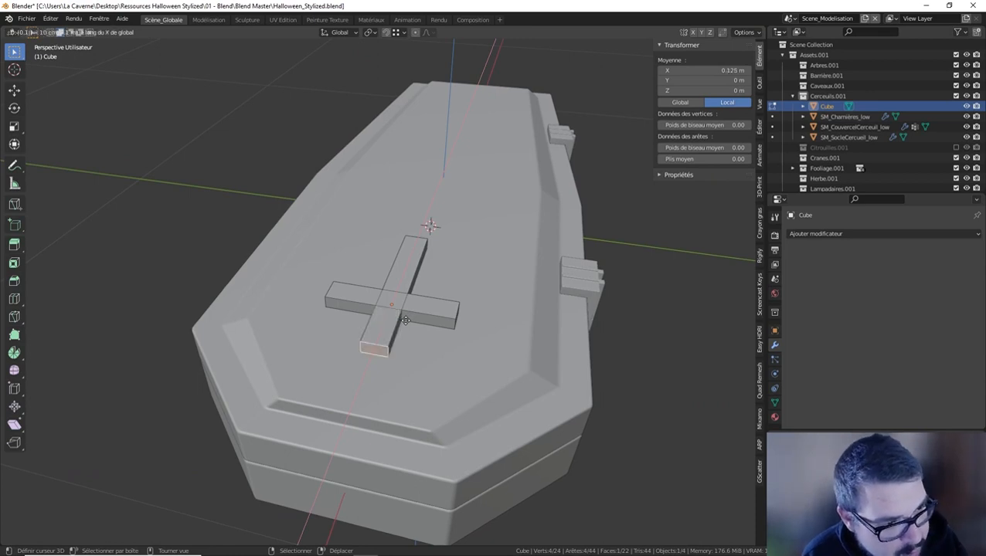
key("Return")
key("KP_7")
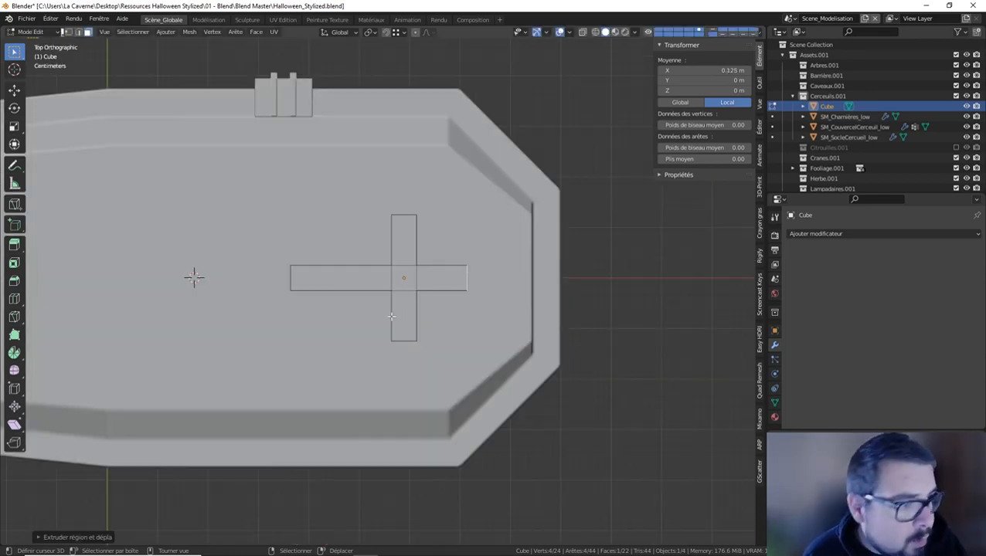
middle_click_drag(403, 315, 429, 292)
key("Tab")
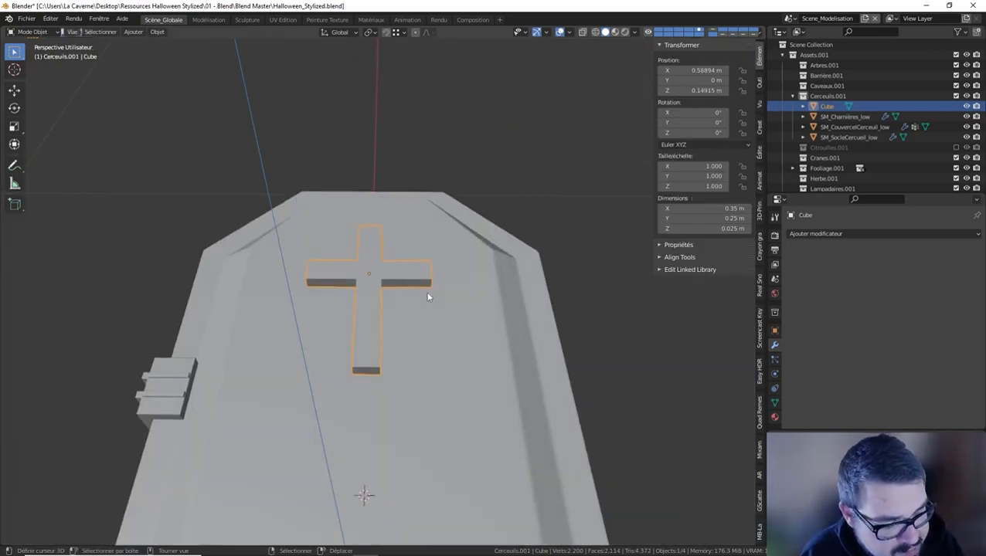
Apply the cross's scale and rotation, and set its origin to geometry
middle_click_drag(361, 268, 398, 302)
scroll(361, 287, "up", 4)
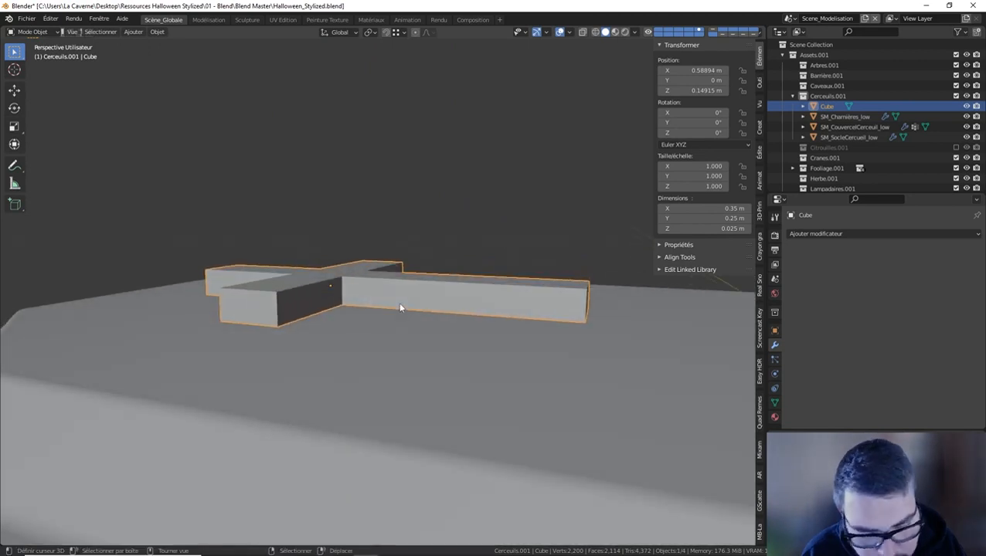
key("q")
left_click(360, 283)
key("q")
left_click(325, 289)
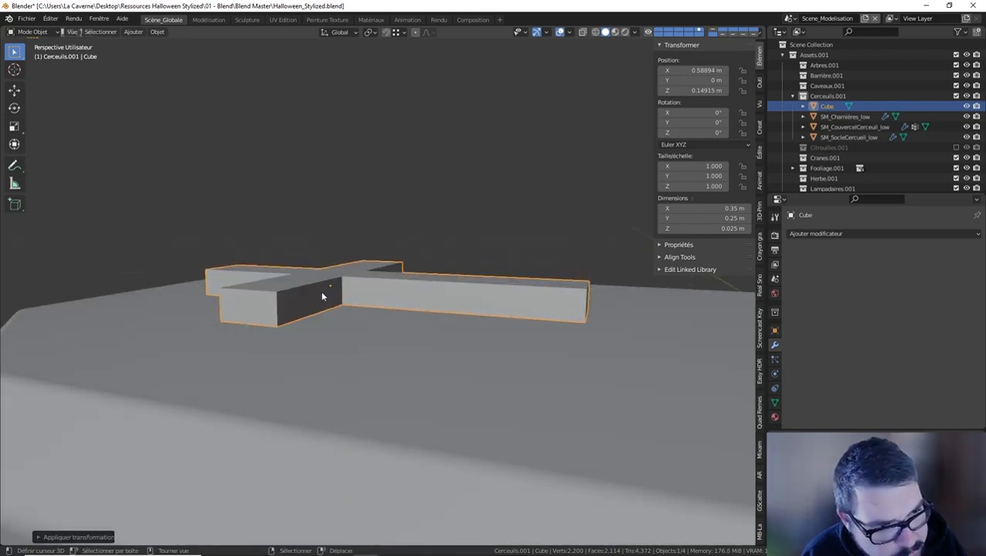
key("q")
left_click(323, 302)
Add a bevel (Biseau) modifier and a weighted normal modifier to the cross
key("q")
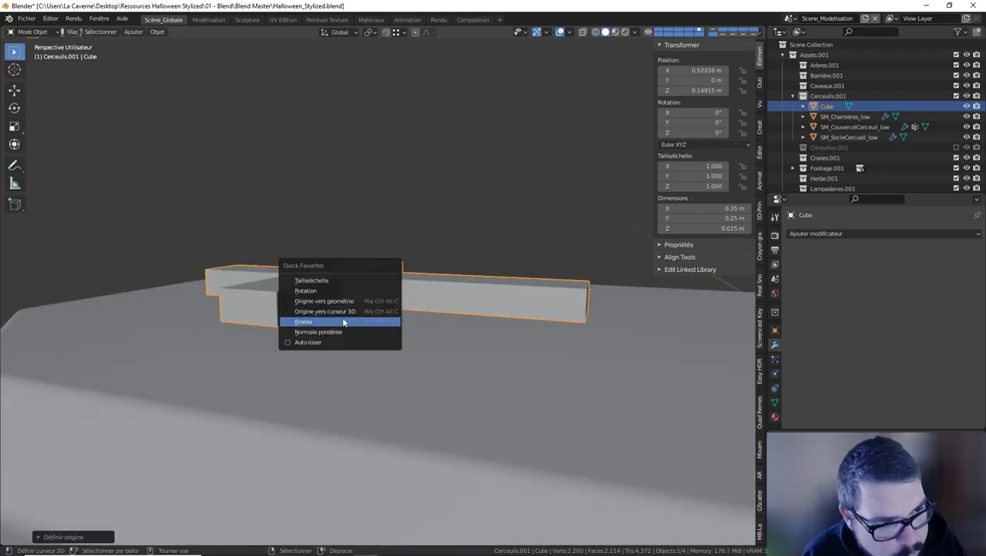
left_click(377, 321)
key("q")
left_click(332, 330)
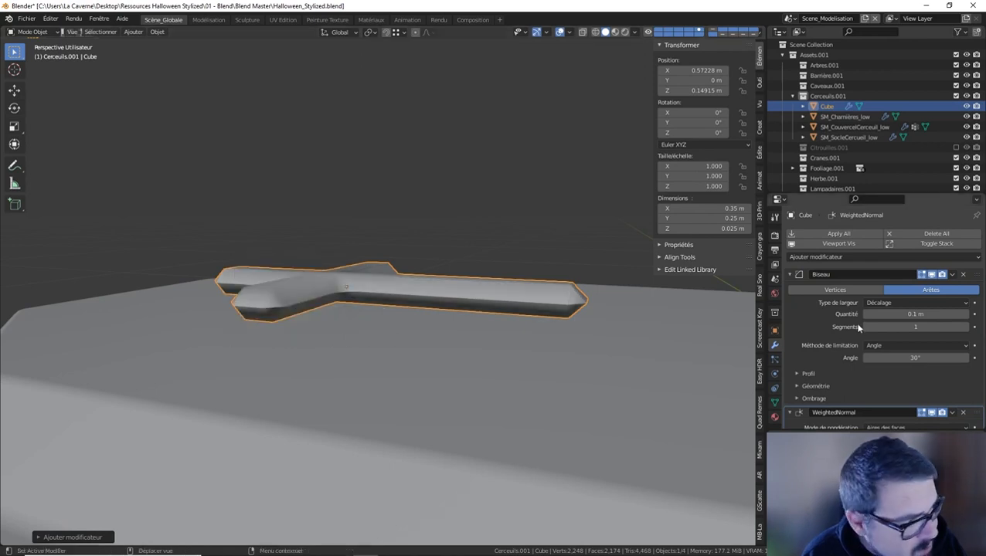
Set the cross's bevel to Absolu width, 0.005 m and one more segment, and set the weighted normal weight to 100
left_click(889, 303)
left_click(896, 339)
left_click(912, 314)
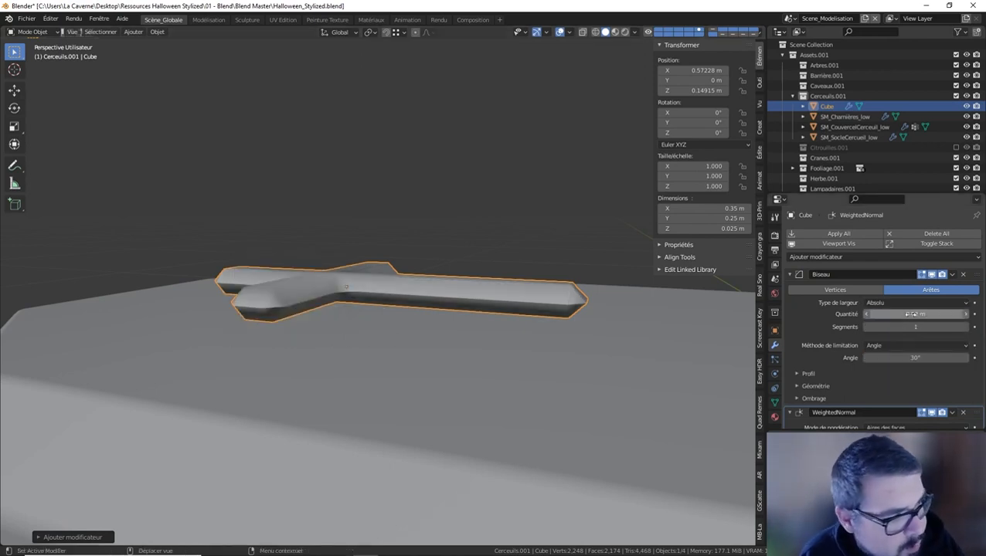
left_click(912, 315)
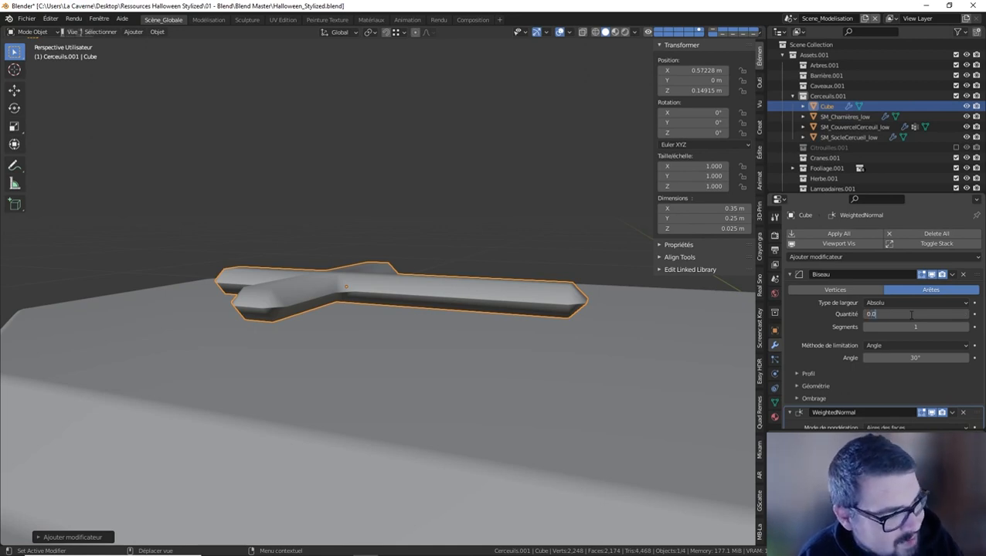
type("0.005")
key("Return")
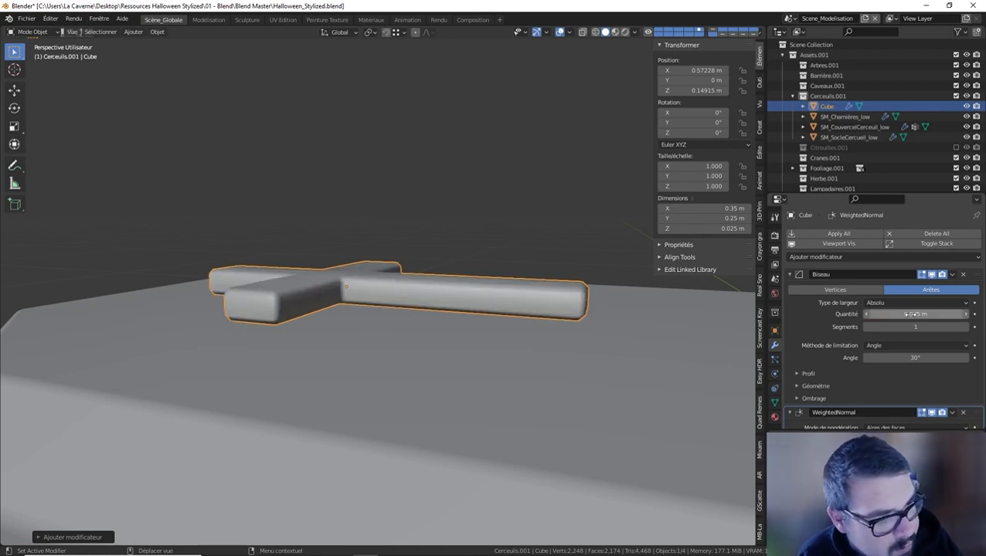
left_click(966, 327)
left_click(791, 275)
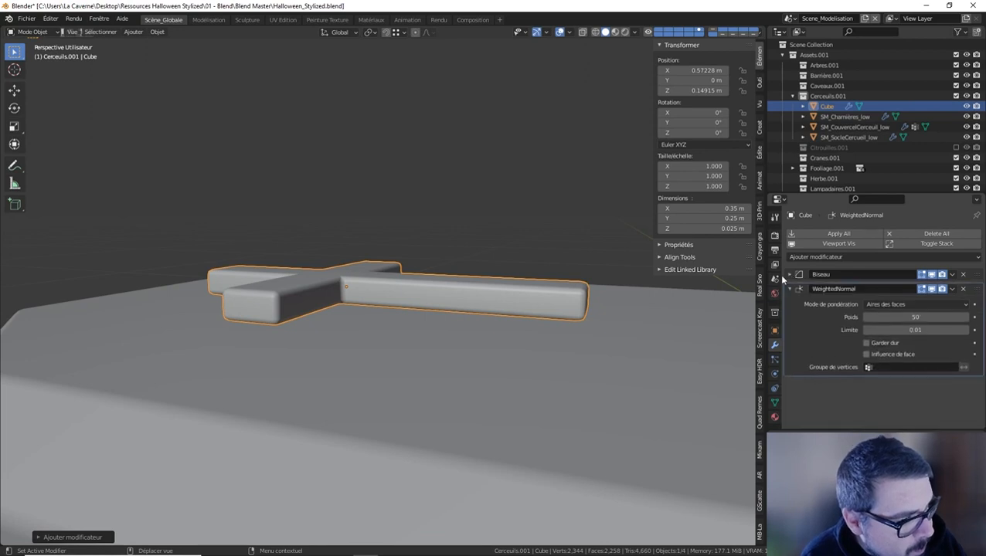
Lower the cross about 0.018 m along global Z so it sits into the lid, and deselect it
key("a")
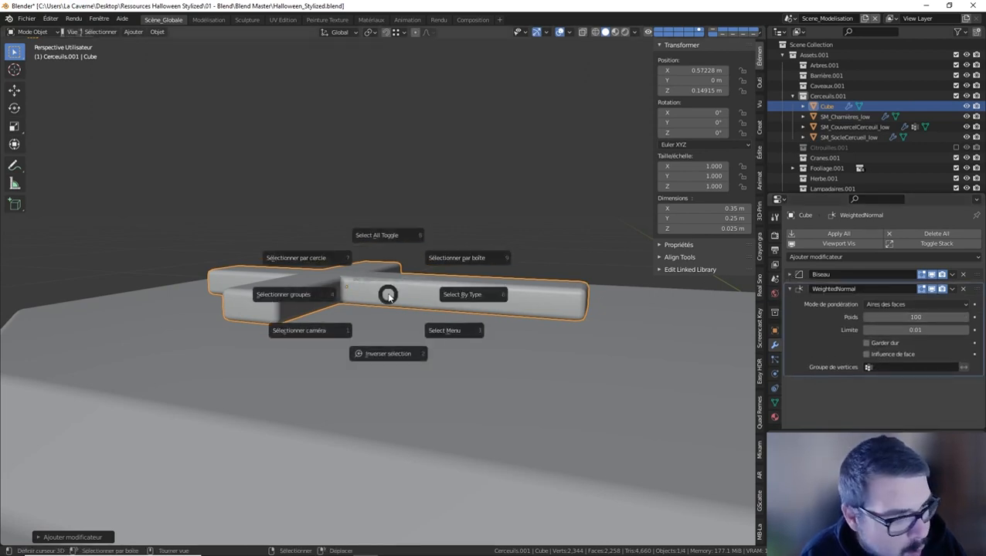
left_click(377, 264)
left_click(374, 279)
key("g")
key("z")
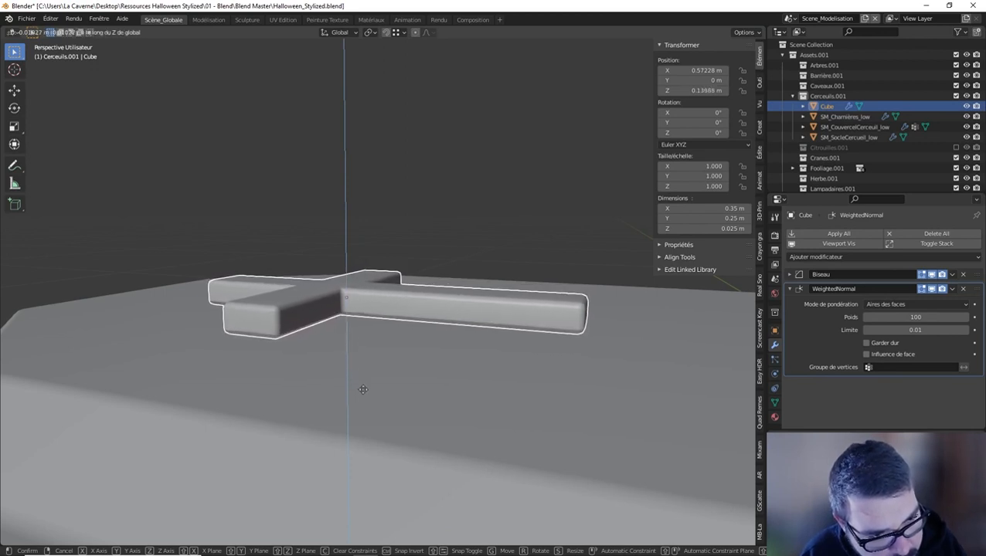
left_click(364, 365)
middle_click_drag(378, 310, 338, 333)
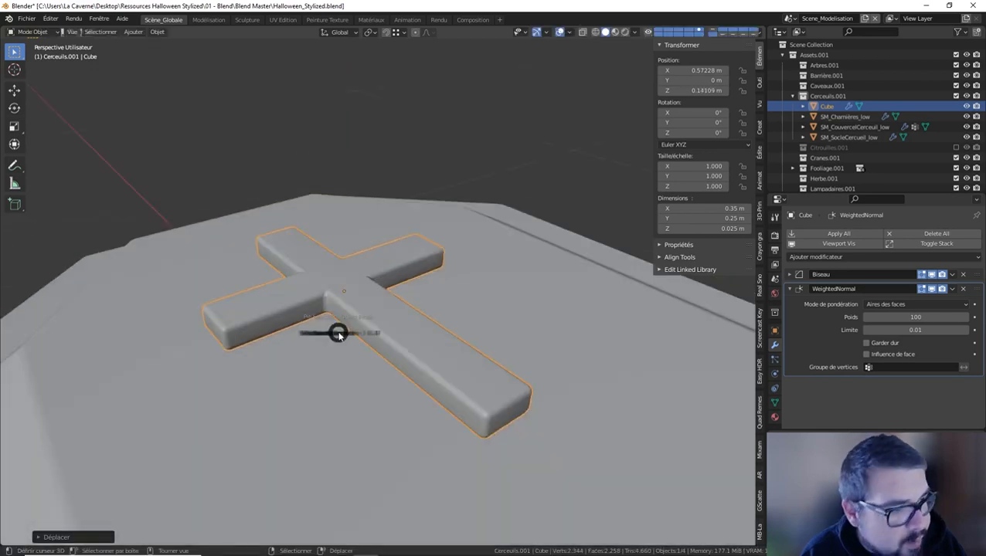
key("alt+a")
Enter edit mode on the coffin base SM_SocleCercueil_low and select all its geometry
middle_click_drag(374, 281, 292, 265)
scroll(356, 309, "down", 8)
scroll(355, 303, "down", 4)
scroll(335, 302, "up", 4)
middle_click_drag(345, 322, 415, 286)
left_click(388, 280)
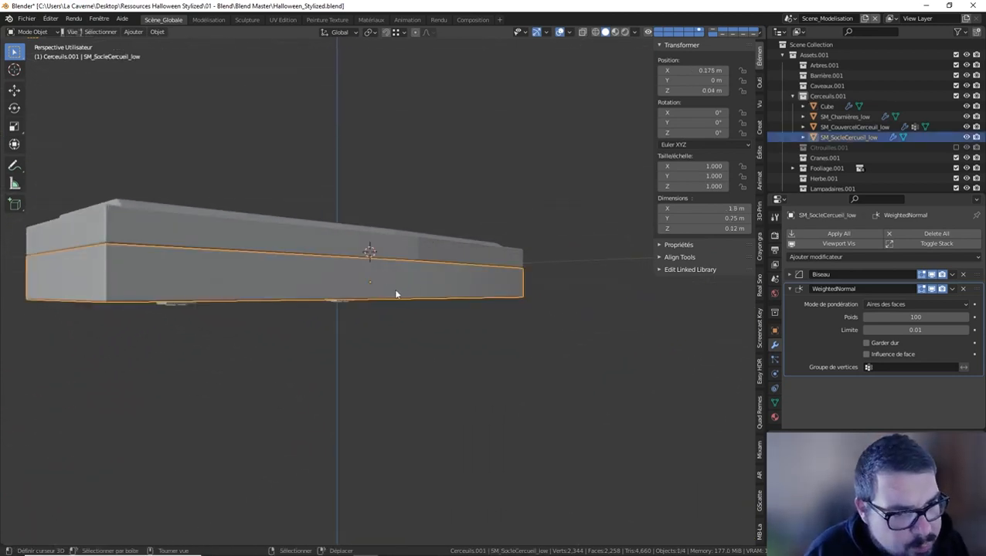
key("Tab")
middle_click_drag(395, 290, 399, 271)
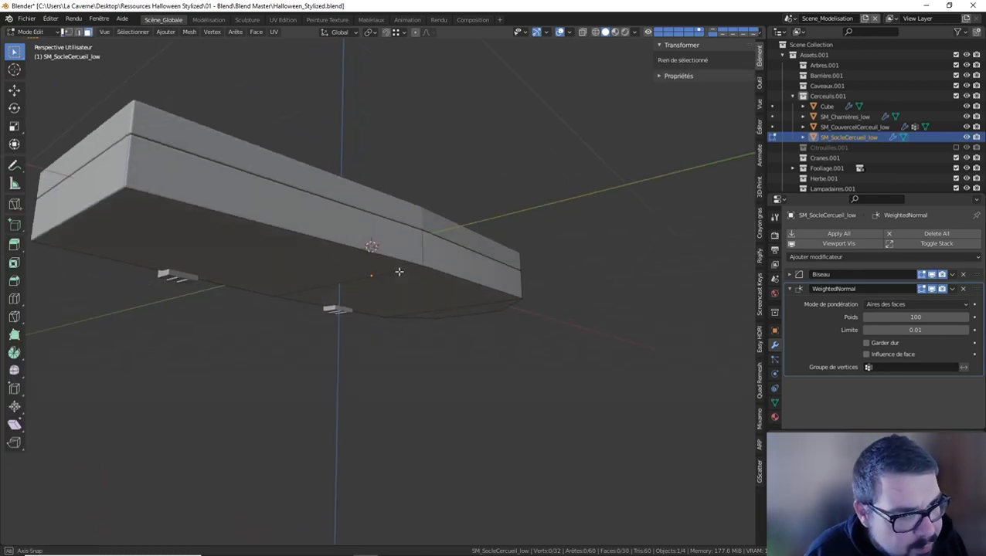
key("a")
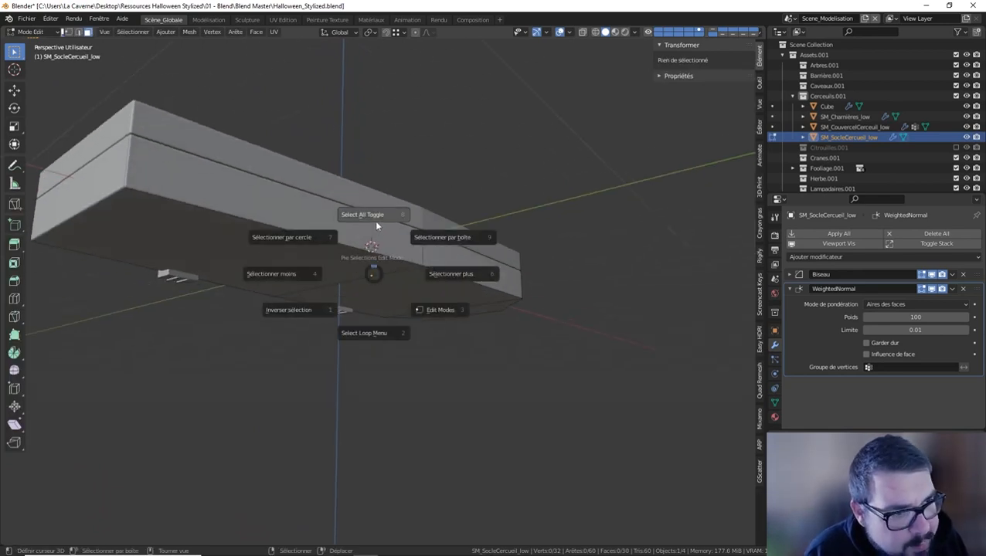
left_click(376, 223)
Add a vertex group to the coffin base and name it Bevel
left_click(775, 403)
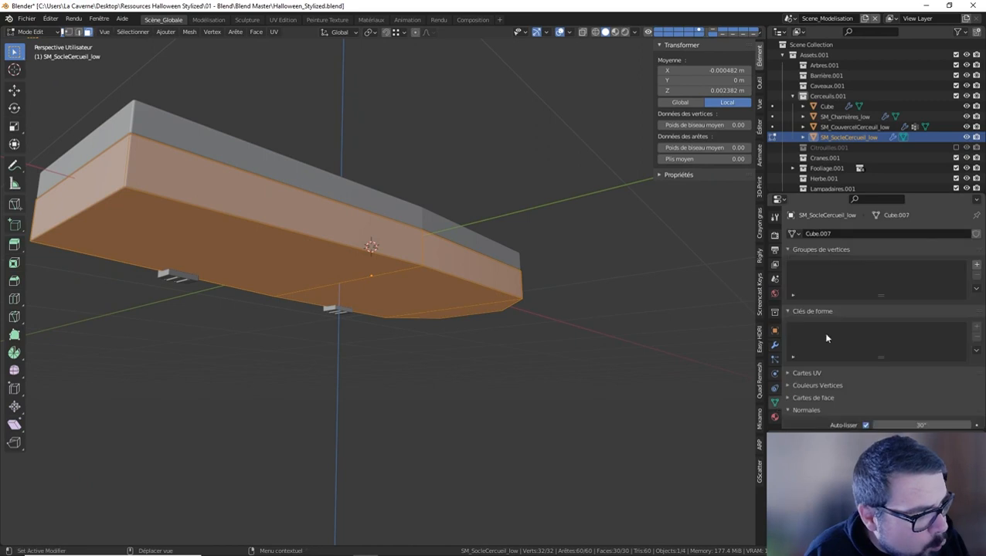
left_click(976, 265)
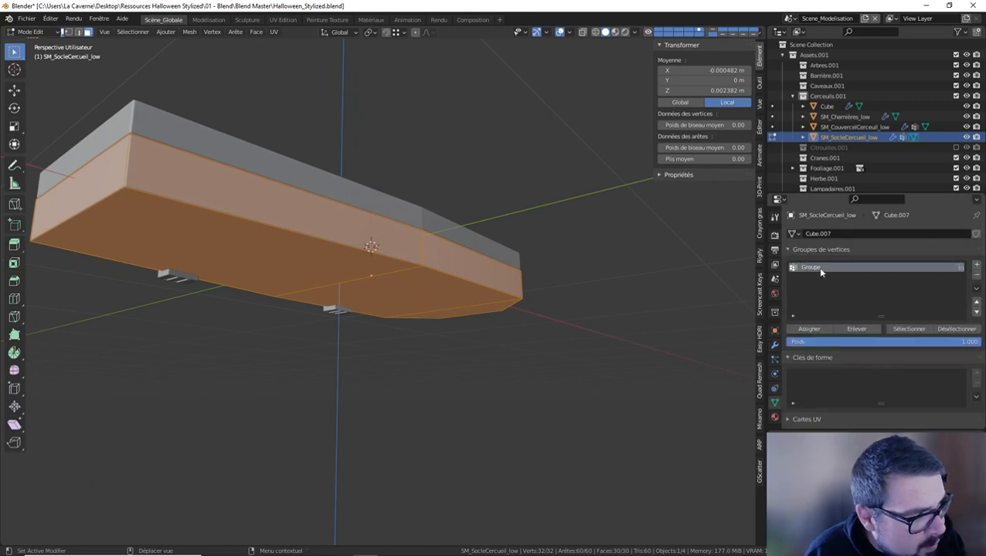
type("Bois")
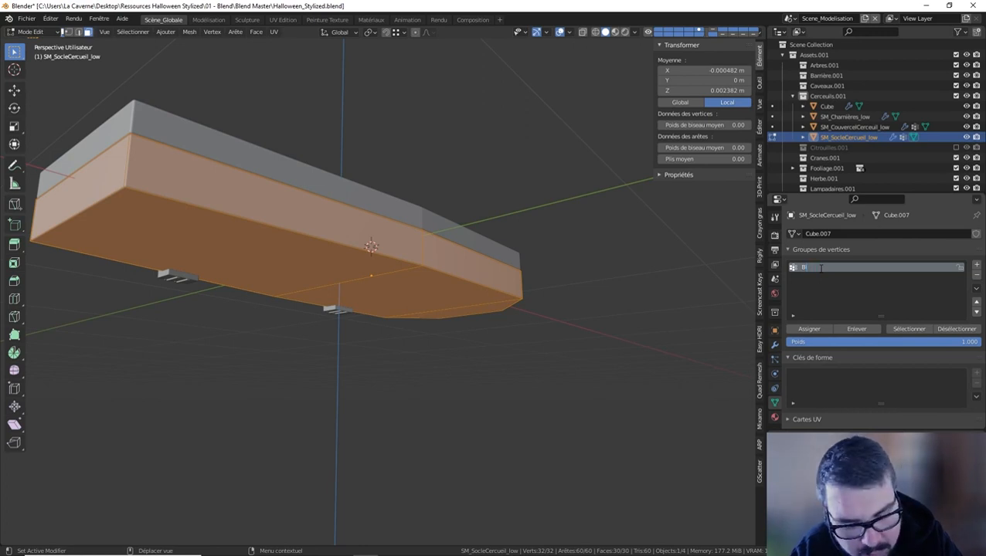
type("au")
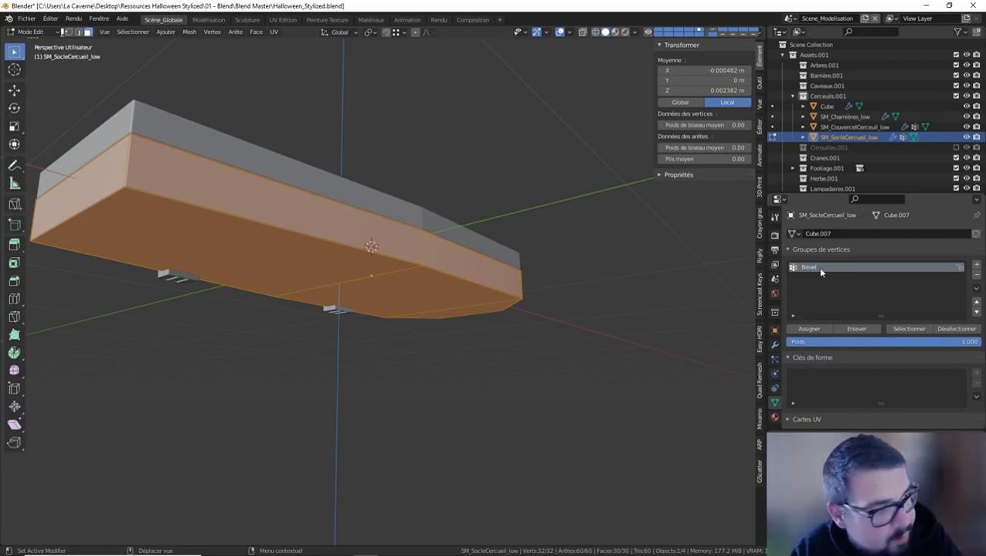
Name the coffin base's vertex group Bevel and assign it all edges except the crosswise ones on the underside and inner floor
type("l")
key("Return")
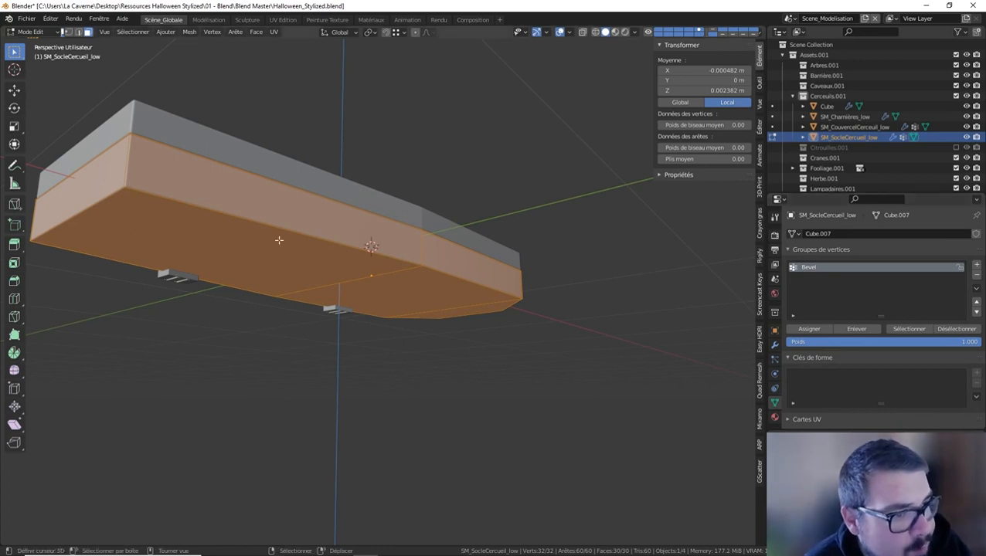
left_click(80, 35)
left_click(395, 278, "shift")
left_click(487, 307, "shift")
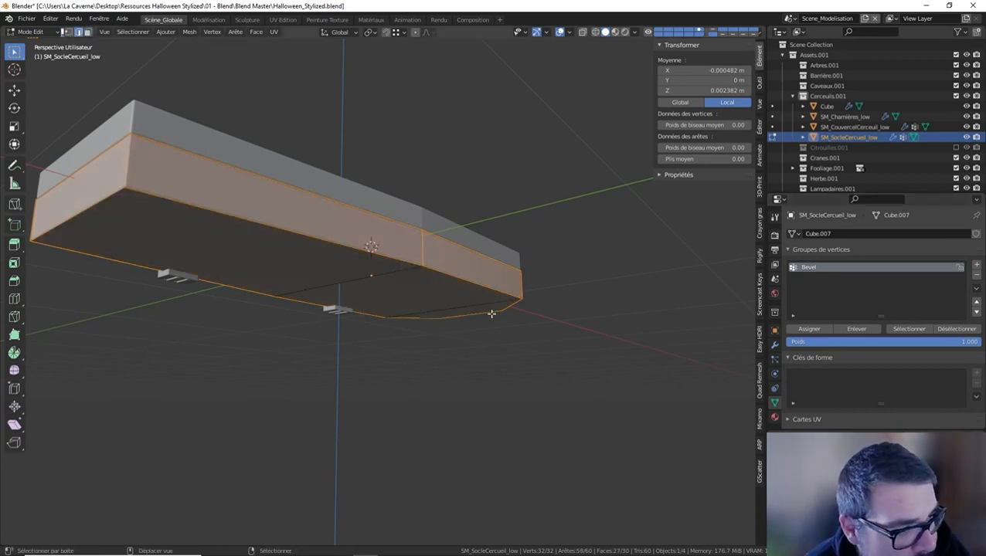
middle_click_drag(491, 312, 425, 355)
key("KP_Divide")
left_click(398, 313, "shift")
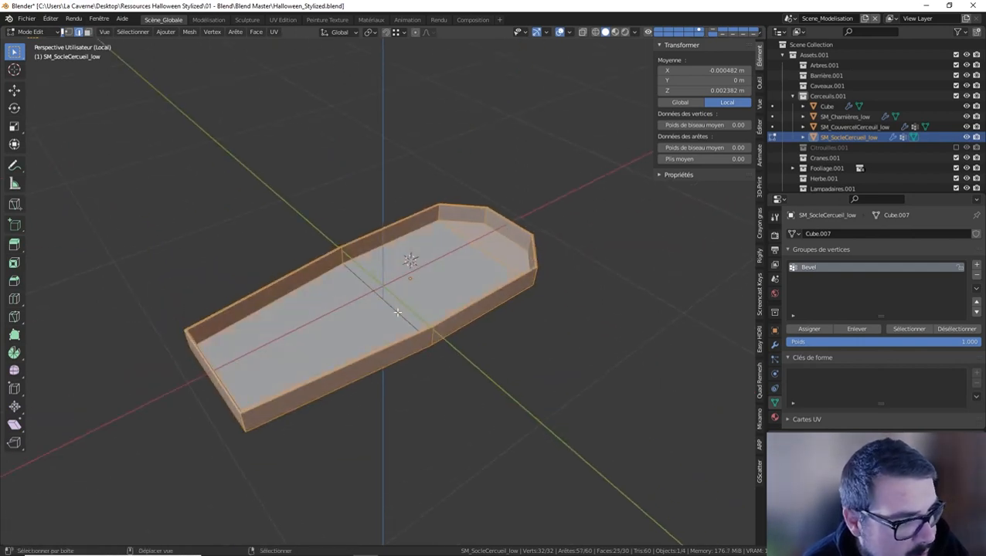
left_click(480, 252, "shift")
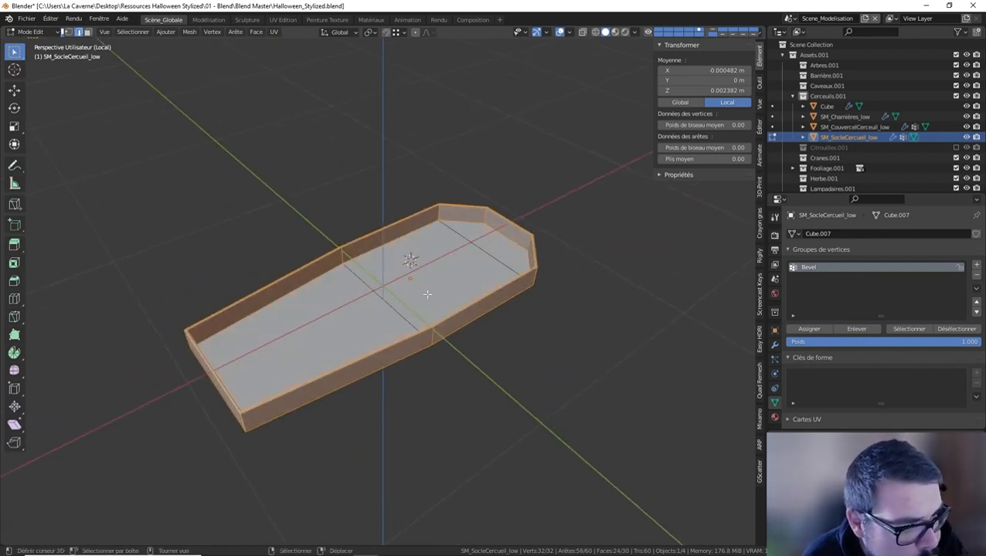
left_click(820, 330)
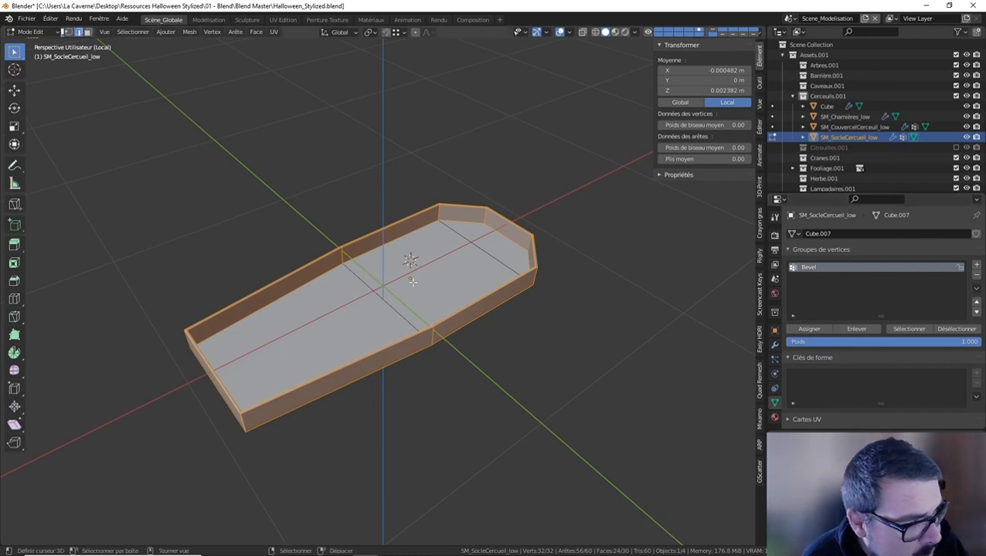
key("Tab")
key("KP_Divide")
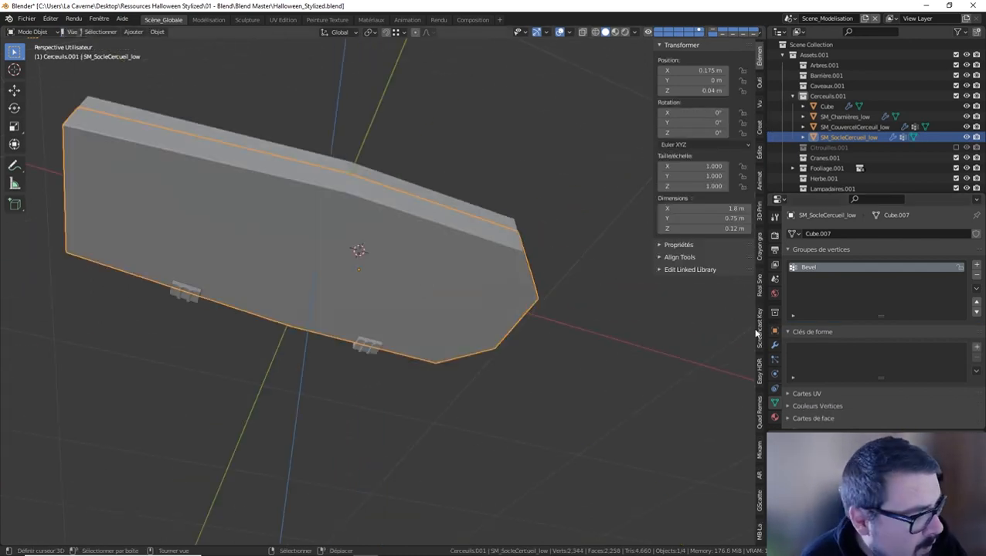
Set the outer miter of the coffin base's Bevel modifier to Arc
left_click(774, 345)
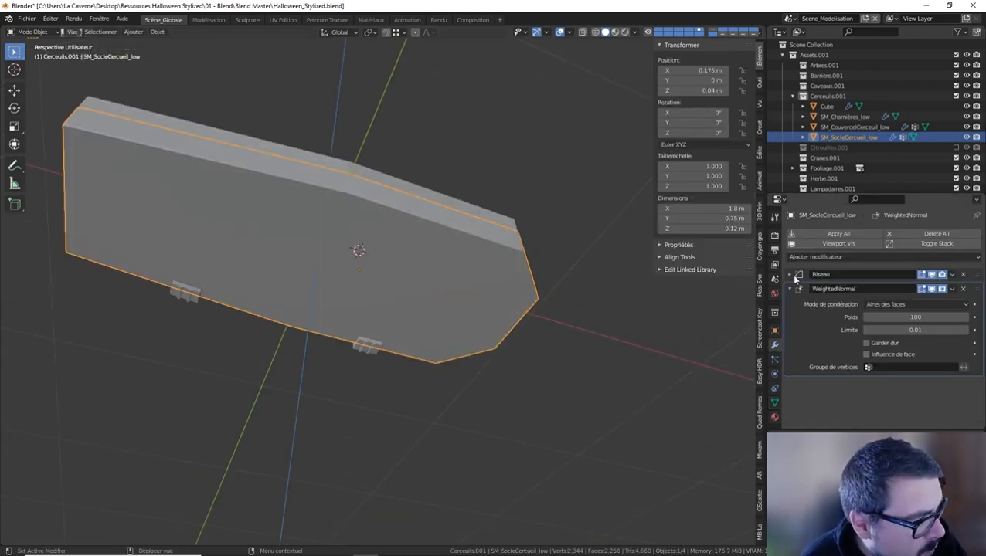
left_click(796, 275)
left_click(816, 387)
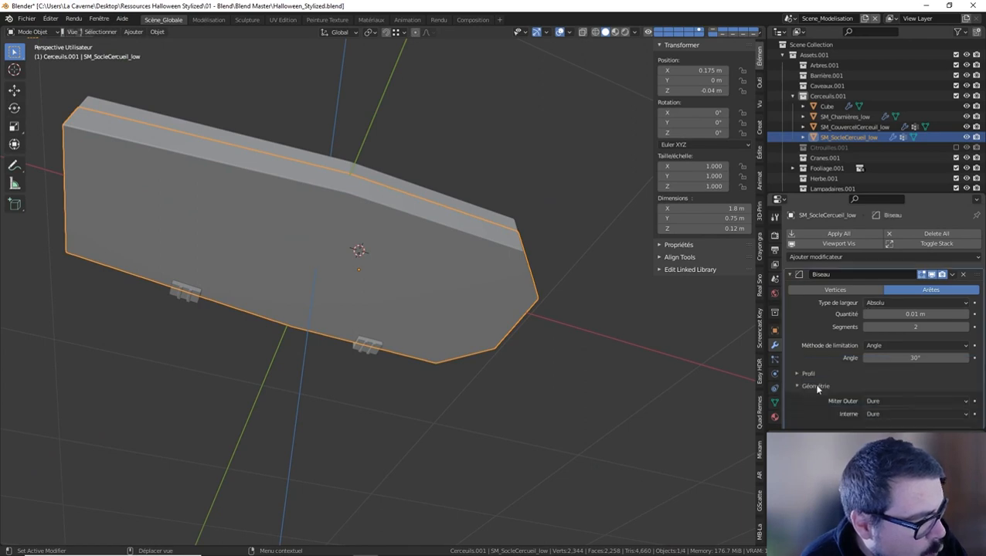
left_click(885, 403)
left_click(888, 420)
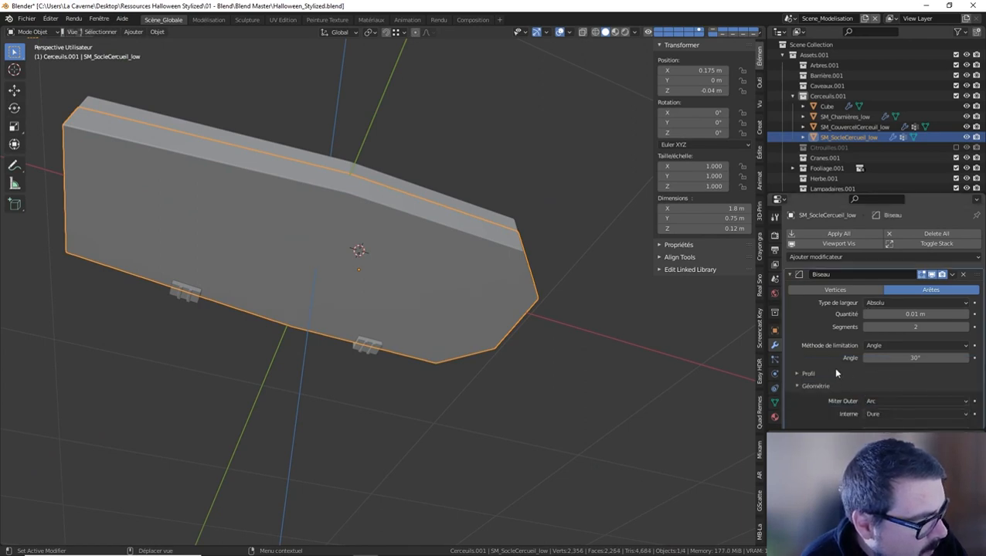
Limit the coffin base's Bevel modifier by vertex group, using the Bevel group
left_click(910, 346)
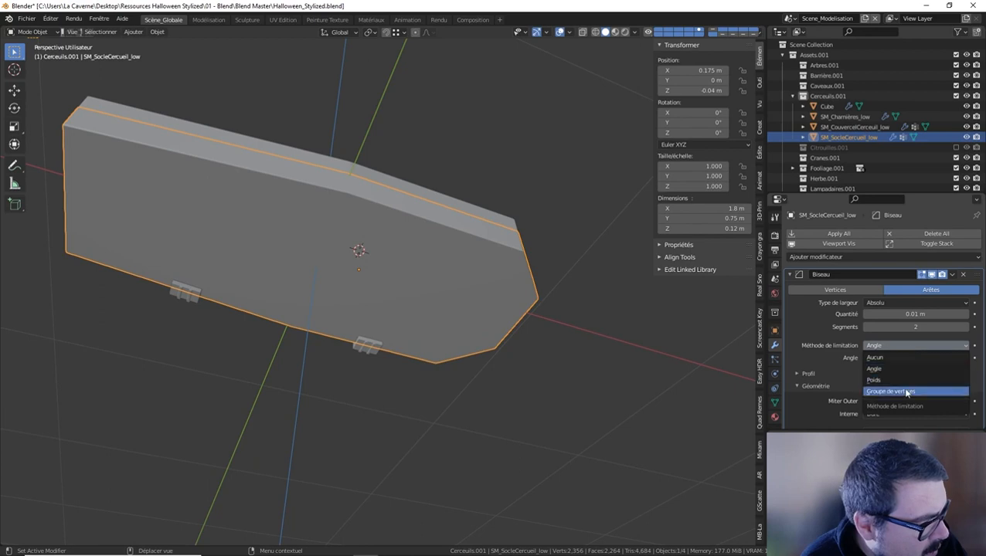
left_click(912, 390)
left_click(915, 357)
left_click(870, 372)
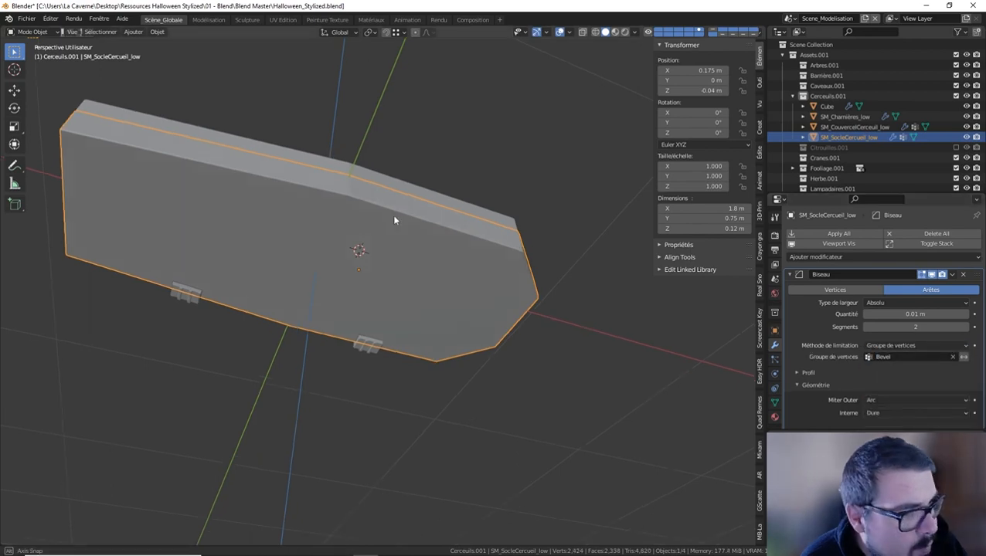
Inspect the base's beveled edges up close and check the lid's Bevel modifier settings
middle_click_drag(392, 214, 437, 244)
key("alt+a")
scroll(437, 245, "up", 4)
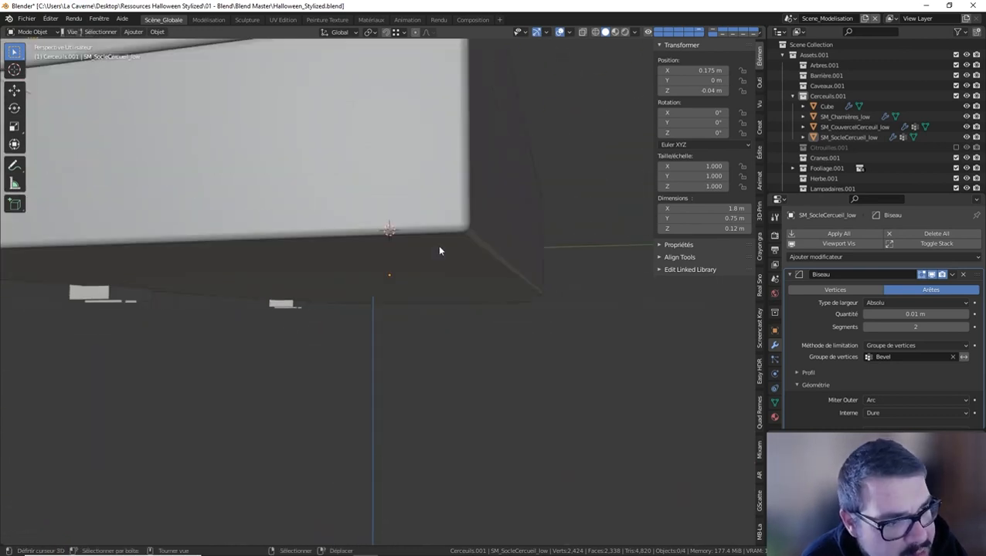
scroll(437, 245, "down", 2)
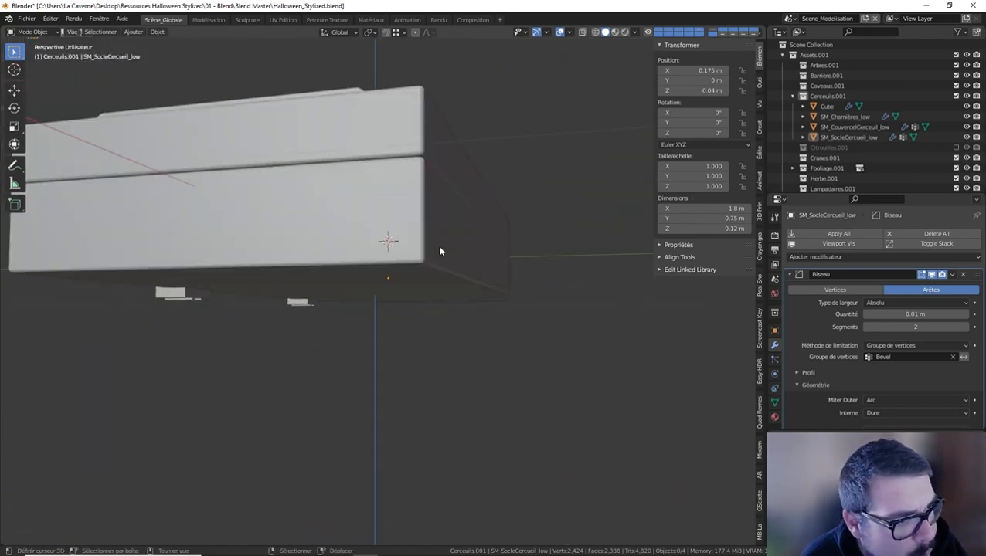
left_click(398, 141)
left_click(790, 274)
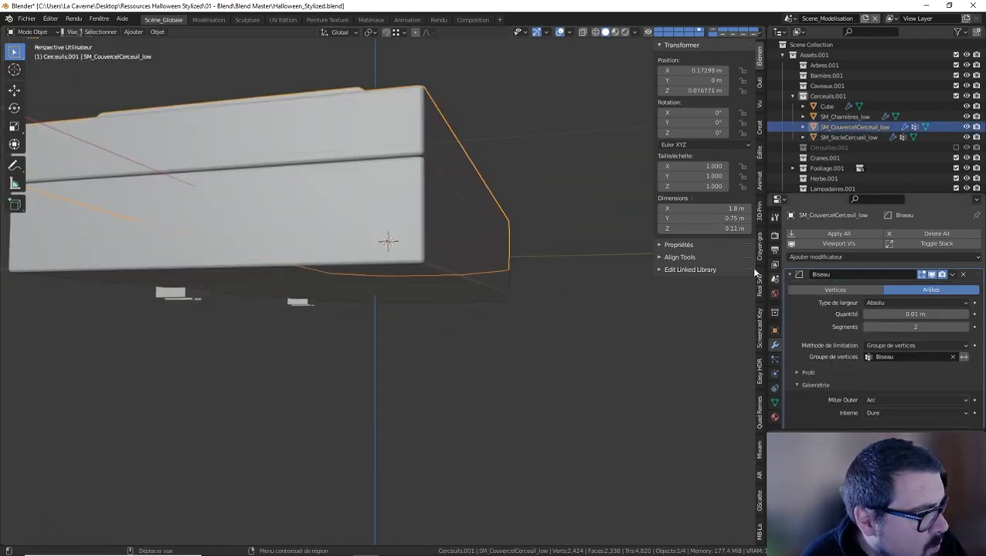
middle_click_drag(751, 267, 450, 270)
Review the Bevel modifier settings of the cross, the hinges and the lid, including the hinges' miter geometry
left_click(421, 210)
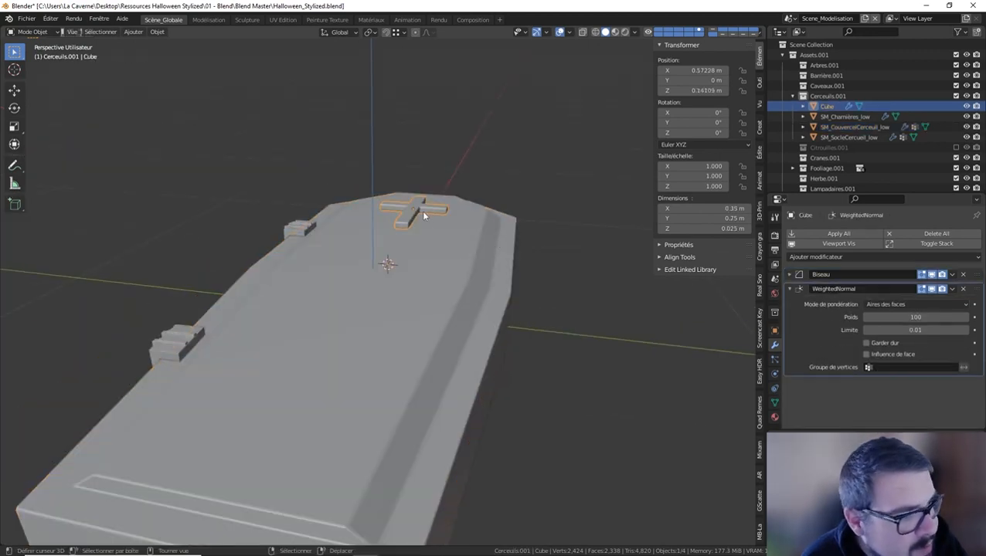
left_click(790, 276)
left_click(791, 276)
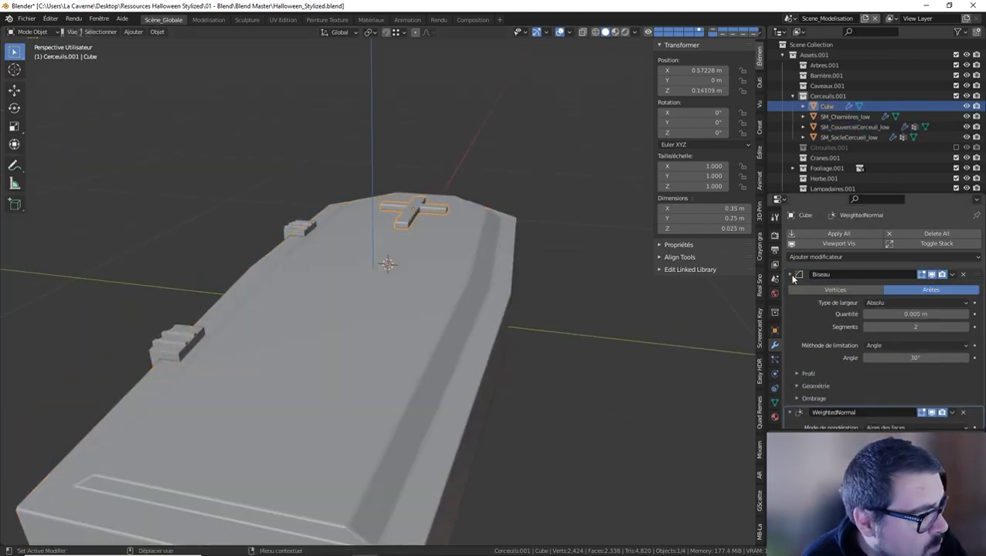
left_click(790, 275)
middle_click_drag(528, 258, 467, 247)
left_click(387, 330)
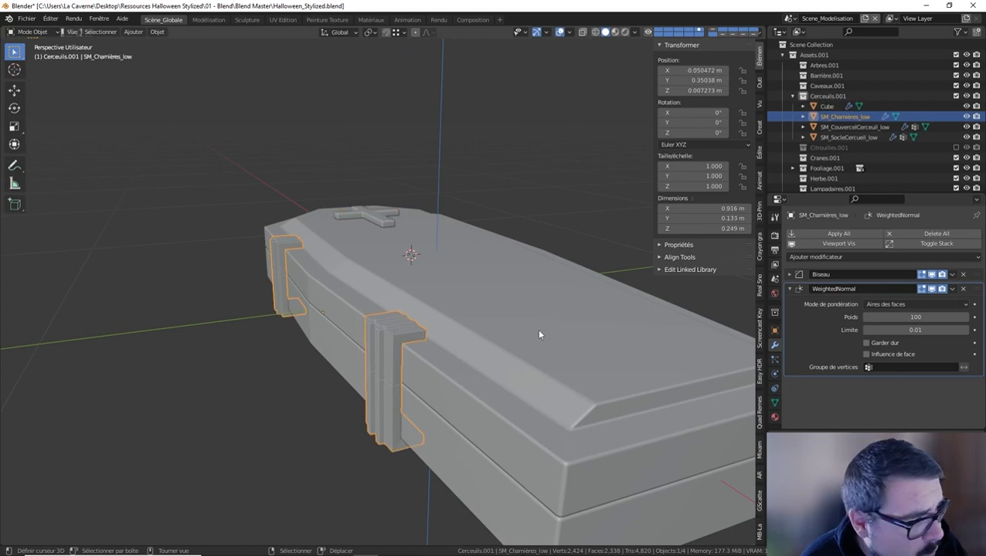
left_click(790, 275)
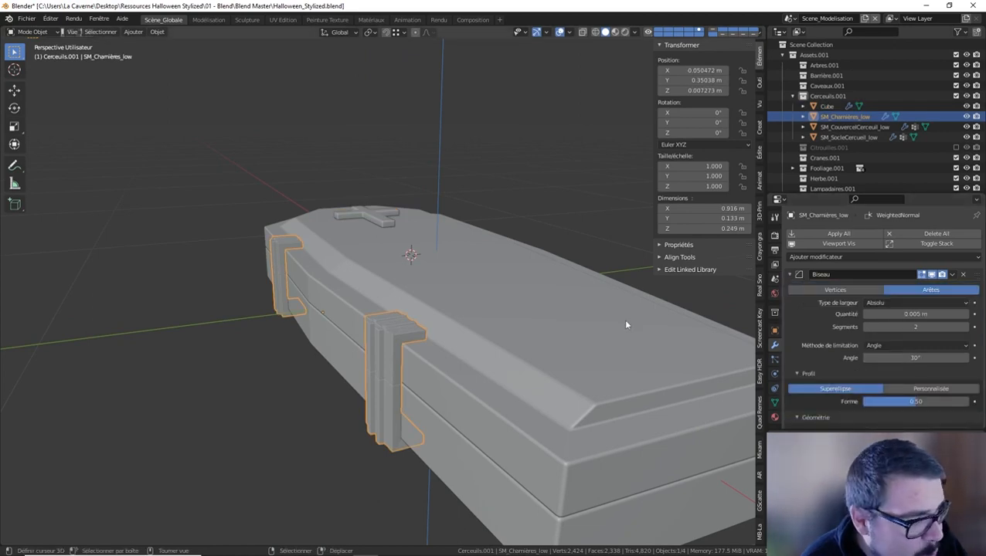
scroll(474, 336, "up", 4)
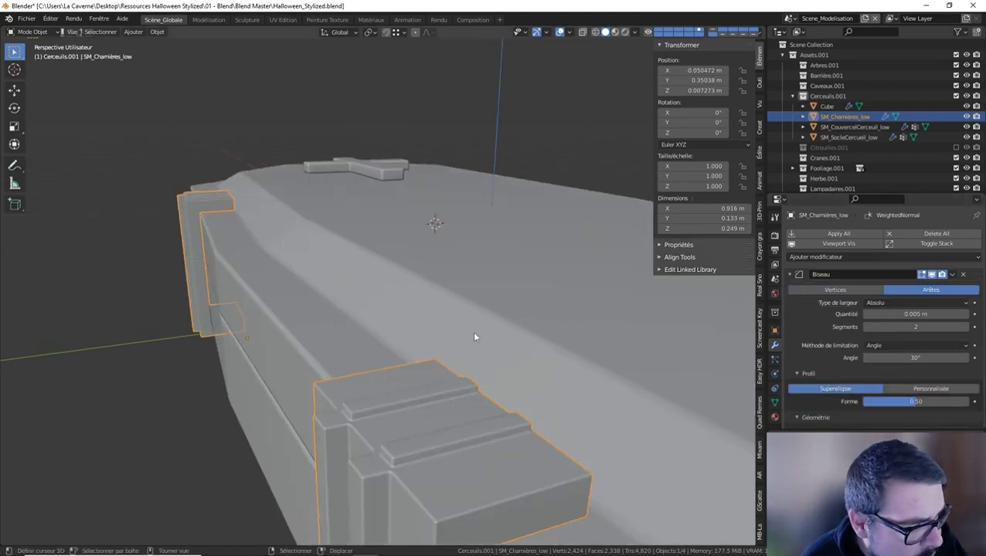
scroll(858, 374, "down", 2)
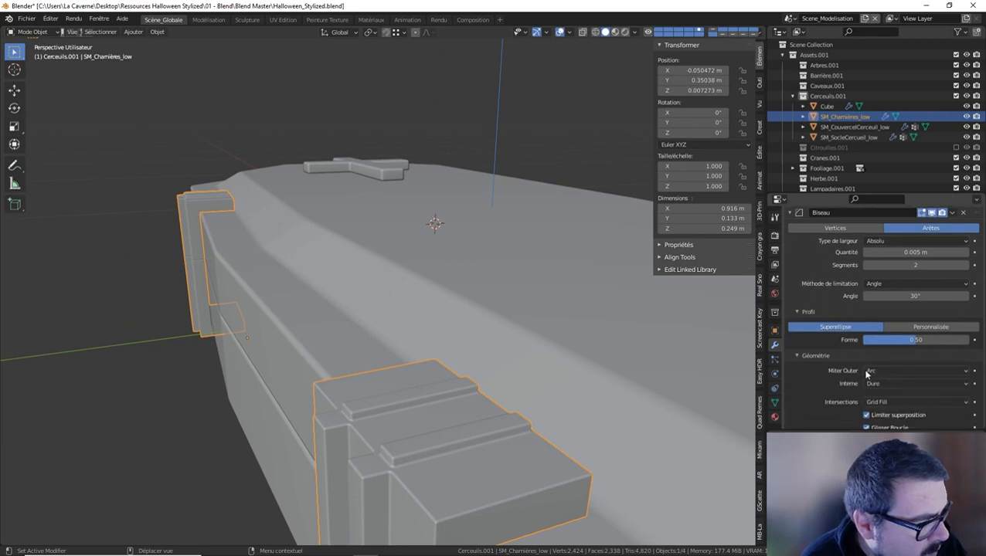
left_click(616, 355)
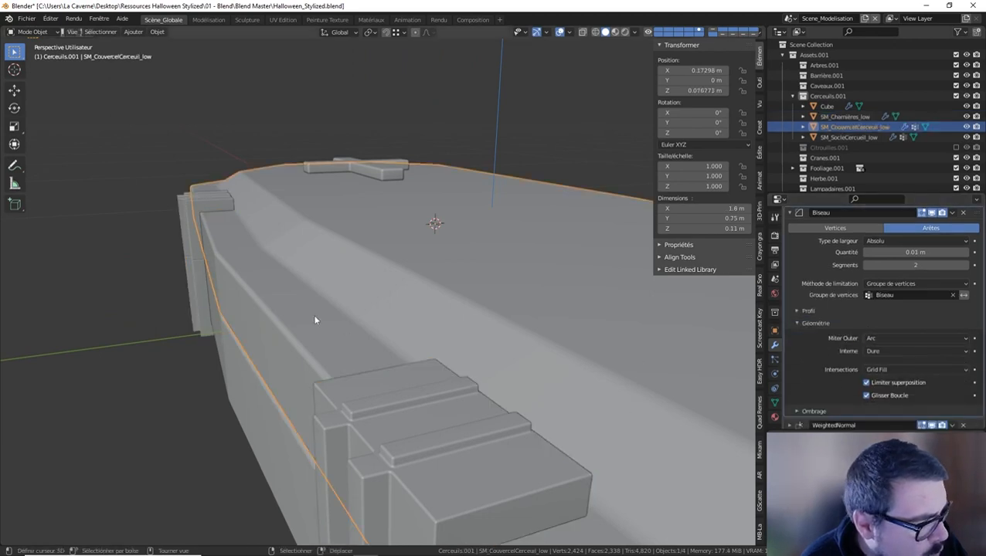
left_click(250, 378)
middle_click_drag(250, 378, 337, 239)
Set the outer miter of the cross's Bevel modifier to Arc and deselect everything
left_click(409, 220)
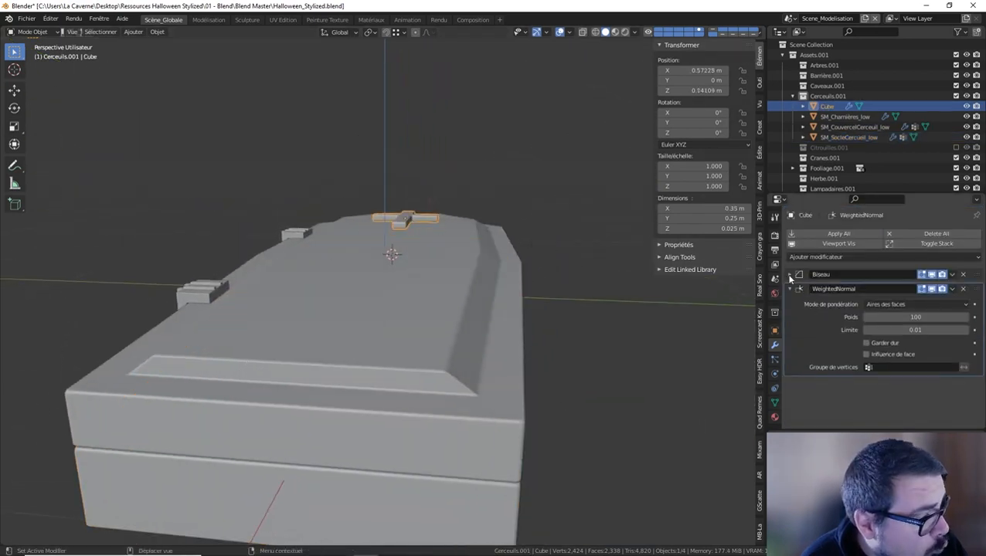
left_click(790, 275)
left_click(877, 401)
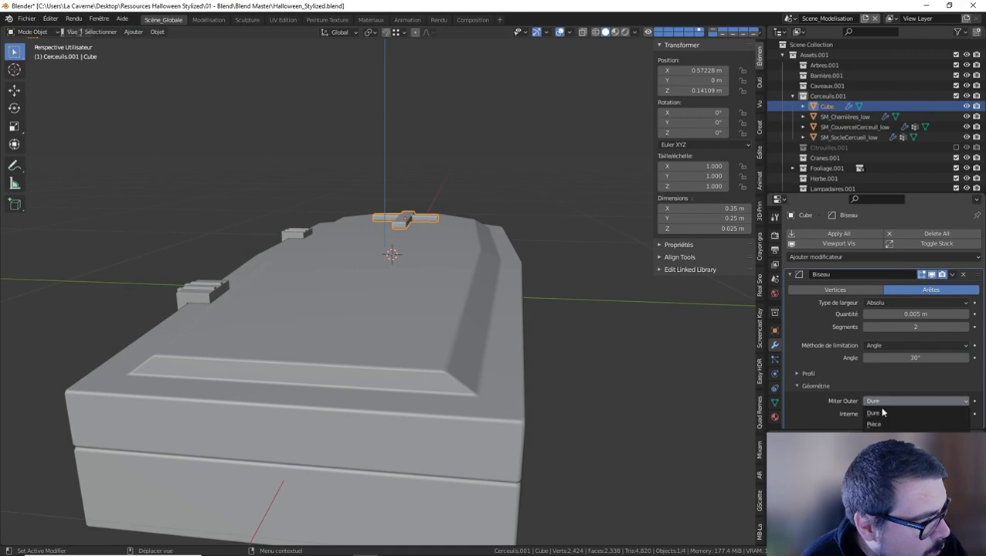
left_click(874, 435)
key("a")
left_click(425, 121)
middle_click_drag(426, 124, 443, 179)
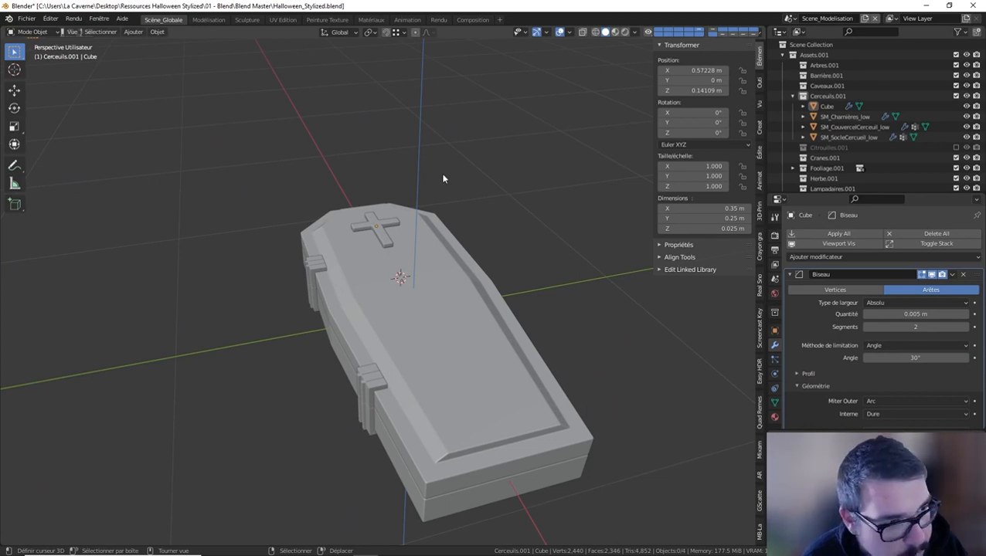
Select all the coffin parts, apply their transformations and set their origins
key("a")
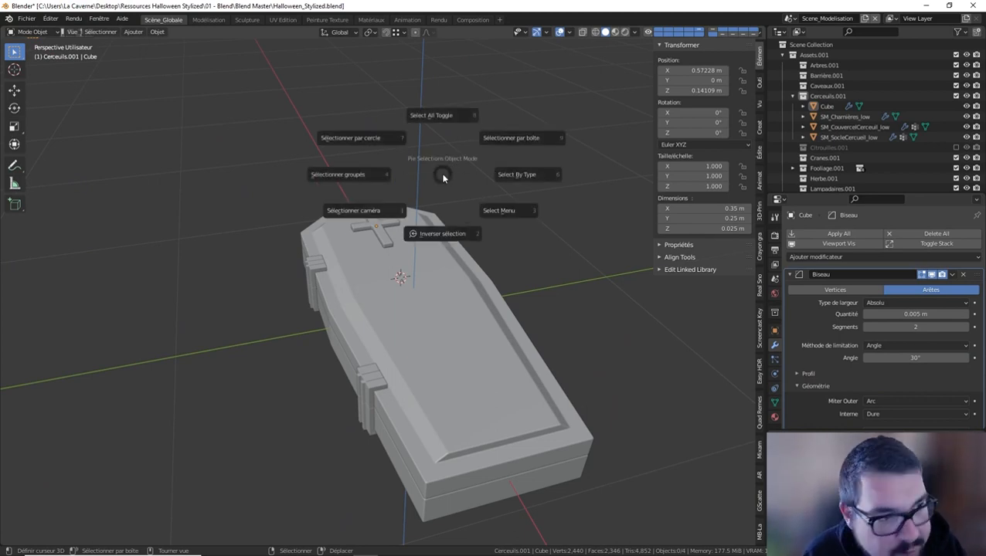
left_click(449, 121)
key("q")
left_click(420, 64)
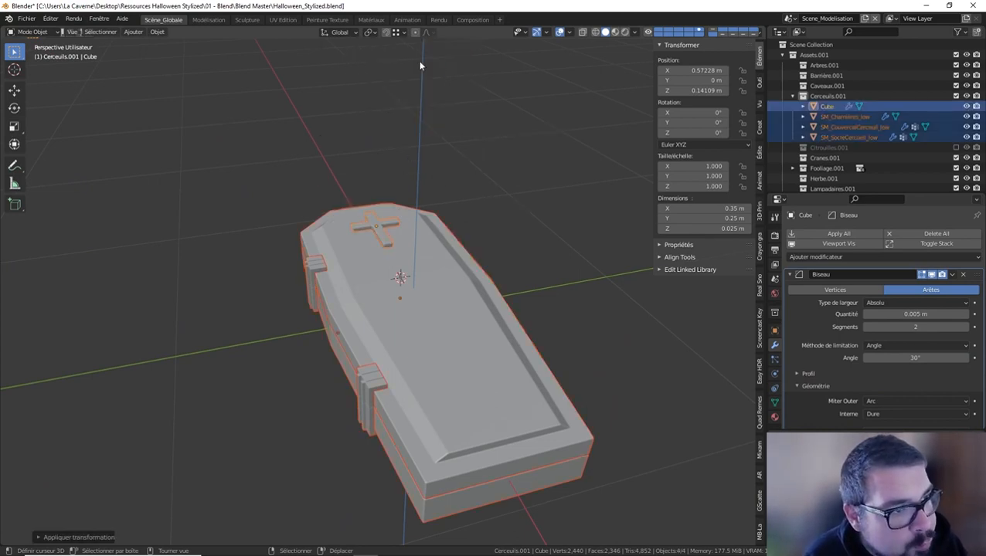
key("q")
left_click(384, 81)
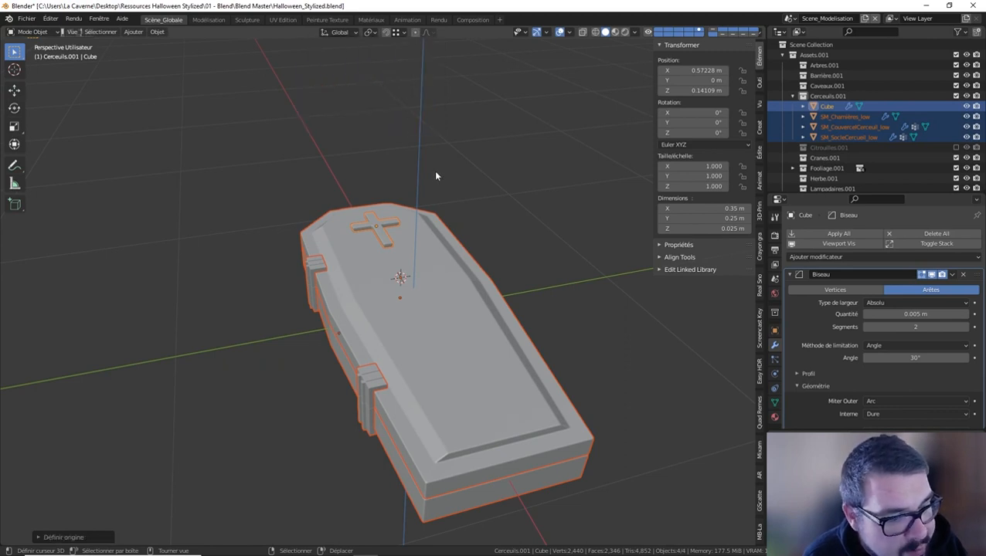
middle_click_drag(474, 207, 500, 198)
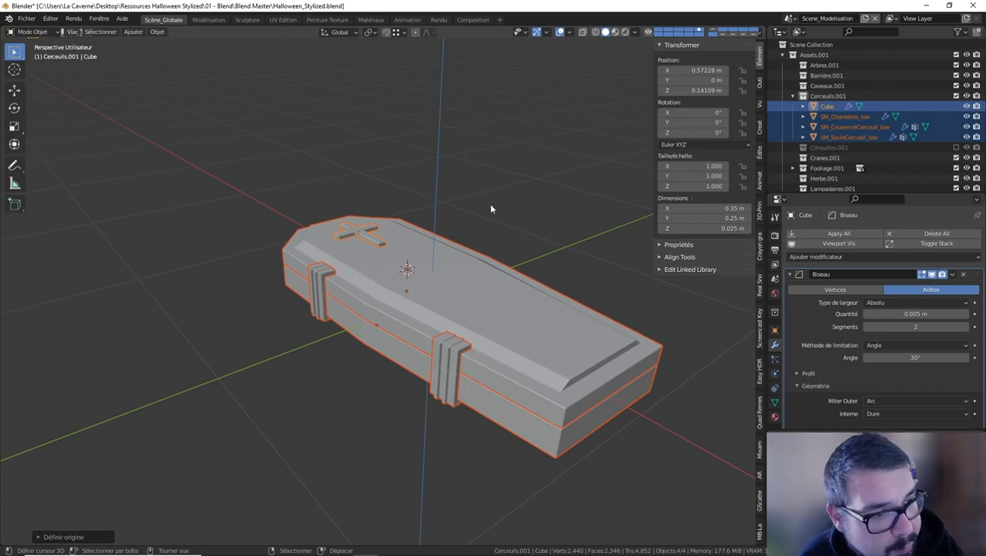
Isolate the cross in local view and select its entire mesh in Edit Mode
left_click(359, 231)
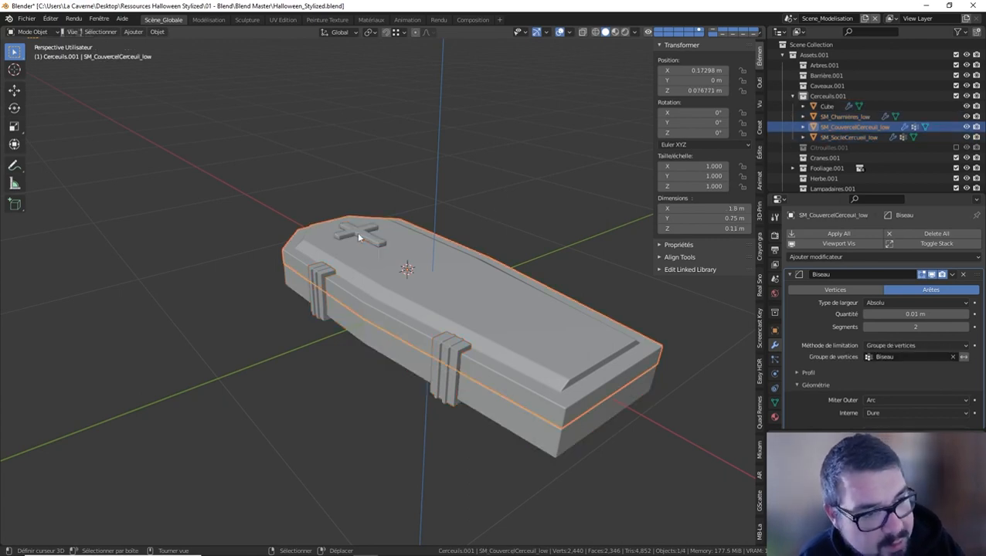
left_click(357, 232)
key("KP_Divide")
key("Tab")
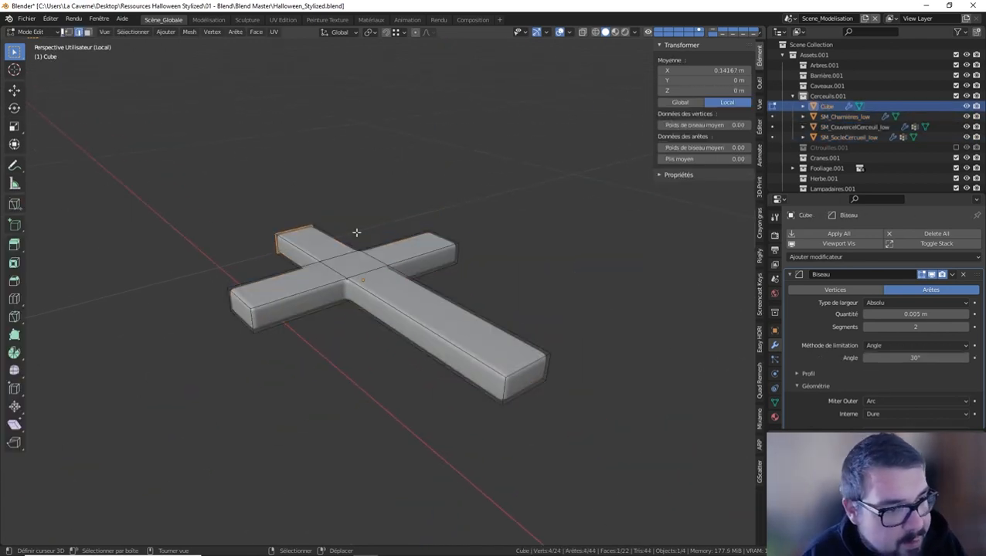
key("a")
left_click(333, 187)
key("a")
left_click(330, 153)
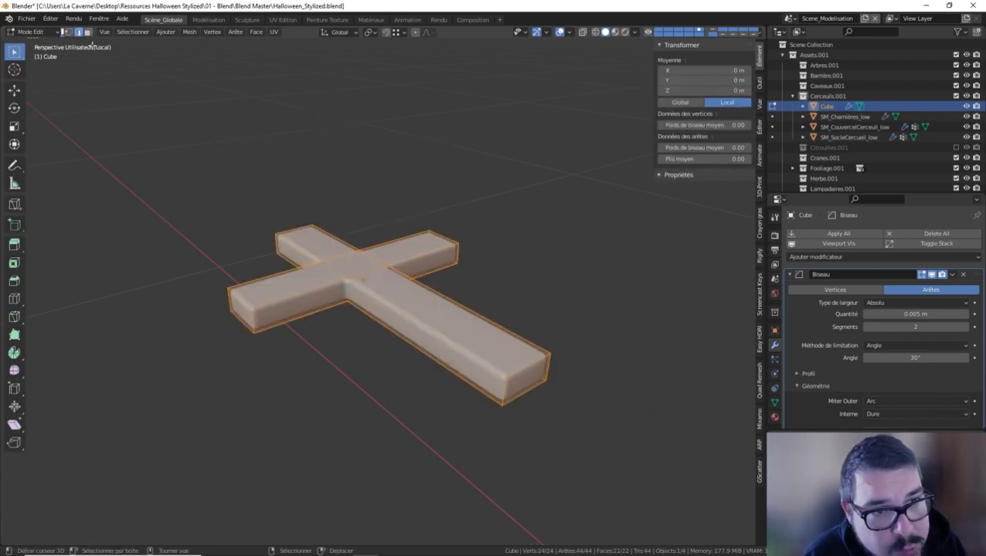
Deselect the four edges around the central square on both the top and the underside of the cross
left_click(332, 271, "shift")
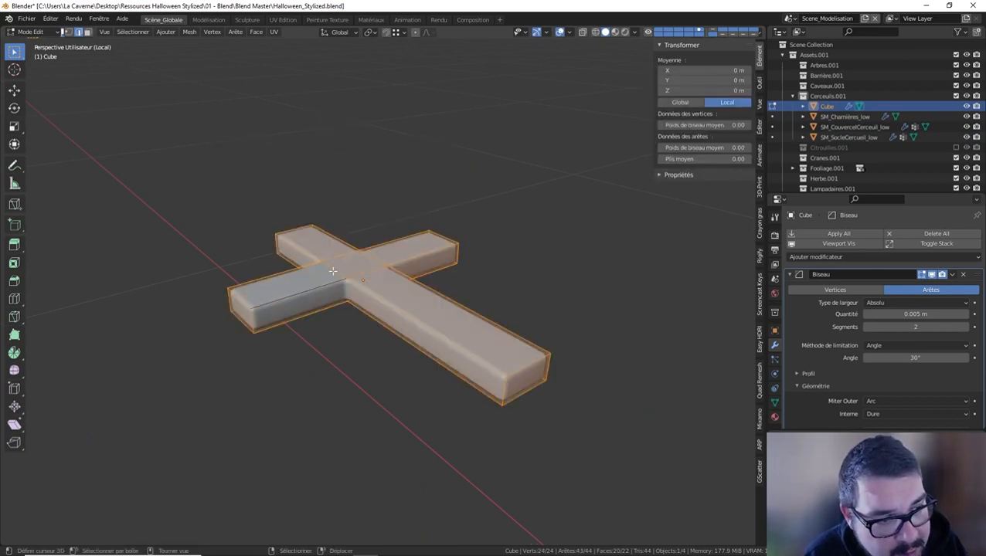
key("ctrl+z")
left_click(337, 262, "shift")
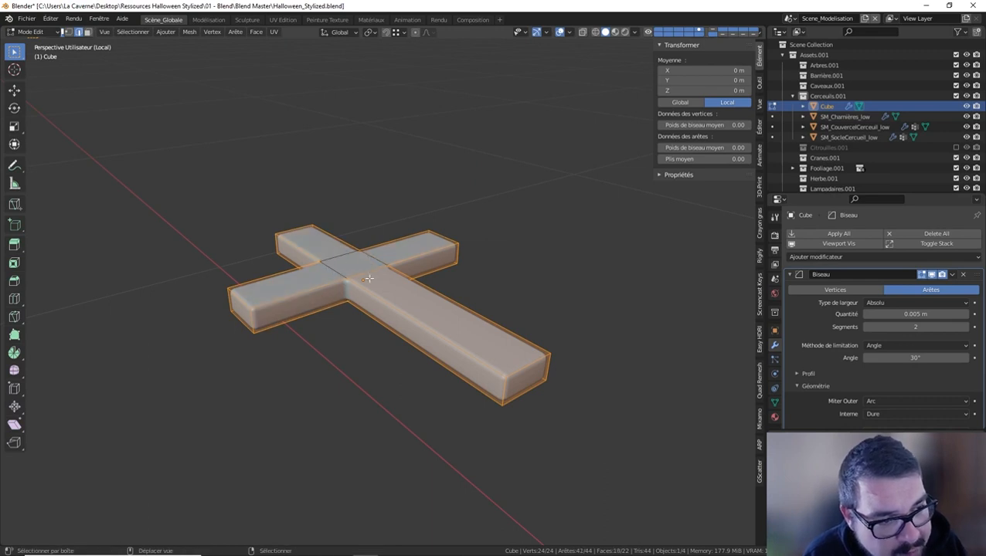
middle_click_drag(370, 278, 387, 194)
left_click(363, 310, "shift")
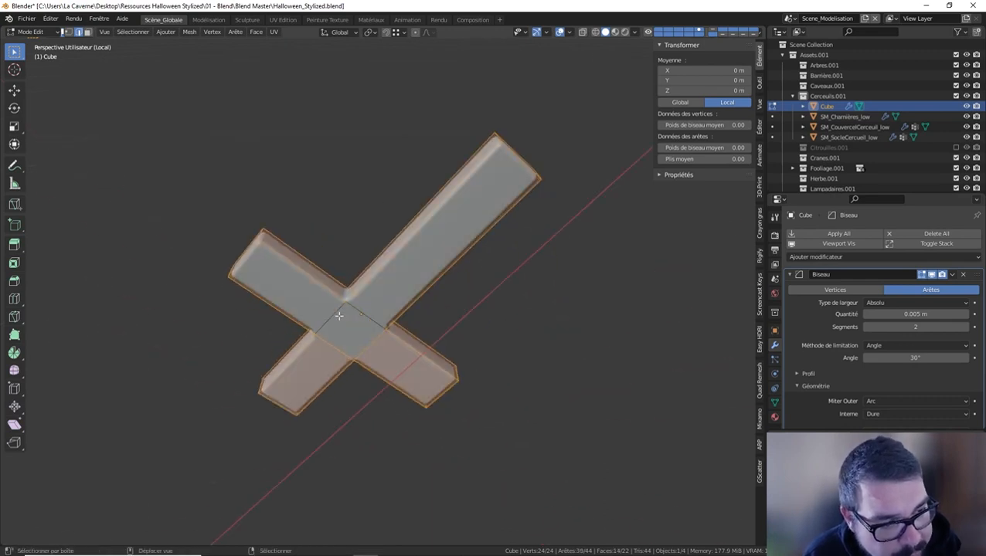
left_click(376, 346, "shift")
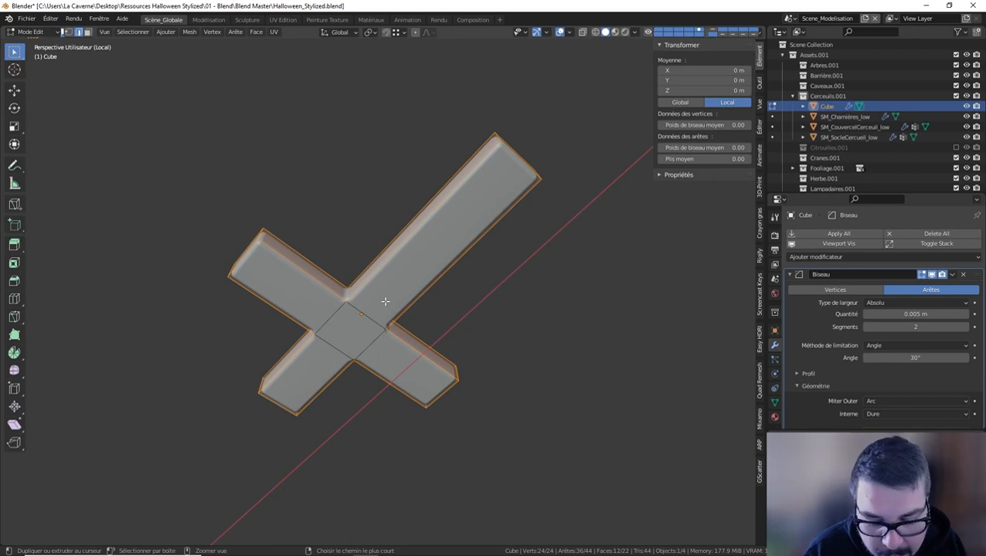
Mark the selected edges of the cross as seams and unwrap the cross's entire mesh
key("ctrl+e")
left_click(367, 451)
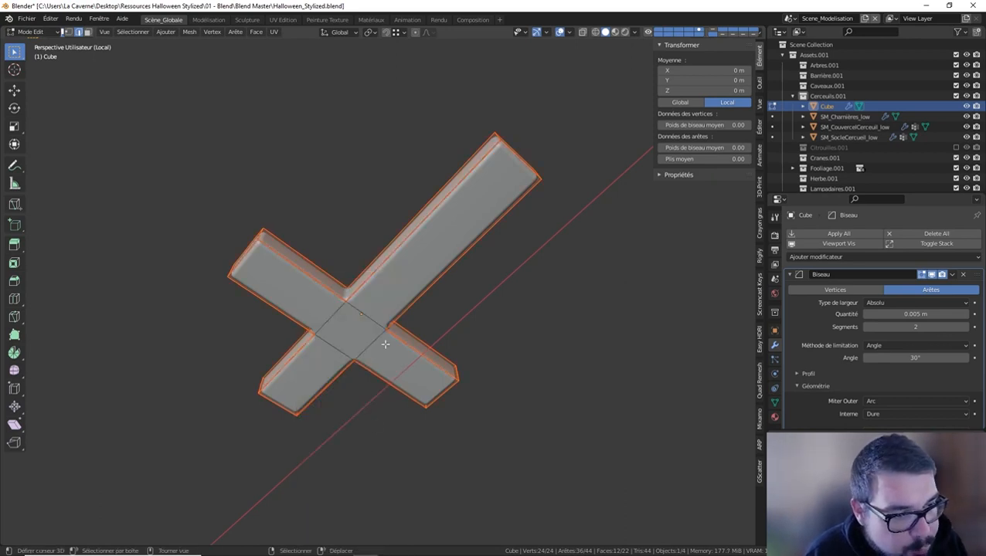
key("Tab")
key("Tab")
key("a")
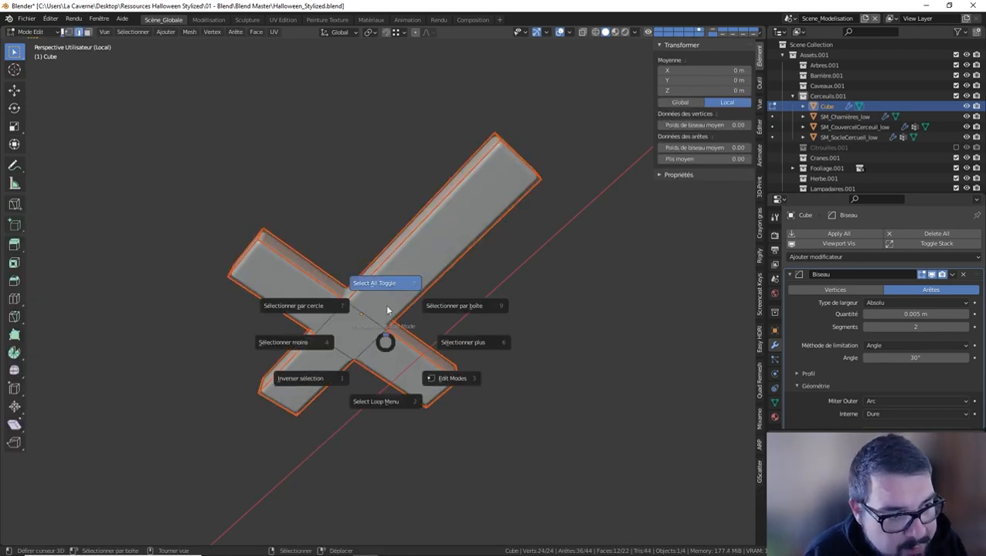
left_click(386, 297)
key("u")
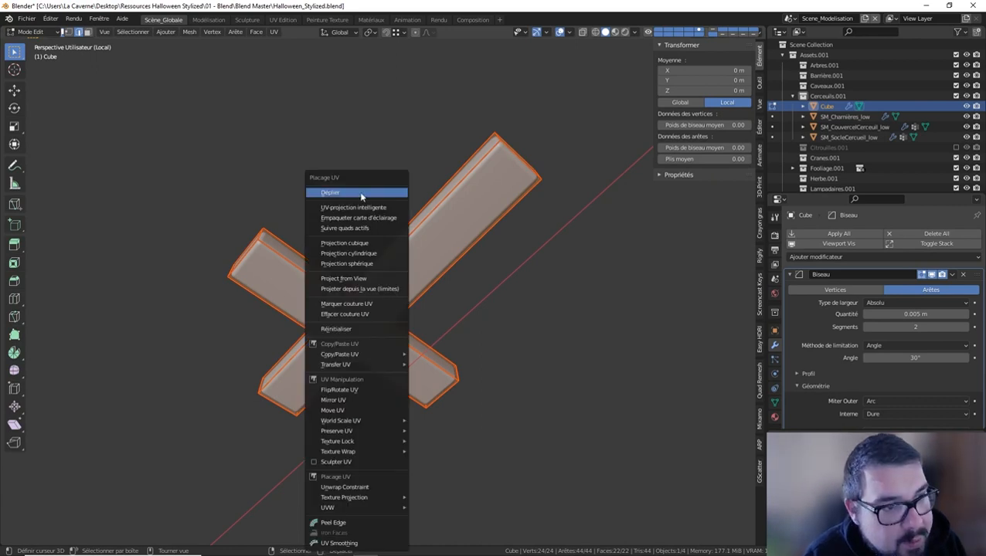
left_click(361, 195)
Show the cross's UVs in the UV Edition workspace, pack all its islands and expand the packing options
left_click(209, 19)
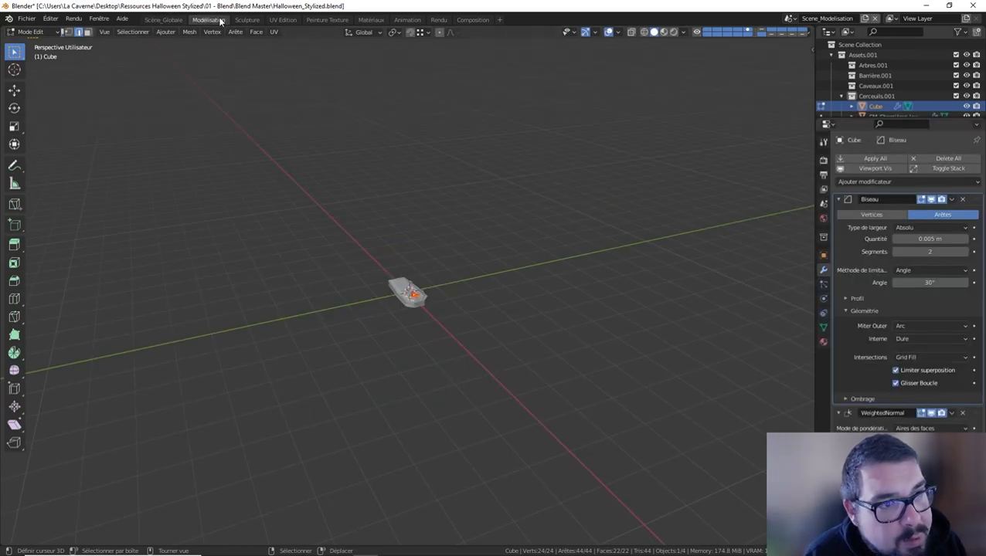
left_click(281, 20)
scroll(204, 249, "up", 1)
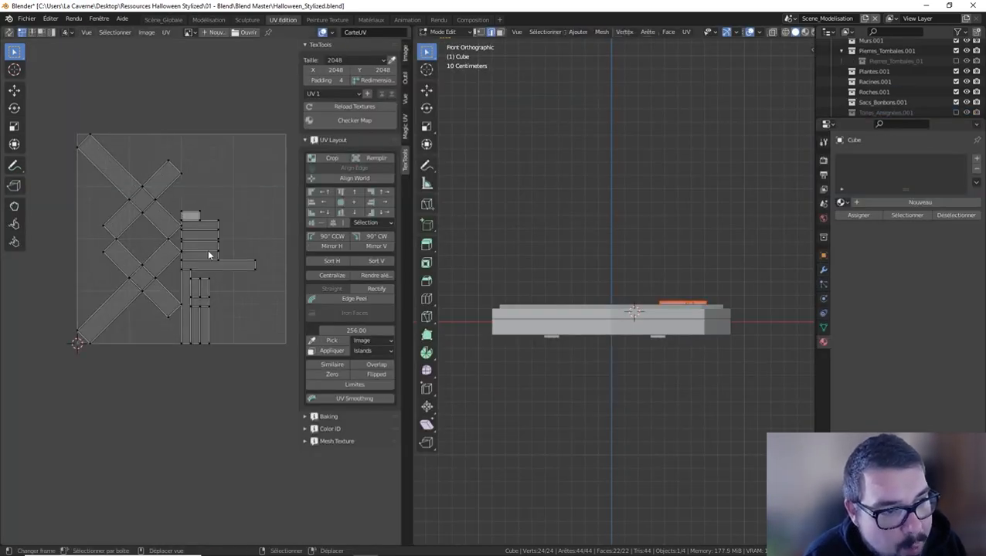
key("a")
key("ctrl+p")
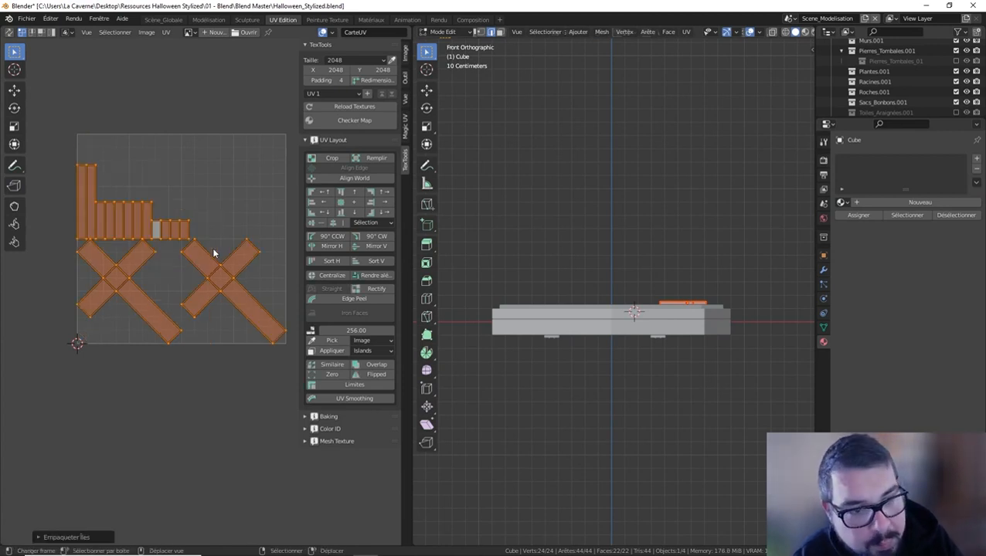
left_click(46, 536)
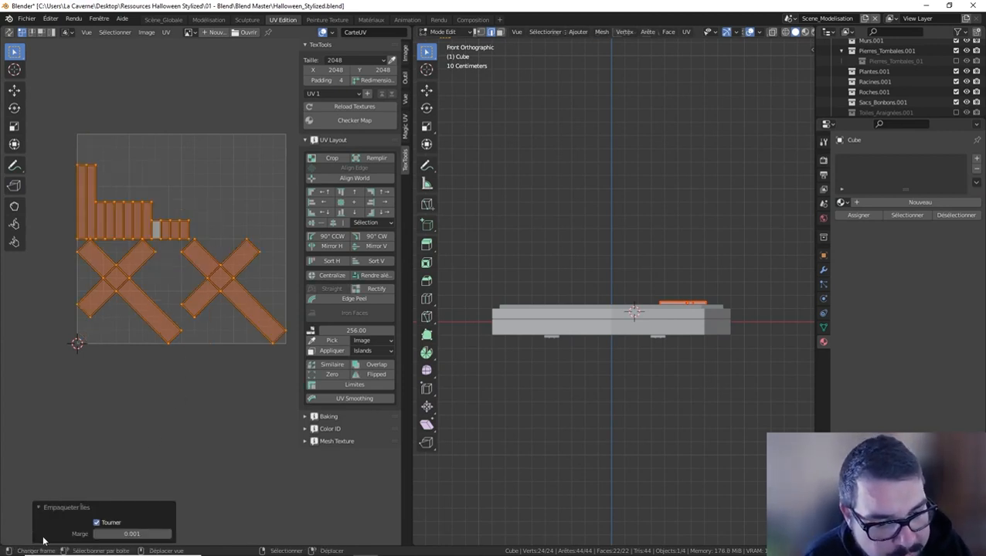
Unwrap the cross again with the angle-based method (D'après angles) and Corriger aspect turned off
key("u")
left_click(207, 267)
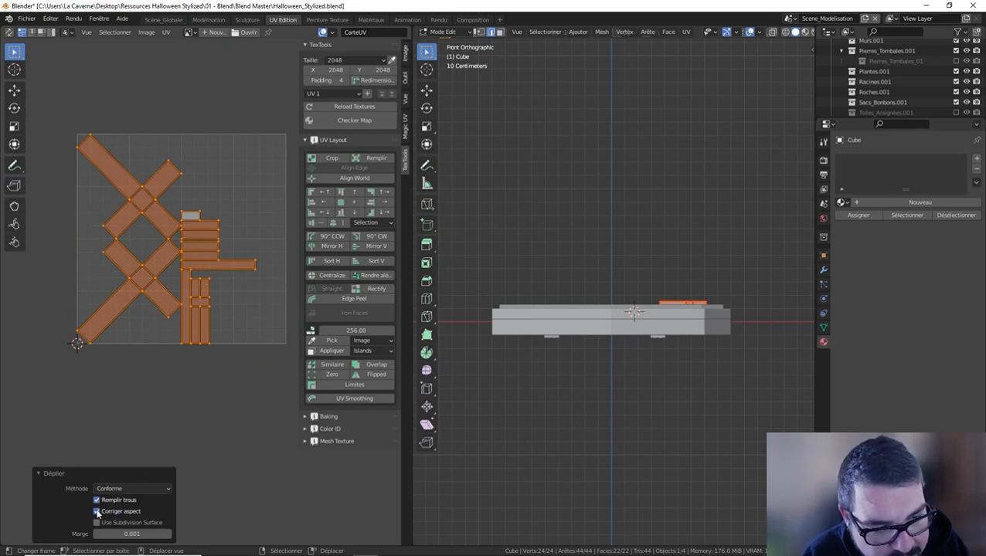
left_click(127, 490)
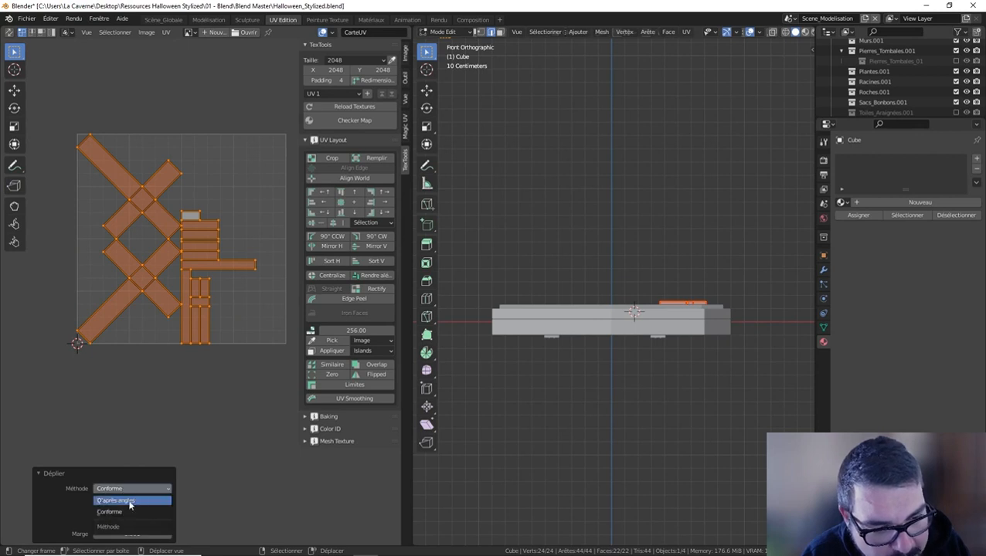
left_click(128, 502)
key("u")
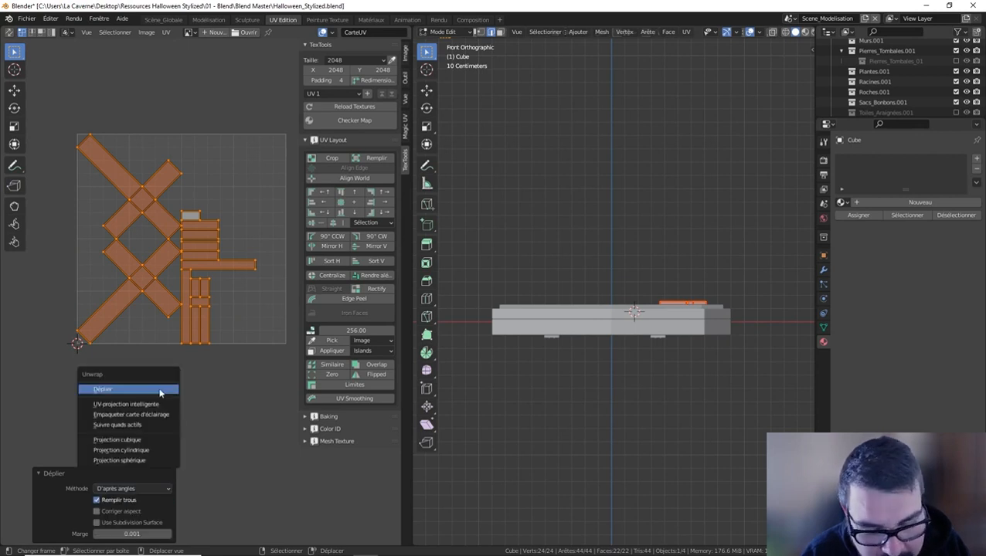
left_click(142, 394)
key("u")
left_click(137, 389)
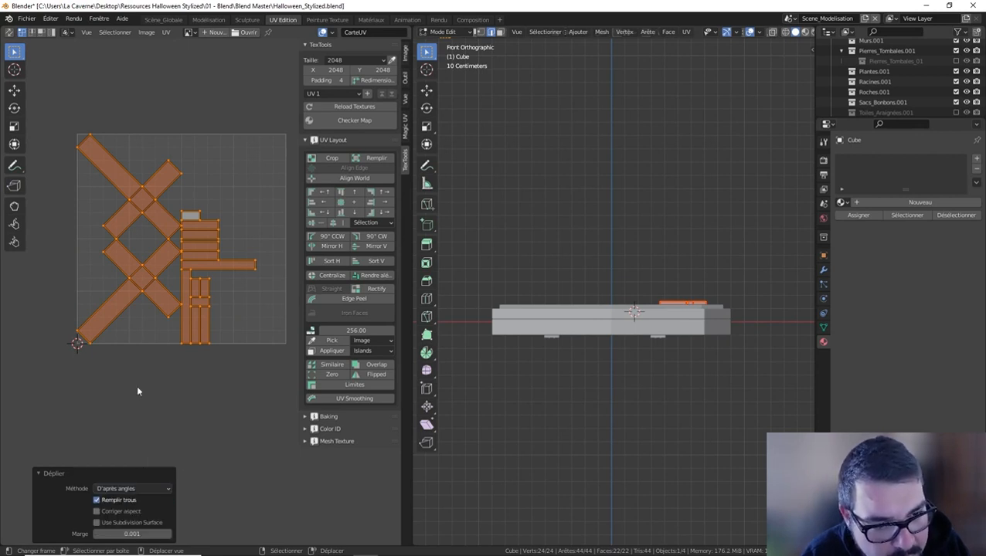
Pack the cross's UV islands again with rotation enabled
key("ctrl+p")
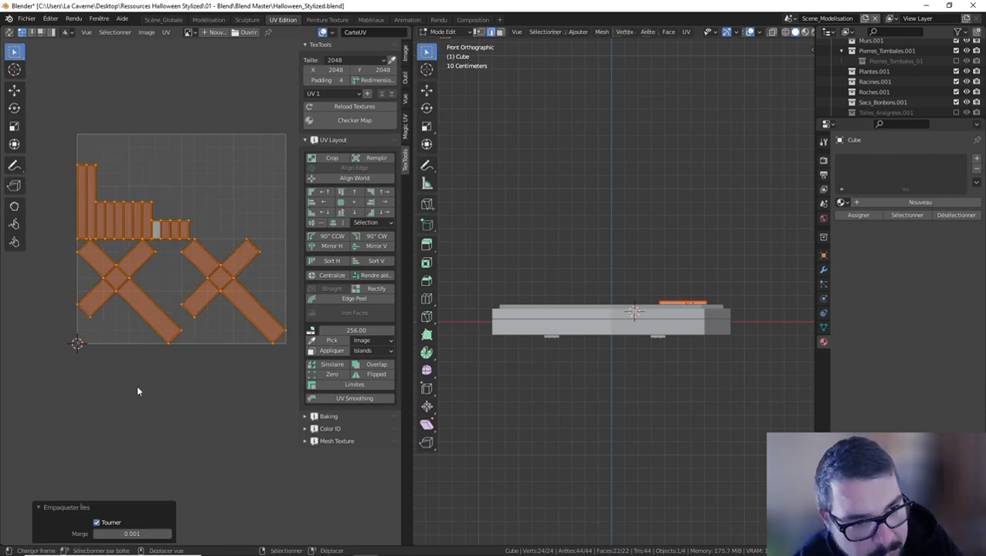
left_click(96, 523)
left_click(97, 523)
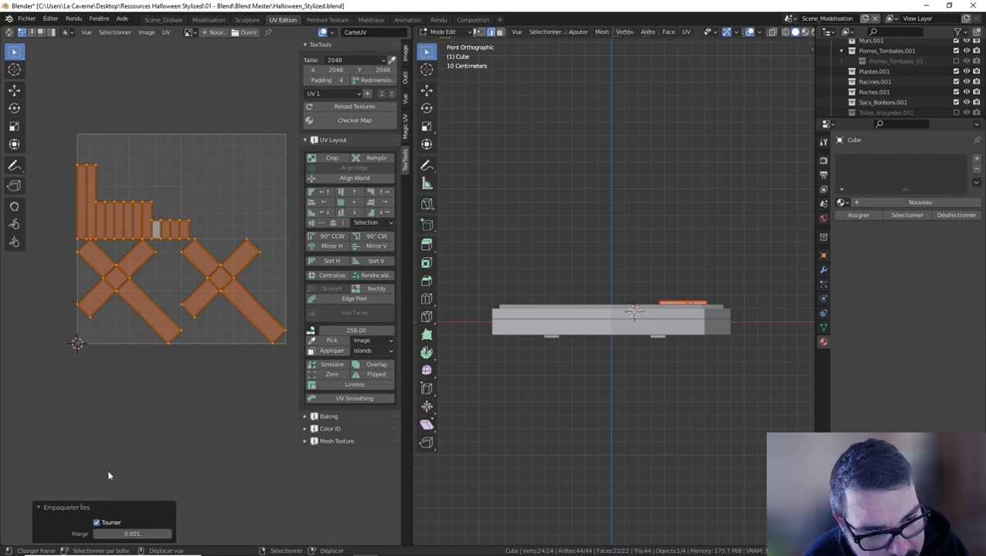
Leave the cross, isolate the coffin lid in local view in Edit Mode and clear its mesh selection
middle_click_drag(541, 231, 604, 317)
key("Tab")
scroll(604, 317, "up", 2)
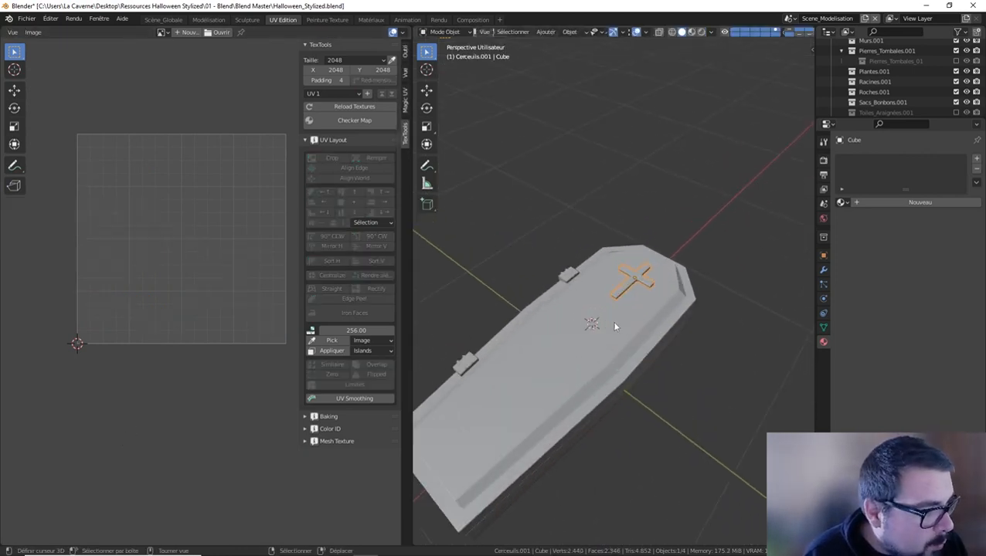
left_click(613, 321)
key("Tab")
key("KP_Divide")
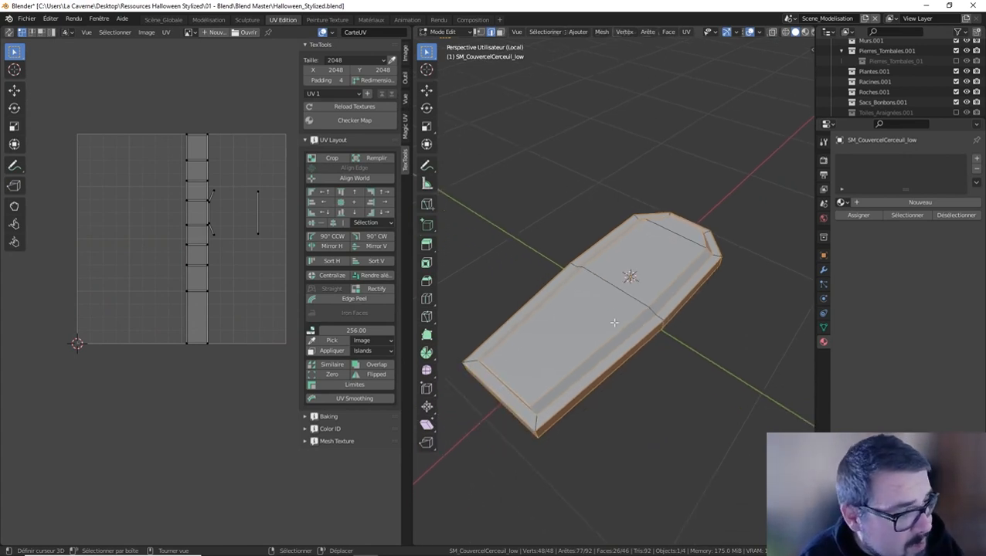
key("a")
left_click(659, 304)
Select the edge loop around the base of the lid's raised panel and mark it as a seam
scroll(652, 311, "up", 3)
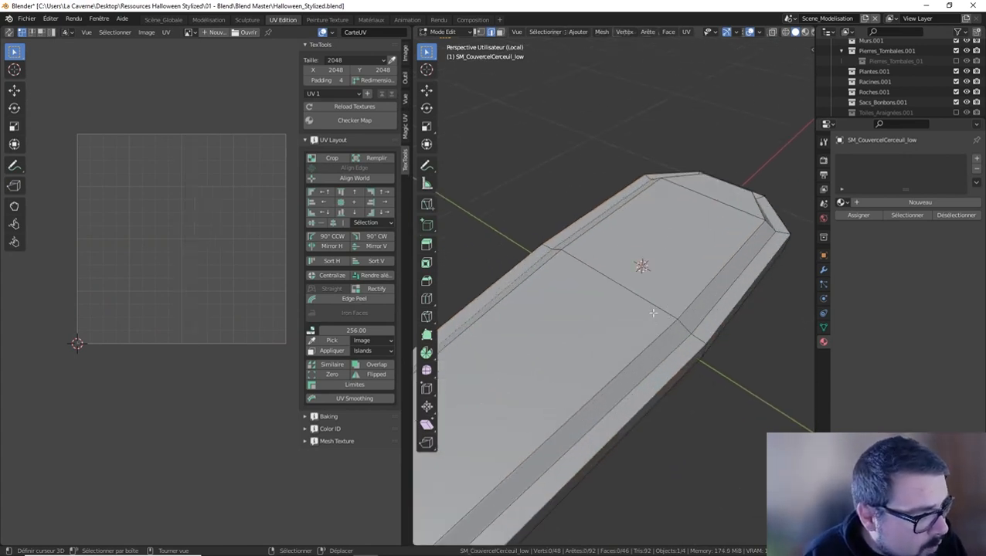
right_click(654, 364, "alt")
scroll(694, 300, "down", 2)
middle_click_drag(696, 298, 640, 356)
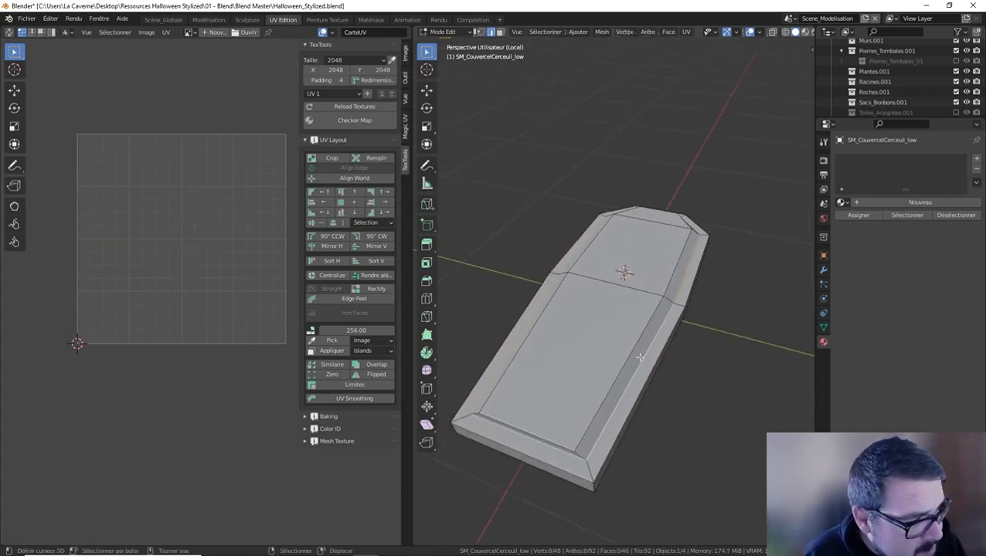
right_click(586, 377)
left_click(585, 374)
Select the lid's entire mesh and unwrap it
key("a")
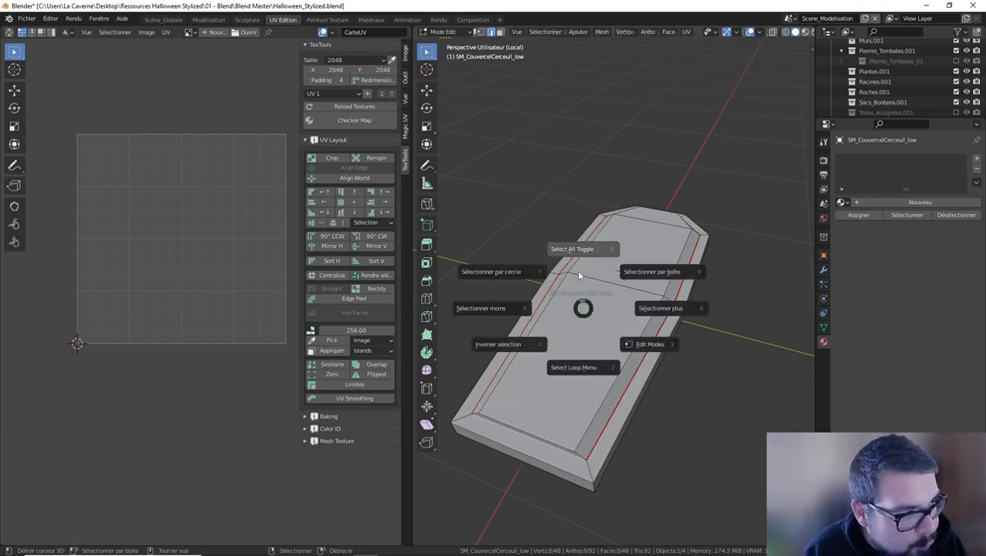
left_click(578, 272)
key("u")
left_click(538, 192)
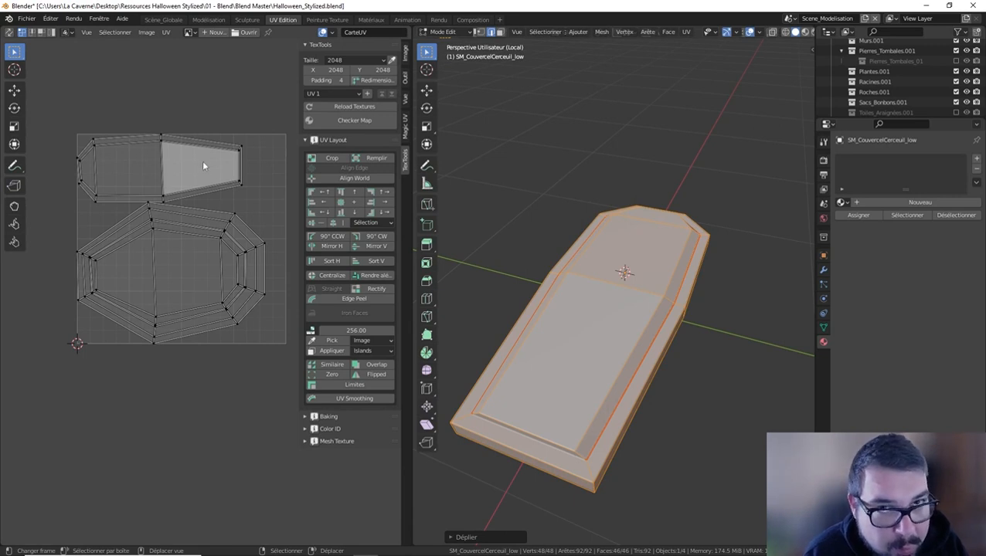
Clear the lid's selection and select the vertical outer corner edges around its side
middle_click_drag(650, 338, 568, 287)
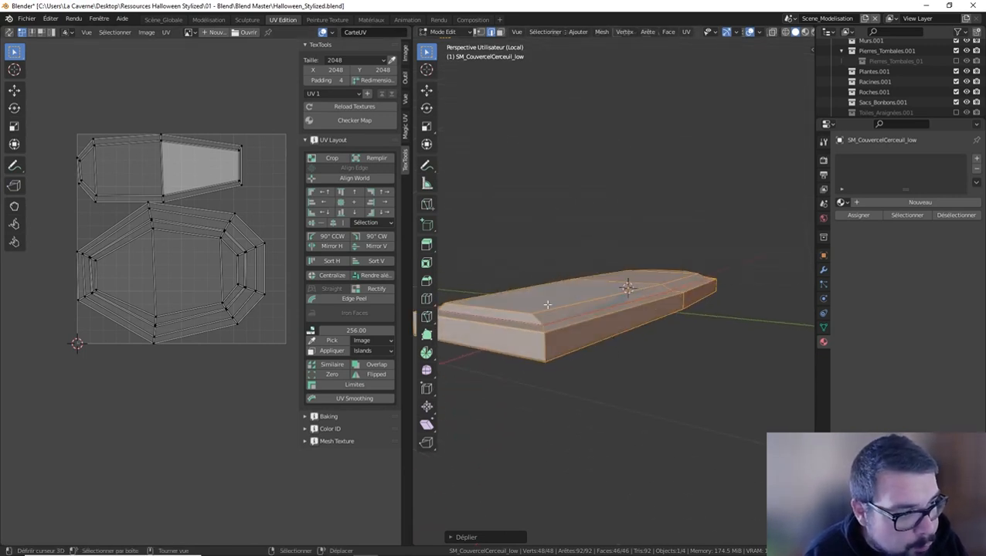
key("alt+a")
middle_click_drag(553, 337, 665, 380)
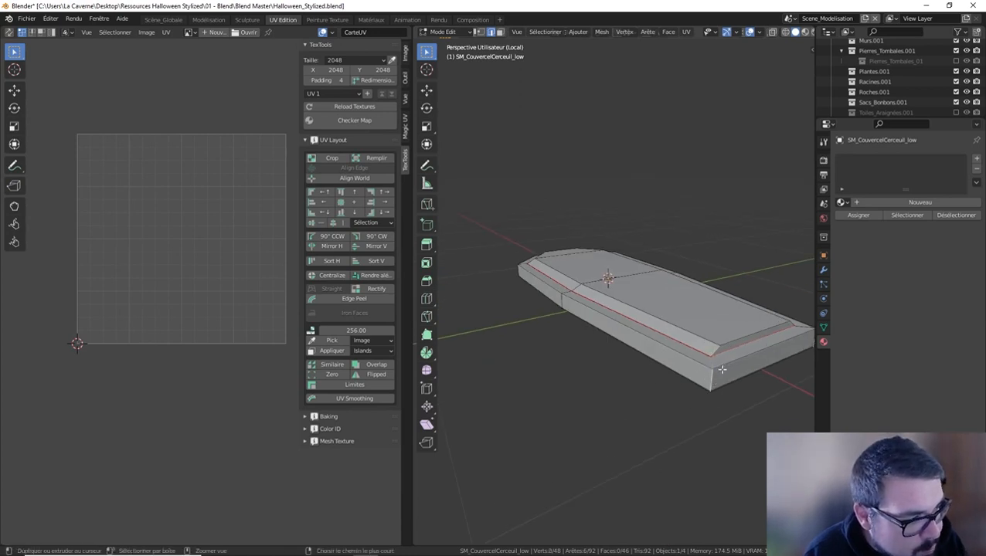
right_click(710, 376)
middle_click_drag(736, 387, 533, 391)
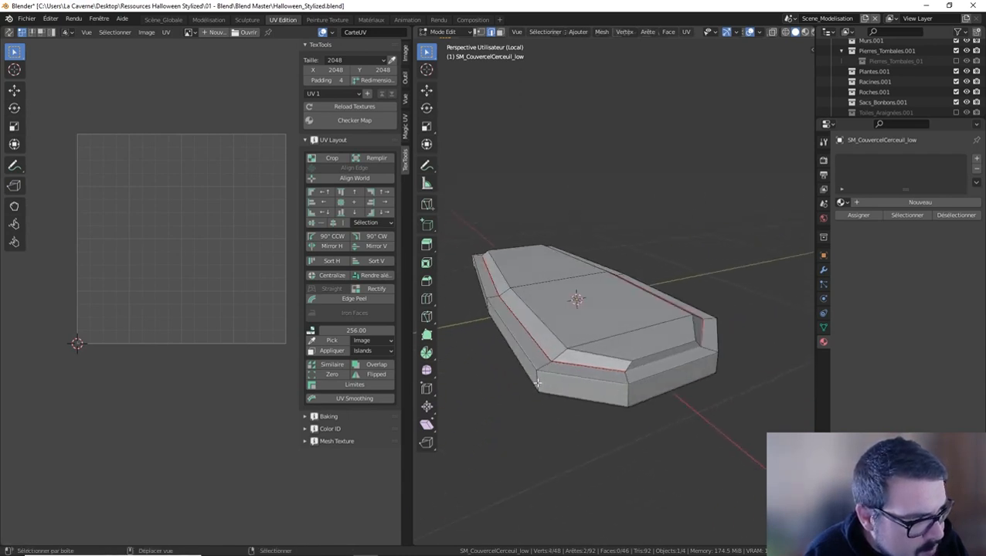
right_click(624, 395, "shift")
middle_click_drag(659, 400, 579, 365)
right_click(586, 376, "shift")
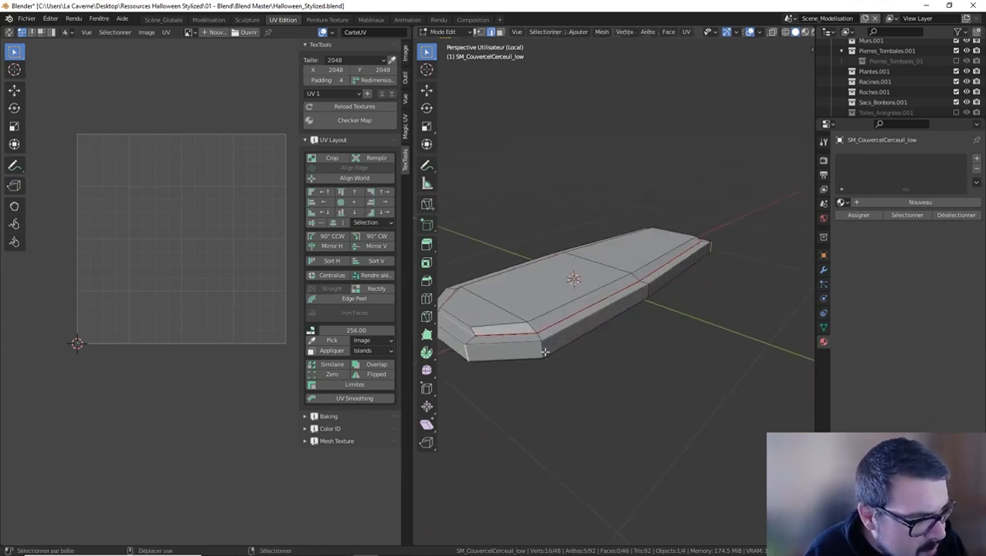
middle_click_drag(662, 298, 663, 329)
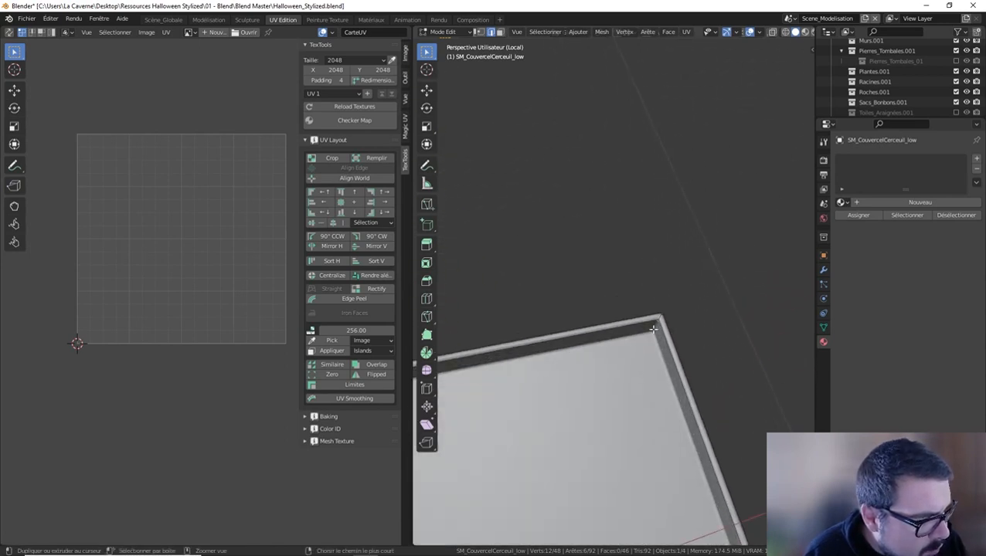
Hide the lid's modifiers in the viewport and add the edge loops of its underside rim and recess floor to the selection
left_click(823, 270)
left_click(875, 168)
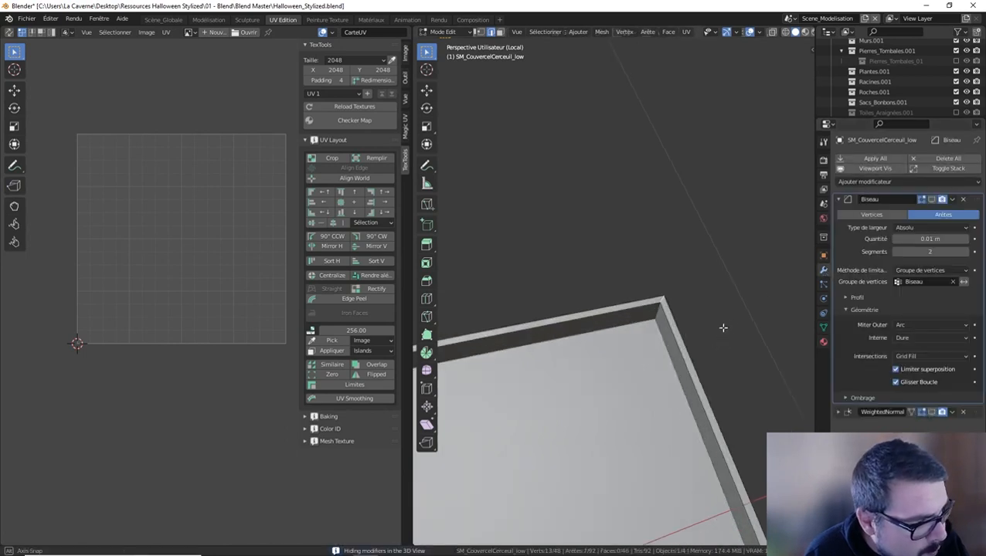
middle_click_drag(722, 325, 666, 251)
right_click(661, 248, "ctrl")
right_click(675, 252, "alt+shift")
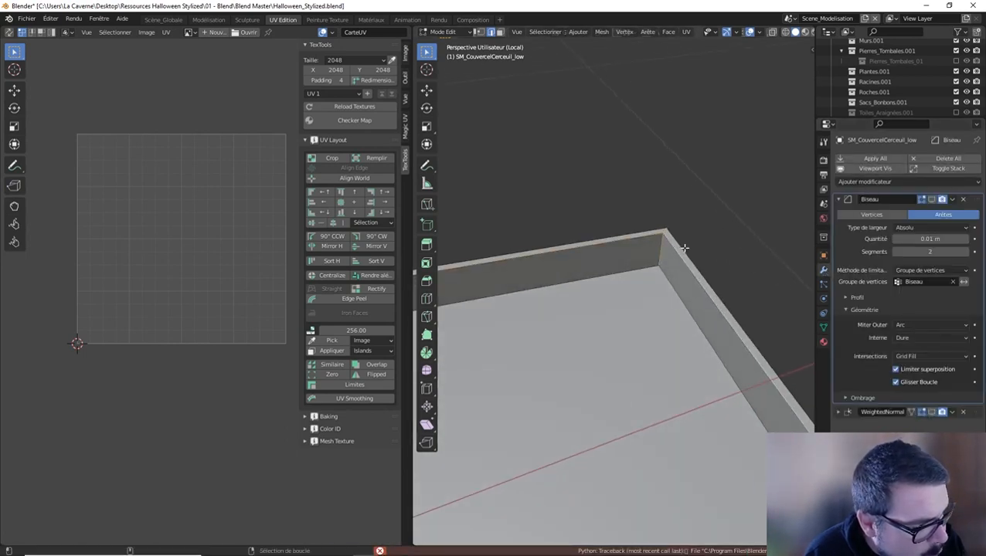
right_click(683, 248, "alt+shift")
right_click(672, 285, "alt+shift")
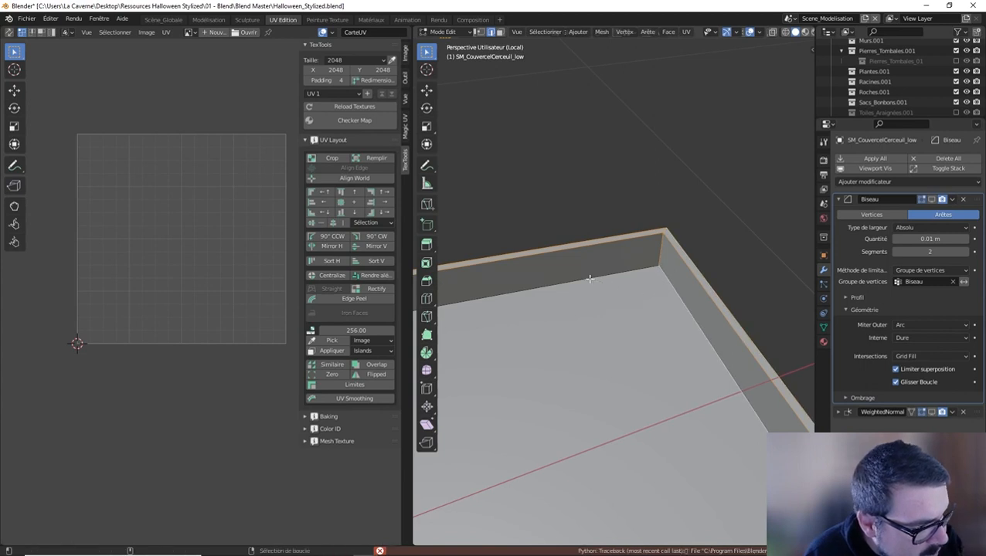
Add the recess's vertical inner corner edges around the head end of the lid's underside to the selection
middle_click_drag(512, 307, 622, 350)
scroll(643, 282, "down", 4)
scroll(622, 350, "up", 4)
scroll(622, 350, "up", 2)
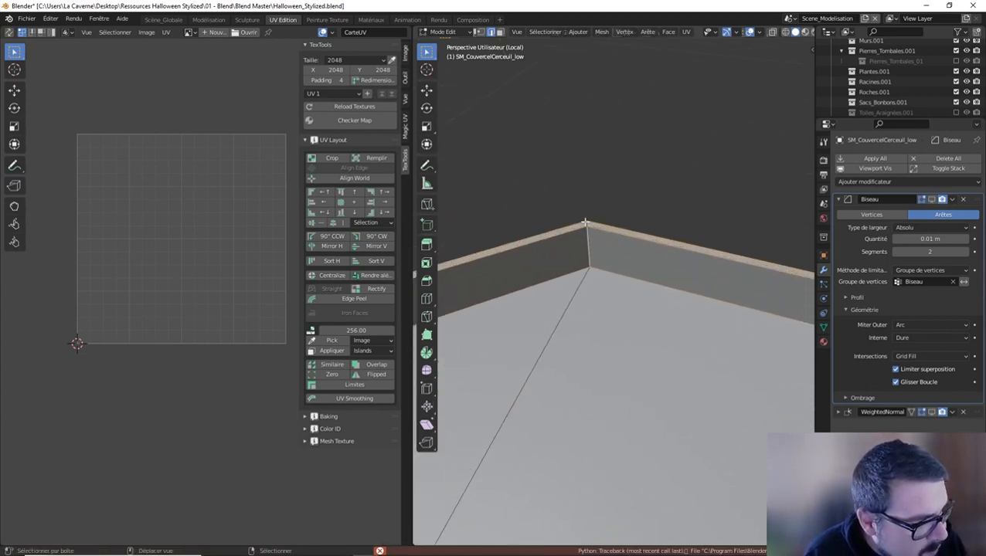
middle_click_drag(590, 224, 610, 306)
left_click(582, 302, "shift")
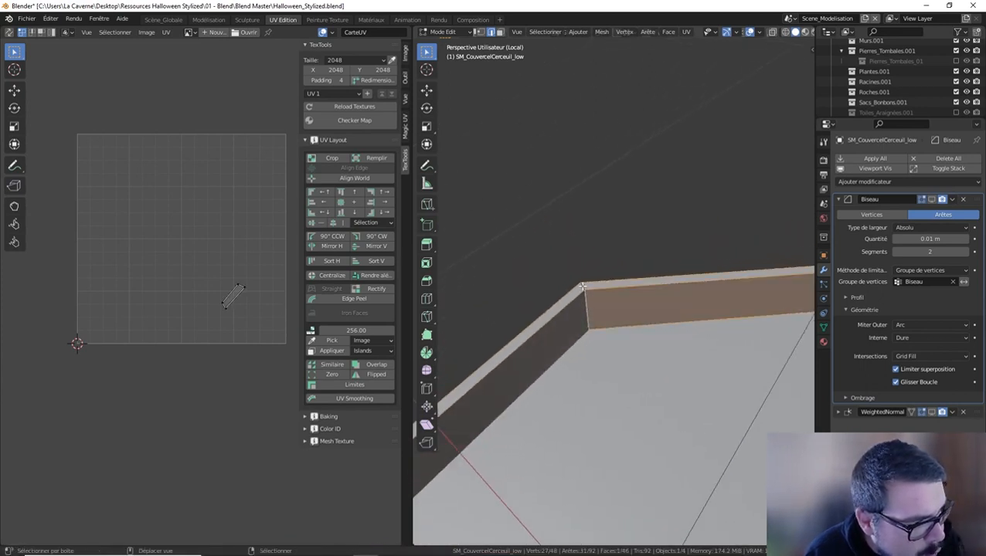
left_click(576, 340, "shift")
middle_click_drag(576, 341, 620, 236)
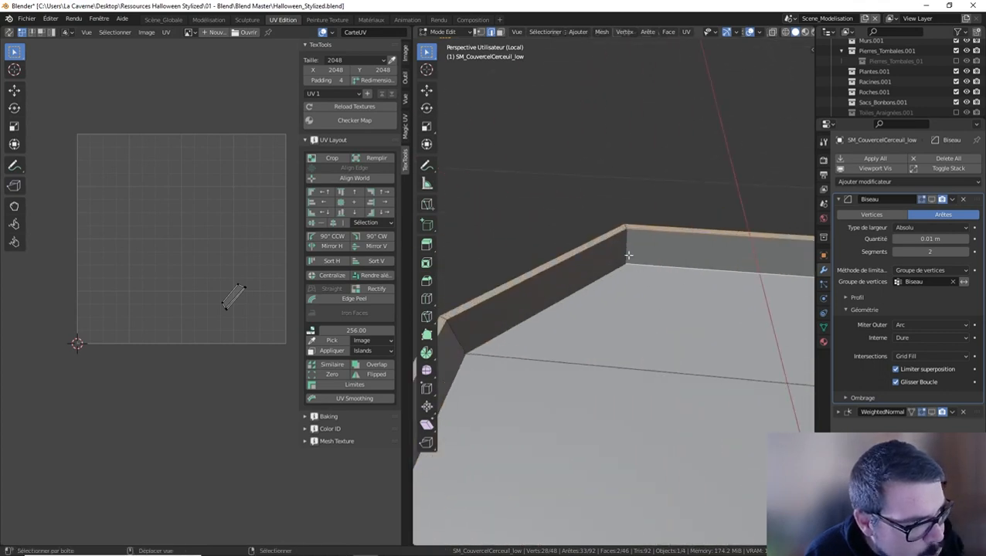
left_click(622, 235, "shift")
left_click(591, 278, "shift")
middle_click_drag(592, 278, 598, 307)
left_click(593, 302, "shift")
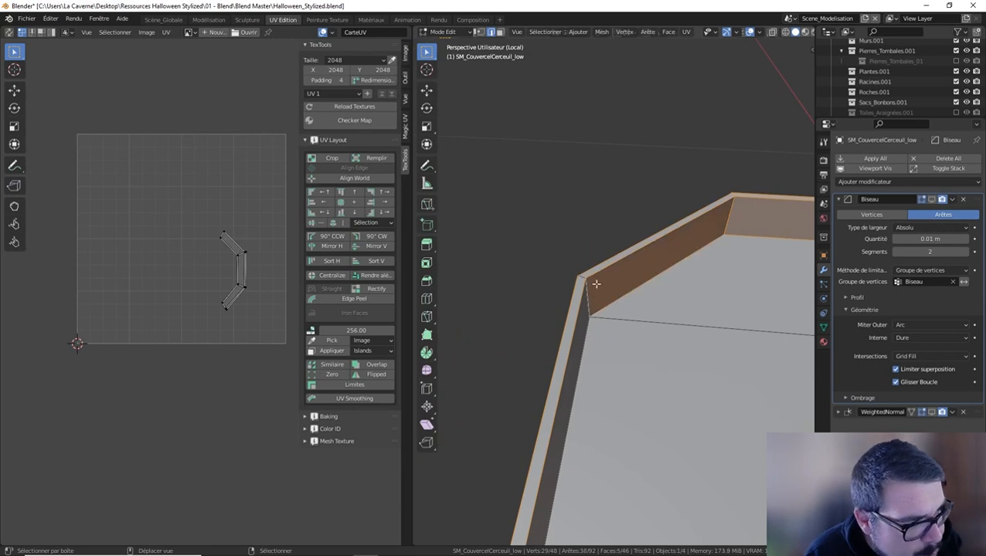
left_click(590, 334, "shift")
scroll(585, 337, "down", 3)
middle_click_drag(625, 337, 627, 306)
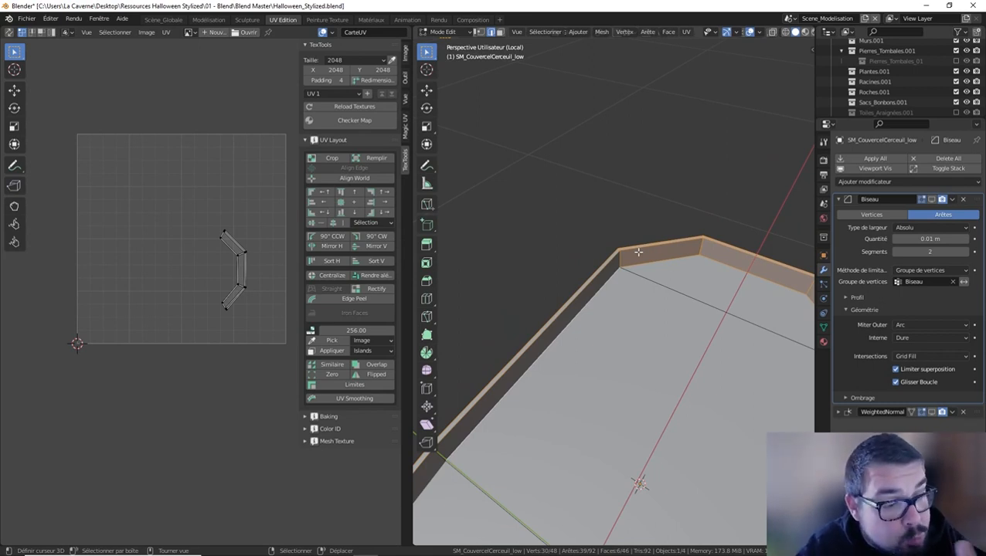
Add the remaining inner corner edges at the foot end of the lid's recess to the selection
middle_click_drag(575, 302, 677, 262)
left_click(533, 310, "alt+shift")
left_click(533, 310, "alt+shift")
left_click(551, 307, "shift")
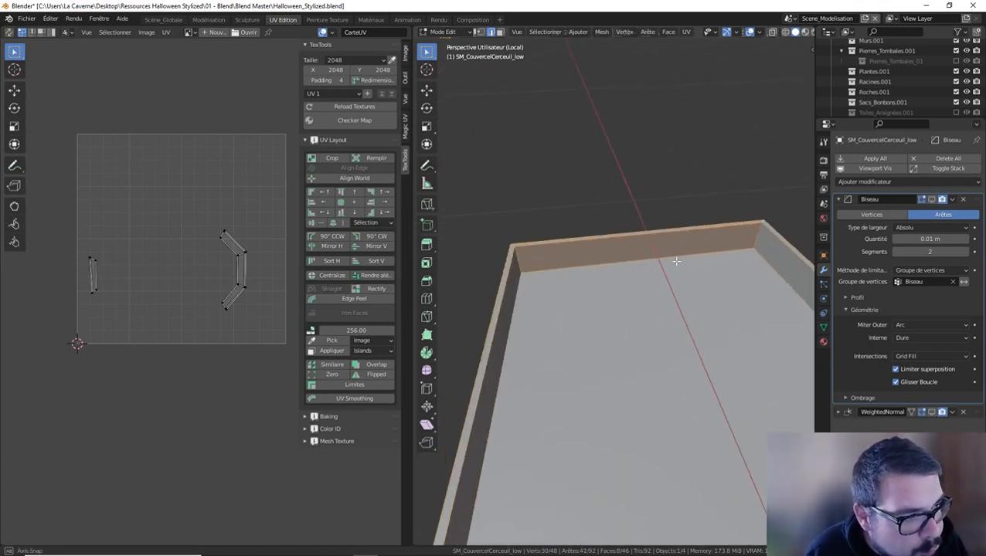
scroll(677, 262, "down", 10)
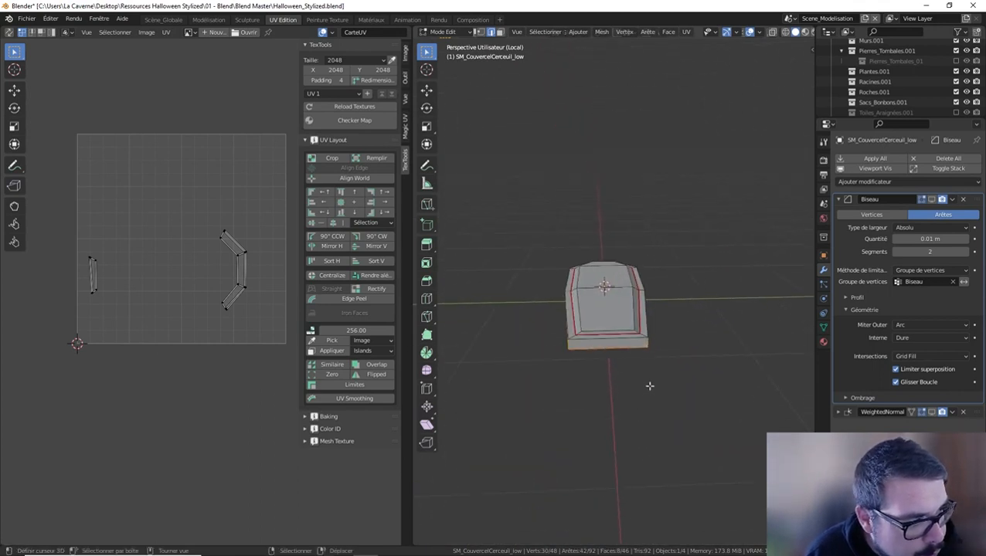
scroll(649, 385, "up", 4)
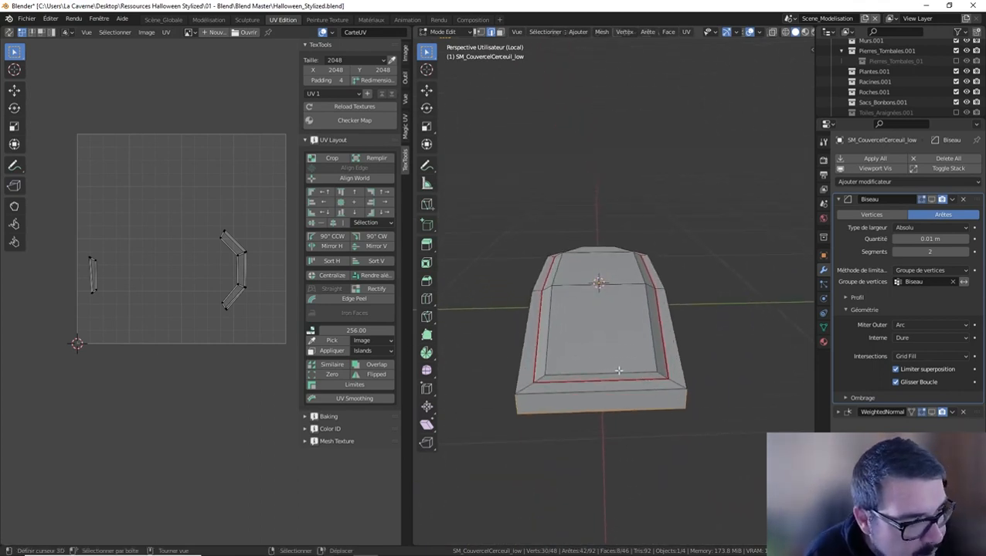
Add the upper outer edge loop of the lid's side to the selection and mark the selected edges as UV seams
right_click(615, 393, "alt+shift")
middle_click_drag(733, 370, 647, 358)
scroll(680, 361, "down", 1)
middle_click_drag(777, 304, 681, 310, "shift")
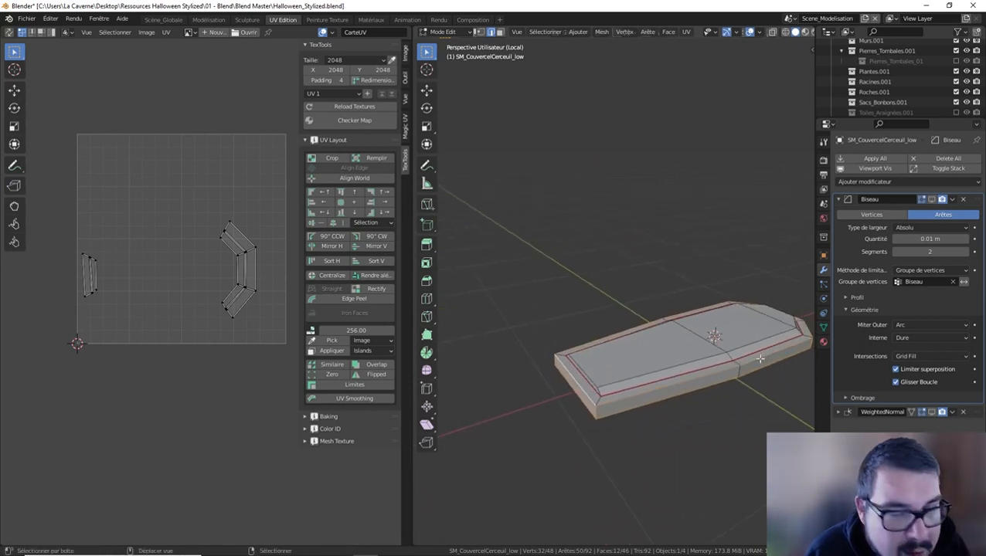
middle_click_drag(769, 374, 649, 380, "shift")
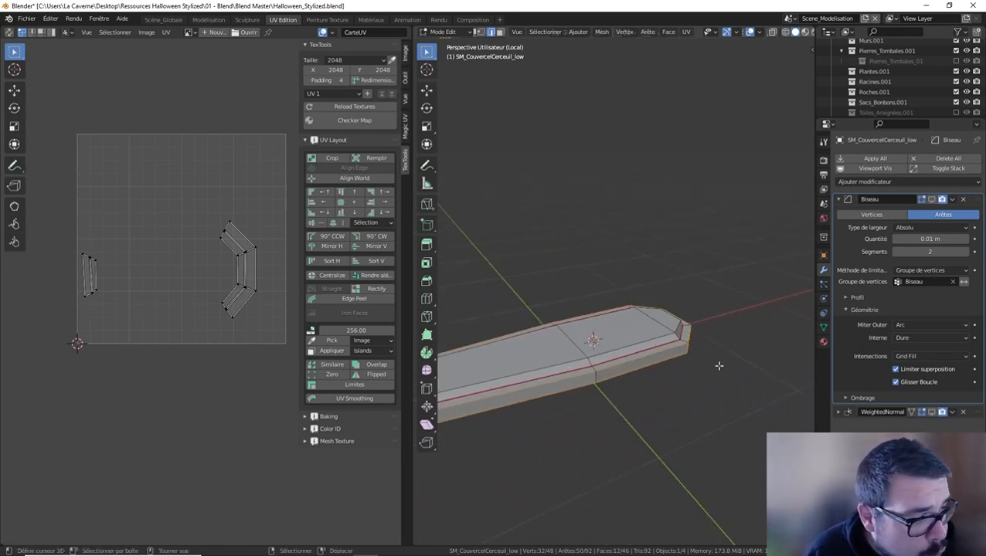
middle_click_drag(719, 366, 701, 375)
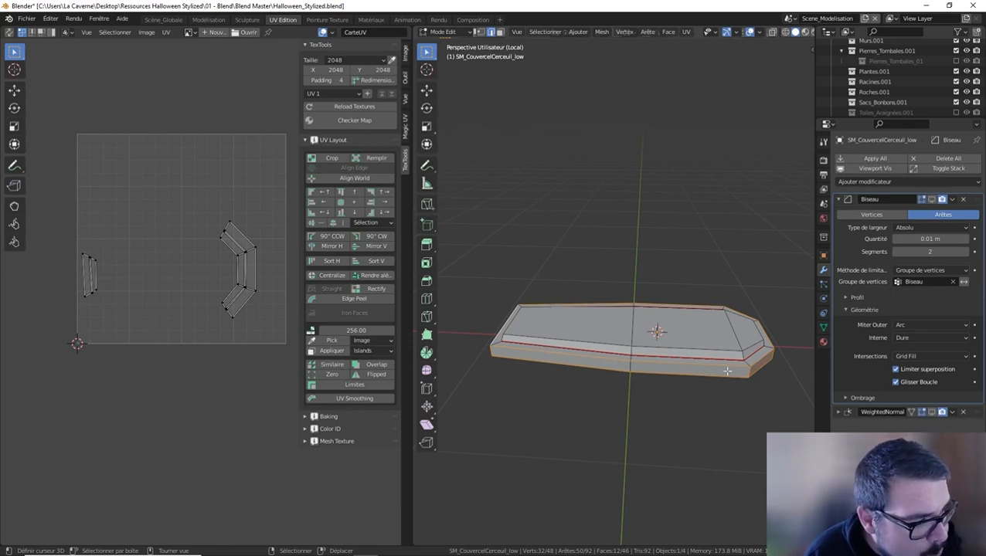
middle_click_drag(727, 371, 664, 393)
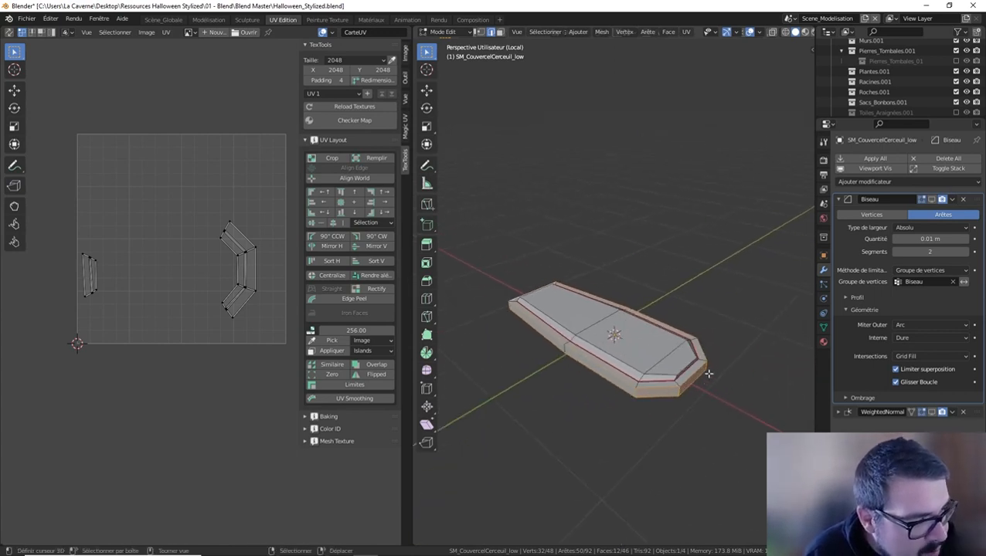
key("ctrl+e")
left_click(679, 312)
Select the whole lid mesh, unwrap it along its seams, and clear the UV selection
key("a")
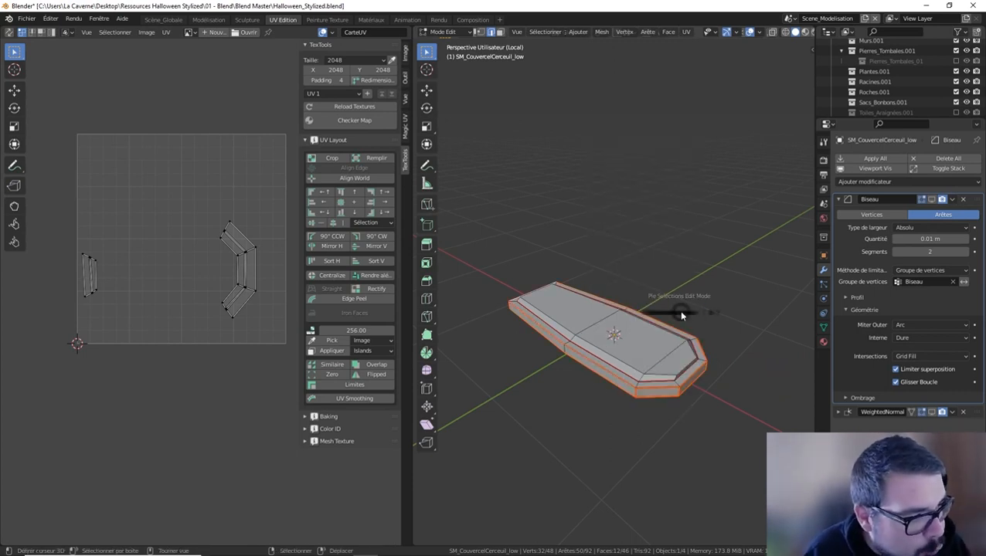
key("u")
left_click(670, 228)
key("u")
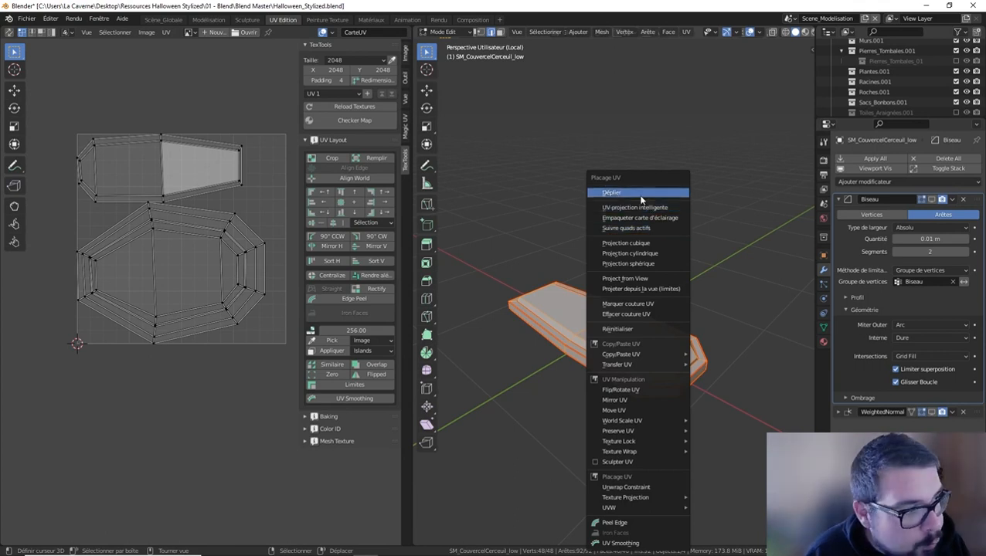
left_click(657, 191)
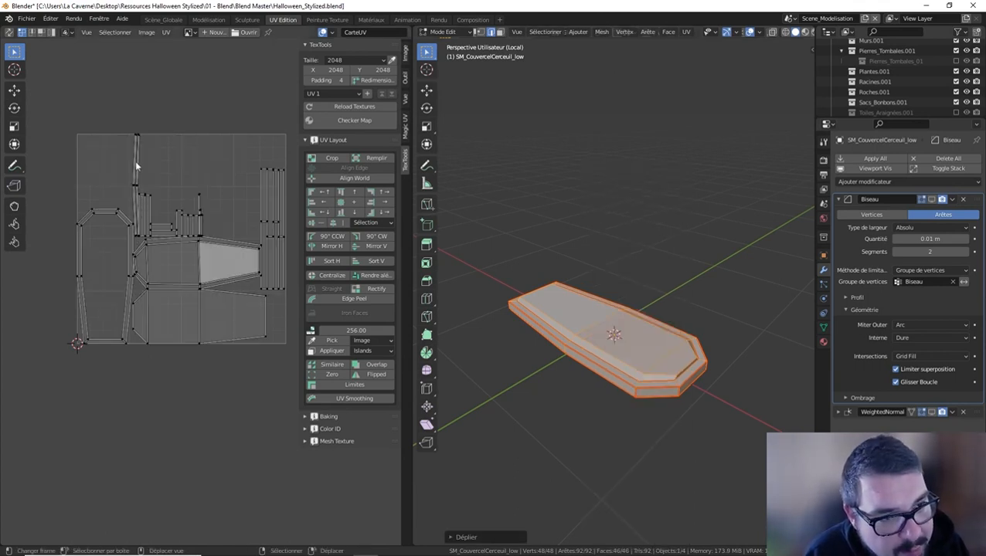
key("a")
key("alt+a")
scroll(133, 184, "up", 3)
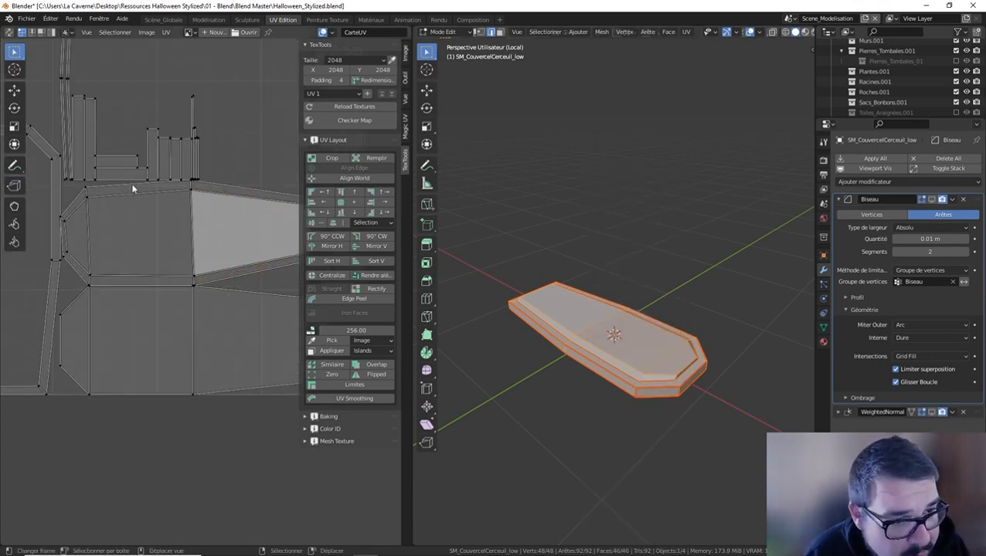
scroll(146, 263, "down", 3)
Finish editing the lid, isolate the coffin base SM_SocleCercueil_low, and select all its edges in edit mode
key("Tab")
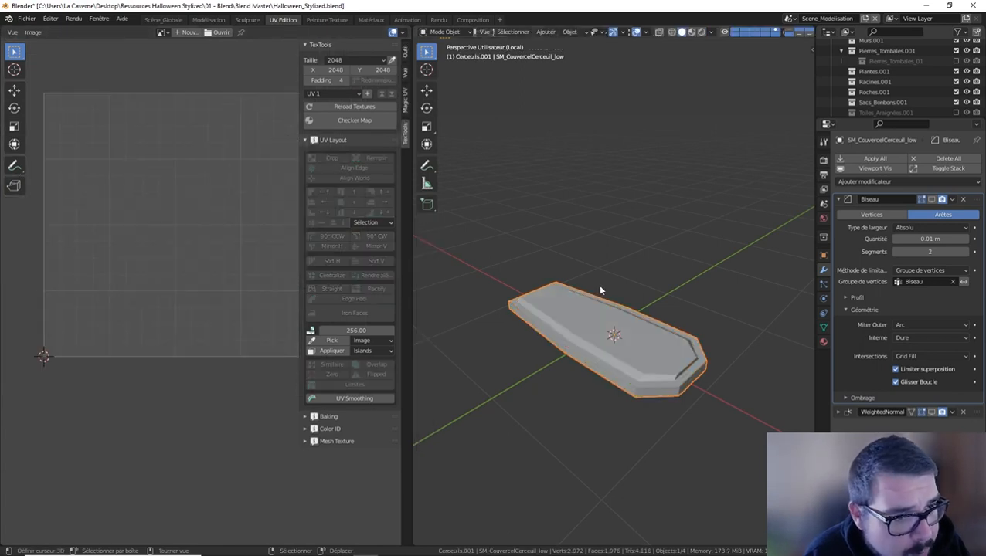
key("KP_Divide")
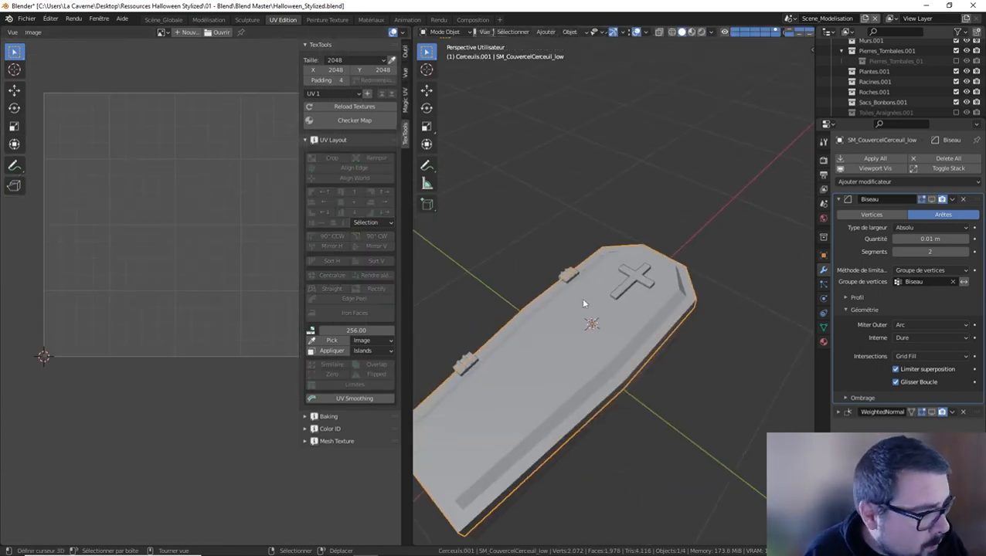
middle_click_drag(598, 284, 585, 198)
right_click(562, 311)
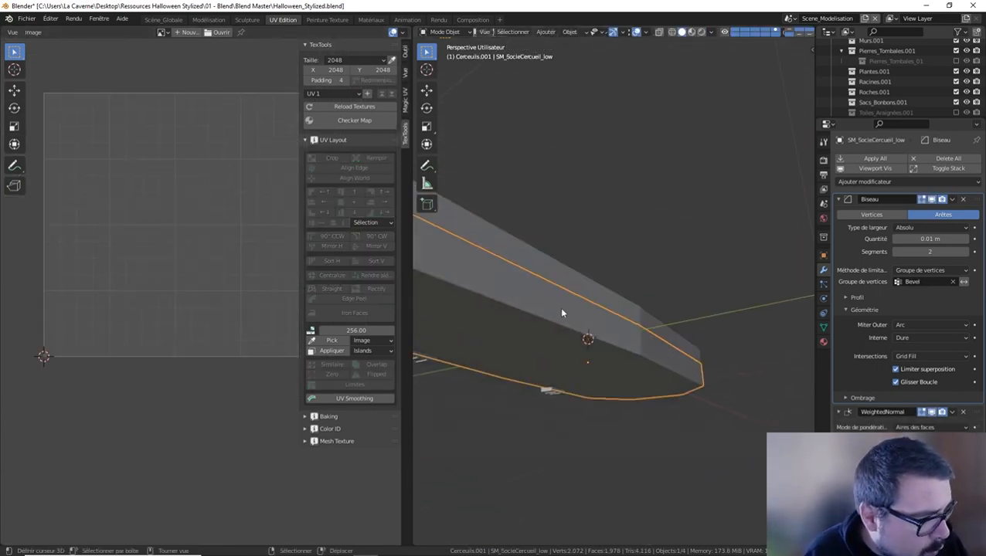
key("KP_Divide")
key("Tab")
key("a")
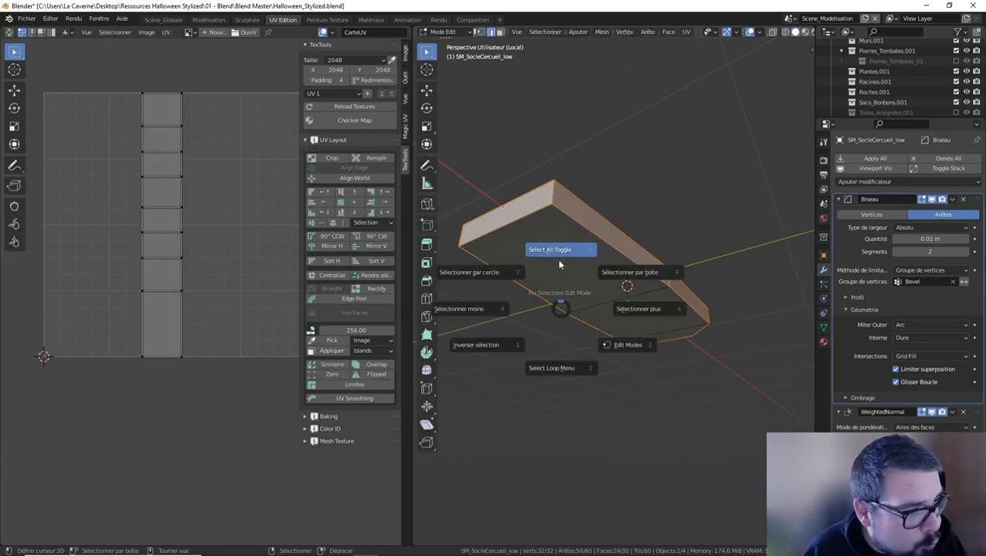
left_click(559, 234)
Deselect the two crosswise edge loops at the middle and head end of the coffin base
right_click(629, 286, "alt+shift")
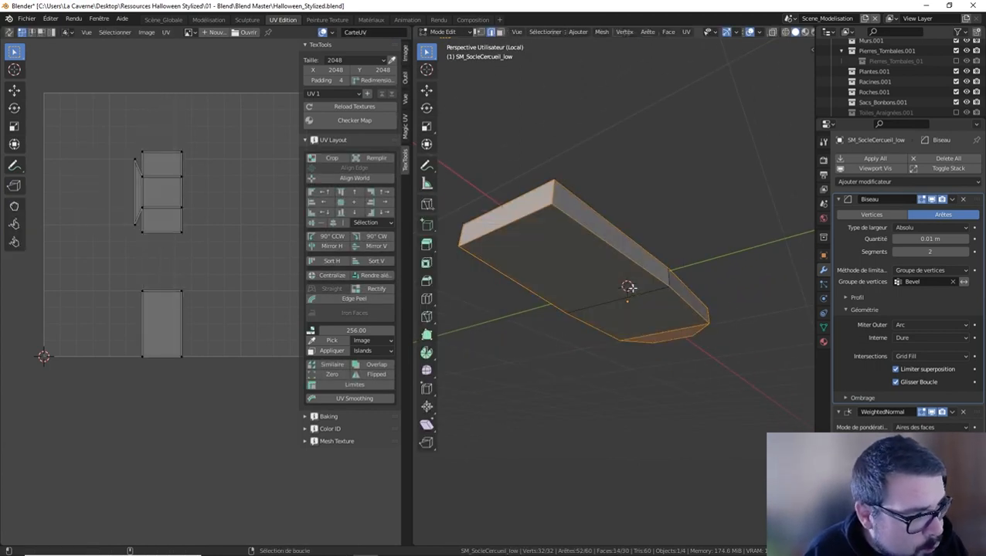
right_click(670, 323, "alt+shift")
middle_click_drag(670, 323, 700, 356)
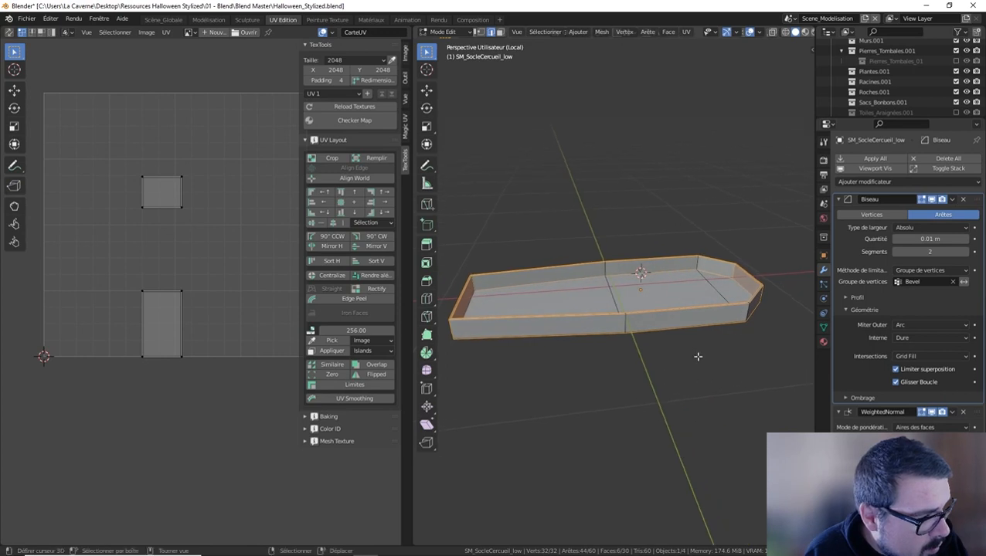
middle_click_drag(744, 317, 744, 296)
Add the head-end inner and outer vertical corner edges and rim edges of the coffin base back to the selection
right_click(638, 310, "shift")
right_click(530, 263, "ctrl")
right_click(715, 248, "shift")
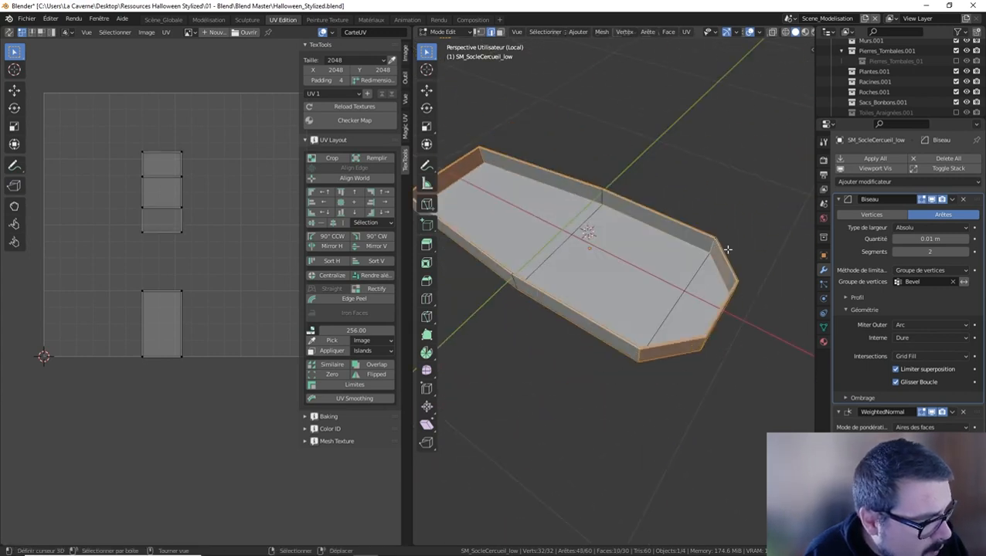
middle_click_drag(726, 248, 605, 218)
right_click(638, 328, "ctrl")
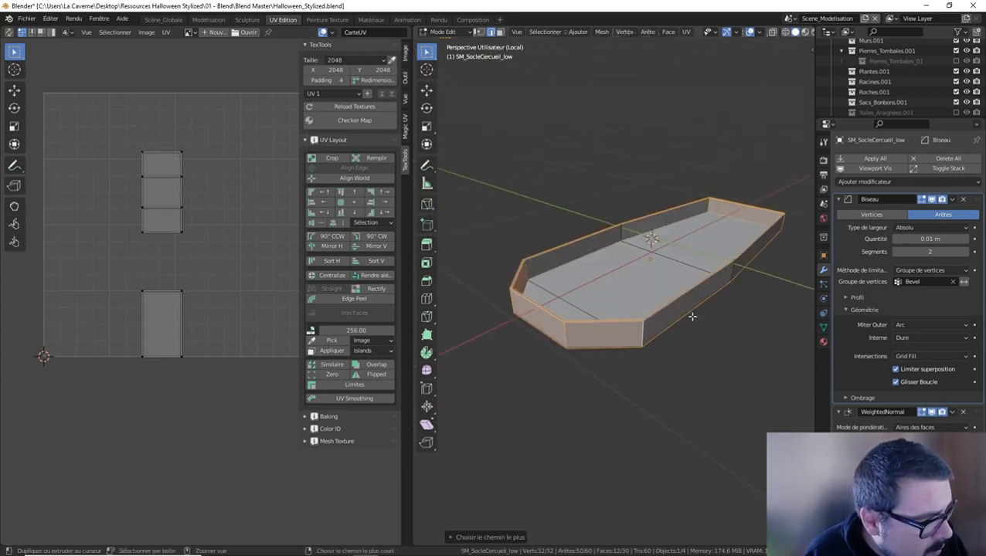
Mark the coffin base's selected edges as UV seams, then select the whole mesh and unwrap it
key("ctrl+e")
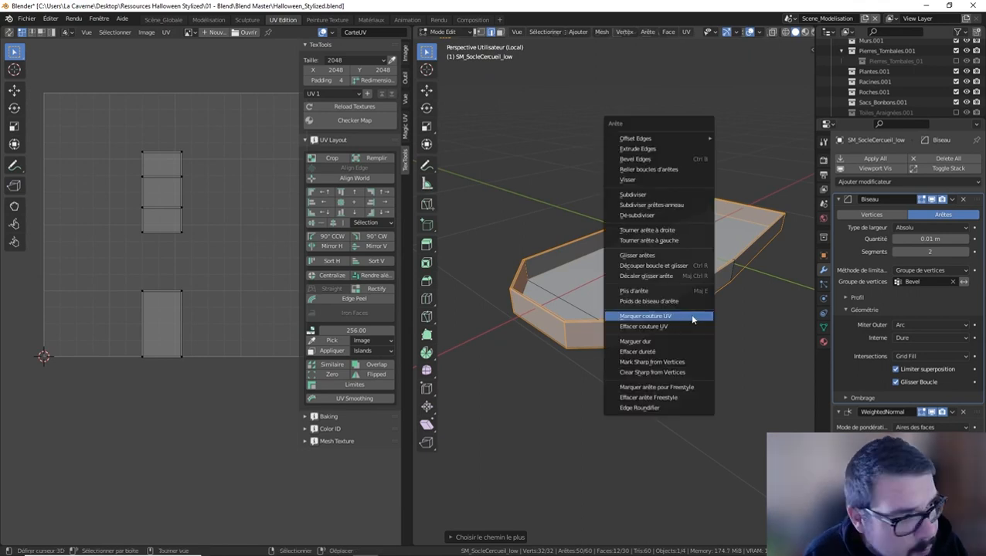
left_click(690, 314)
key("a")
left_click(683, 267)
key("a")
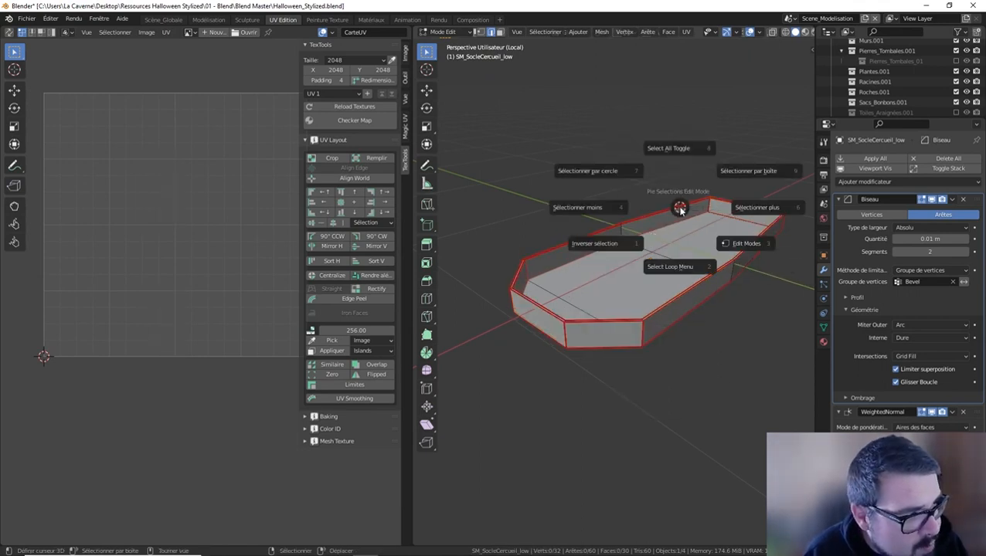
left_click(664, 145)
key("u")
left_click(663, 145)
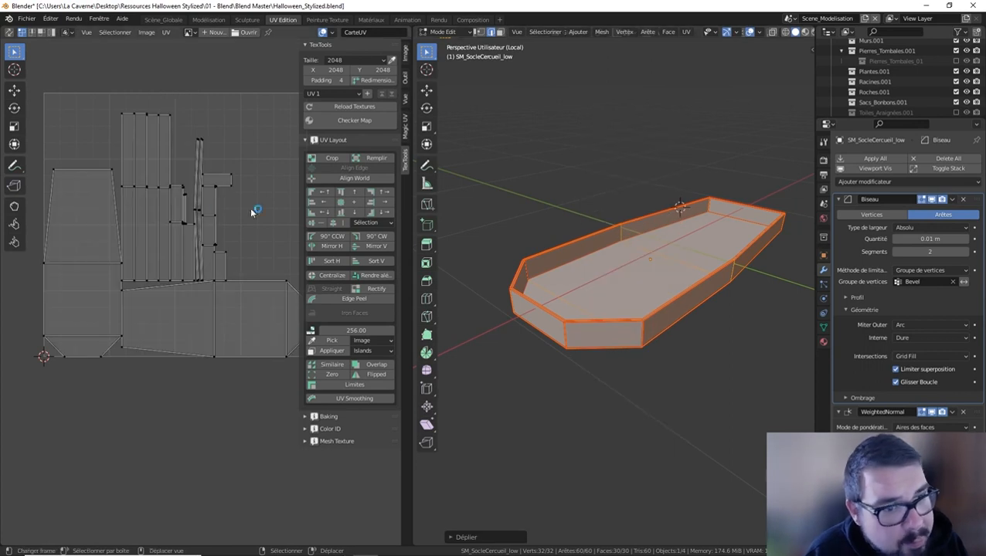
Finish editing the base, isolate the hinges object SM_Charnières_low, and clear its selection in edit mode
key("Tab")
middle_click_drag(547, 304, 523, 369)
left_click(523, 368)
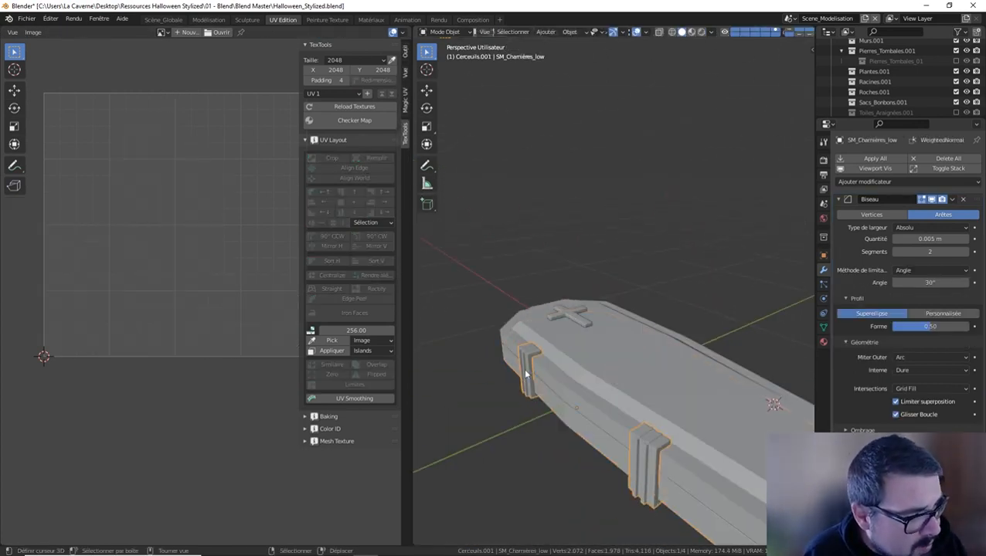
key("KP_Divide")
key("Tab")
key("a")
left_click(698, 364)
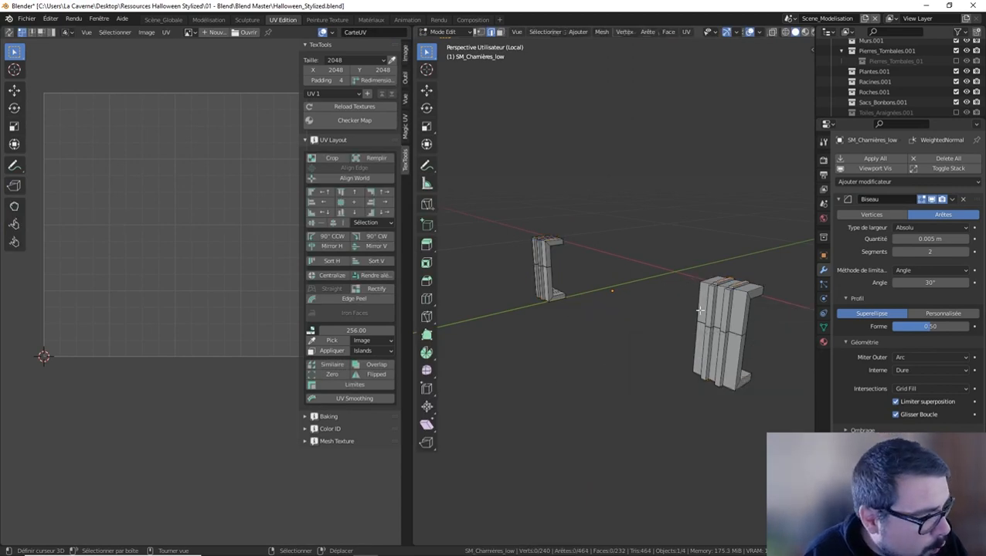
Select all edges of both hinges and undo the last selection change
middle_click_drag(698, 361, 621, 307)
scroll(668, 322, "up", 5)
scroll(611, 301, "up", 2)
scroll(576, 263, "up", 2)
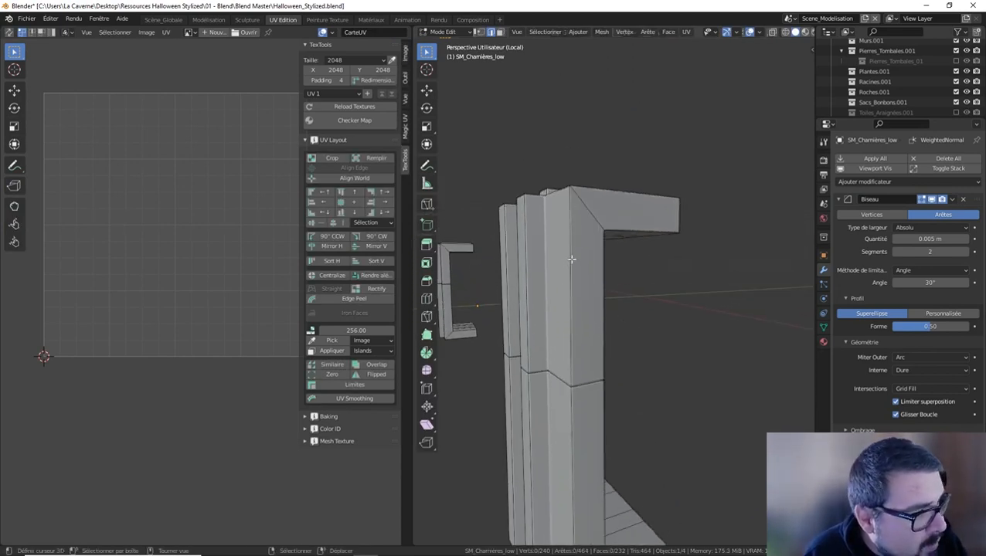
key("a")
left_click(582, 216)
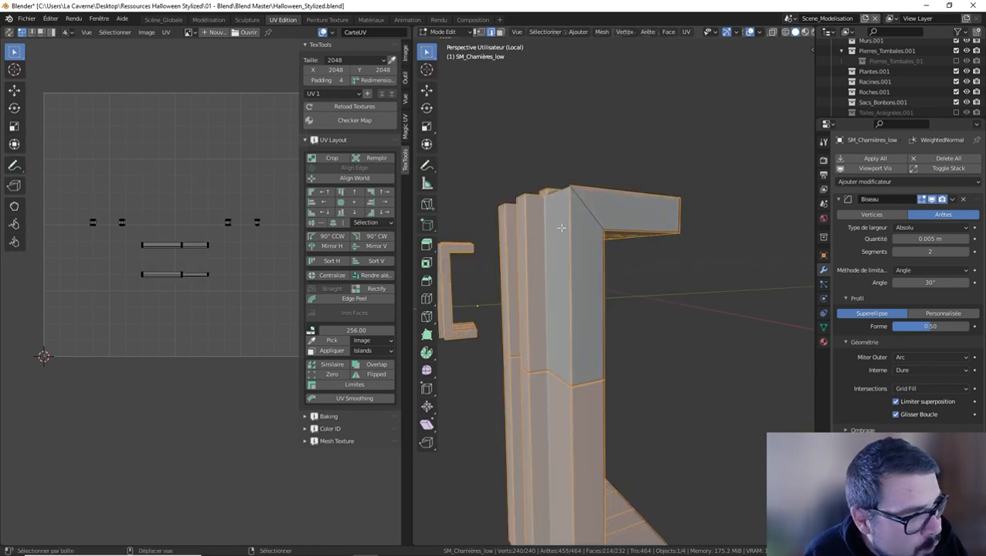
middle_click_drag(561, 228, 639, 327)
key("ctrl+z")
middle_click_drag(724, 282, 586, 398)
scroll(494, 322, "up", 3)
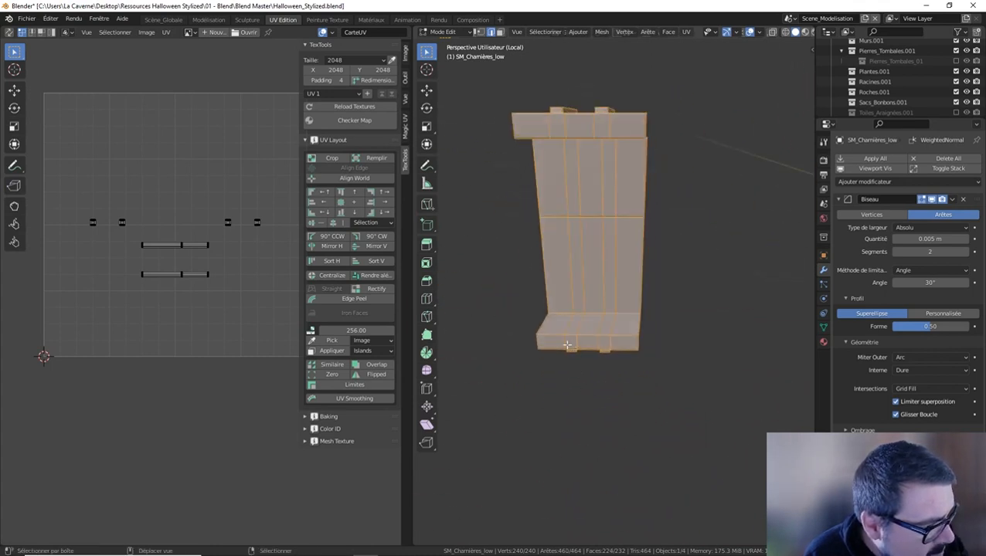
Deselect the lengthwise edges running along the inner face and lower lip of the first hinge
right_click(571, 306, "shift")
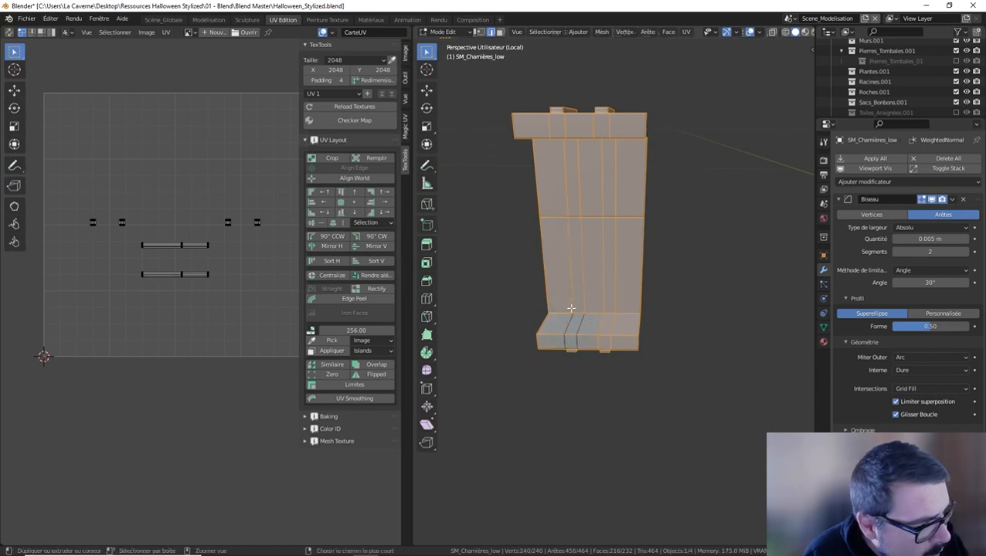
right_click(573, 319, "shift")
right_click(573, 321, "alt+shift")
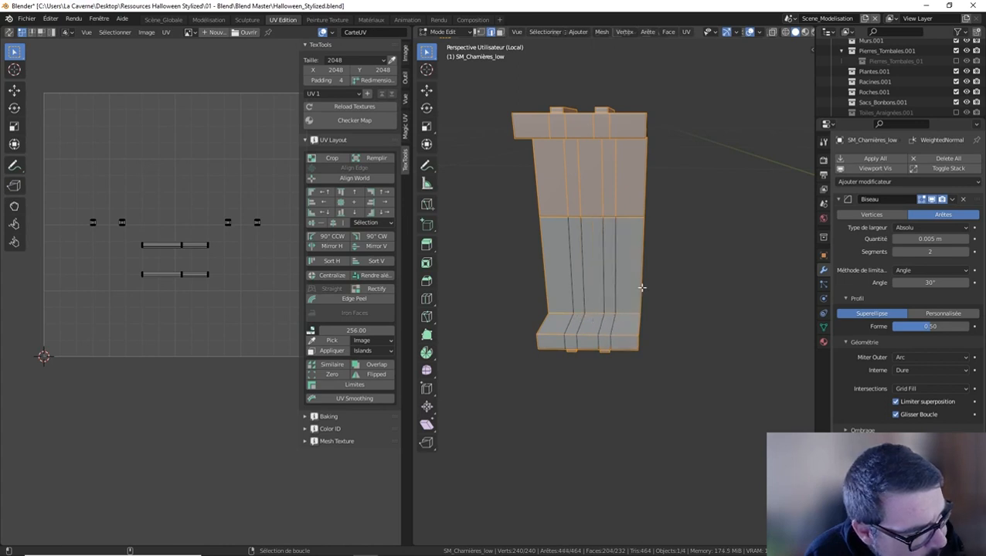
middle_click_drag(641, 288, 659, 325, "shift")
right_click(625, 227, "alt+shift")
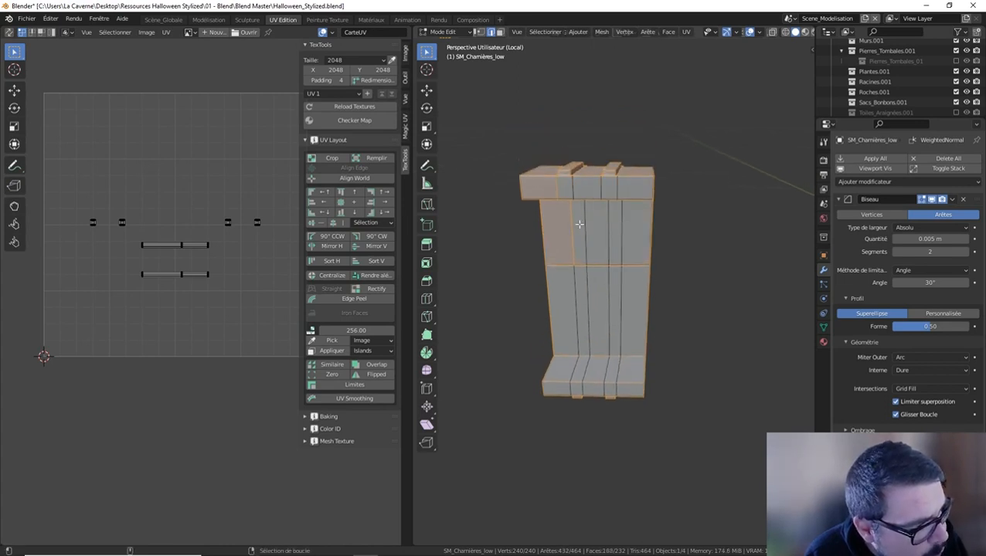
Deselect the lengthwise inner edges of the second hinge in the same way
middle_click_drag(579, 225, 650, 252)
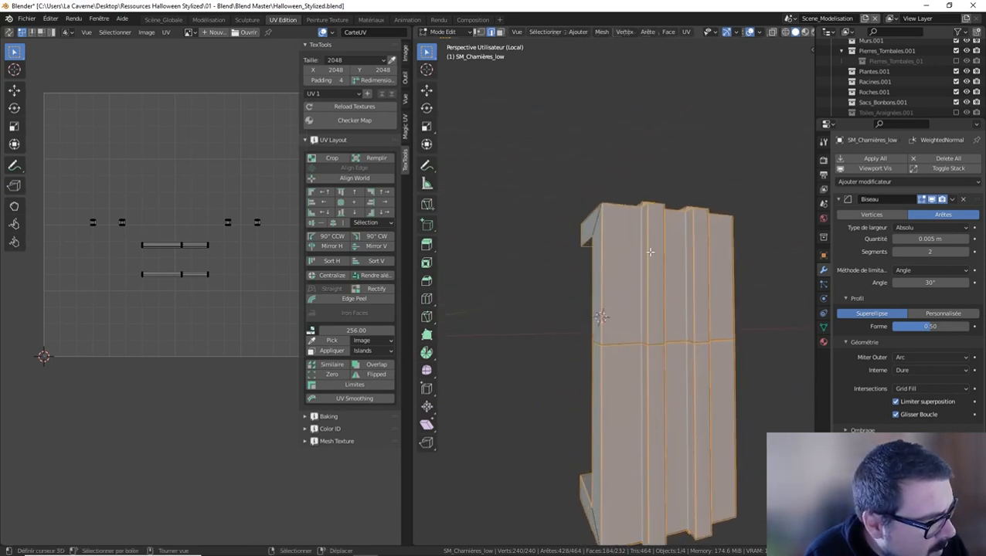
middle_click_drag(649, 330, 677, 374)
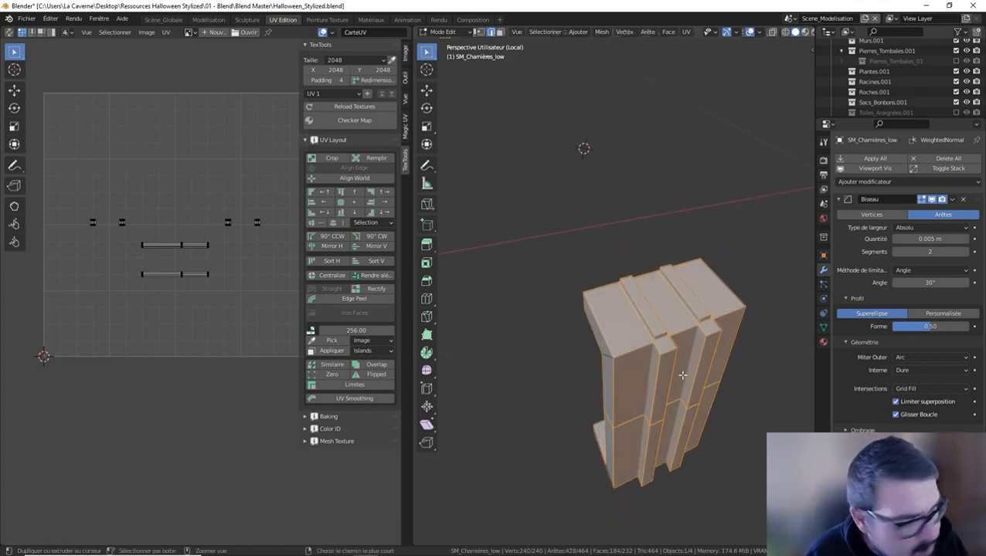
key("ctrl+e")
left_click(677, 374)
middle_click_drag(456, 185, 533, 163)
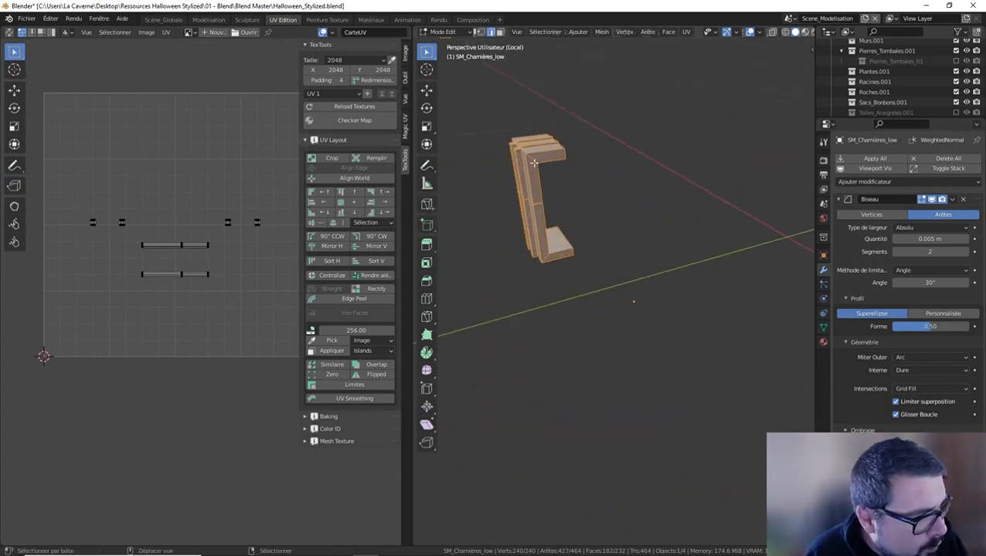
middle_click_drag(546, 258, 738, 340)
left_click(742, 369, "alt+shift")
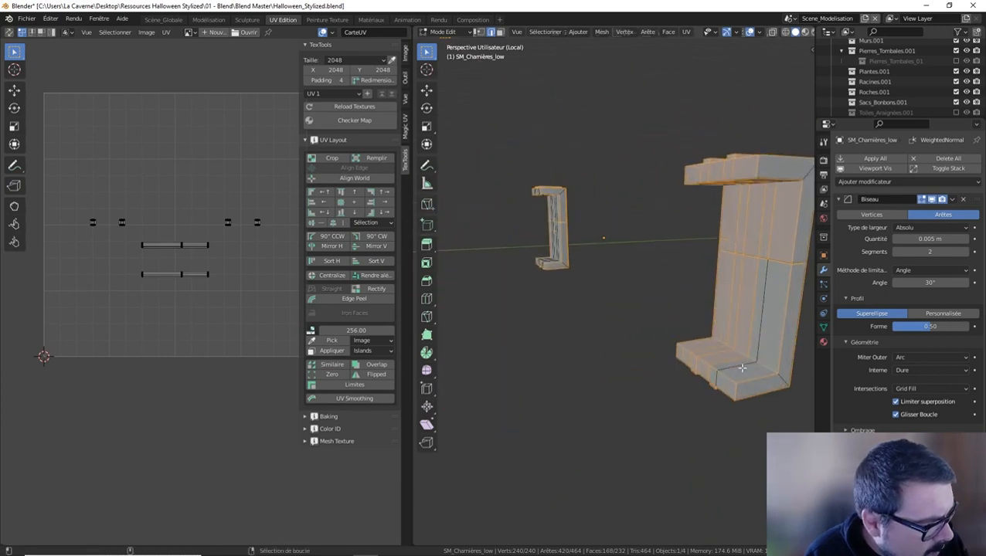
Mark the selected edges of both hinges as UV seams, then select the whole mesh and unwrap it
key("ctrl+e")
left_click(749, 238)
key("a")
left_click(738, 172)
key("a")
left_click(728, 117)
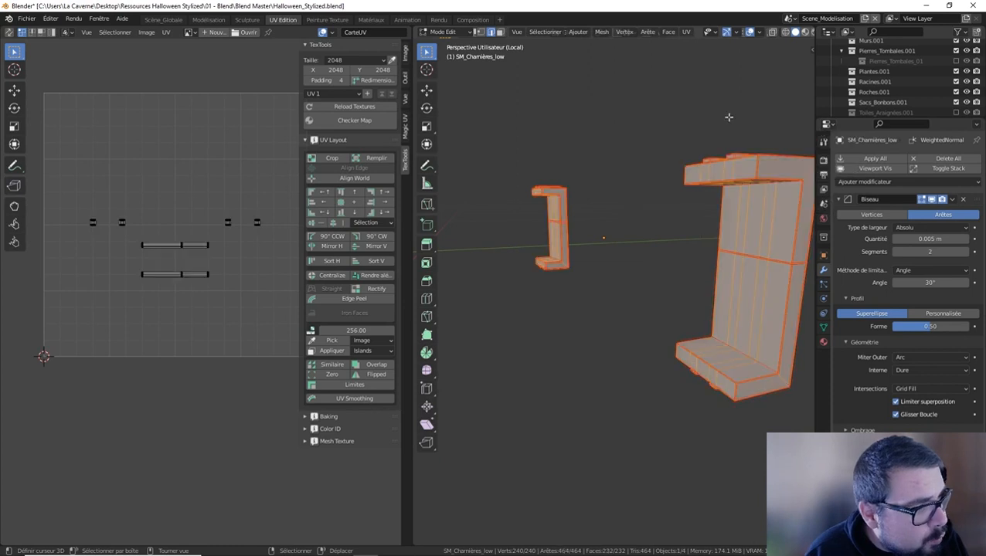
key("u")
left_click(726, 117)
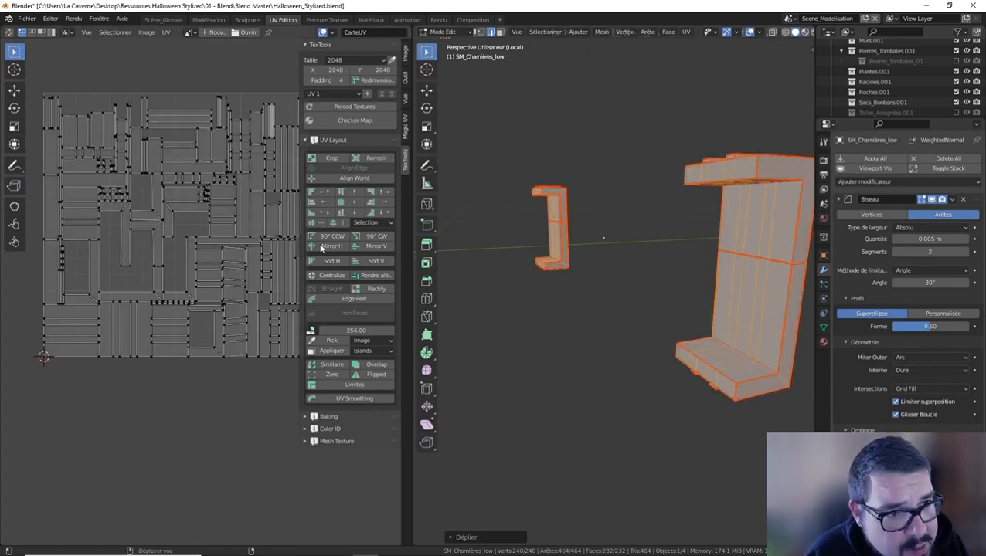
Leave the hinges' isolated view, add the base, lid and cross to the selection, and enable viewport display of all their modifiers
key("Tab")
key("KP_Divide")
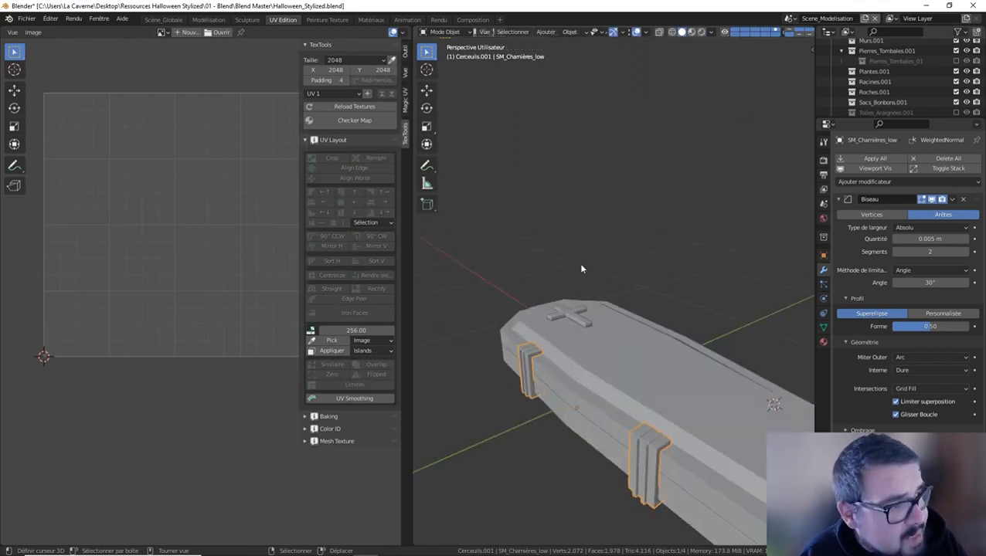
left_click(557, 394, "shift")
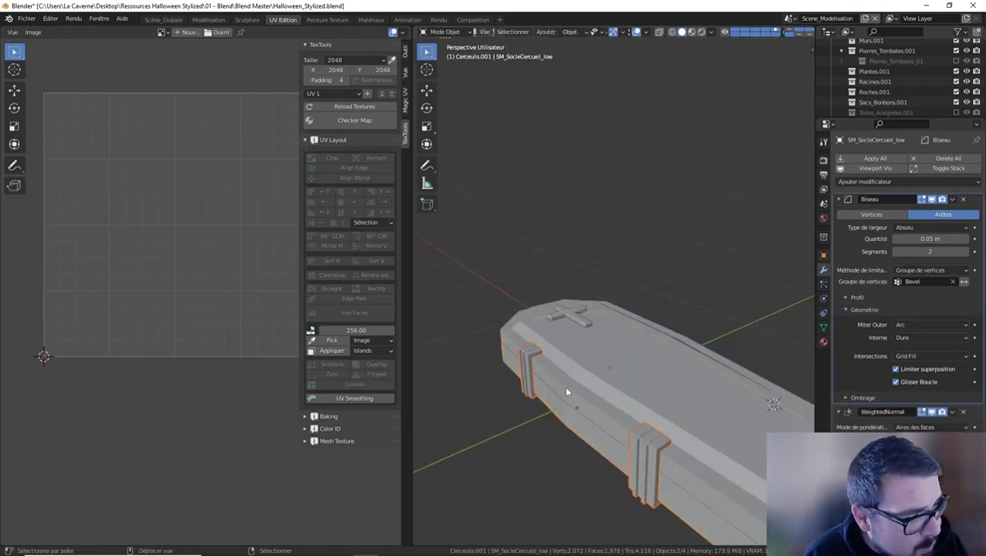
left_click(567, 386, "shift")
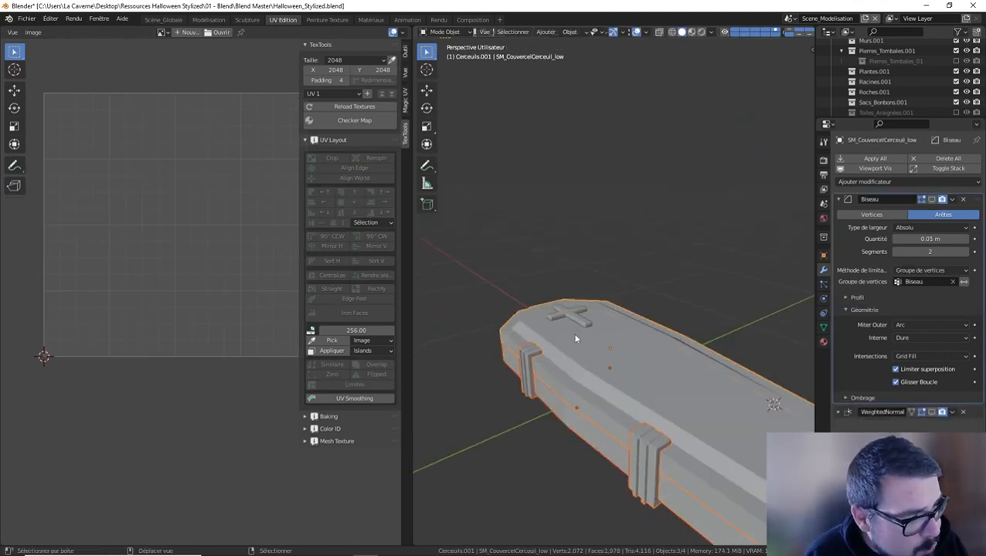
left_click(891, 169)
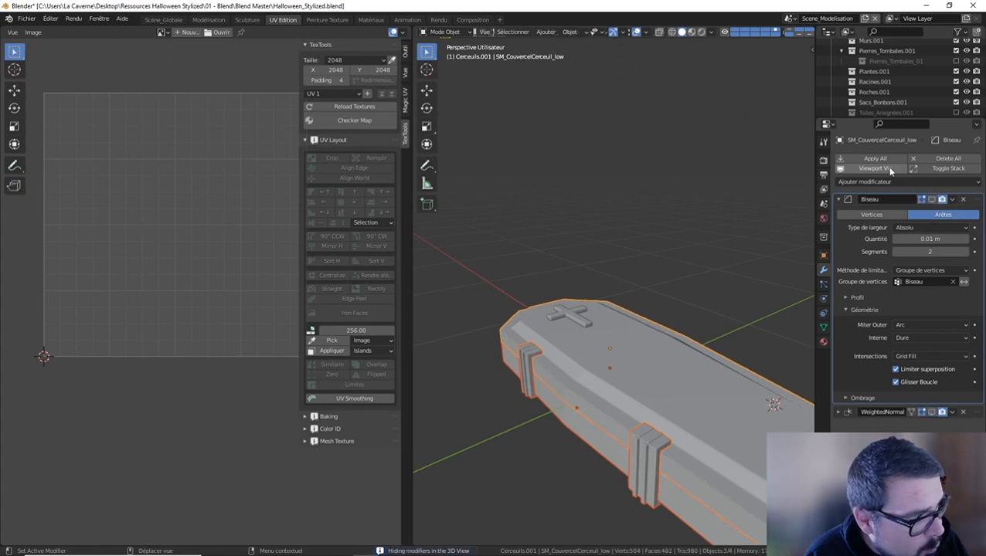
left_click(582, 312, "shift")
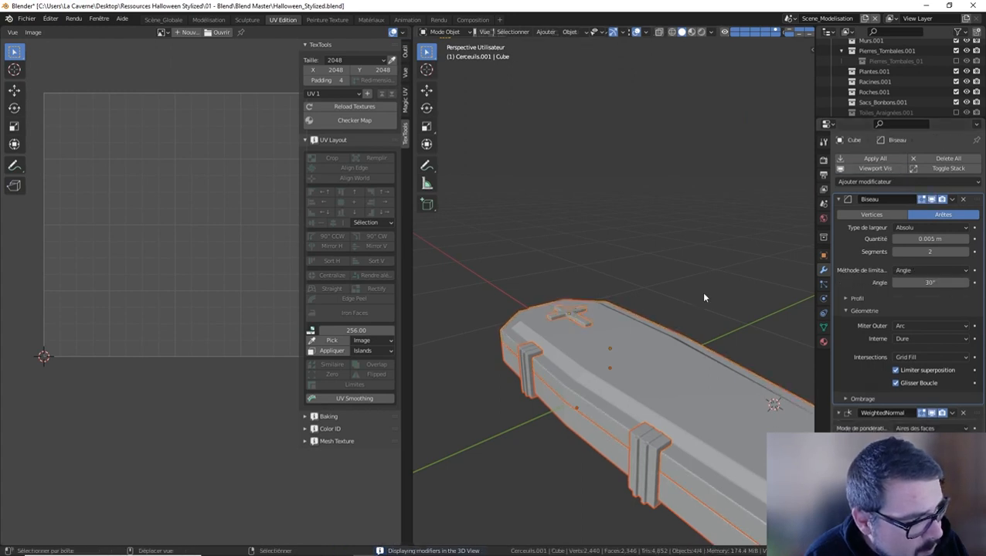
left_click(871, 170)
left_click(874, 169)
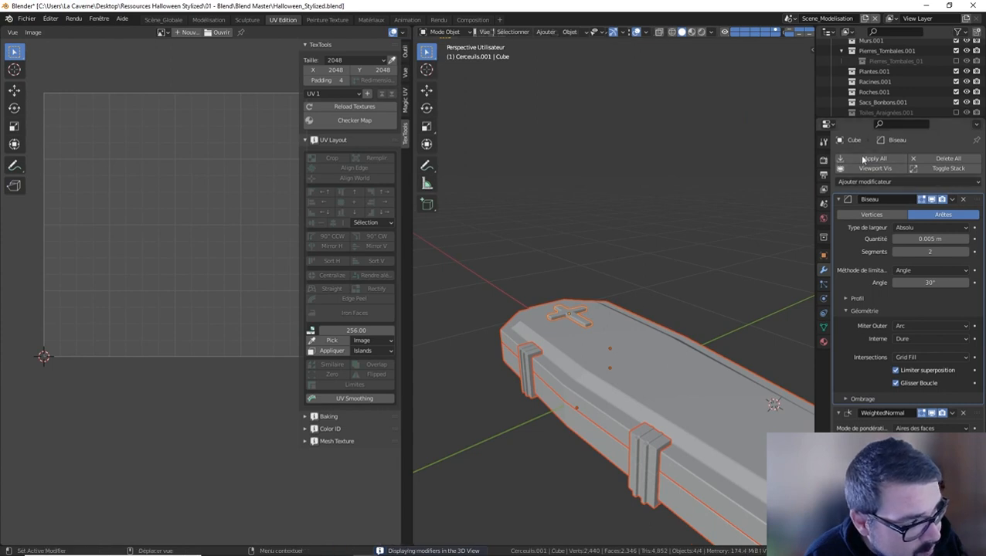
Apply the scale and rotation transforms to all four selected coffin parts
middle_click_drag(693, 341, 638, 294)
key("q")
left_click(621, 273)
key("q")
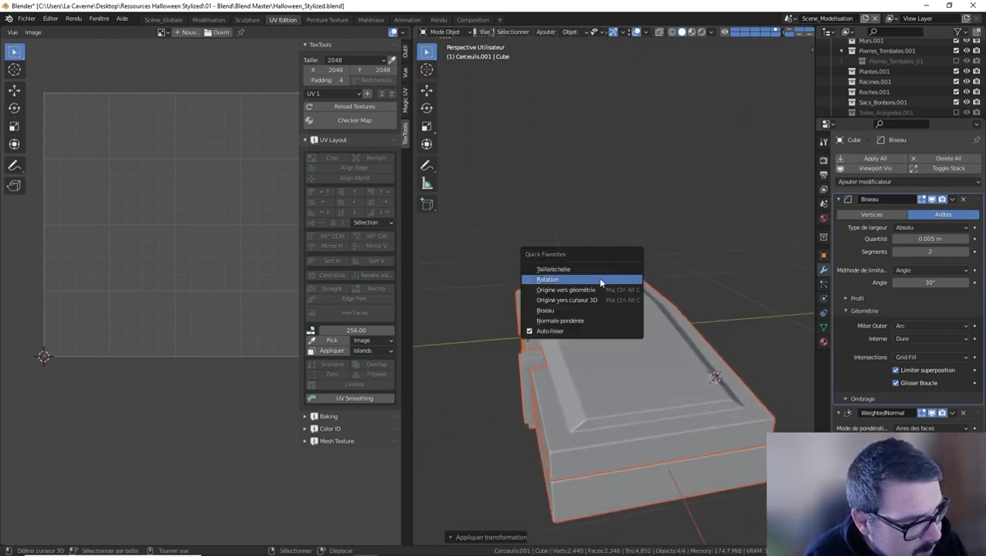
left_click(596, 280)
key("q")
left_click(582, 284)
key("q")
left_click(567, 296)
Edit the four coffin parts together, select their whole geometry and unwrap it
key("Tab")
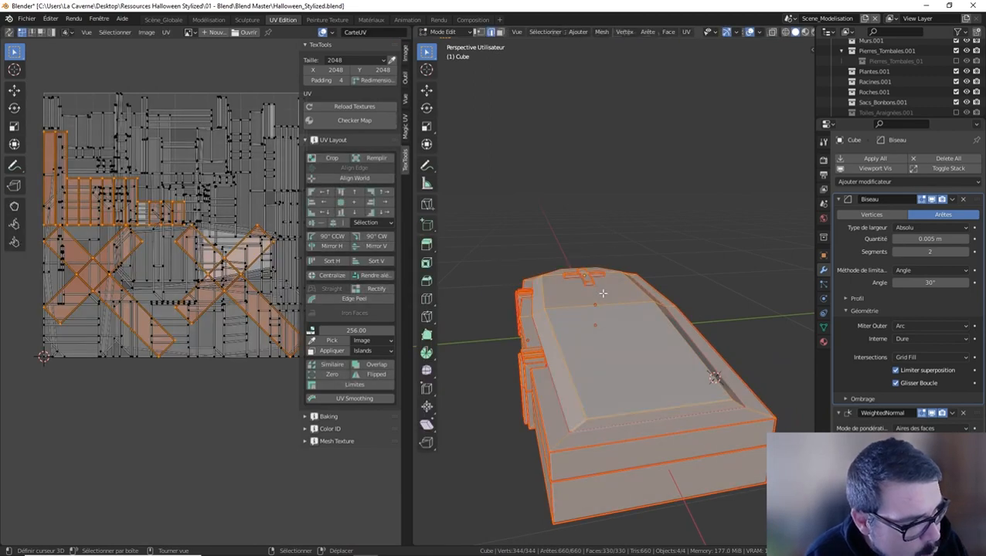
key("a")
left_click(611, 231)
key("a")
left_click(620, 187)
key("u")
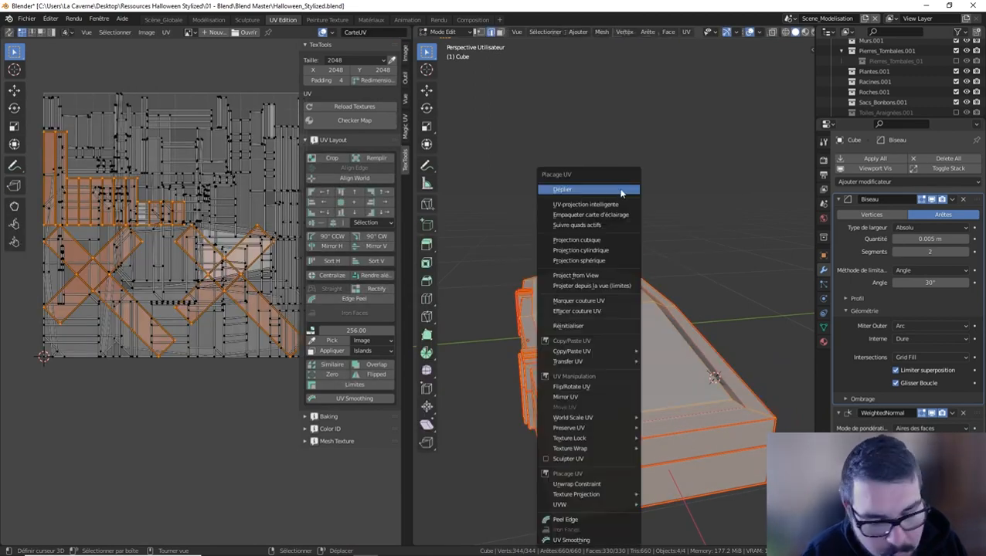
left_click(620, 190)
Select all UV islands of the coffin parts and pack them together in the UV space
key("a")
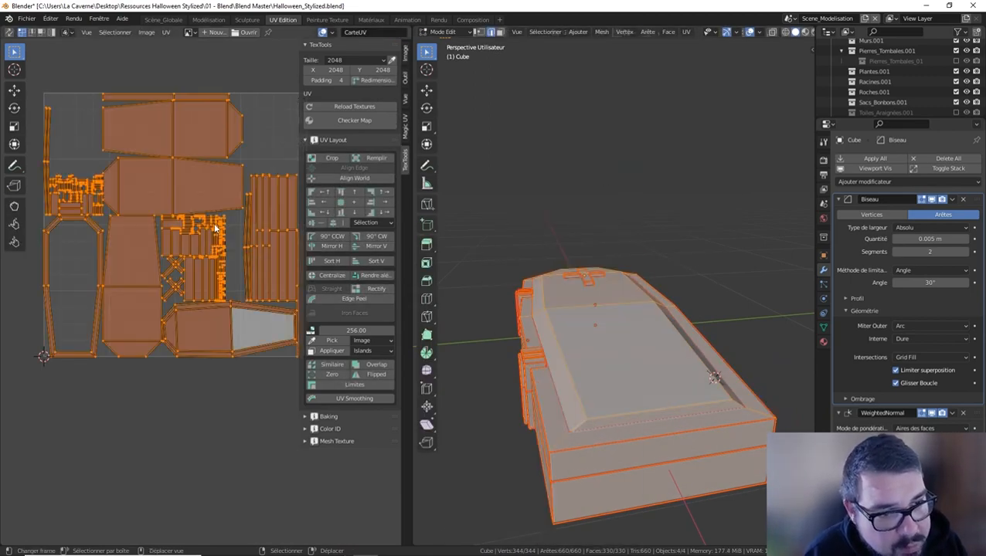
key("ctrl+p")
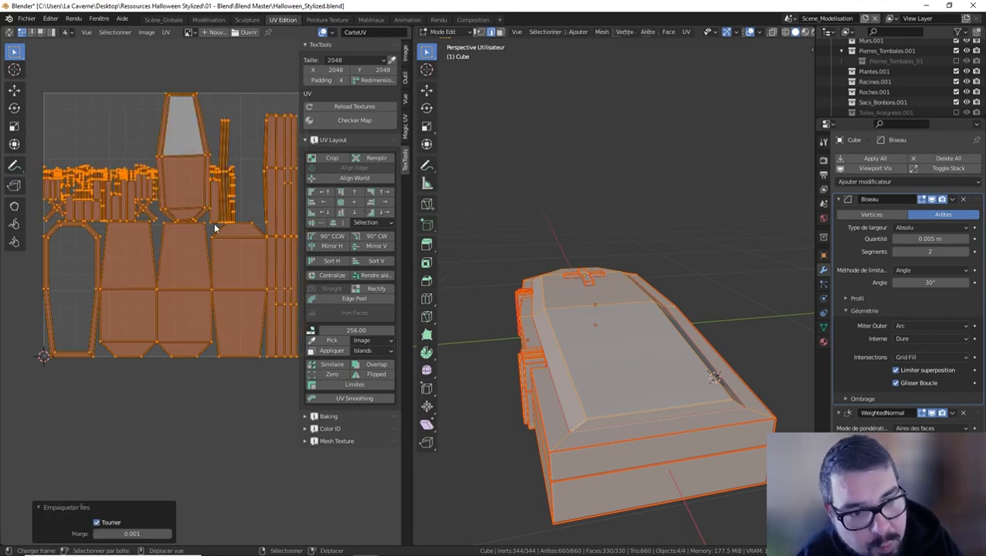
middle_click_drag(246, 236, 211, 238)
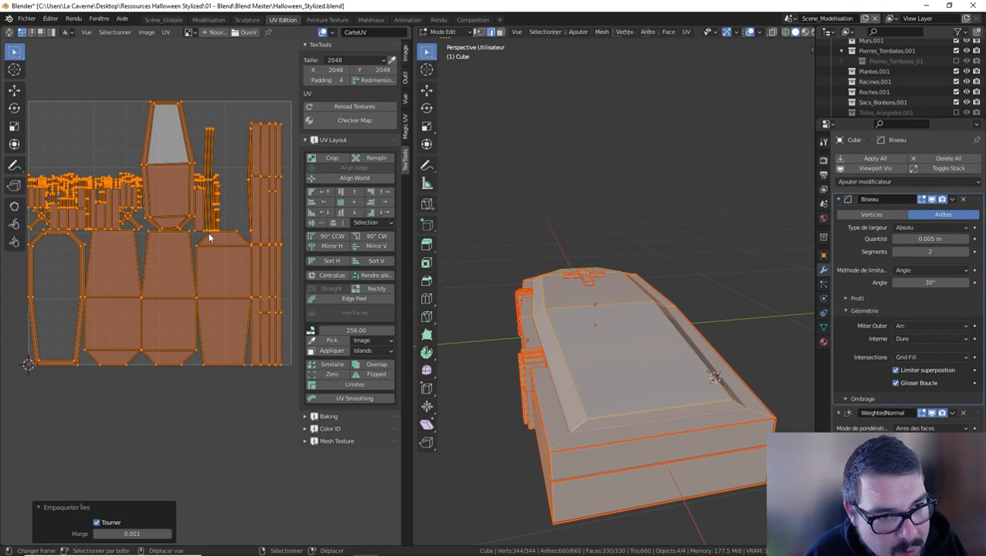
mouse_move(205, 238)
middle_mouse_down()
mouse_move(171, 220)
mouse_move(222, 236)
middle_mouse_up()
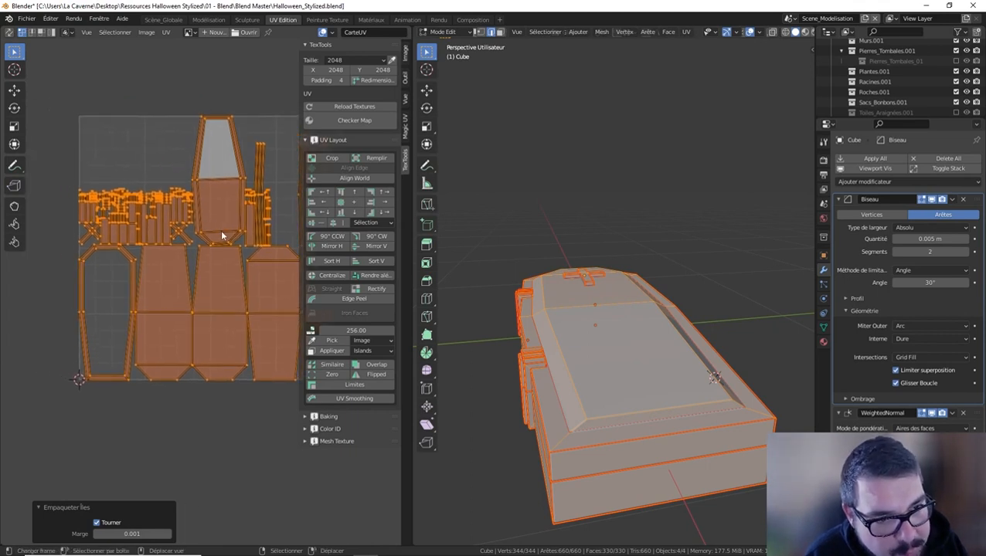
Select only the cross's linked geometry and pack its UV islands separately to fill the UV space
key("alt+a")
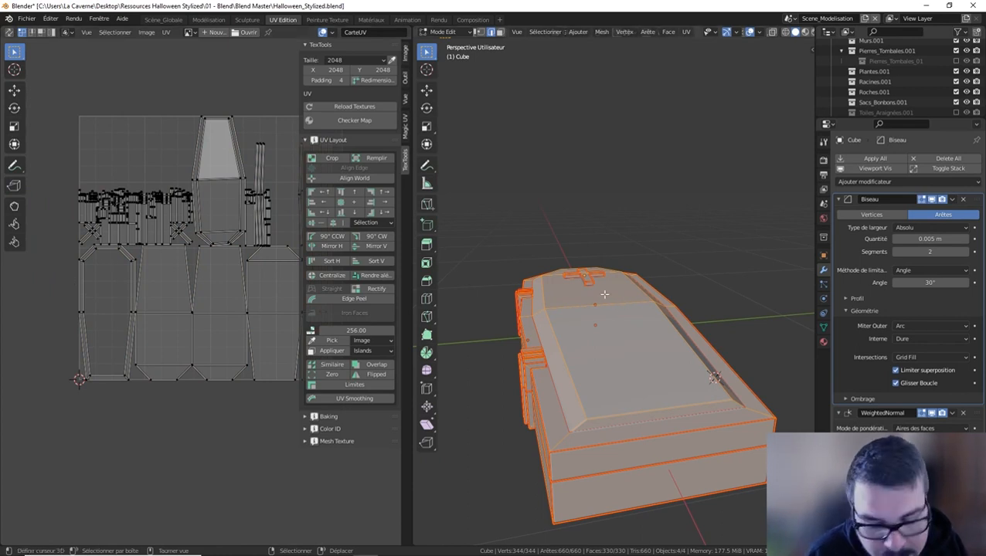
key("a")
left_click(594, 250)
key("l")
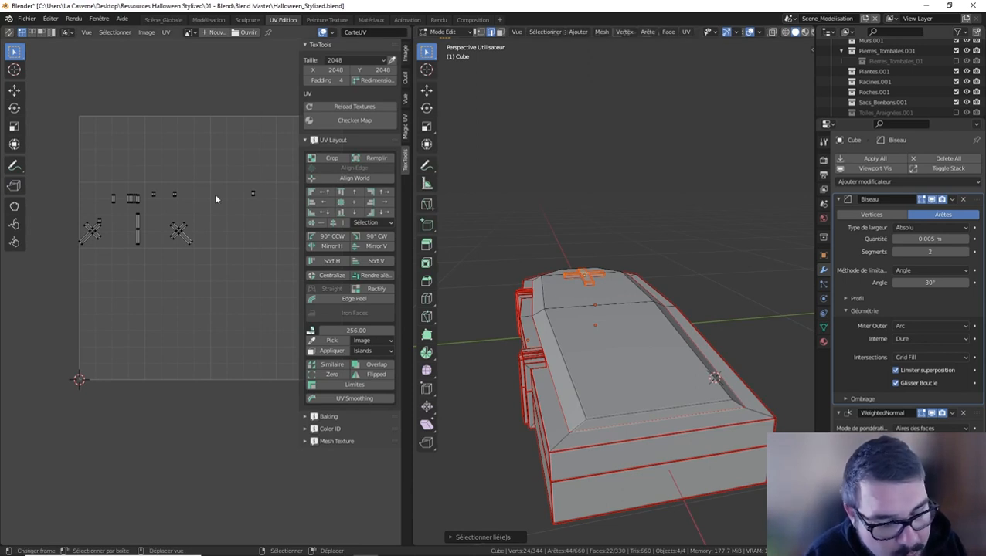
key("a")
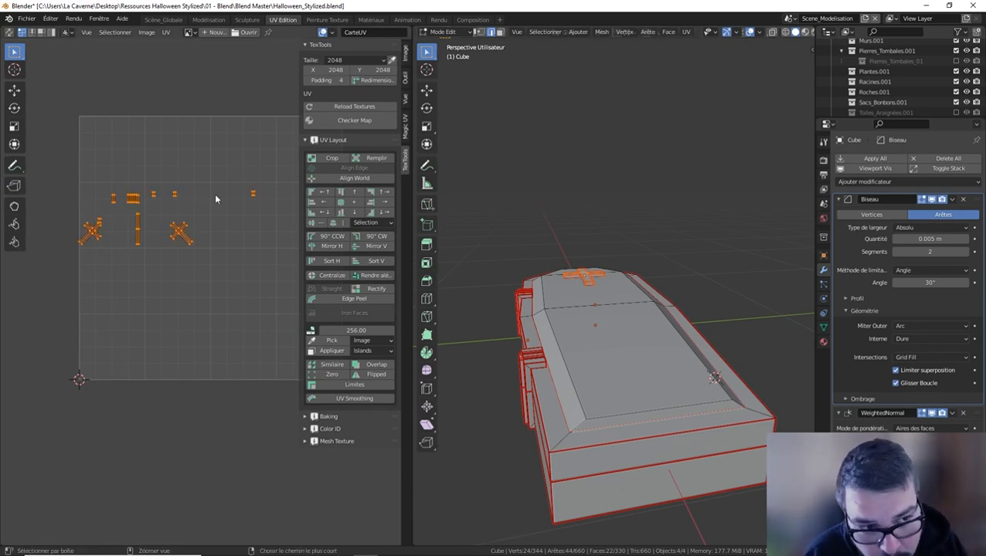
key("ctrl+p")
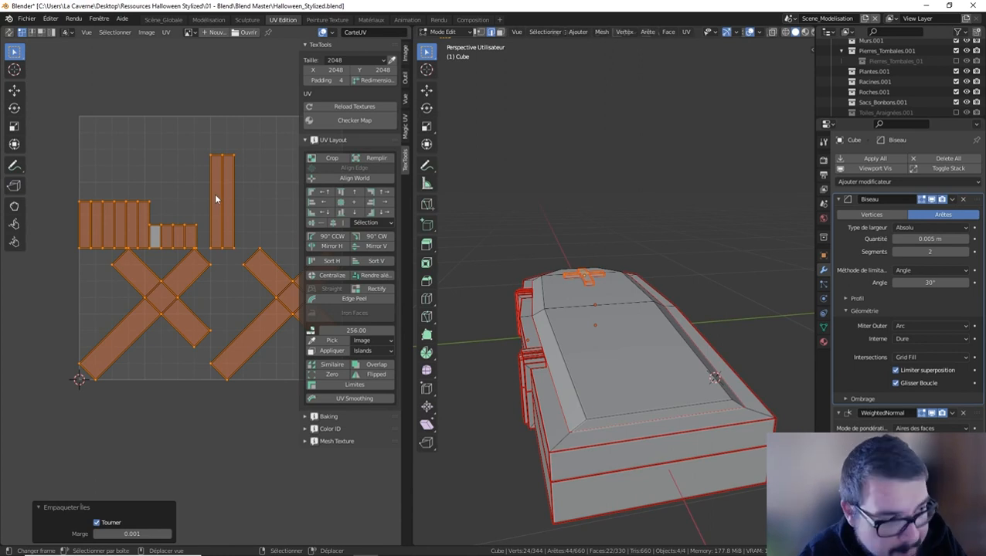
Show all parts' UVs, scale the cross's islands to 0.163 and move them into the free area above the hinge islands
key("a")
left_click(539, 249)
key("a")
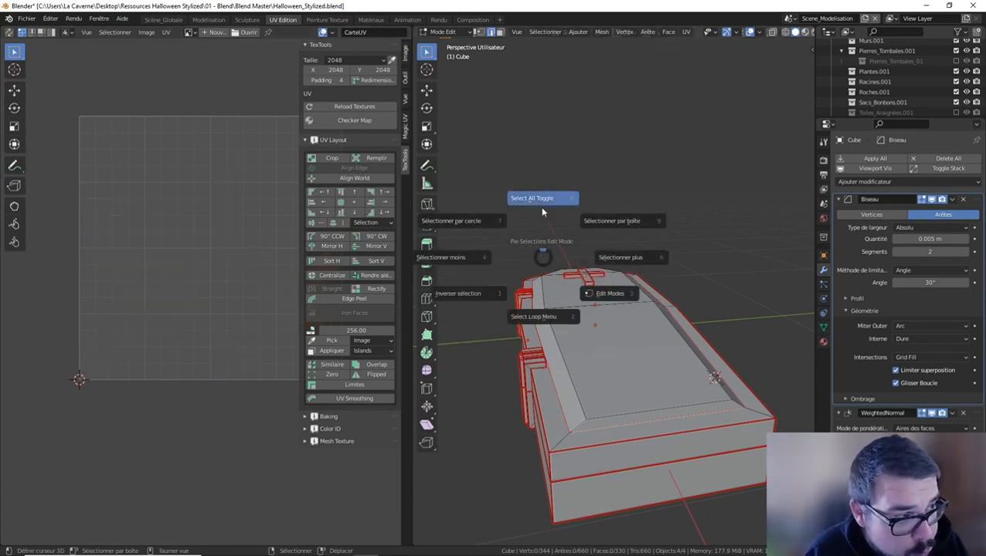
left_click(542, 208)
middle_click_drag(246, 249, 225, 275)
key("s")
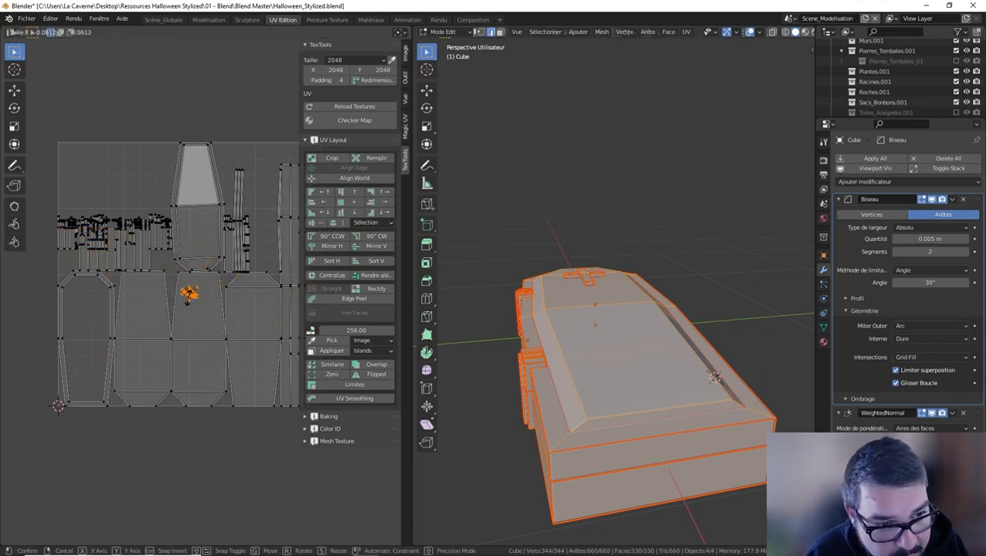
left_click(199, 313)
key("g")
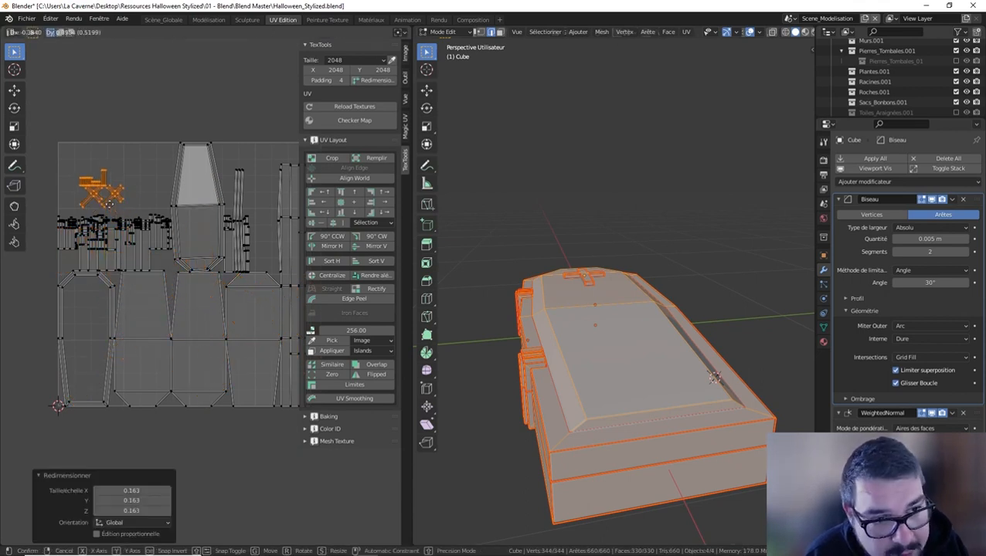
left_click(140, 201)
Enlarge the cross's UV islands by 1.068 and nudge them to fit the free area above the hinge islands
key("s")
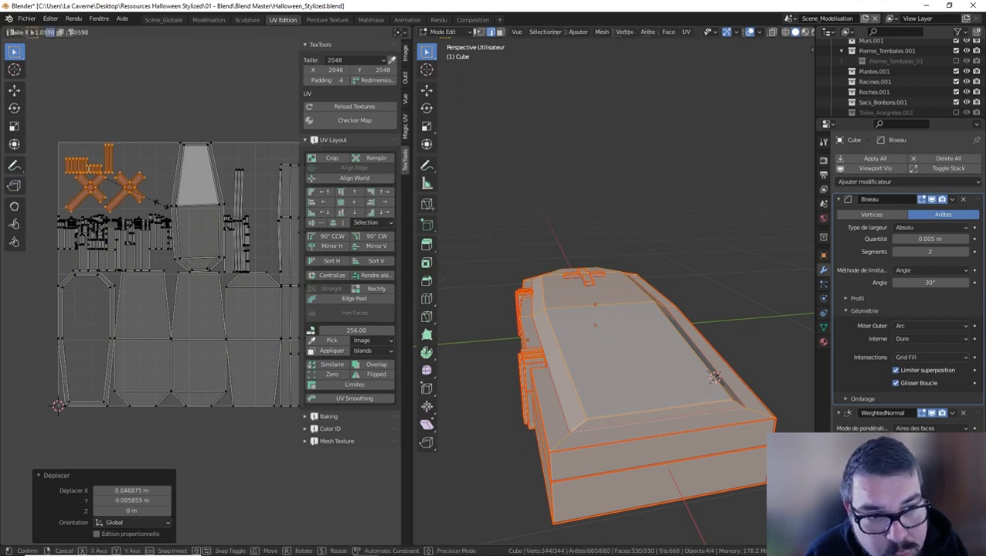
left_click(161, 208)
key("g")
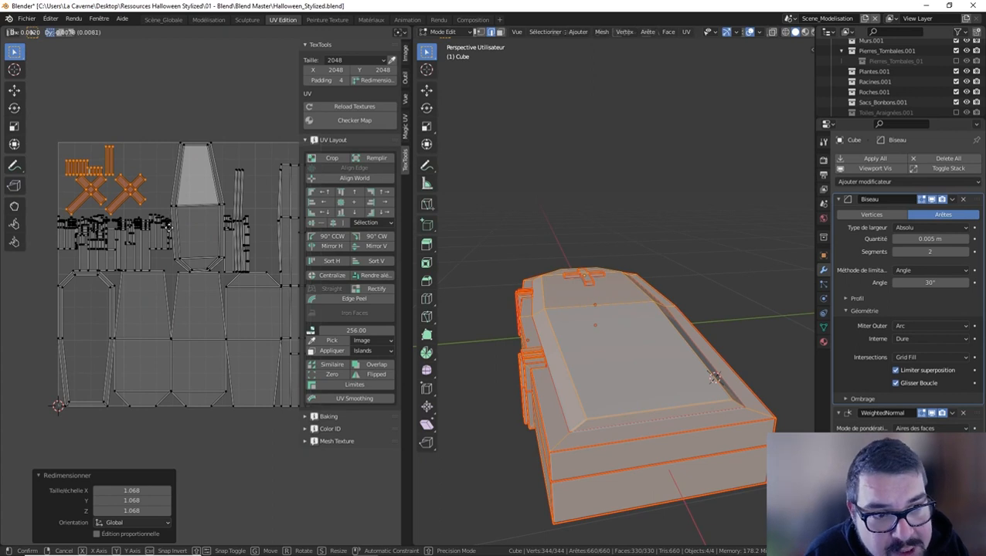
left_click(169, 227)
left_click(206, 225)
Select only the hinges object and open it for mesh editing
middle_click_drag(213, 221, 140, 239)
scroll(160, 241, "up", 1)
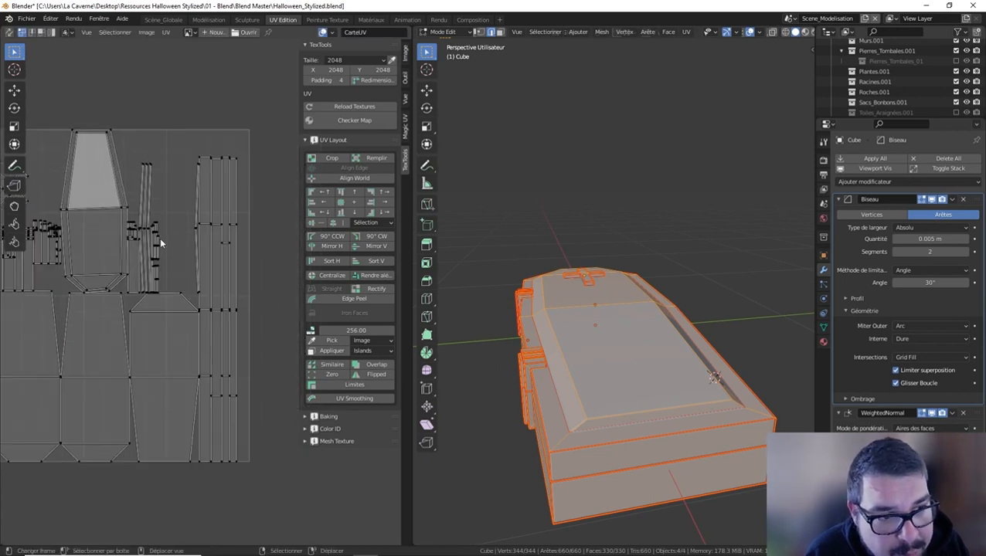
scroll(197, 229, "down", 1)
middle_click_drag(197, 228, 223, 225)
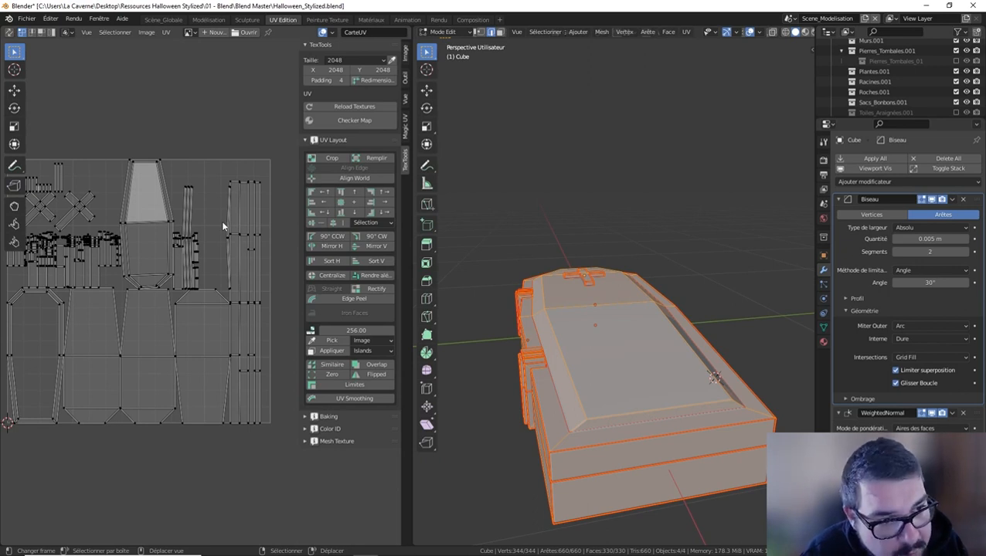
middle_click_drag(123, 304, 201, 313)
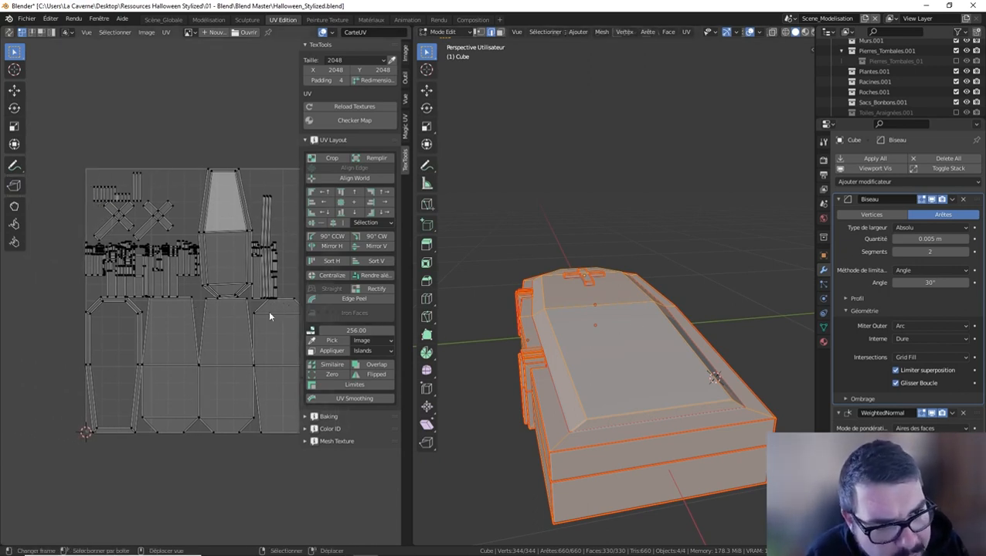
scroll(244, 316, "up", 3)
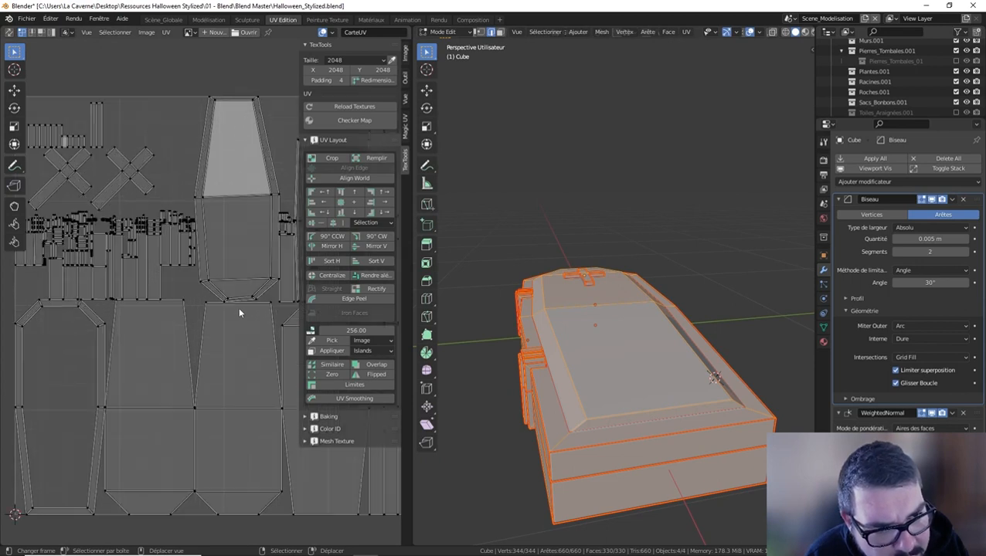
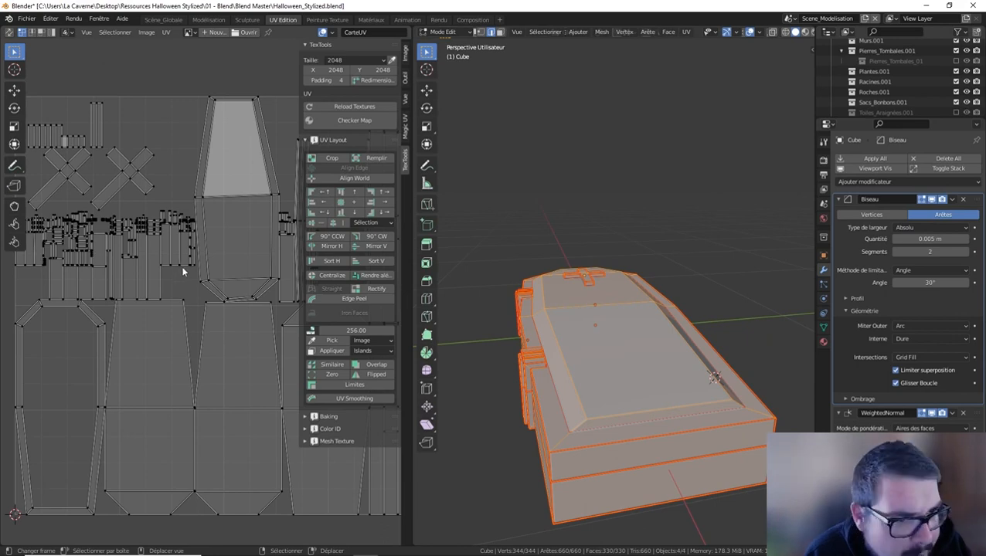
key("Tab")
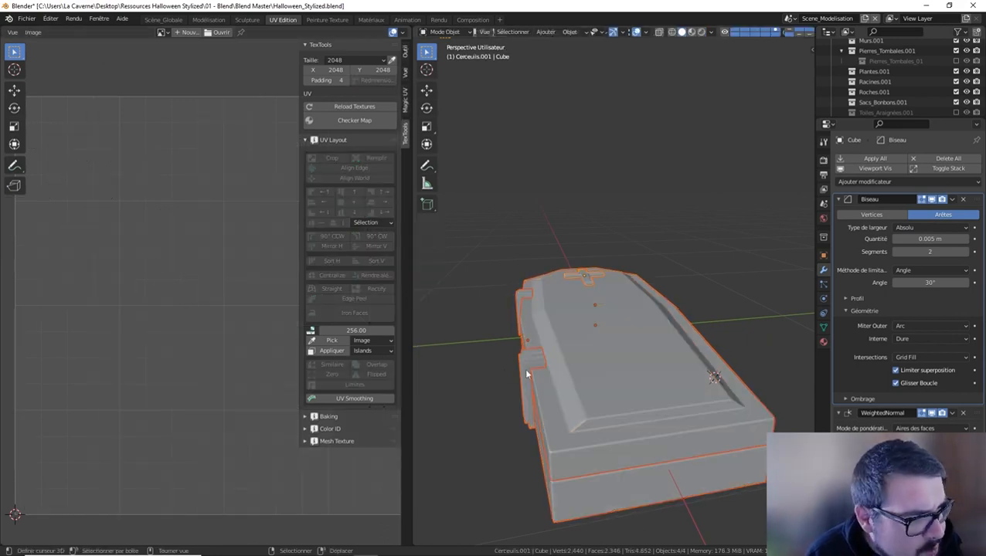
key("a")
left_click(526, 336)
left_click(525, 359)
key("Tab")
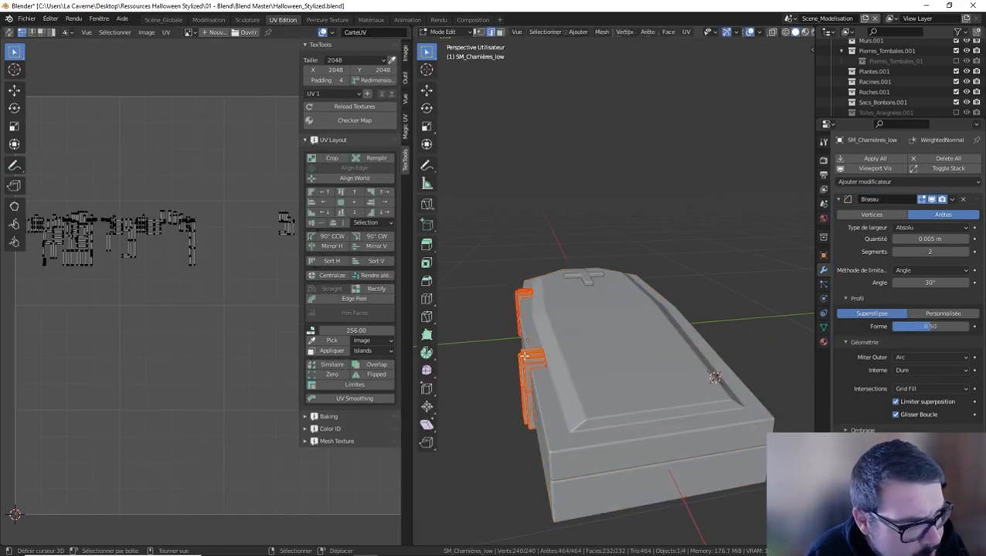
Select all of the hinges' geometry and UV islands and pack the islands to fill the UV space
key("a")
left_click(520, 304)
key("a")
left_click(517, 250)
key("a")
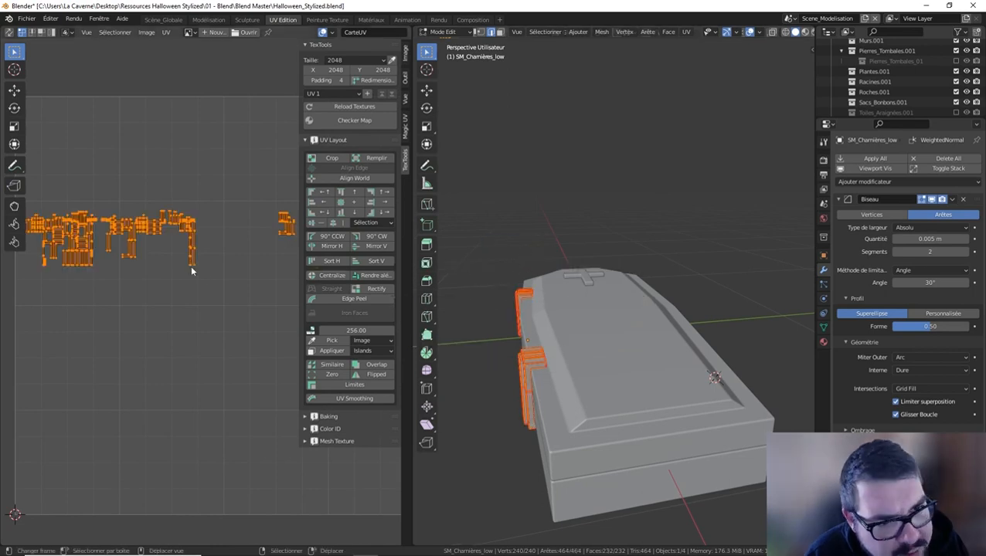
key("ctrl+p")
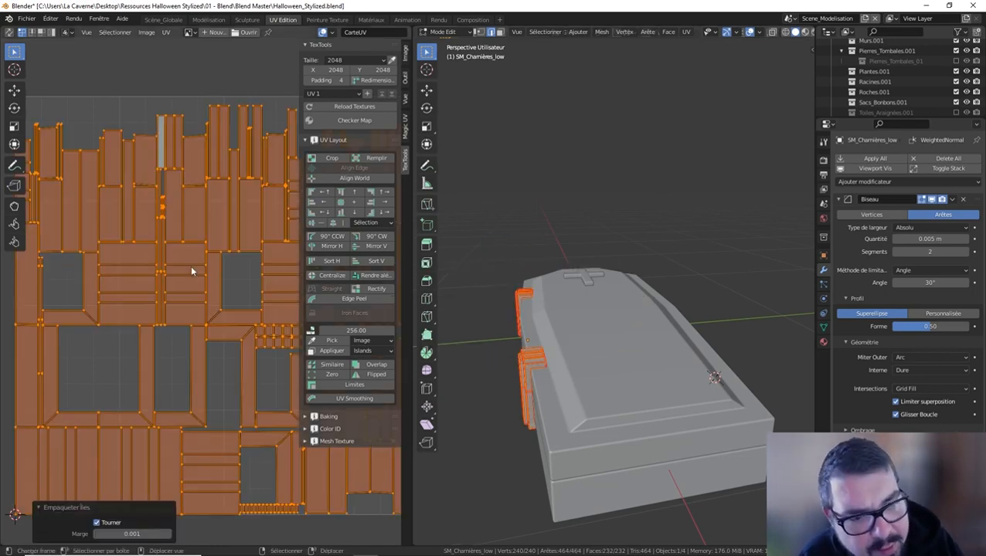
scroll(187, 272, "down", 2)
Select all four coffin objects and open them together for mesh editing to show the combined UV layout
key("Tab")
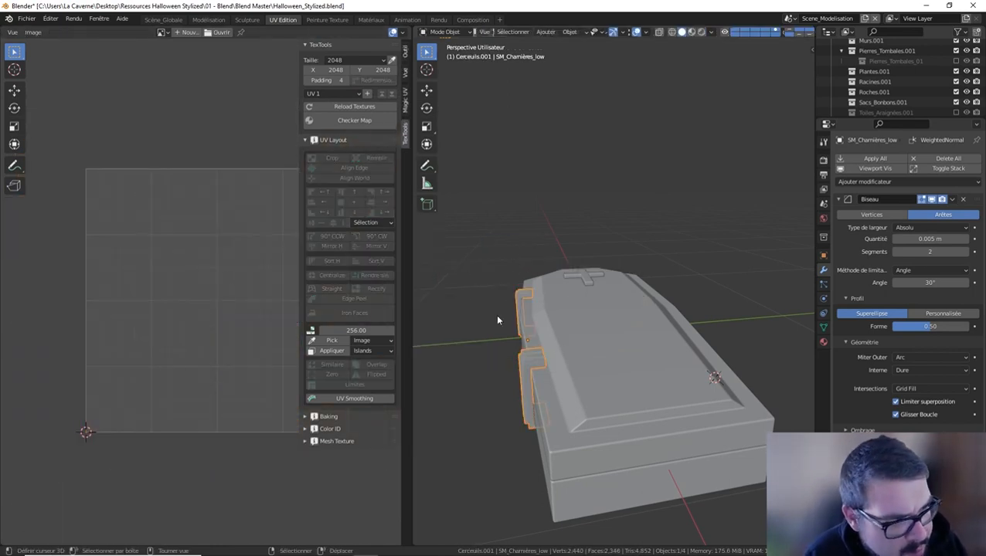
key("KP_Divide")
key("KP_Divide")
key("Tab")
key("a")
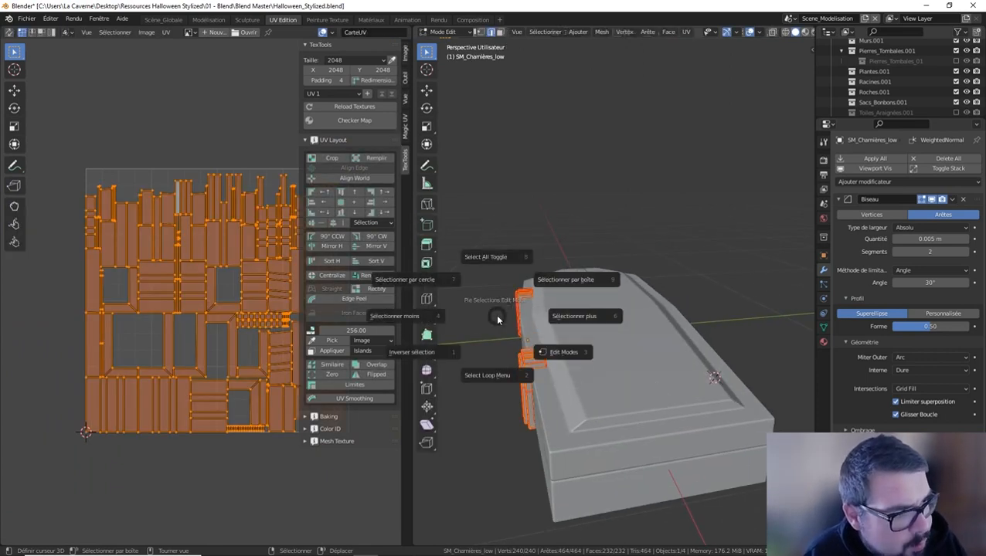
left_click(505, 255)
key("a")
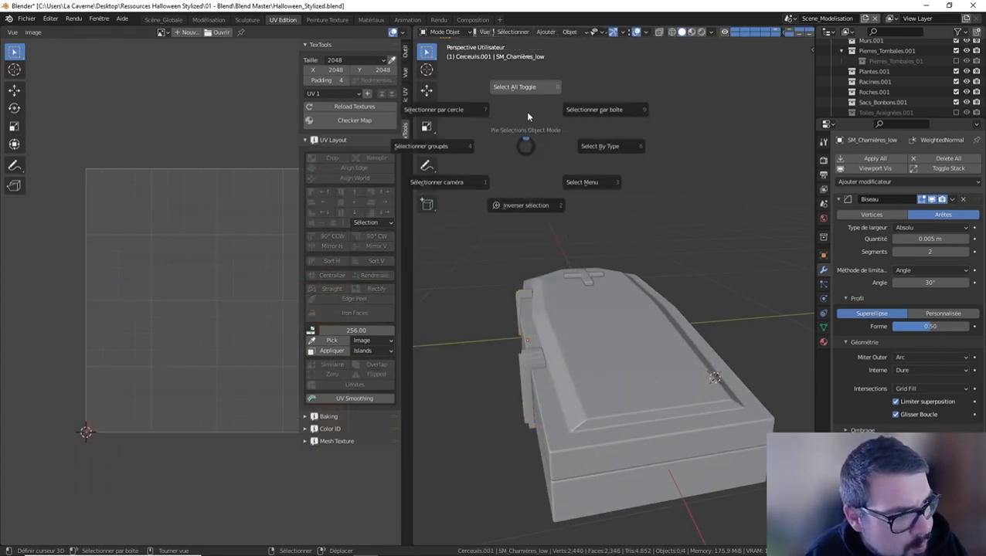
left_click(525, 111)
scroll(192, 267, "up", 2)
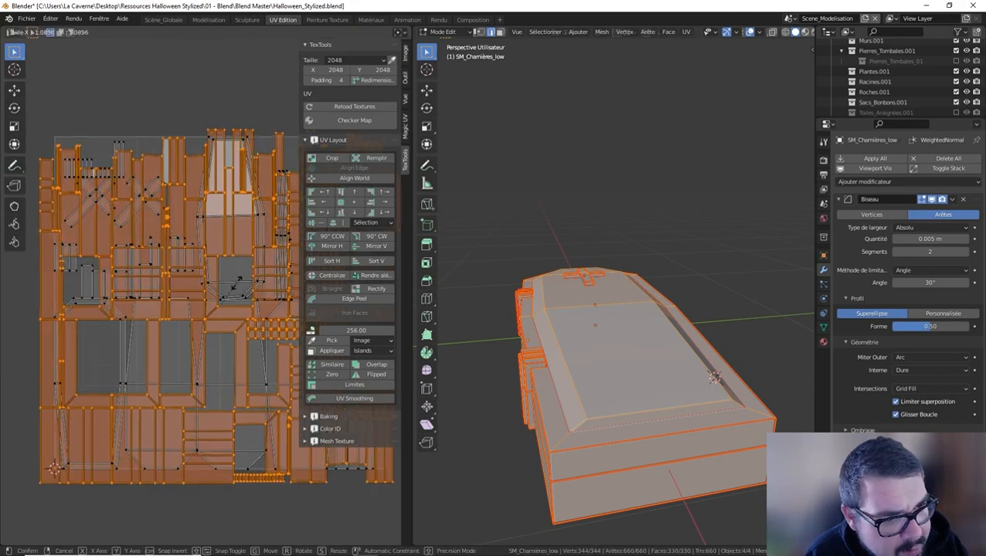
Shrink the hinges' UV islands by 0.378 and again by 0.318, keeping them as one block
key("s")
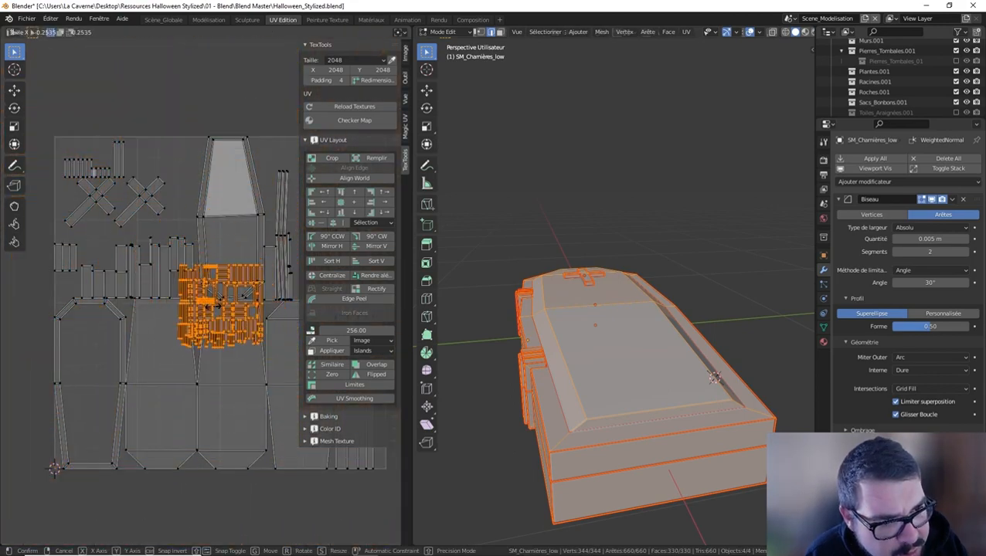
left_click(213, 303)
key("g")
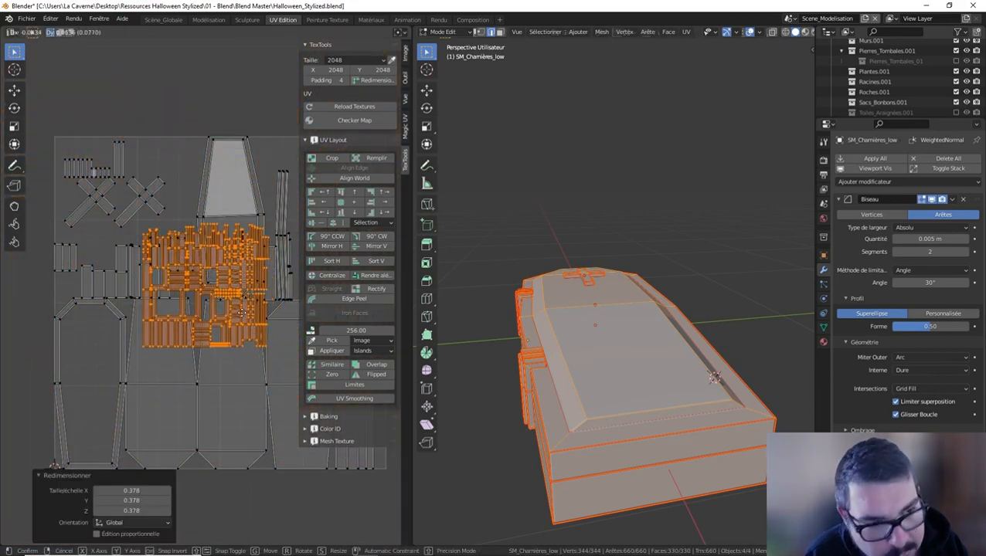
left_click(218, 269)
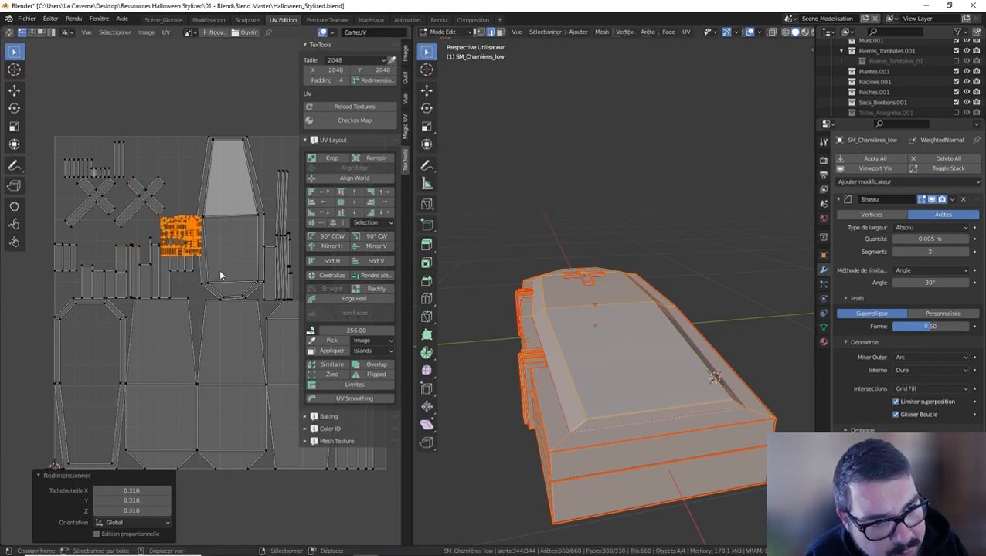
Move the hinges' UV islands inside the hollow coffin-shaped island and enlarge them by 1.331
key("g")
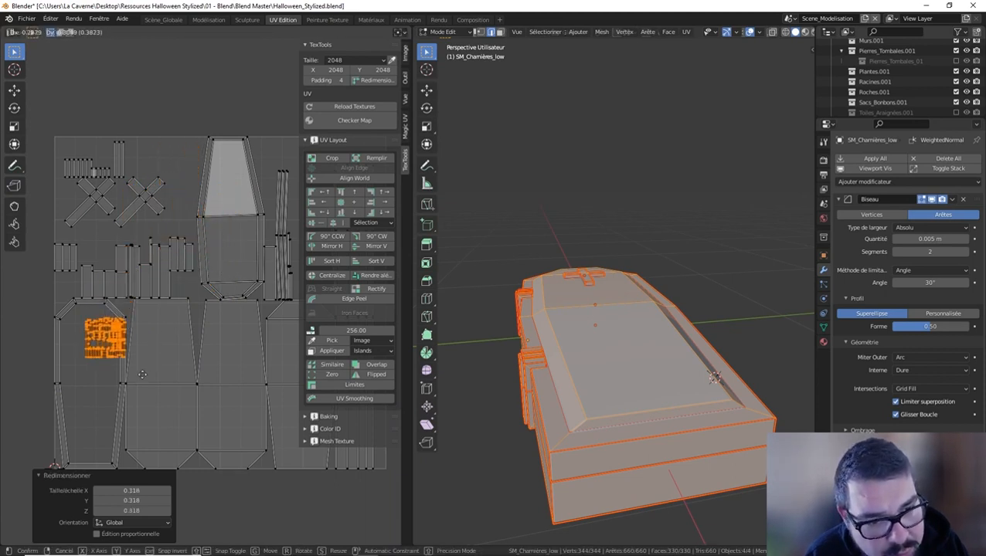
left_click(139, 378)
key("s")
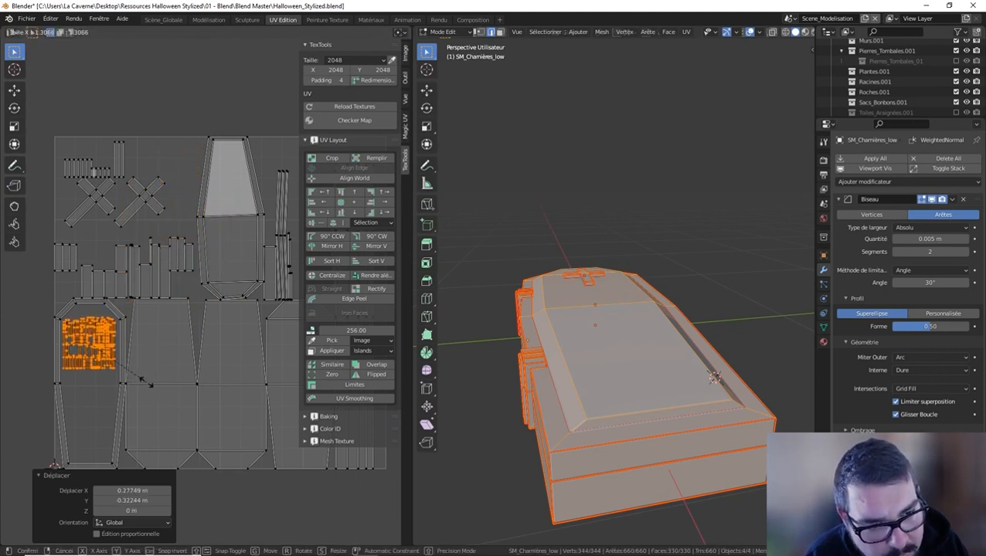
left_click(146, 384)
Nudge the hinges' UV islands within the upper part of the hollow coffin-shaped island and clear the UV selection
scroll(181, 338, "down", 1)
mouse_move(150, 360)
middle_mouse_down()
mouse_move(181, 338)
mouse_move(57, 366)
mouse_move(150, 341)
middle_mouse_up()
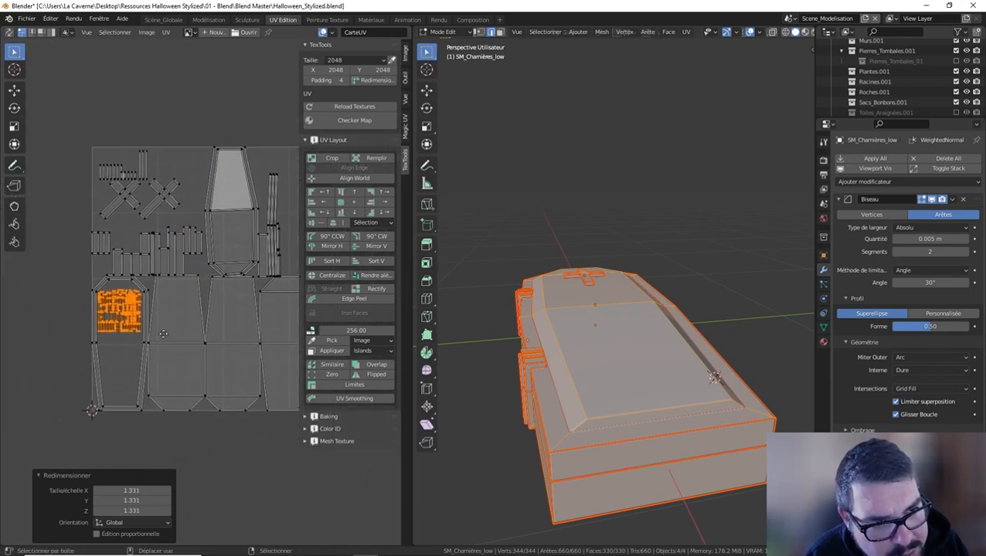
scroll(151, 340, "up", 4)
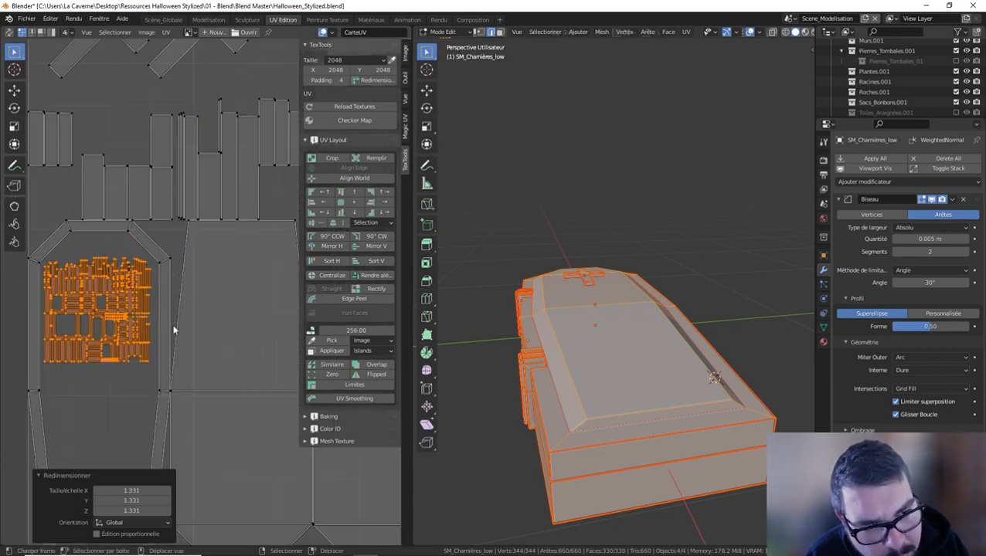
scroll(174, 330, "down", 2)
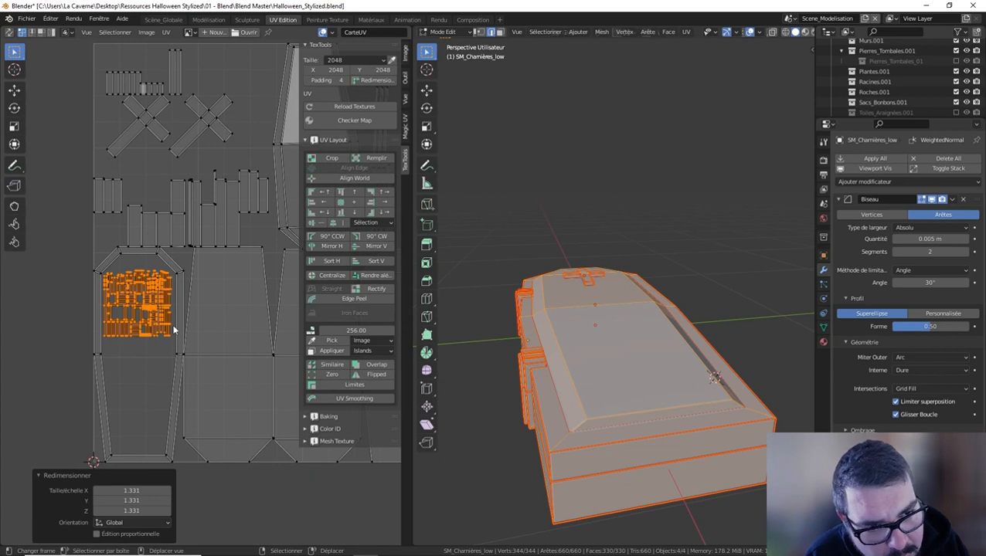
scroll(173, 330, "up", 2)
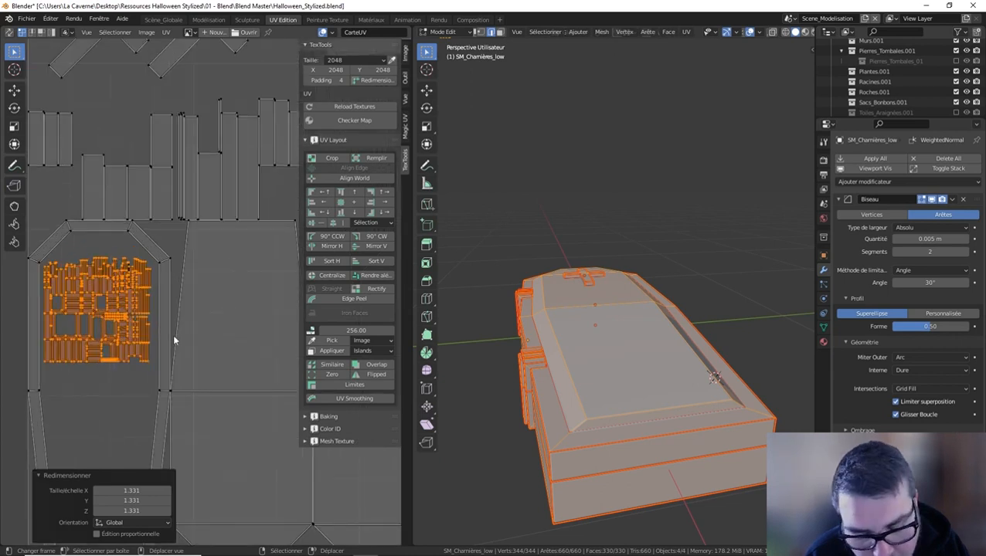
key("g")
left_click(178, 331)
left_click(178, 331)
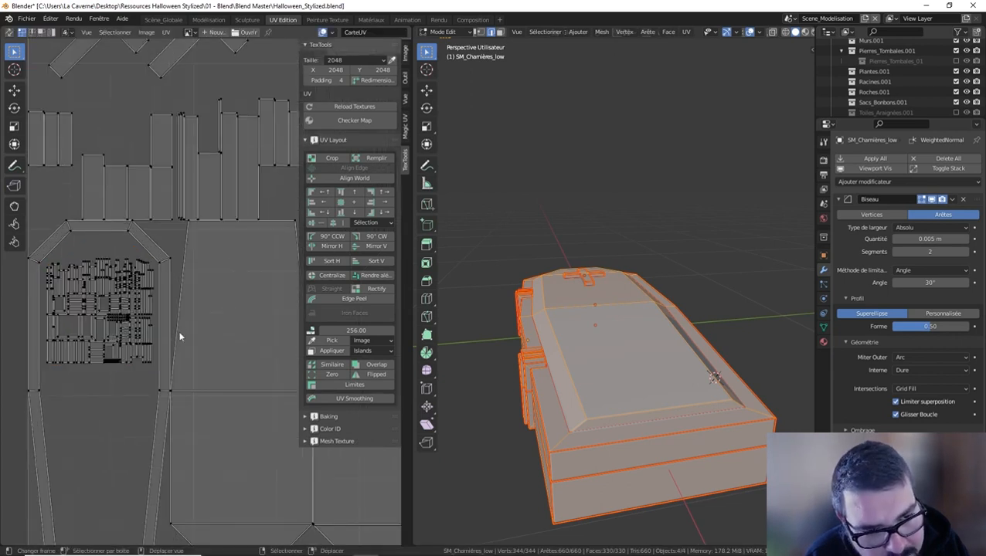
Circle-select a large group of the hinges' UV islands, grow the selection and move it into the hollow island's lower part
left_click_drag(176, 226, 104, 403)
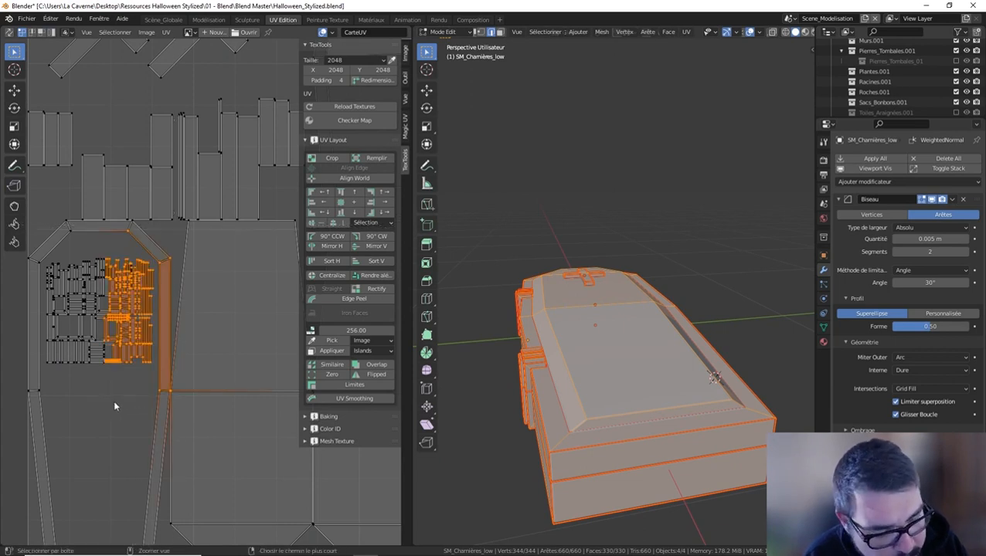
key("alt+a")
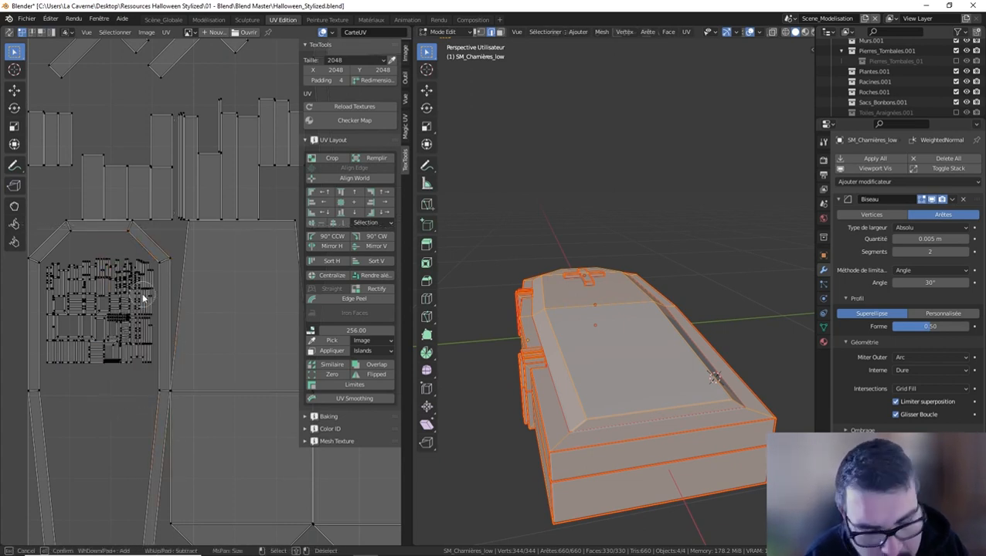
key("c")
mouse_move(139, 296)
left_mouse_down()
mouse_move(127, 286)
mouse_move(120, 341)
mouse_move(123, 331)
left_mouse_up()
right_click(123, 331)
key("ctrl+KP_Add")
key("ctrl+KP_Add")
key("ctrl+KP_Add")
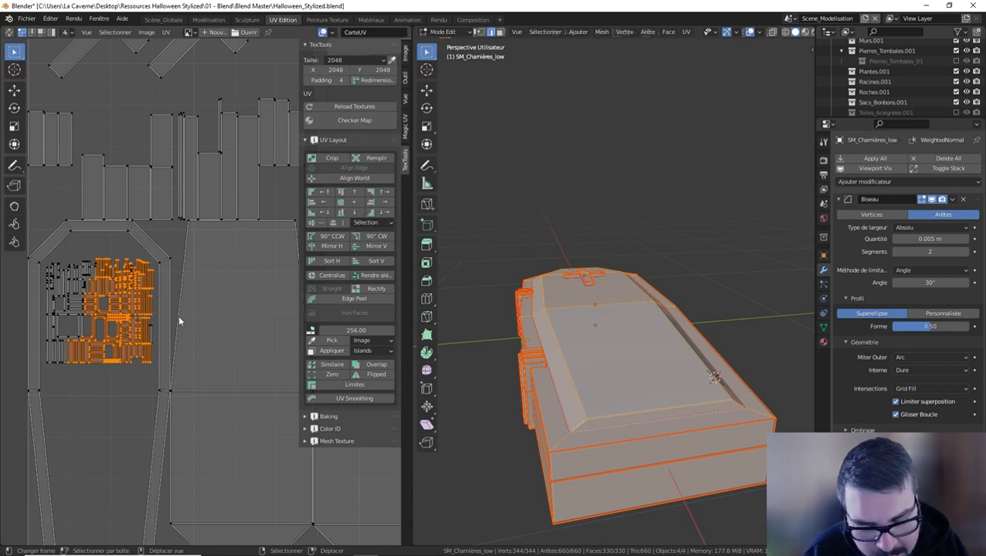
key("g")
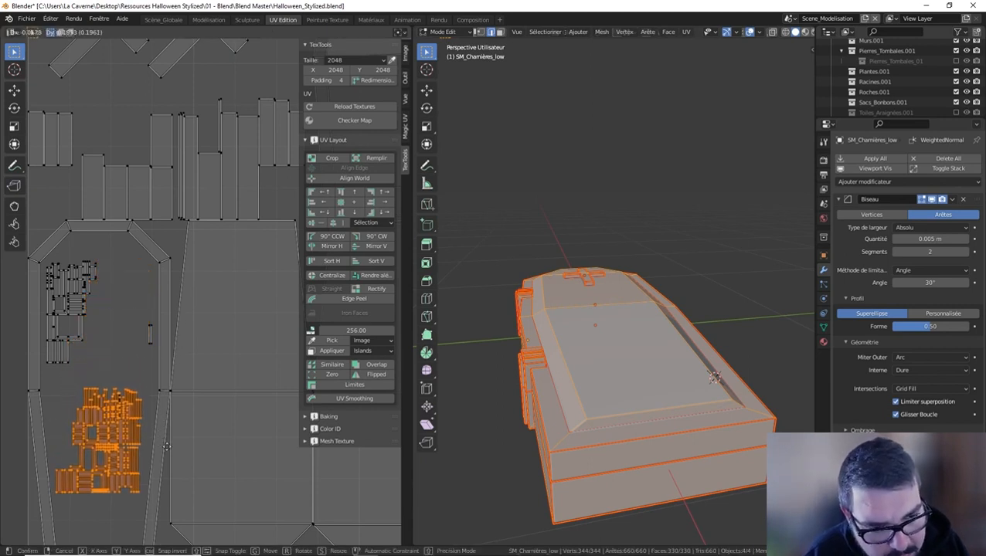
left_click(166, 422)
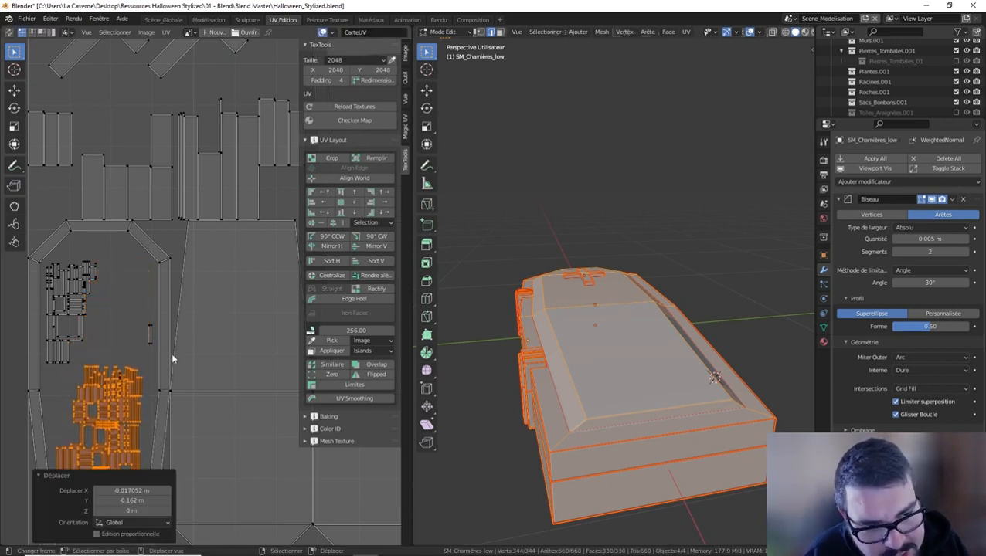
Move the single stray hinge UV island next to the upper group of hinge islands
key("alt+a")
key("l")
key("g")
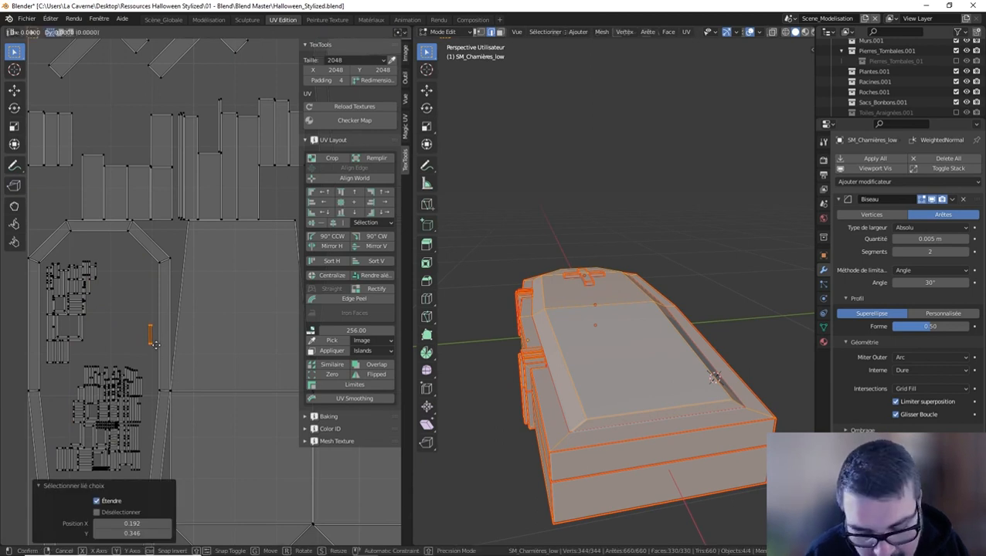
left_click(80, 362)
left_click(112, 350)
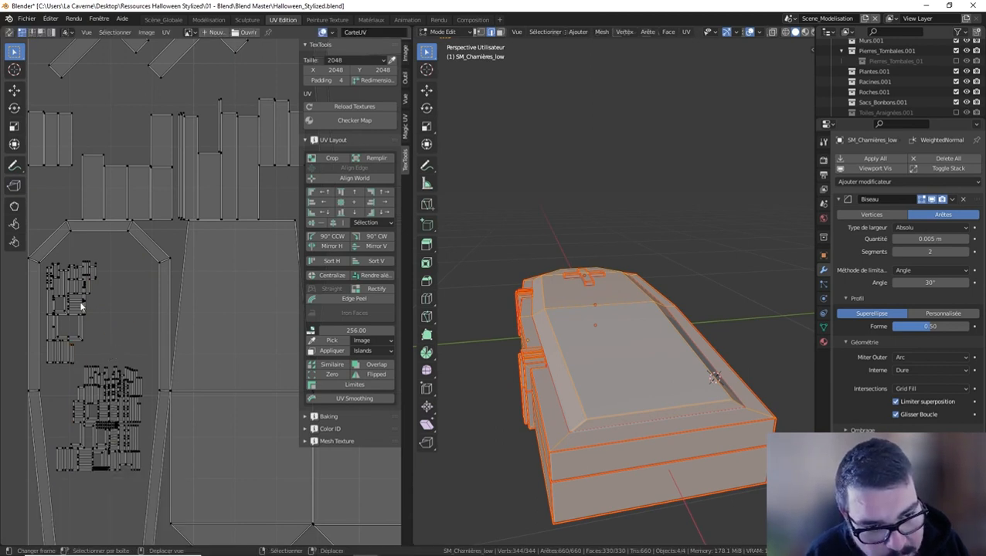
Circle-select both groups of hinge UV islands inside the hollow coffin-shaped island
key("c")
mouse_move(100, 284)
left_mouse_down()
mouse_move(77, 290)
mouse_move(72, 328)
mouse_move(71, 283)
mouse_move(96, 441)
mouse_move(85, 456)
mouse_move(119, 423)
mouse_move(112, 385)
mouse_move(113, 461)
mouse_move(77, 456)
mouse_move(90, 422)
left_mouse_up()
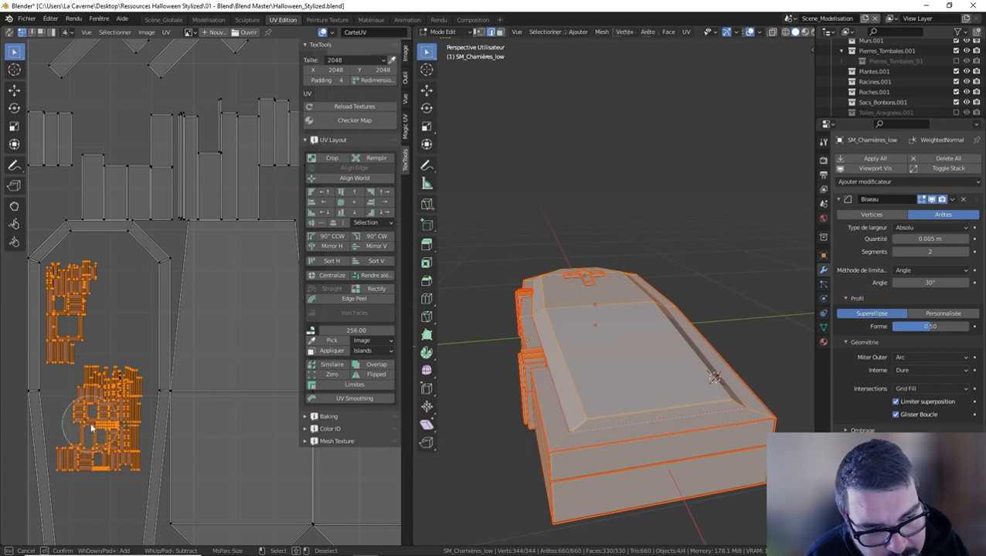
key("Escape")
scroll(119, 392, "down", 3)
middle_click_drag(196, 348, 162, 350)
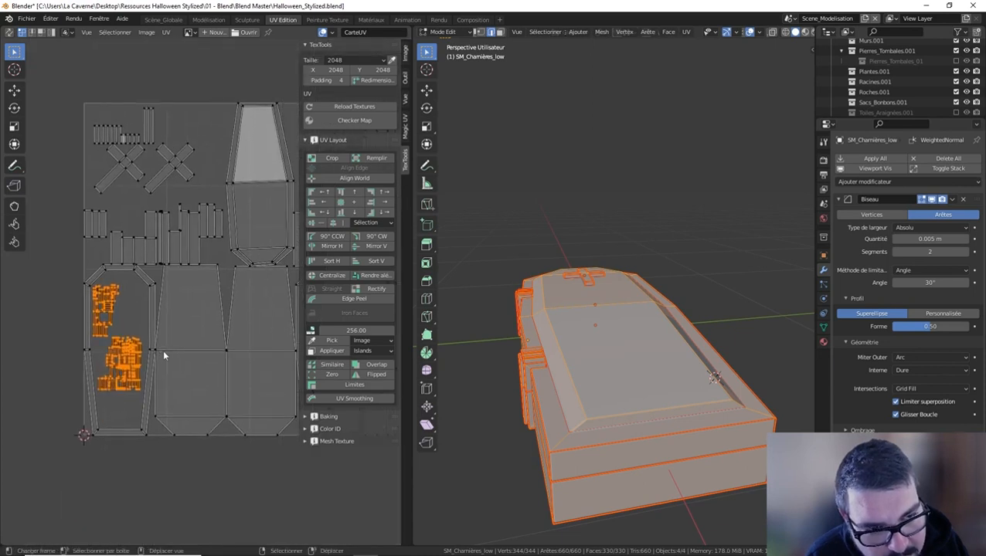
Select every part's UV islands and pack them together into the shared UV space
key("alt+a")
key("l")
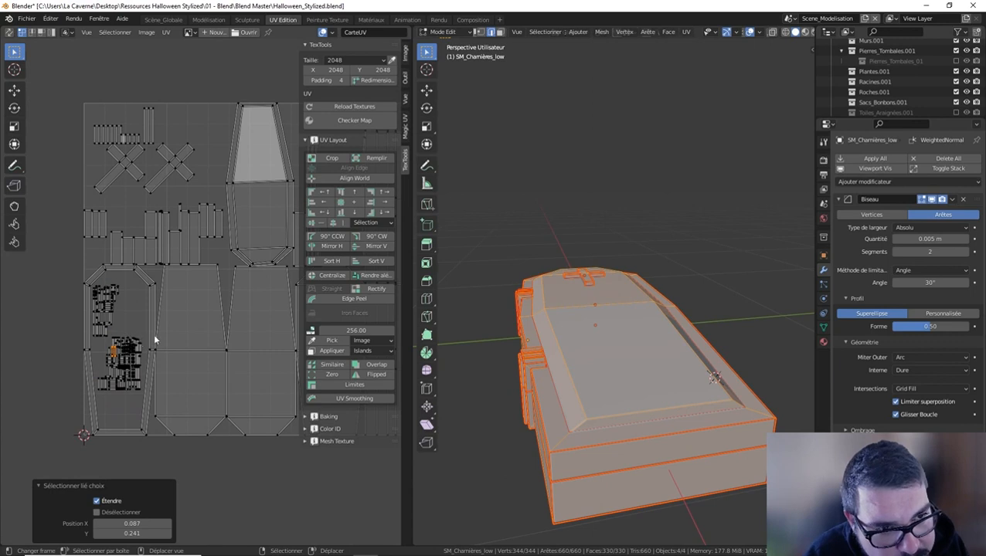
key("a")
key("ctrl+p")
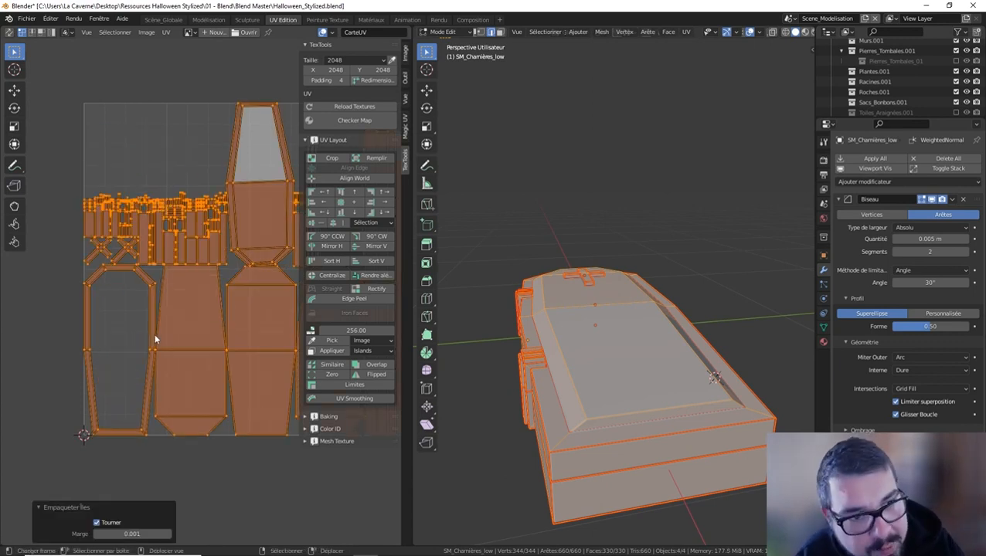
Select only the cross's geometry and pack its UV islands to fill the UV space
scroll(154, 329, "up", 2)
key("alt+a")
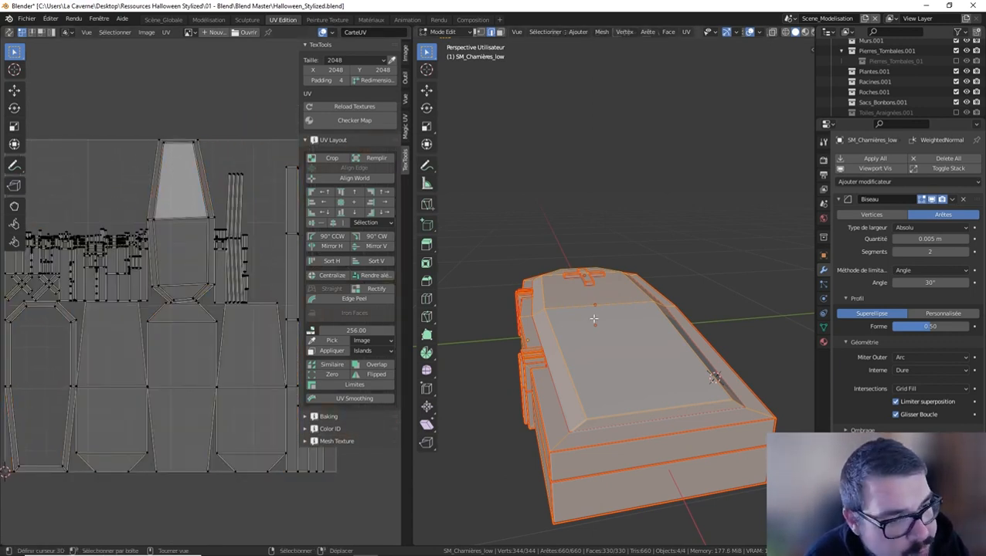
key("a")
left_click(606, 258)
key("l")
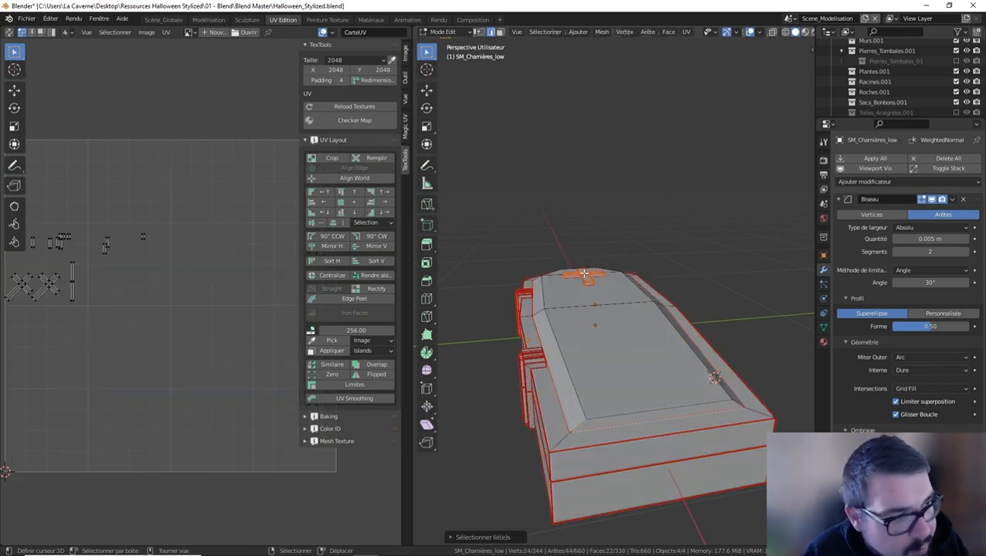
key("ctrl+p")
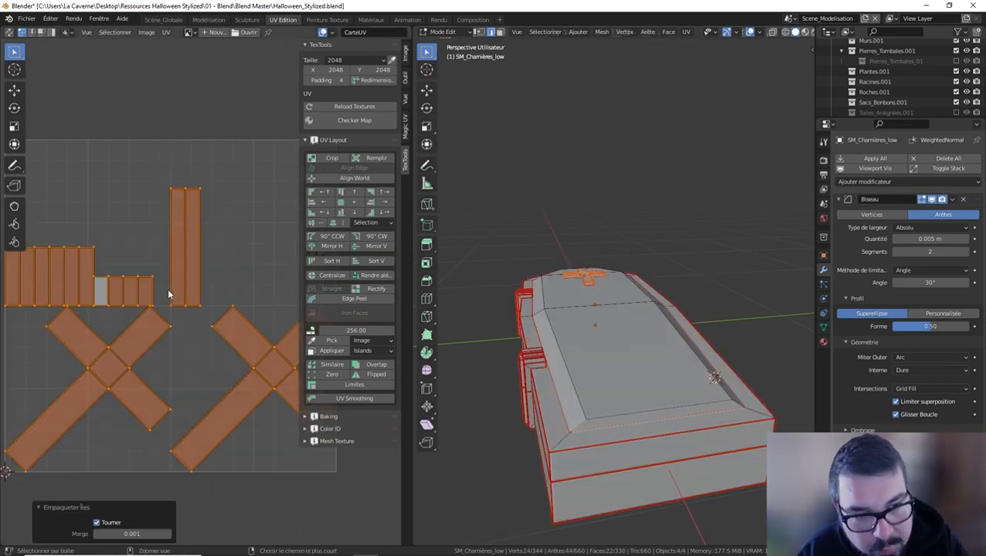
middle_click_drag(176, 300, 194, 344)
scroll(209, 342, "down", 2)
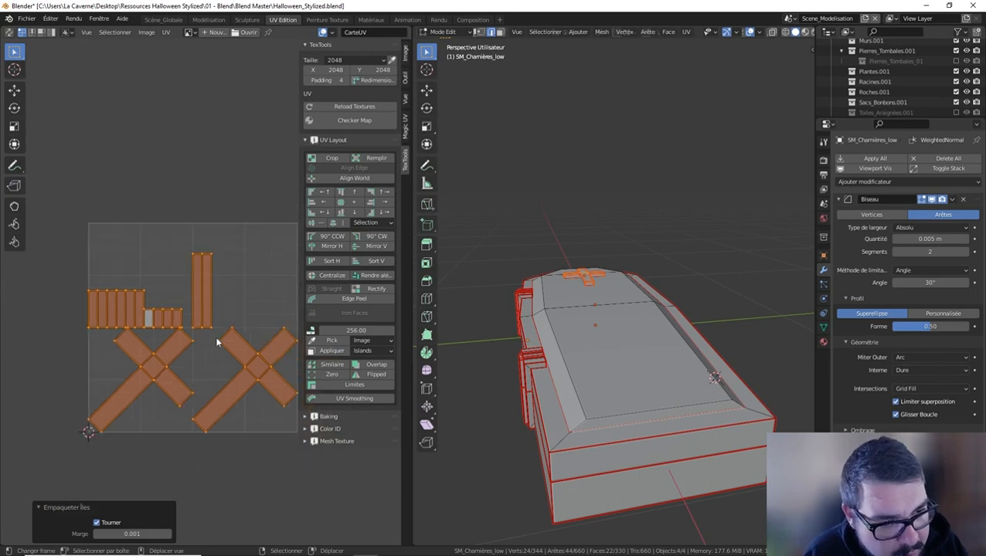
scroll(624, 289, "down", 2)
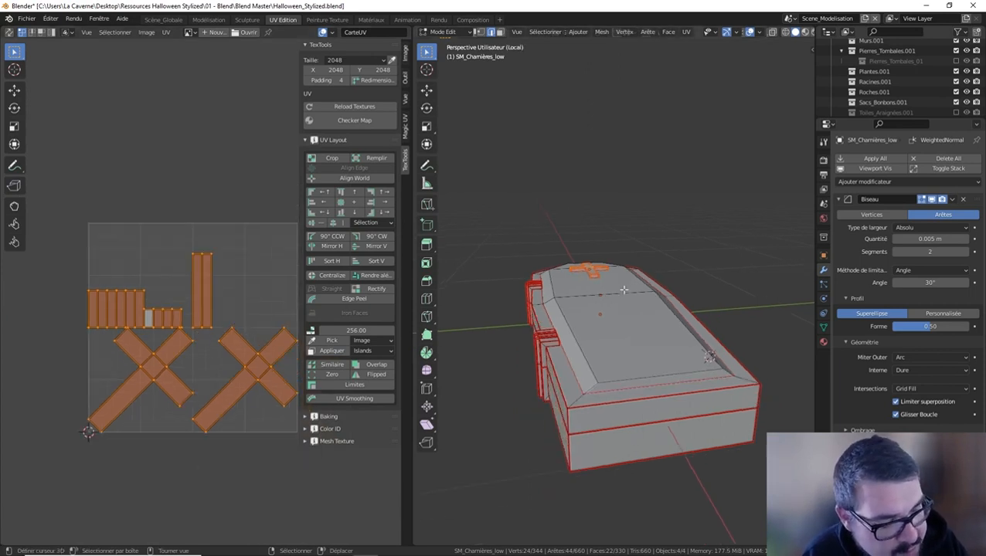
scroll(623, 290, "up", 2)
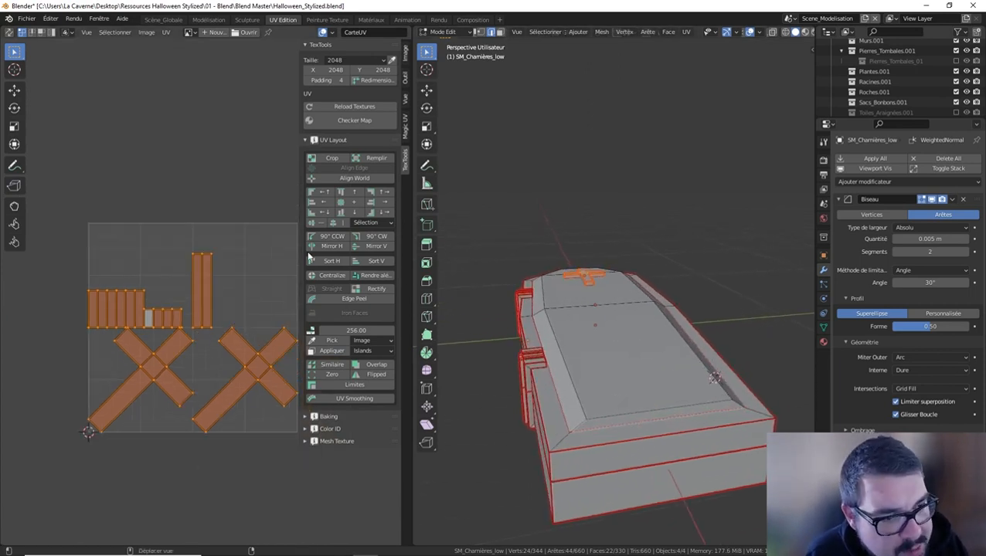
Select all parts' geometry to show the cross's enlarged UV islands over the rest of the layout
key("a")
left_click(547, 245)
key("a")
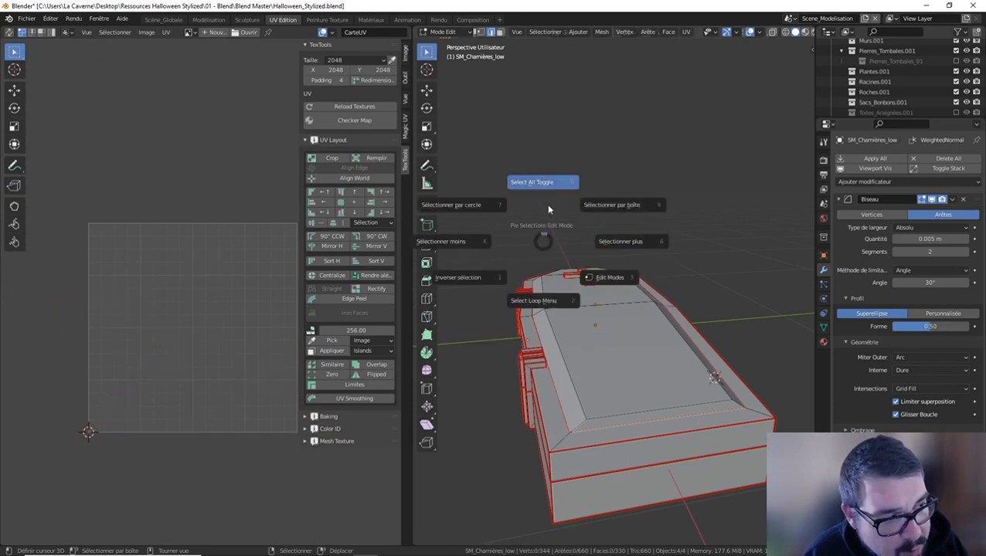
left_click(548, 204)
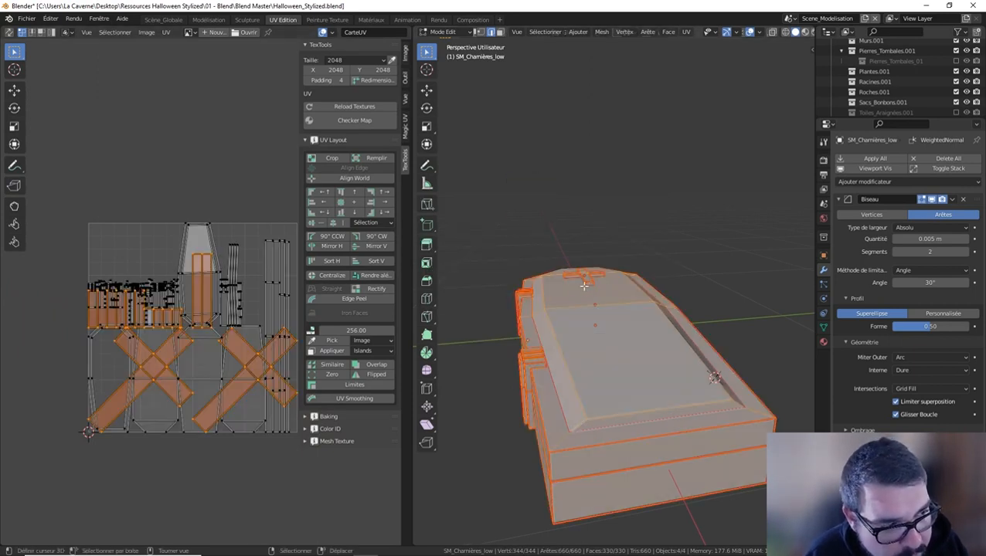
scroll(492, 301, "up", 4)
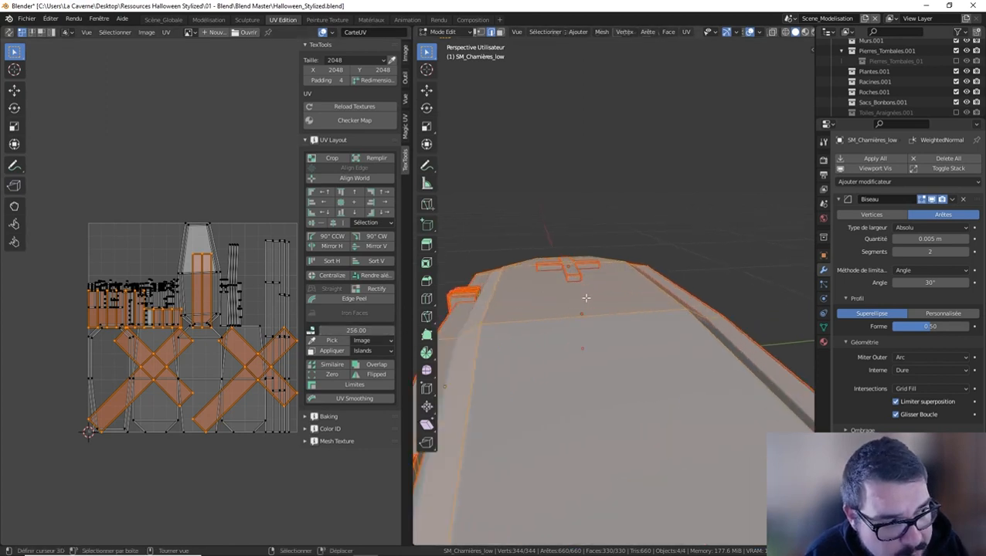
key("a")
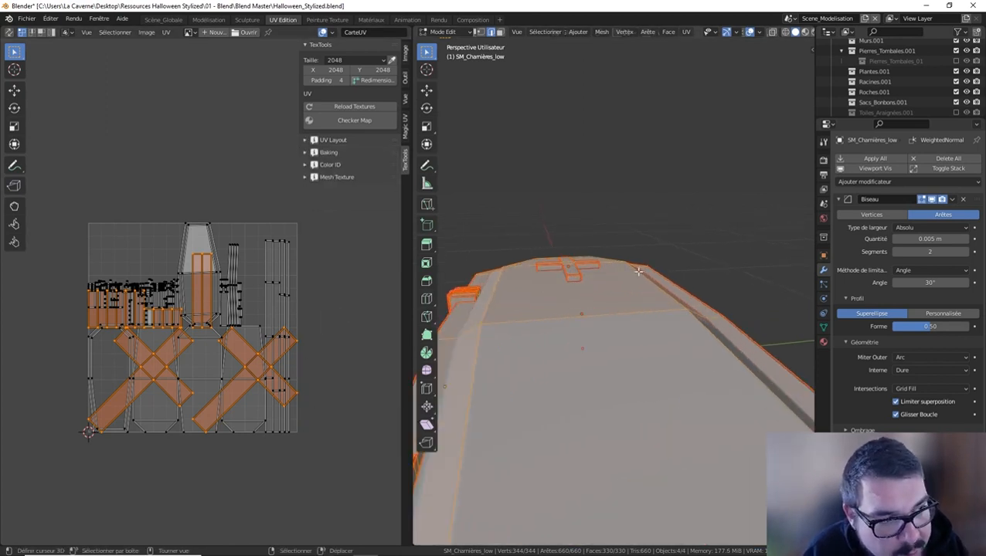
Isolate the cross and select only its hidden underside faces, with the linked selection delimited by seams
key("a")
left_click(637, 206)
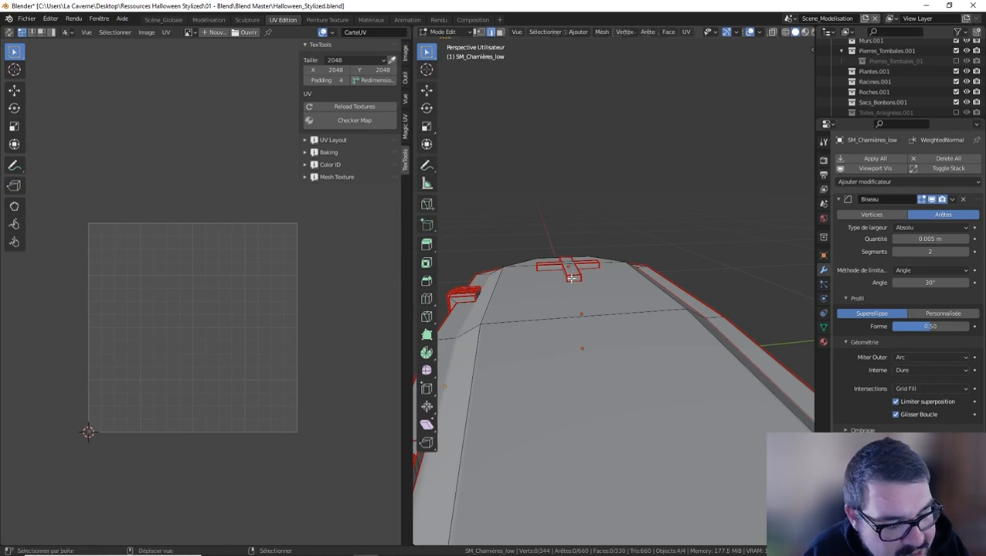
middle_click_drag(574, 274, 573, 353, "shift")
scroll(574, 354, "up", 4)
left_click(552, 353)
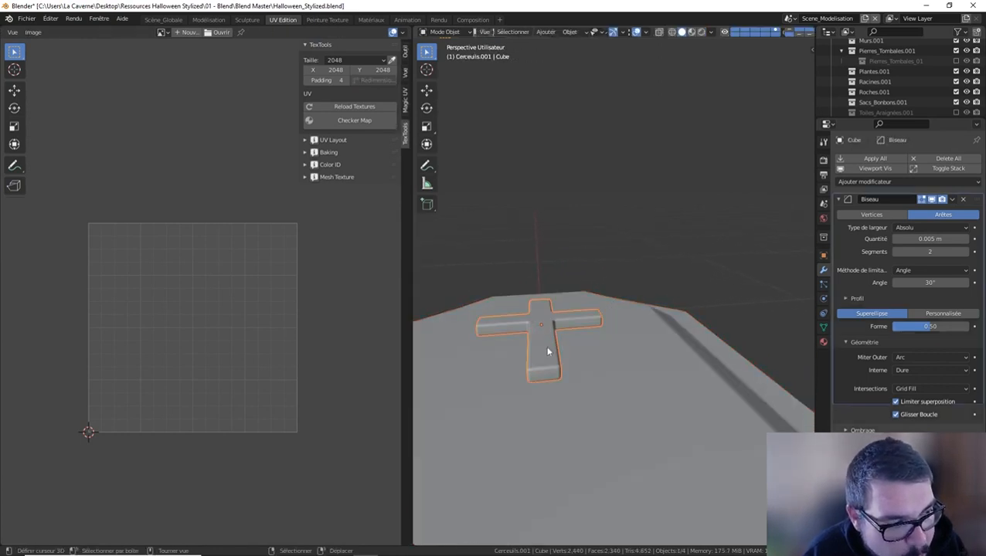
key("KP_Divide")
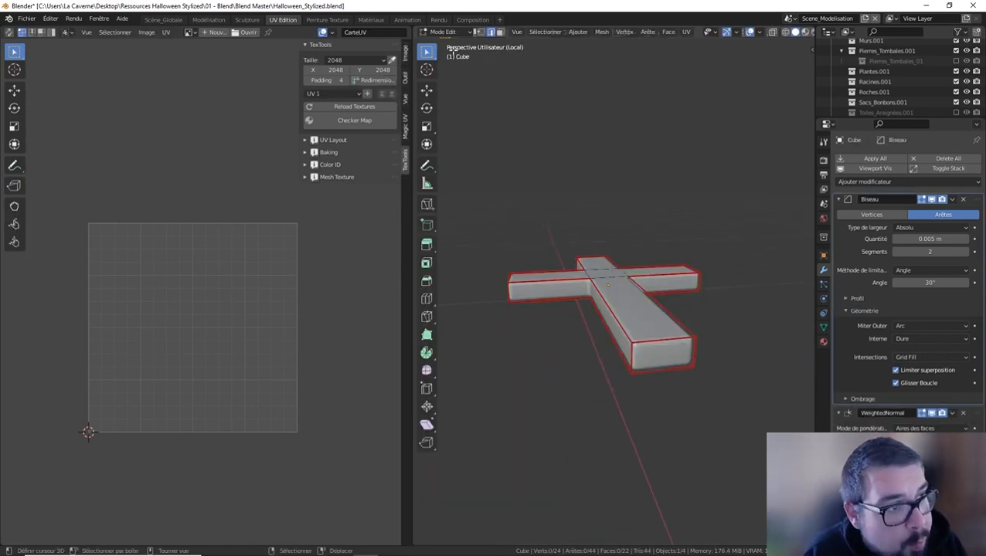
left_click(499, 34)
middle_click_drag(586, 222, 603, 161)
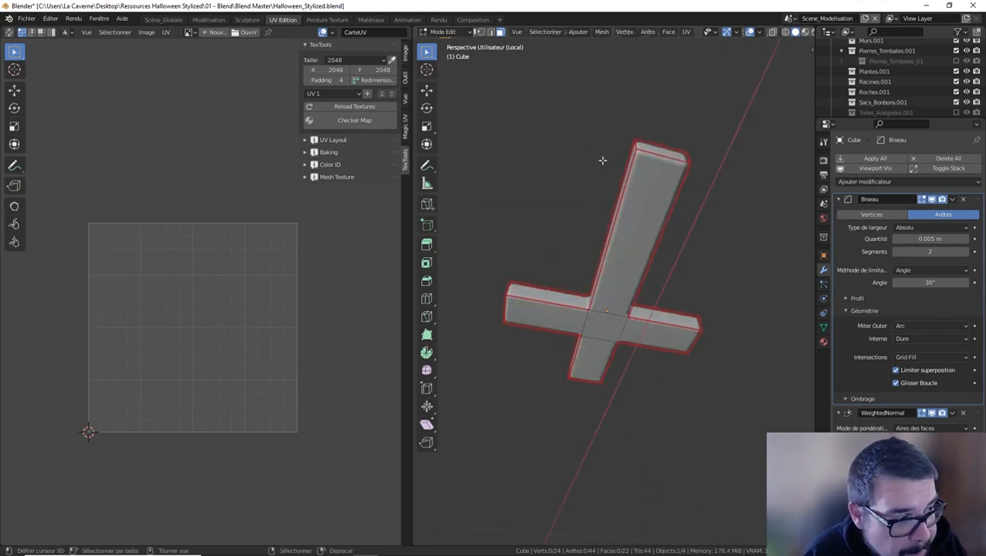
key("l")
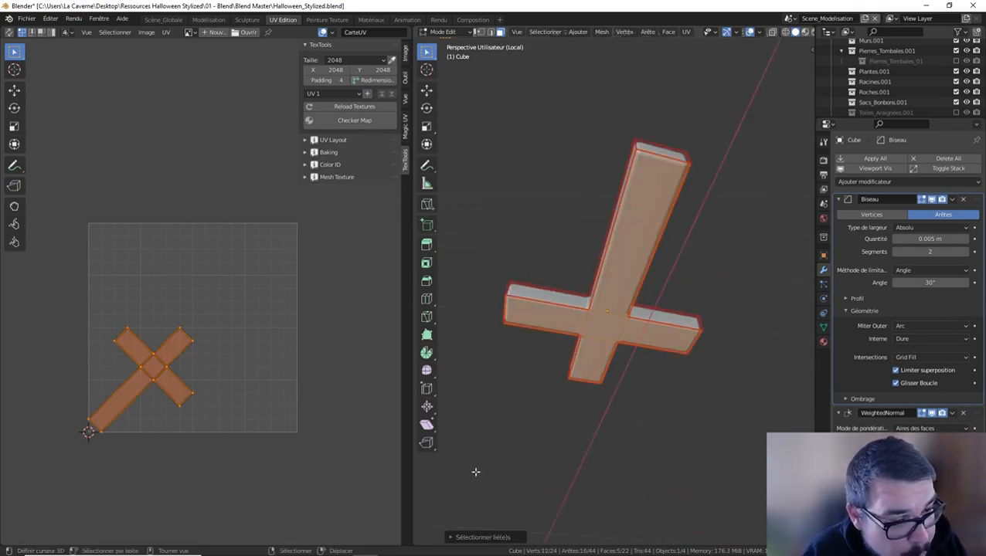
left_click(453, 538)
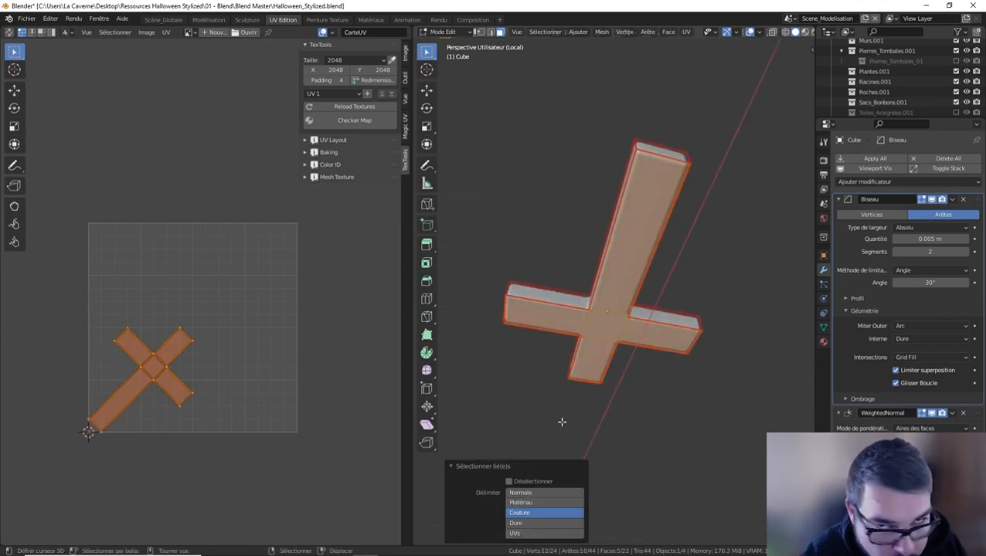
middle_click_drag(638, 205, 641, 260)
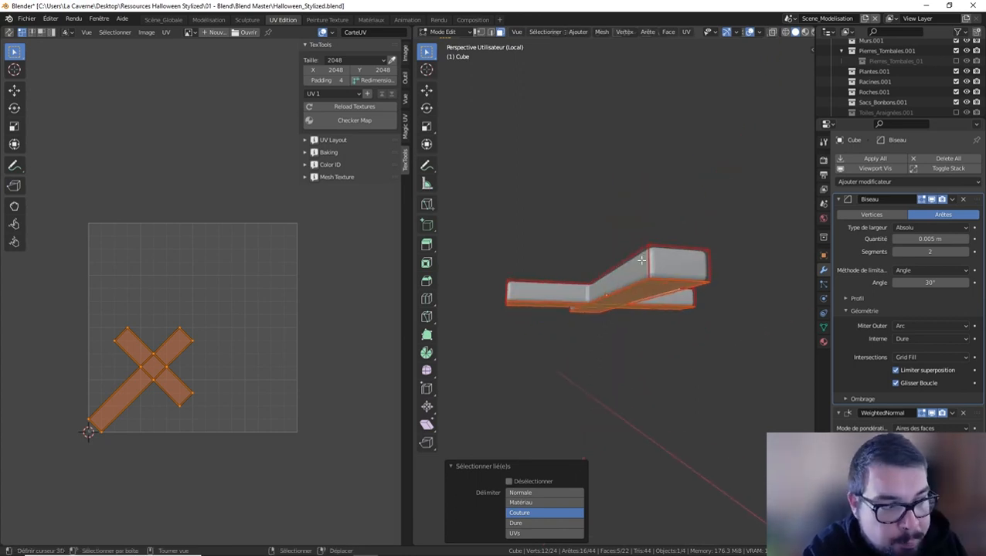
Collapse the cross underside's UV island to a single point with scale 0 and leave the isolated view
scroll(216, 301, "up", 1)
key("s")
key("0")
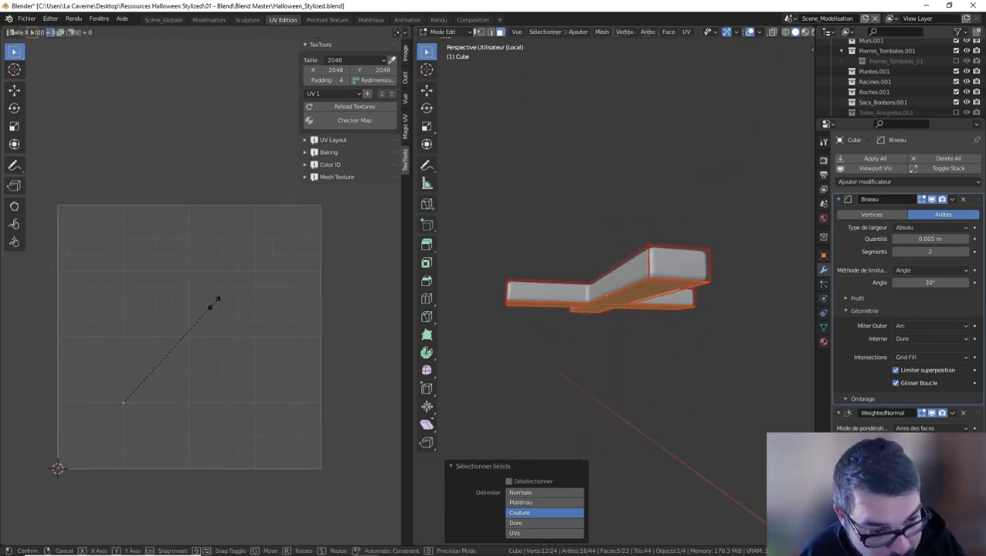
key("Return")
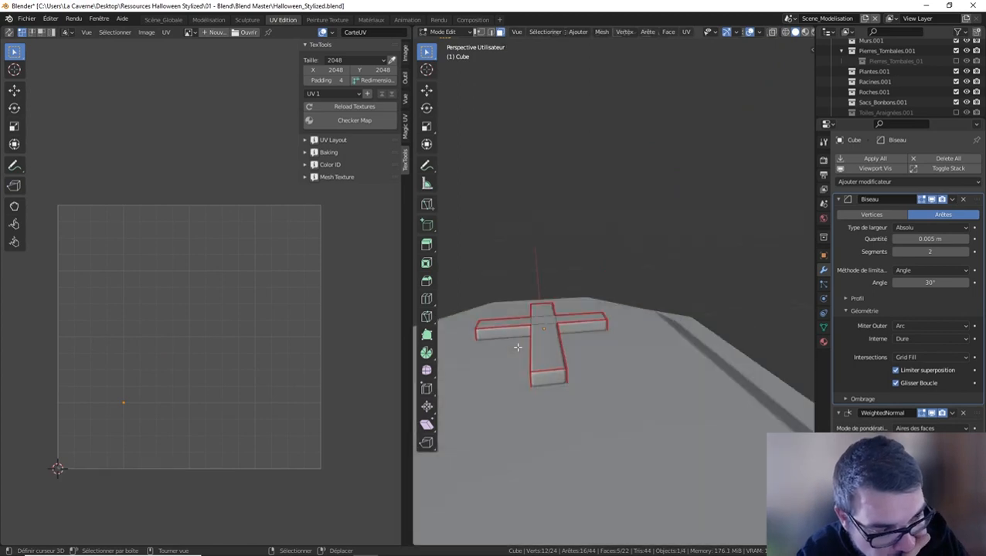
key("KP_Divide")
Select all of the cross's geometry and pack its UV islands to fill the UV space
key("a")
left_click(521, 275)
key("a")
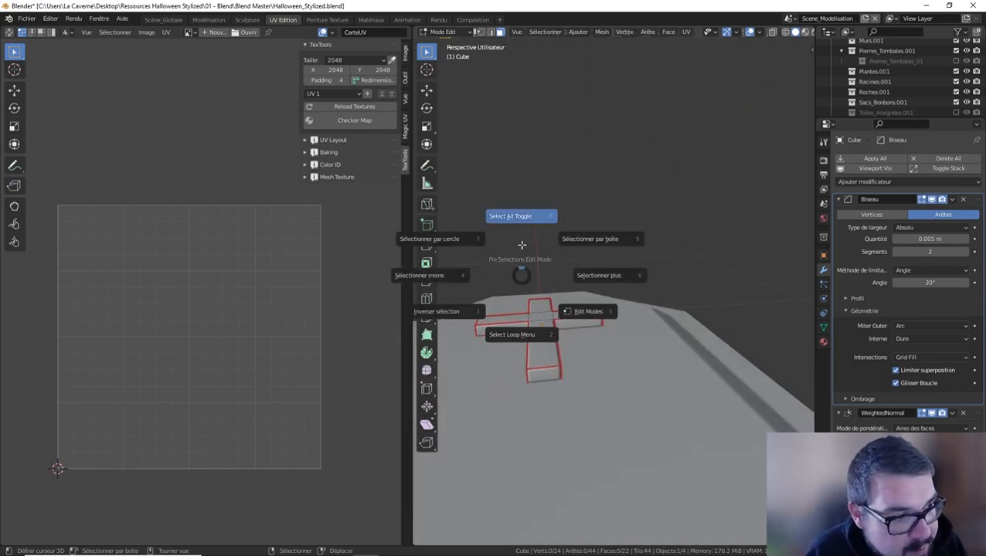
left_click(521, 218)
key("ctrl+a")
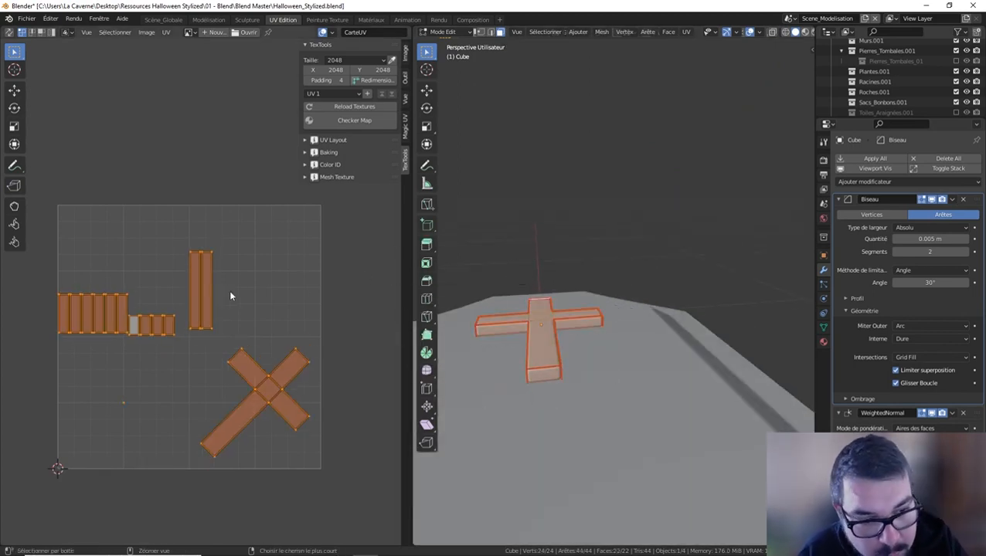
key("ctrl+p")
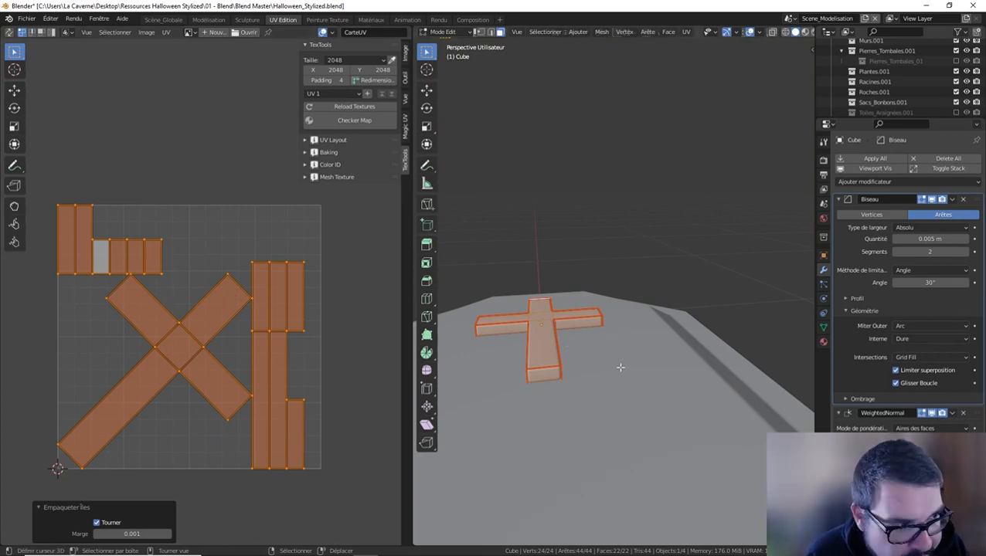
Edit all coffin parts together with all their geometry selected, so their UV islands show around the cross's
key("Tab")
key("a")
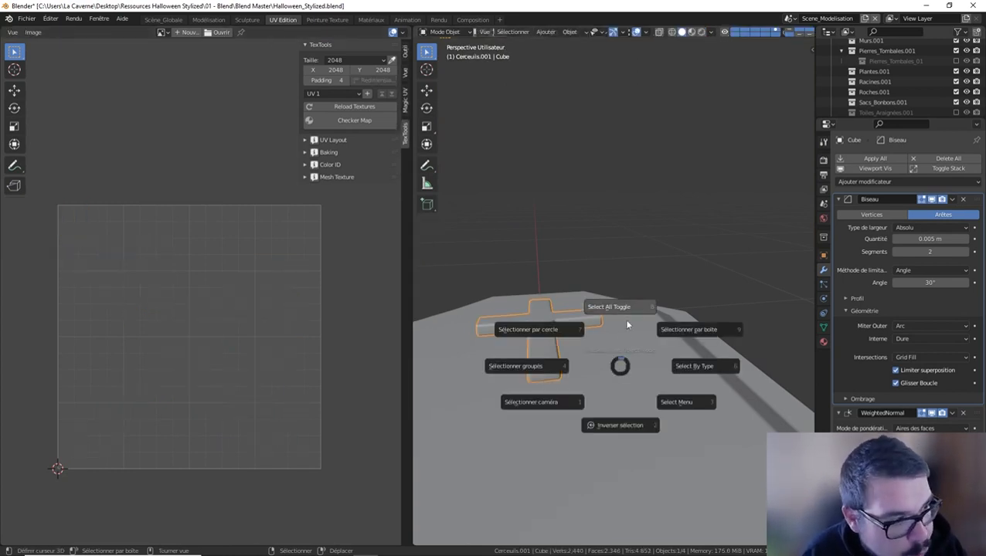
left_click(618, 262)
key("Tab")
key("a")
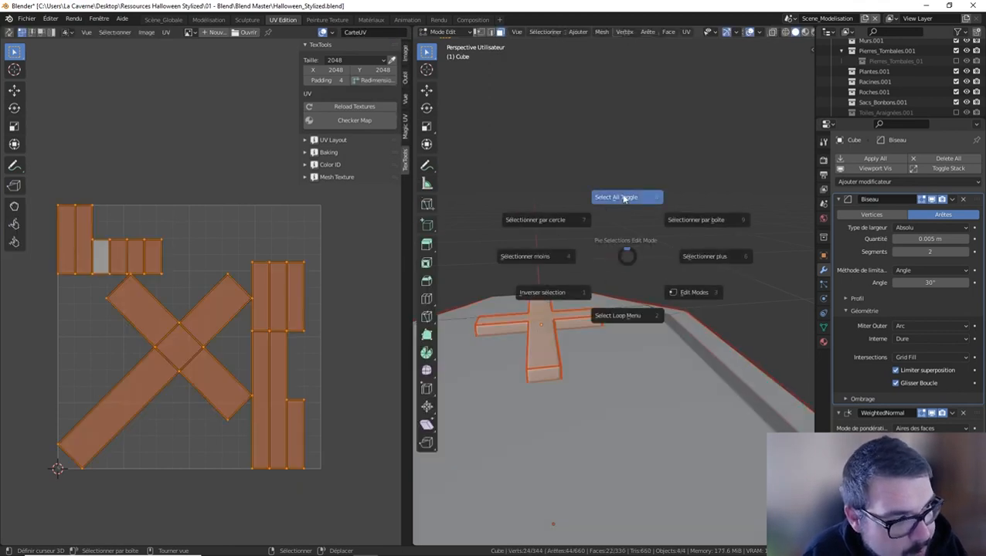
left_click(624, 198)
Scale the cross's UV islands down to 0.158 and move them into the empty area above the hinge islands
key("s")
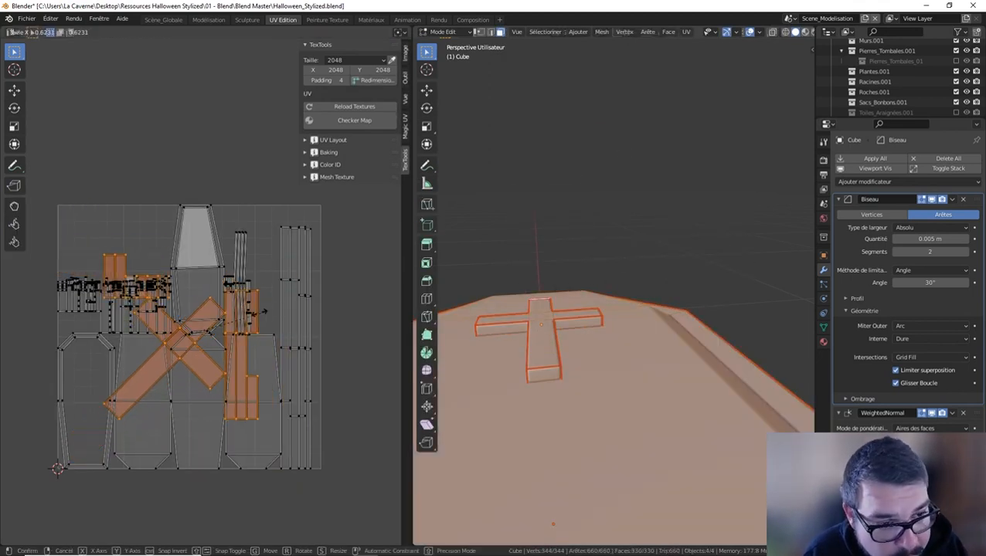
left_click(222, 350)
key("g")
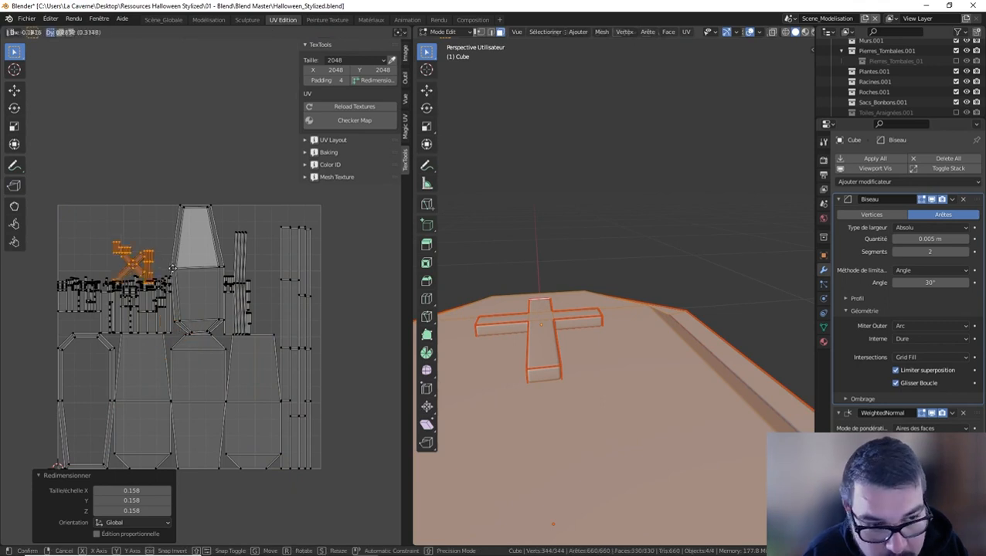
left_click(129, 246)
scroll(184, 272, "up", 2)
middle_click_drag(184, 272, 238, 291)
Enlarge the cross's UV islands by a factor of 1.464 and reposition them within the empty area
key("s")
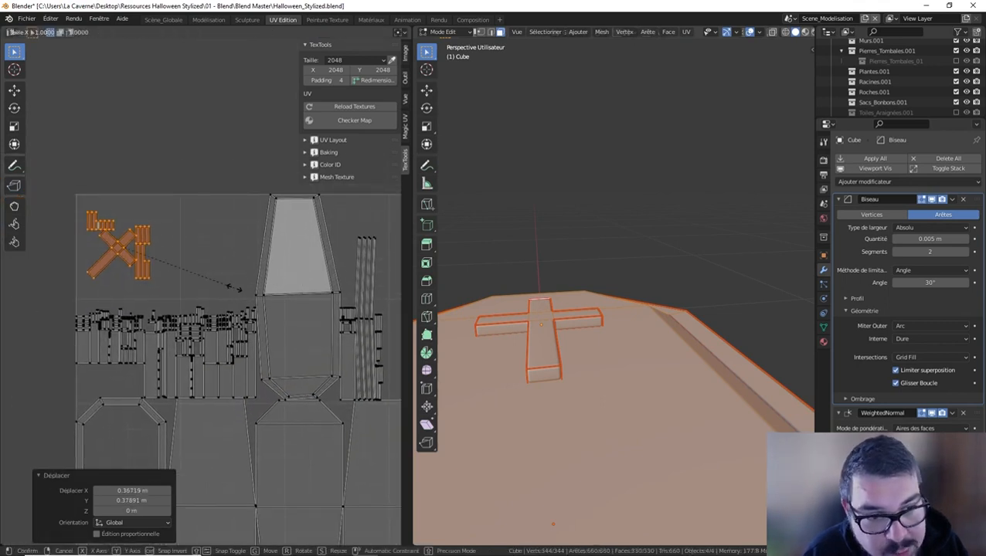
left_click(290, 296)
key("g")
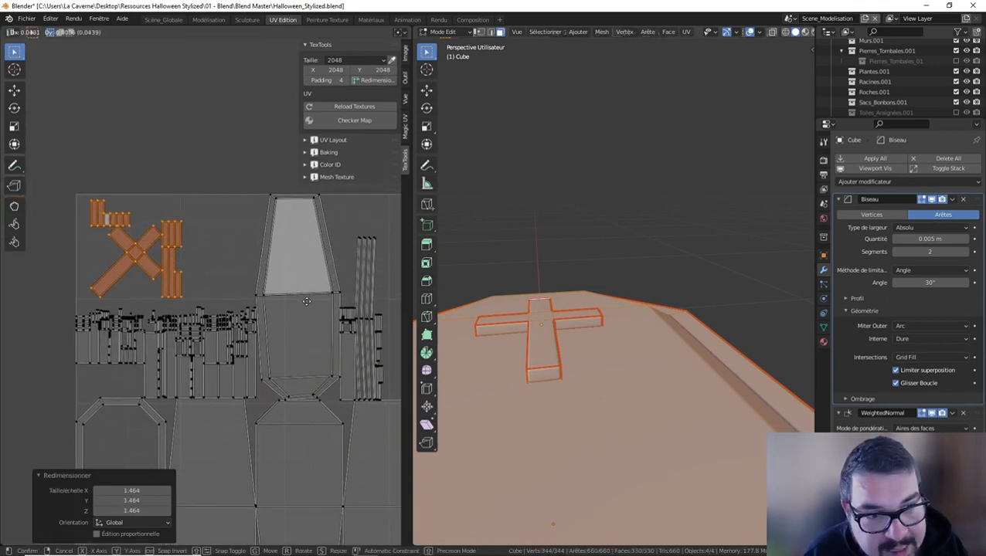
left_click(309, 300)
Fine-tune the size and position of the cross's UV islands to fill the gap, ending with a 1.063 enlargement
key("s")
left_click(318, 300)
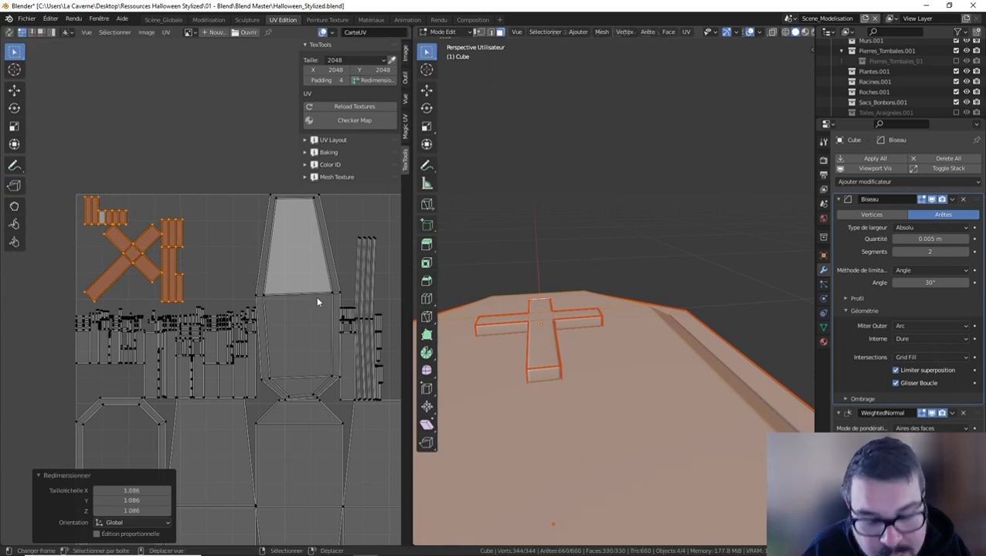
key("g")
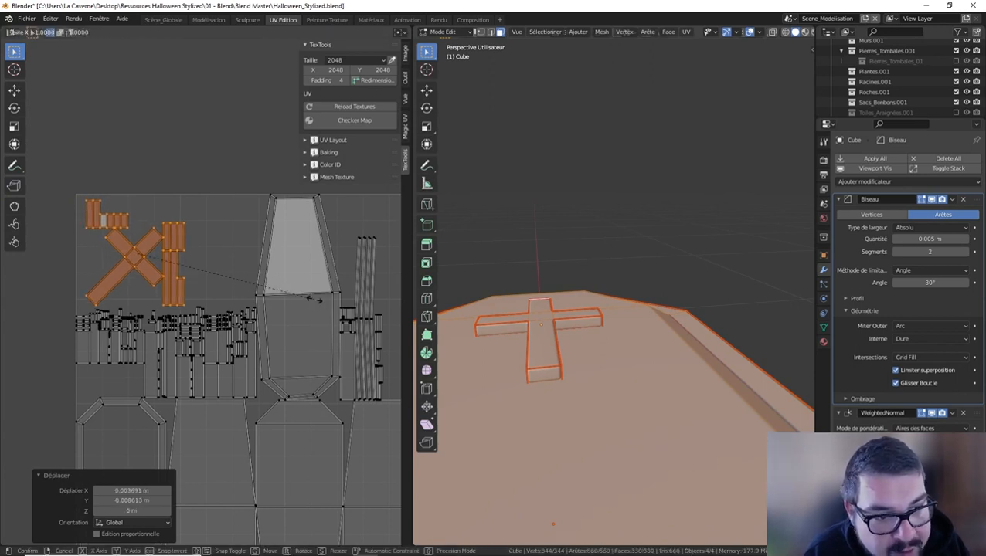
left_click(330, 300)
key("s")
left_click(336, 299)
middle_click_drag(336, 299, 302, 299)
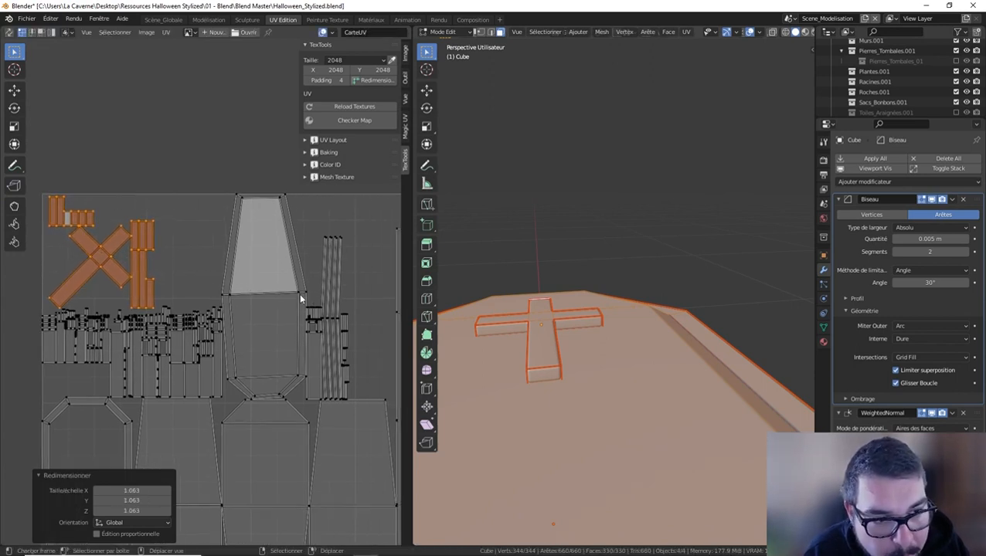
key("Tab")
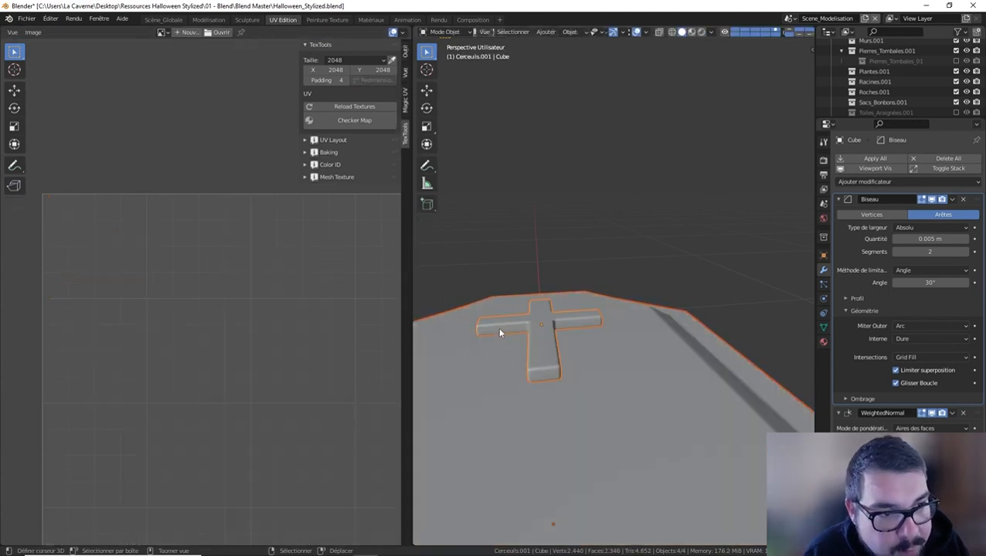
Isolate the coffin lid and select only its hidden inner underside faces up to the seams
middle_click_drag(498, 328, 652, 368)
left_click(614, 368)
key("KP_Divide")
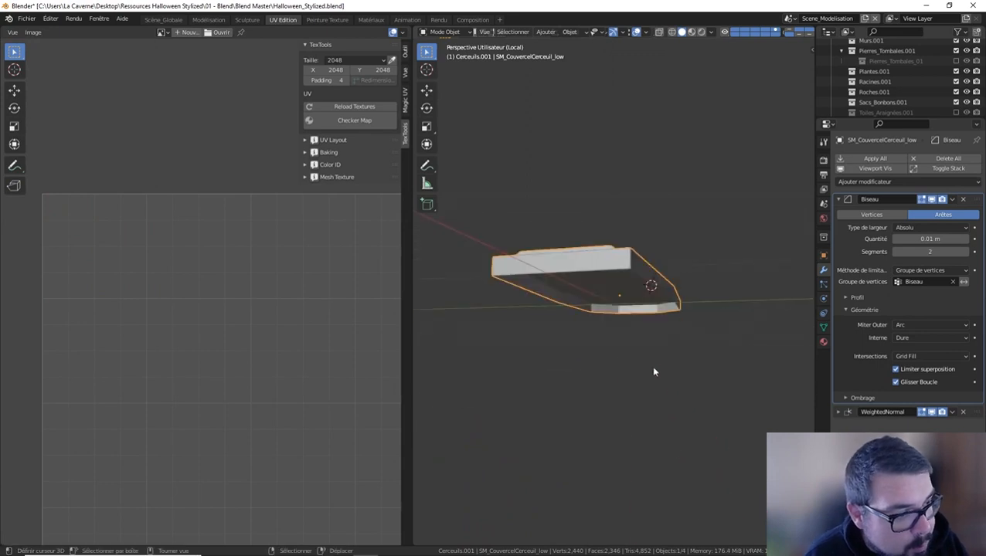
key("Tab")
key("a")
left_click(642, 246)
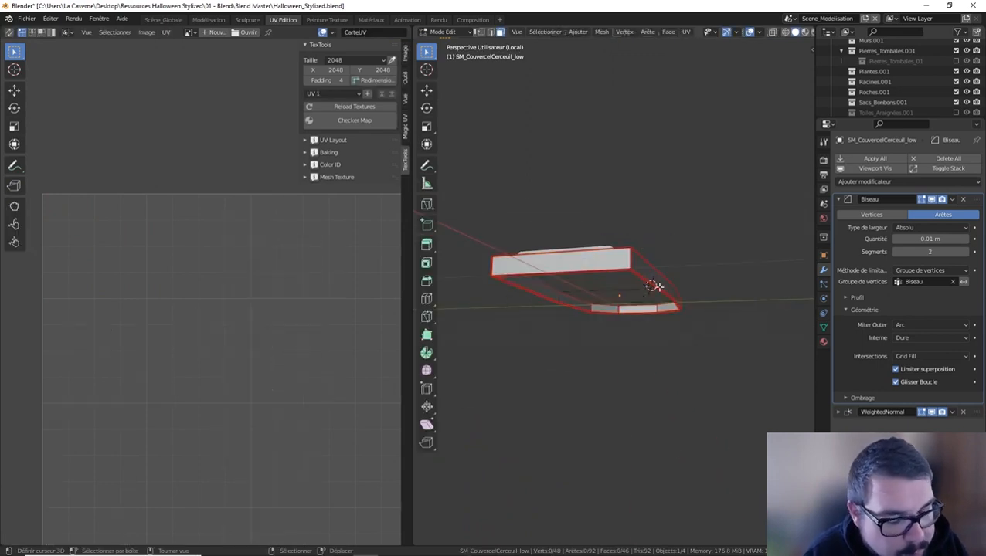
scroll(646, 312, "up", 3)
middle_click_drag(650, 311, 619, 198)
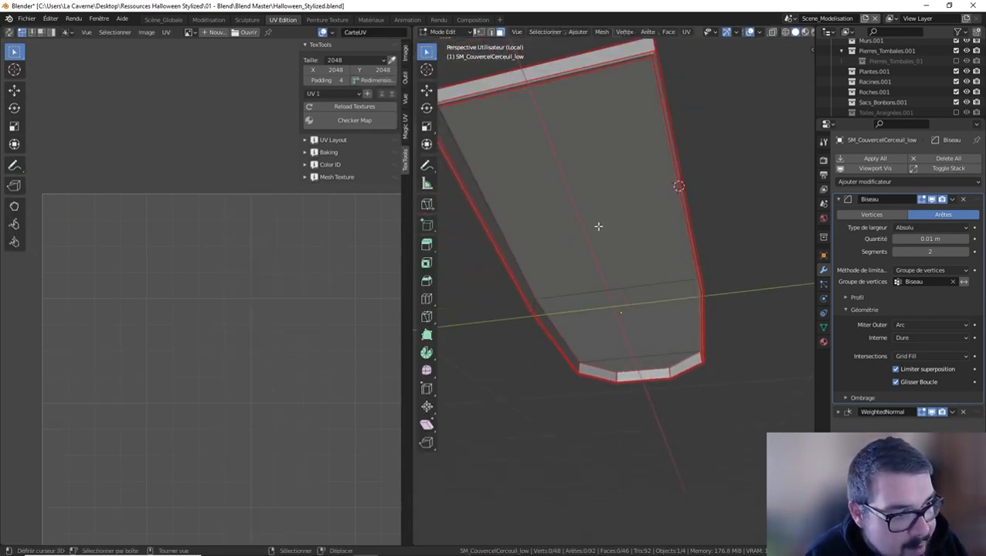
key("l")
scroll(319, 341, "down", 3)
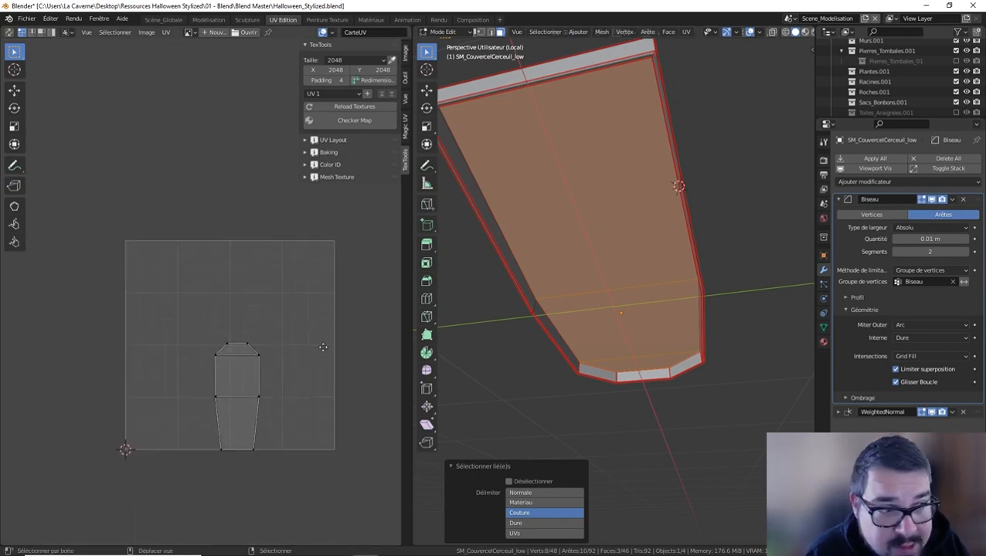
Collapse the lid underside's UV island to a point with scale 0, deselect everything and leave the isolated view
key("l")
key("s")
key("0")
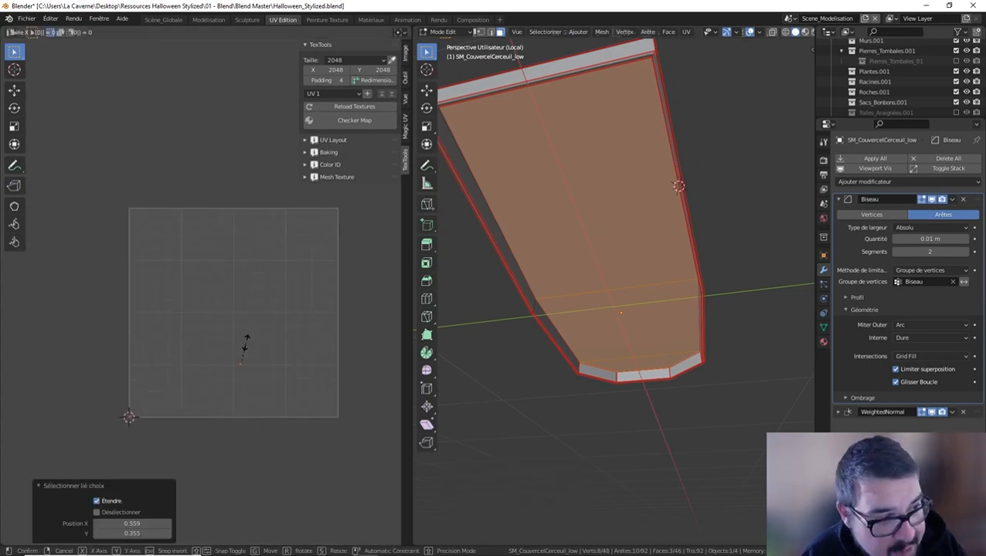
key("Return")
key("a")
left_click(517, 199)
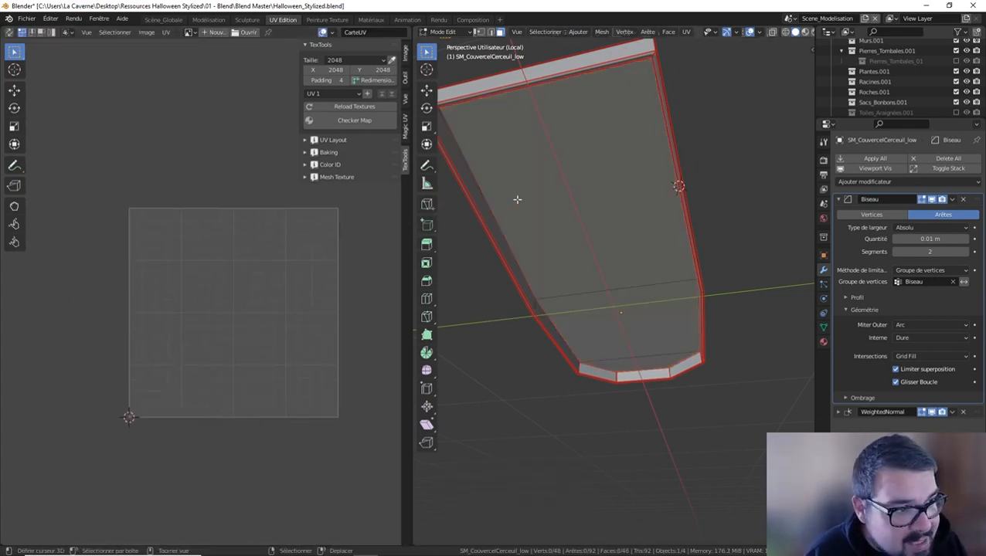
key("KP_Divide")
Isolate the coffin base and select only its interior floor faces up to the seams
middle_click_drag(502, 408, 586, 379)
key("Tab")
left_click(605, 408)
key("KP_Divide")
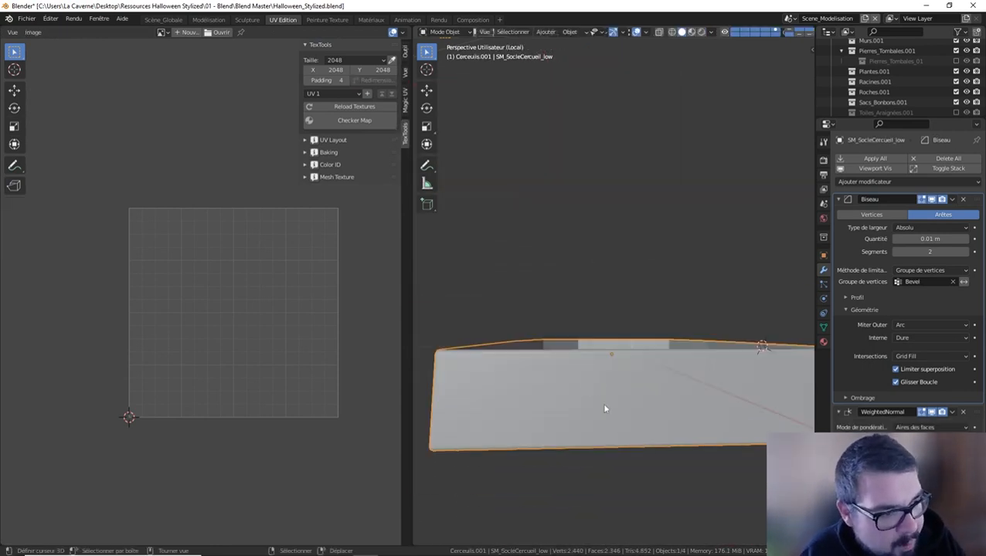
key("Tab")
middle_click_drag(638, 401, 616, 388)
key("a")
left_click(620, 340)
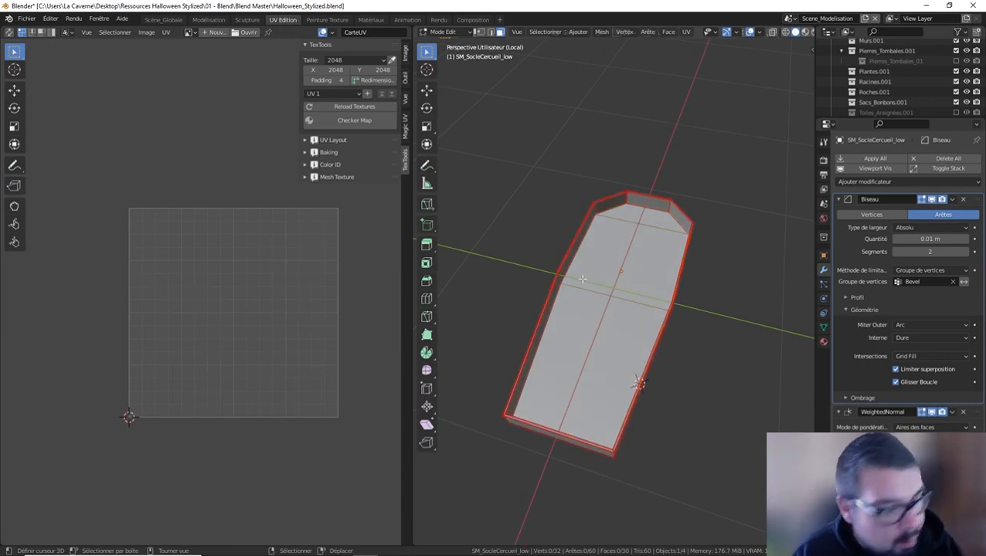
key("l")
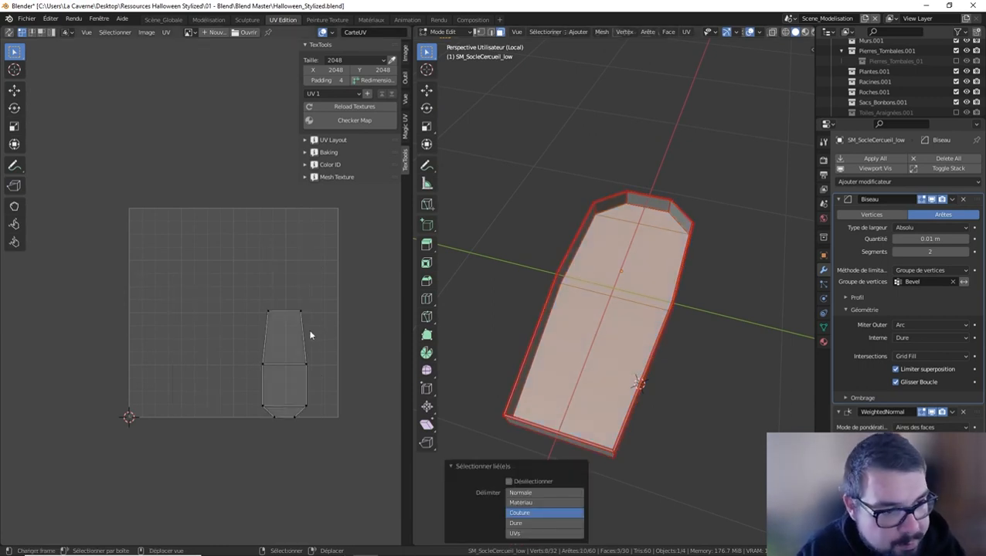
Collapse the base floor's UV island to a point with scale 0 and return to the full coffin in Object Mode
key("a")
key("s")
key("0")
key("Return")
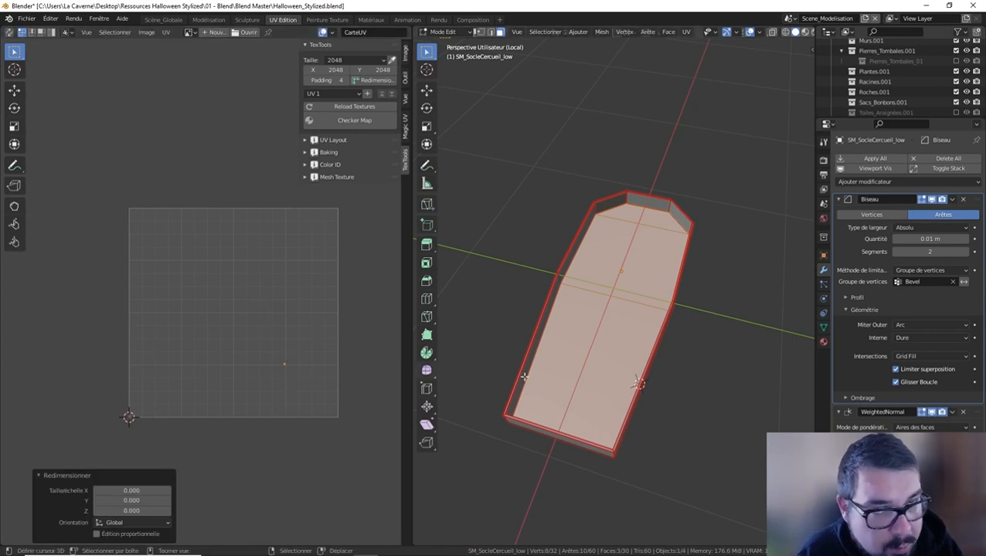
key("Tab")
key("KP_Divide")
Isolate the coffin hinges in Edit Mode and deselect all their faces
middle_click_drag(611, 423, 635, 355)
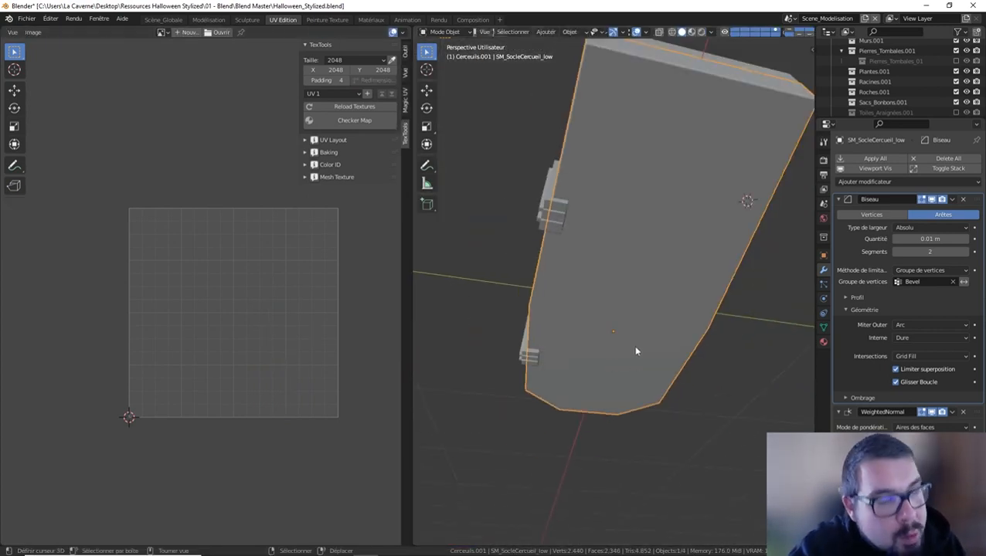
middle_click_drag(636, 365, 651, 426)
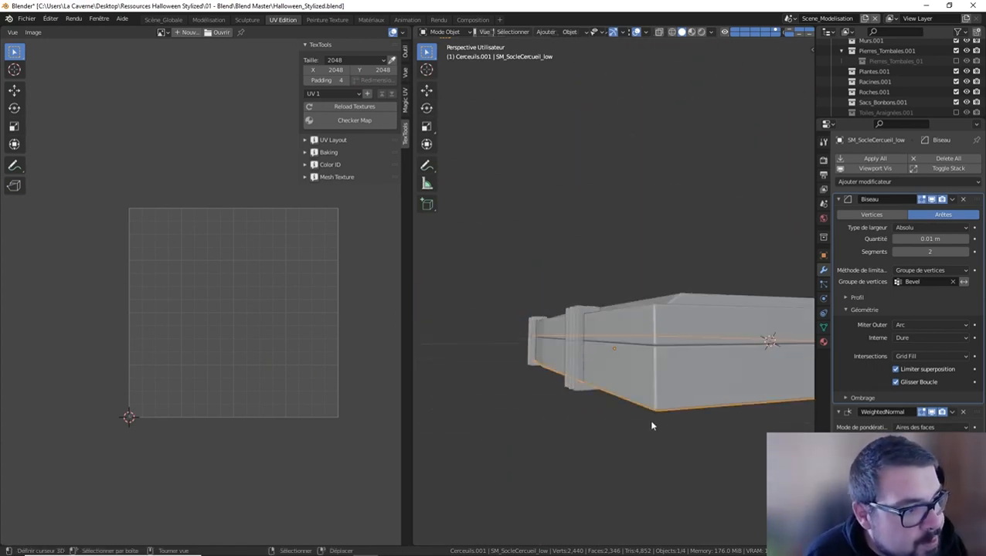
left_click(585, 349)
key("Tab")
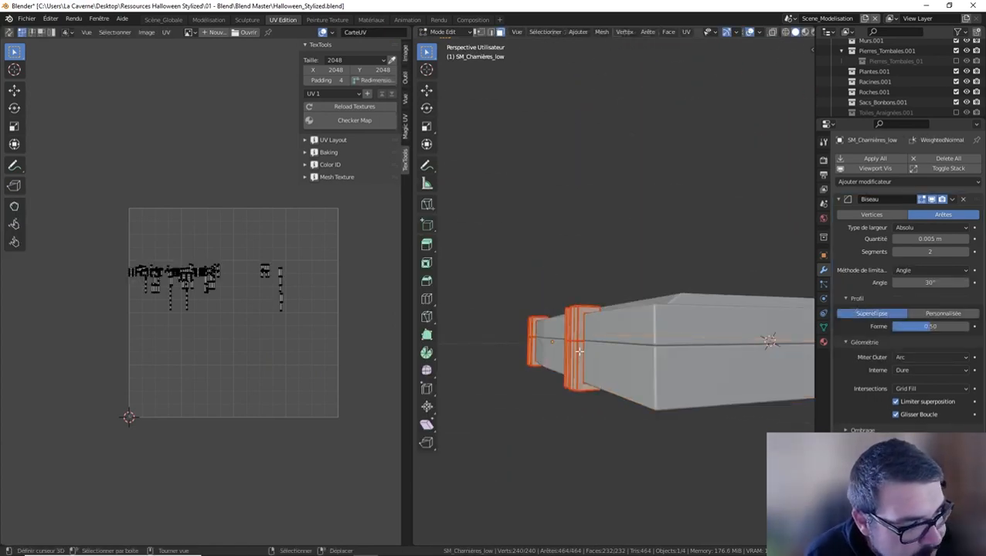
key("KP_Divide")
middle_click_drag(579, 350, 544, 380)
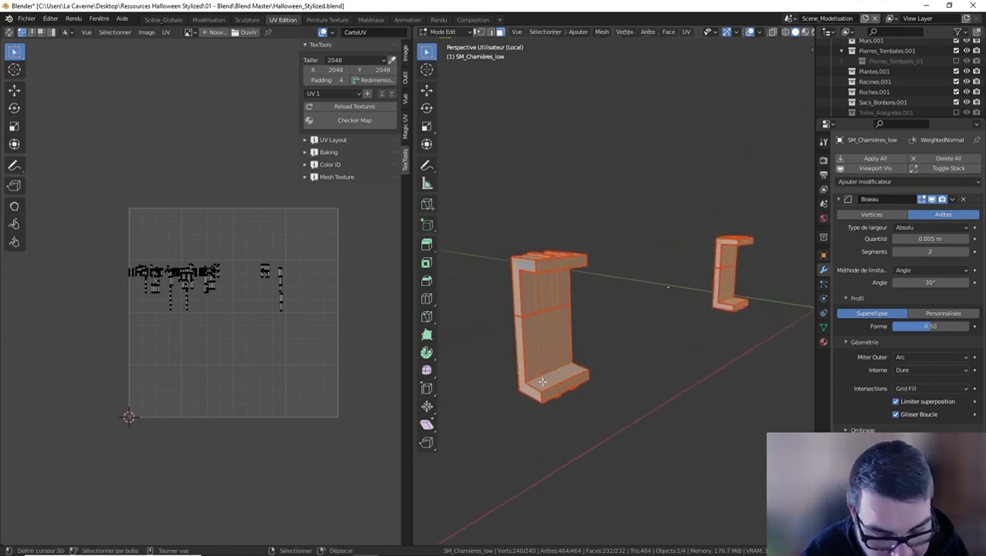
key("a")
Select the inner faces of both hinges that sit against the coffin, up to the seams
left_click(544, 339)
key("l")
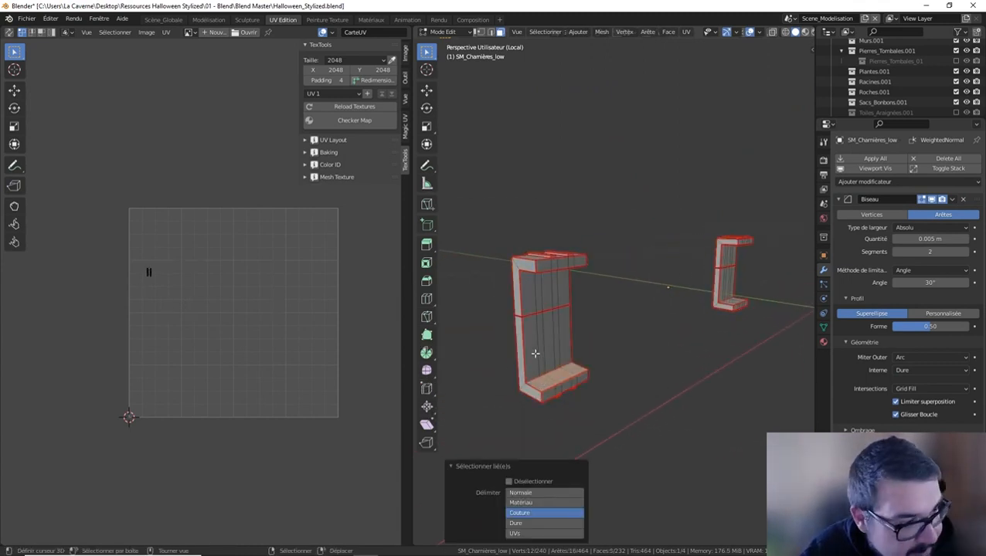
key("l")
key("l")
middle_click_drag(534, 300, 724, 296)
key("l")
key("l")
key("l")
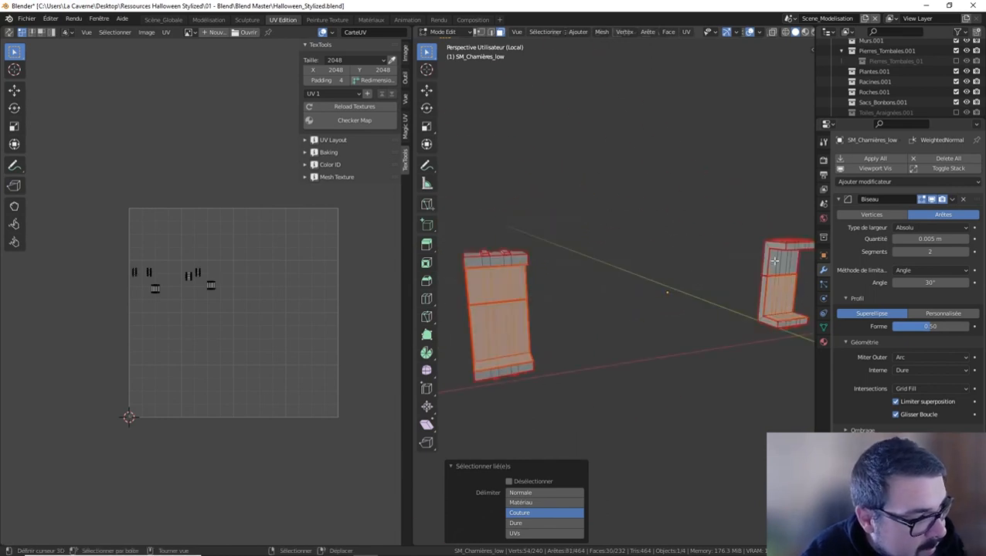
key("l")
middle_click_drag(774, 261, 782, 209)
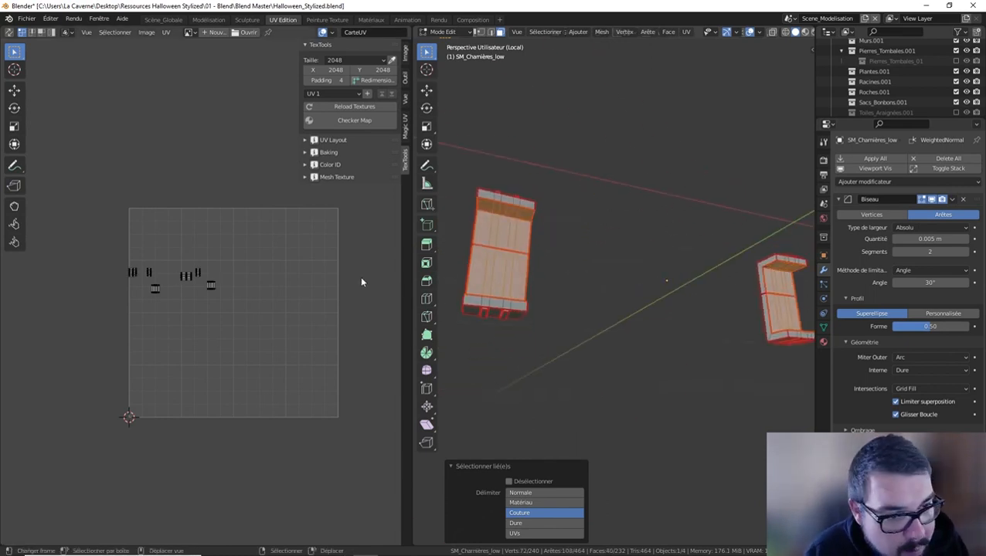
Collapse the hinges' inner-face UV islands to a point with scale 0 and return to the full coffin in Object Mode
key("a")
key("s")
key("0")
key("Return")
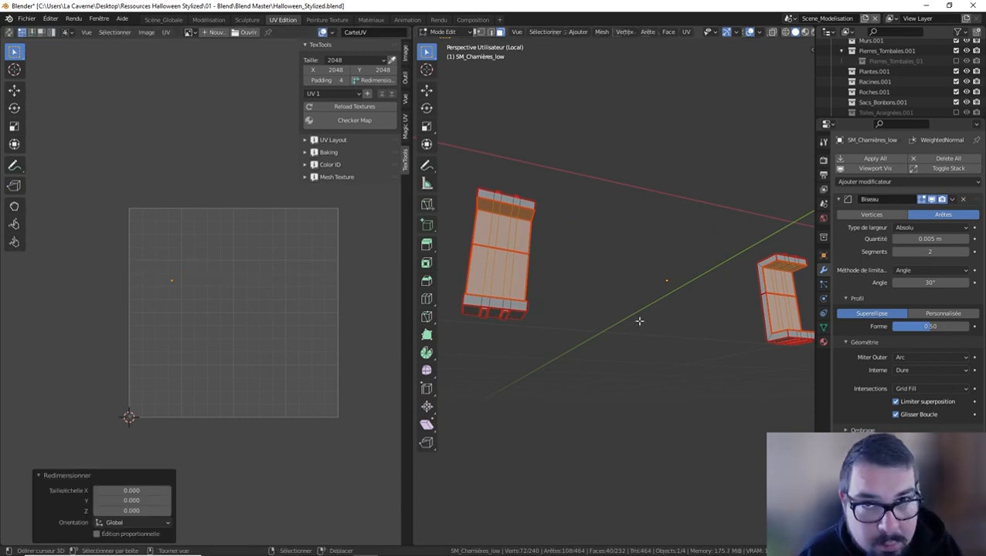
key("Tab")
key("KP_Divide")
Select the cross, lid, base and hinges together, edit them as one and select all faces to show their combined UVs
key("a")
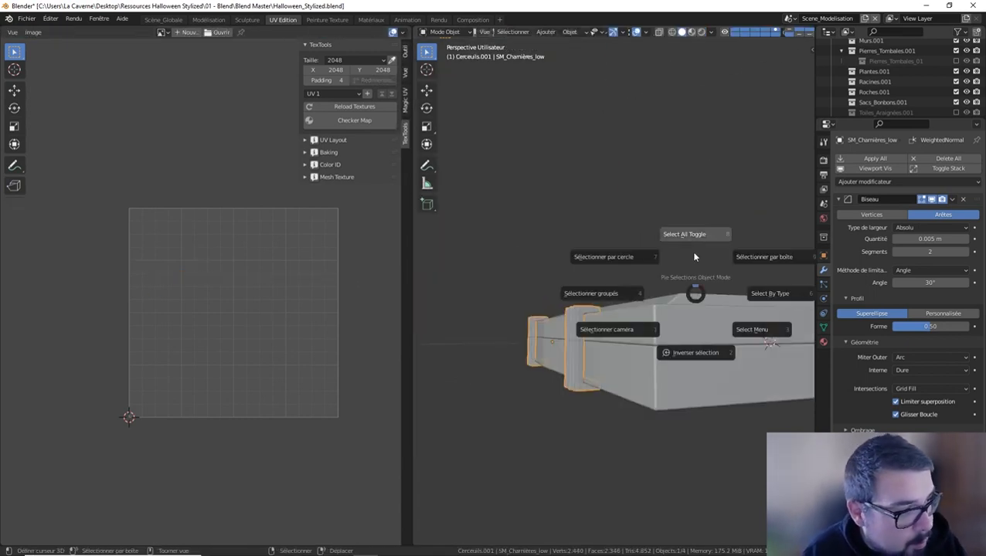
left_click(693, 254)
key("a")
left_click(679, 207)
key("a")
left_click(666, 156)
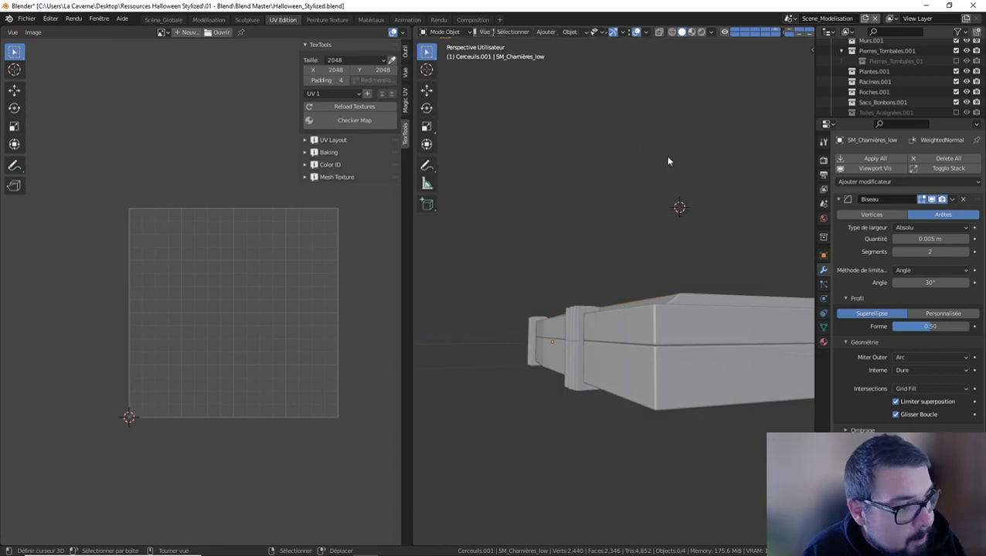
key("a")
left_click(677, 99)
key("Tab")
key("a")
left_click(658, 126)
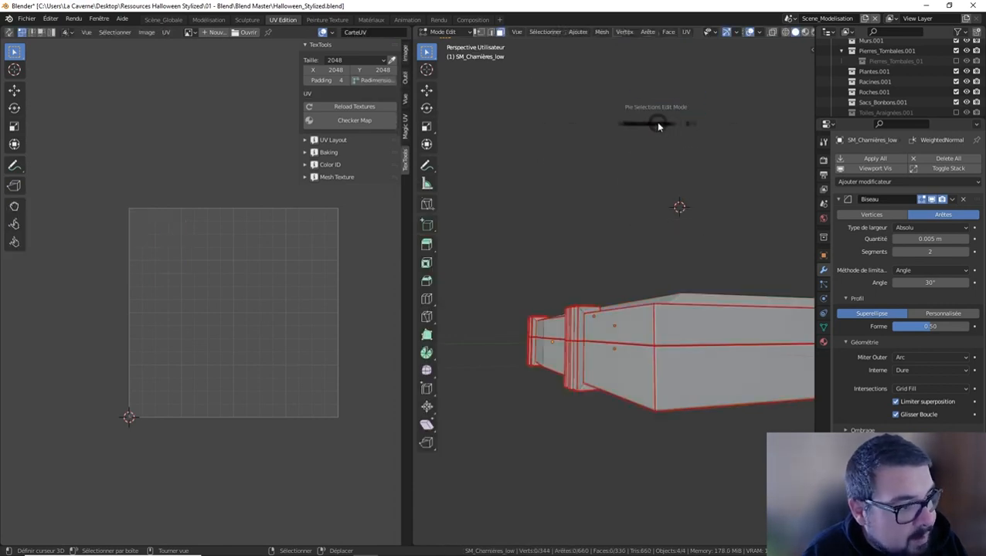
left_click(654, 87)
key("a")
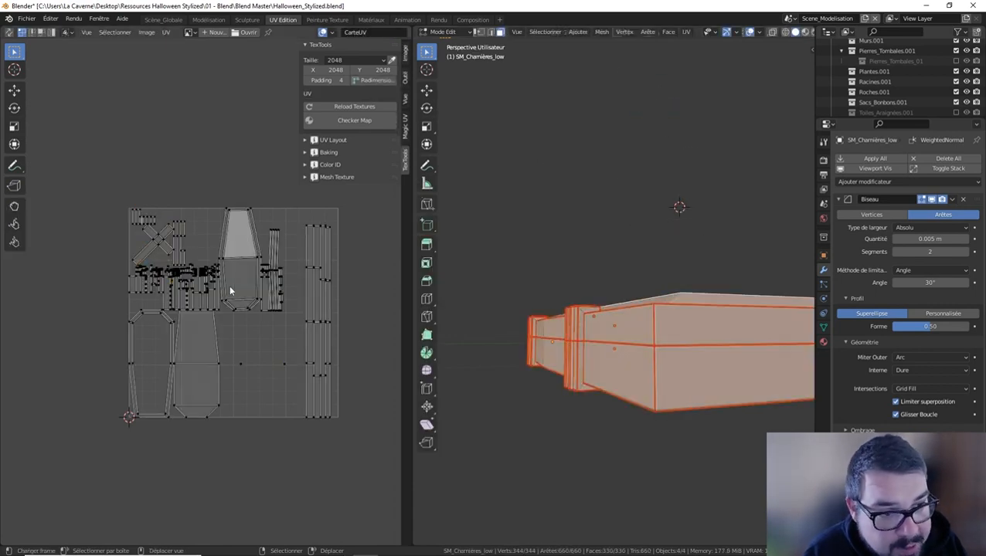
Average the scale of all the coffin's UV islands and pack them with rotation and a 0.001 margin
scroll(249, 317, "up", 2)
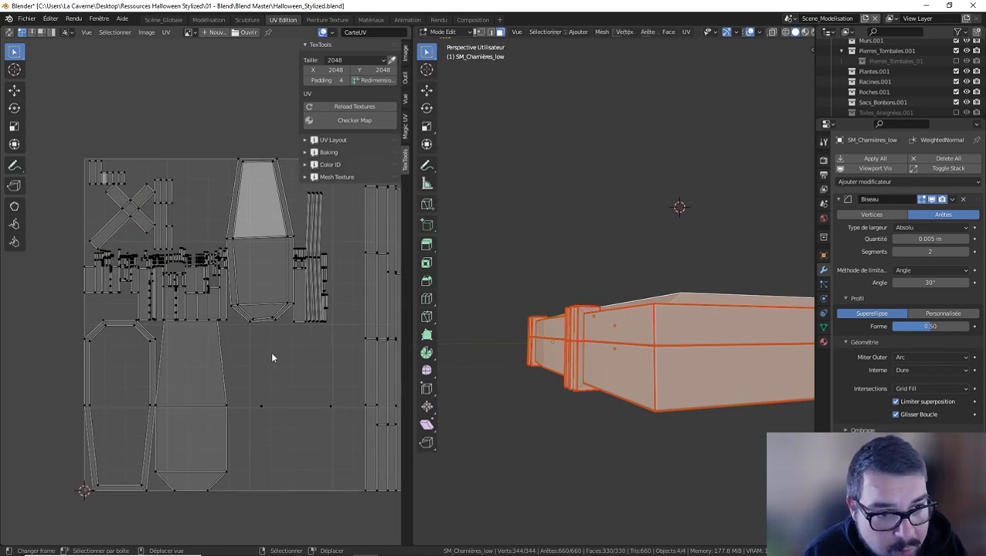
key("a")
key("ctrl+a")
key("ctrl+p")
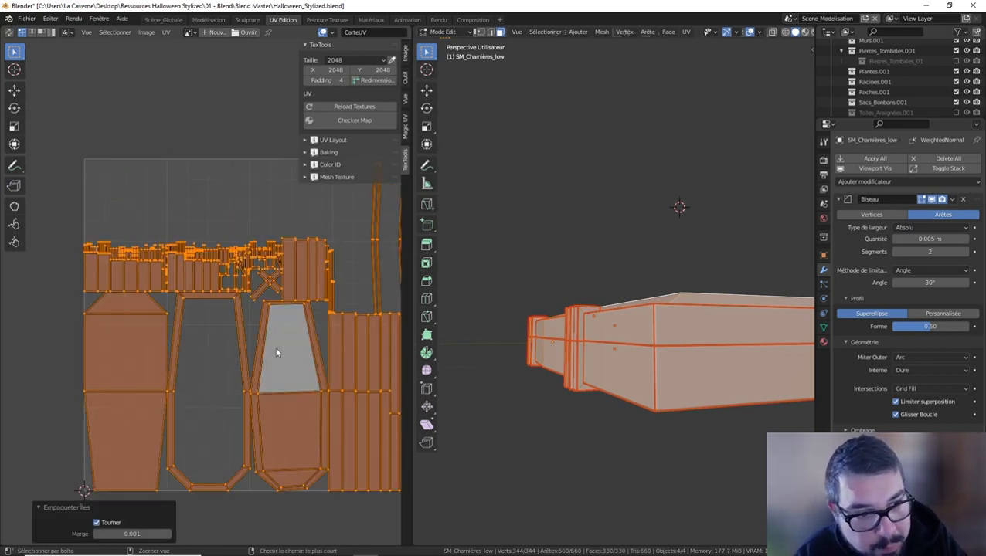
middle_click_drag(347, 292, 268, 290)
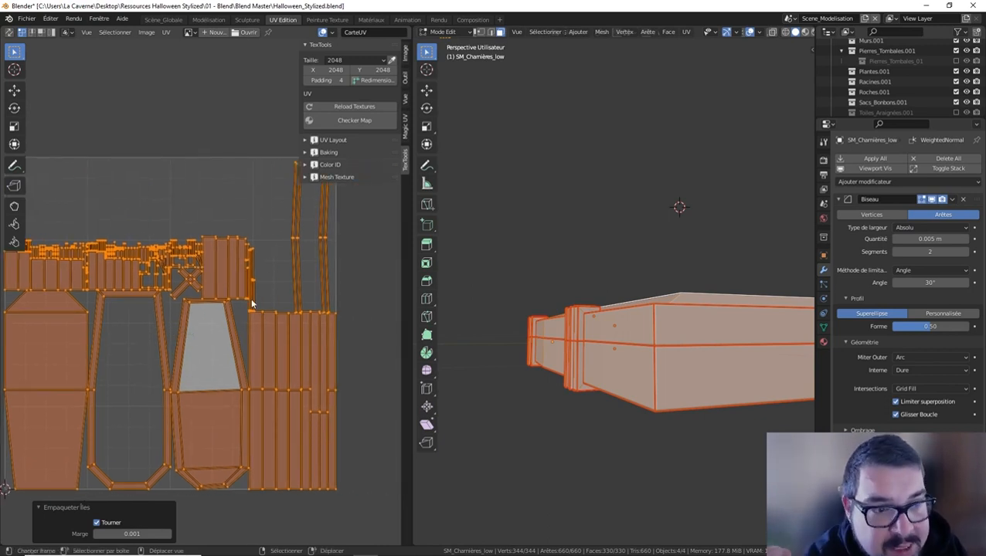
Edit only the cross on the lid, average the scale of its UV islands and pack them on their own
middle_click_drag(556, 324, 611, 334)
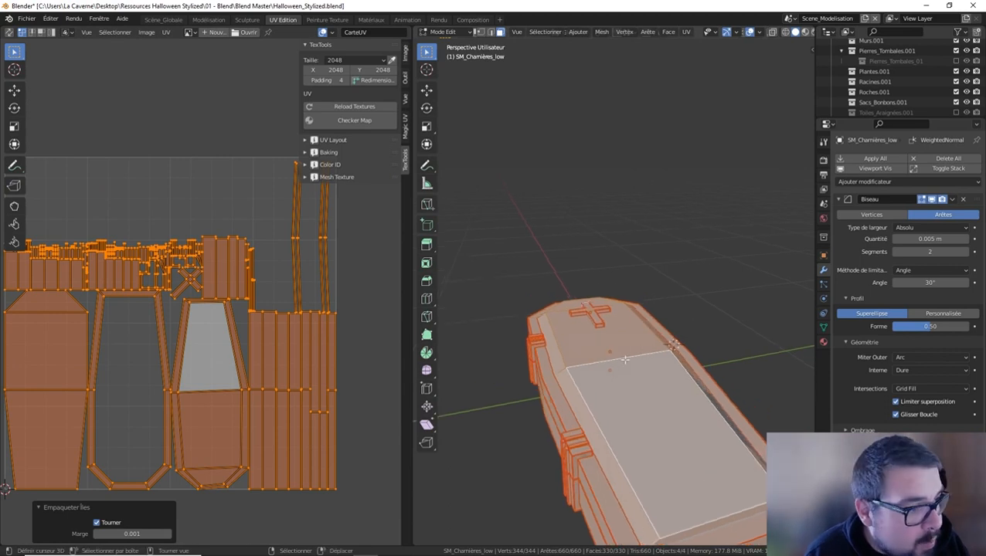
key("Tab")
left_click(599, 312)
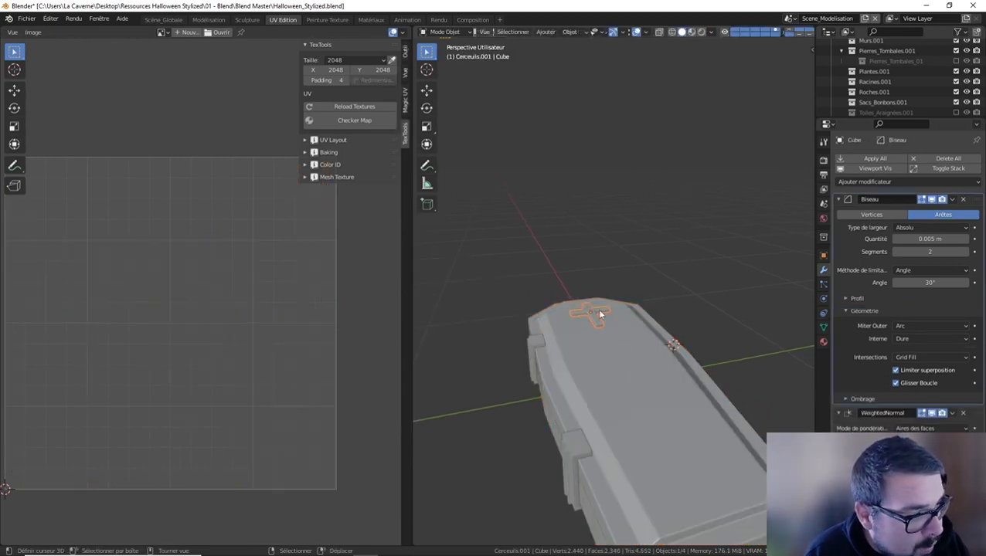
key("Tab")
key("a")
left_click(599, 263)
key("a")
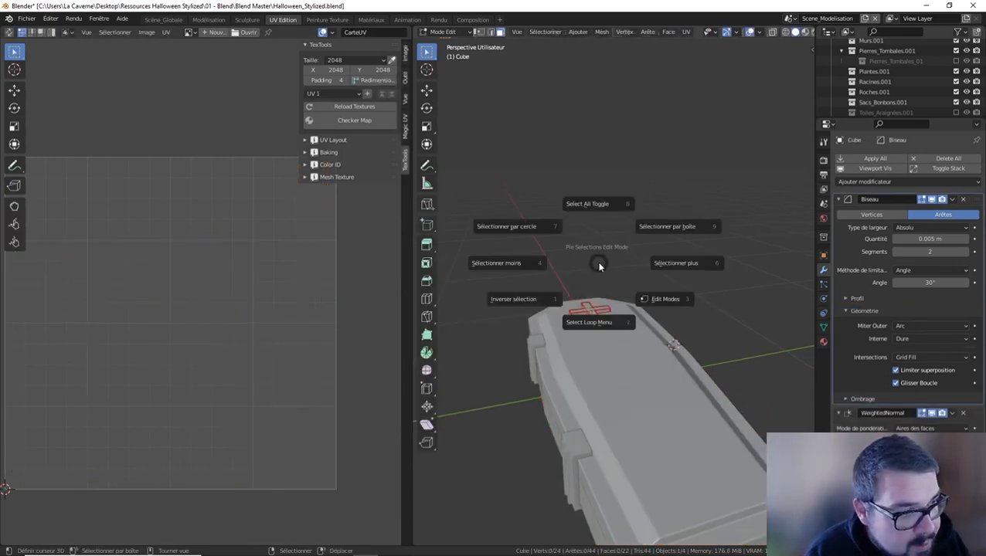
left_click(599, 225)
key("a")
key("a")
key("ctrl+a")
key("ctrl+p")
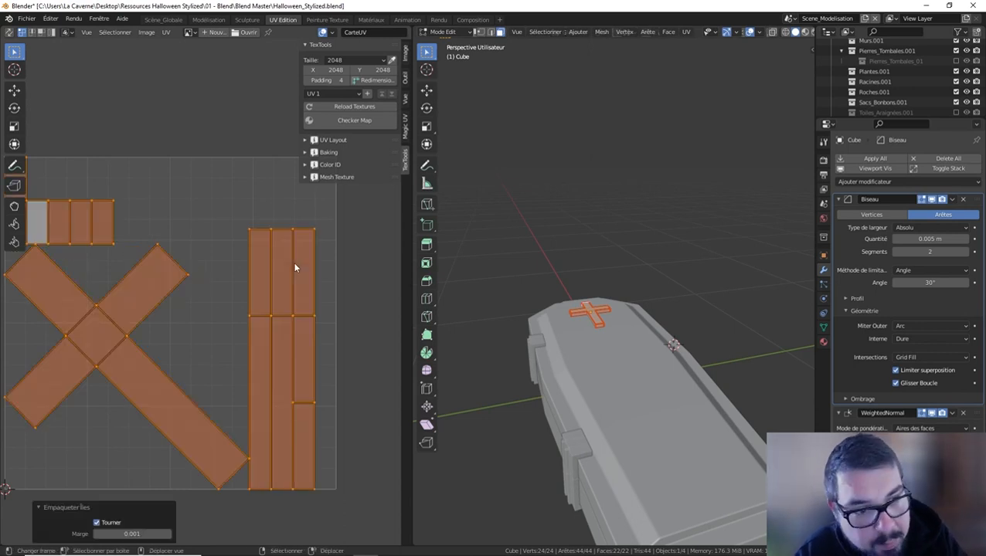
Select all four coffin parts again and put them together into Edit Mode with their combined UVs shown
key("Tab")
key("a")
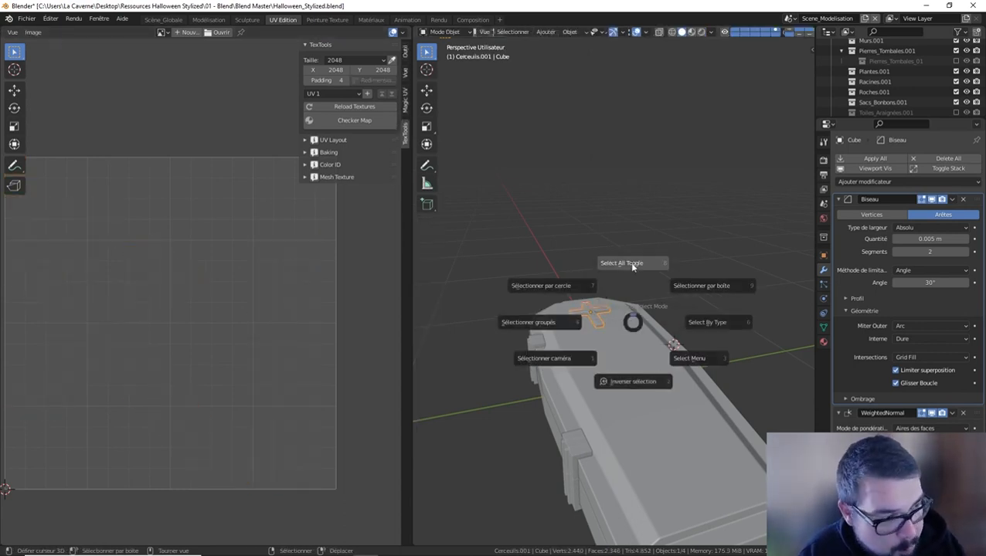
left_click(623, 222)
key("Tab")
key("a")
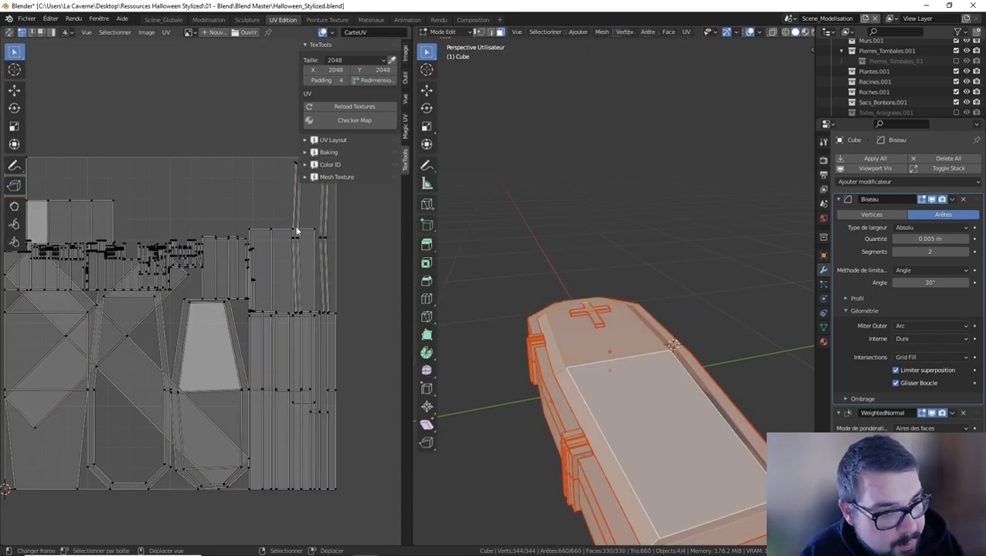
Deselect everything and select the whole cross as linked geometry, delimited by Normal instead of Seam
key("a")
left_click(577, 263)
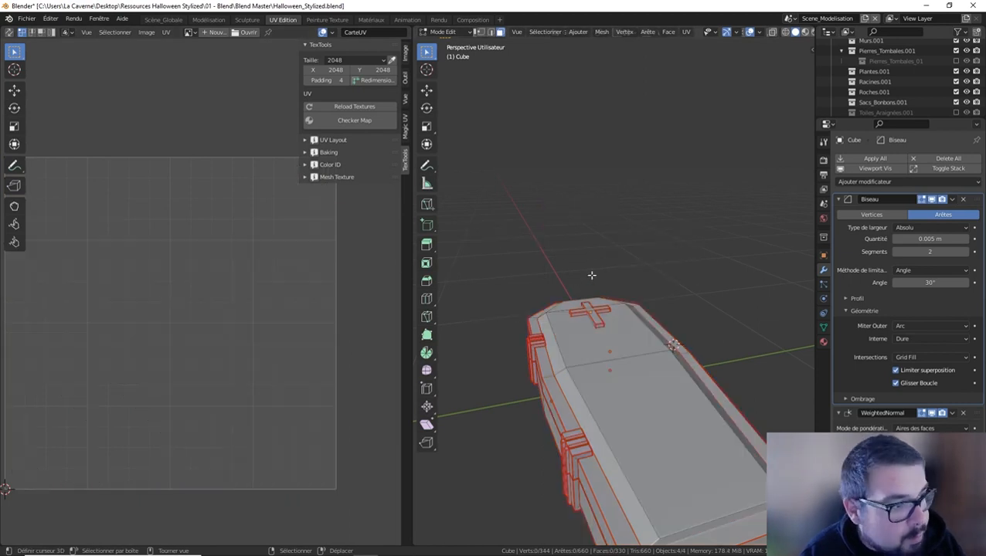
key("l")
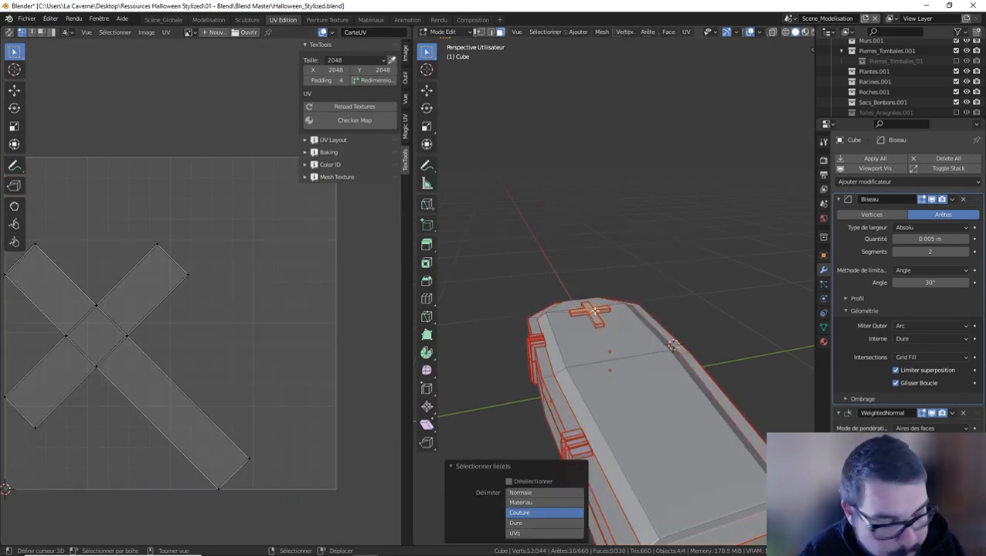
left_click(545, 493)
key("a")
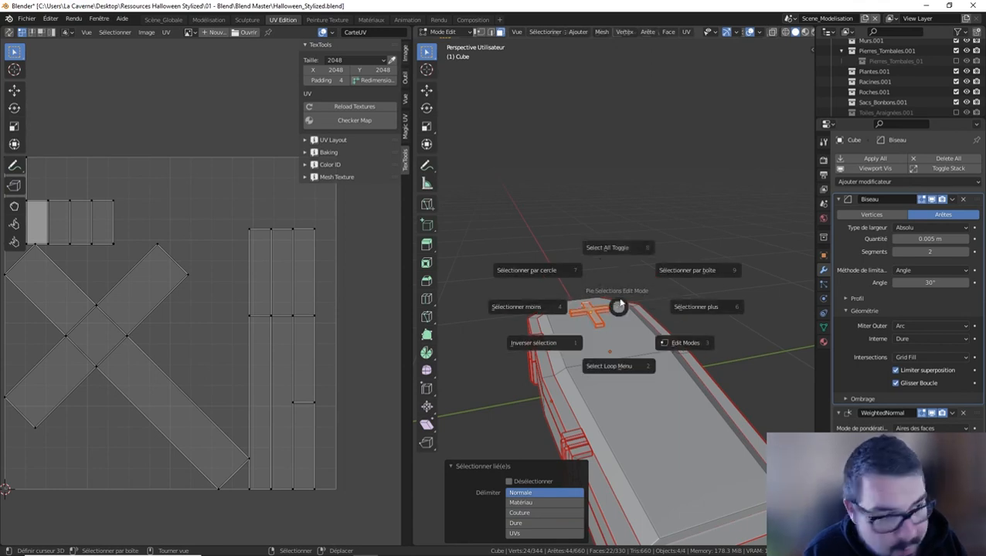
left_click(618, 248)
key("a")
left_click(626, 231)
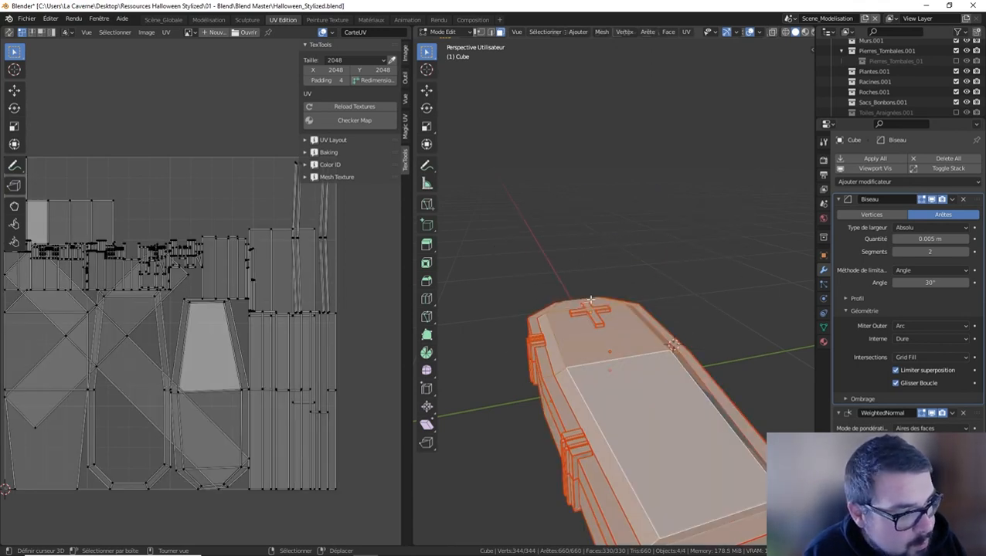
key("a")
left_click(593, 246)
key("l")
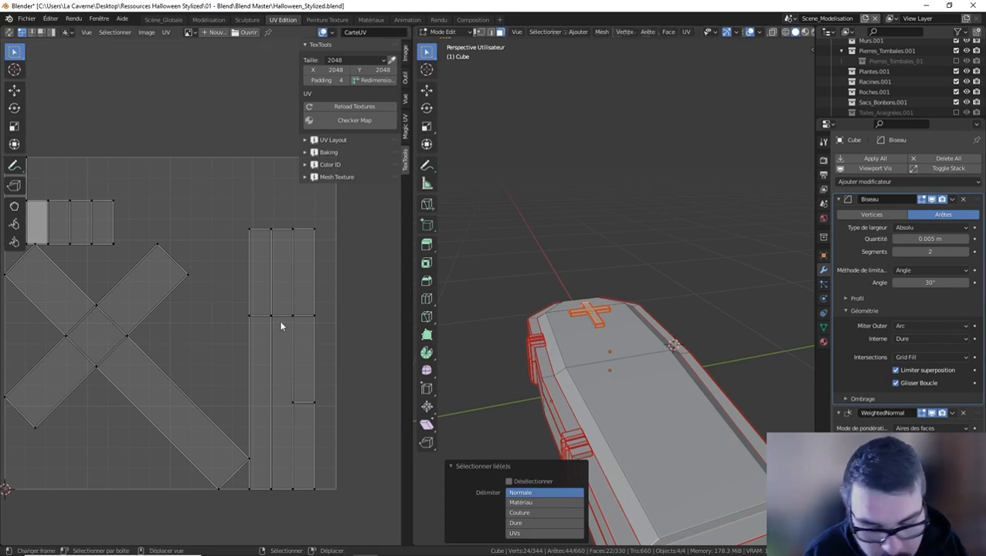
Scale the cross's UV islands down to a small cluster and show all the coffin's UVs around them
key("a")
key("s")
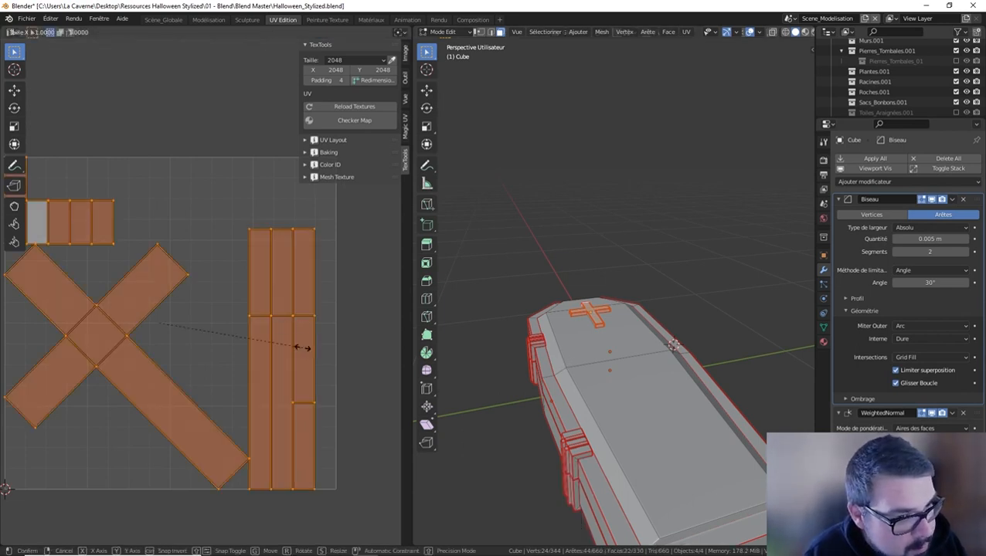
left_click(180, 324)
key("alt+a")
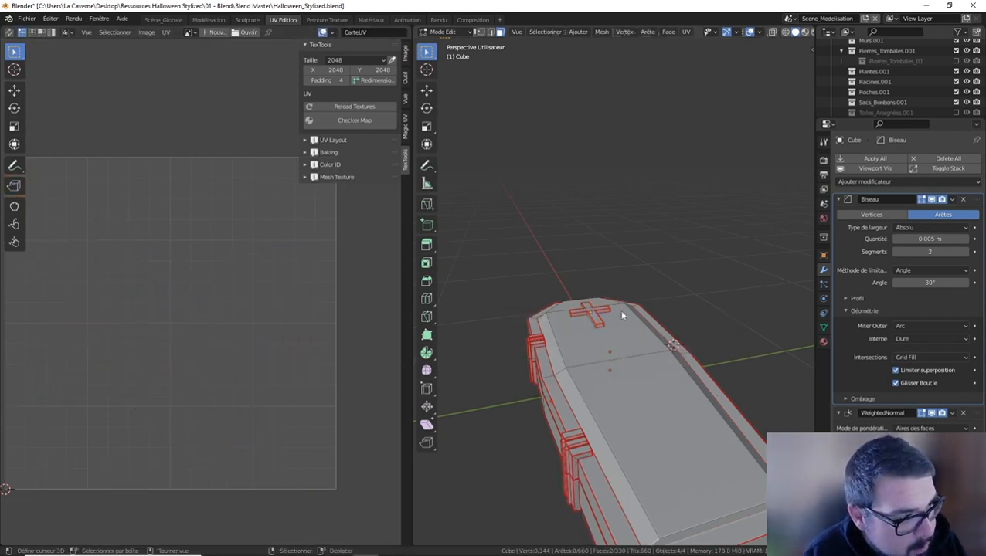
key("a")
scroll(197, 325, "up", 2)
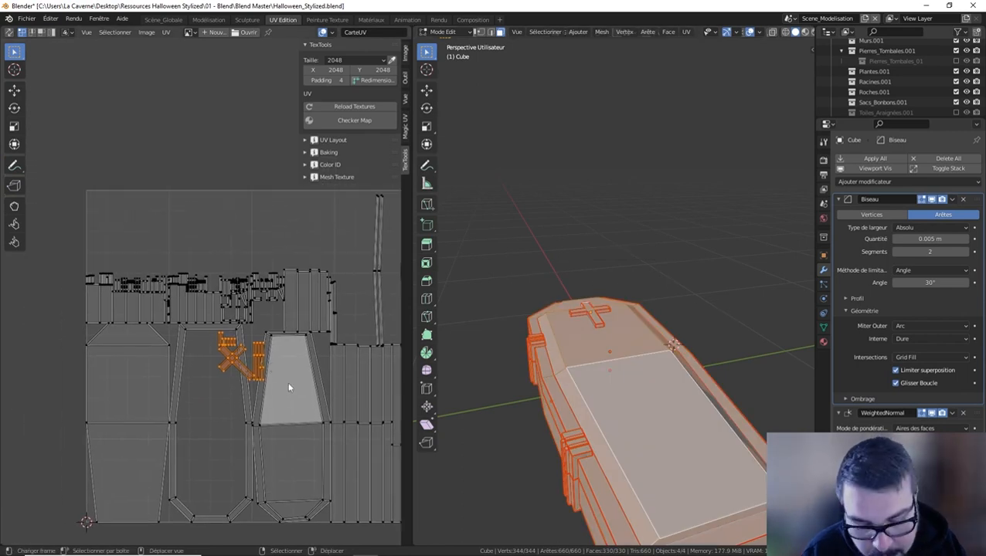
Move the cross's islands into the UV tile's empty top-left corner and enlarge them by about 1.483 and 1.124 to fill it
key("g")
left_click(217, 268)
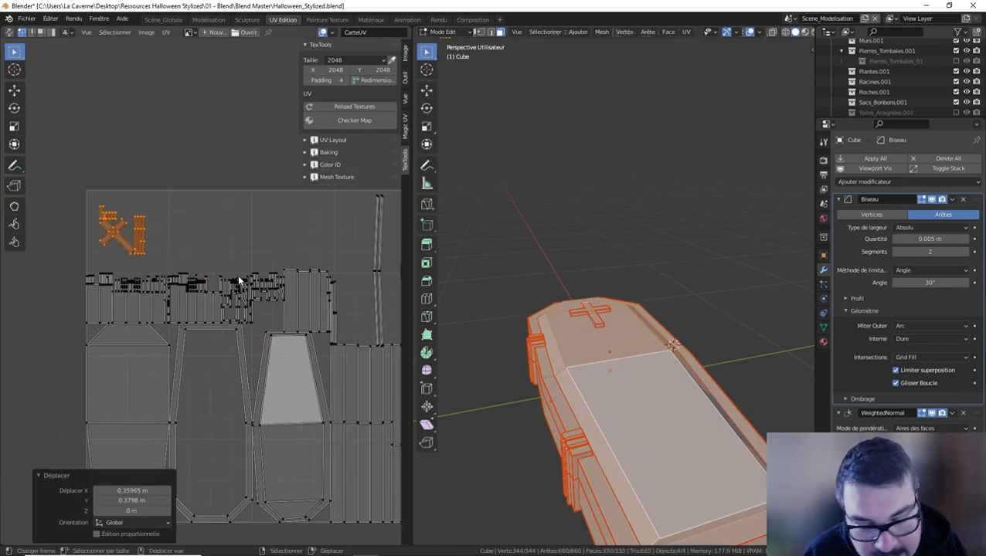
key("s")
left_click(301, 289)
key("s")
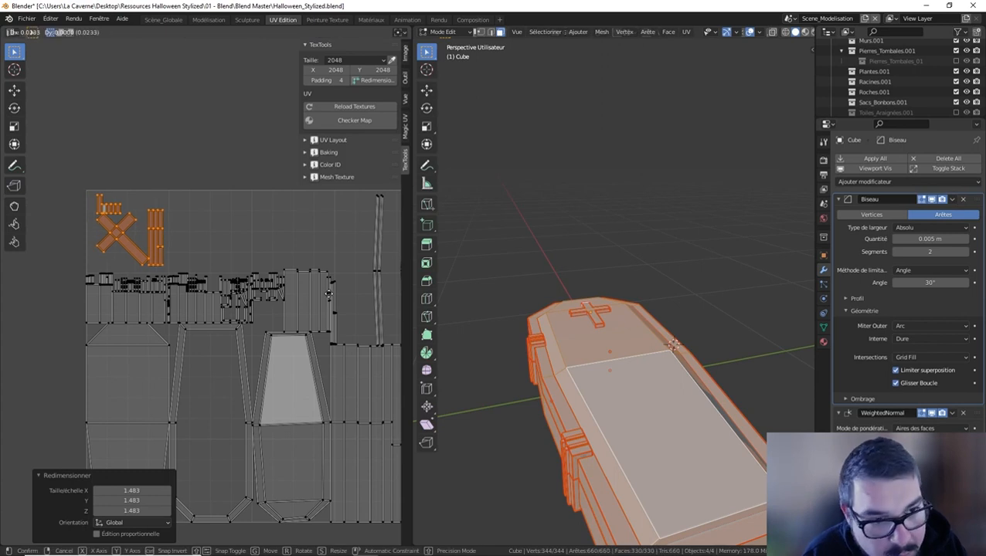
left_click(355, 304)
key("g")
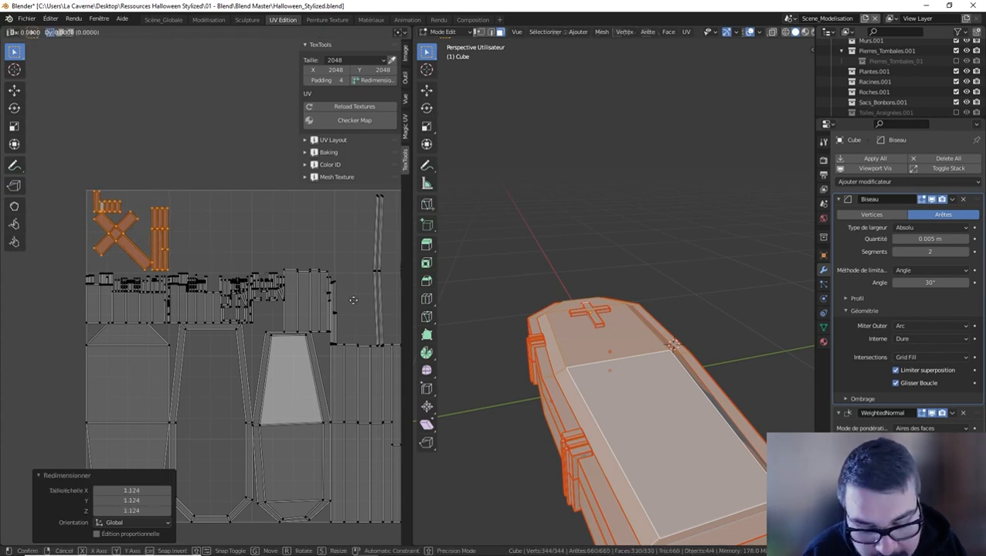
left_click(314, 310)
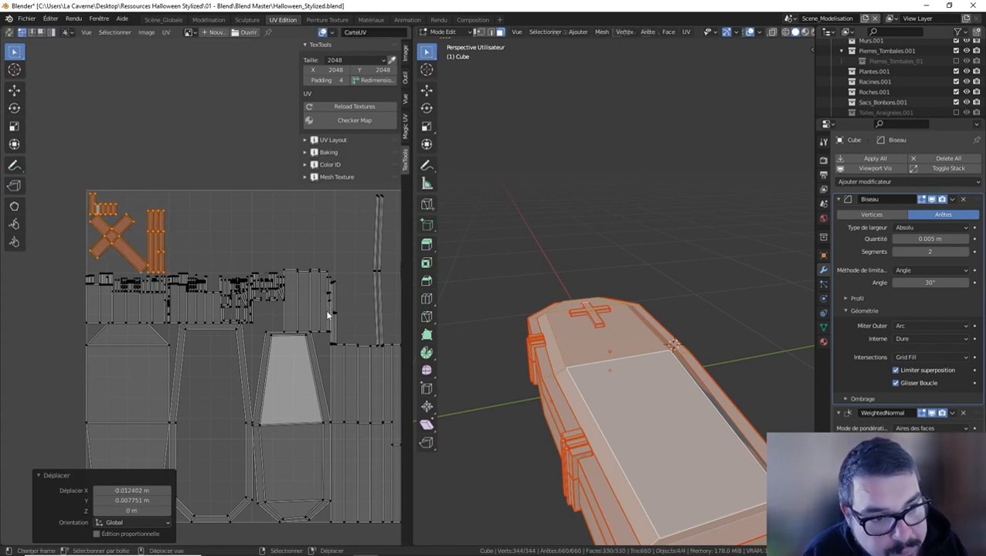
Move the thin bent strip islands from the UV tile's upper area into the hollow of the coffin-shaped frame island
middle_click_drag(327, 311, 269, 309)
key("alt+a")
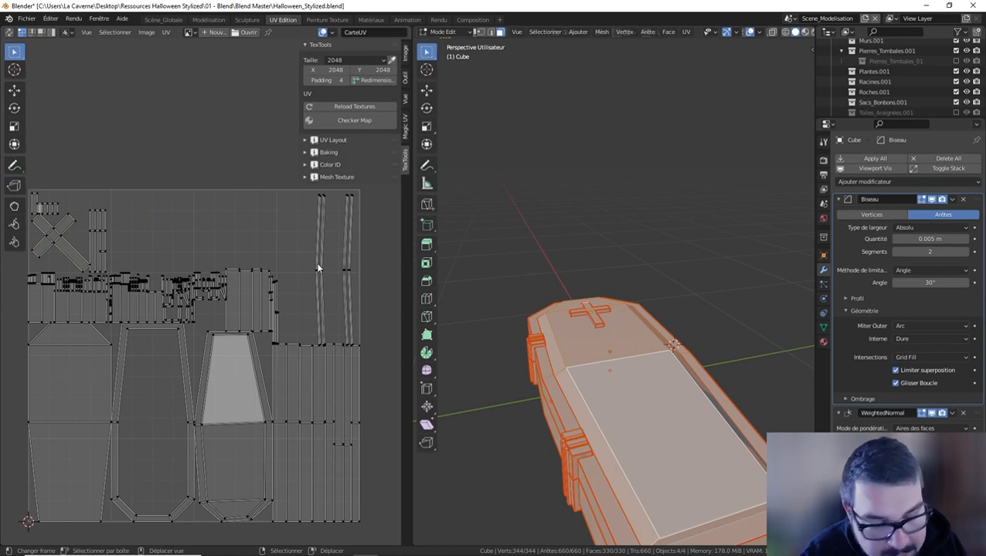
key("l")
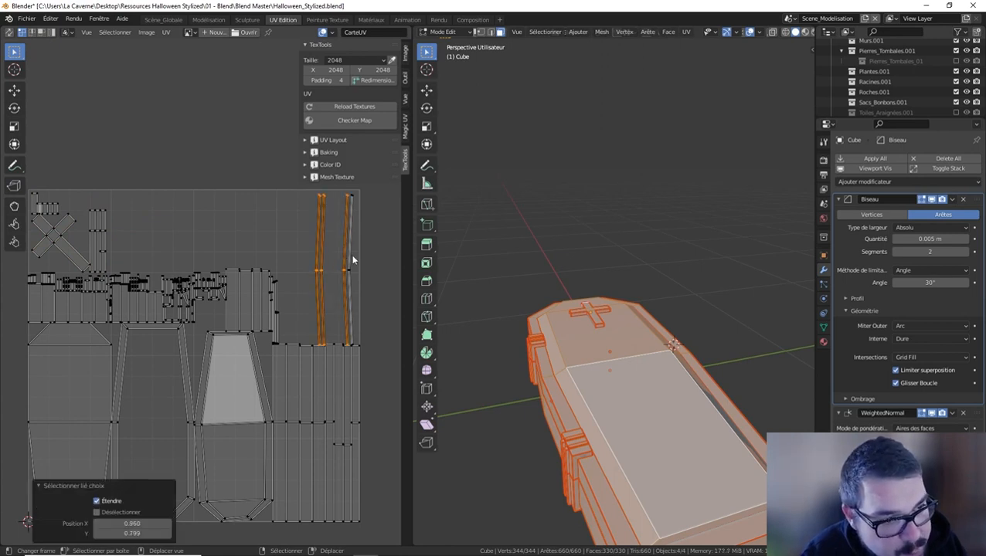
key("l")
key("g")
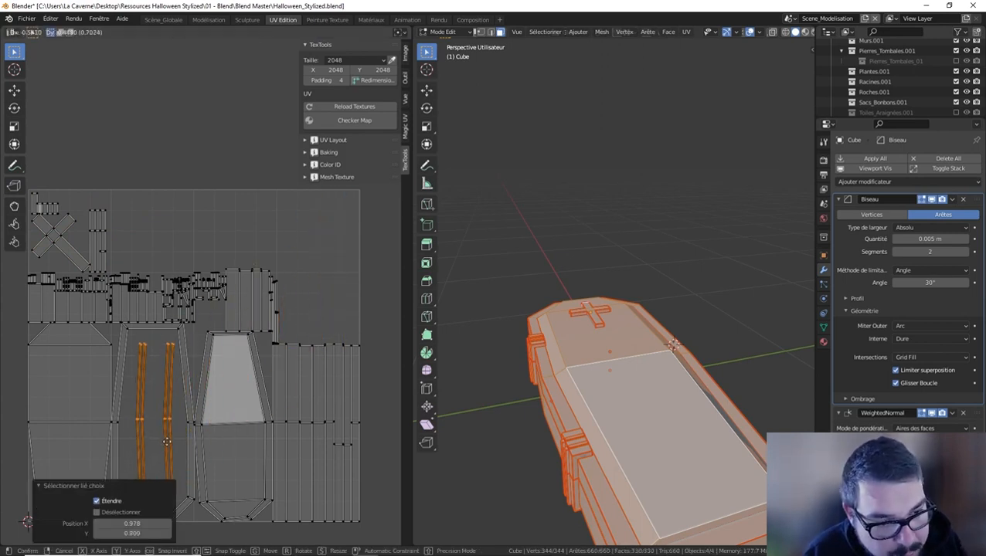
left_click(164, 447)
middle_click_drag(186, 438, 229, 372)
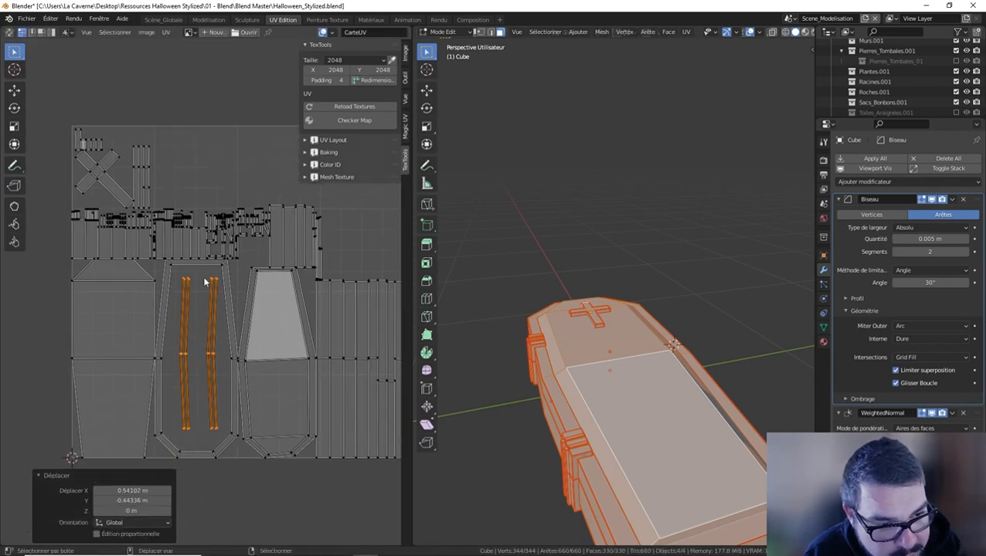
key("g")
left_click(234, 387)
middle_click_drag(290, 346, 268, 388)
left_click(288, 318)
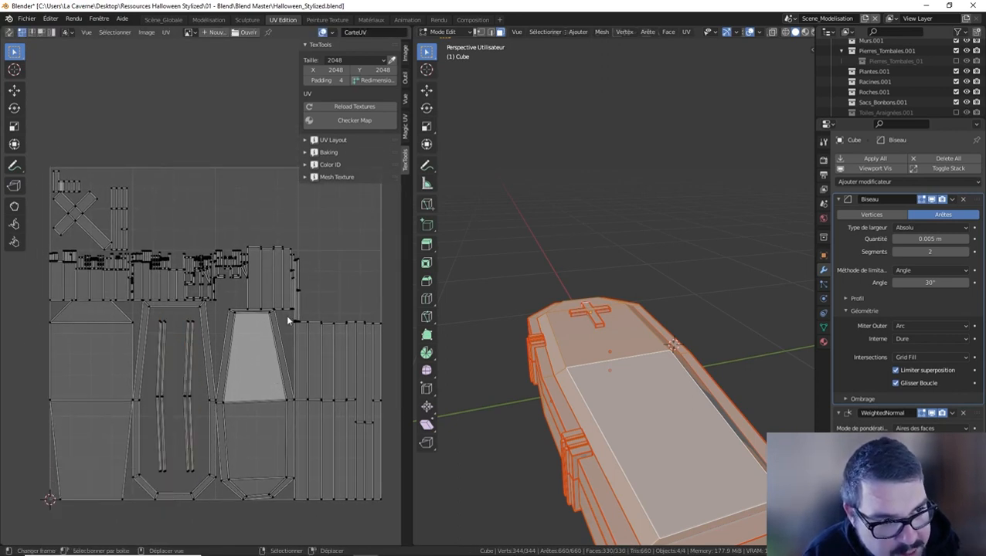
middle_click_drag(287, 318, 279, 332)
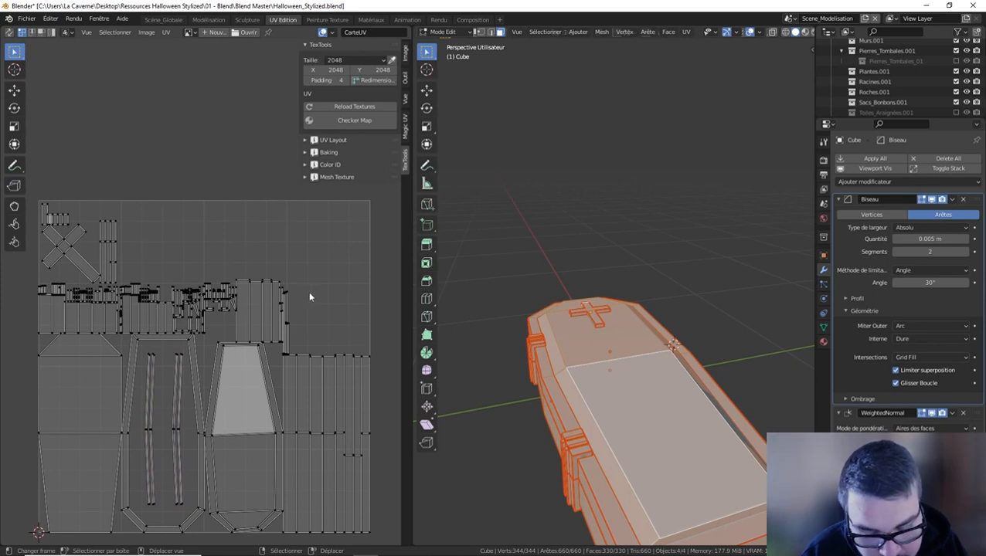
key("c")
mouse_move(308, 289)
left_mouse_down()
mouse_move(213, 286)
mouse_move(198, 310)
mouse_move(161, 307)
left_mouse_up()
right_click(165, 303)
key("alt+a")
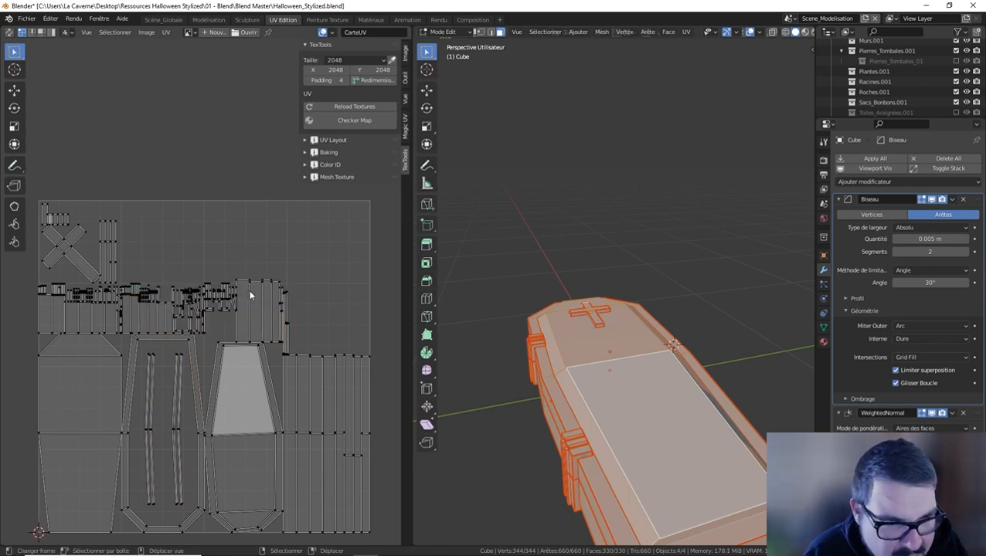
Put only the coffin's hinges into Edit Mode and select all of their UV islands
middle_click_drag(595, 402, 617, 413)
key("Tab")
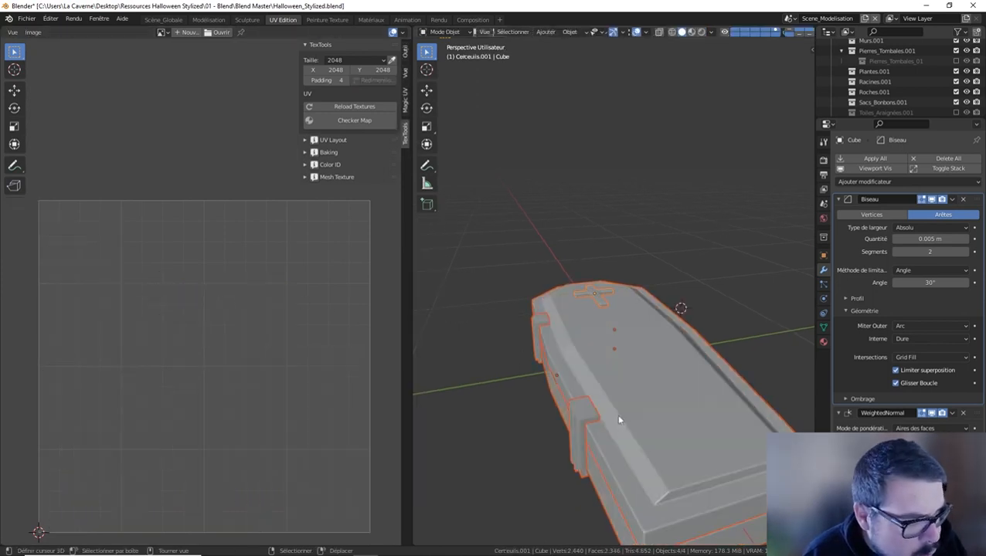
left_click(579, 421)
key("Tab")
key("a")
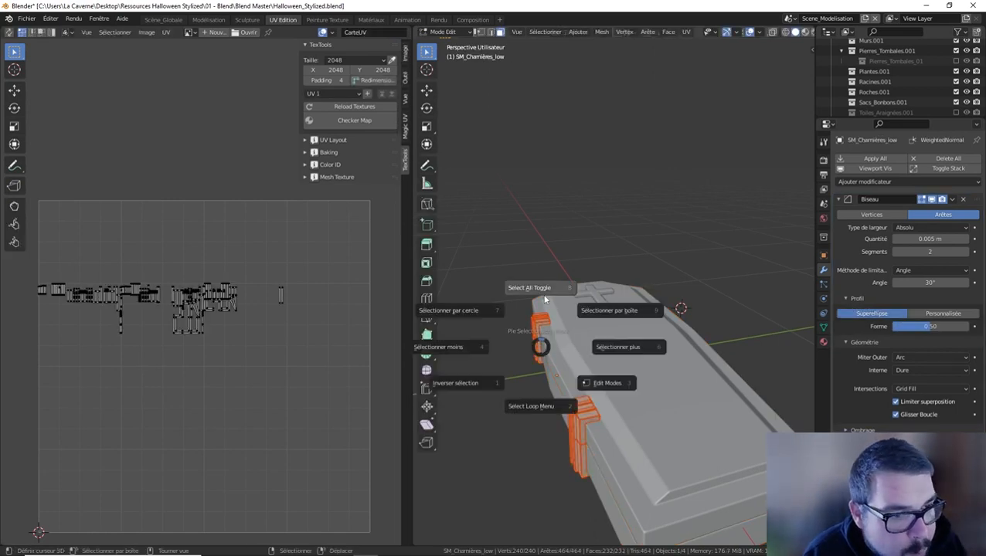
left_click(316, 292)
key("a")
key("a")
key("a")
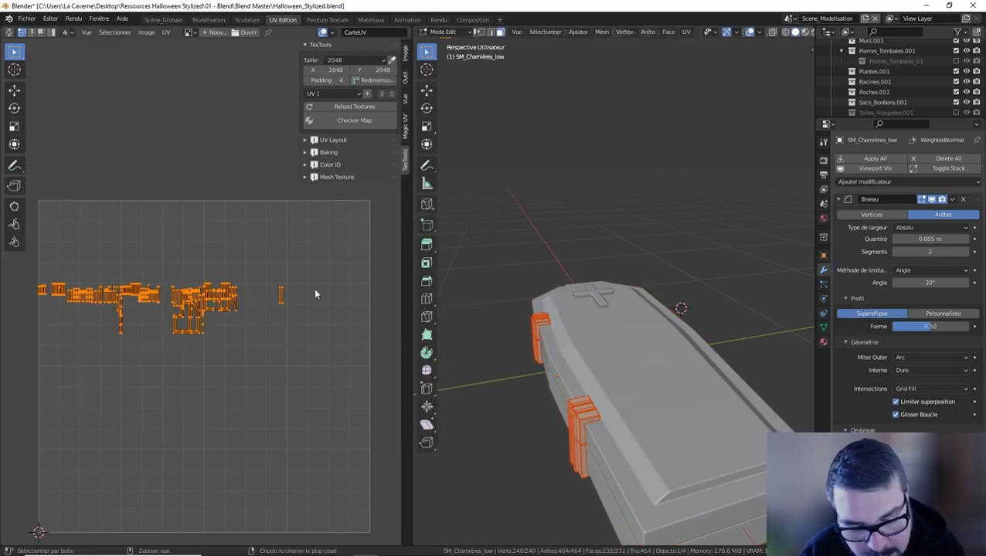
Pack the hinge UV islands and collapse the two large triangular islands to zero size
key("ctrl+p")
key("a")
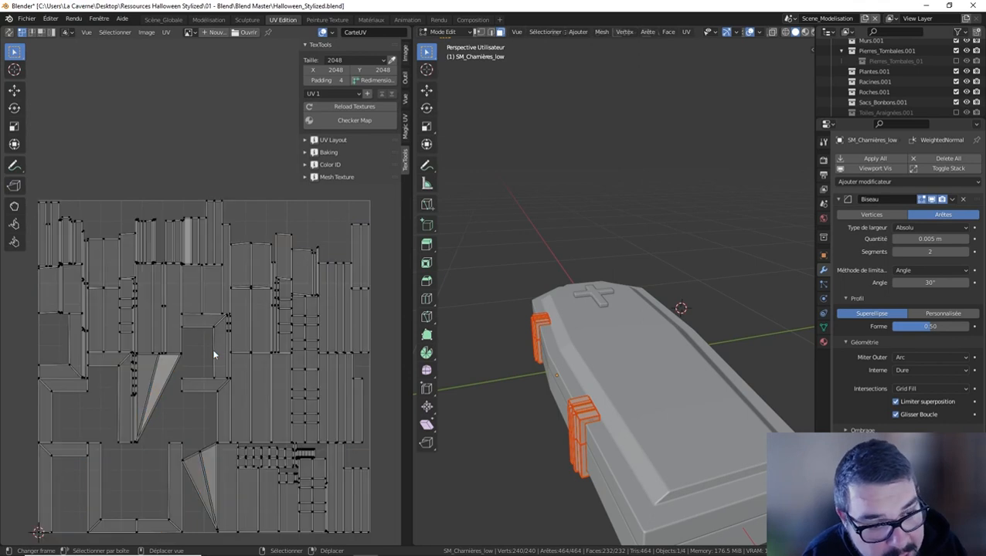
key("l")
key("l")
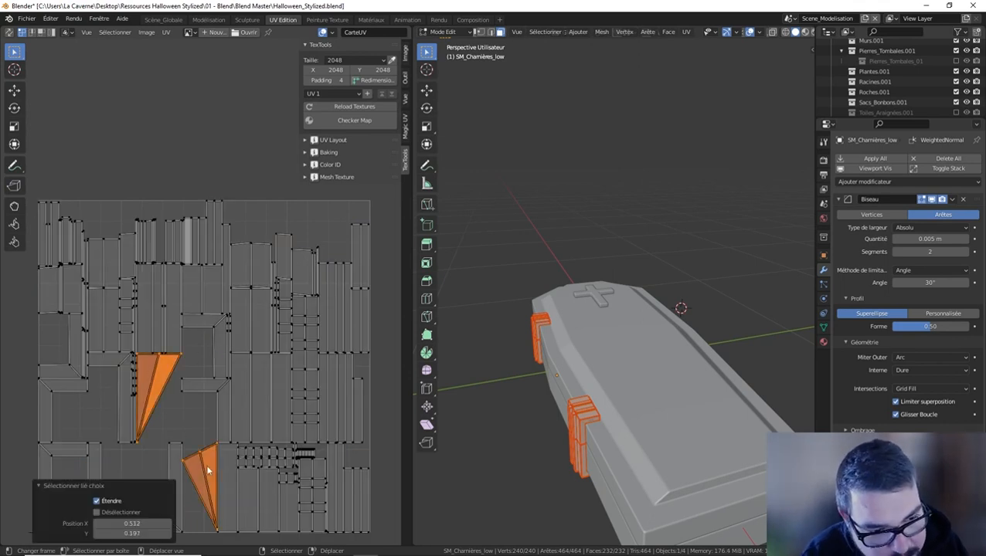
key("a")
key("a")
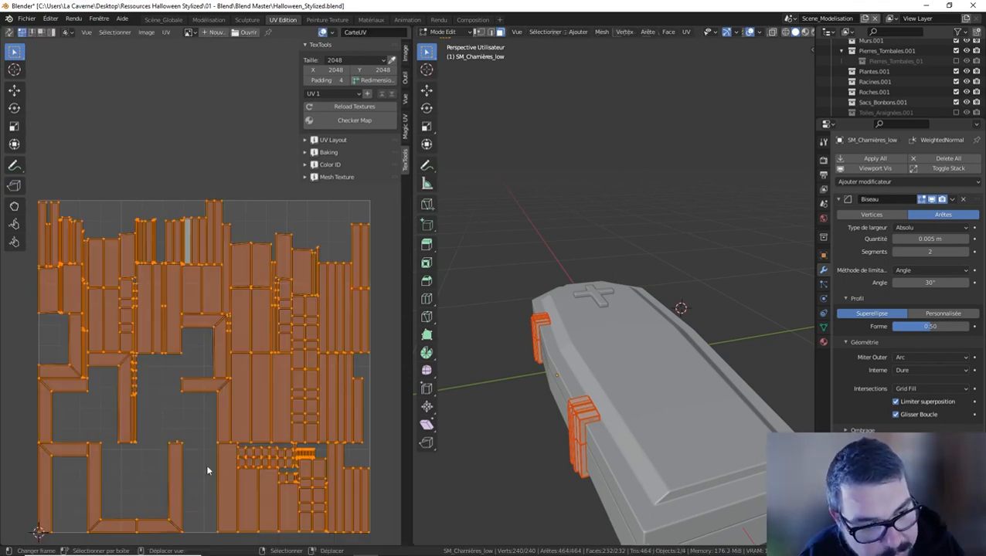
Average and repack the hinge islands, and scale the long narrow triangular island to 0
key("ctrl+a")
key("ctrl+p")
key("a")
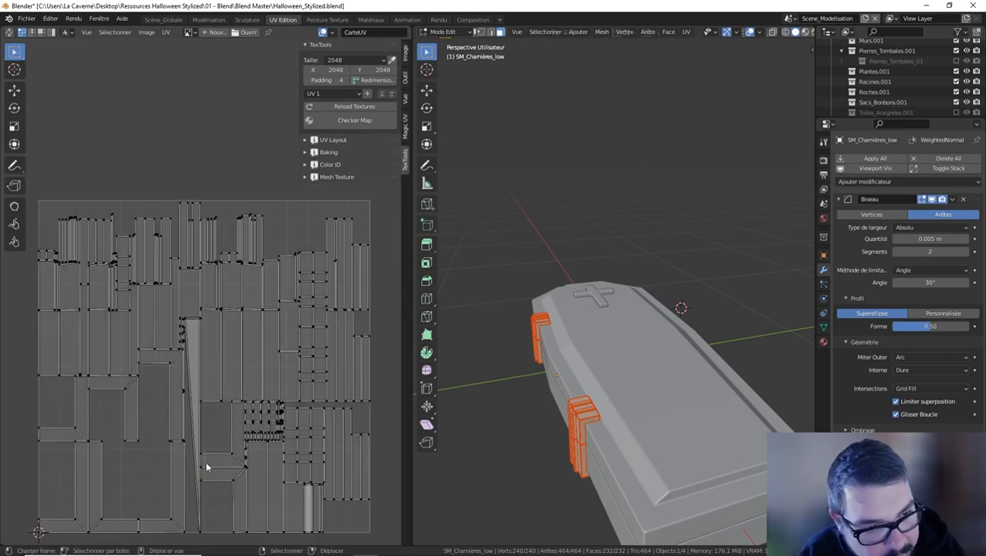
key("l")
key("s")
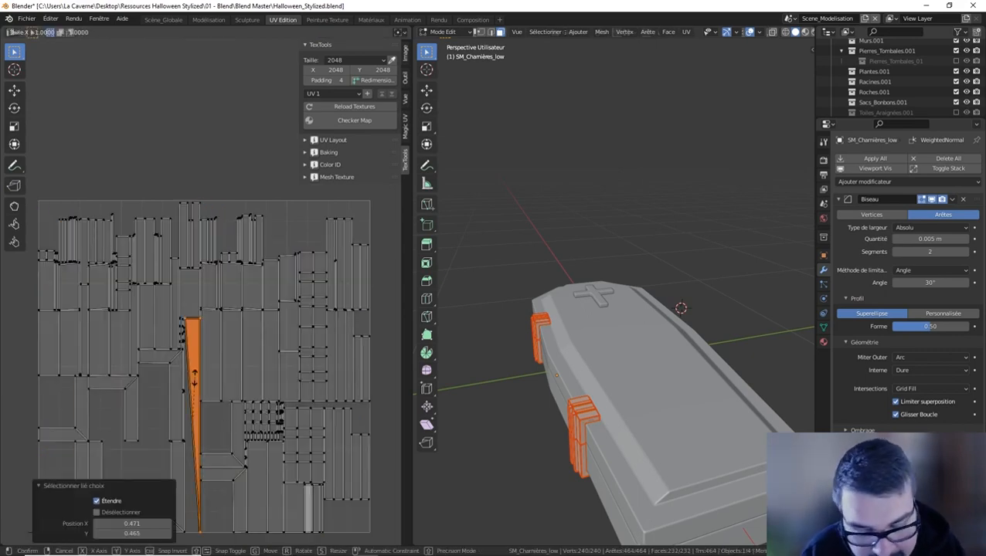
key("0")
key("Return")
Average the scale of all hinge islands and repack them with rotation and a 0.001 margin
key("a")
key("ctrl+a")
key("ctrl+p")
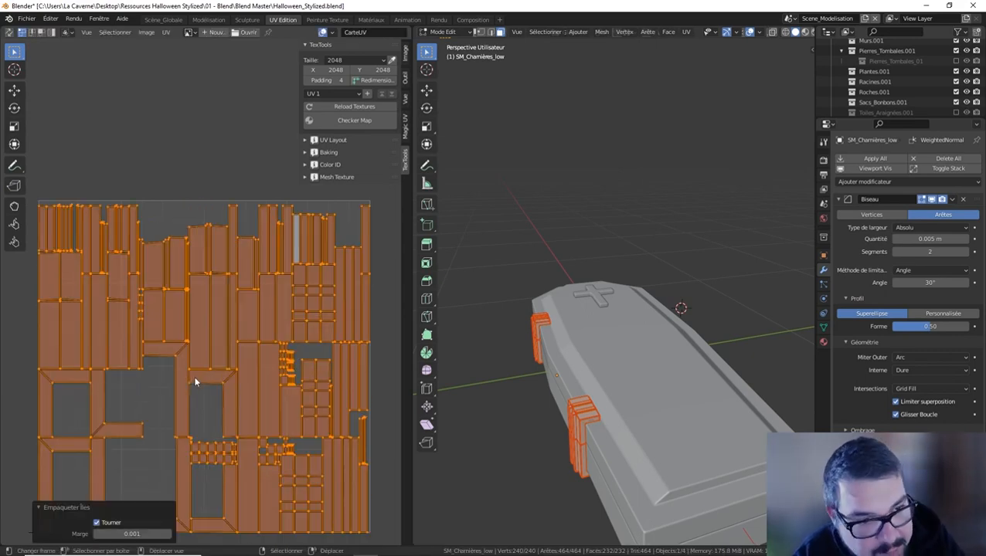
Leave the hinges' Edit Mode, select all four coffin parts and edit them together
key("Tab")
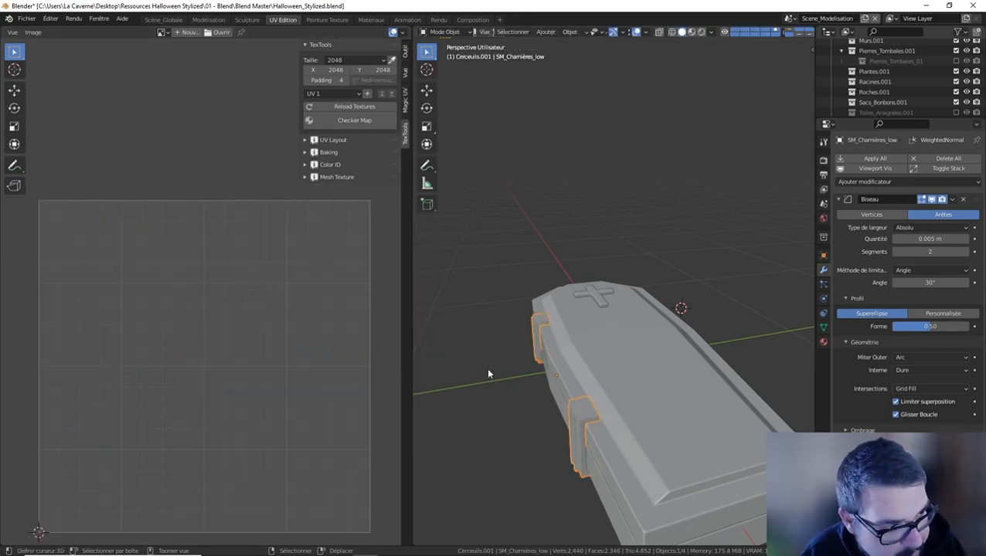
key("a")
key("a")
key("Tab")
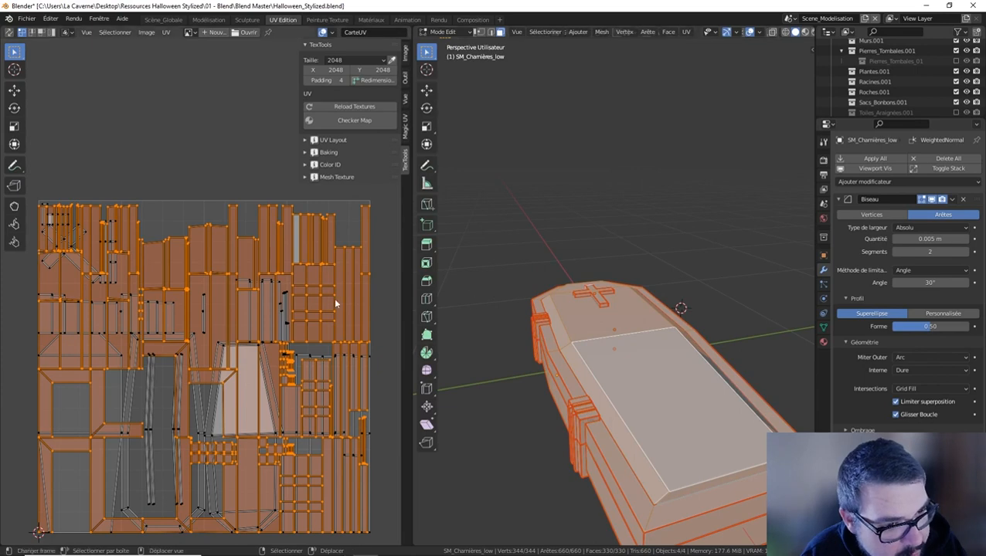
Scale the hinge islands by about 0.354 and 0.764 and place them beside the cross islands at the UV tile's upper edge
key("s")
left_click(257, 367)
key("g")
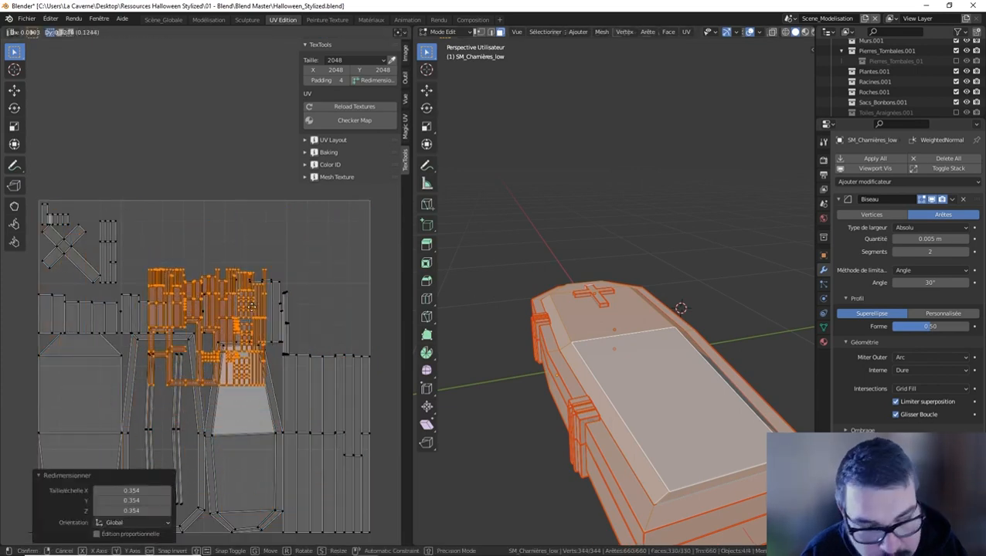
left_click(232, 261)
key("s")
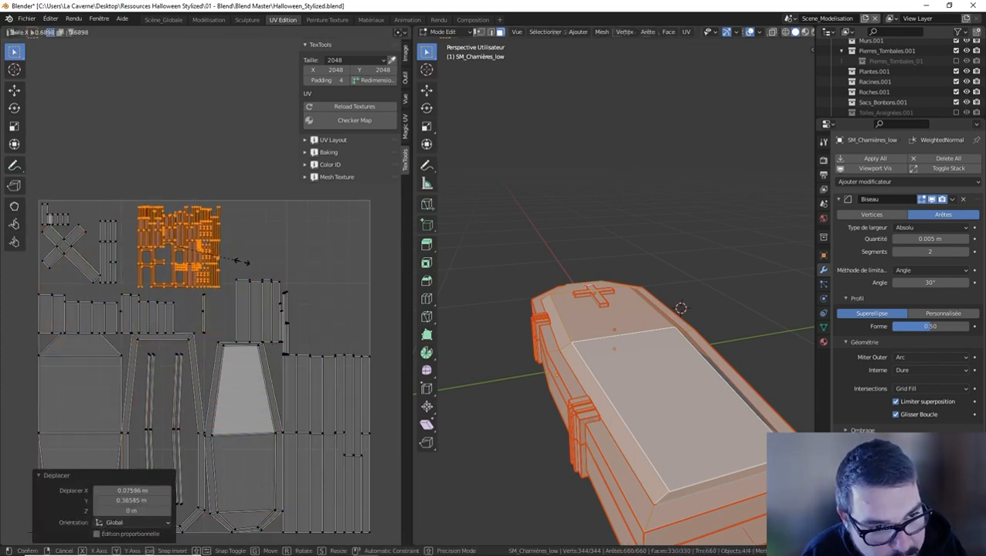
left_click(248, 265)
key("g")
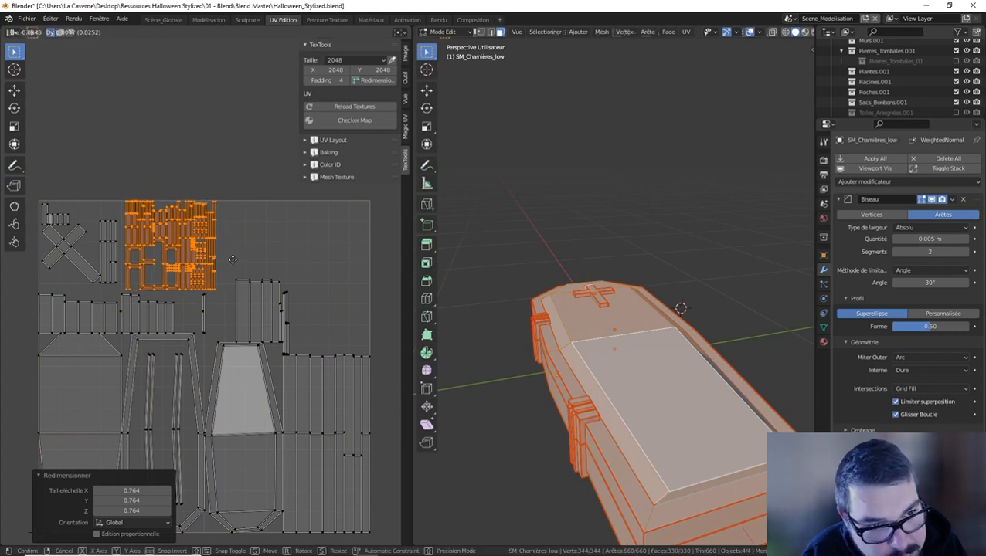
left_click(229, 258)
scroll(256, 266, "down", 1)
left_click(274, 269)
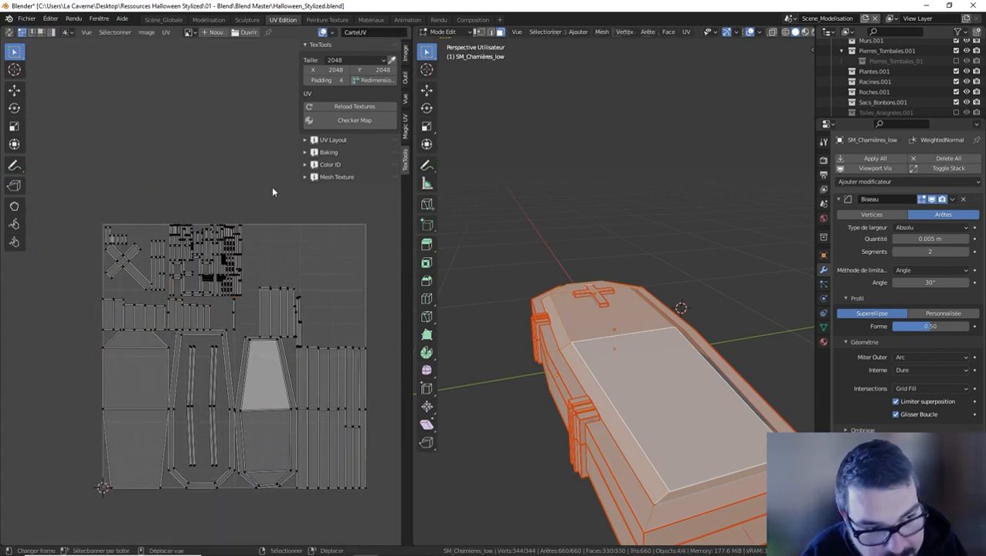
Select the hinge and cross islands together and move them out of the UV tile, above its upper edge
key("b")
left_click_drag(272, 187, 241, 213)
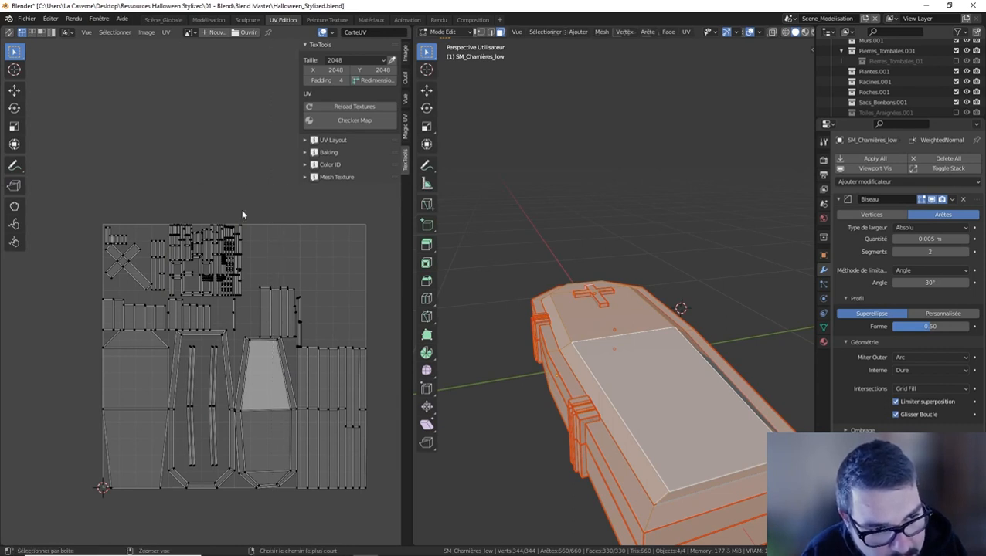
key("l")
key("c")
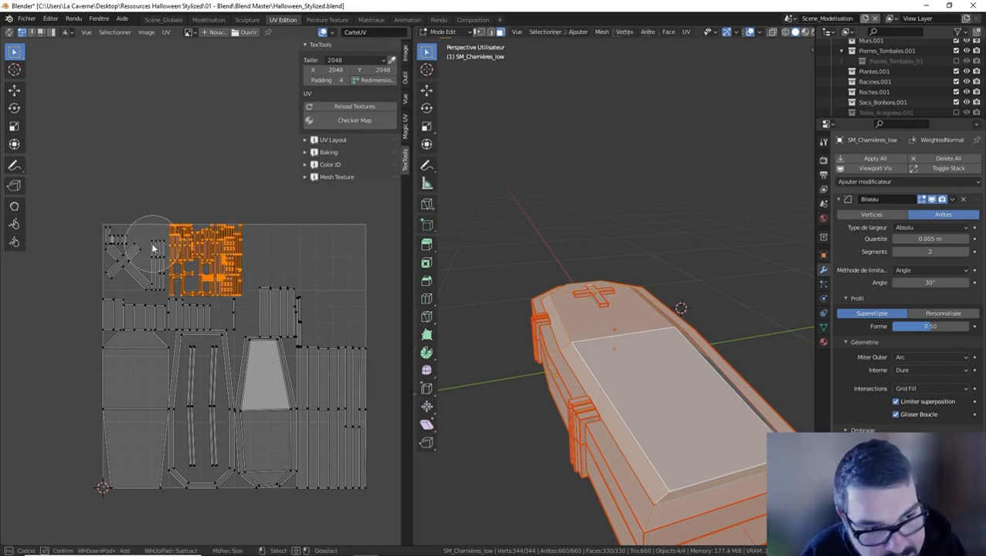
mouse_move(143, 246)
left_mouse_down()
mouse_move(125, 253)
mouse_move(152, 269)
left_mouse_up()
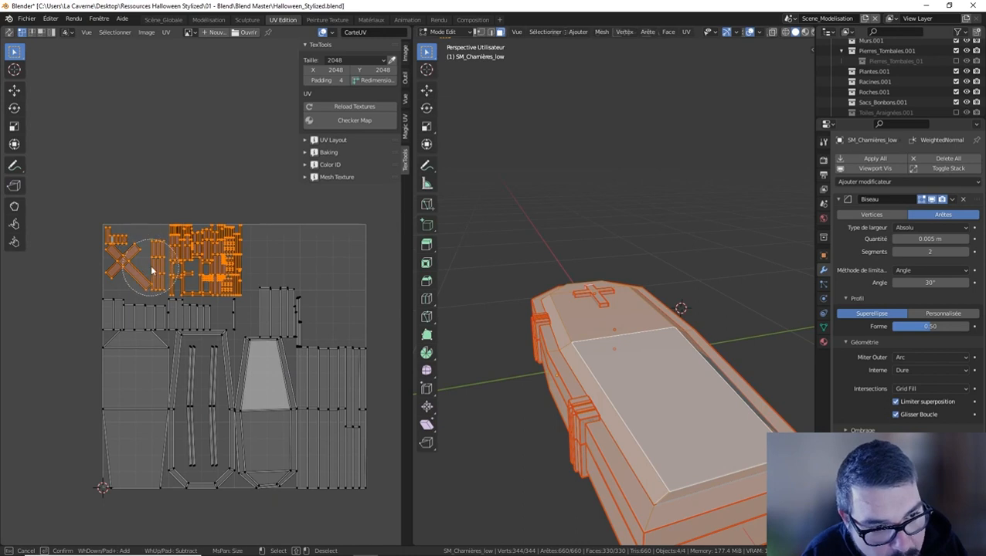
right_click(152, 269)
key("g")
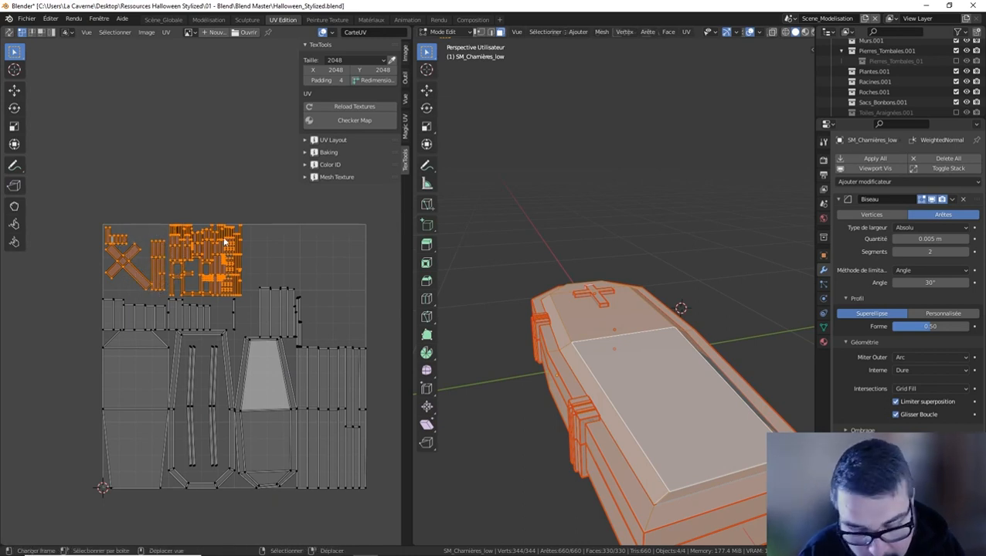
left_click(215, 138)
key("alt+a")
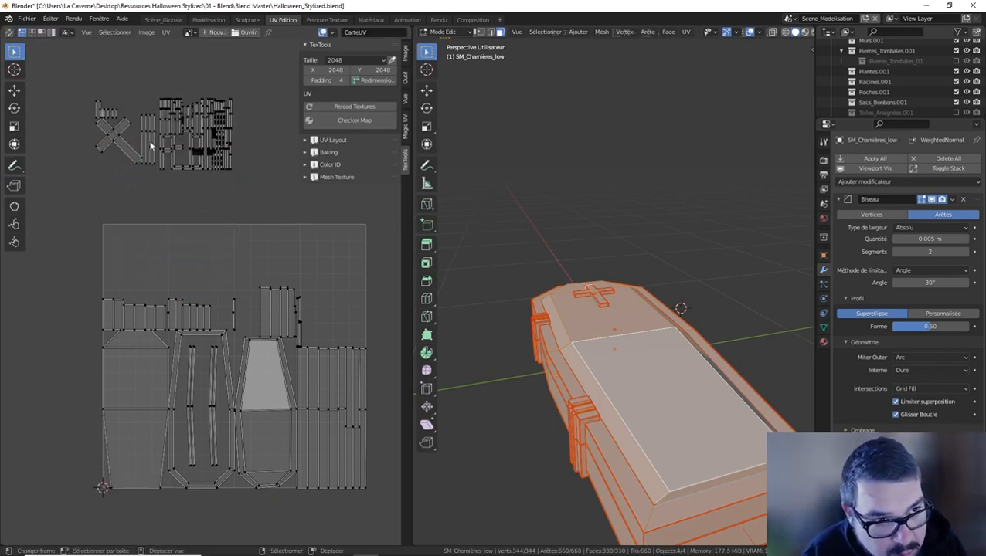
Select the lid and base islands left in the UV tile, average their scale and pack them with rotation and a 0.001 margin
scroll(244, 236, "down", 1)
key("b")
left_click_drag(377, 232, 100, 489)
key("ctrl+a")
key("ctrl+p")
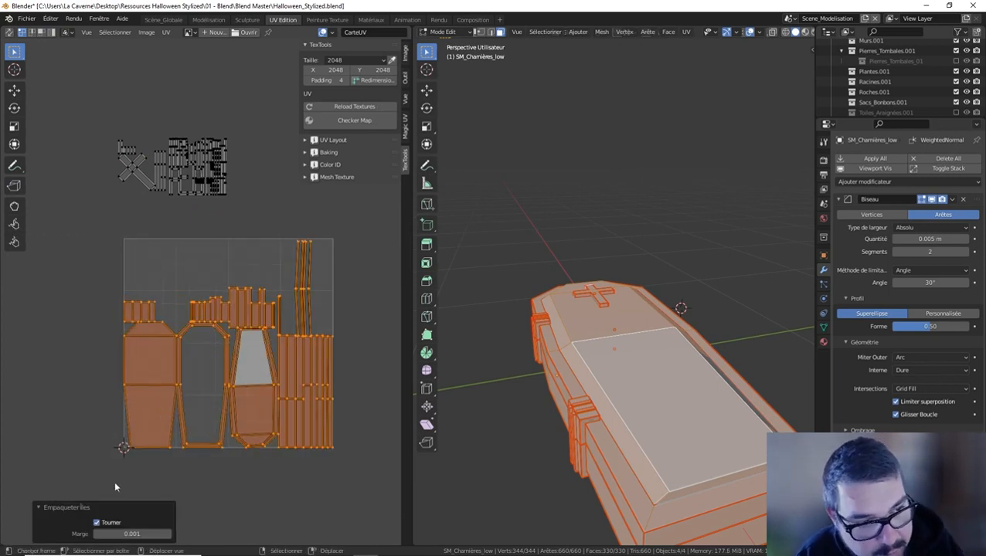
Move the four thin bent strip islands from above the long planks into the hollow of the coffin-shaped frame island
key("alt+a")
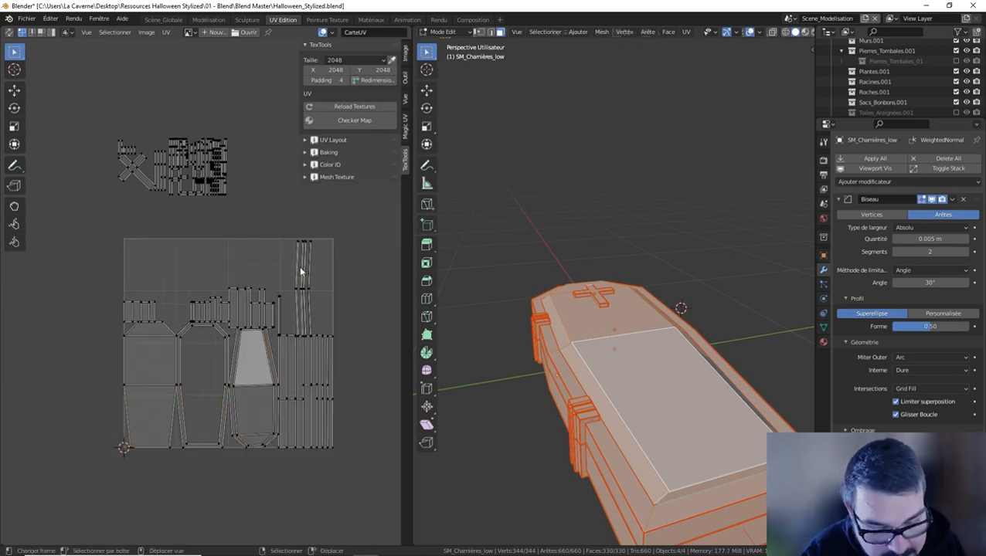
key("l")
key("l")
key("l")
key("l")
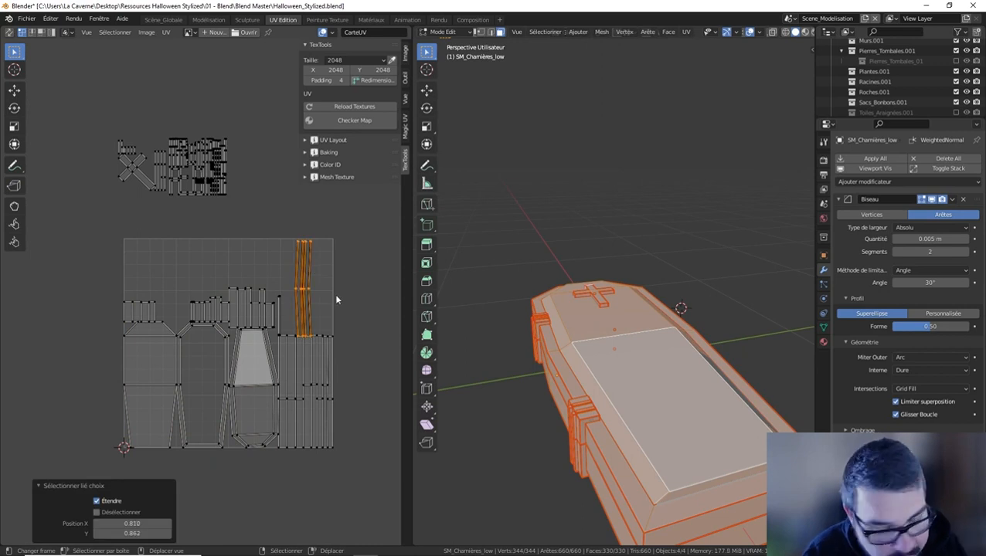
key("g")
left_click(236, 397)
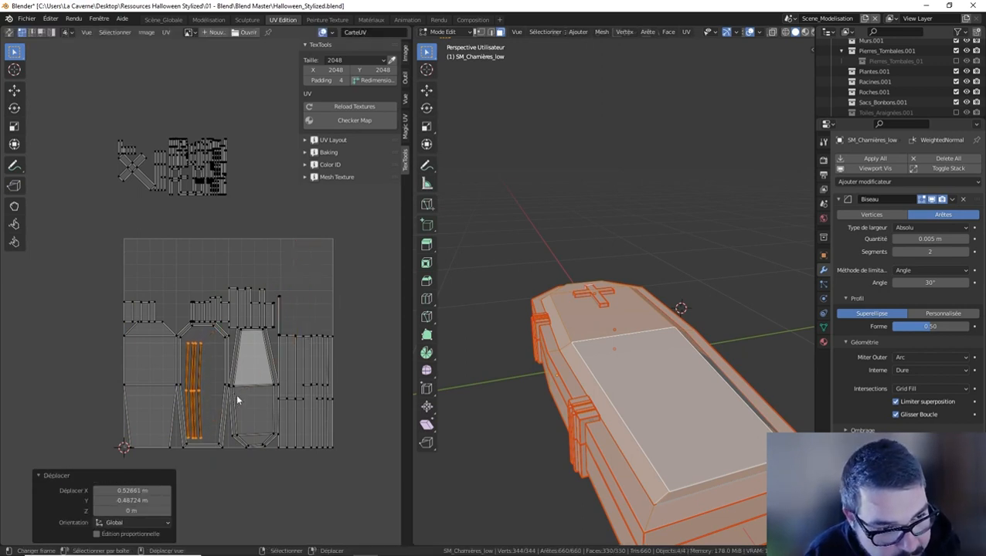
left_click(247, 376)
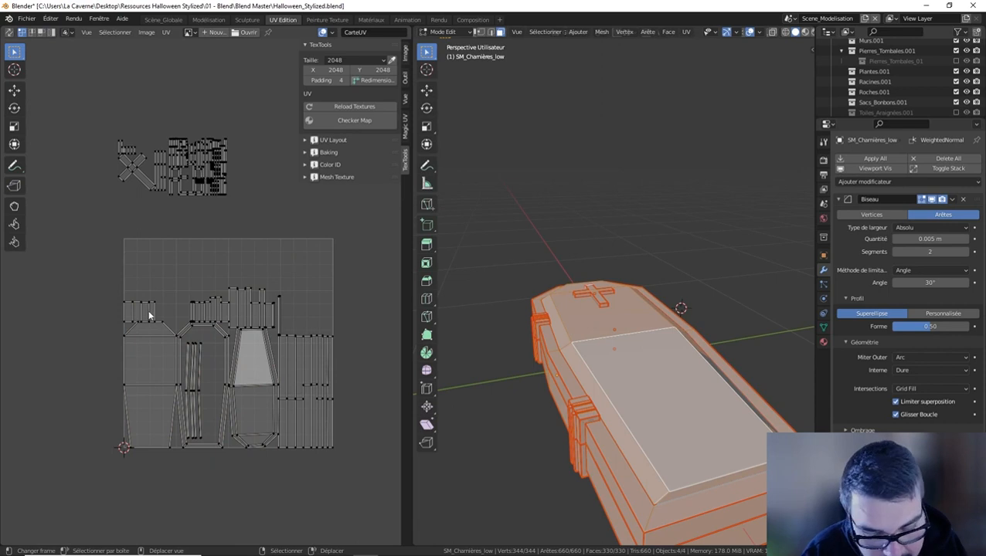
Move the group of short rectangular islands at the tile's left edge into the frame island's hollow, beside the thin strips
key("l")
key("l")
key("l")
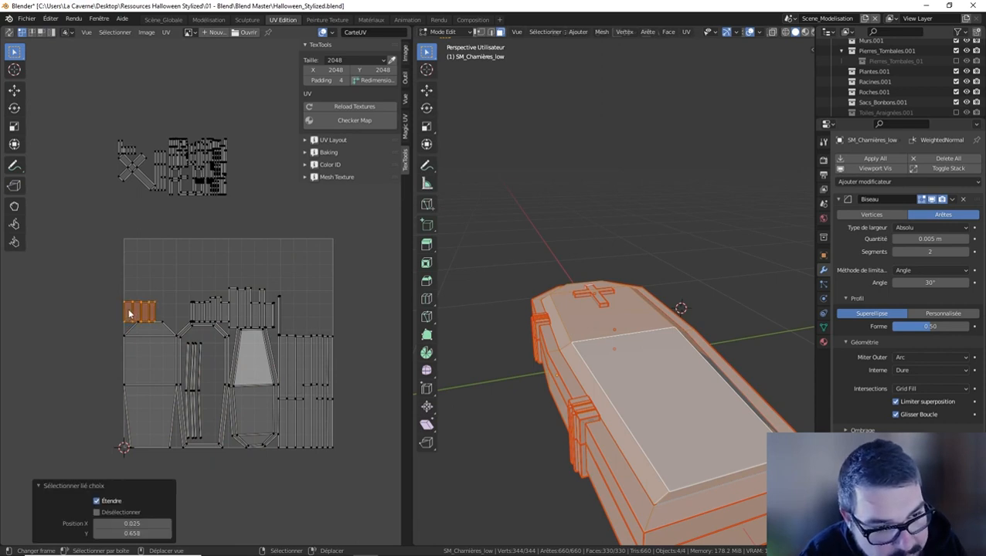
scroll(130, 313, "up", 2)
key("g")
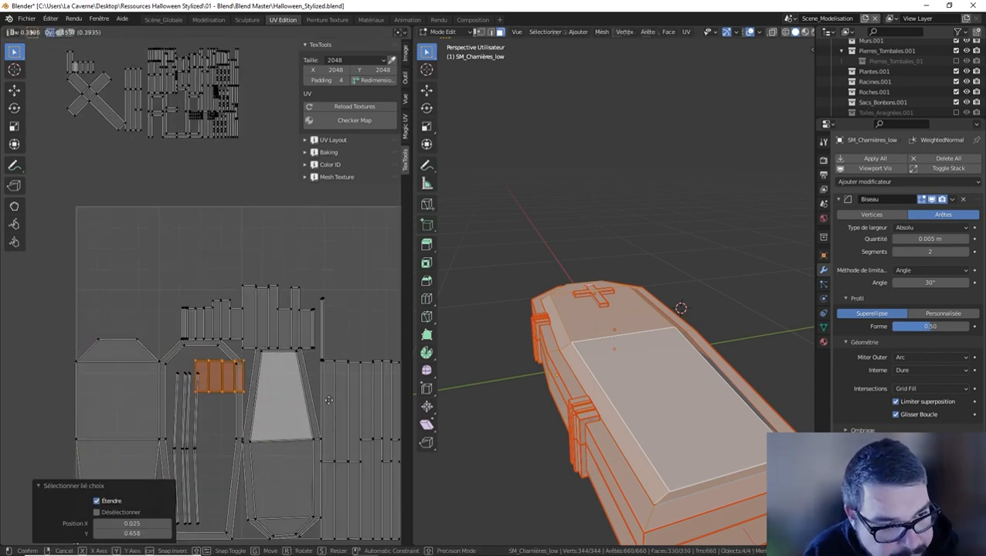
left_click(332, 399)
scroll(251, 371, "up", 2)
middle_click_drag(248, 369, 285, 378)
left_click(285, 376)
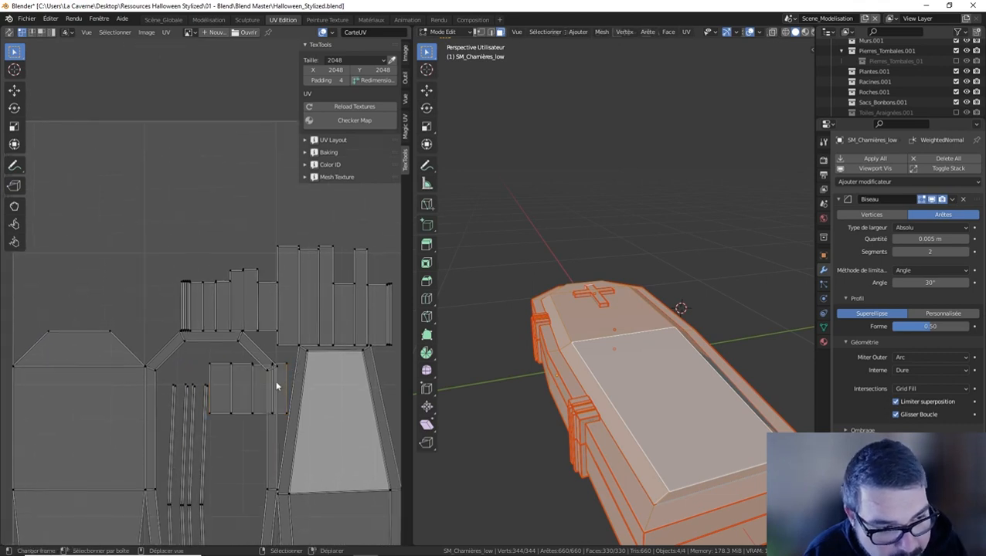
Move the two short rectangular islands overlapping the frame island's inner edge down into its hollow, placing them side by side below the others
key("l")
key("g")
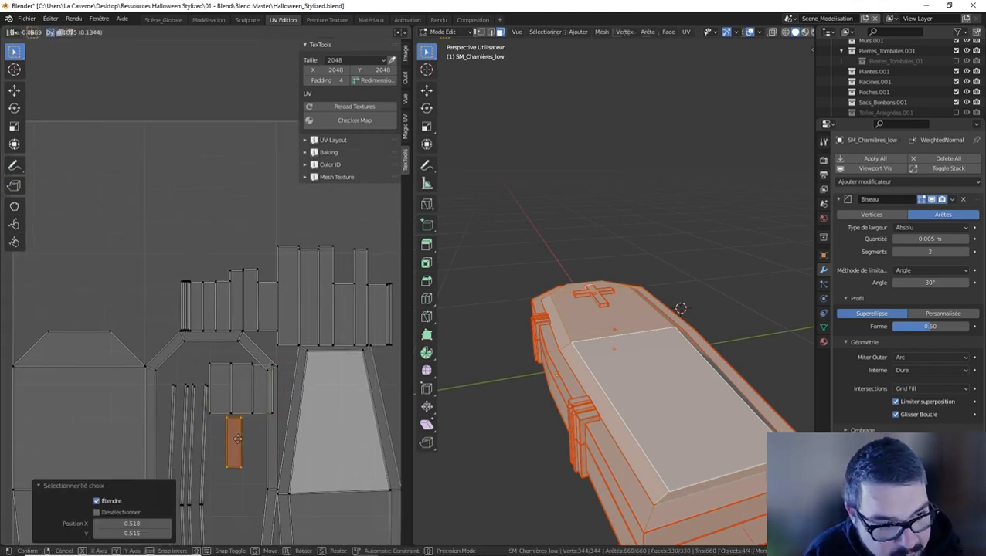
left_click(220, 445)
left_click(269, 402)
key("l")
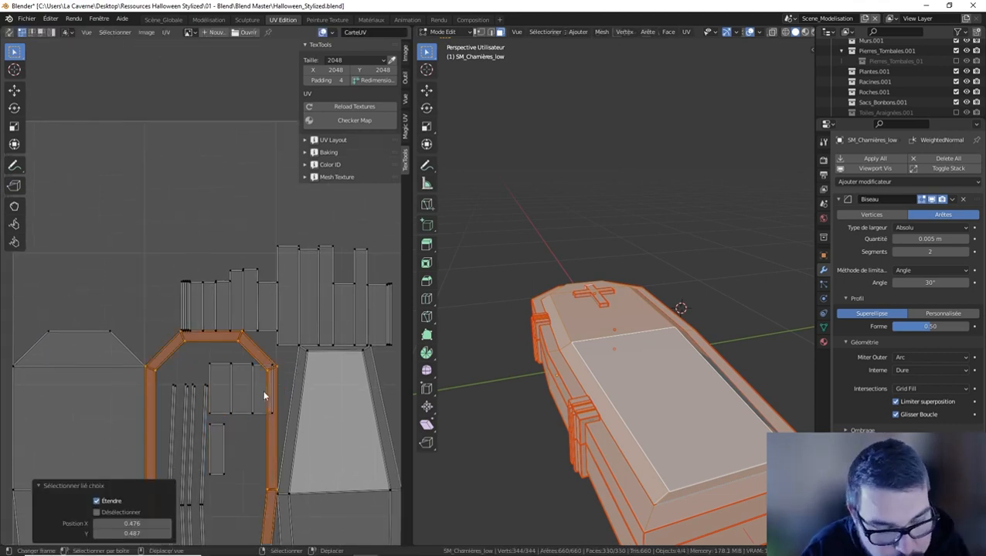
left_click(259, 395)
key("l")
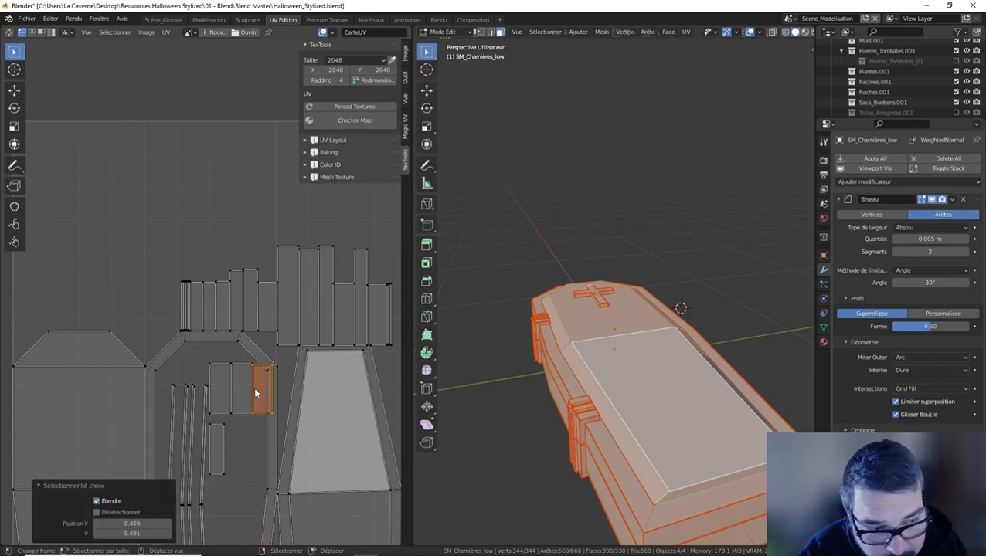
key("g")
left_click(234, 455)
middle_click_drag(234, 456, 255, 372)
scroll(249, 401, "up", 2)
left_click(251, 402)
scroll(252, 404, "down", 2)
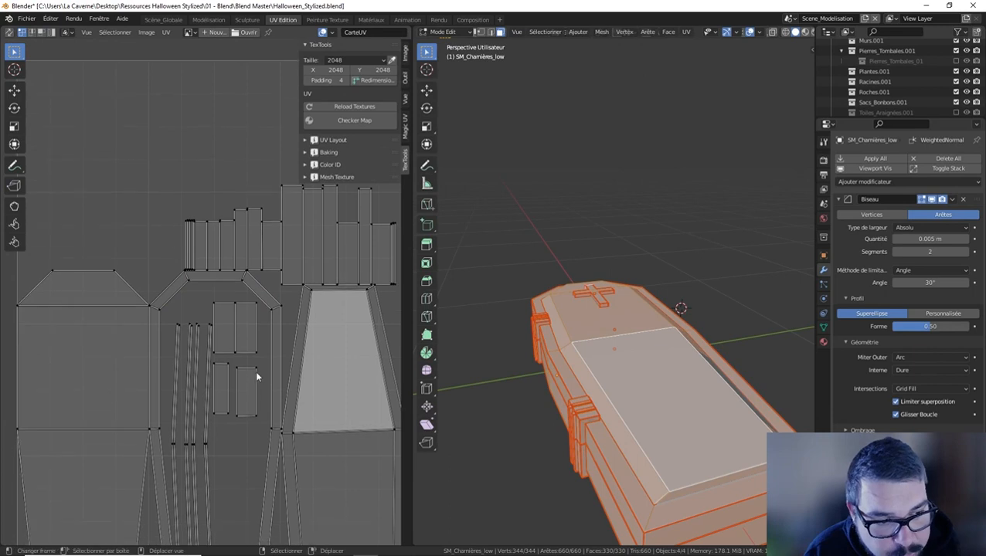
Move two adjacent short rectangular islands from the row above the frame island into its hollow, below the rectangles placed there
middle_click_drag(274, 339, 267, 358)
scroll(221, 280, "down", 1)
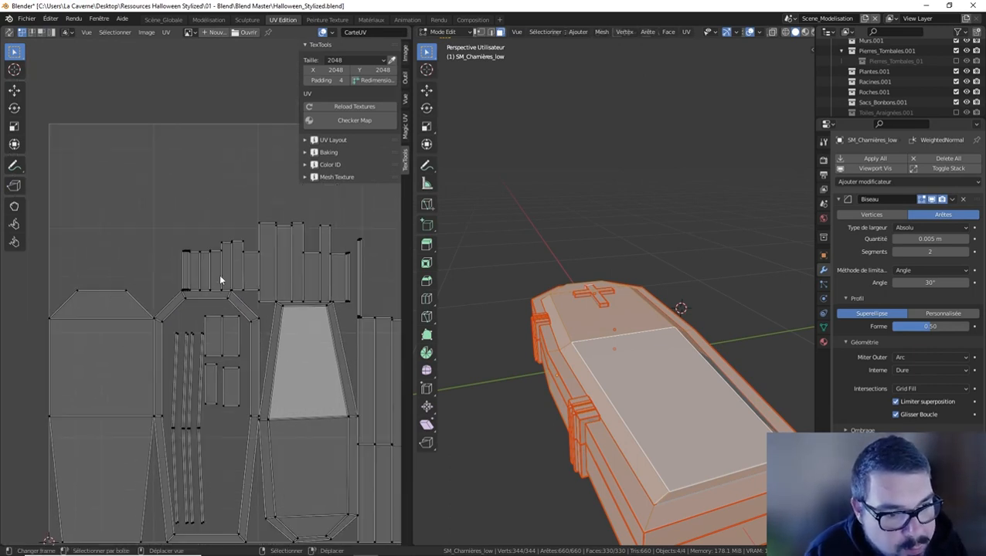
key("l")
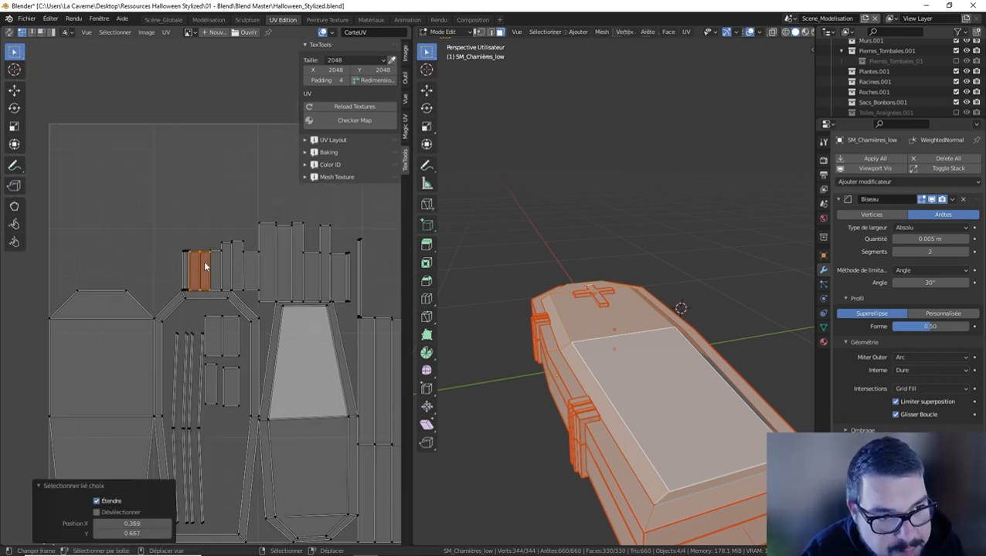
key("g")
left_click(224, 448)
key("alt+a")
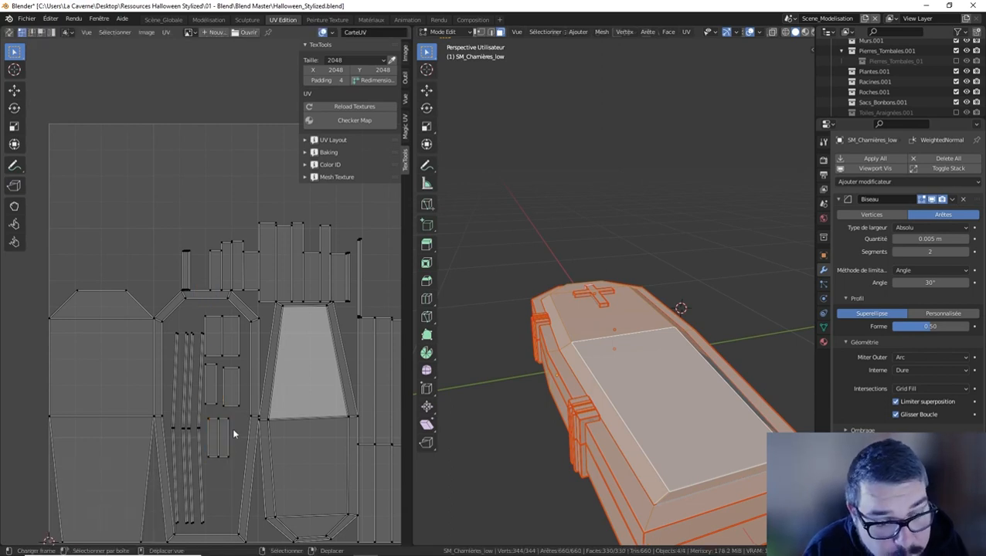
Move the narrow strip islands left above the frame into its hollow, placing them beside the short rectangles along the inner edge
key("l")
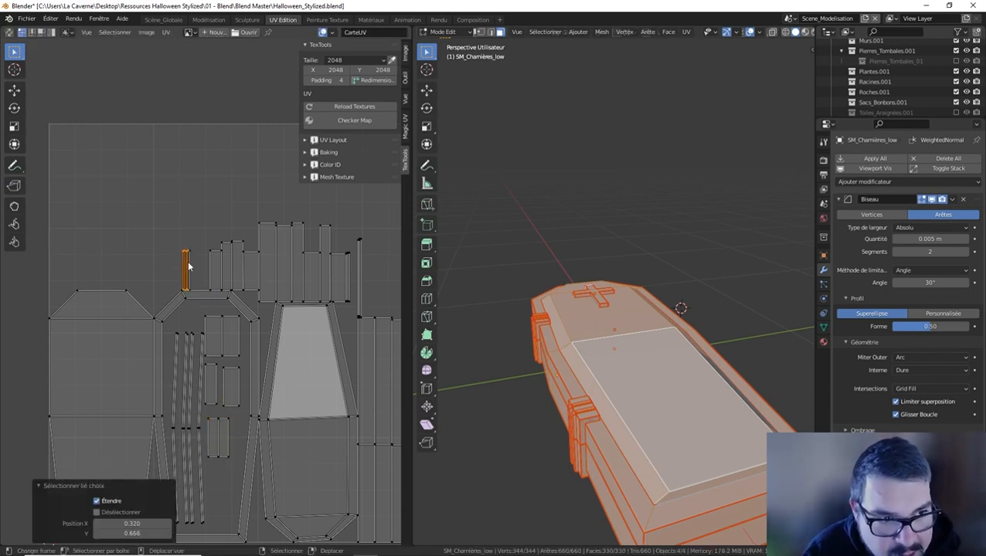
key("g")
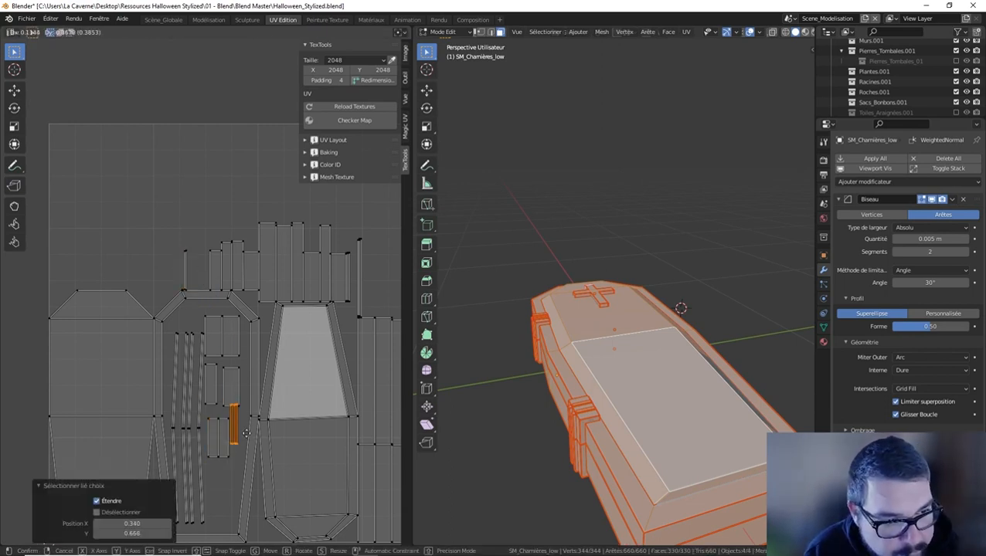
left_click(247, 440)
key("alt+a")
key("l")
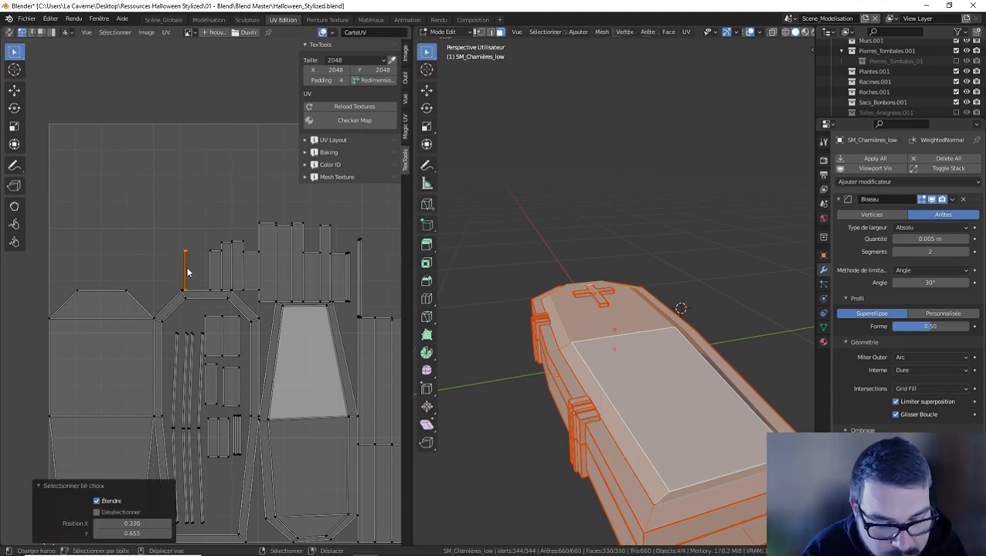
key("g")
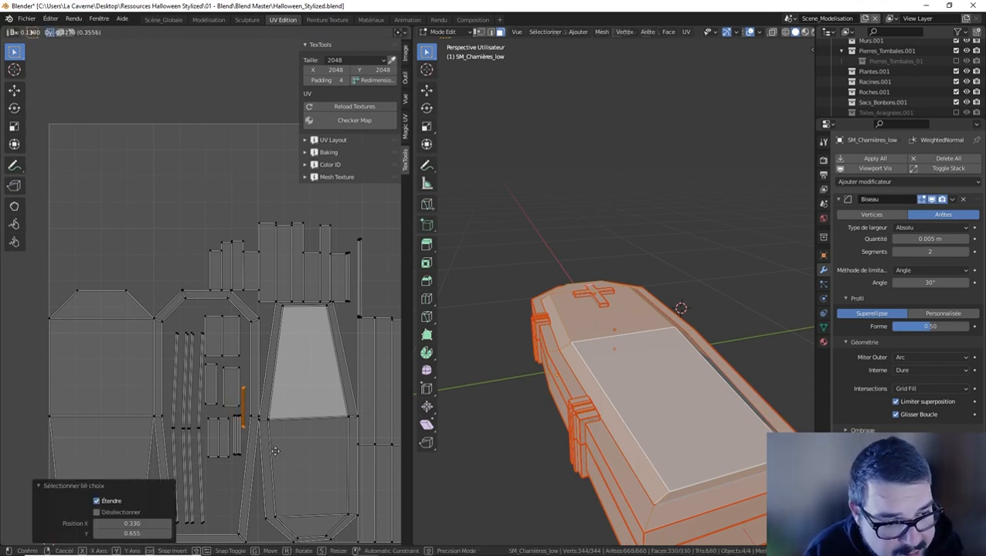
left_click(276, 452)
key("alt+a")
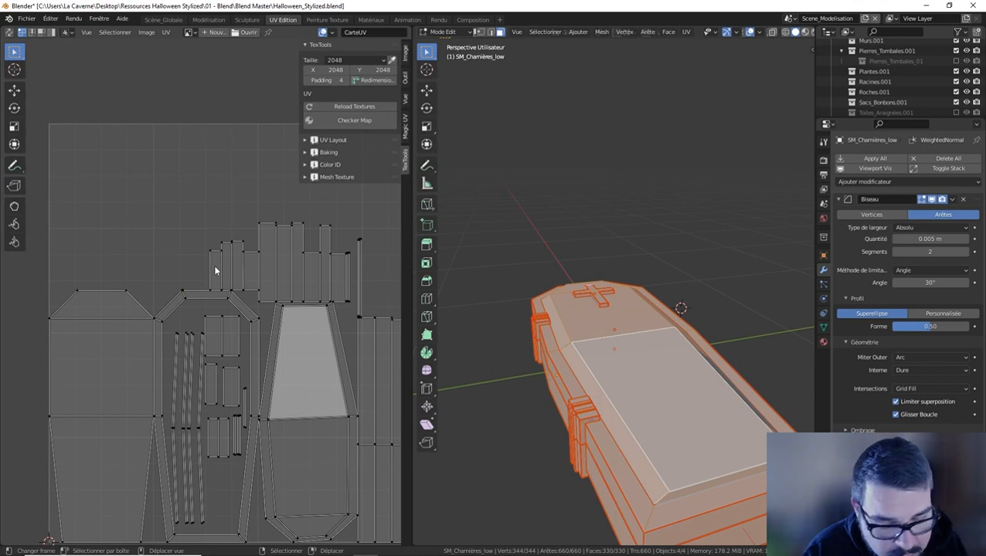
Move two more short rectangular islands from above the frame into the lower end of its hollow and set them side by side
key("l")
key("l")
key("g")
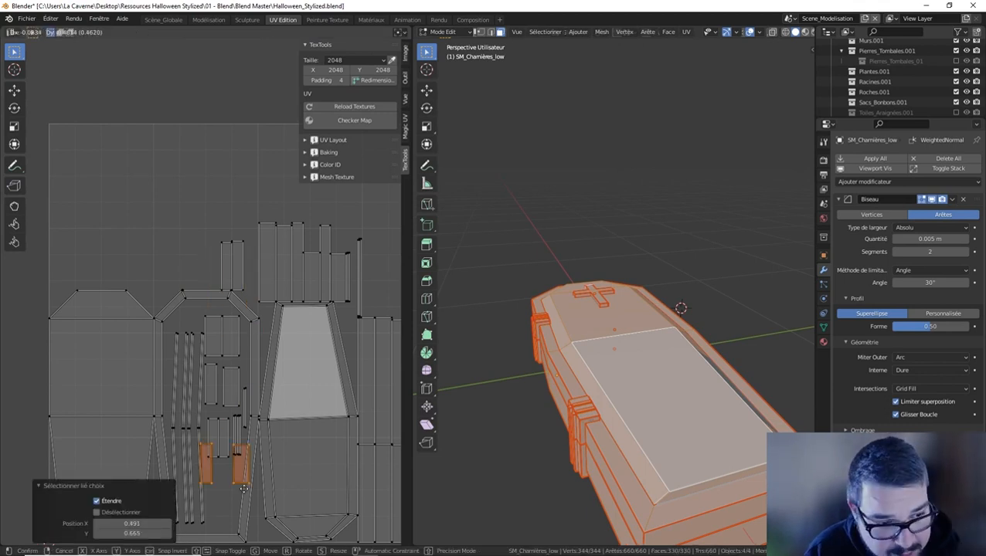
left_click(252, 489)
key("alt+a")
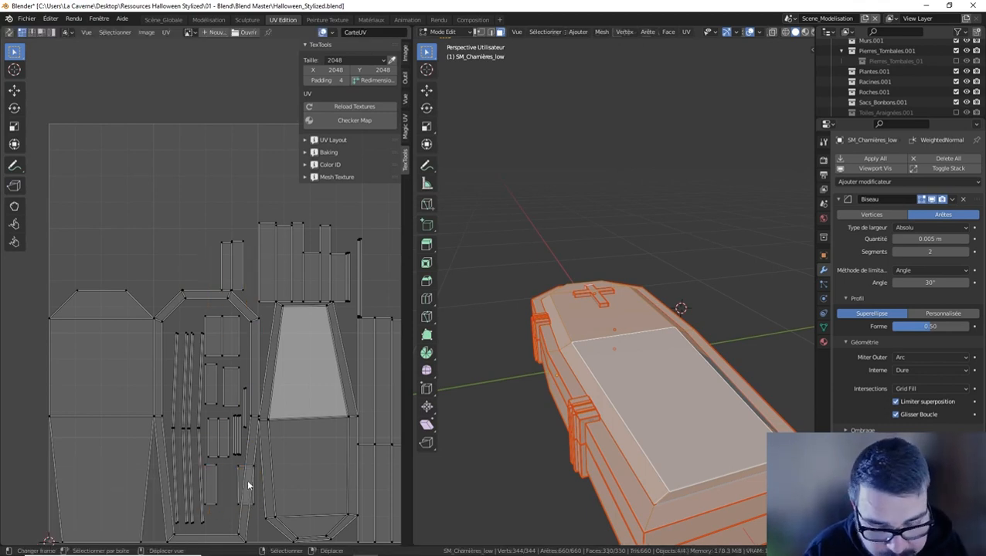
key("l")
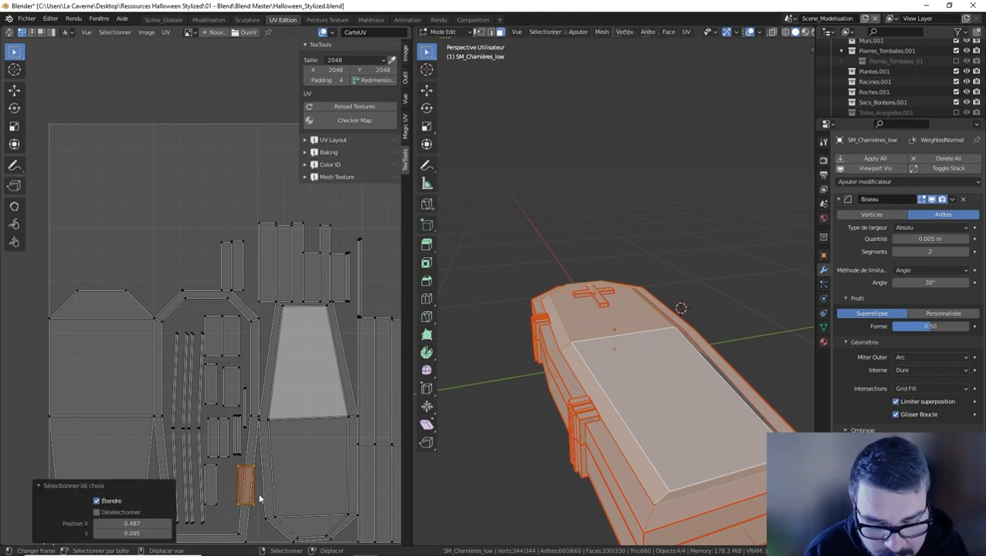
key("g")
left_click(245, 493)
scroll(273, 430, "up", 2)
key("alt+a")
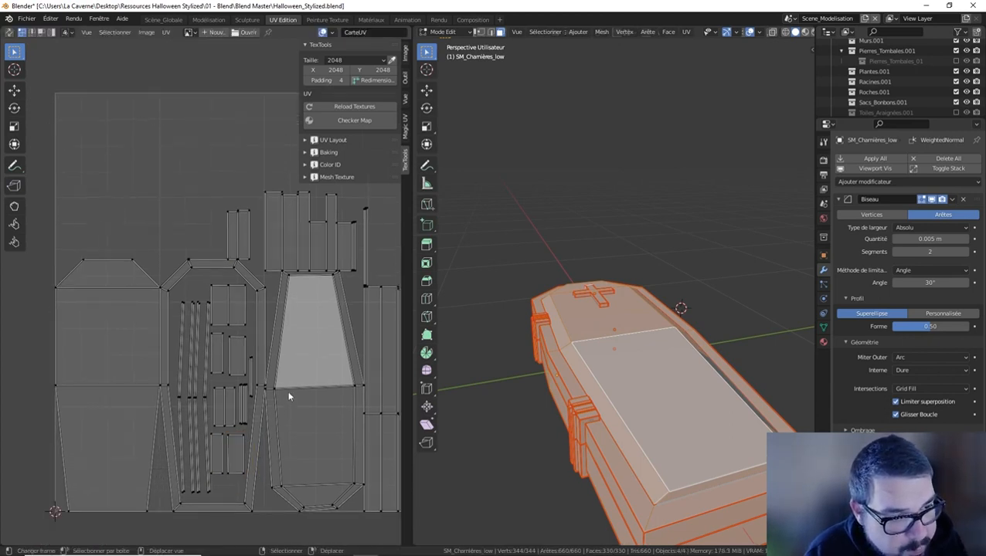
middle_click_drag(329, 291, 299, 319)
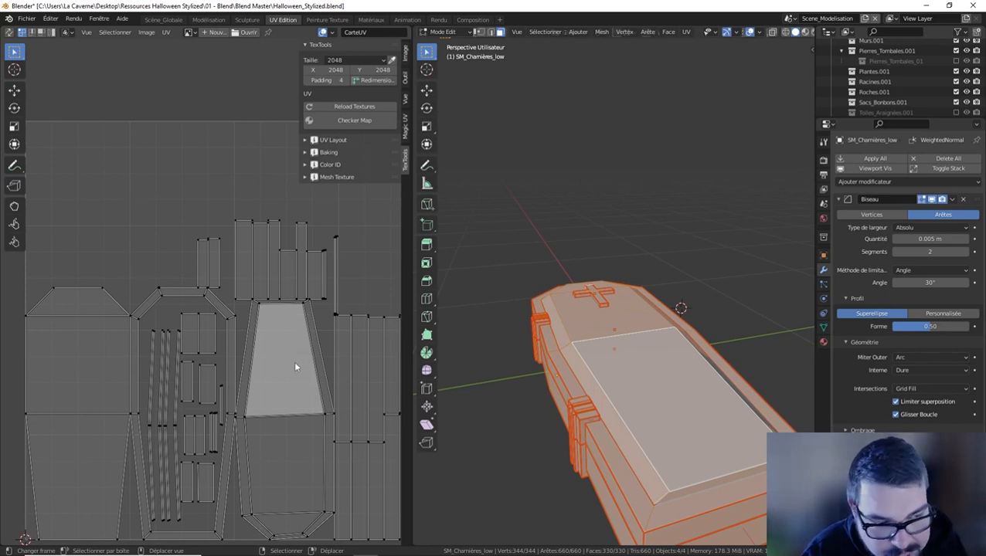
key("l")
key("alt+a")
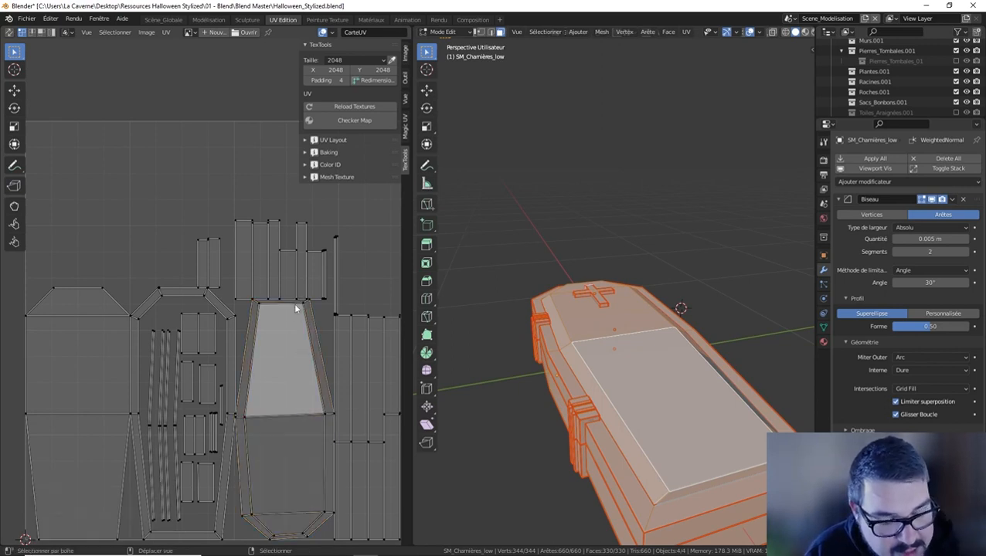
Move the thin strip island standing above the long planks into the frame's hollow, between its inner edge and the bent strips
mouse_move(258, 316)
middle_mouse_down()
mouse_move(284, 323)
mouse_move(272, 327)
middle_mouse_up()
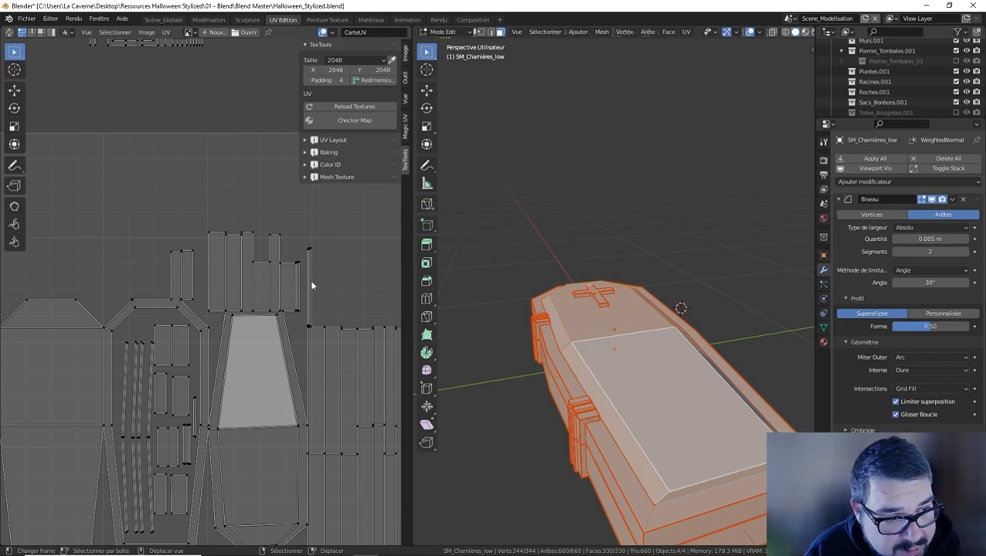
key("l")
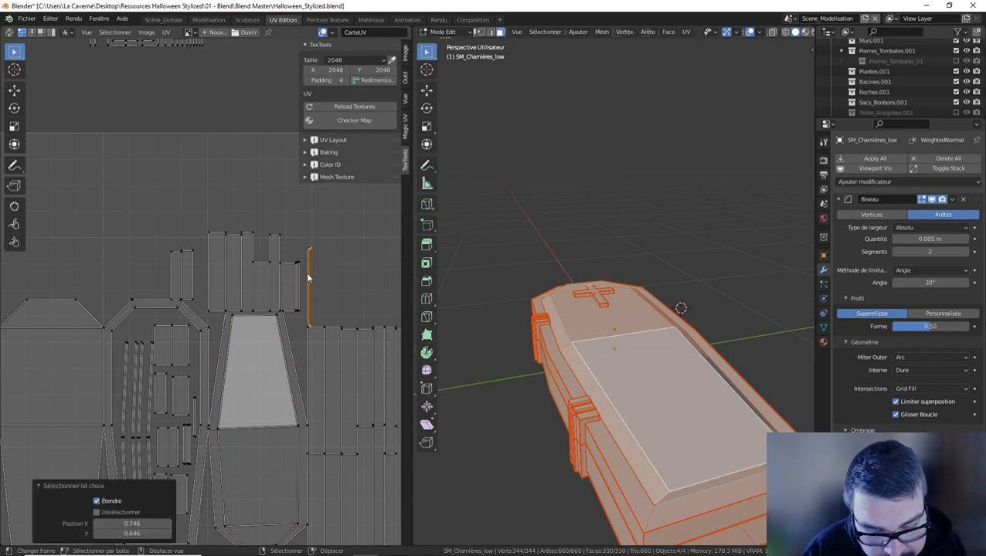
key("g")
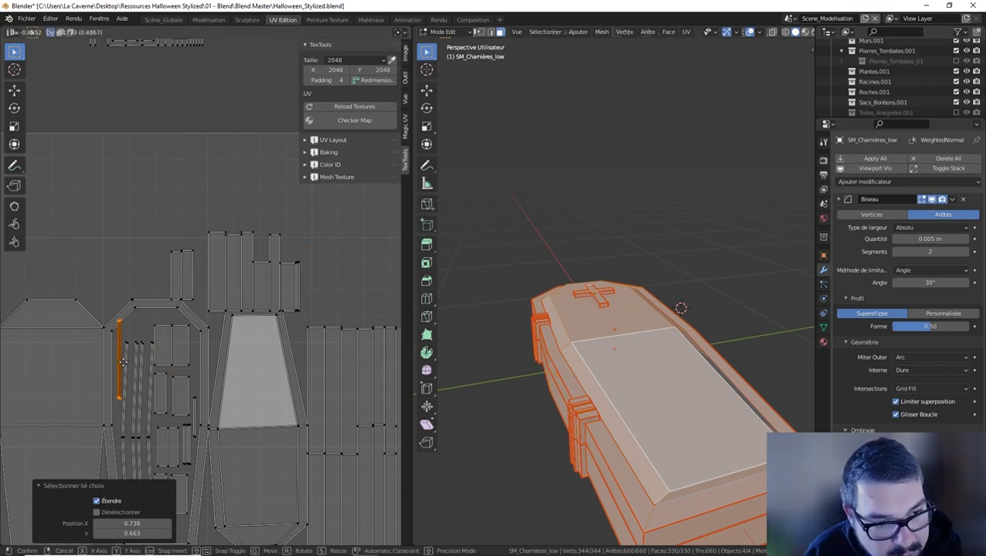
left_click(124, 379)
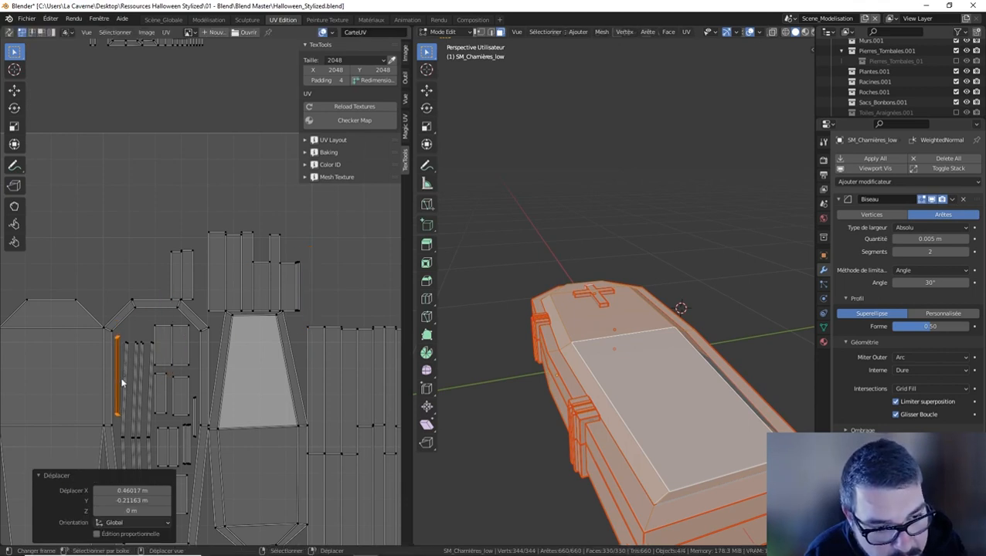
left_click(169, 359)
Select all remaining rectangular islands above the frame and coffin panel and move them together to the tile's left edge, above the coffin-shaped islands
middle_click_drag(234, 314, 255, 304)
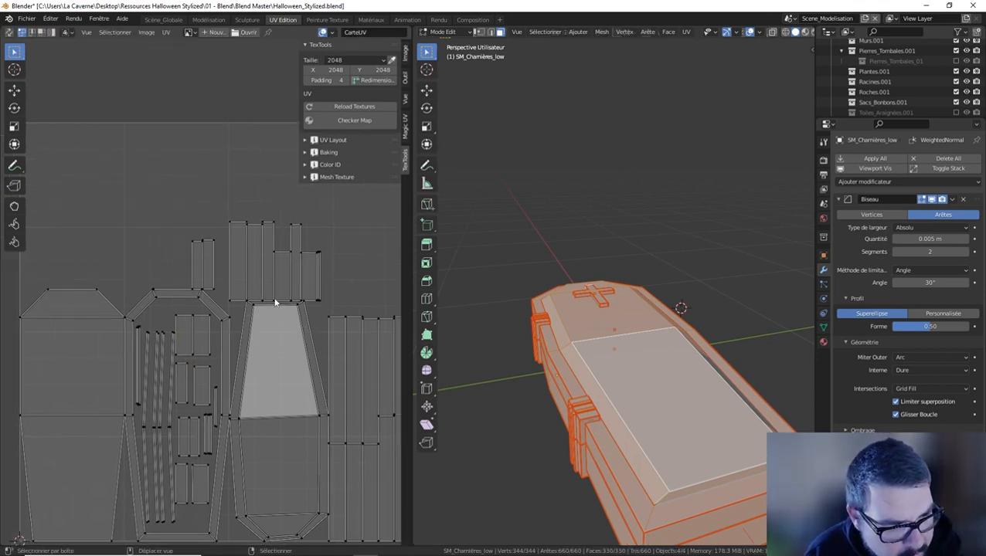
mouse_move(282, 232)
middle_mouse_down()
mouse_move(291, 206)
mouse_move(267, 238)
middle_mouse_up()
scroll(267, 237, "down", 2)
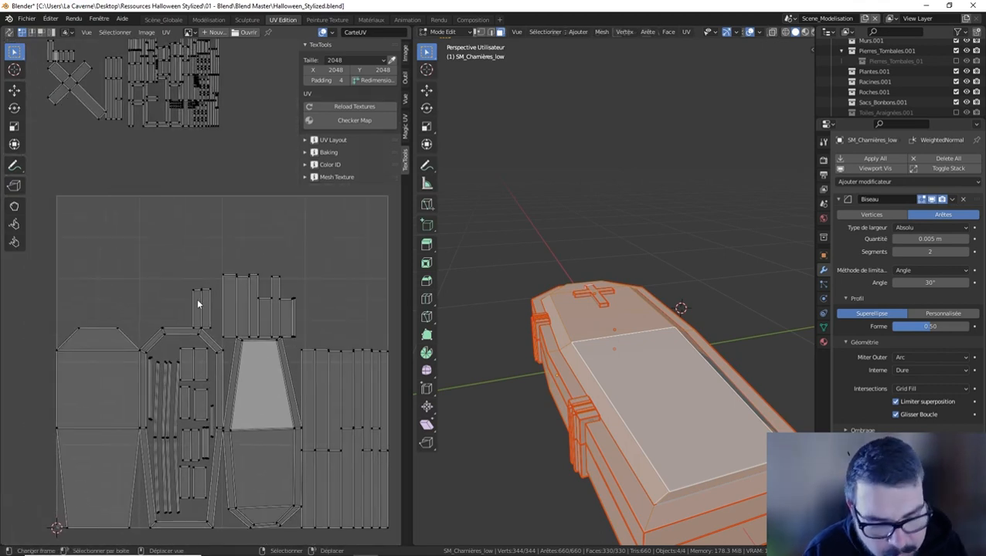
key("l")
key("l")
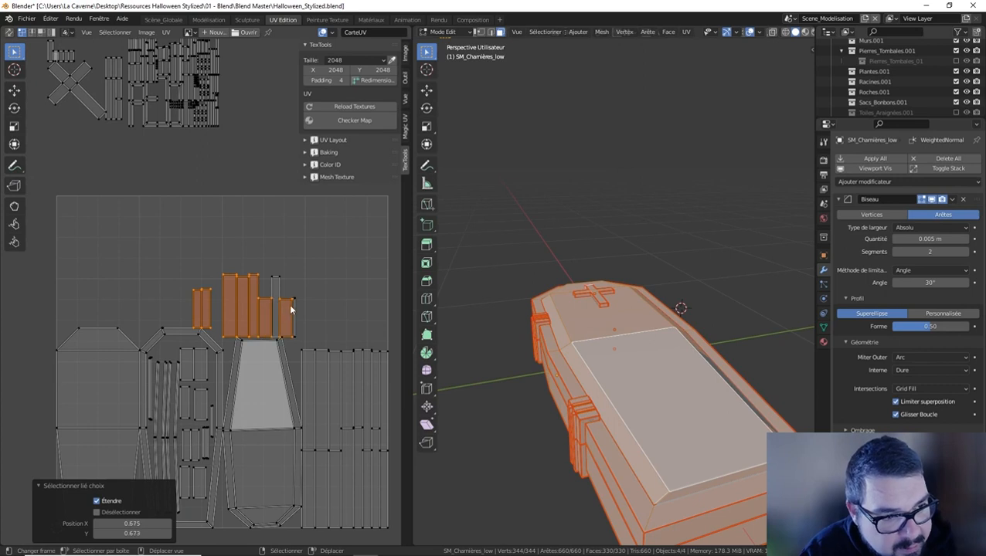
key("l")
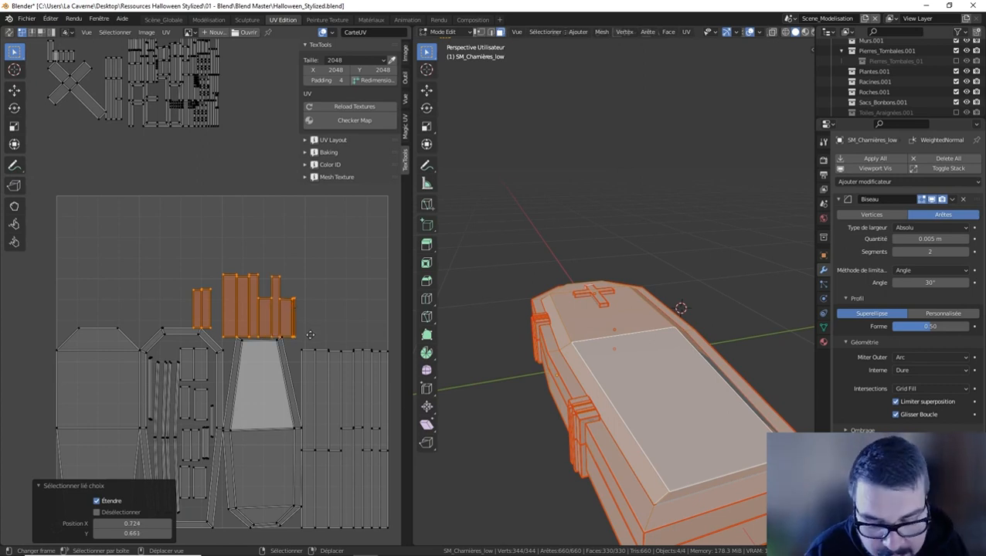
key("g")
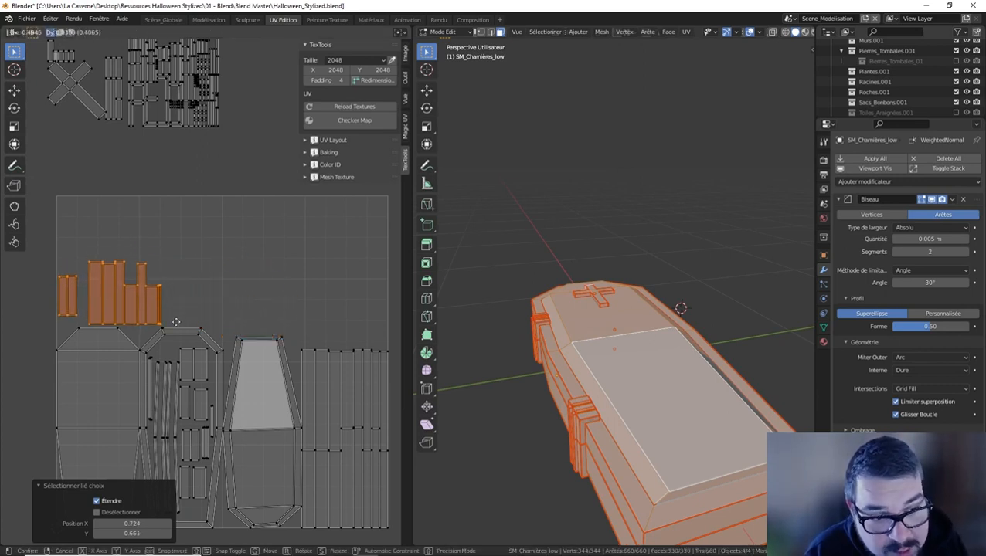
left_click(176, 321)
middle_click_drag(133, 265, 165, 293)
key("alt+a")
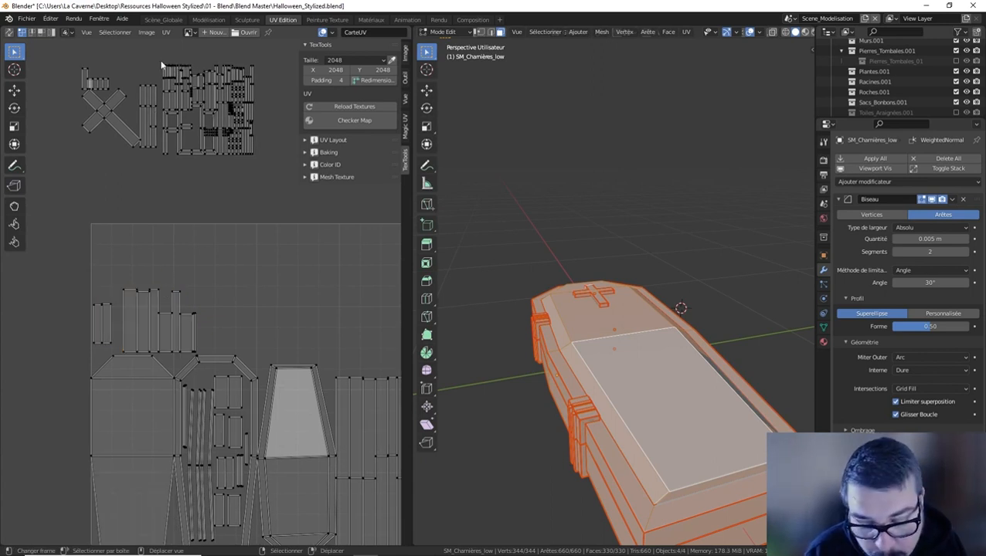
Move the cross islands from outside into the tile's free upper area, scale them up by 1.471 and reposition them there
left_click_drag(159, 61, 52, 171)
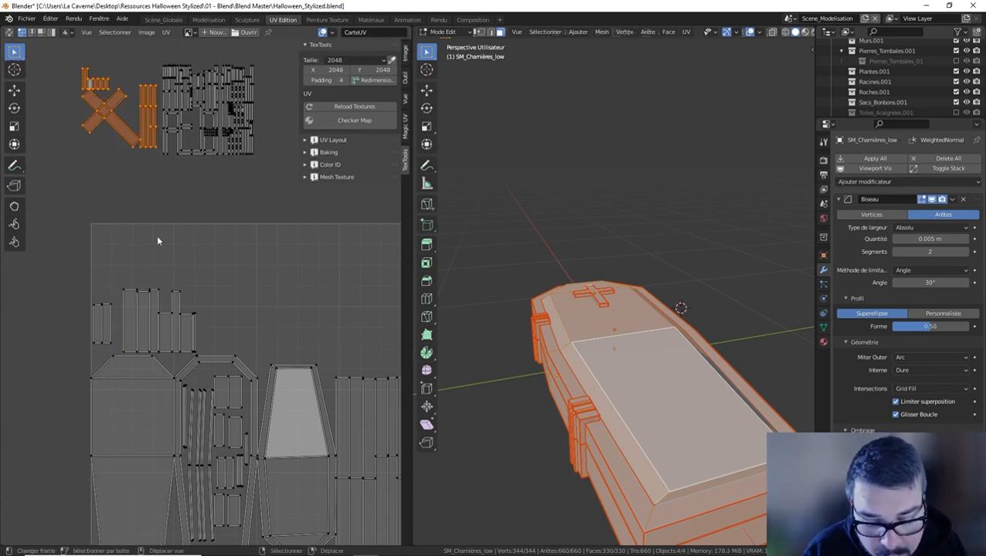
key("g")
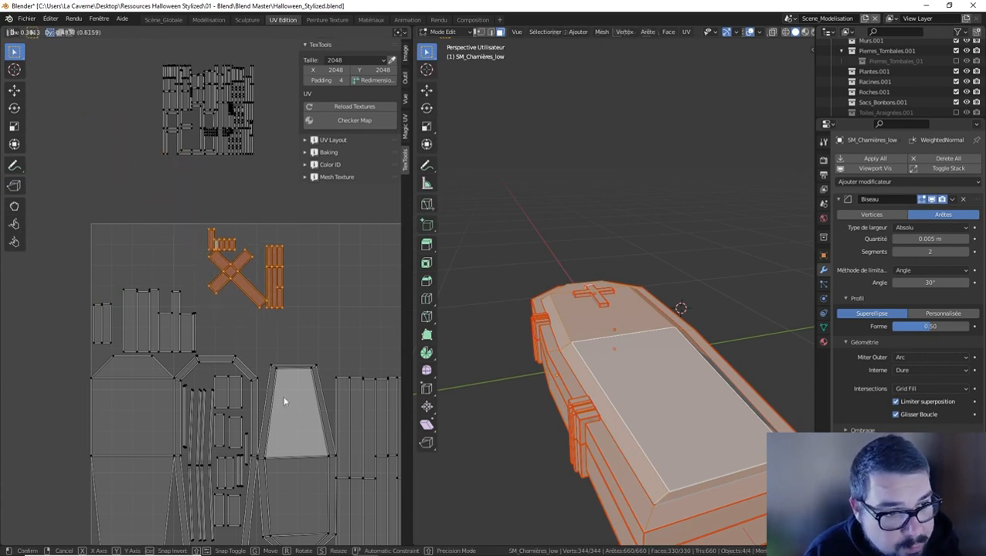
left_click(284, 390)
key("s")
left_click(318, 380)
key("g")
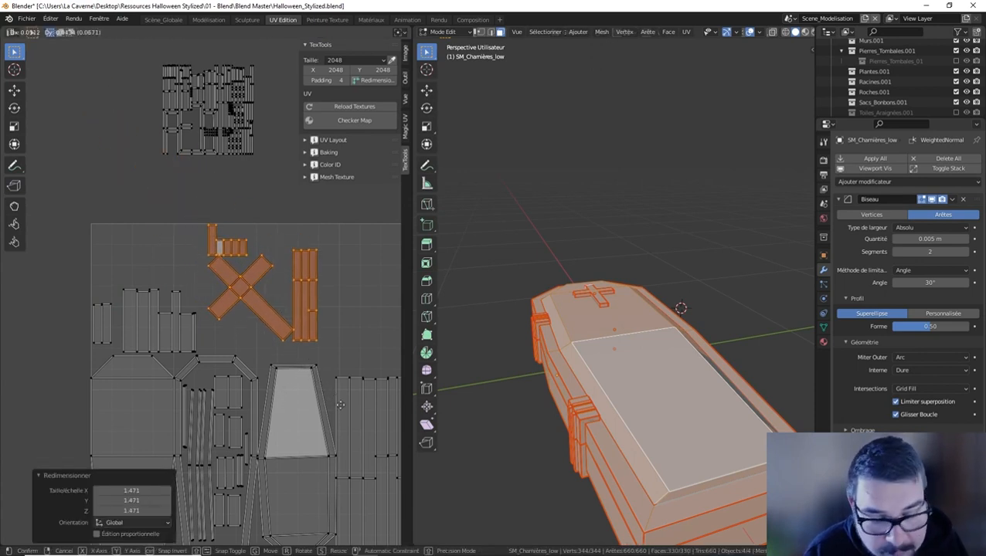
left_click(335, 403)
Enlarge the cross islands further by a factor of 1.078 and deselect them
scroll(284, 383, "down", 1)
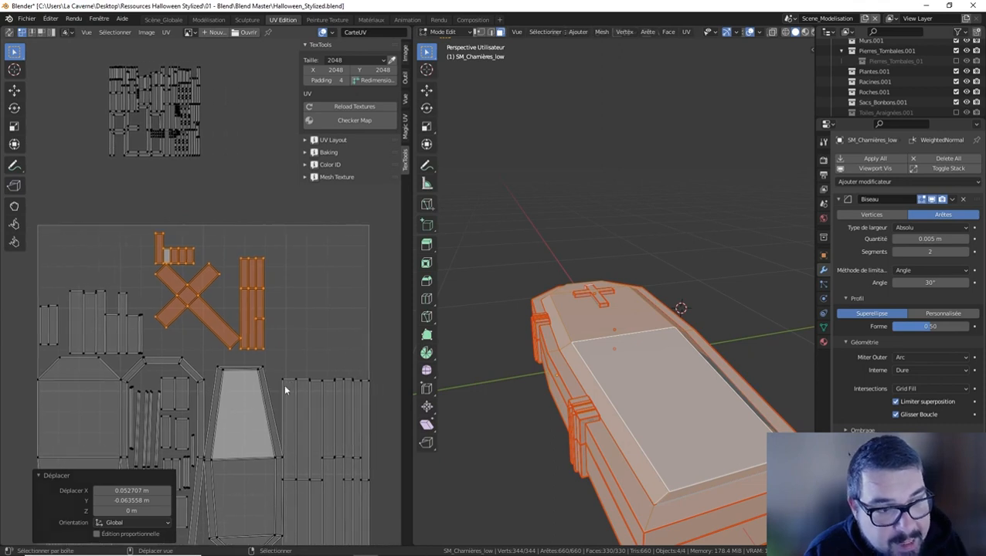
scroll(283, 383, "down", 1)
key("s")
left_click(330, 438)
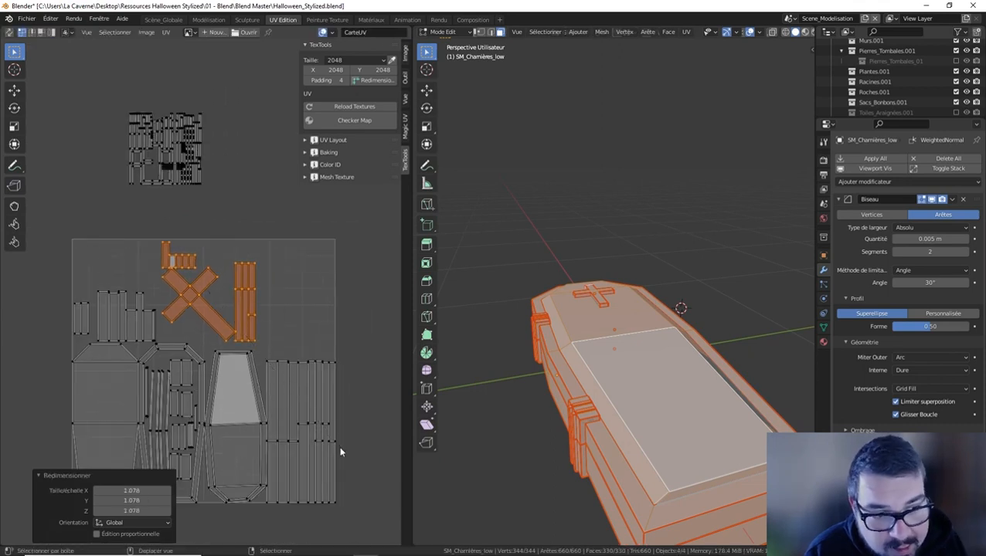
middle_click_drag(307, 379, 311, 393)
left_click(288, 352)
Select the compact cluster of hinge islands above the UV tile and move it into the tile's free upper-right corner
key("b")
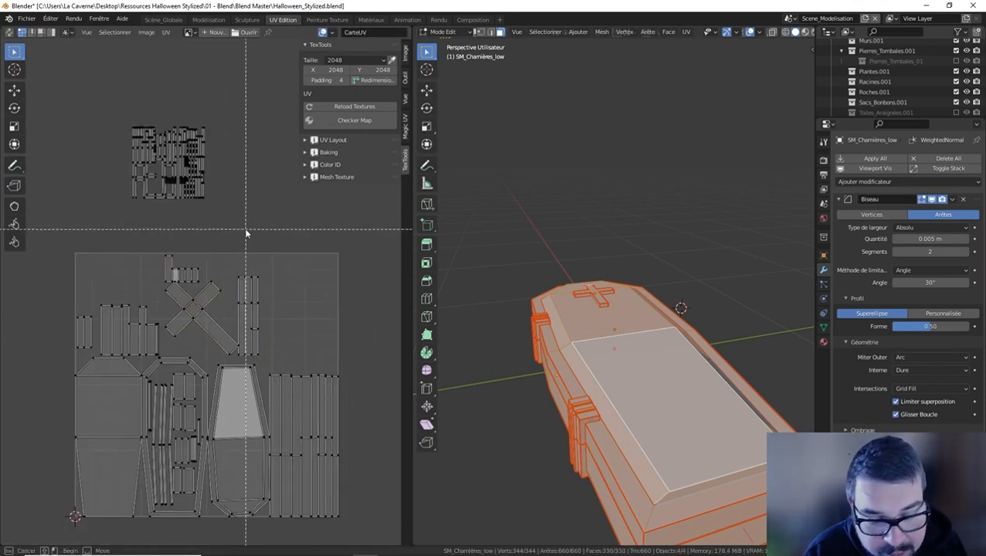
left_click_drag(235, 226, 129, 141)
key("g")
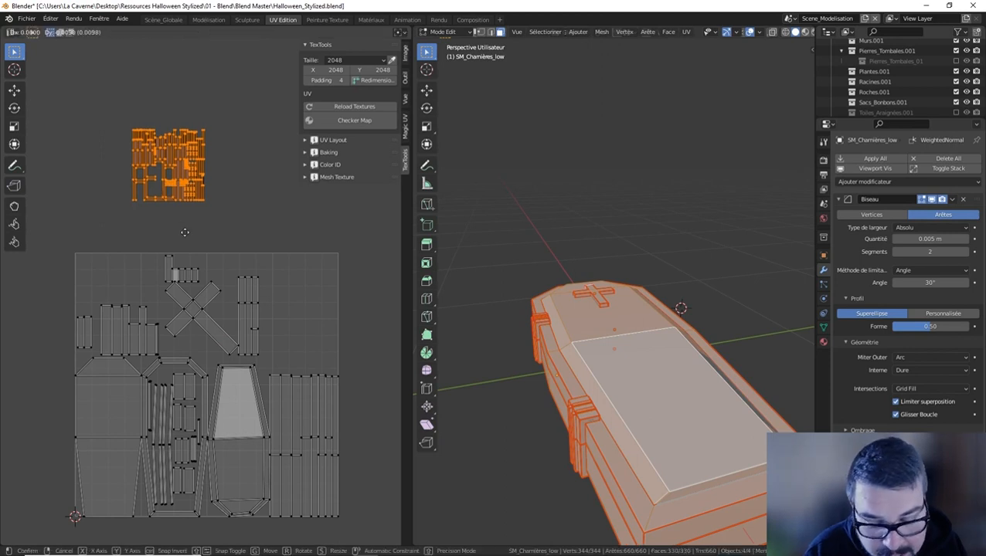
left_click(309, 360)
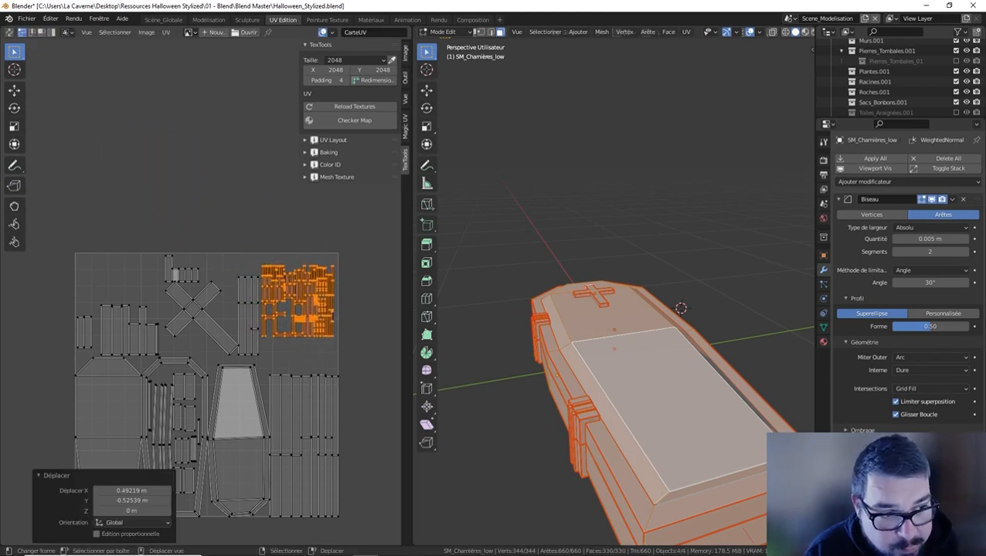
Enlarge the hinge islands by a factor of 1.065 and shift them down by 0.003906 to centre them in the free corner
key("s")
key("Escape")
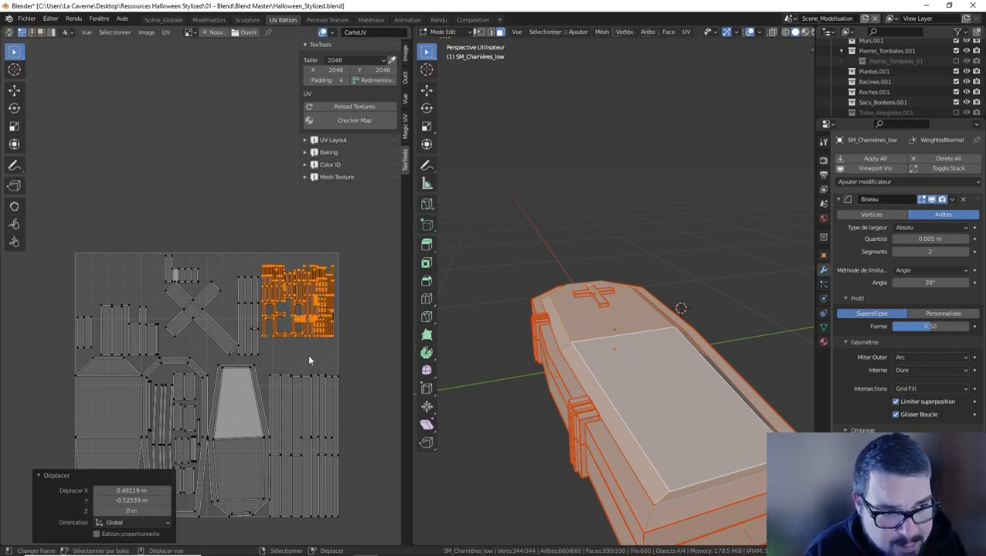
key("s")
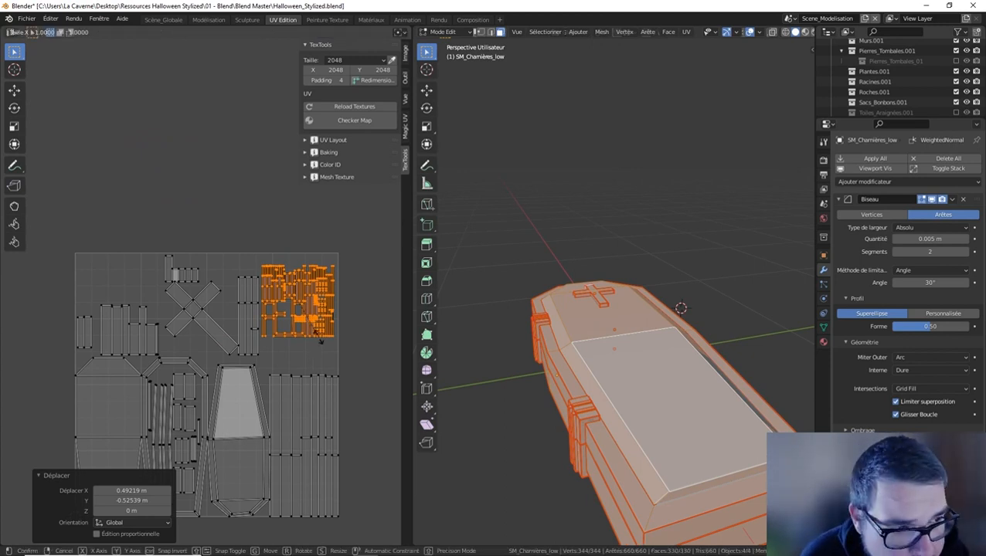
left_click(328, 360)
key("g")
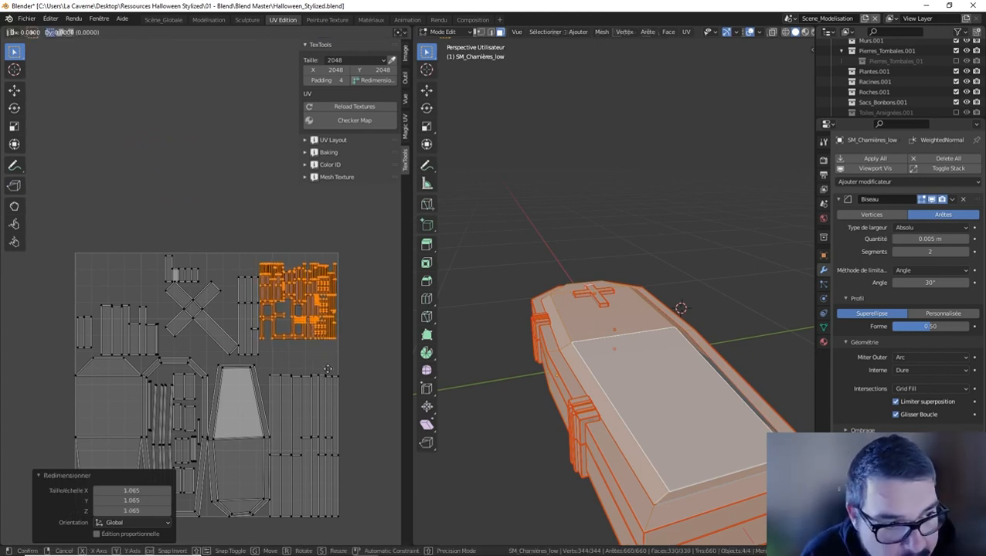
left_click(330, 371)
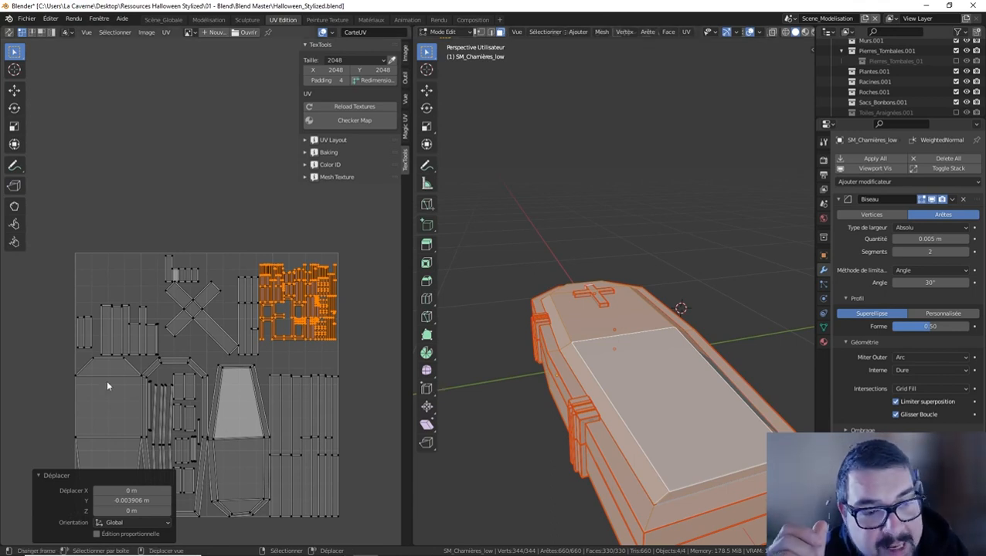
Shrink the hinge islands by a factor of 0.311 and scale them back up by 3.205 to refill the corner
middle_click_drag(628, 458, 552, 336)
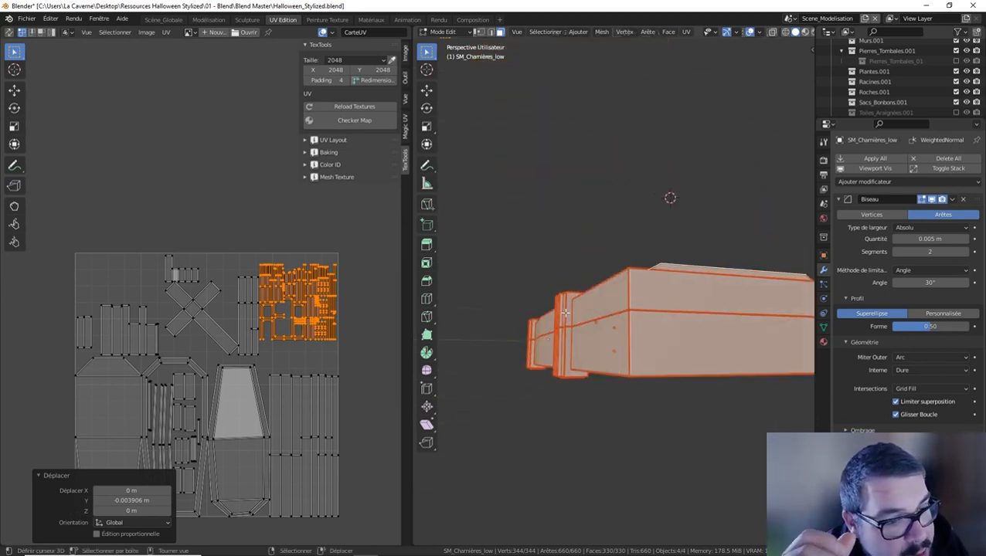
key("s")
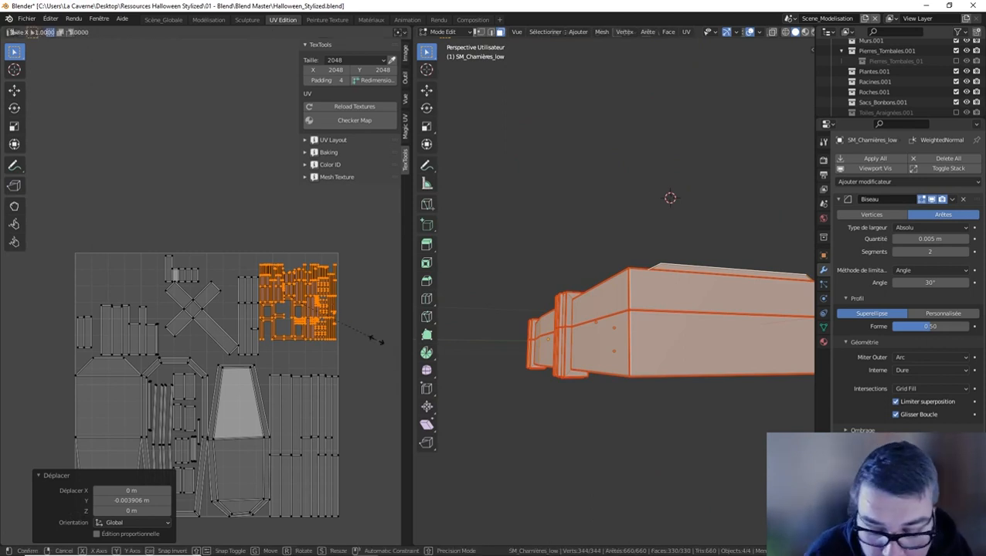
left_click(323, 308)
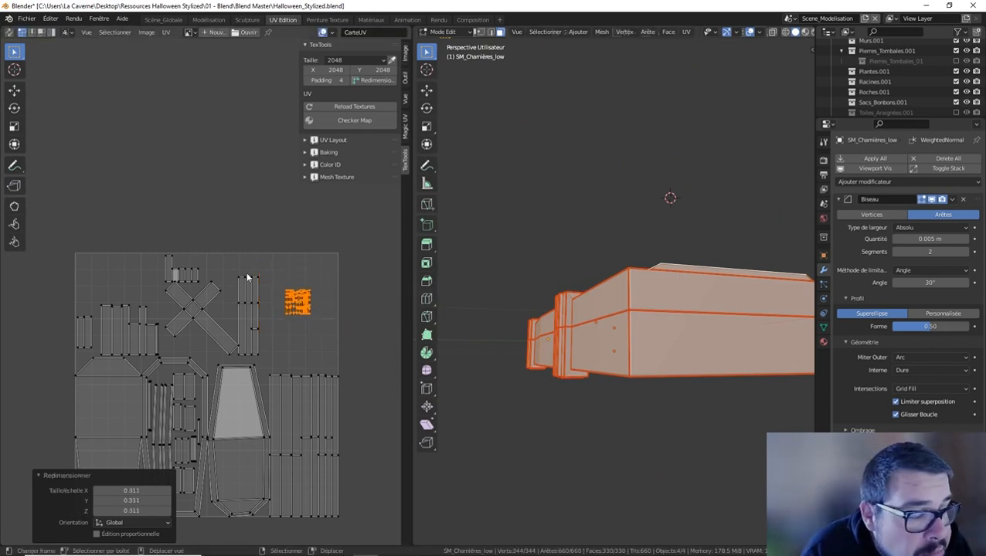
key("s")
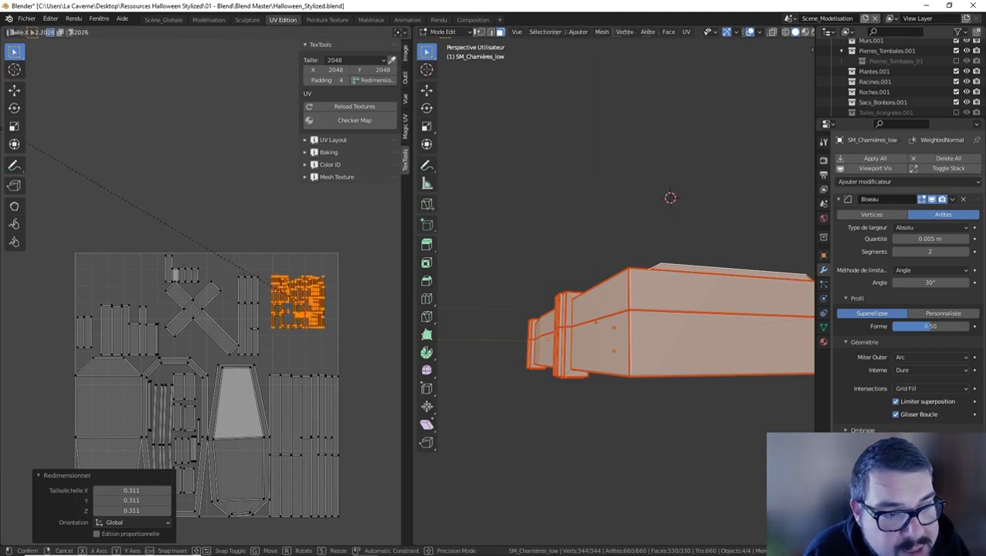
left_click(280, 78)
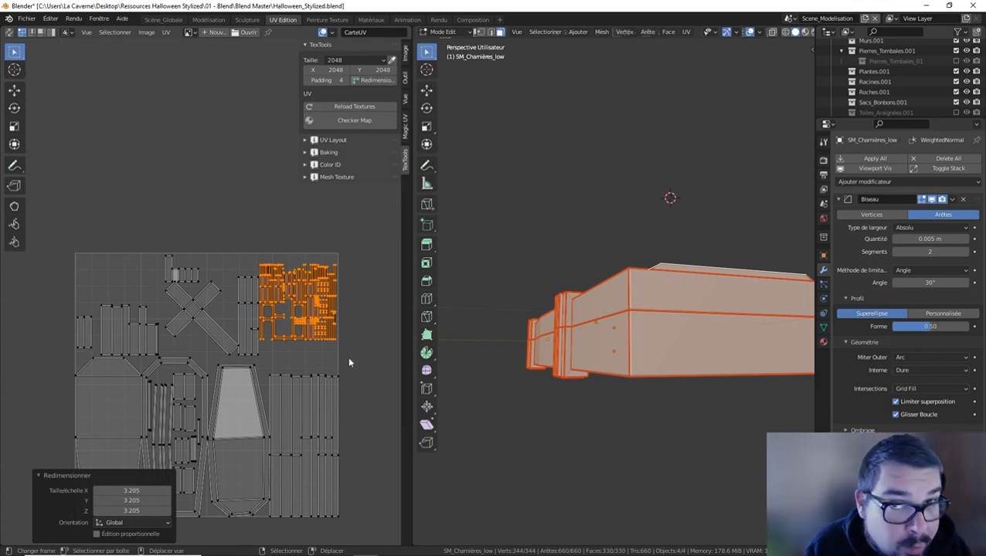
Return to Object Mode and create a new material named M_Cercueil on the hinges object
middle_click_drag(669, 257, 670, 311)
key("Tab")
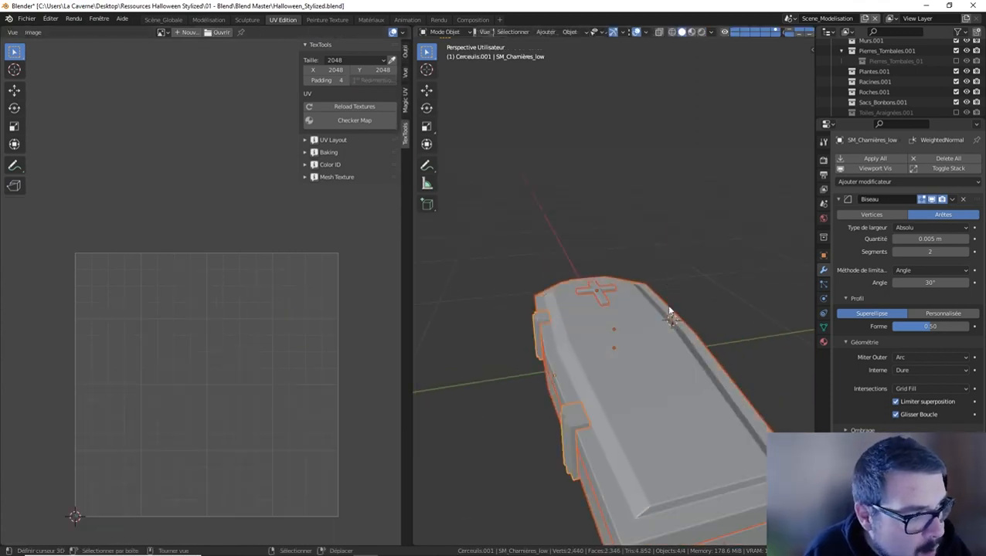
left_click(823, 342)
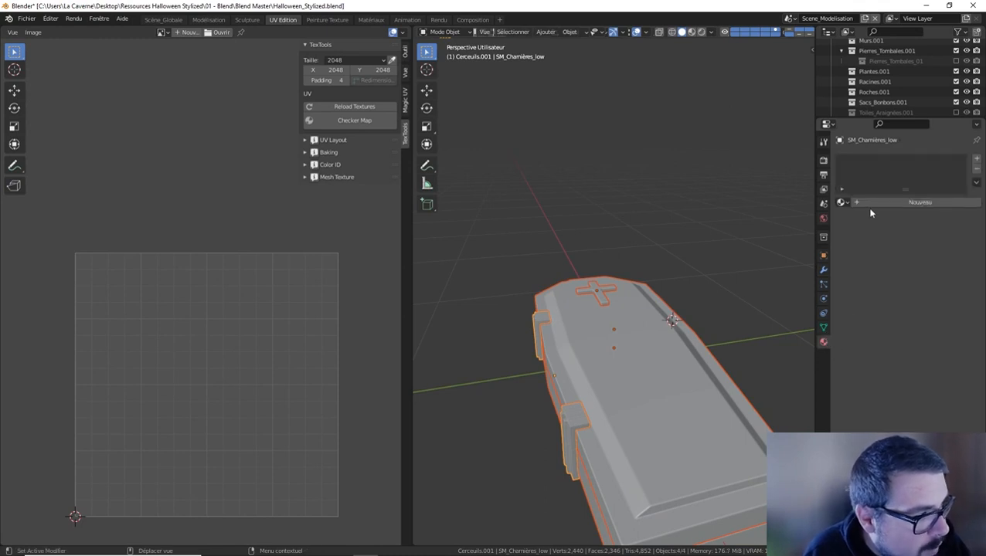
left_click(873, 203)
double_click(878, 203)
type("M_Cercueil")
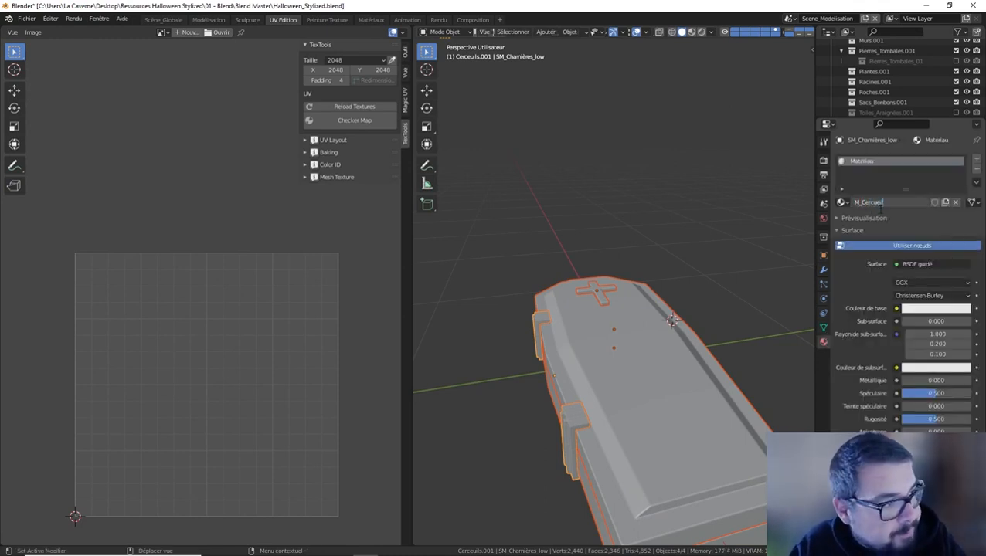
key("Return")
Rename the cross object Cube in the Cerceuils.001 collection to SM_Croix_low
scroll(899, 66, "down", 2)
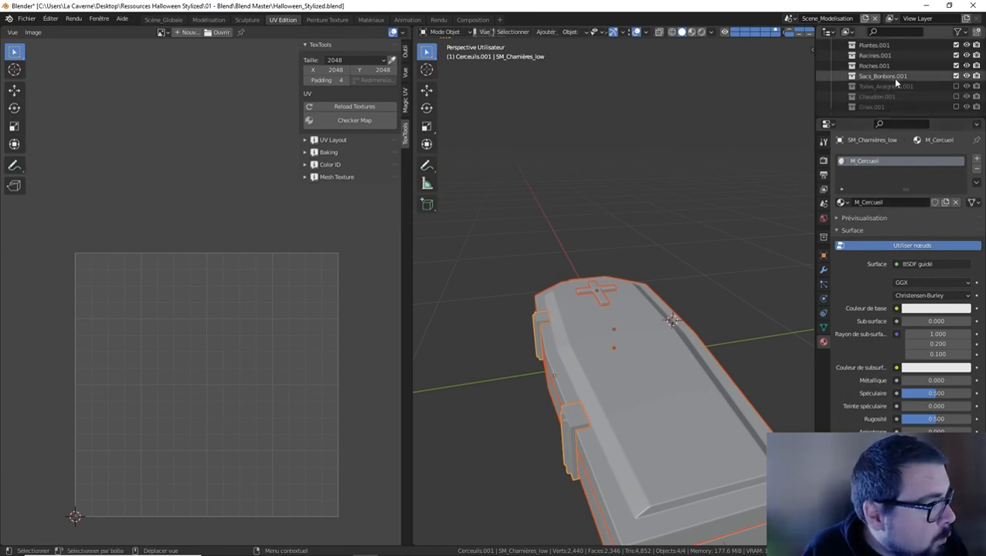
scroll(898, 83, "up", 9)
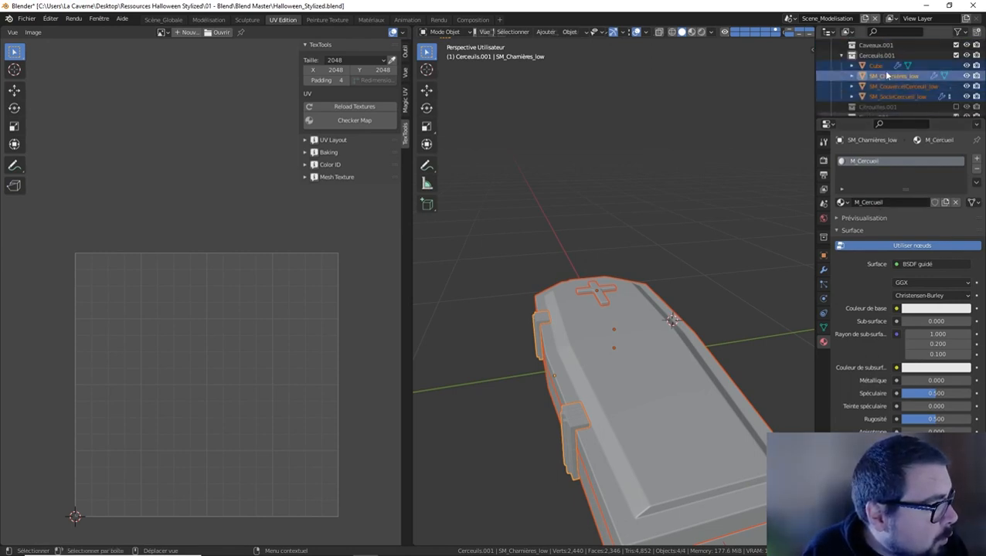
double_click(883, 67)
type("SM")
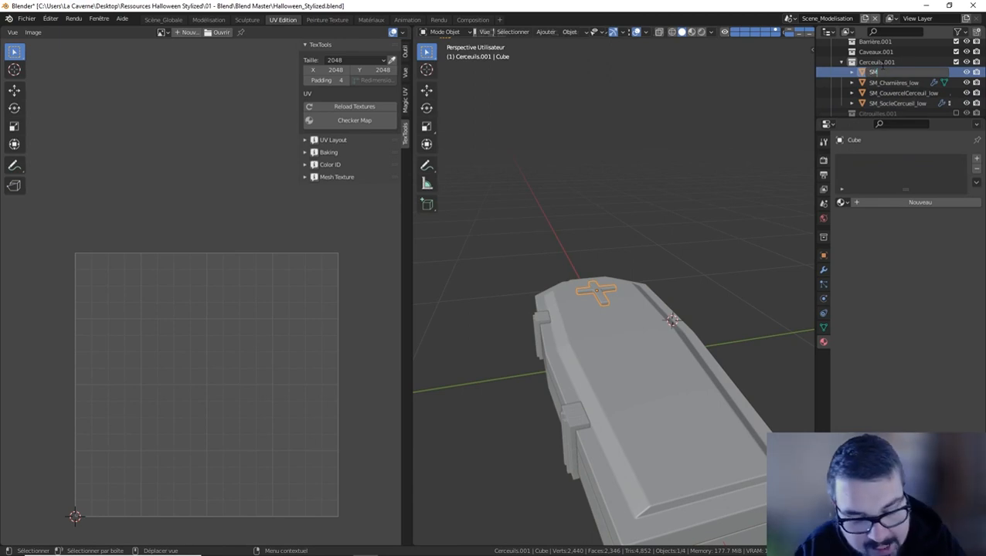
type("_Croix")
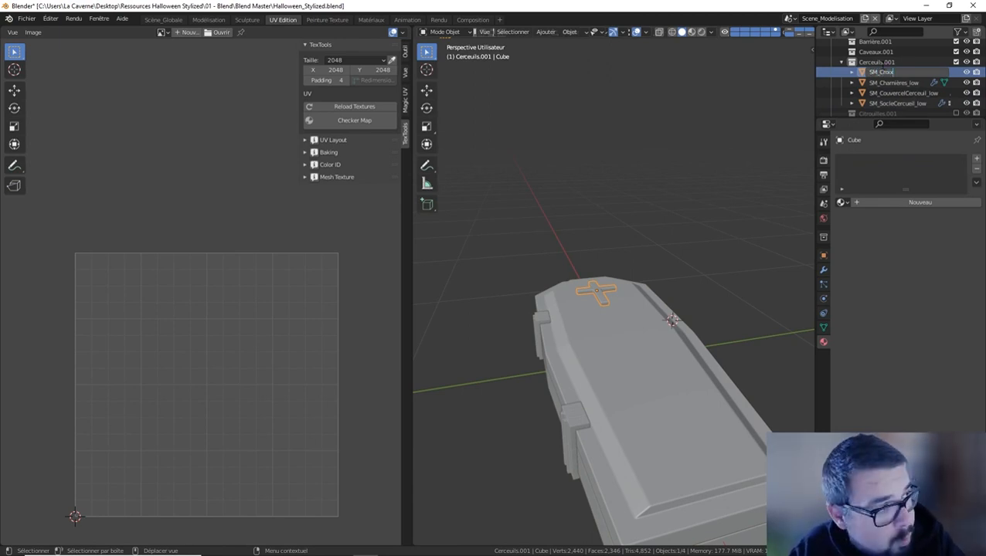
type("_low")
key("Return")
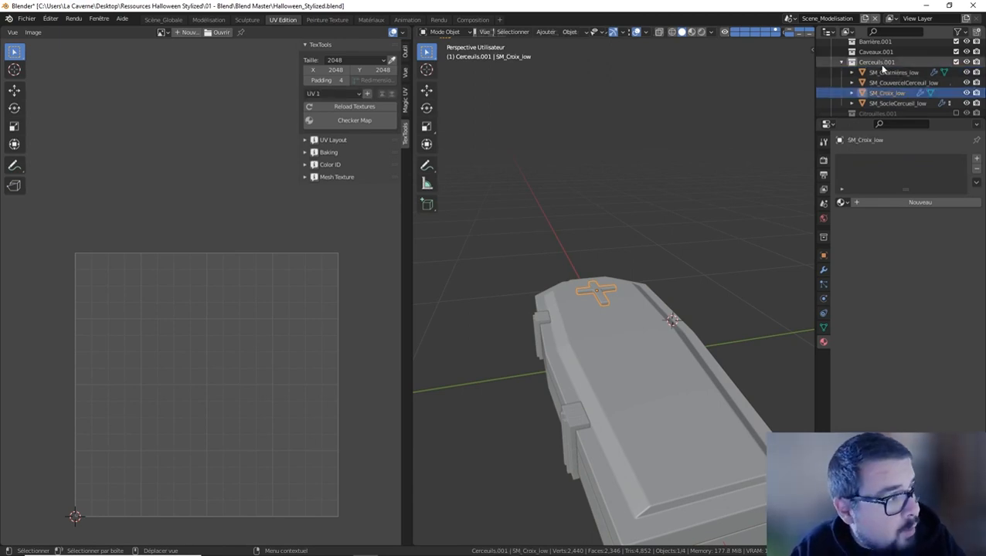
Link the hinges' M_Cercueil material to the coffin's base, lid and cross, and check the assignment on each part
left_click(664, 317)
left_click(575, 417)
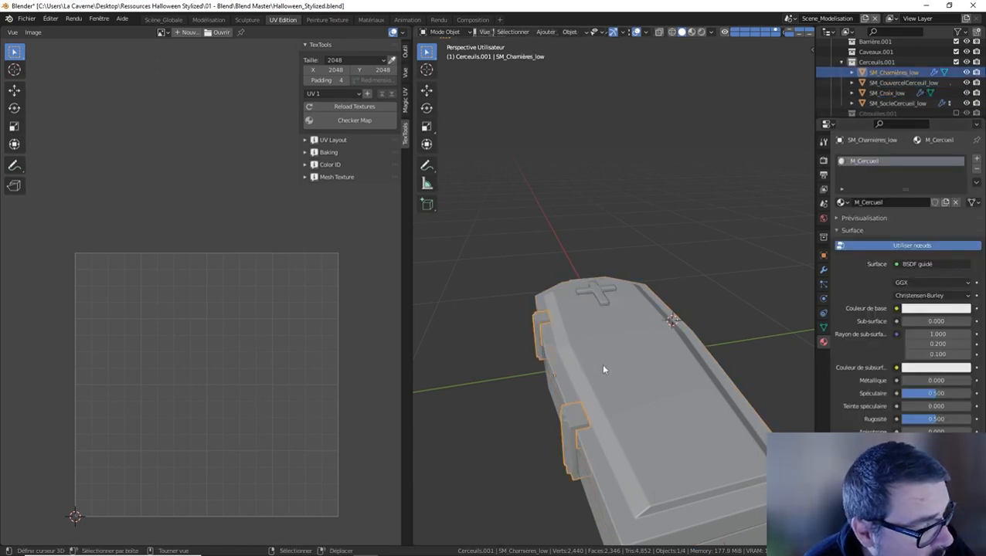
left_click(590, 499, "shift")
left_click(627, 476, "shift")
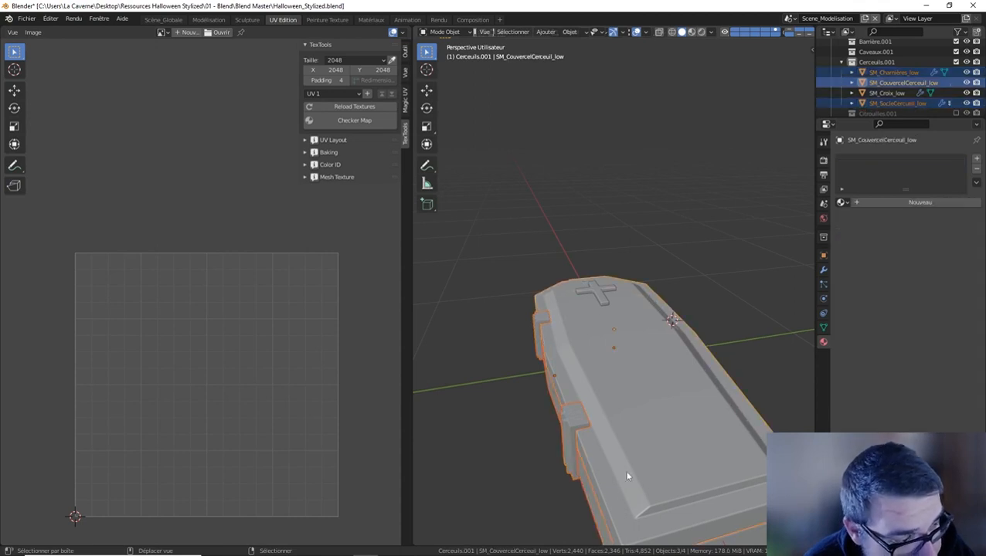
left_click(605, 292, "shift")
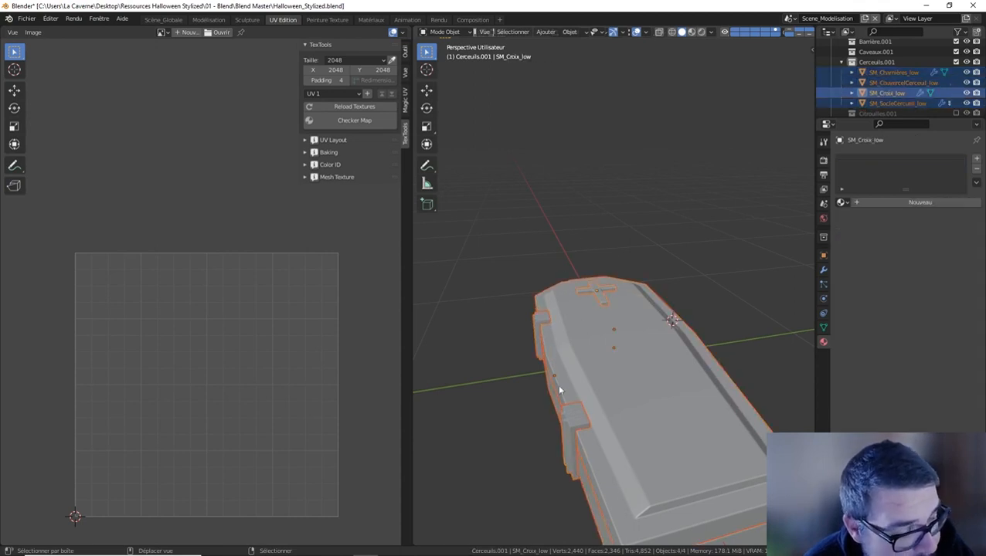
left_click(569, 418, "shift")
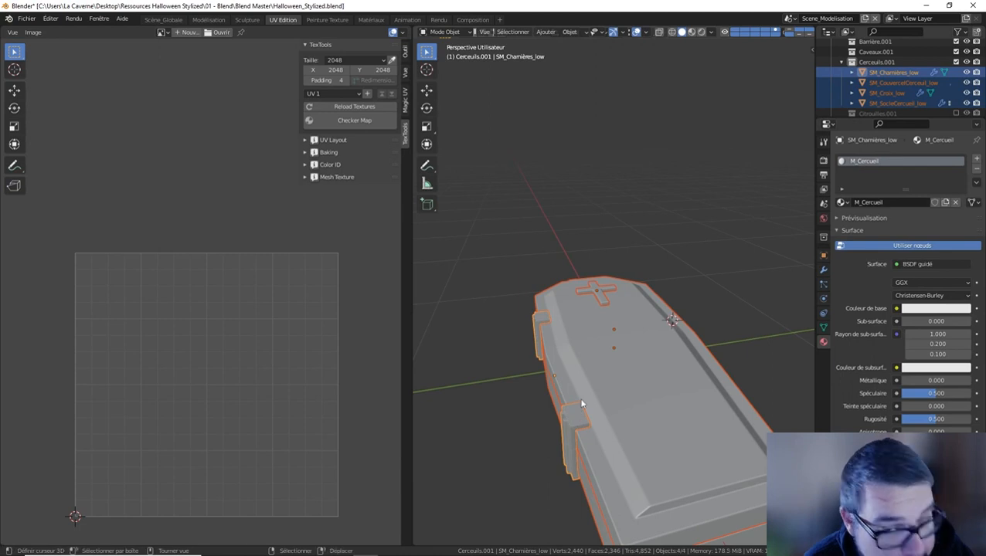
key("ctrl+l")
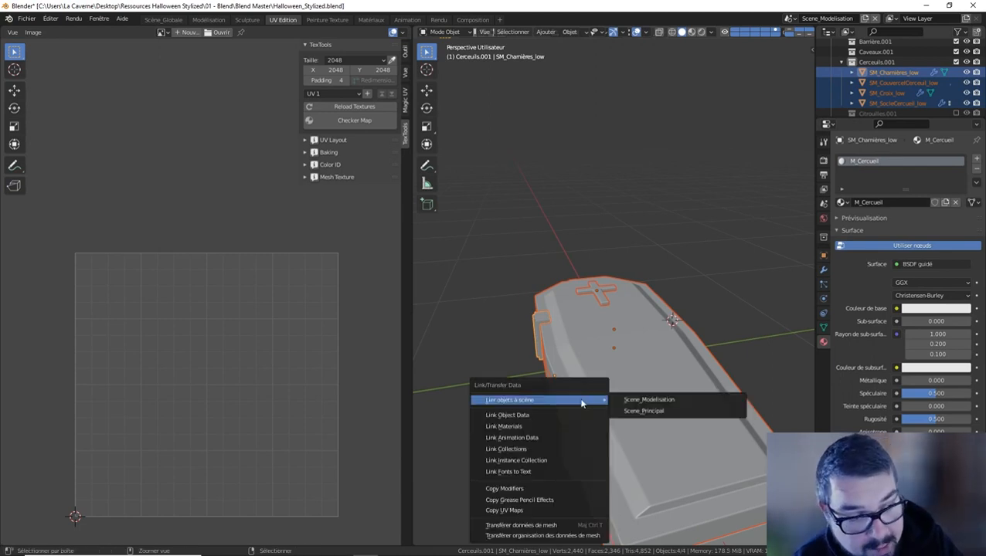
left_click(540, 429)
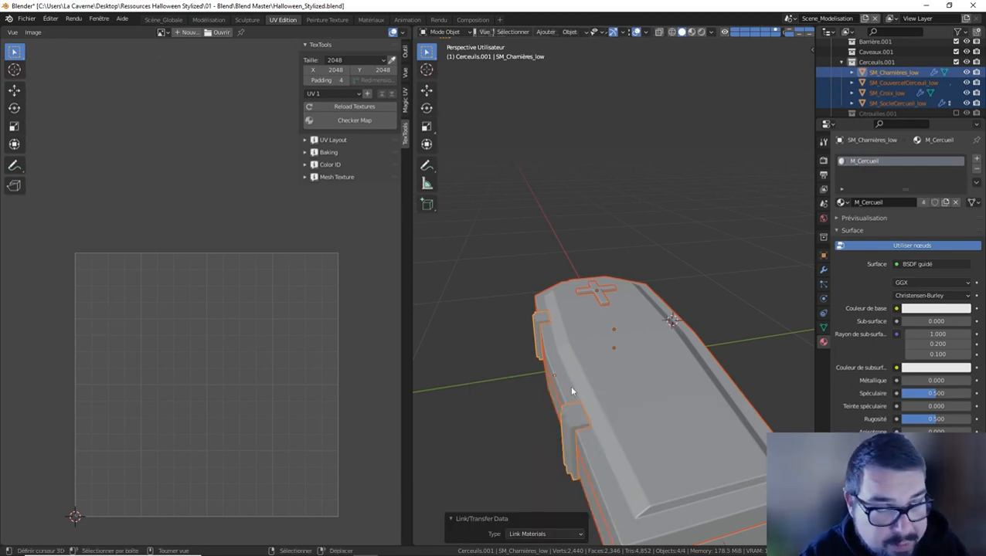
left_click(656, 311)
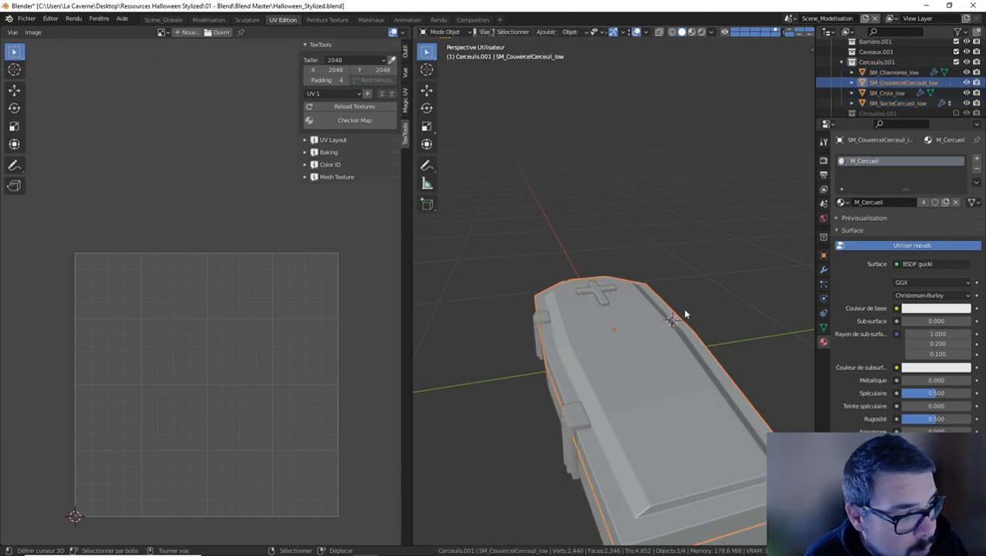
left_click(595, 289)
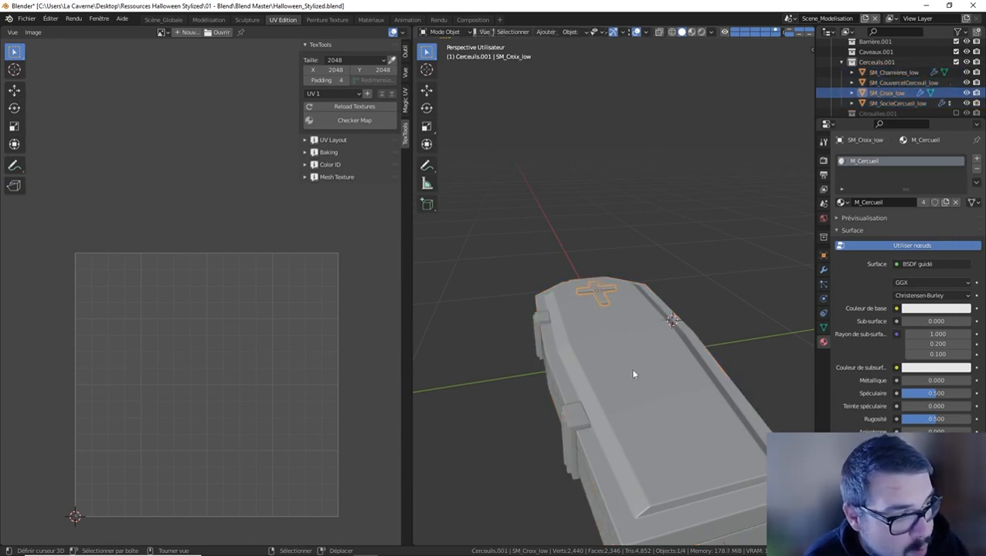
middle_click_drag(630, 369, 626, 418)
left_click(623, 430)
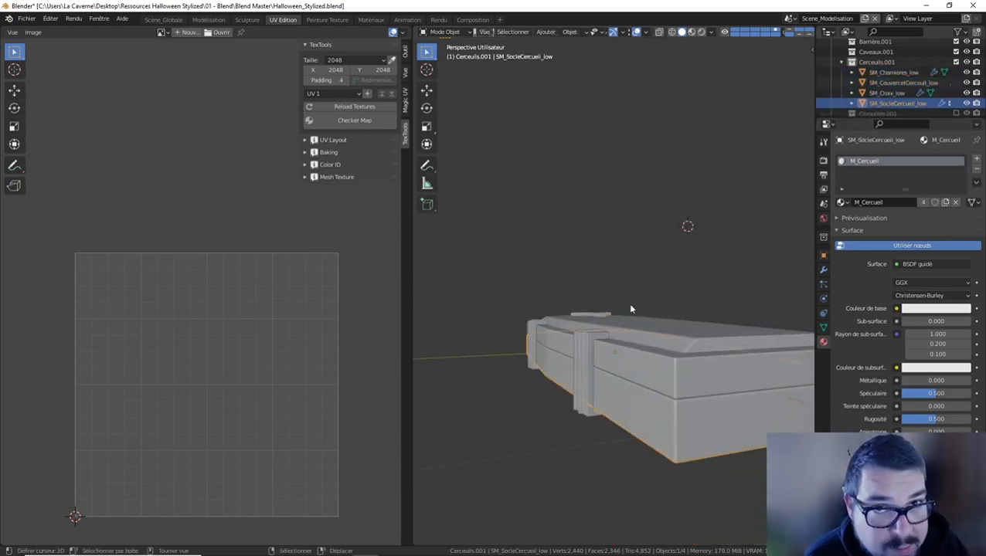
Select all four coffin objects, reset the 3D cursor to the world origin and rotate the objects 90° around Z in front view
key("a")
left_click(628, 233)
key("a")
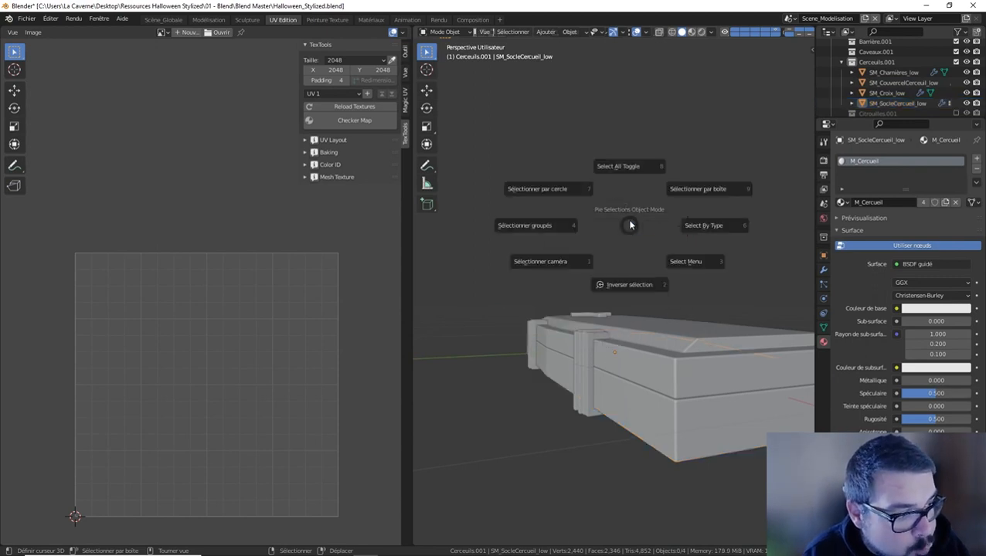
left_click(629, 204)
key("KP_1")
scroll(589, 301, "down", 3)
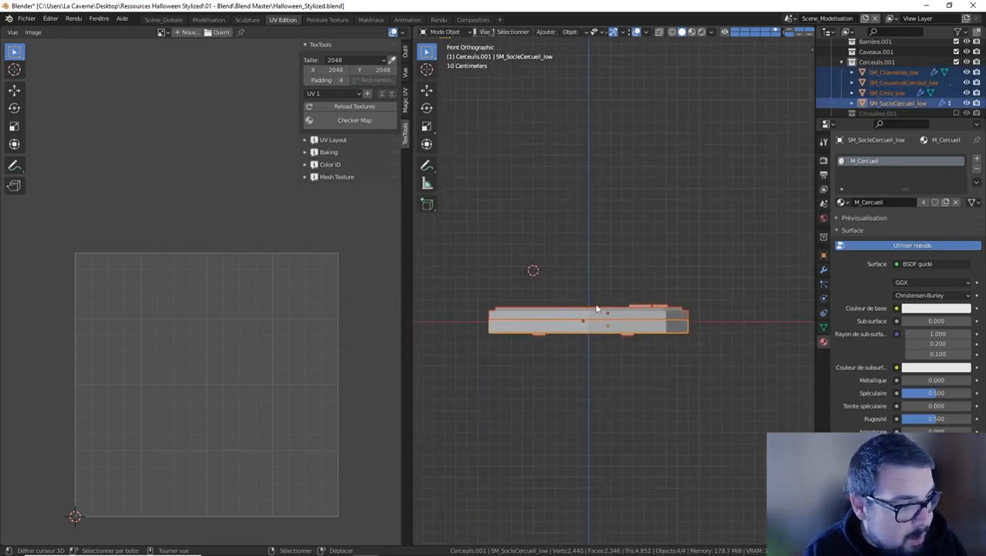
middle_click_drag(595, 308, 564, 304, "shift")
key("shift+c")
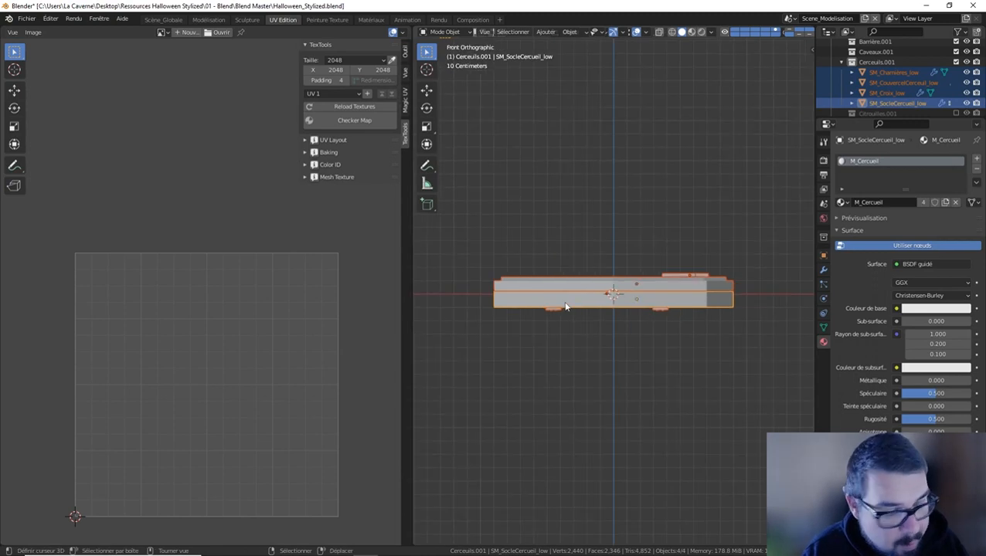
type("rz90")
key("Return")
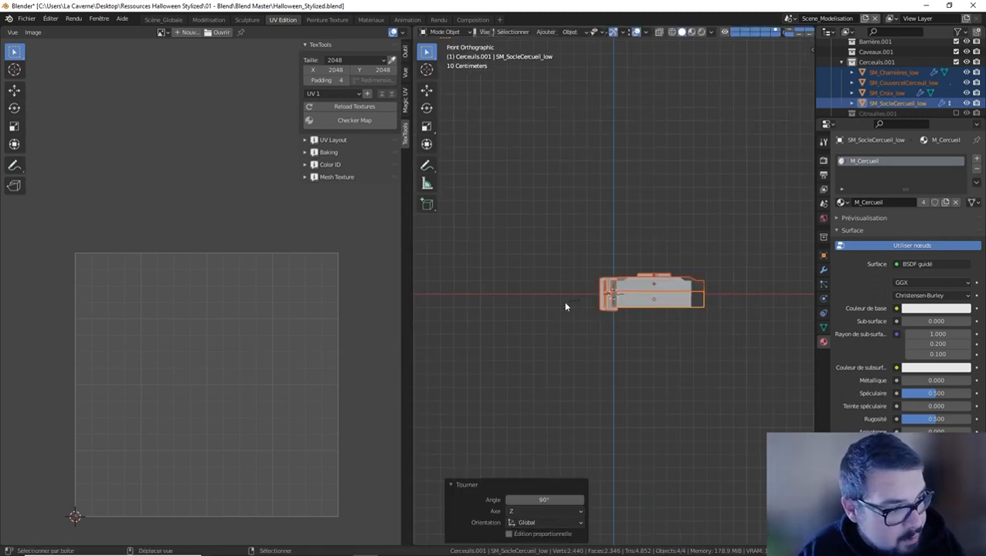
Centre the selected coffin parts by moving them about -0.3 m along X, and raise them about 0.15 m along Z
key("g")
key("x")
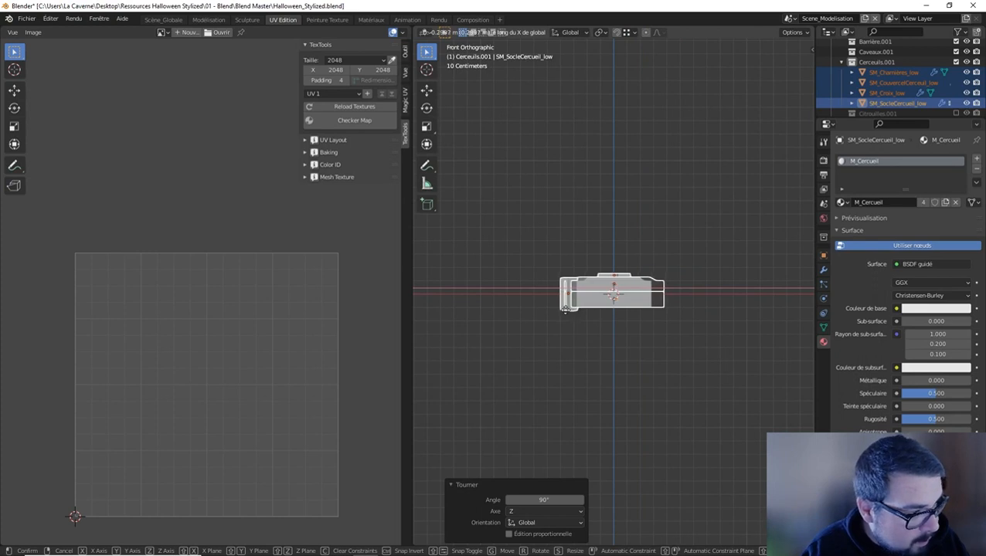
left_click(565, 308)
key("g")
key("z")
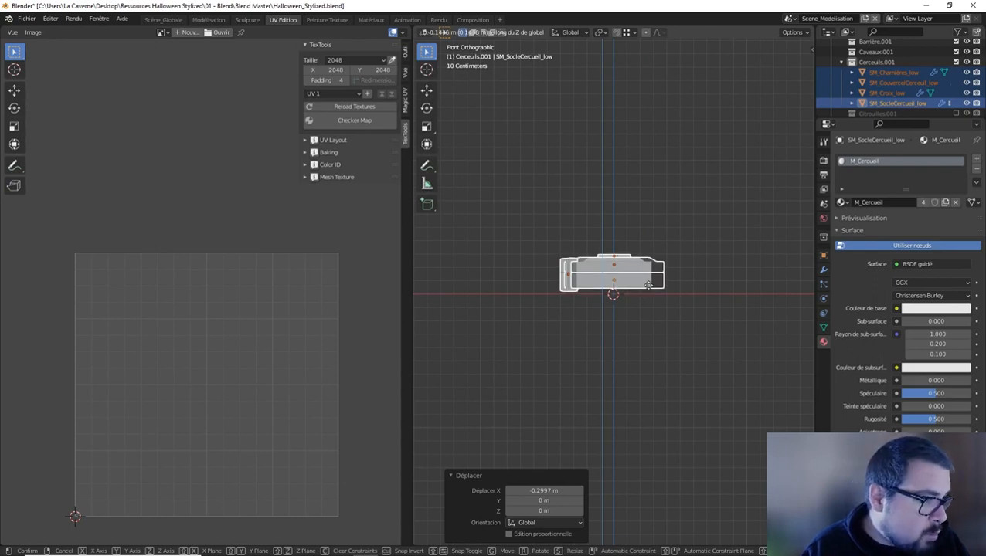
left_click(651, 273)
Rotate the coffin parts 90° around X to stand them upright and raise them about 0.93 m along Z
type("r")
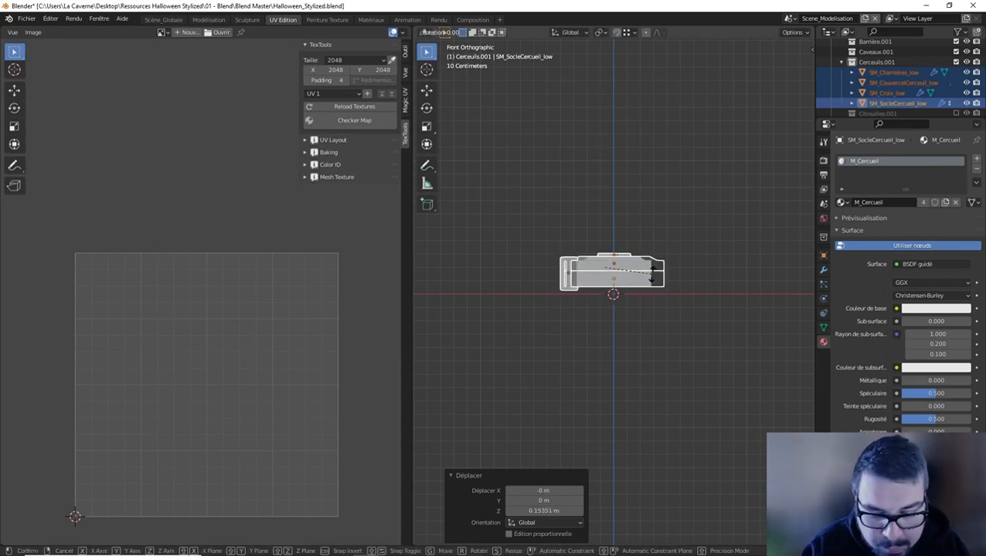
type("x90")
key("Return")
key("g")
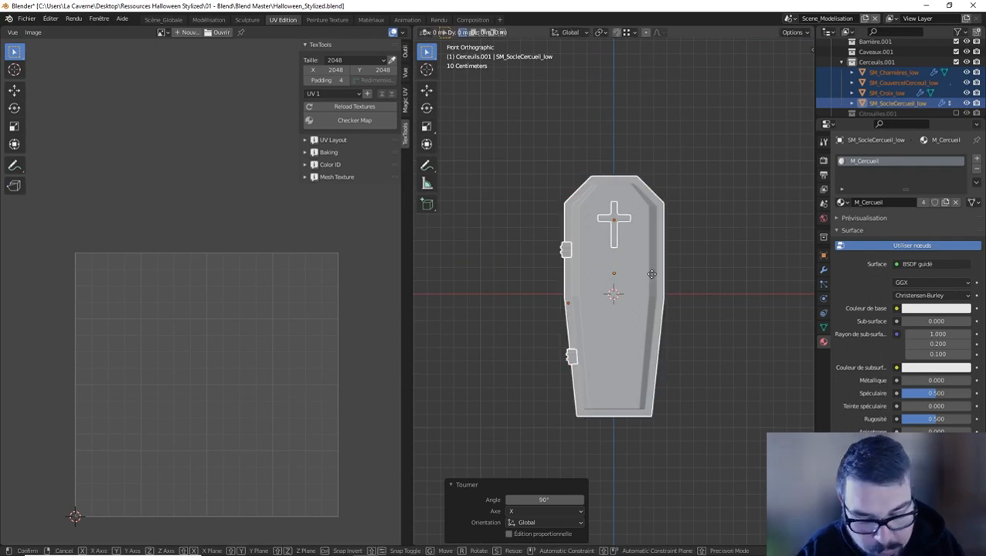
key("z")
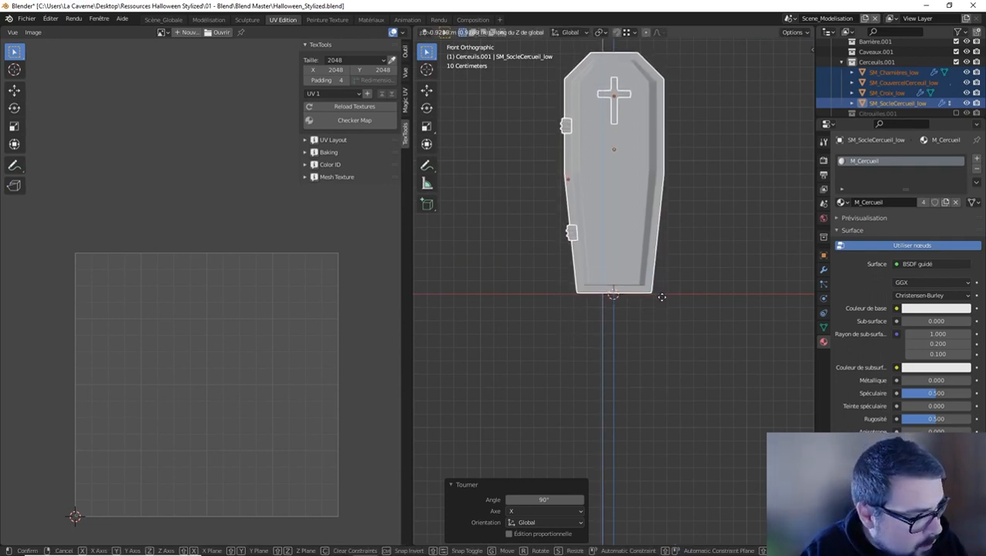
left_click(657, 293)
Lower the upright coffin about 0.006 m along Z so its foot rests on the ground axis
scroll(623, 298, "up", 4)
scroll(623, 299, "up", 3)
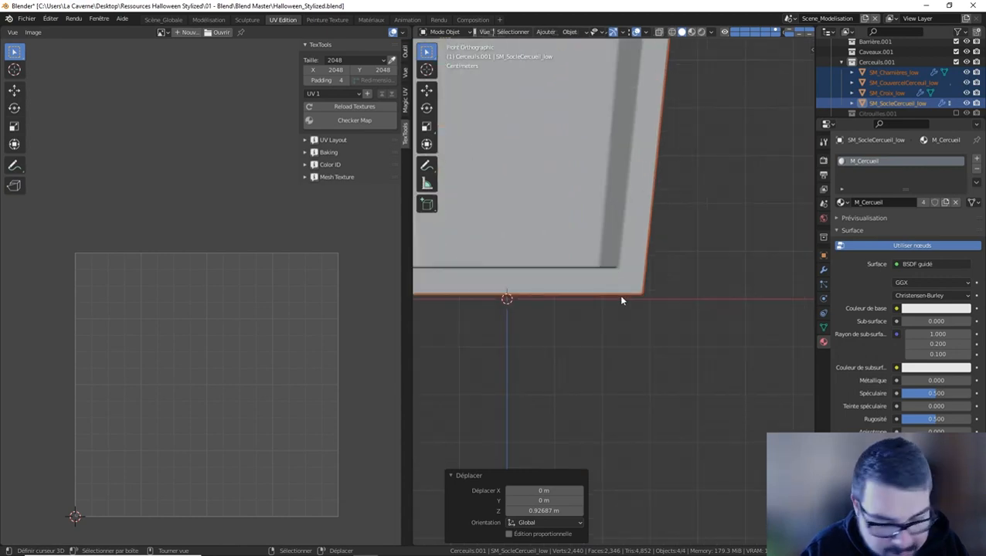
key("g")
key("z")
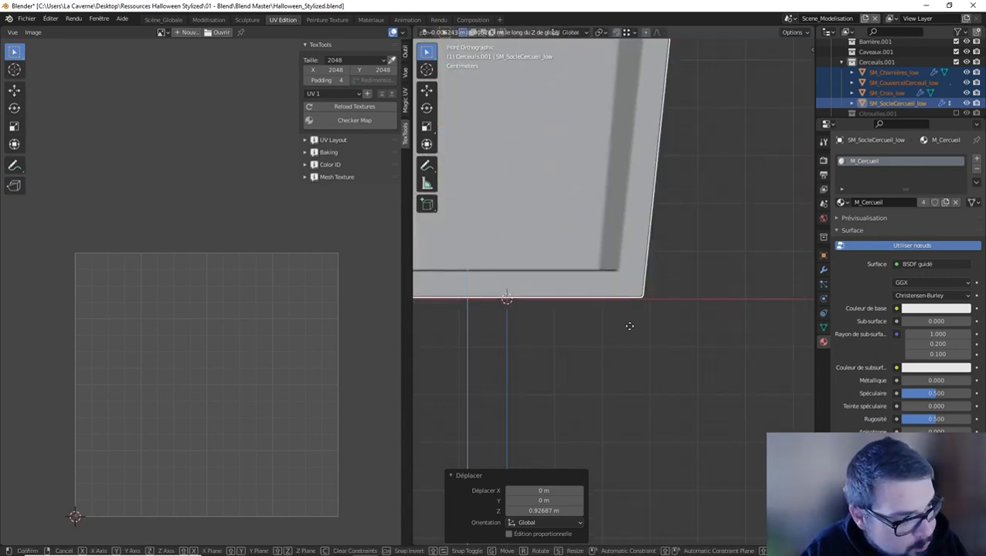
left_click(628, 325)
scroll(587, 309, "down", 3)
scroll(592, 317, "down", 5)
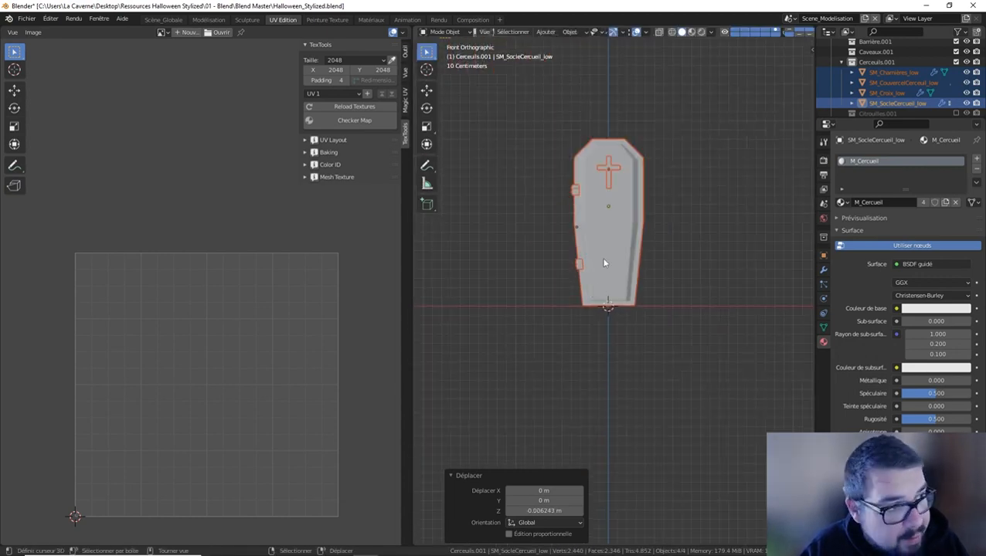
scroll(606, 262, "up", 2)
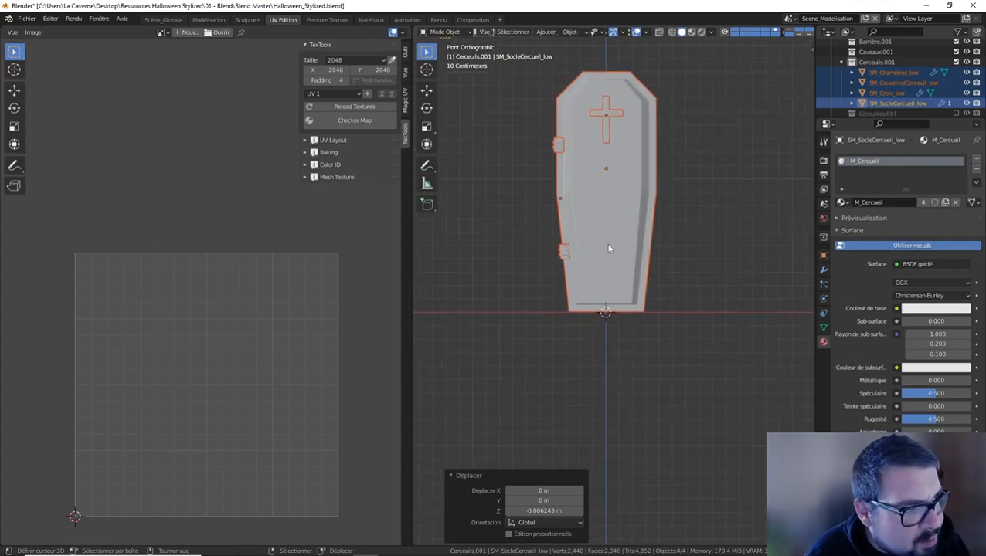
With all coffin parts selected, apply their scale and set their origins to geometry
key("a")
left_click(607, 199)
key("a")
left_click(609, 149)
key("q")
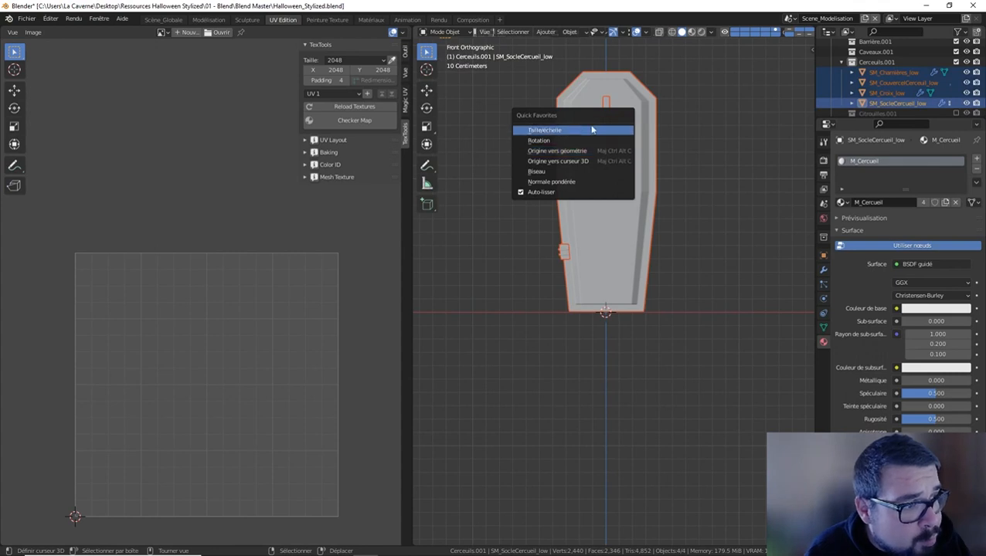
left_click(590, 128)
key("q")
key("Escape")
key("q")
left_click(568, 147)
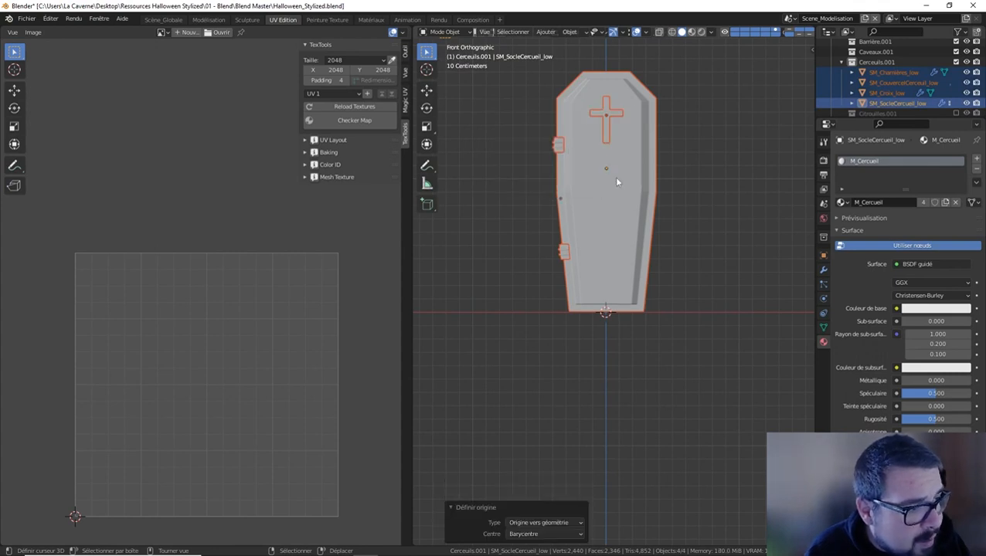
Move the coffin about -0.125 m along Y to centre its thickness on the world origin
middle_click_drag(608, 323, 626, 311)
key("g")
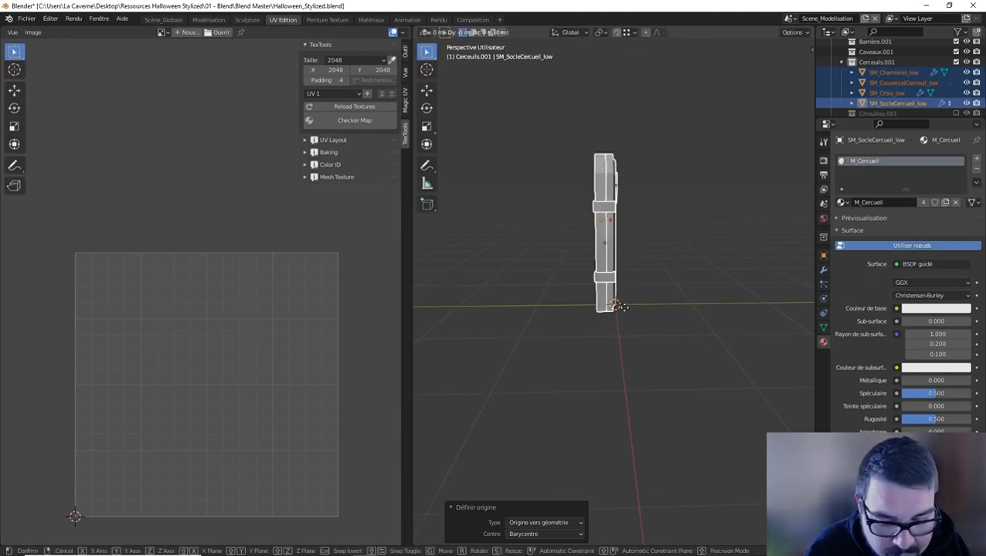
key("y")
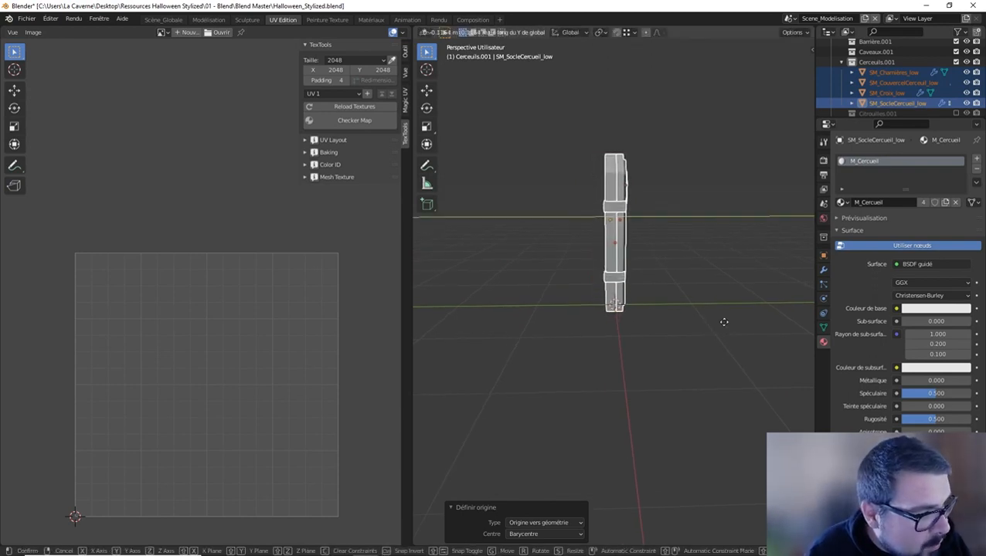
left_click(729, 323)
middle_click_drag(695, 303, 612, 321)
Reselect all coffin parts, apply their scale and rotation, and set their origins to geometry
key("a")
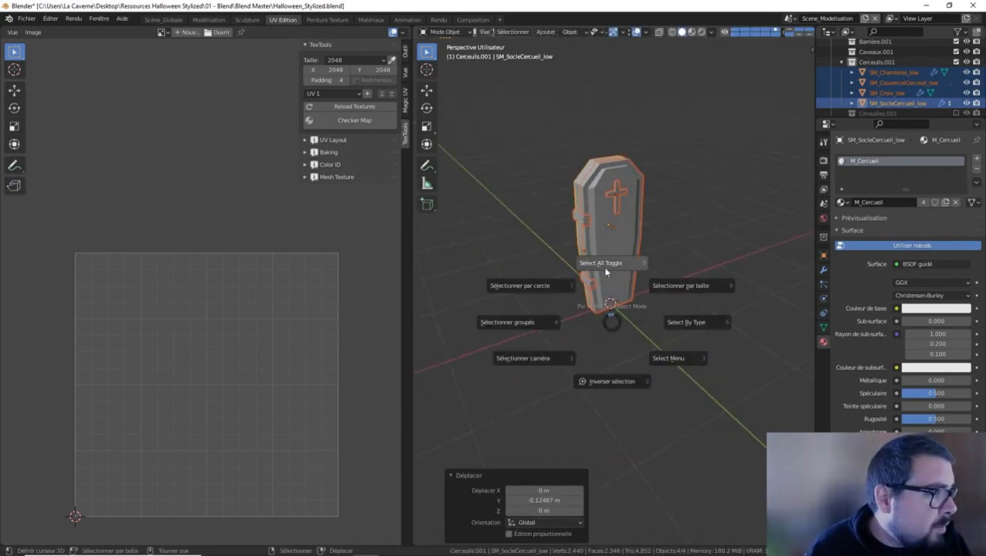
left_click(606, 265)
key("q")
key("Escape")
key("a")
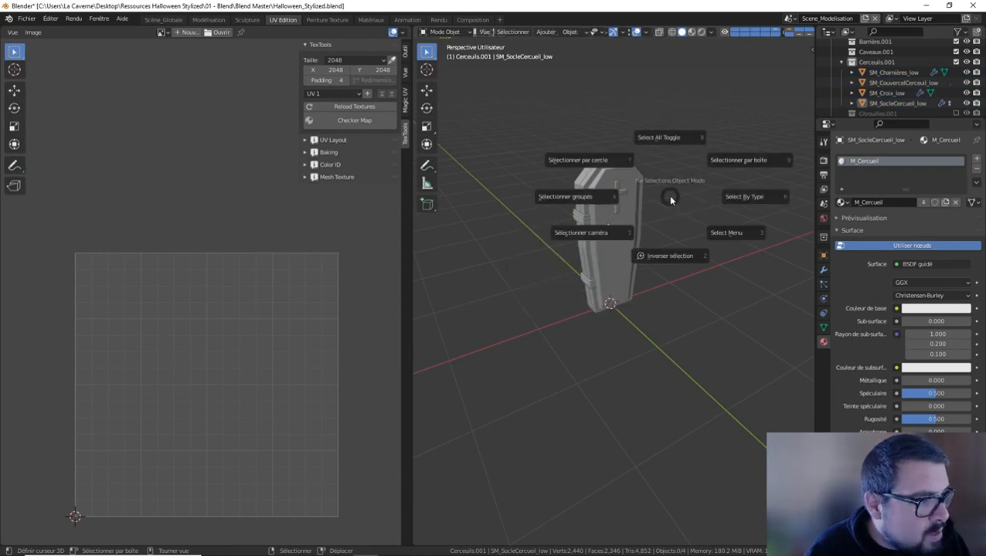
left_click(671, 162)
key("q")
left_click(656, 138)
key("q")
left_click(624, 153)
key("q")
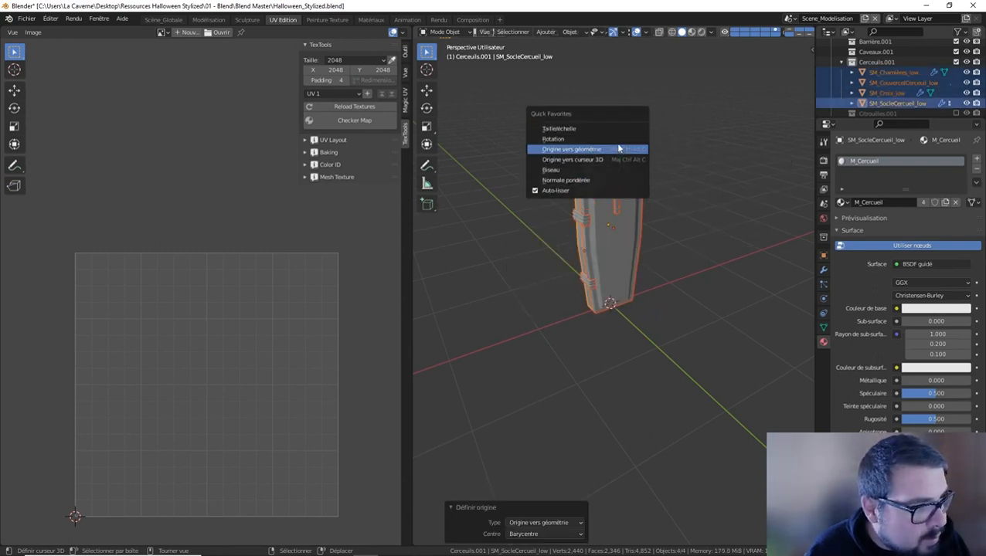
left_click(619, 140)
key("q")
left_click(616, 152)
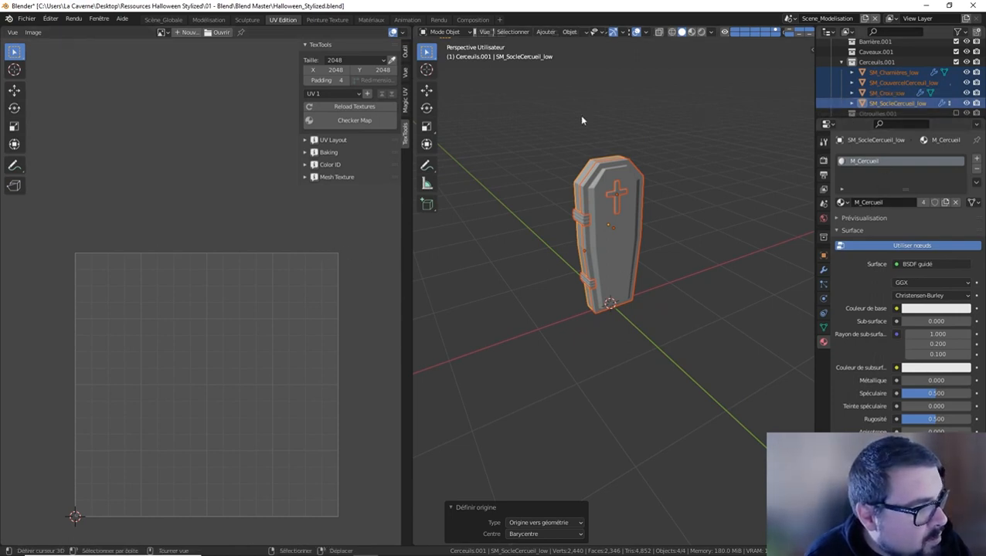
Start an FBX export of the coffin parts
left_click(25, 16)
mouse_move(57, 160)
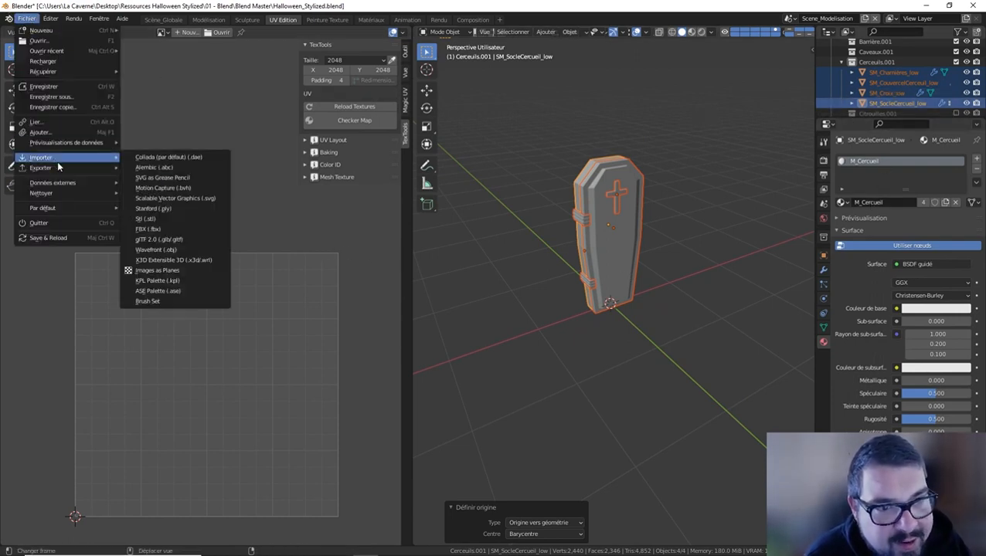
left_click(173, 250)
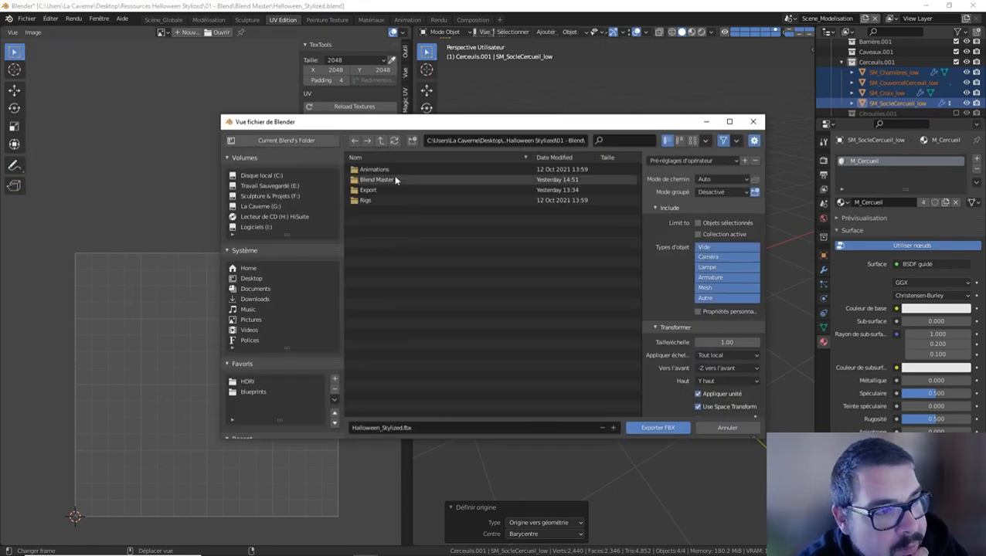
left_click(380, 141)
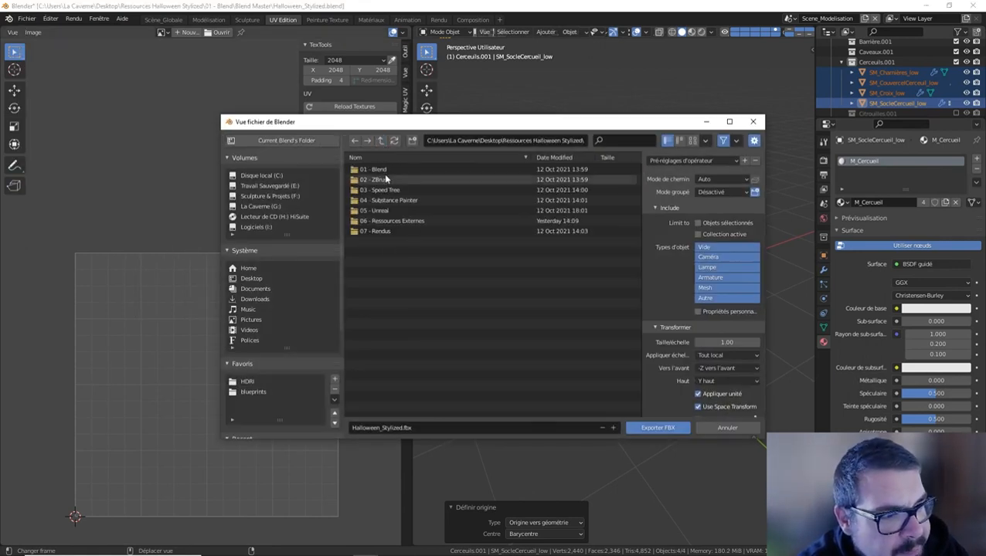
left_click(381, 141)
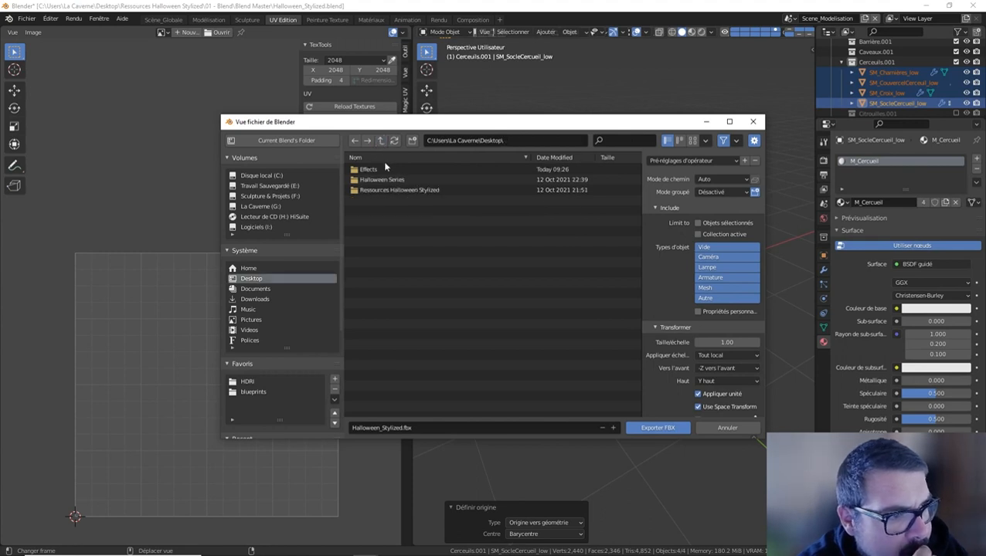
double_click(382, 179)
double_click(387, 169)
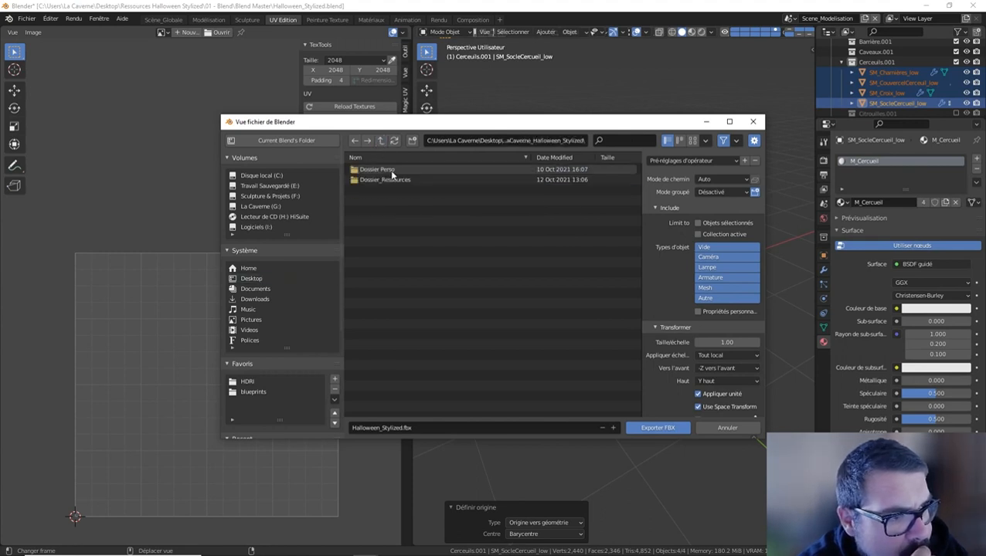
left_click(380, 141)
left_click(380, 141)
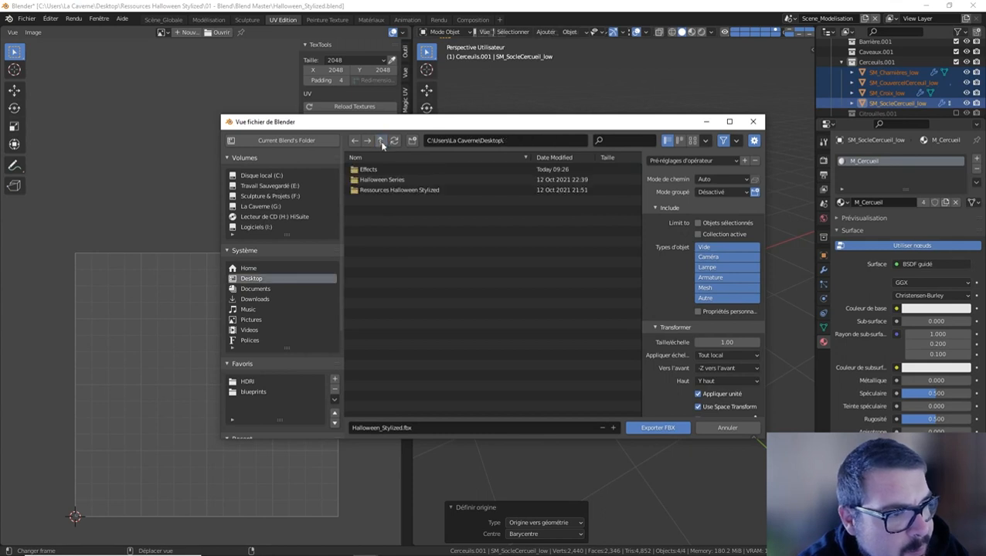
double_click(395, 191)
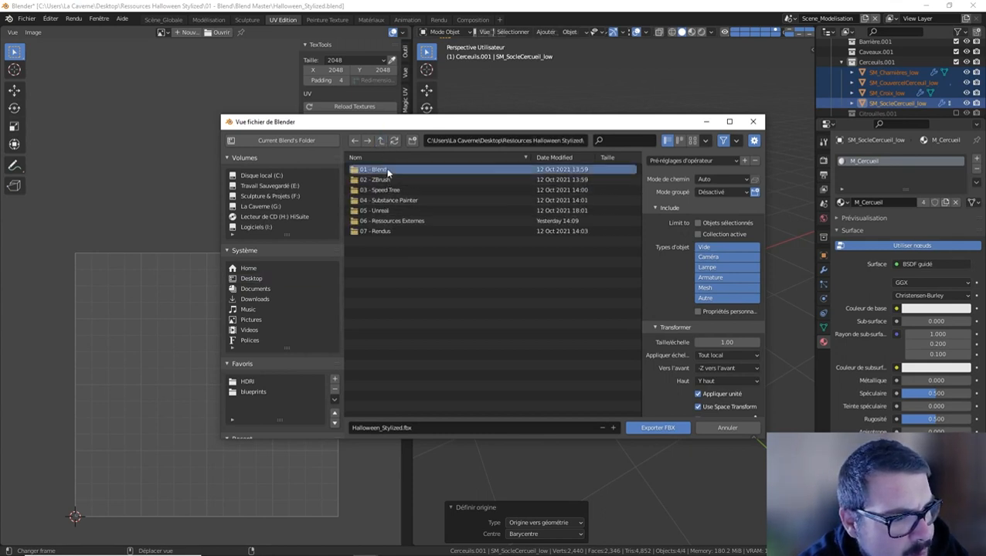
double_click(389, 170)
Open the Export folder inside 01 - Blend and name the export file SM_Cercueil_low.fbx
double_click(386, 189)
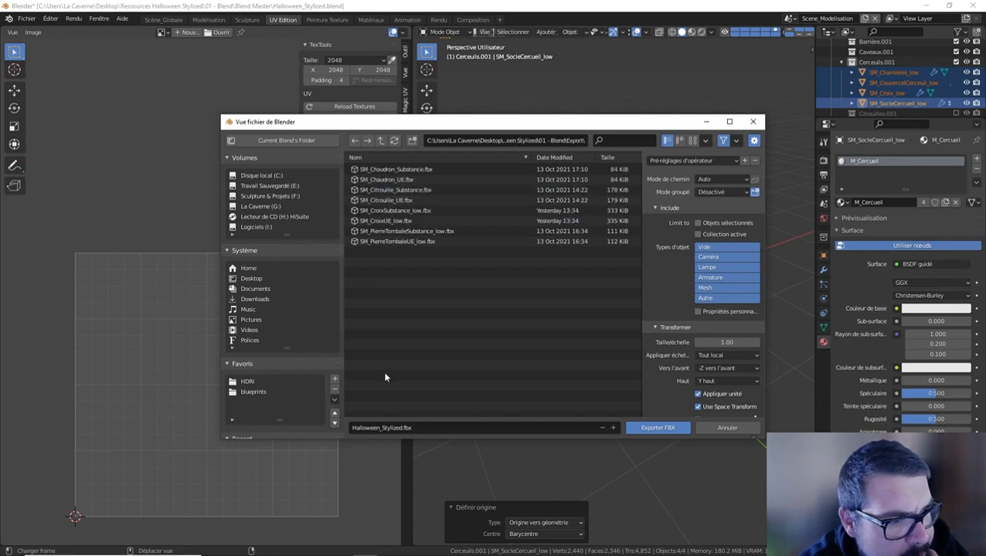
left_click(422, 426)
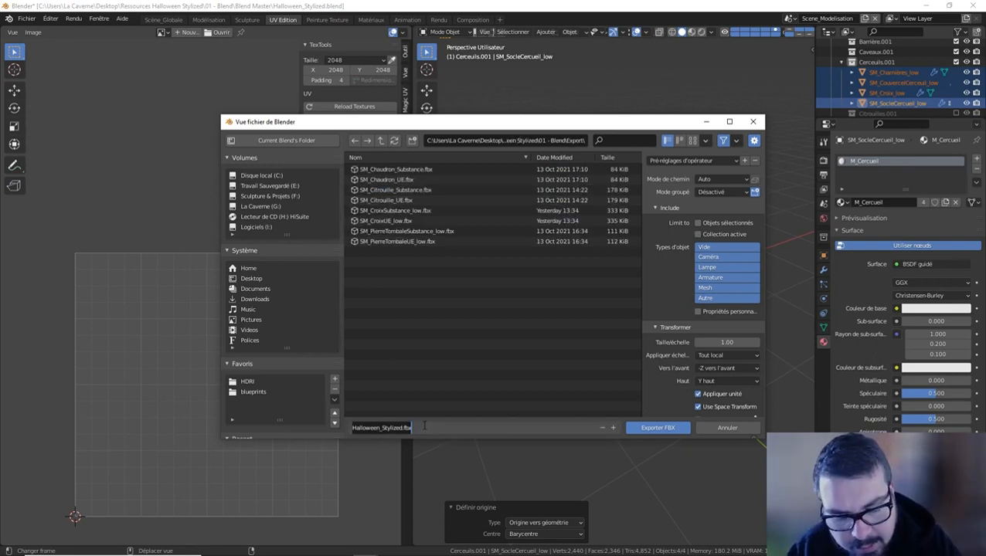
type("SM_C")
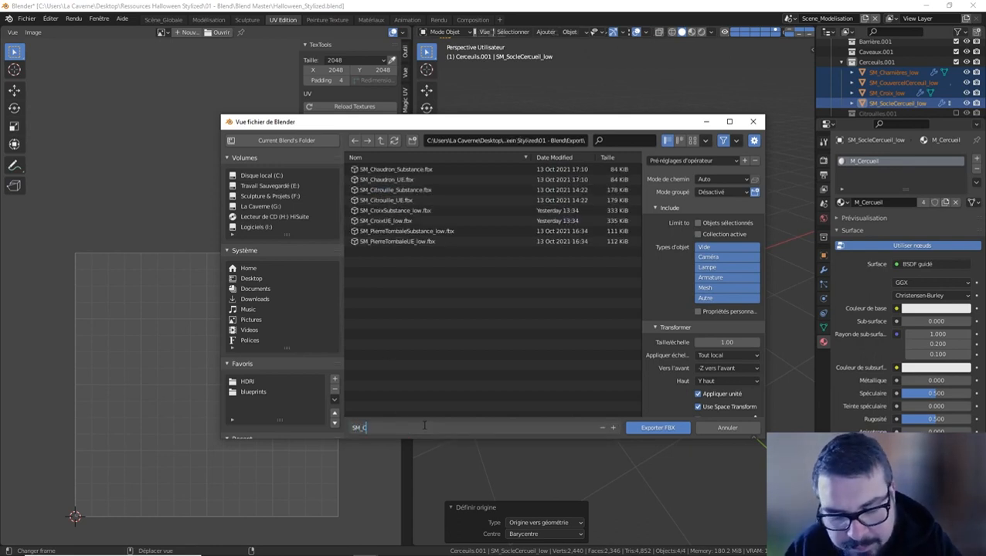
type("ercueil")
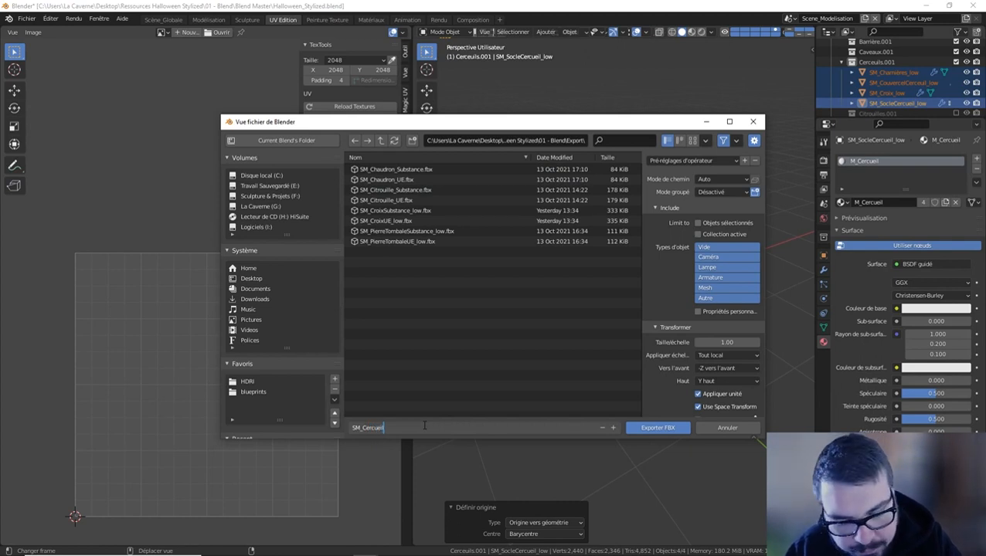
type("_low.fbx")
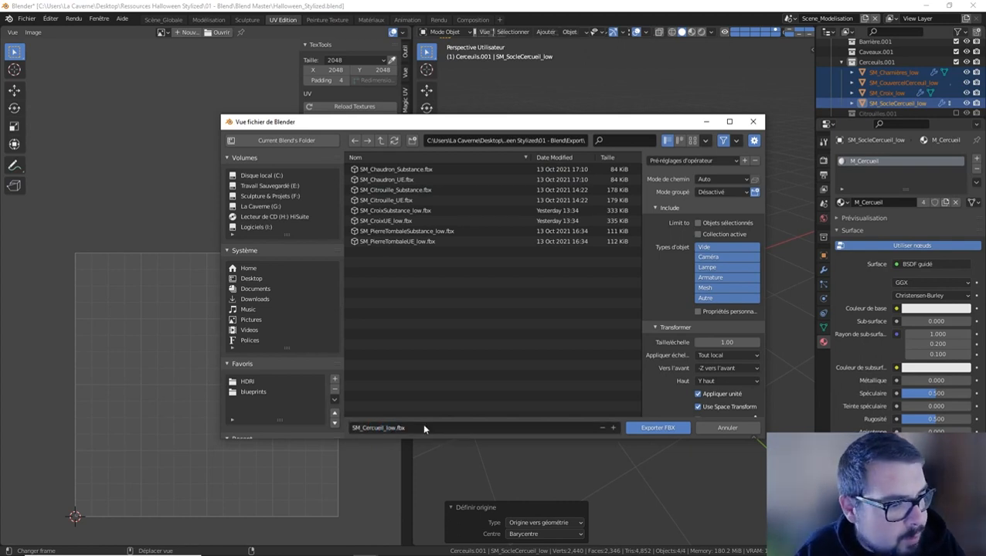
key("Return")
Load the Export UE operator preset and change the file name to SM_CercueilUE_low.fbx
left_click(702, 162)
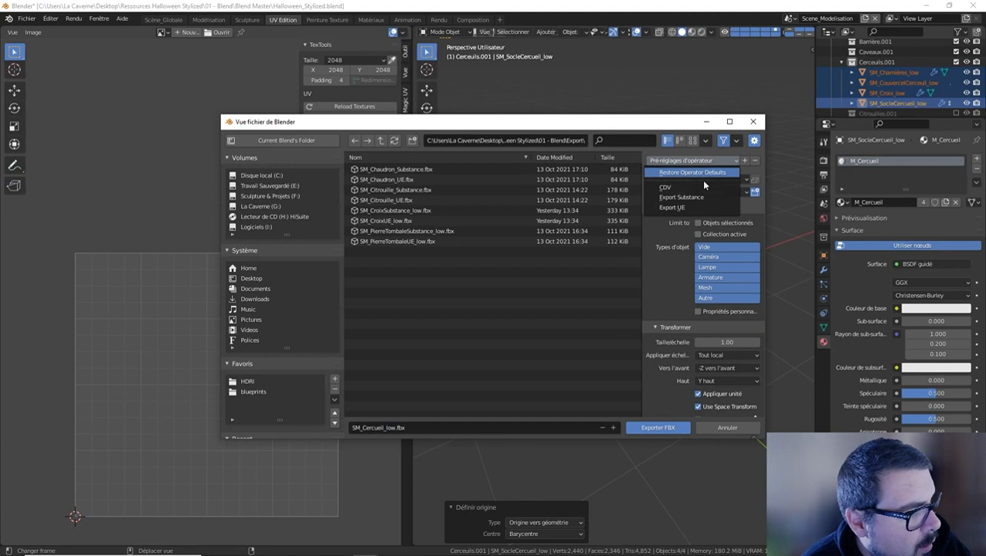
left_click(672, 207)
left_click(381, 429)
left_click(383, 429)
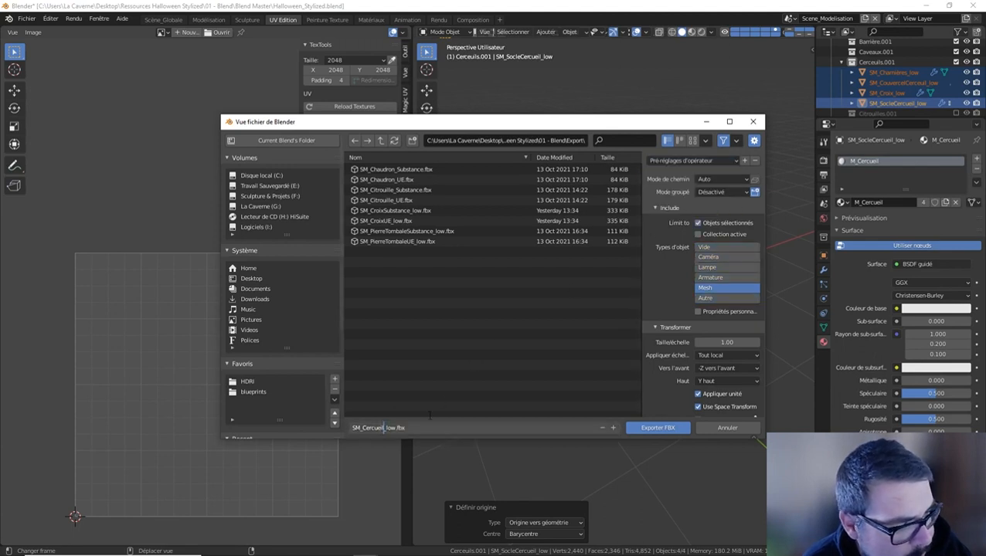
type("UE")
key("Return")
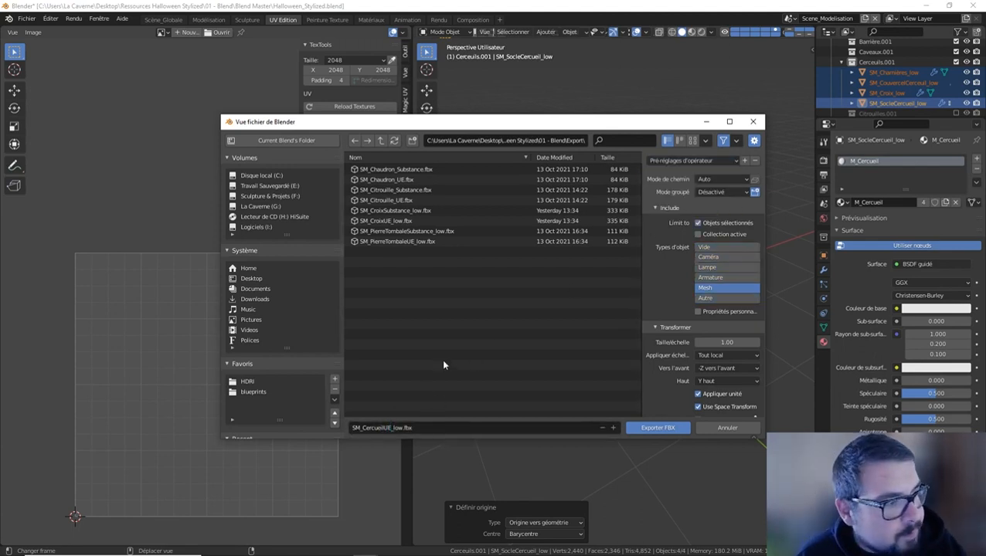
Review the export options and export the selected coffin parts as SM_CercueilUE_low.fbx
scroll(700, 381, "down", 3)
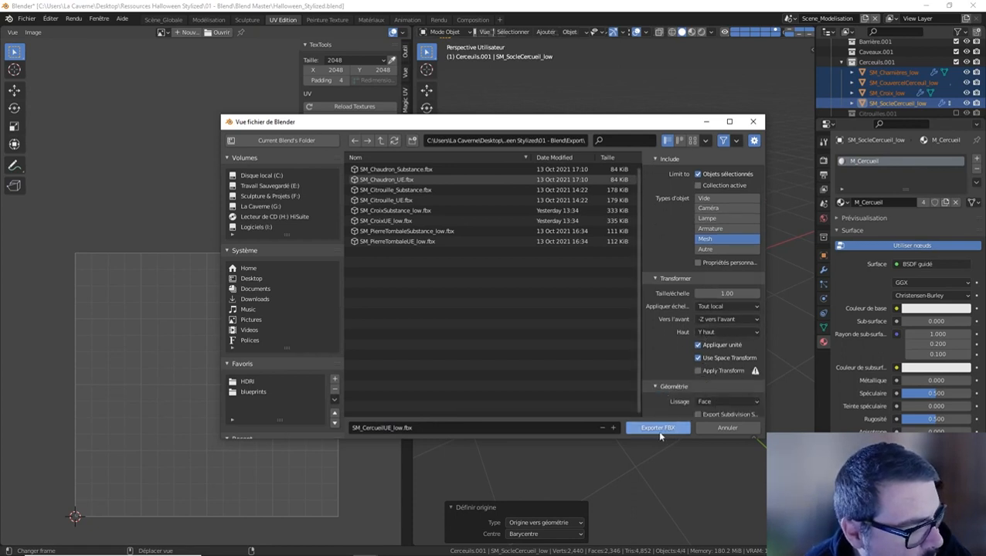
scroll(686, 201, "up", 3)
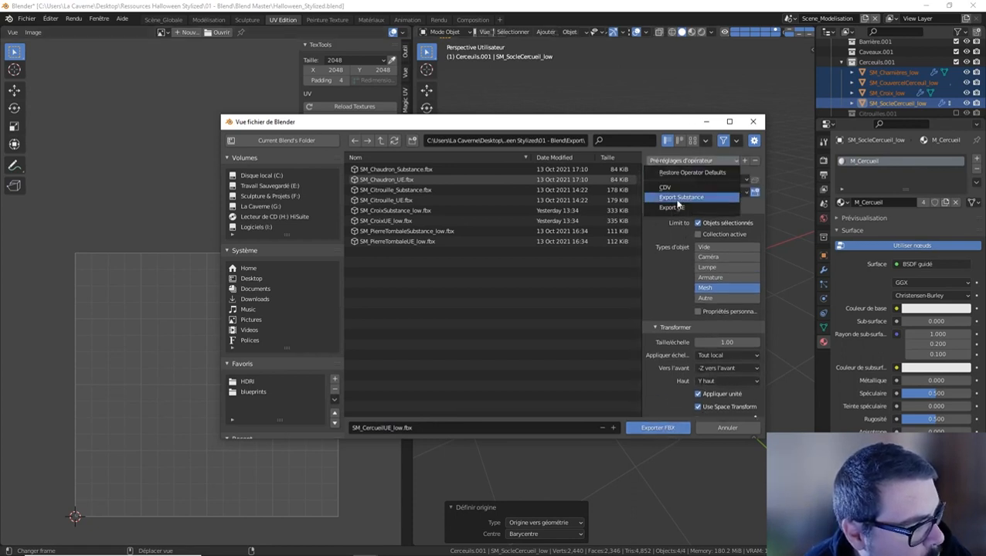
left_click(653, 427)
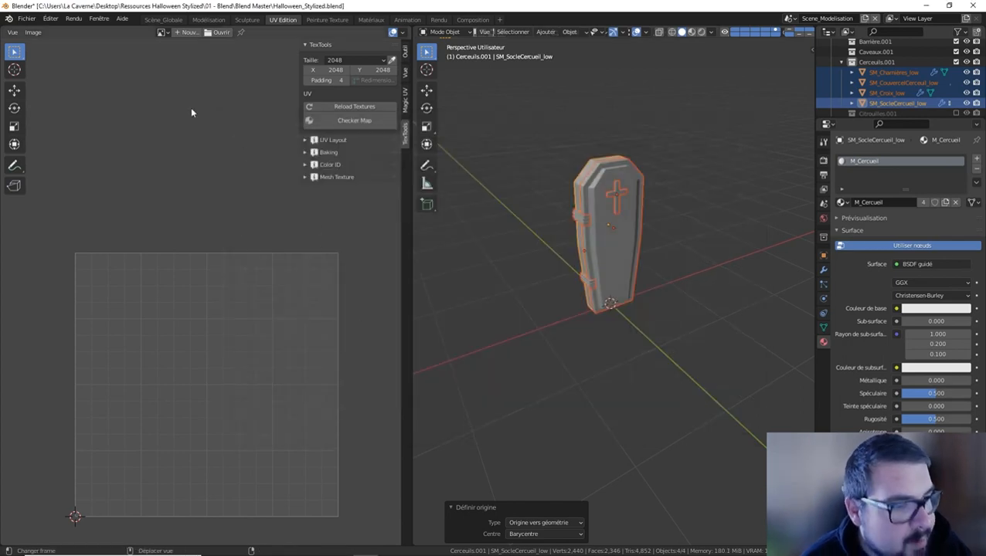
Start another FBX export of the selected coffin parts and name the file SM_CercueilSubstance_low.fbx
left_click(26, 19)
mouse_move(66, 175)
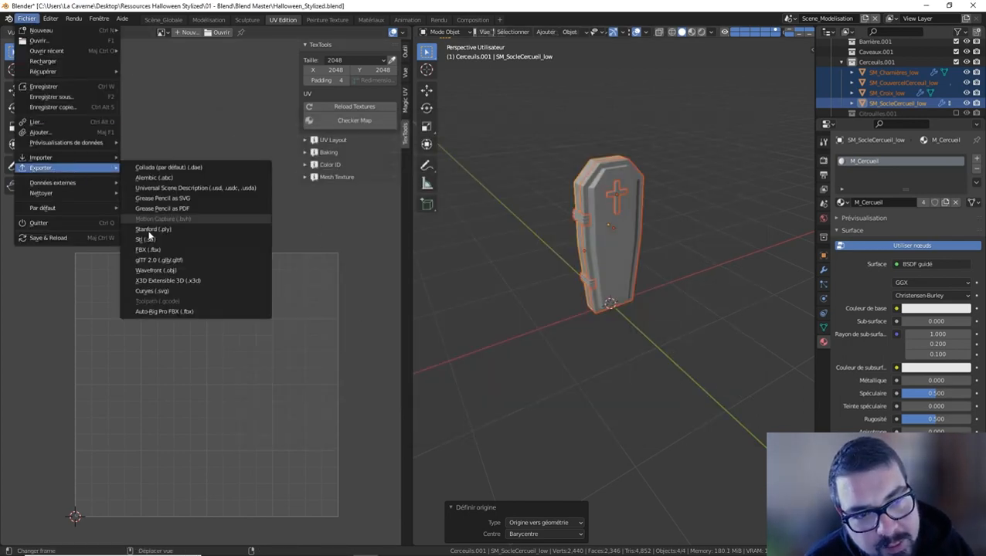
left_click(170, 250)
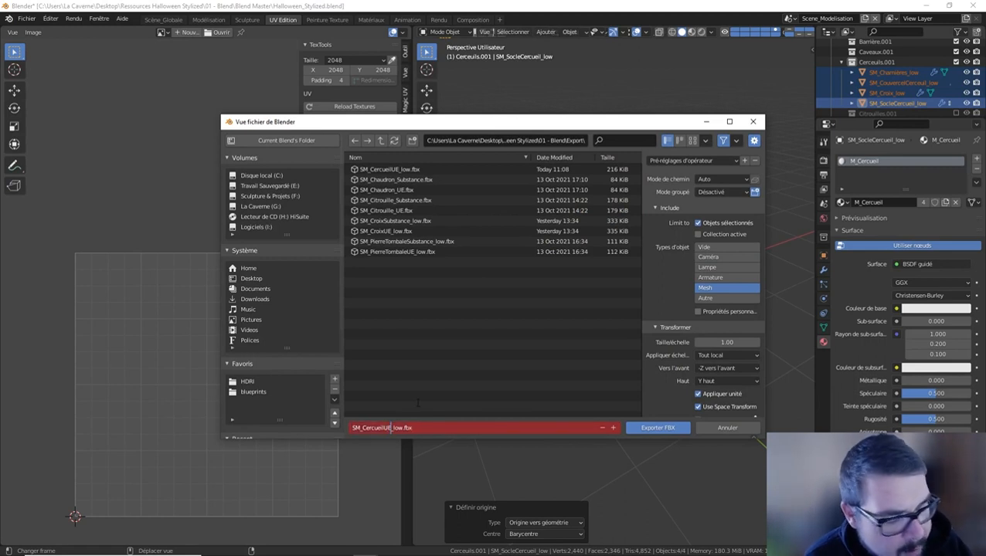
key("BackSpace")
key("BackSpace")
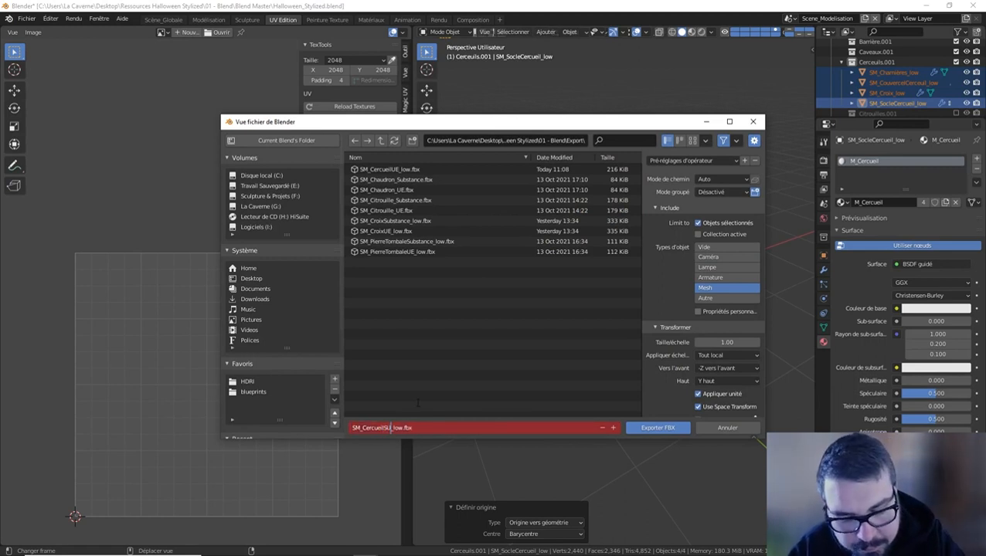
left_click(417, 402)
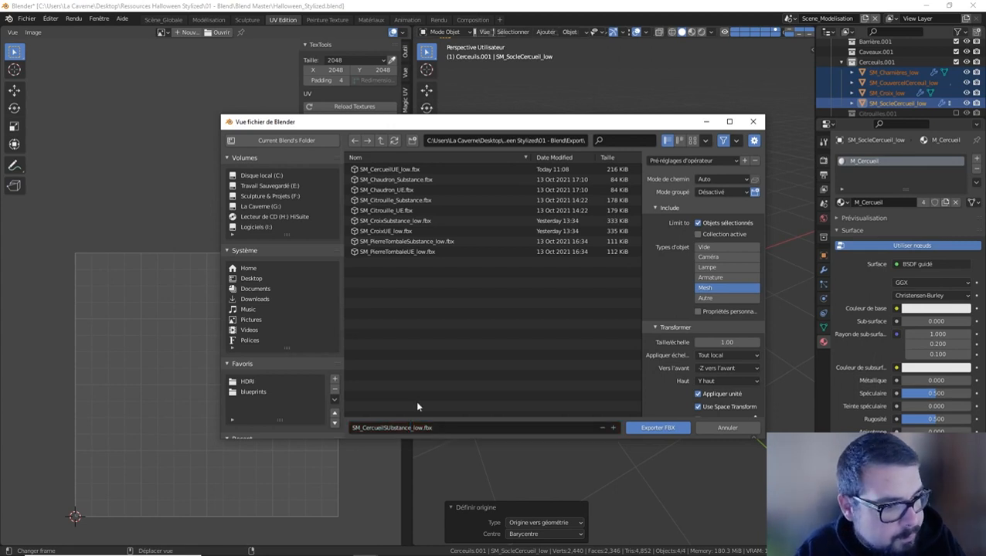
left_click(392, 428)
left_click(391, 427)
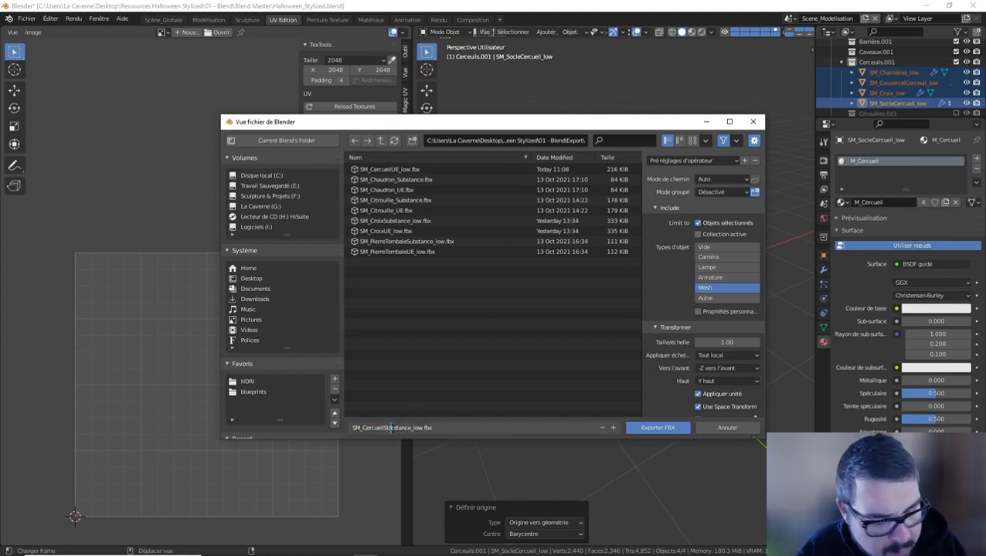
key("Return")
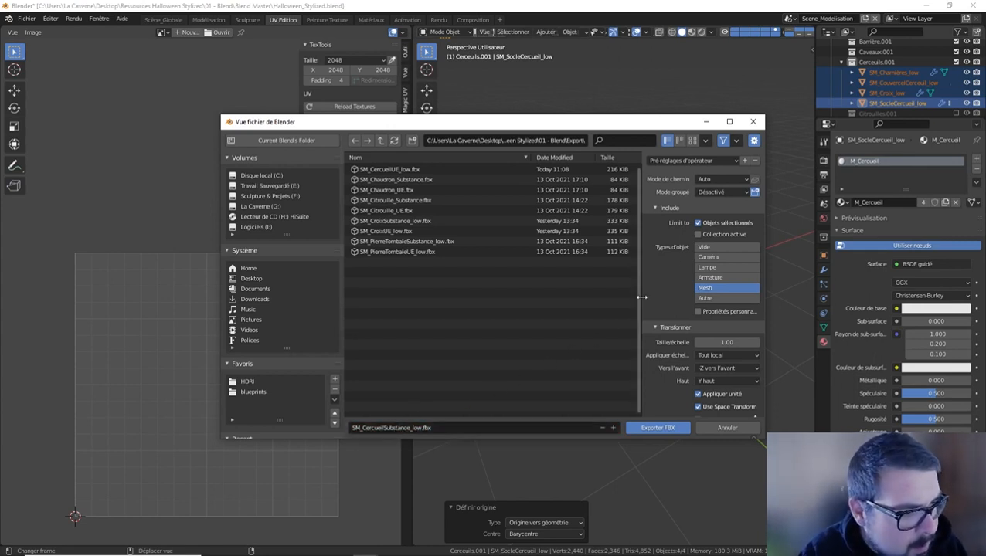
Load the Export Substance operator preset for the FBX export
left_click(692, 160)
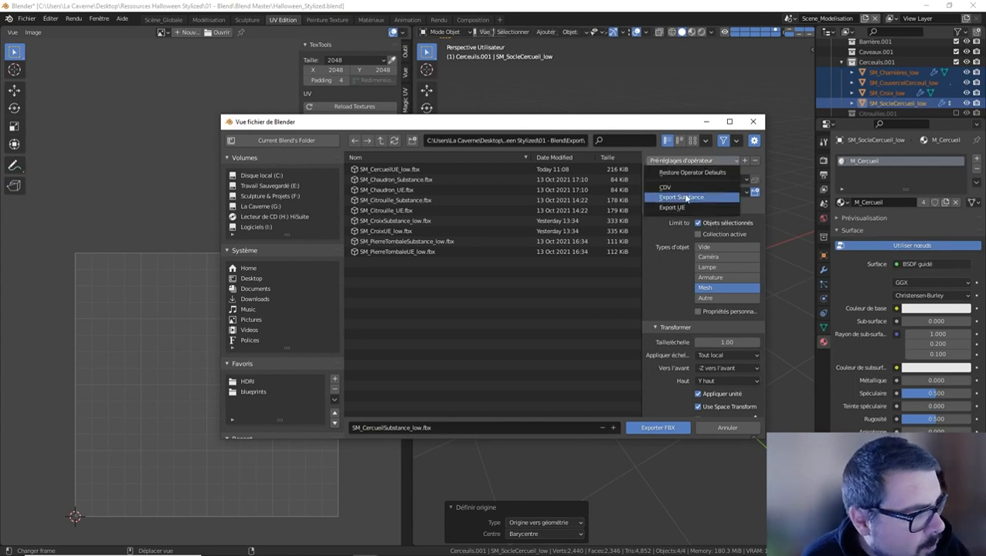